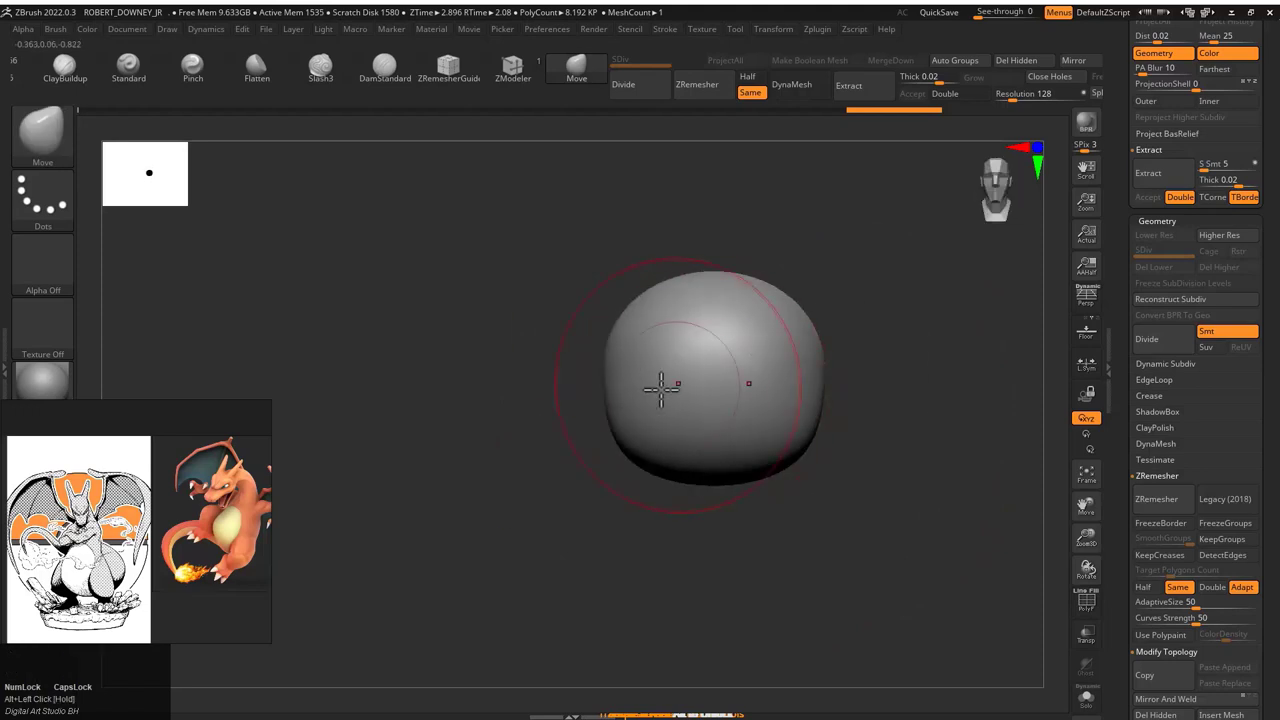
Step: Pull the front of the sphere out into a tapered snout with the Move brush and smooth it
{"action": "left_click_drag", "start_coordinate": [765, 316], "coordinate": [929, 251]}
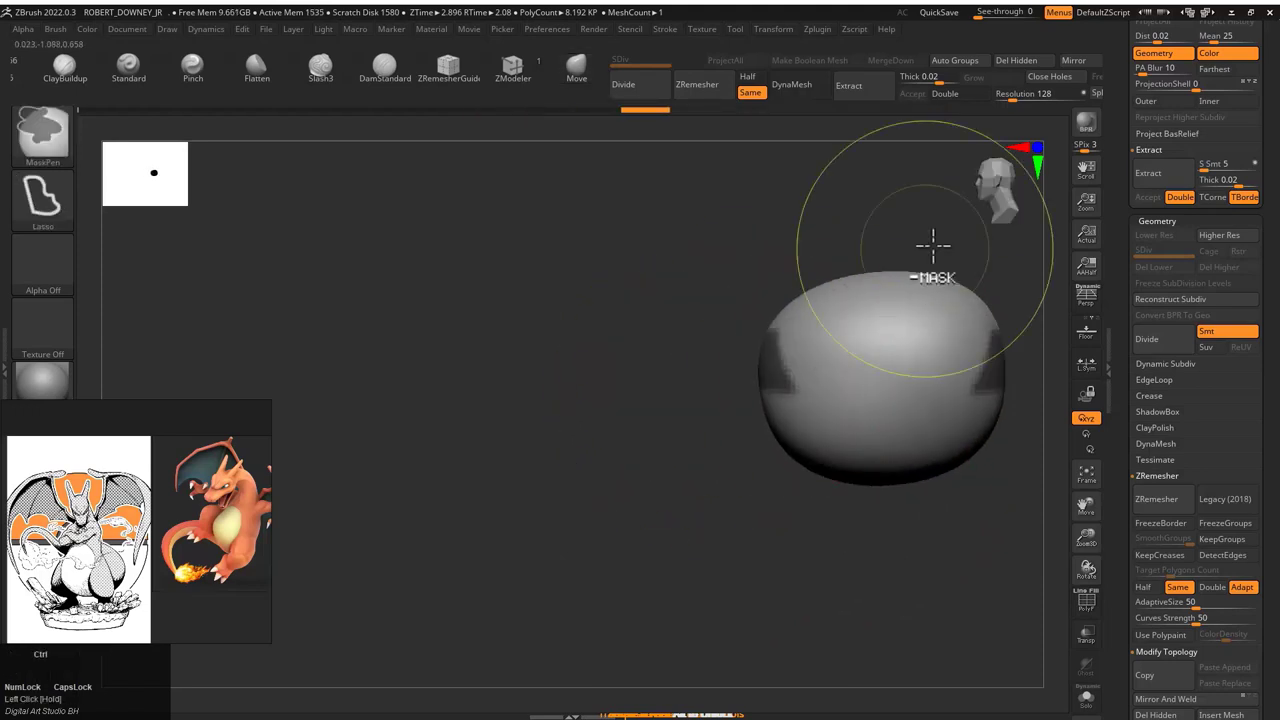
{"action": "key", "text": "w"}
{"action": "mouse_move", "coordinate": [770, 378]}
{"action": "left_mouse_down"}
{"action": "mouse_move", "coordinate": [600, 414]}
{"action": "mouse_move", "coordinate": [701, 428]}
{"action": "mouse_move", "coordinate": [612, 437]}
{"action": "left_mouse_up"}
{"action": "key", "text": "q"}
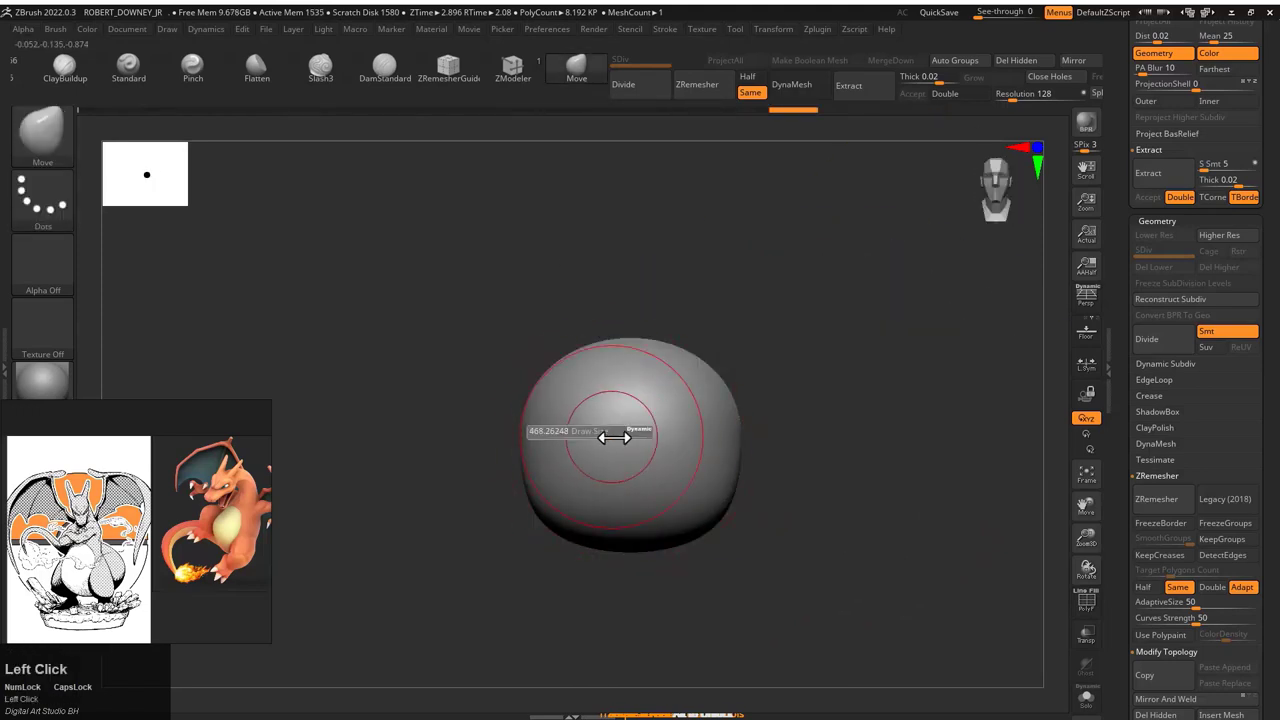
{"action": "key", "text": "shift"}
{"action": "left_click_drag", "start_coordinate": [741, 457], "coordinate": [651, 437], "text": "alt"}
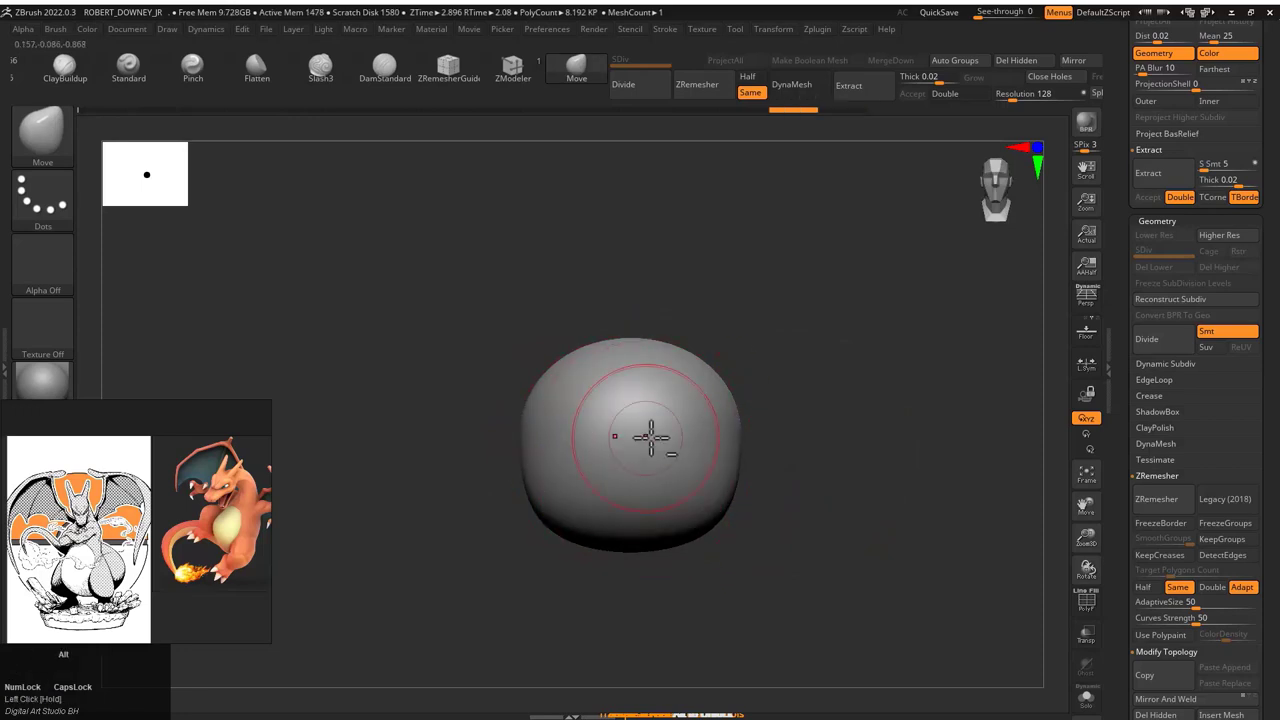
{"action": "left_click_drag", "start_coordinate": [734, 428], "coordinate": [746, 432], "text": "shift"}
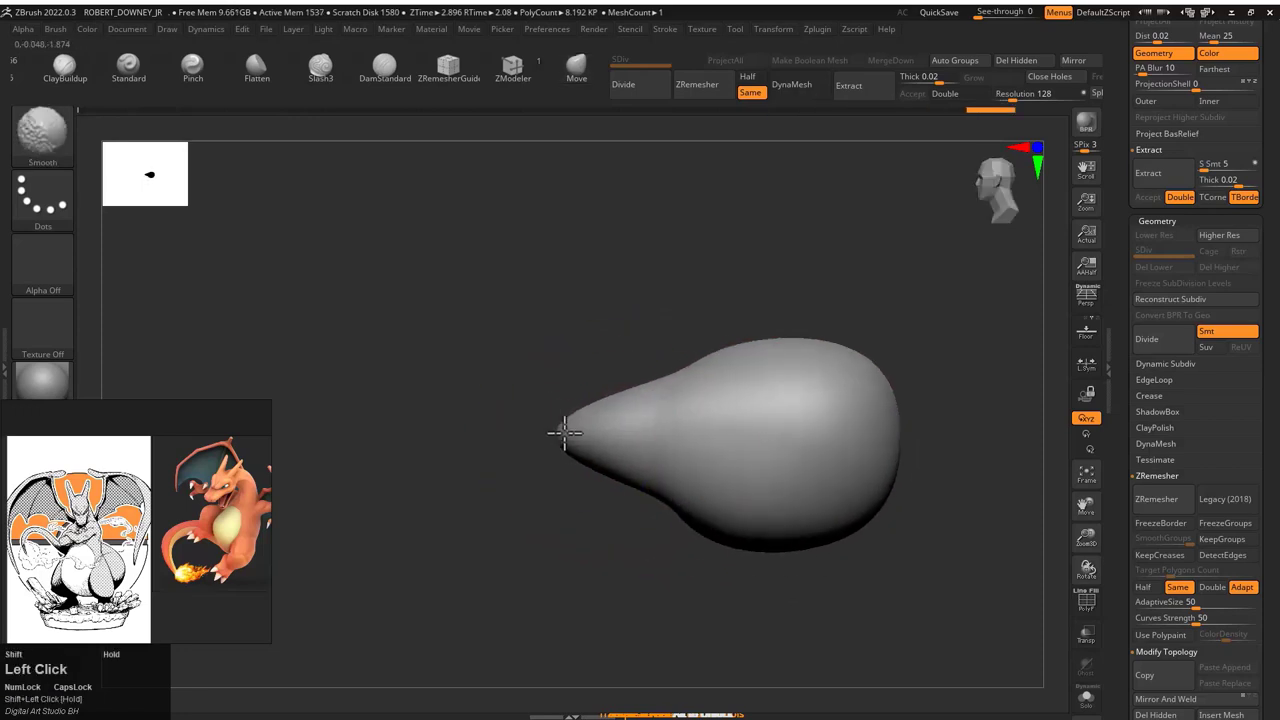
Step: Stretch the snout's tip into separate upper and lower jaws with the Move brush, undoing the unwanted stroke
{"action": "left_click_drag", "start_coordinate": [565, 432], "coordinate": [478, 452]}
{"action": "left_click_drag", "start_coordinate": [571, 434], "coordinate": [434, 526]}
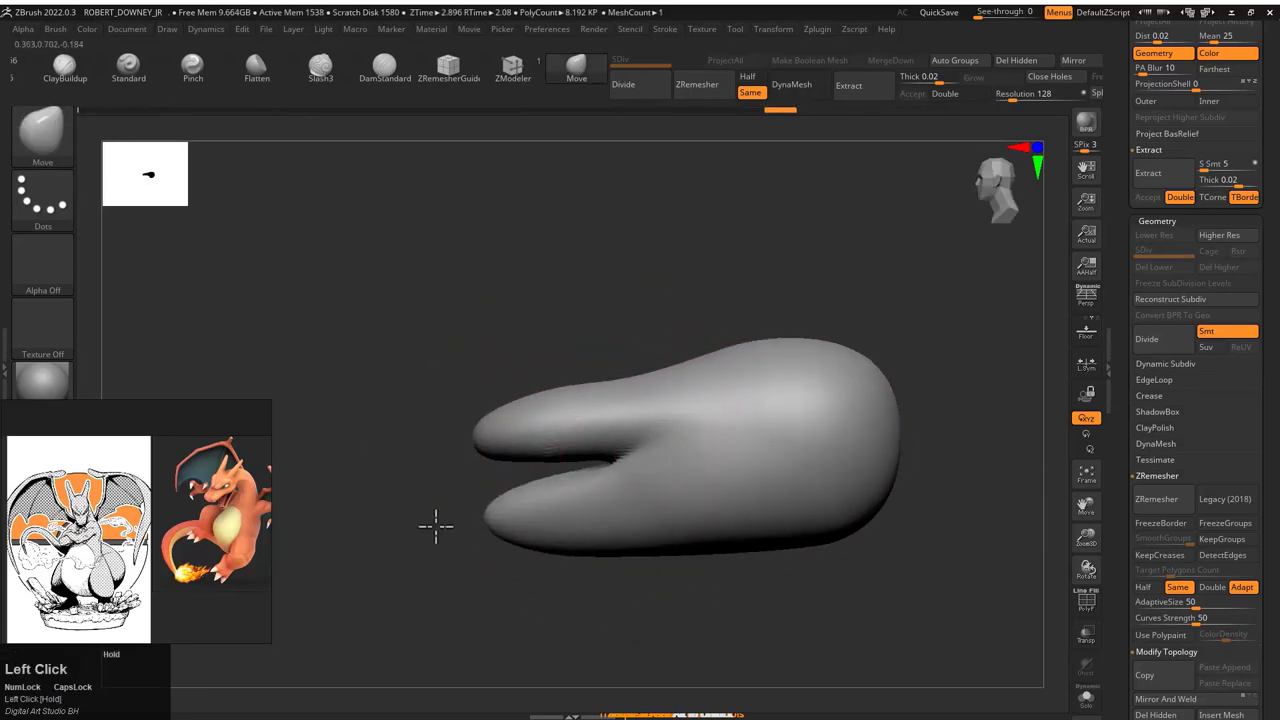
{"action": "key", "text": "ctrl+z"}
Step: Refine the jaws, give the lower jaw its own polygroup using a mask, and display the polyframe
{"action": "left_click_drag", "start_coordinate": [551, 480], "coordinate": [534, 378], "text": "ctrl"}
{"action": "left_click_drag", "start_coordinate": [726, 514], "coordinate": [410, 490]}
{"action": "left_click_drag", "start_coordinate": [423, 416], "coordinate": [567, 440]}
{"action": "left_click_drag", "start_coordinate": [651, 343], "coordinate": [529, 423]}
{"action": "mouse_move", "coordinate": [408, 441]}
{"action": "left_mouse_down"}
{"action": "mouse_move", "coordinate": [660, 406]}
{"action": "mouse_move", "coordinate": [580, 314]}
{"action": "mouse_move", "coordinate": [611, 297]}
{"action": "mouse_move", "coordinate": [603, 357]}
{"action": "mouse_move", "coordinate": [634, 509]}
{"action": "mouse_move", "coordinate": [737, 451]}
{"action": "mouse_move", "coordinate": [626, 596]}
{"action": "left_mouse_up"}
{"action": "key", "text": "shift+f"}
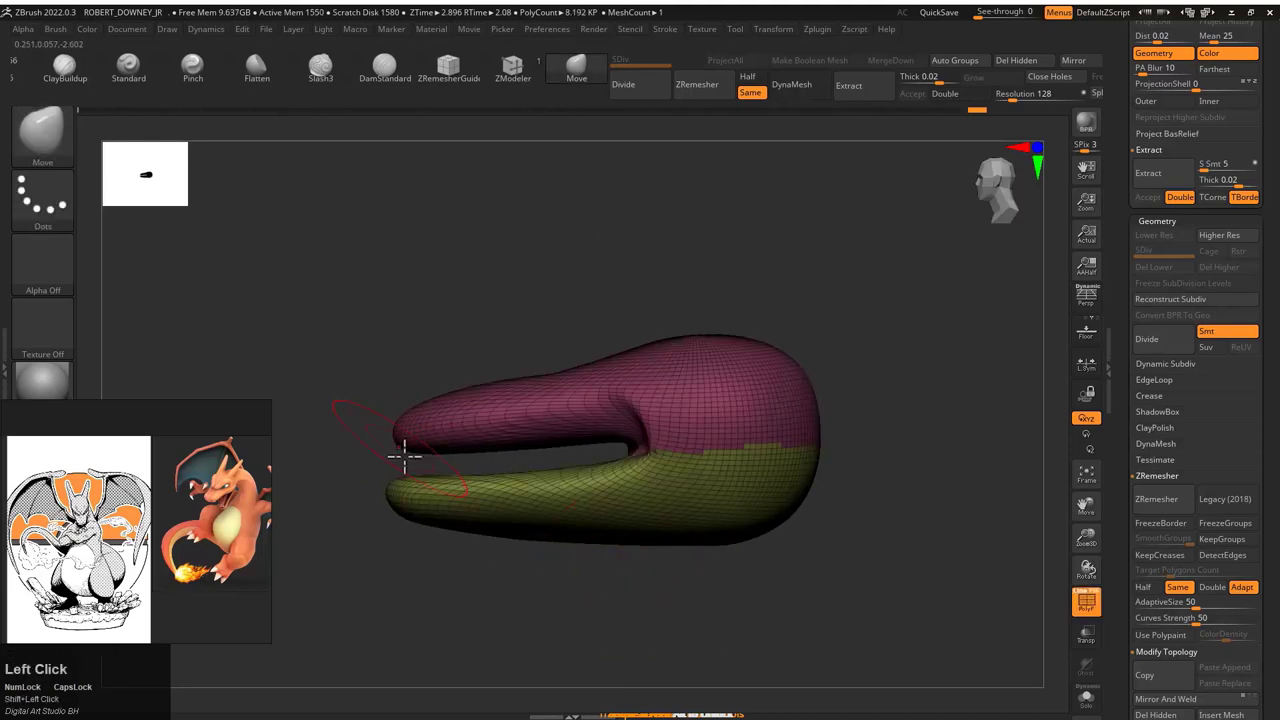
Step: Isolate the upper head polygroup, shape its cranium and brow area with the Move brush, and show the whole head again
{"action": "left_click", "coordinate": [423, 409], "text": "ctrl+shift"}
{"action": "left_click_drag", "start_coordinate": [423, 409], "coordinate": [572, 578]}
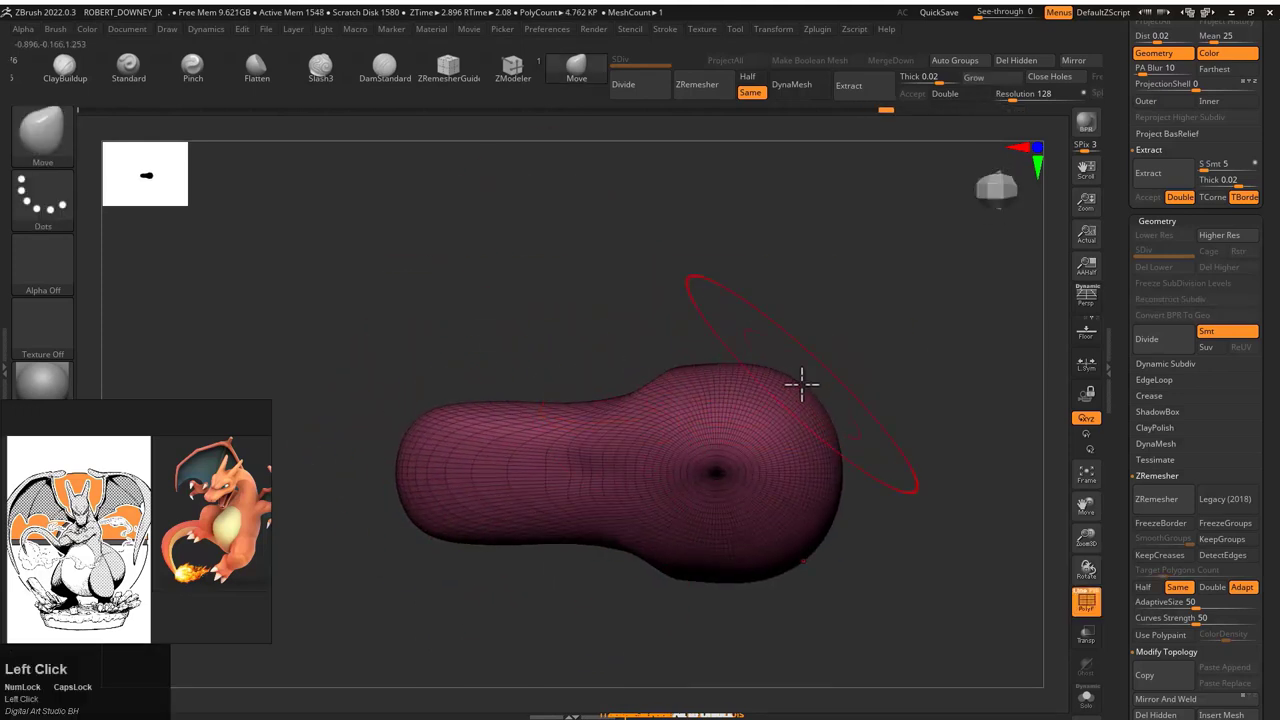
{"action": "left_click_drag", "start_coordinate": [803, 380], "coordinate": [800, 412]}
{"action": "key", "text": "s"}
{"action": "mouse_move", "coordinate": [862, 381]}
{"action": "left_mouse_down"}
{"action": "mouse_move", "coordinate": [693, 363]}
{"action": "mouse_move", "coordinate": [723, 374]}
{"action": "mouse_move", "coordinate": [675, 373]}
{"action": "left_mouse_up"}
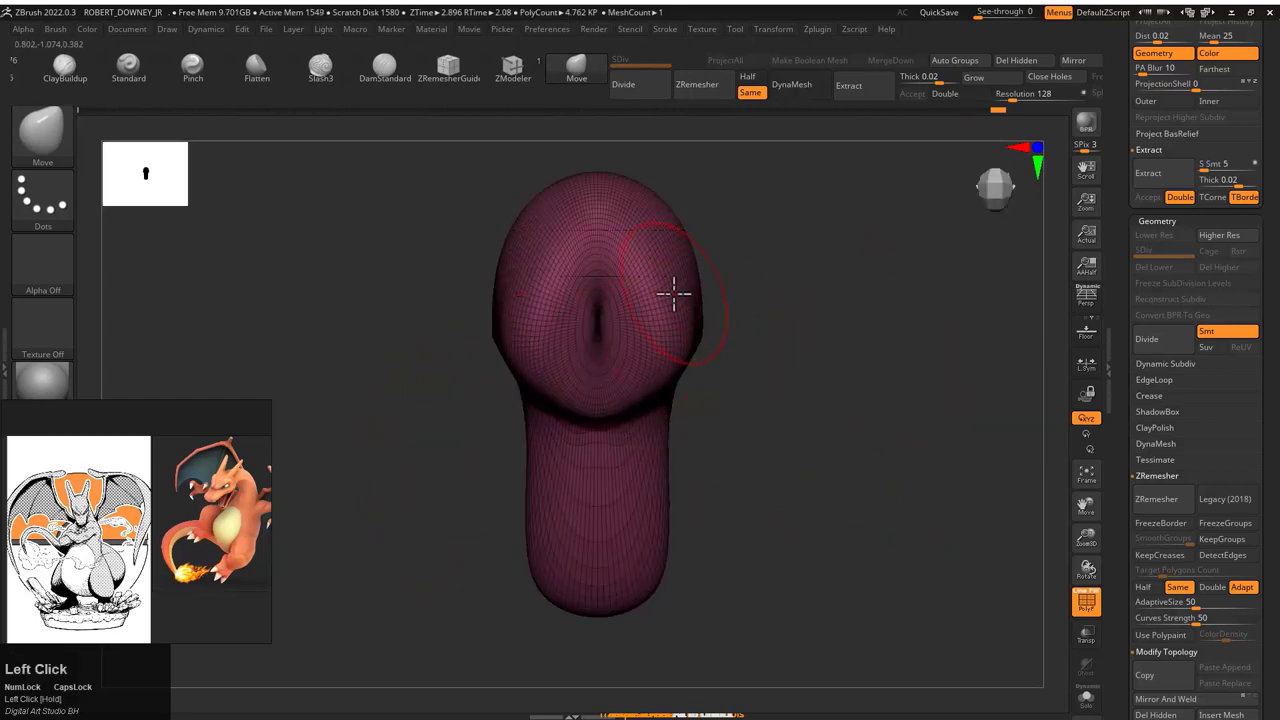
{"action": "left_click_drag", "start_coordinate": [674, 292], "coordinate": [566, 344]}
{"action": "left_click_drag", "start_coordinate": [673, 292], "coordinate": [624, 366]}
{"action": "left_click", "coordinate": [651, 229], "text": "ctrl+shift"}
Step: Adjust the Move brush size to reshape the back of the skull, widen the cheeks and taper the snout
{"action": "key", "text": "s"}
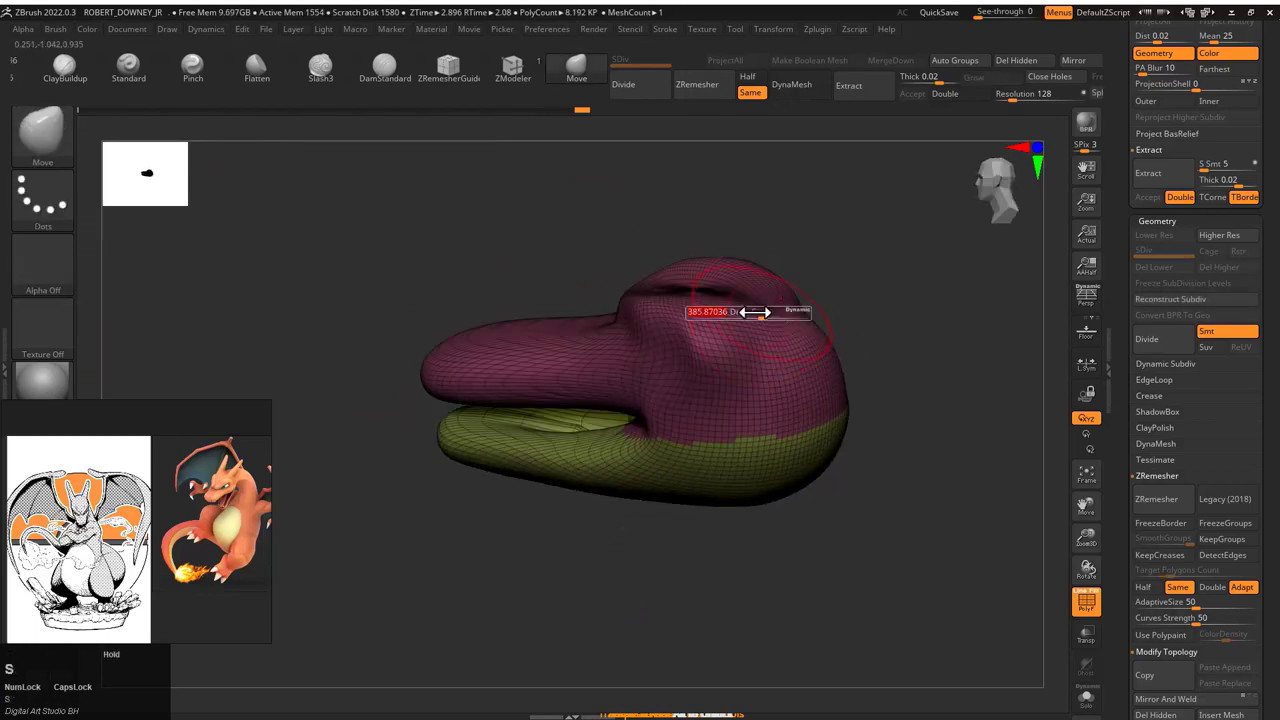
{"action": "mouse_move", "coordinate": [749, 309]}
{"action": "left_mouse_down"}
{"action": "mouse_move", "coordinate": [714, 271]}
{"action": "mouse_move", "coordinate": [662, 318]}
{"action": "mouse_move", "coordinate": [762, 430]}
{"action": "left_mouse_up"}
{"action": "key", "text": "s"}
{"action": "left_click_drag", "start_coordinate": [659, 322], "coordinate": [748, 336]}
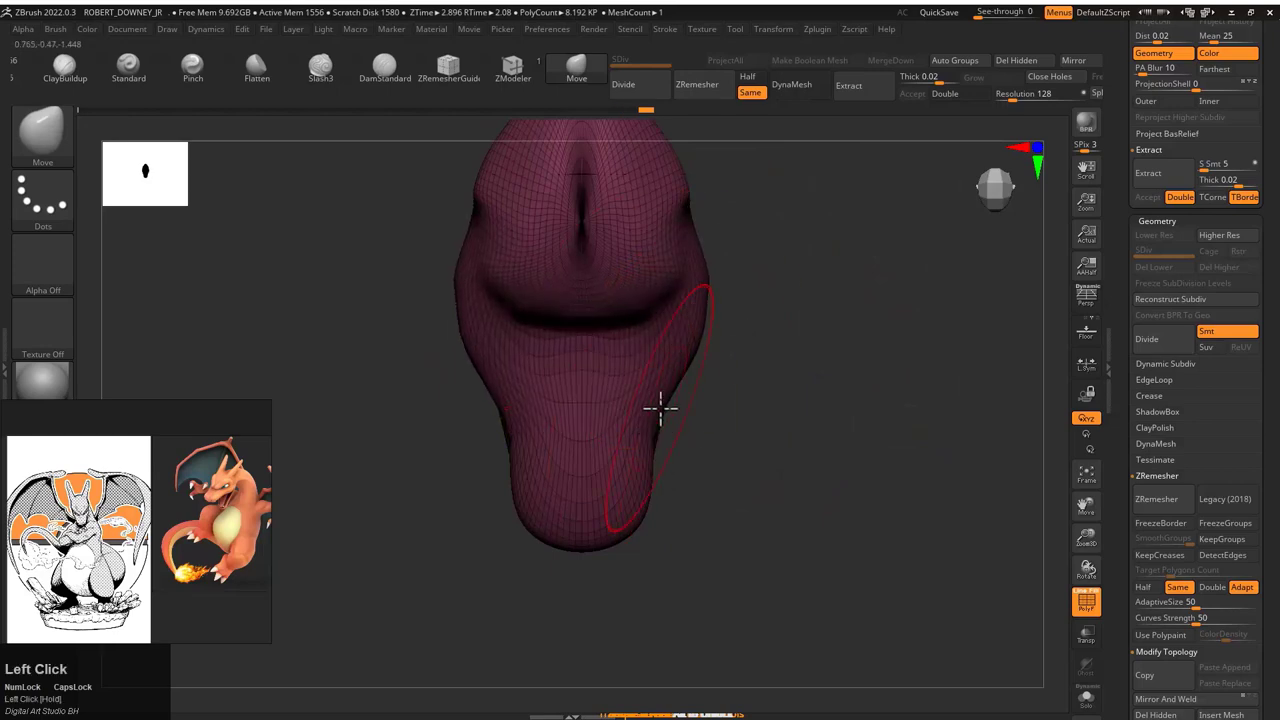
{"action": "mouse_move", "coordinate": [697, 427]}
{"action": "left_mouse_down"}
{"action": "mouse_move", "coordinate": [694, 306]}
{"action": "mouse_move", "coordinate": [657, 455]}
{"action": "left_mouse_up"}
{"action": "key", "text": "s"}
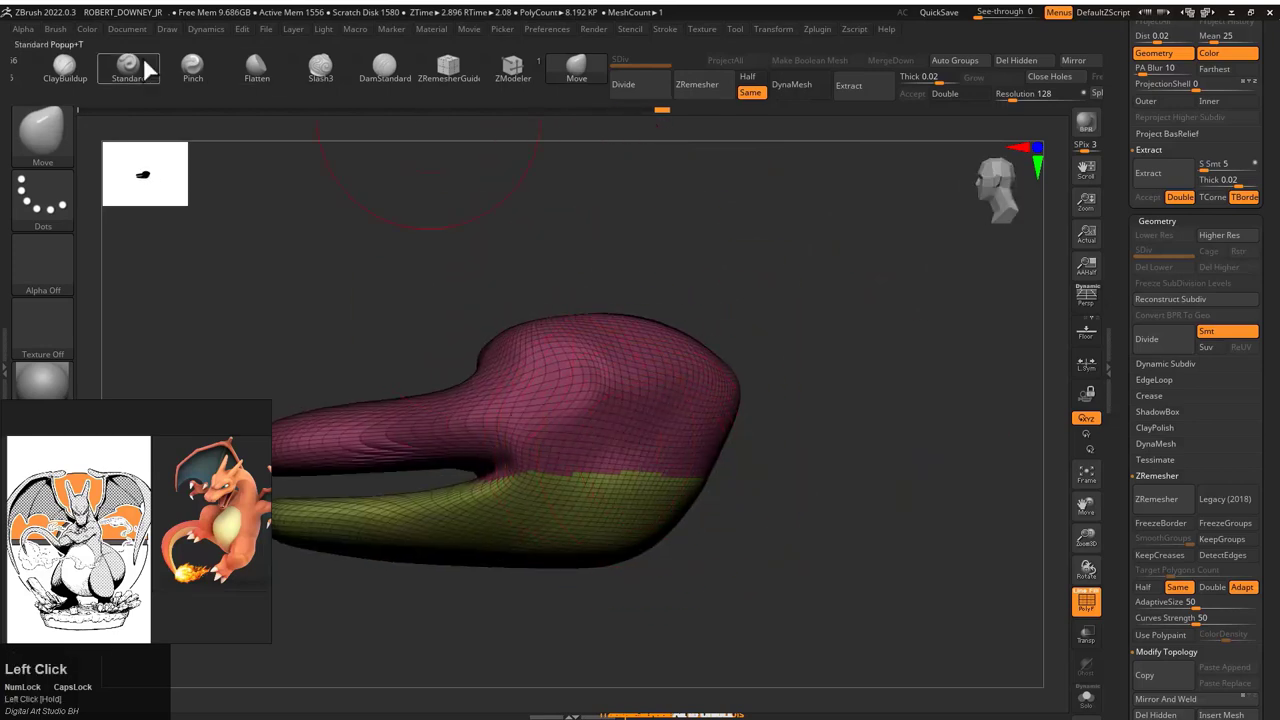
Step: Build up the brow and the jaw hinge area with ClayBuildup and smooth the side of the head
{"action": "left_click", "coordinate": [64, 68]}
{"action": "mouse_move", "coordinate": [545, 397]}
{"action": "left_mouse_down", "text": "shift"}
{"action": "mouse_move", "coordinate": [651, 458]}
{"action": "mouse_move", "coordinate": [659, 391]}
{"action": "left_mouse_up", "text": "shift"}
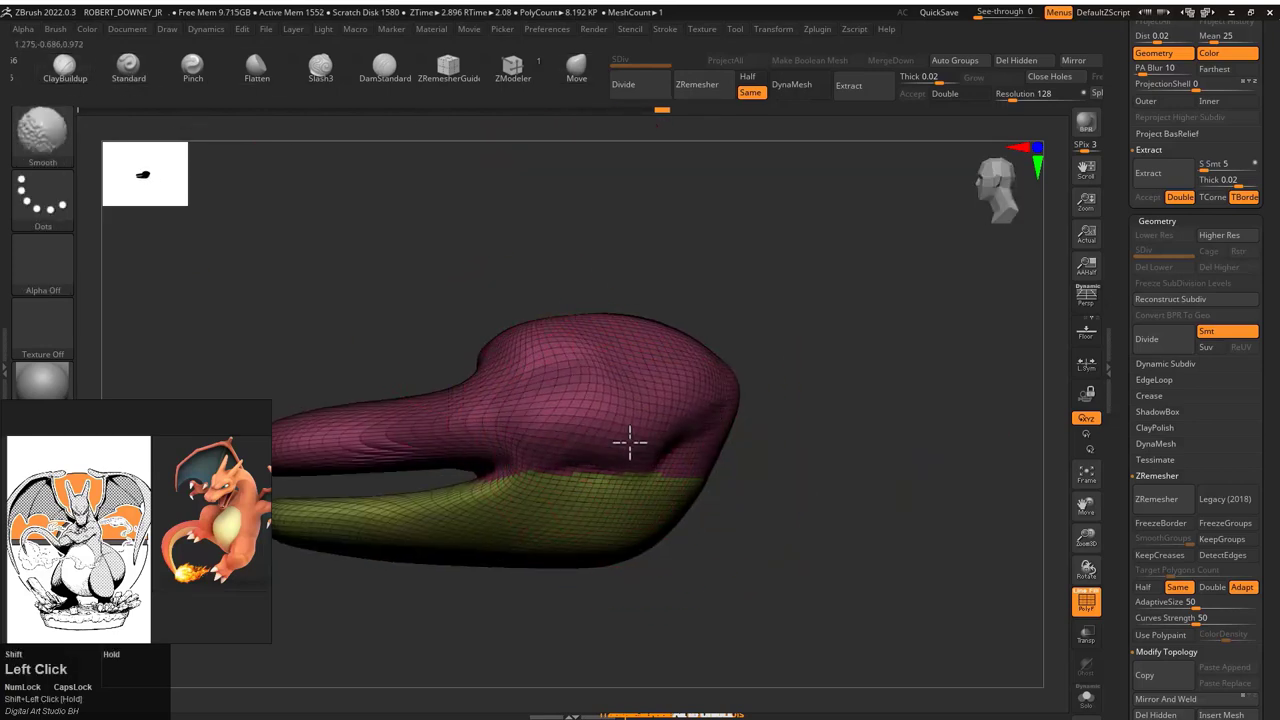
{"action": "mouse_move", "coordinate": [630, 441]}
{"action": "left_mouse_down"}
{"action": "mouse_move", "coordinate": [686, 549]}
{"action": "mouse_move", "coordinate": [523, 277]}
{"action": "mouse_move", "coordinate": [586, 294]}
{"action": "mouse_move", "coordinate": [546, 447]}
{"action": "left_mouse_up"}
{"action": "key", "text": "s"}
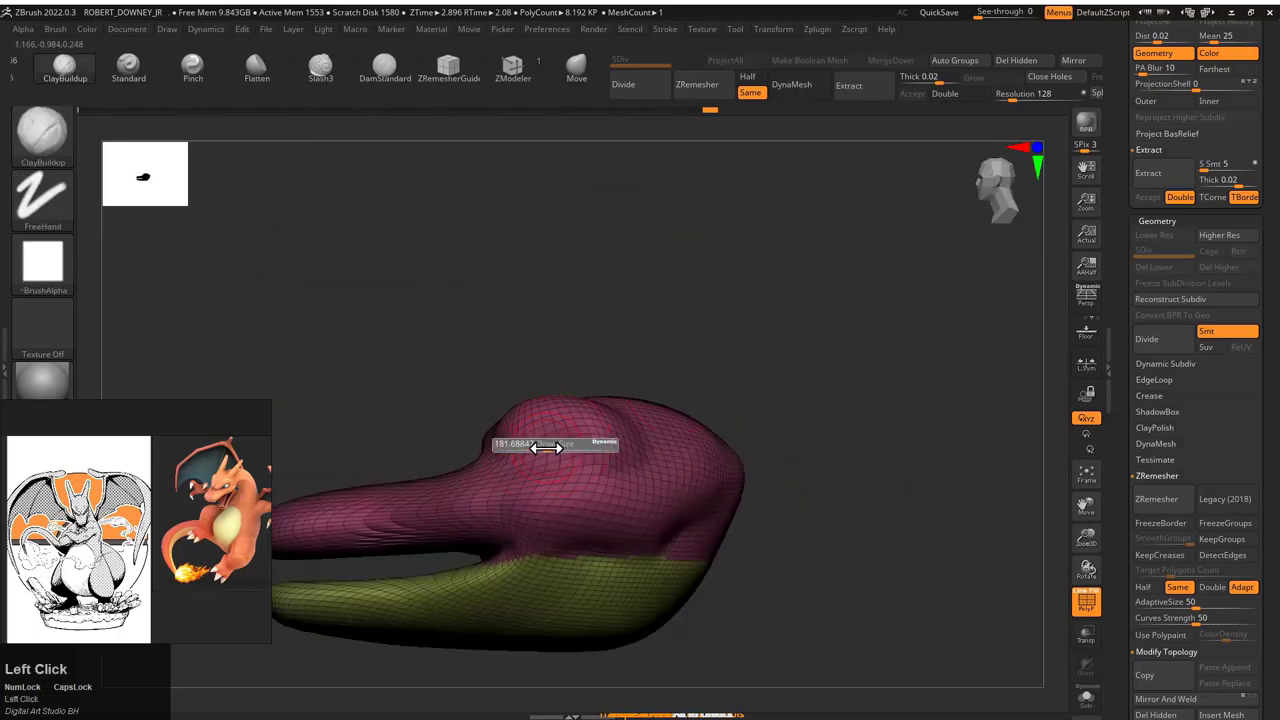
{"action": "mouse_move", "coordinate": [650, 340]}
{"action": "left_mouse_down"}
{"action": "mouse_move", "coordinate": [680, 363]}
{"action": "mouse_move", "coordinate": [591, 340]}
{"action": "left_mouse_up"}
Step: Raise the brow ridges around the eye sockets and adjust the top of the snout with the Move brush
{"action": "key", "text": "b"}
{"action": "key", "text": "m"}
{"action": "key", "text": "v"}
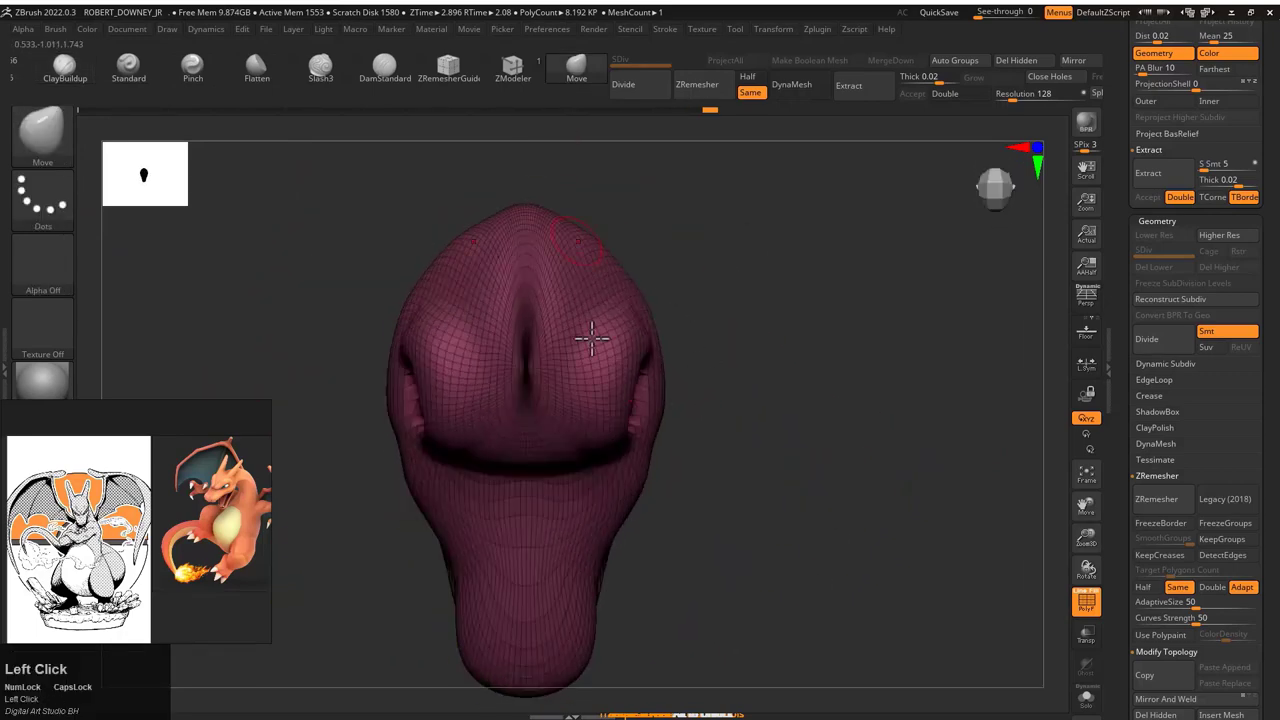
{"action": "left_click_drag", "start_coordinate": [690, 362], "coordinate": [663, 354]}
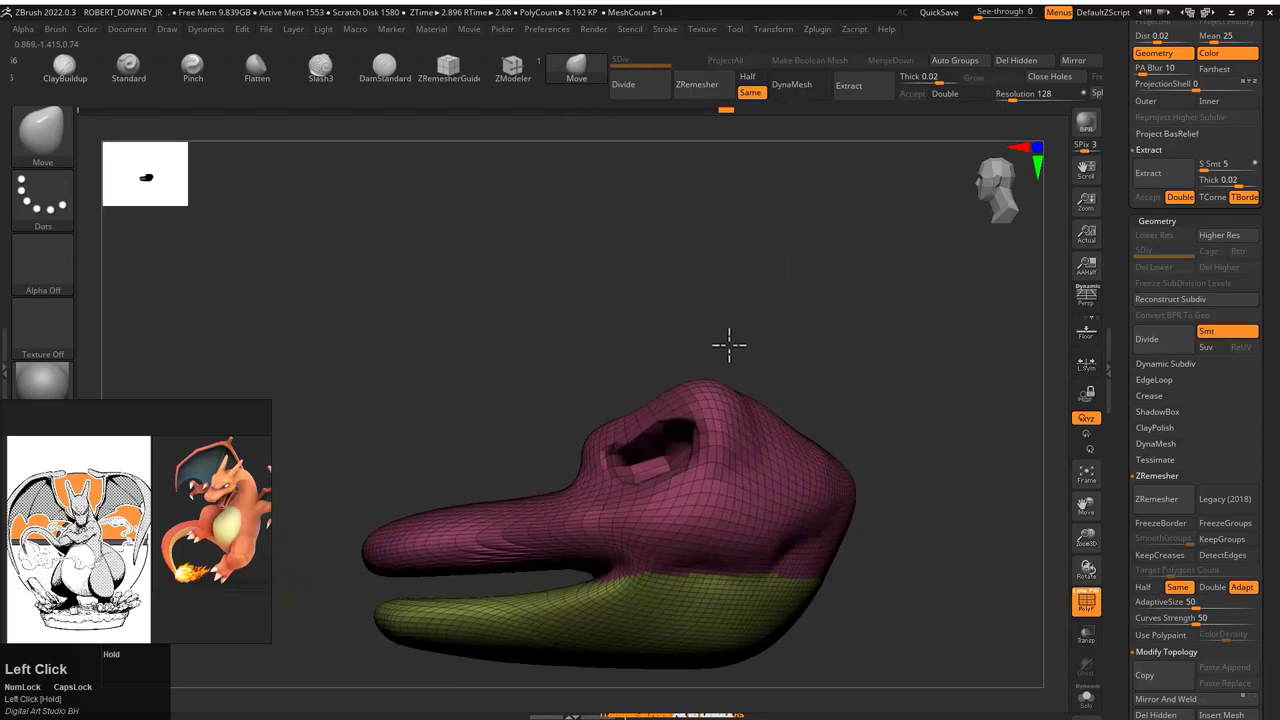
{"action": "mouse_move", "coordinate": [712, 420]}
{"action": "left_mouse_down"}
{"action": "mouse_move", "coordinate": [777, 437]}
{"action": "mouse_move", "coordinate": [731, 371]}
{"action": "left_mouse_up"}
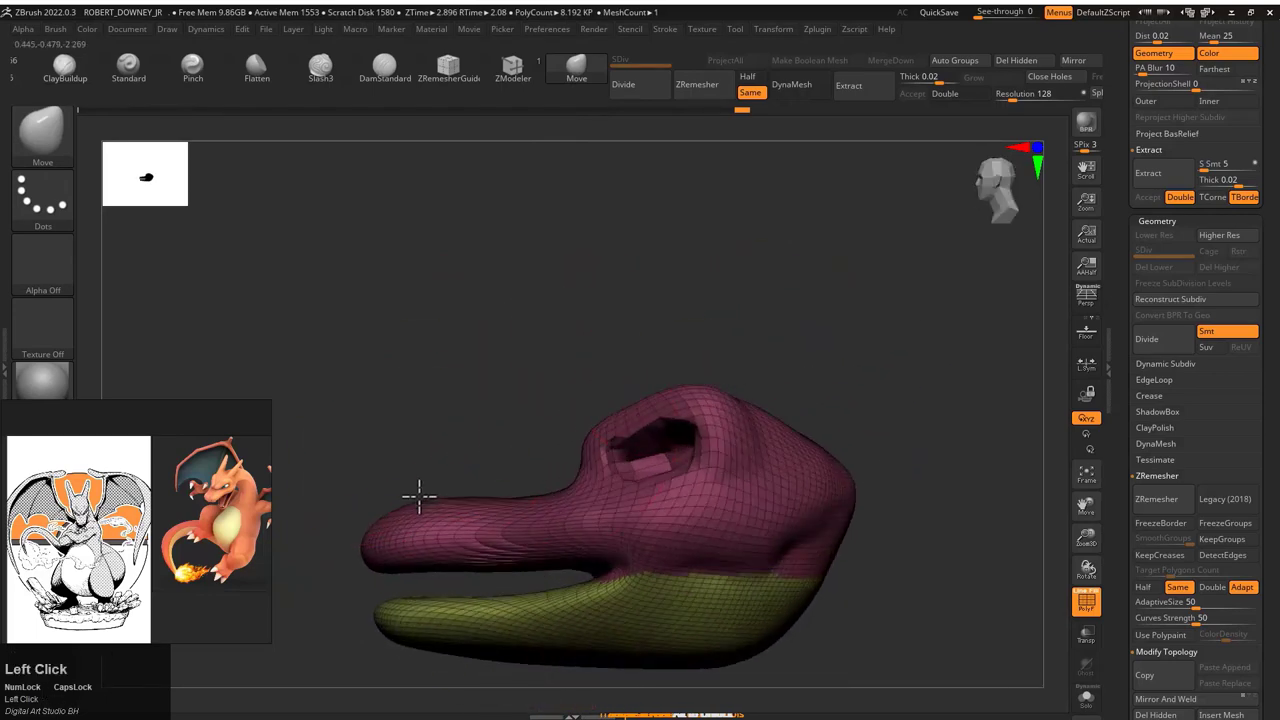
{"action": "left_click_drag", "start_coordinate": [528, 492], "coordinate": [533, 457]}
{"action": "left_click_drag", "start_coordinate": [865, 485], "coordinate": [1049, 497]}
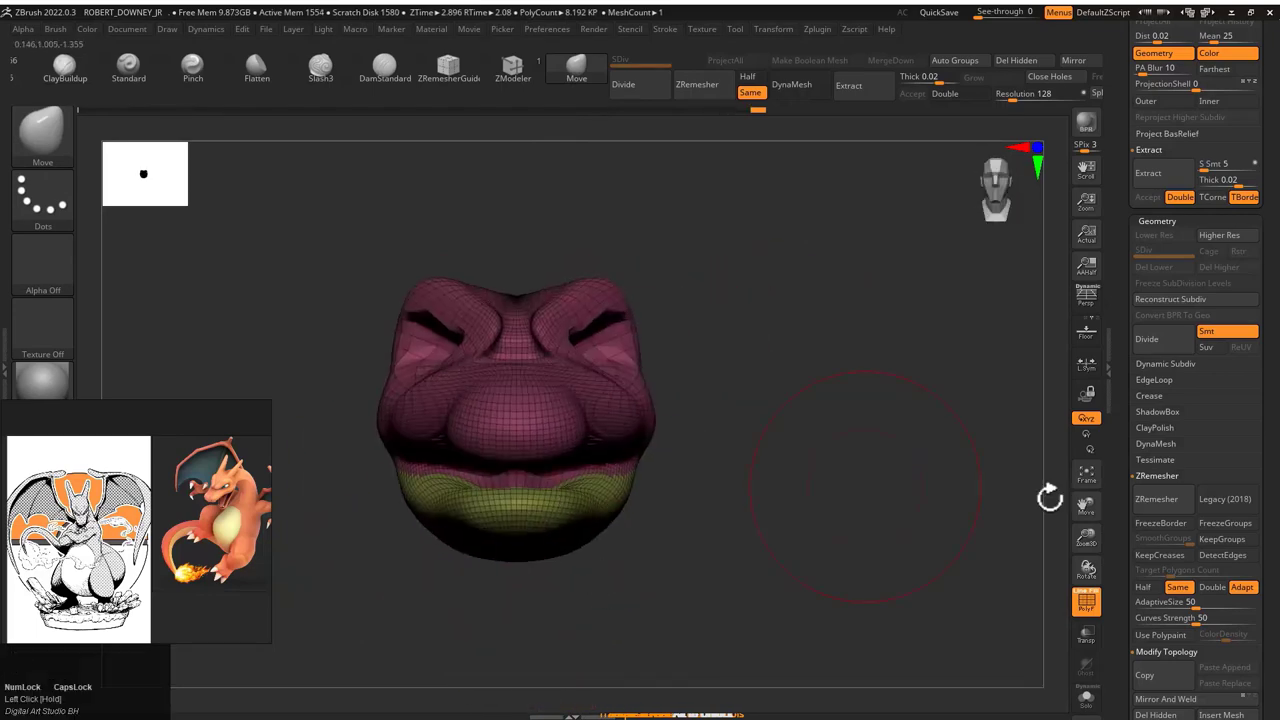
Step: Remesh the head and reshape the cheeks, eye sockets and brows with the Move brush
{"action": "mouse_move", "coordinate": [698, 307]}
{"action": "left_mouse_down"}
{"action": "mouse_move", "coordinate": [611, 300]}
{"action": "mouse_move", "coordinate": [777, 263]}
{"action": "mouse_move", "coordinate": [670, 357]}
{"action": "left_mouse_up"}
{"action": "key", "text": "s"}
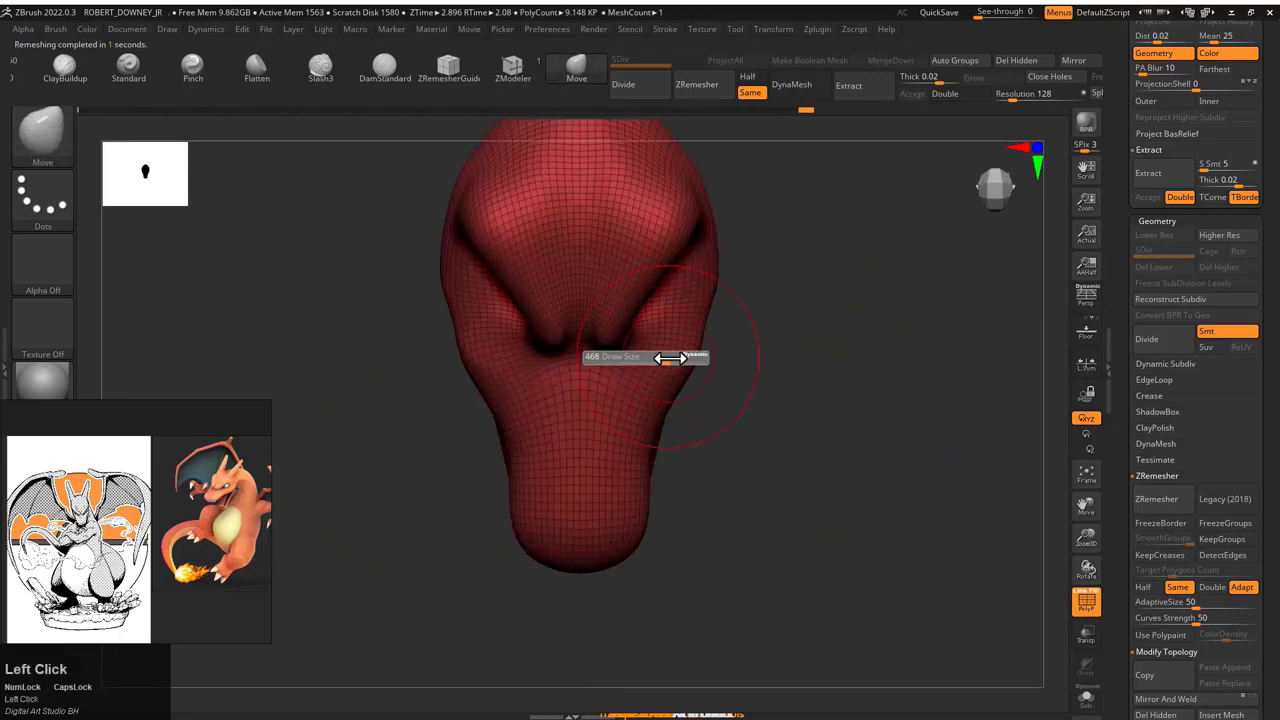
{"action": "mouse_move", "coordinate": [700, 307]}
{"action": "left_mouse_down"}
{"action": "mouse_move", "coordinate": [780, 286]}
{"action": "mouse_move", "coordinate": [763, 325]}
{"action": "left_mouse_up"}
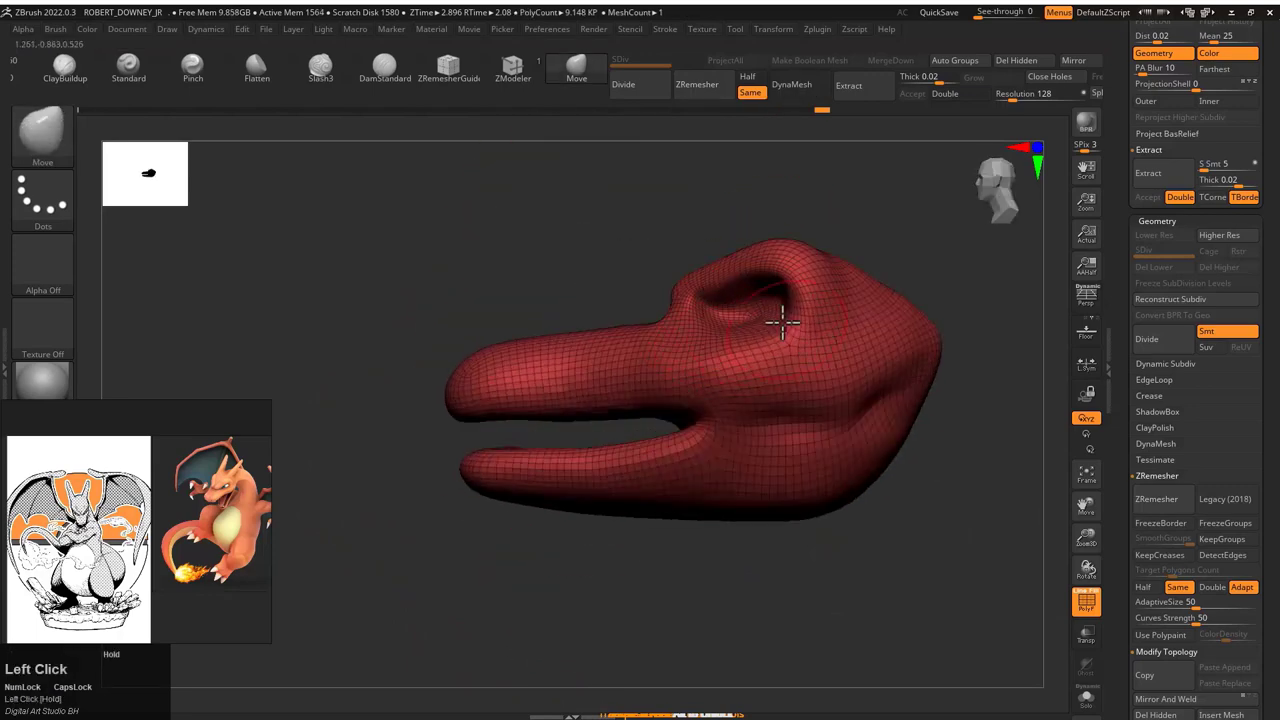
{"action": "left_click_drag", "start_coordinate": [676, 289], "coordinate": [704, 313]}
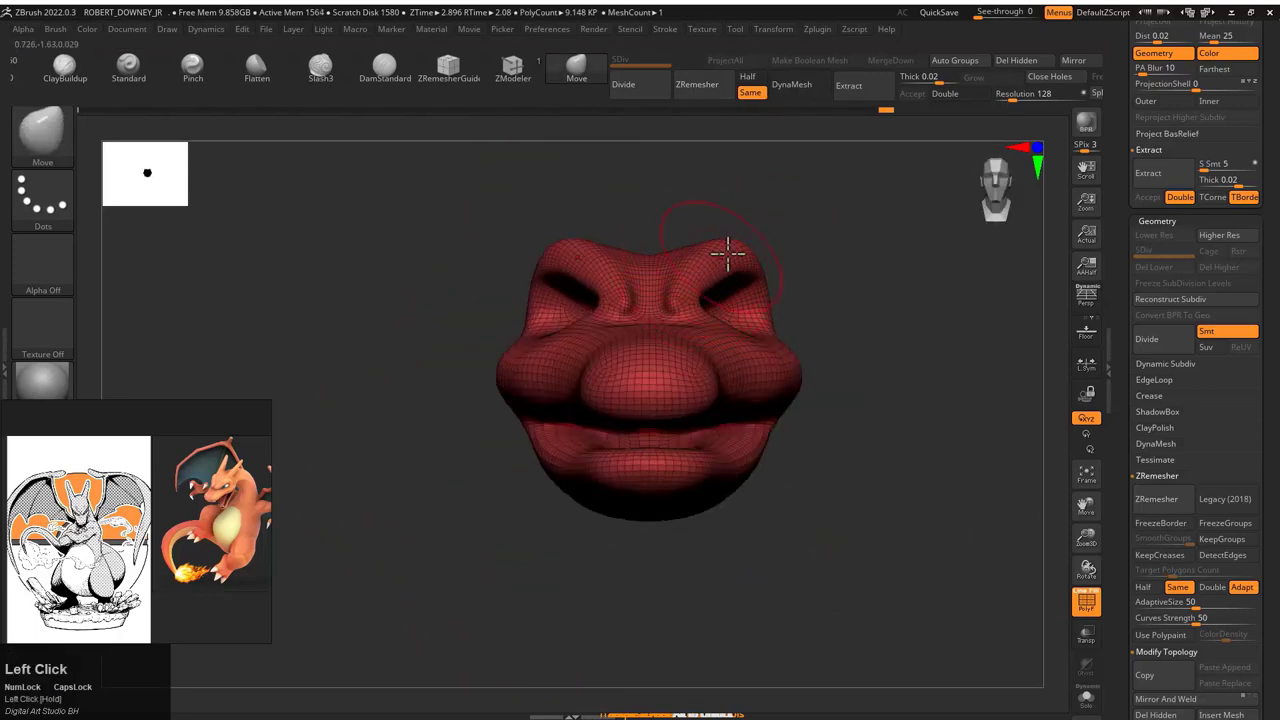
{"action": "left_click_drag", "start_coordinate": [727, 253], "coordinate": [414, 86]}
Step: Define the brow creases with DamStandard and slim the cheeks into a tapered snout with the Move brush
{"action": "left_click", "coordinate": [385, 68]}
{"action": "key", "text": "s"}
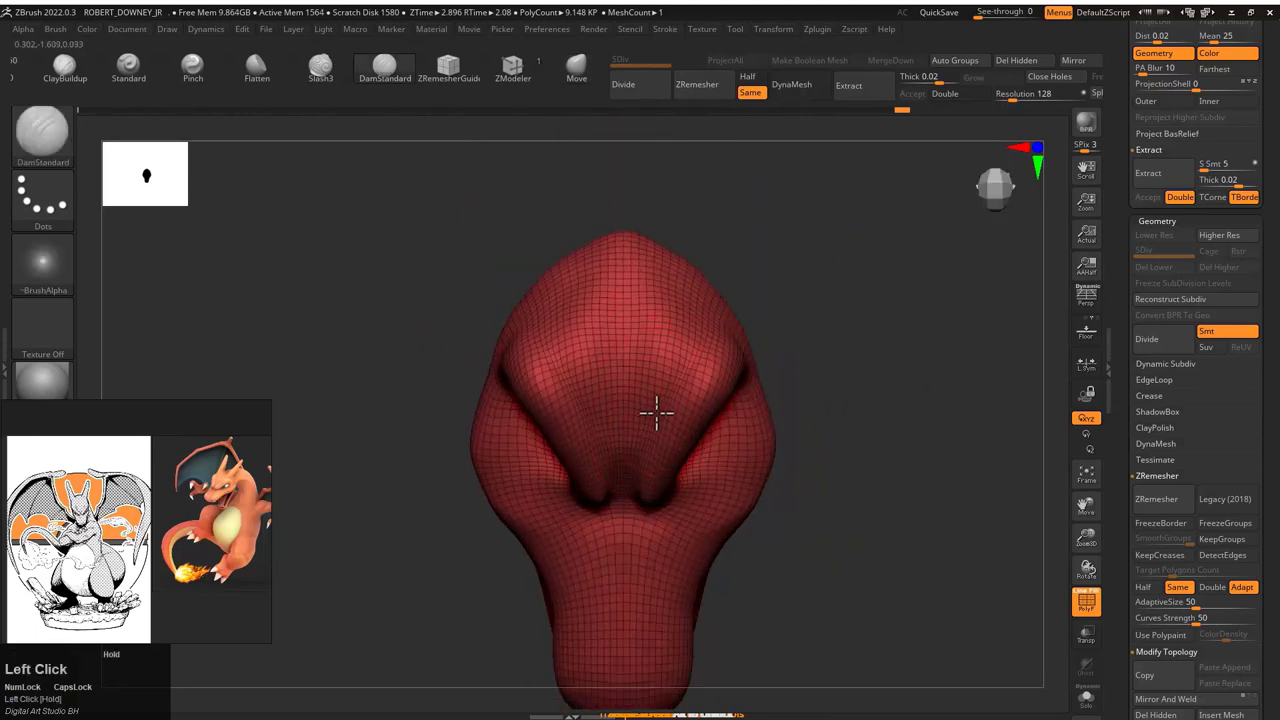
{"action": "left_click_drag", "start_coordinate": [790, 390], "coordinate": [581, 316]}
{"action": "left_click_drag", "start_coordinate": [613, 425], "coordinate": [563, 500]}
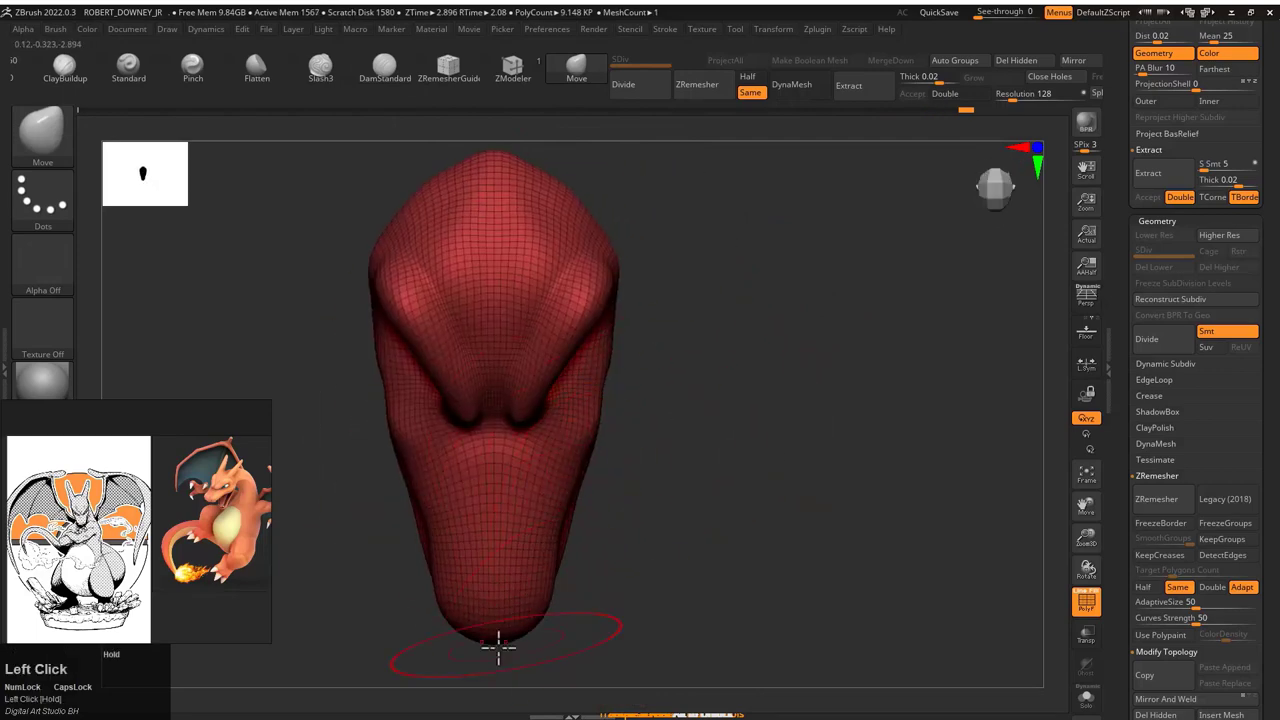
{"action": "left_click_drag", "start_coordinate": [597, 429], "coordinate": [535, 375]}
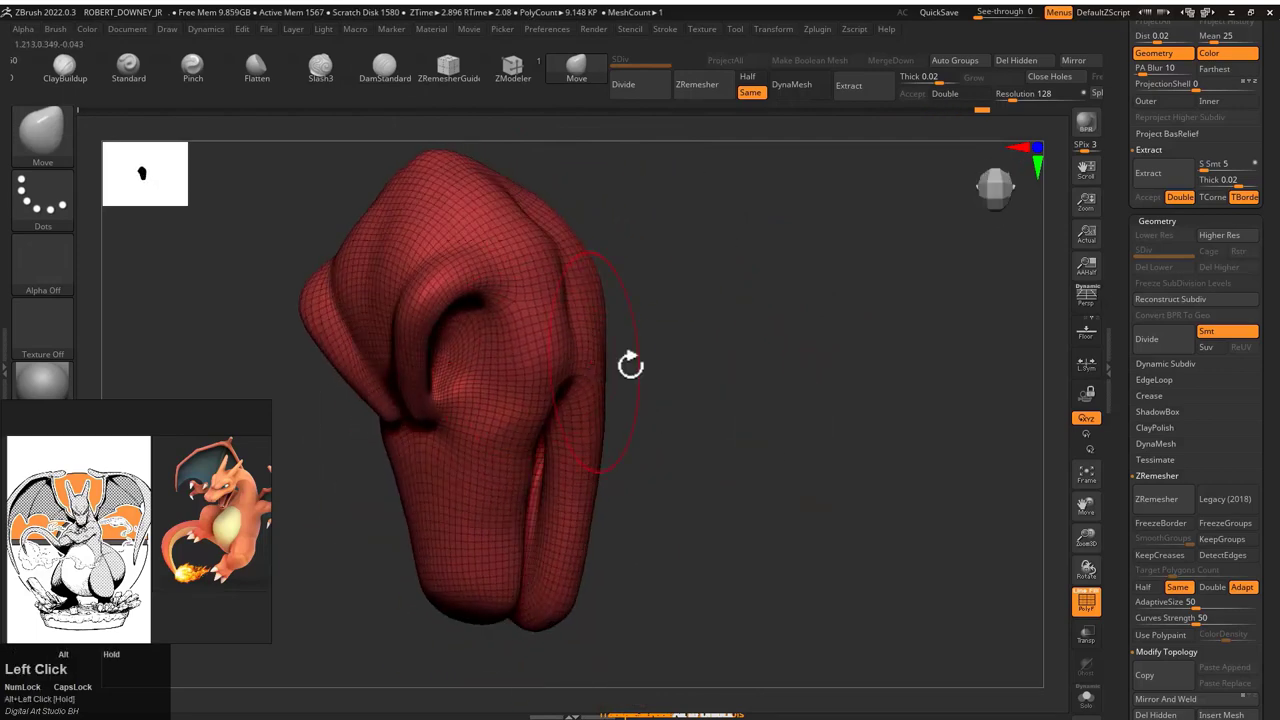
{"action": "mouse_move", "coordinate": [630, 365]}
{"action": "left_mouse_down"}
{"action": "mouse_move", "coordinate": [509, 400]}
{"action": "mouse_move", "coordinate": [660, 349]}
{"action": "mouse_move", "coordinate": [351, 403]}
{"action": "mouse_move", "coordinate": [434, 331]}
{"action": "mouse_move", "coordinate": [533, 309]}
{"action": "mouse_move", "coordinate": [543, 277]}
{"action": "mouse_move", "coordinate": [569, 397]}
{"action": "mouse_move", "coordinate": [674, 289]}
{"action": "mouse_move", "coordinate": [600, 340]}
{"action": "left_mouse_up"}
Step: Split the remeshed head into upper and lower jaw polygroups and isolate the upper head
{"action": "key", "text": "w"}
{"action": "mouse_move", "coordinate": [661, 492]}
{"action": "left_mouse_down"}
{"action": "mouse_move", "coordinate": [694, 543]}
{"action": "mouse_move", "coordinate": [545, 432]}
{"action": "left_mouse_up"}
{"action": "left_click_drag", "start_coordinate": [573, 309], "coordinate": [585, 370]}
Step: Carve a nostril on each side of the snout's tip with DamStandard and smooth the hollows
{"action": "key", "text": "b"}
{"action": "key", "text": "d"}
{"action": "key", "text": "s"}
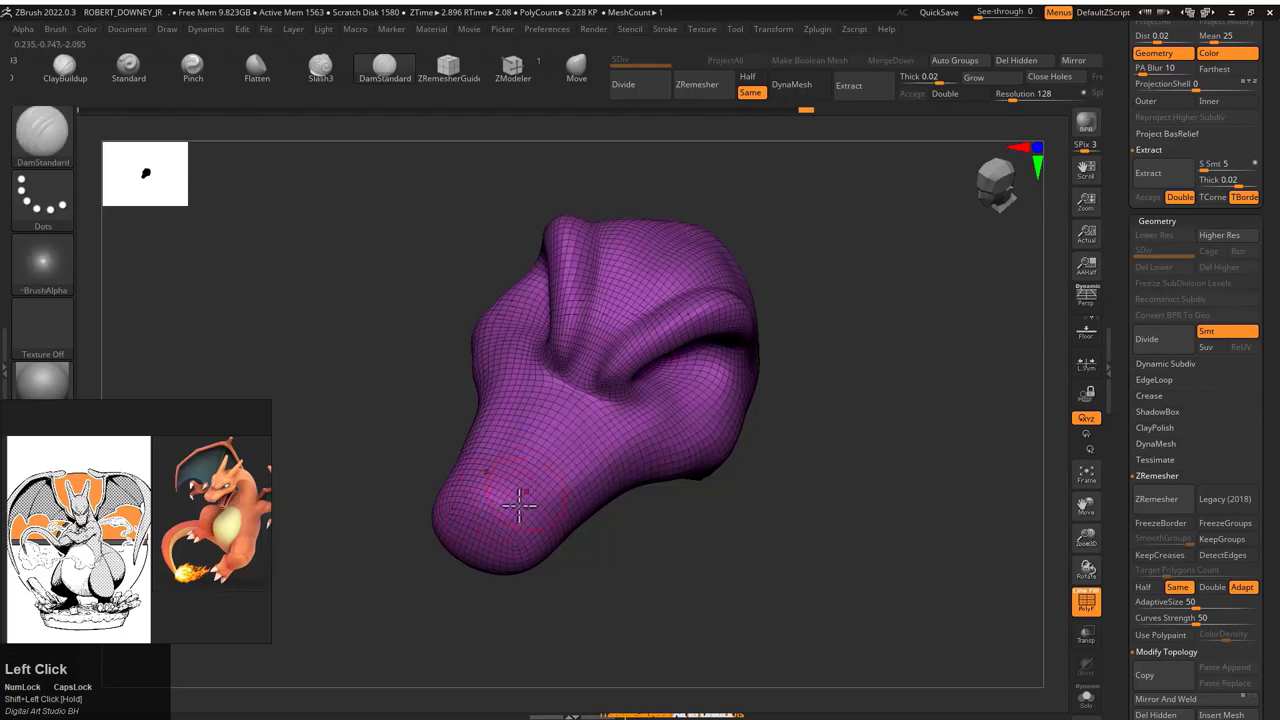
{"action": "left_click_drag", "start_coordinate": [522, 548], "coordinate": [590, 392]}
{"action": "left_click_drag", "start_coordinate": [538, 440], "coordinate": [590, 458], "text": "shift"}
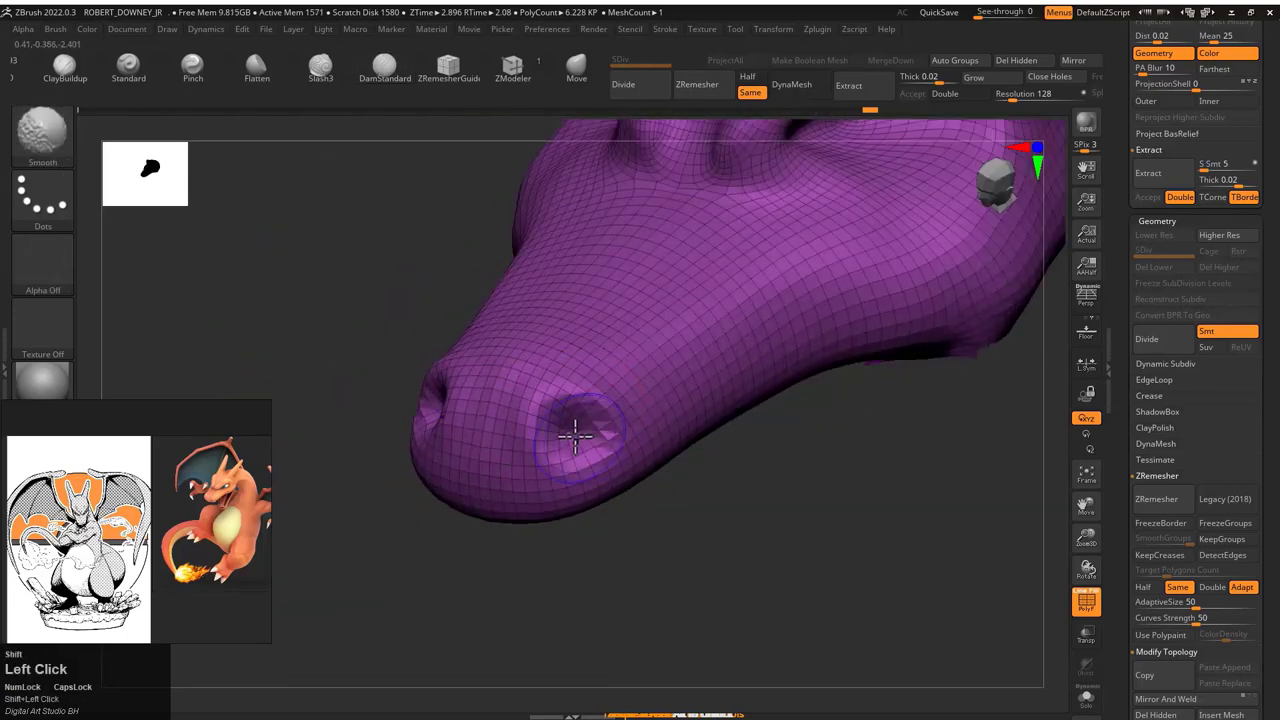
{"action": "left_click_drag", "start_coordinate": [760, 520], "coordinate": [540, 426]}
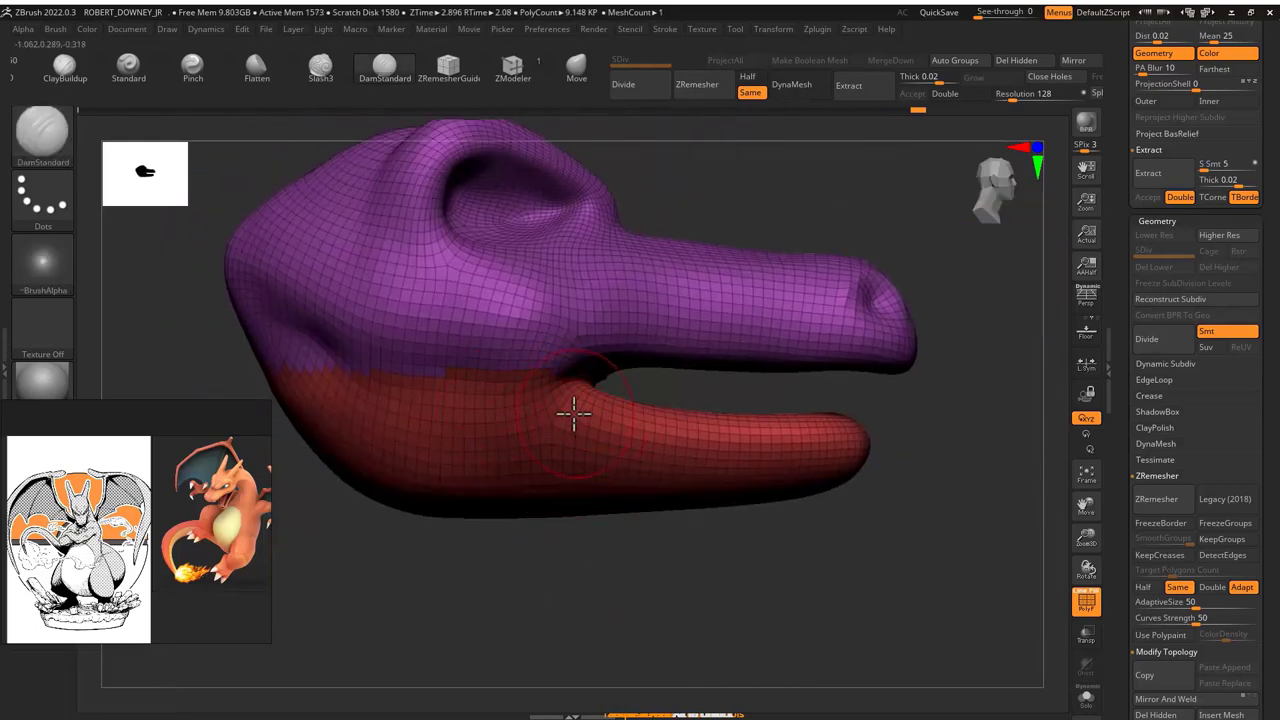
Step: Isolate the lower jaw and raise its upper edge toward the snout with the Move brush
{"action": "left_click", "coordinate": [643, 423], "text": "ctrl+shift"}
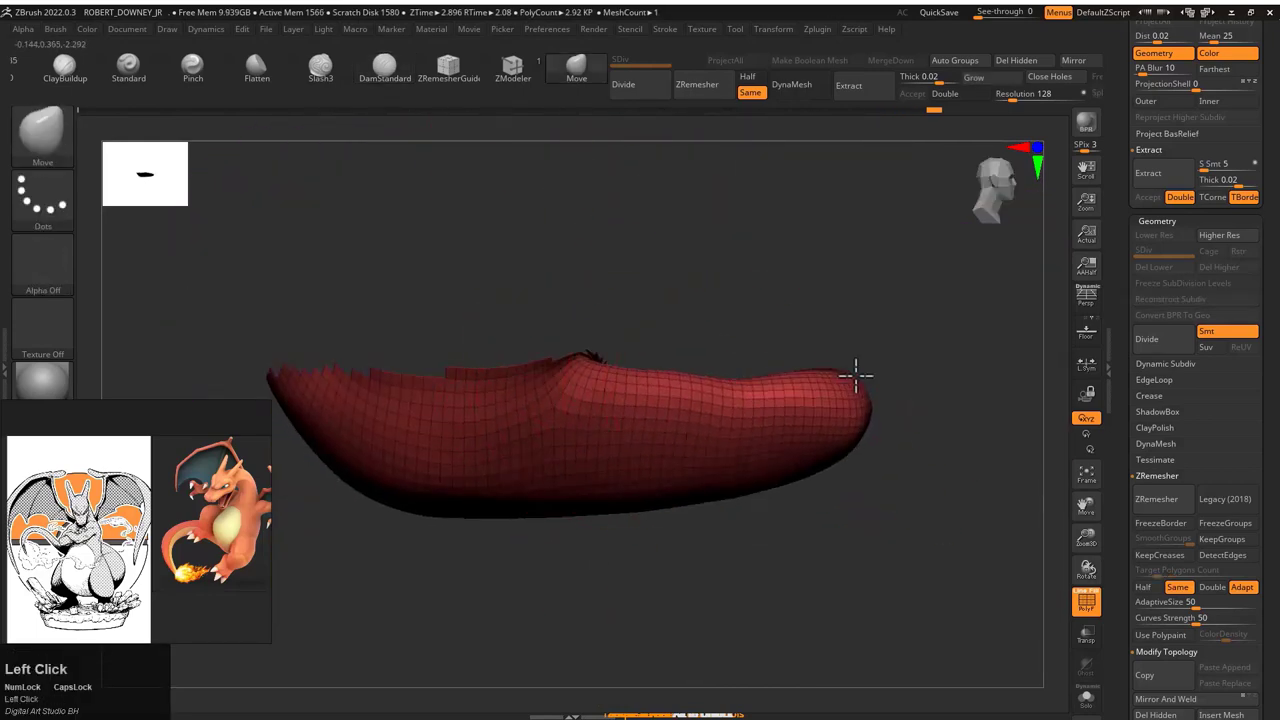
{"action": "left_click", "coordinate": [826, 323], "text": "ctrl+shift"}
{"action": "left_click", "coordinate": [760, 363], "text": "ctrl+shift"}
Step: Isolate the upper head and reshape the sides and tip of the snout with the Move brush
{"action": "left_click", "coordinate": [921, 346], "text": "ctrl+shift"}
{"action": "left_click_drag", "start_coordinate": [921, 346], "coordinate": [729, 529]}
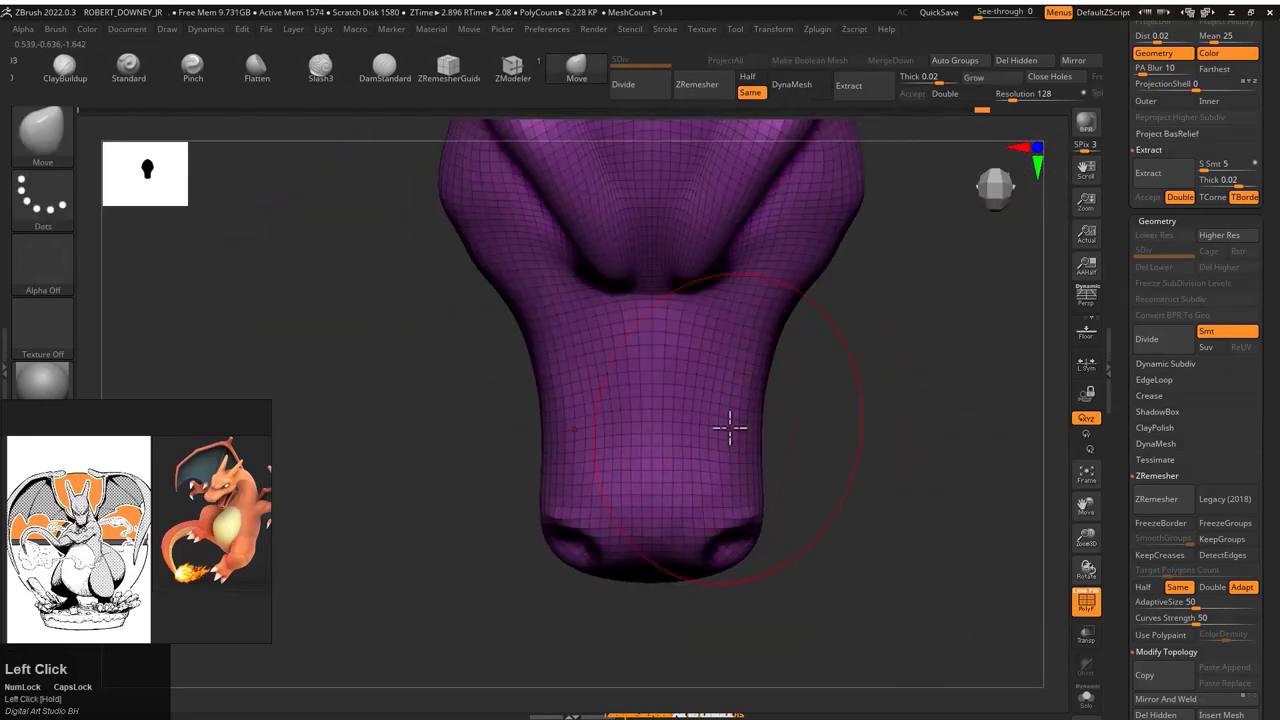
{"action": "mouse_move", "coordinate": [792, 311]}
{"action": "left_mouse_down"}
{"action": "mouse_move", "coordinate": [826, 389]}
{"action": "mouse_move", "coordinate": [920, 380]}
{"action": "mouse_move", "coordinate": [680, 571]}
{"action": "mouse_move", "coordinate": [647, 388]}
{"action": "mouse_move", "coordinate": [684, 412]}
{"action": "mouse_move", "coordinate": [654, 569]}
{"action": "left_mouse_up"}
Step: Show the whole head and carve the mouth corner back into the cheek with DamStandard
{"action": "left_click", "coordinate": [920, 380], "text": "ctrl+shift"}
{"action": "key", "text": "s"}
{"action": "left_click", "coordinate": [385, 72]}
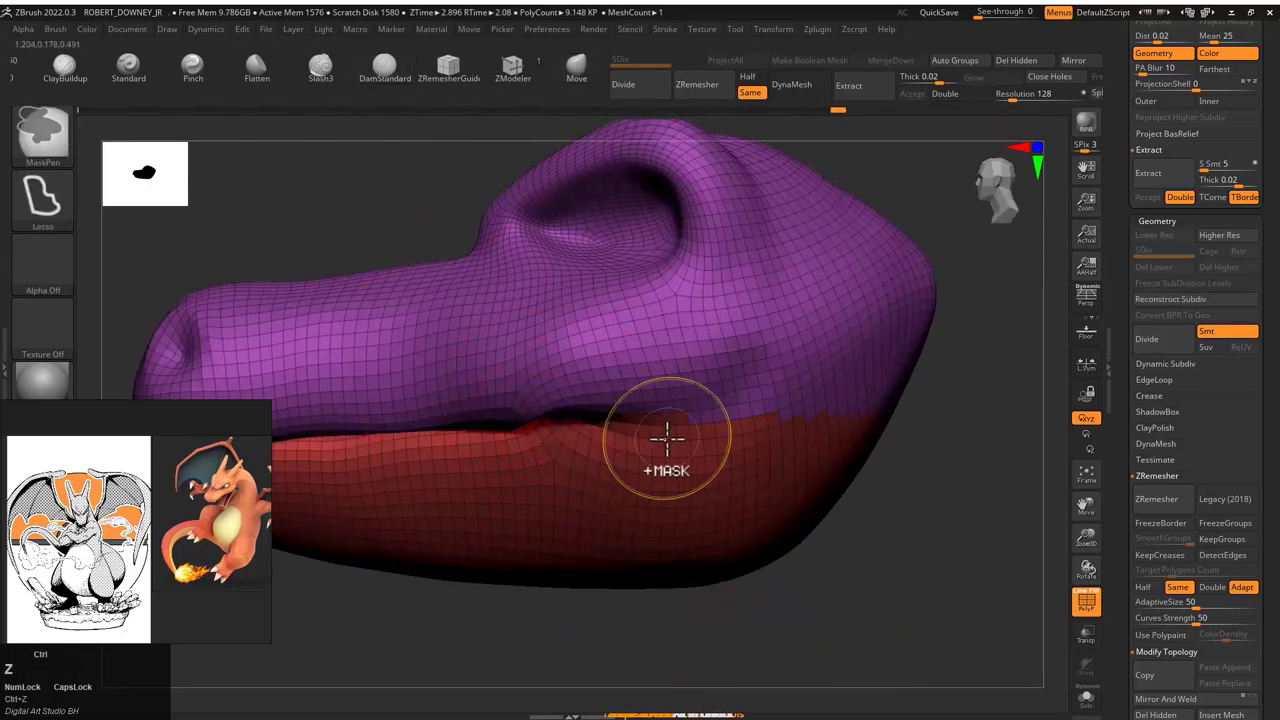
{"action": "left_click_drag", "start_coordinate": [634, 463], "coordinate": [749, 374]}
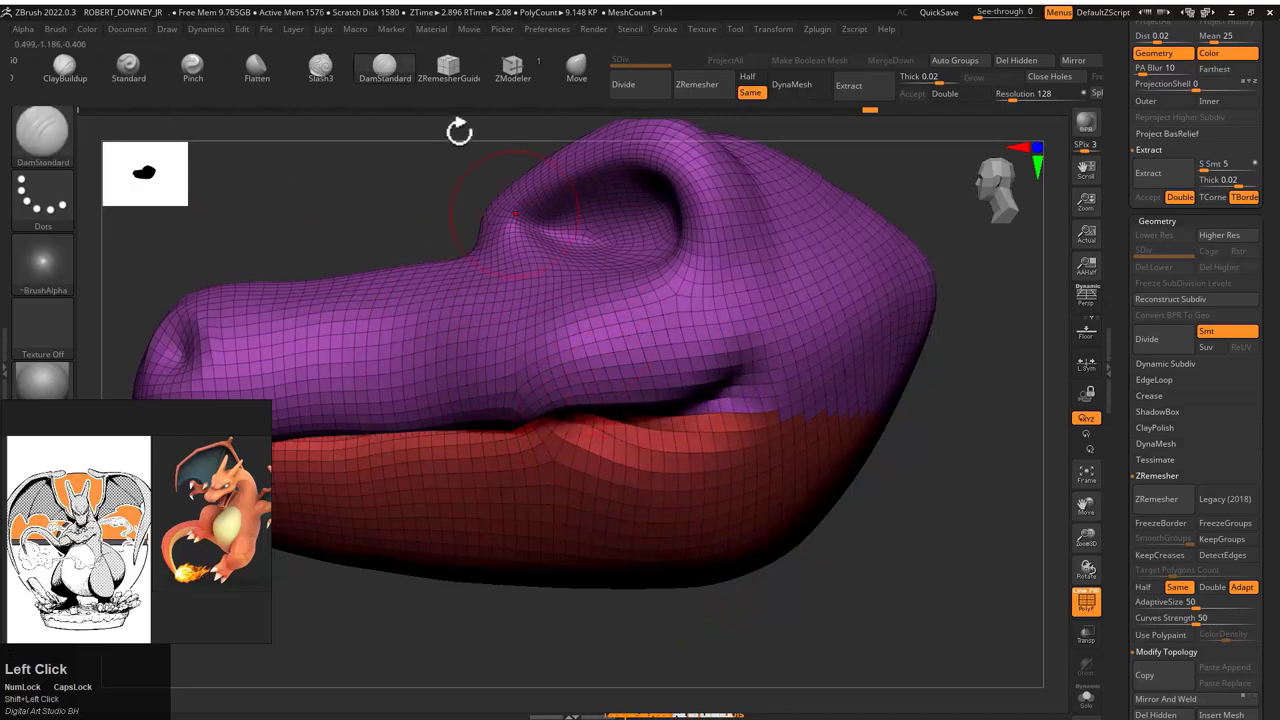
Step: Tighten the lip edges at the mouth corner with the Pinch brush
{"action": "left_click", "coordinate": [192, 72]}
{"action": "left_click_drag", "start_coordinate": [606, 371], "coordinate": [630, 370]}
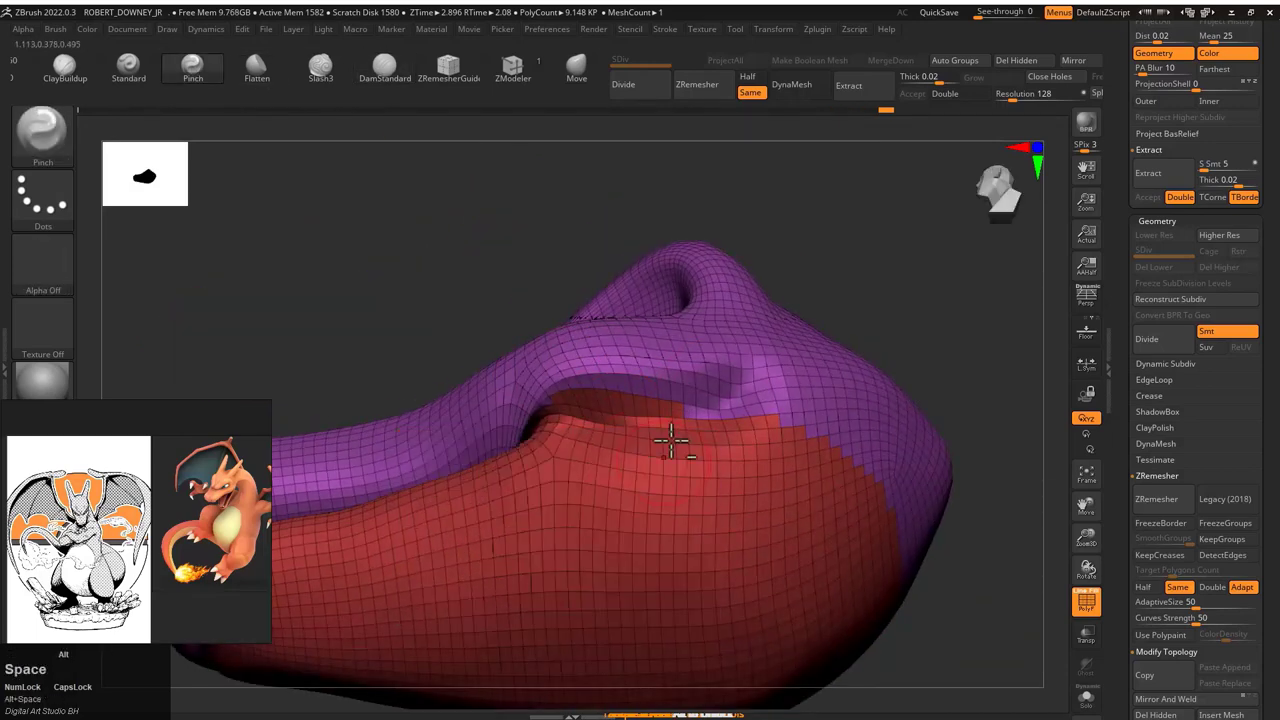
{"action": "key", "text": "space"}
{"action": "key", "text": "space"}
{"action": "key", "text": "space"}
{"action": "left_click", "coordinate": [628, 414]}
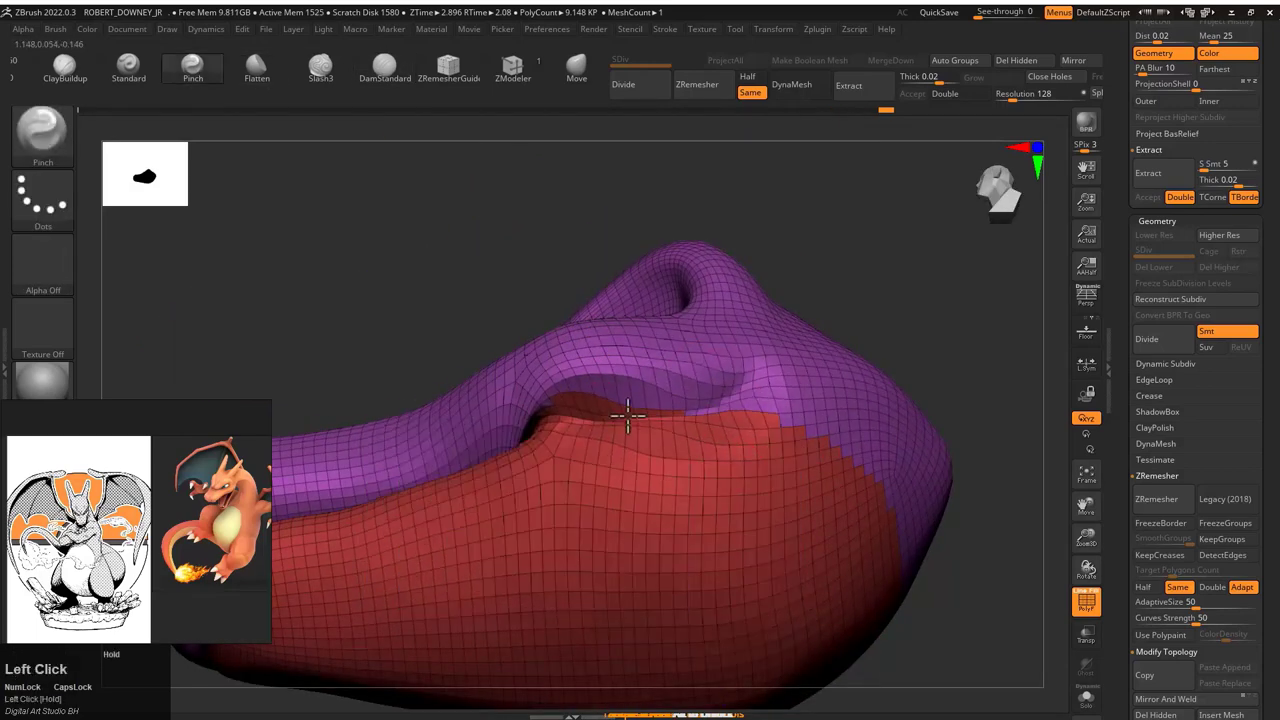
{"action": "mouse_move", "coordinate": [628, 414]}
{"action": "left_mouse_down"}
{"action": "mouse_move", "coordinate": [851, 391]}
{"action": "mouse_move", "coordinate": [780, 429]}
{"action": "mouse_move", "coordinate": [811, 329]}
{"action": "mouse_move", "coordinate": [651, 425]}
{"action": "left_mouse_up"}
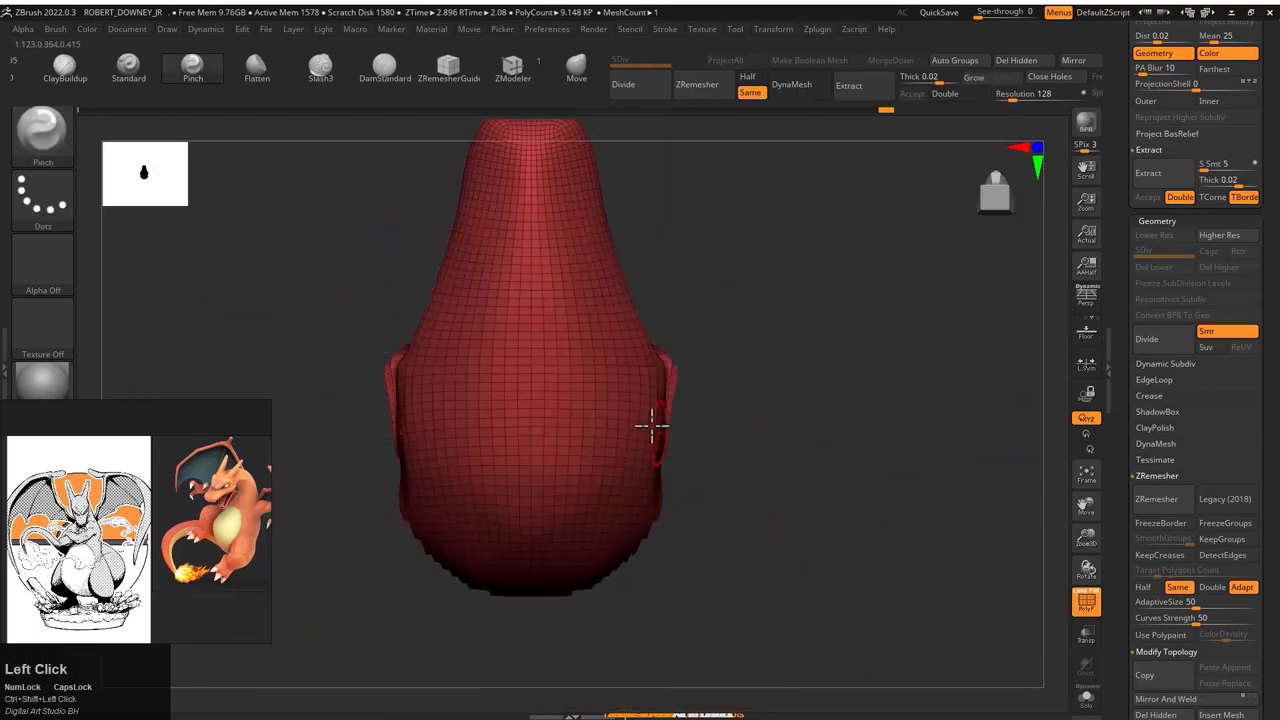
Step: Clean up the inner cheek surfaces on the separated jaw halves, smooth them, and show the whole head
{"action": "mouse_move", "coordinate": [683, 491]}
{"action": "left_mouse_down"}
{"action": "mouse_move", "coordinate": [817, 371]}
{"action": "mouse_move", "coordinate": [723, 357]}
{"action": "mouse_move", "coordinate": [690, 481]}
{"action": "left_mouse_up"}
{"action": "key", "text": "shift"}
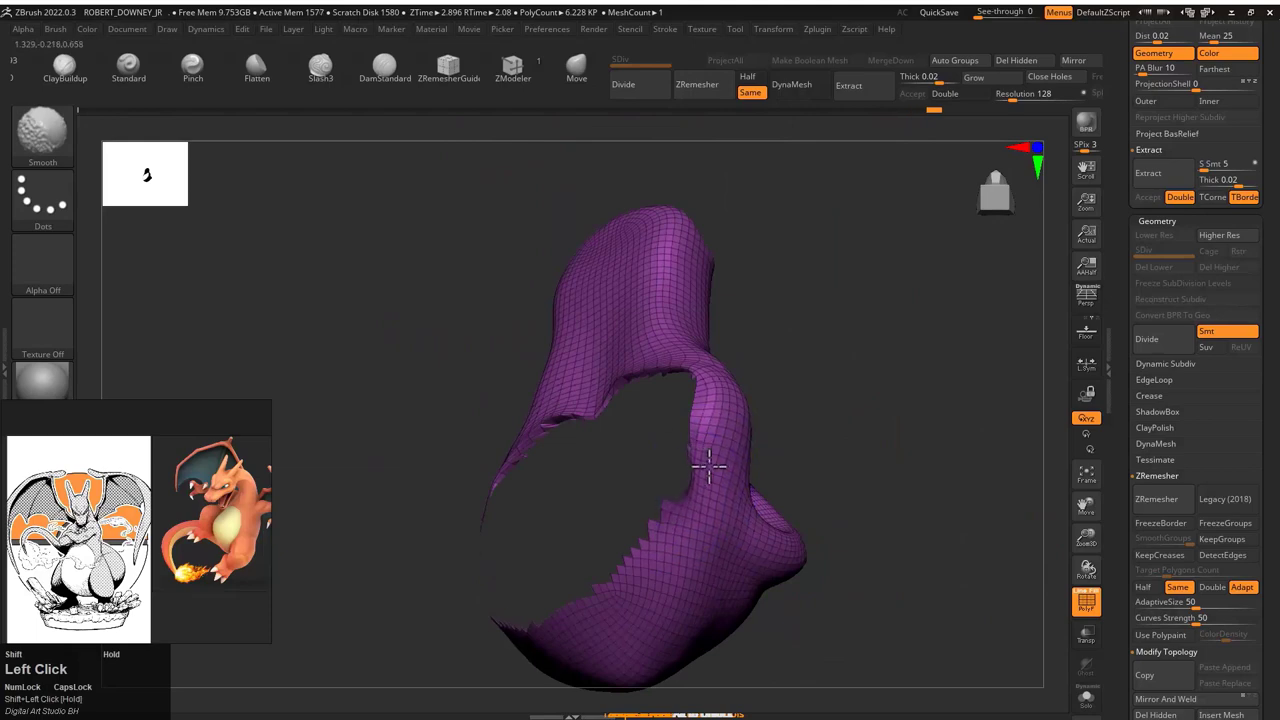
{"action": "left_click_drag", "start_coordinate": [825, 408], "coordinate": [840, 377]}
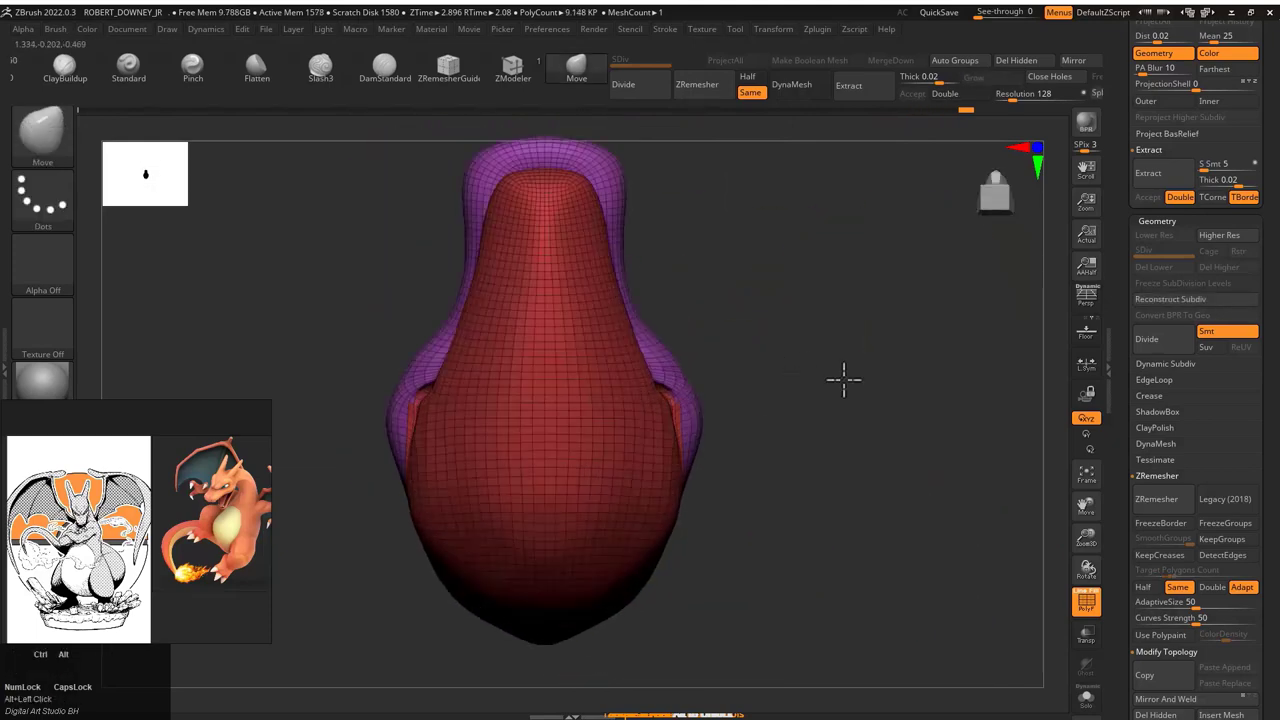
Step: Carve long lengthwise grooves along the underside and sides of the lower jaw with DamStandard
{"action": "left_click", "coordinate": [692, 460], "text": "ctrl+shift"}
{"action": "mouse_move", "coordinate": [691, 493]}
{"action": "left_mouse_down"}
{"action": "mouse_move", "coordinate": [857, 429]}
{"action": "mouse_move", "coordinate": [714, 434]}
{"action": "mouse_move", "coordinate": [894, 434]}
{"action": "mouse_move", "coordinate": [850, 440]}
{"action": "left_mouse_up"}
{"action": "left_click", "coordinate": [857, 429], "text": "ctrl+shift"}
{"action": "key", "text": "z"}
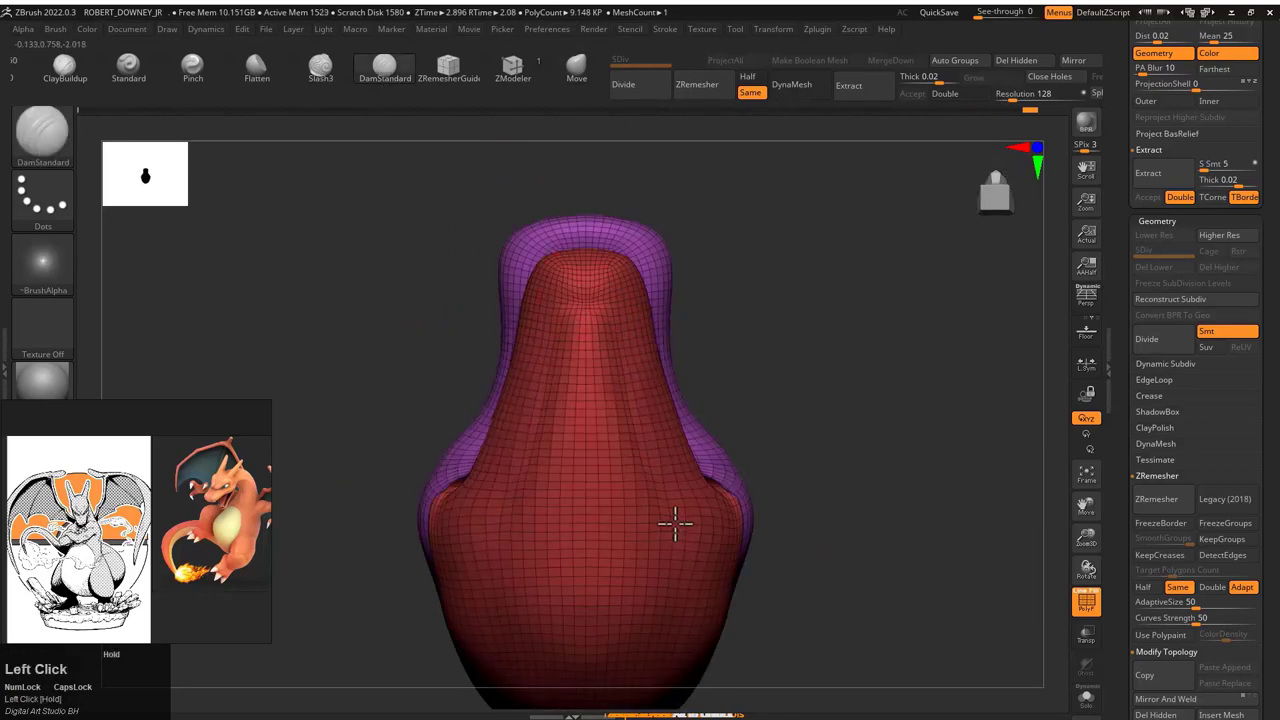
{"action": "key", "text": "ctrl+shift+z"}
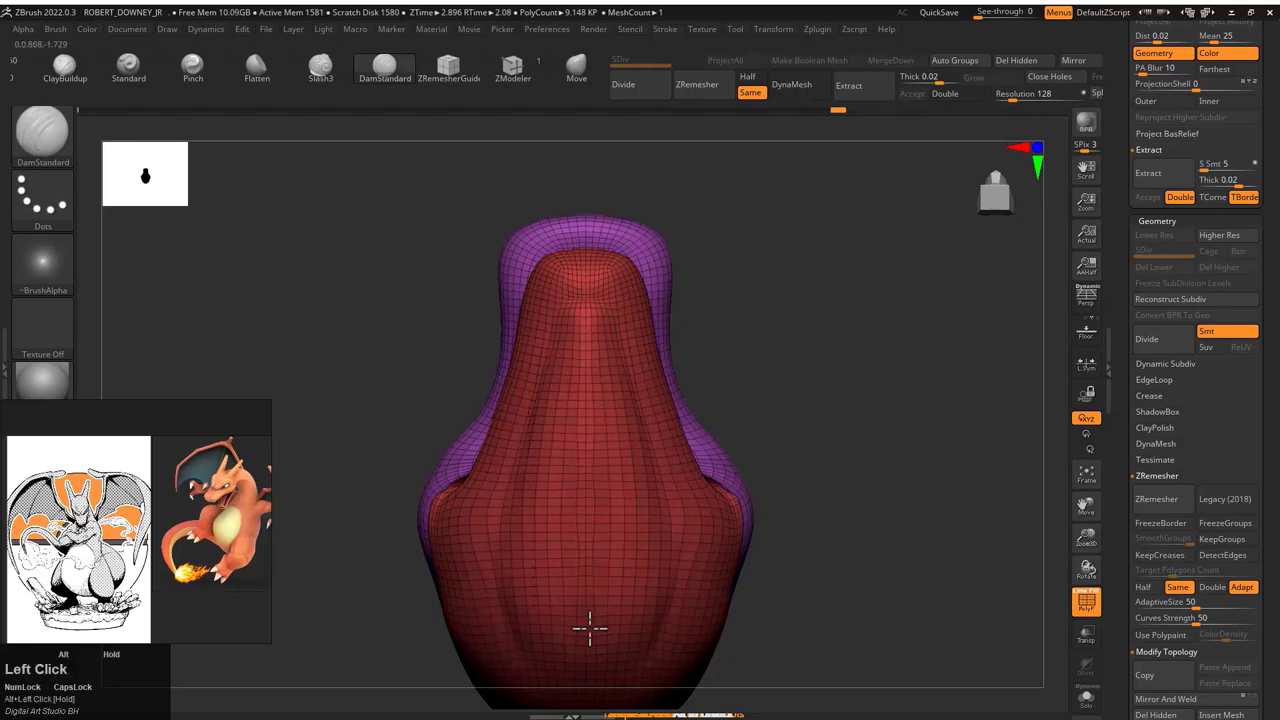
{"action": "mouse_move", "coordinate": [590, 628]}
{"action": "left_mouse_down"}
{"action": "mouse_move", "coordinate": [700, 457]}
{"action": "mouse_move", "coordinate": [611, 394]}
{"action": "mouse_move", "coordinate": [535, 237]}
{"action": "left_mouse_up"}
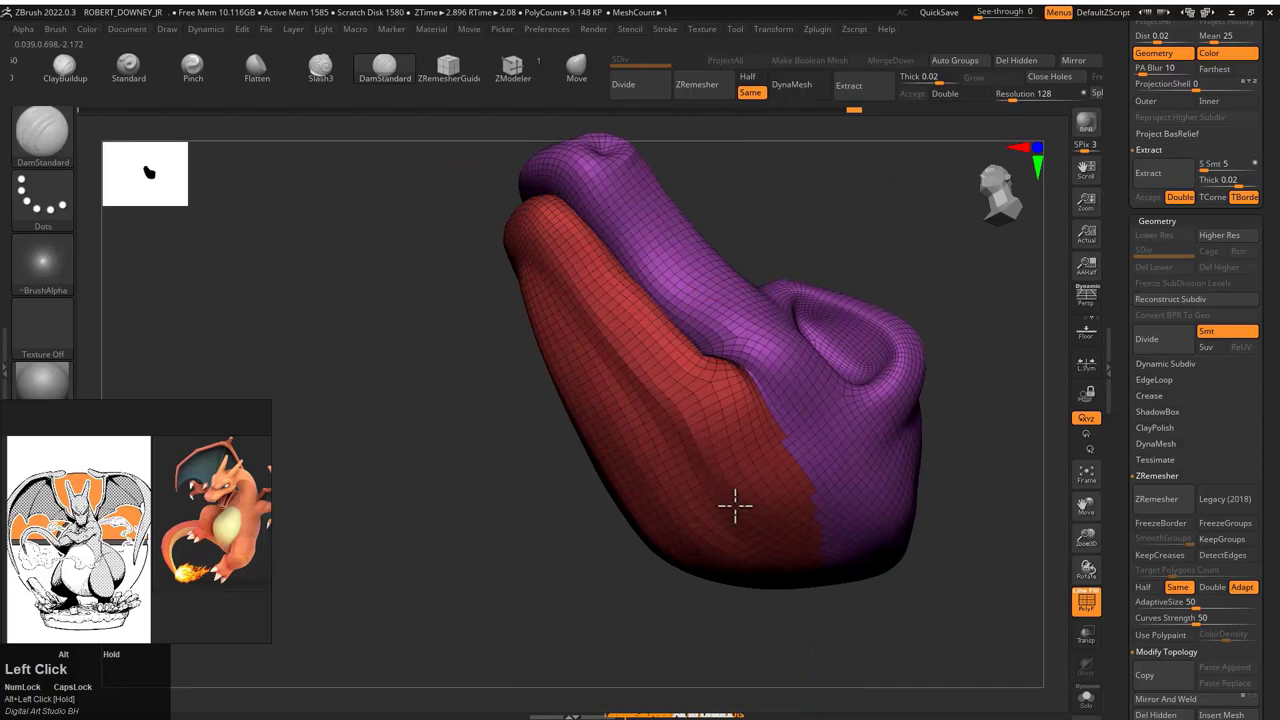
{"action": "left_click_drag", "start_coordinate": [718, 480], "coordinate": [571, 494]}
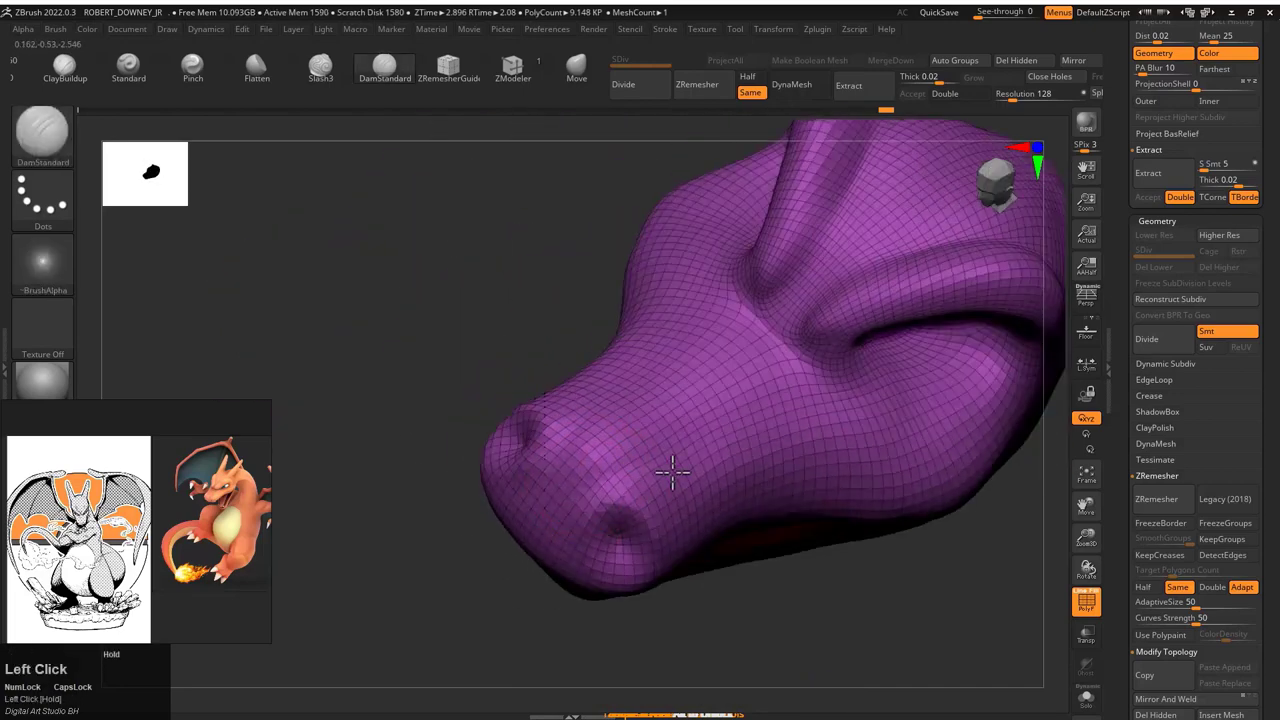
Step: Flatten the top and sides of the snout behind the nostrils with the Flatten brush and hide the polyframe
{"action": "key", "text": "b"}
{"action": "key", "text": "f"}
{"action": "key", "text": "l"}
{"action": "key", "text": "s"}
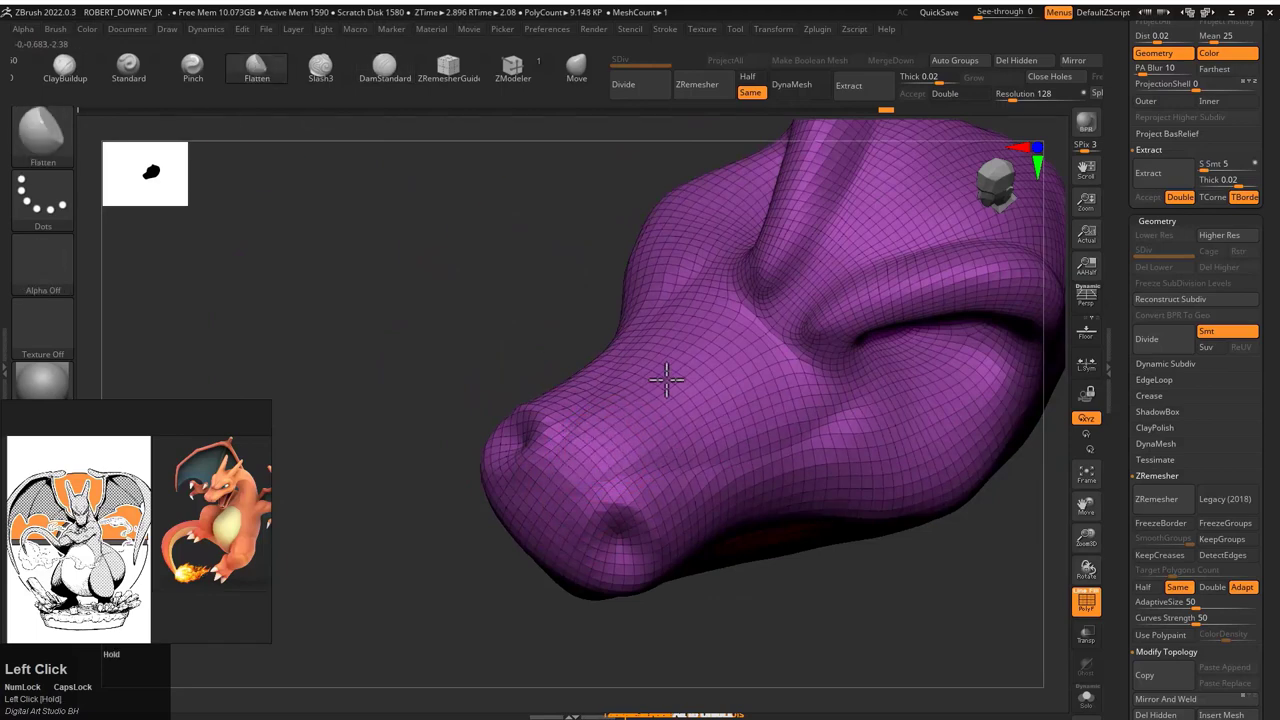
{"action": "left_click_drag", "start_coordinate": [577, 471], "coordinate": [760, 410]}
{"action": "key", "text": "shift+f"}
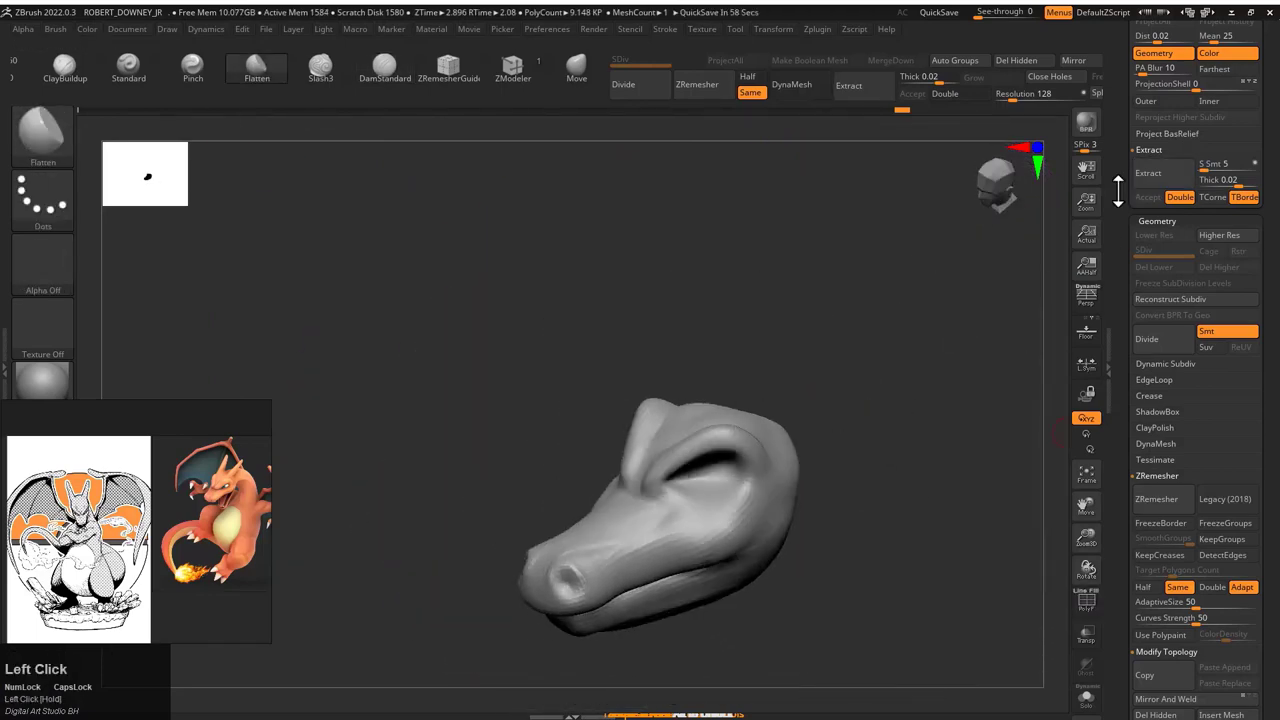
Step: Add a sphere subtool as an eyeball and move it into one eye socket
{"action": "scroll", "coordinate": [1222, 275], "scroll_direction": "up", "scroll_amount": 5}
{"action": "left_click", "coordinate": [875, 325], "text": "alt"}
{"action": "key", "text": "w"}
{"action": "left_click_drag", "start_coordinate": [875, 325], "coordinate": [949, 434]}
{"action": "left_click_drag", "start_coordinate": [497, 514], "coordinate": [500, 515]}
{"action": "left_click_drag", "start_coordinate": [621, 487], "coordinate": [487, 493]}
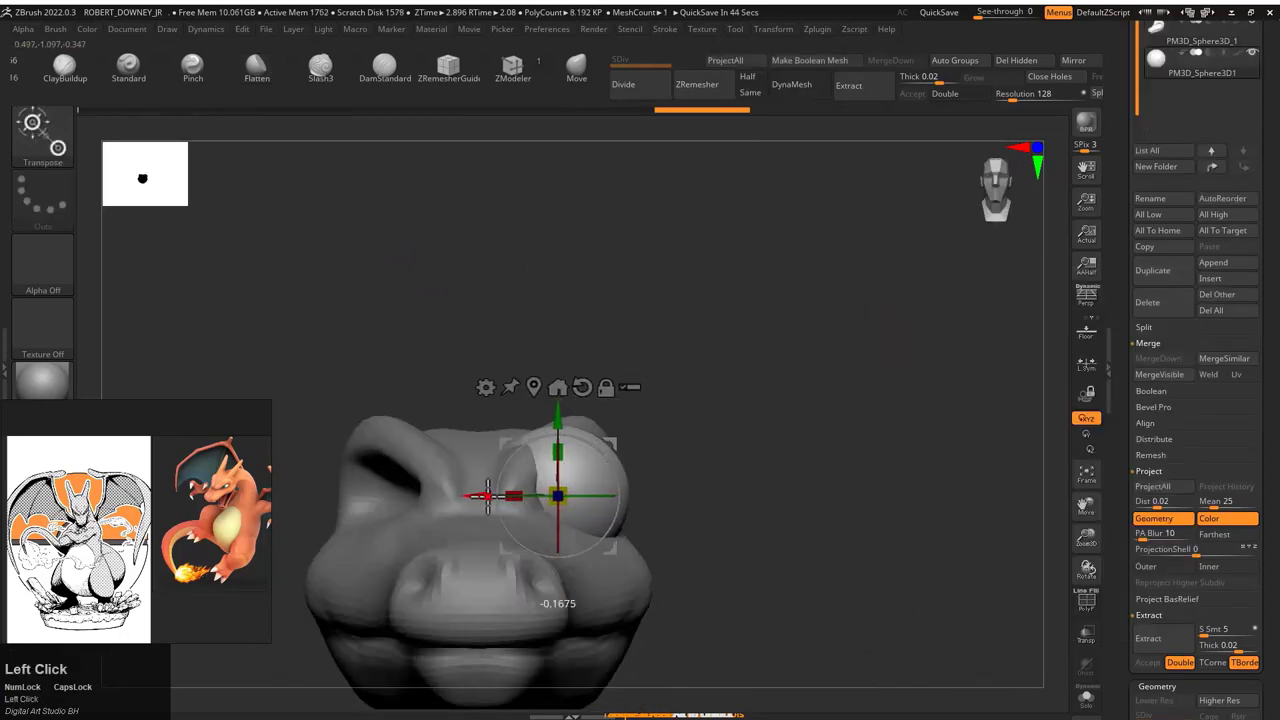
{"action": "left_click_drag", "start_coordinate": [556, 569], "coordinate": [472, 505]}
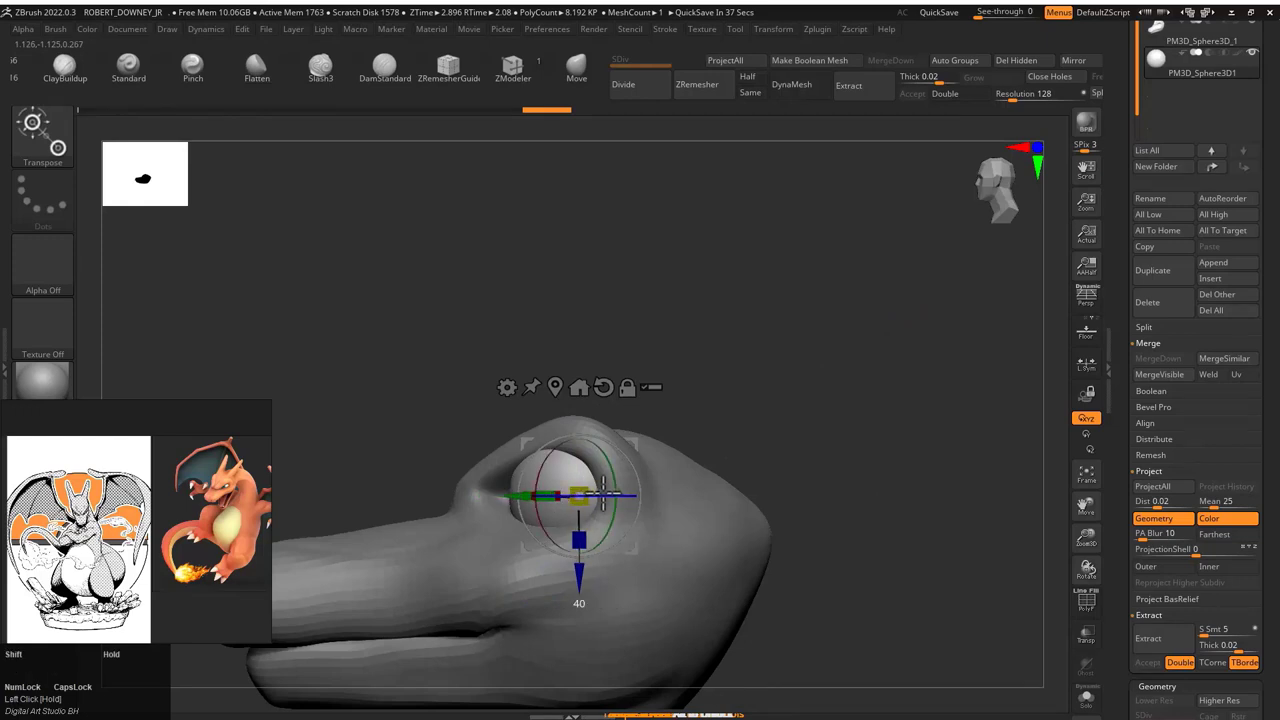
Step: Rotate and reposition the eyeball so it follows the angle of the eye socket
{"action": "left_click_drag", "start_coordinate": [600, 495], "coordinate": [748, 553]}
{"action": "left_click_drag", "start_coordinate": [896, 473], "coordinate": [669, 517], "text": "alt"}
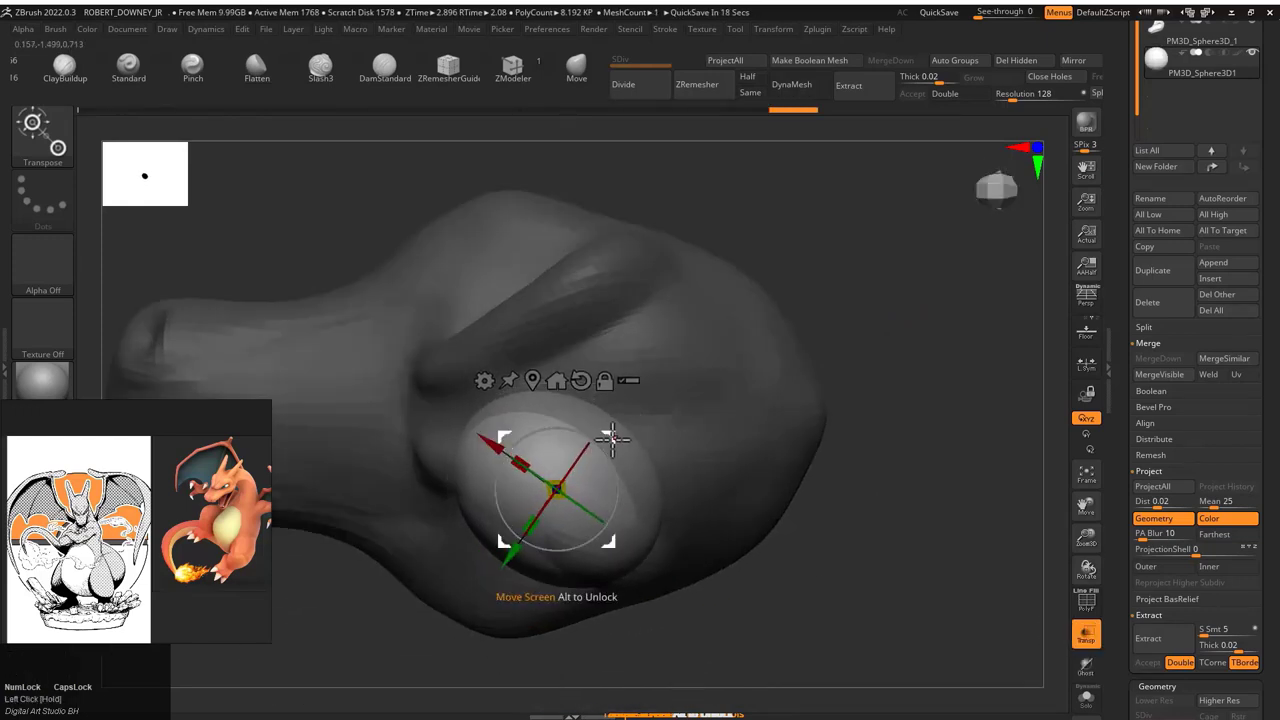
{"action": "left_click_drag", "start_coordinate": [598, 437], "coordinate": [524, 345]}
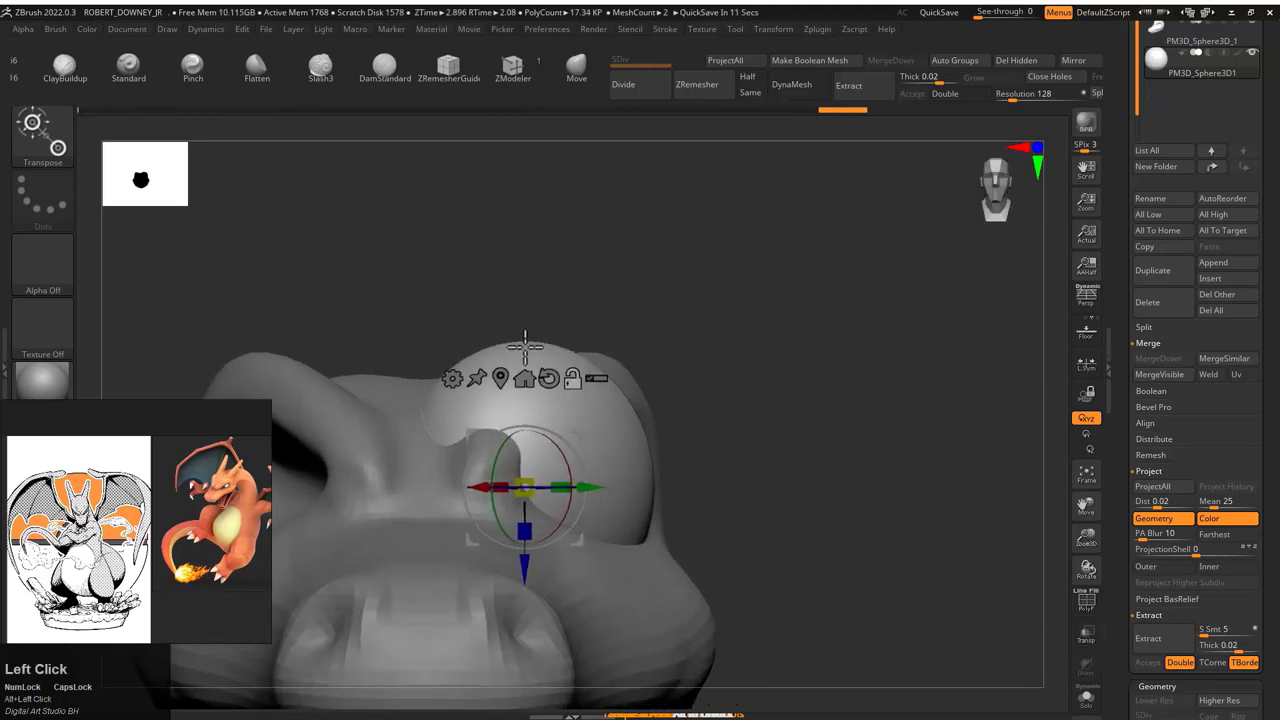
Step: Reshape the brow ridges and eye socket rims around the eyeball with the Move brush
{"action": "key", "text": "b"}
{"action": "key", "text": "m"}
{"action": "key", "text": "v"}
{"action": "key", "text": "ctrl+z"}
{"action": "key", "text": "ctrl+z"}
{"action": "key", "text": "ctrl+z"}
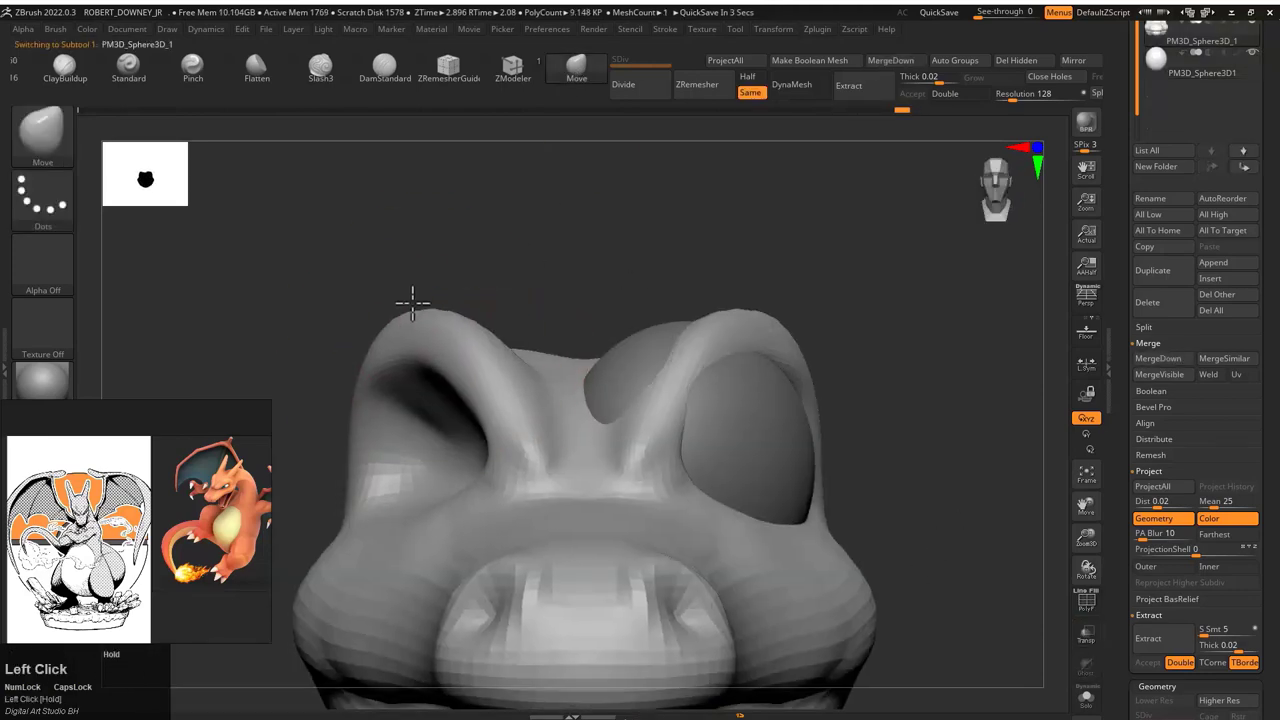
{"action": "left_click_drag", "start_coordinate": [573, 290], "coordinate": [849, 263]}
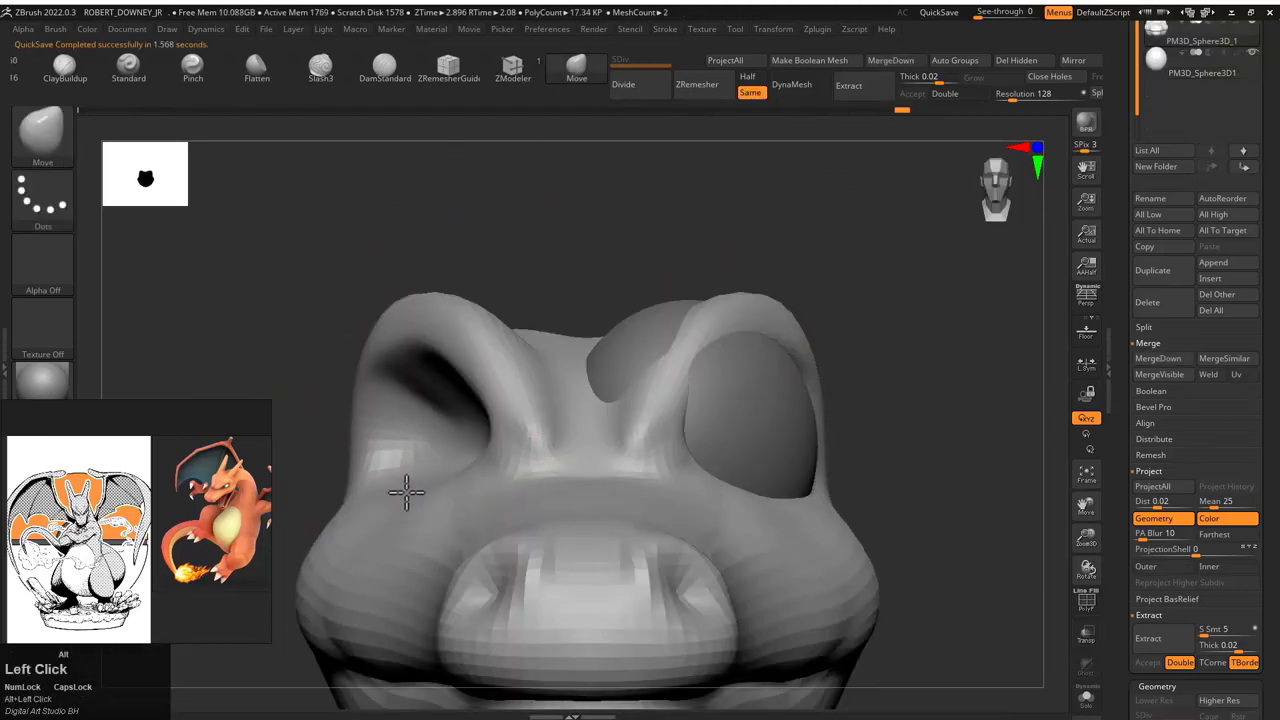
{"action": "left_click_drag", "start_coordinate": [457, 404], "coordinate": [594, 526]}
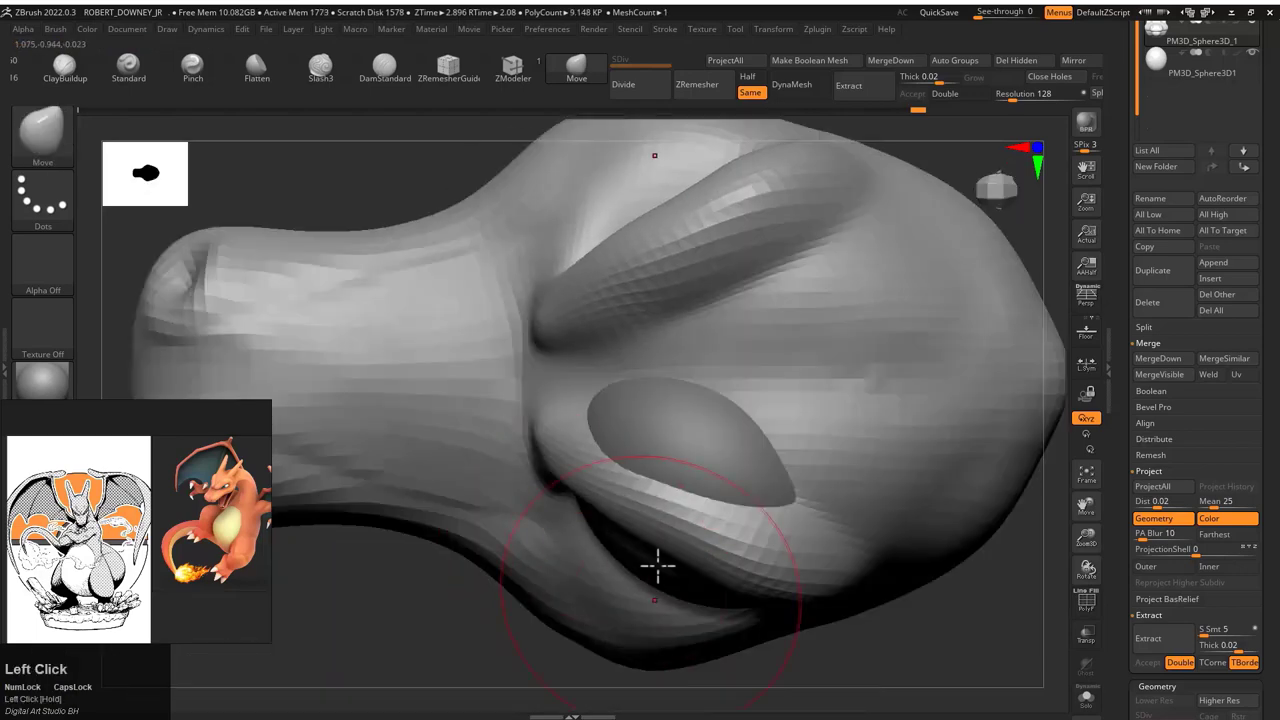
{"action": "left_click_drag", "start_coordinate": [738, 418], "coordinate": [783, 476]}
{"action": "left_click_drag", "start_coordinate": [630, 490], "coordinate": [668, 493]}
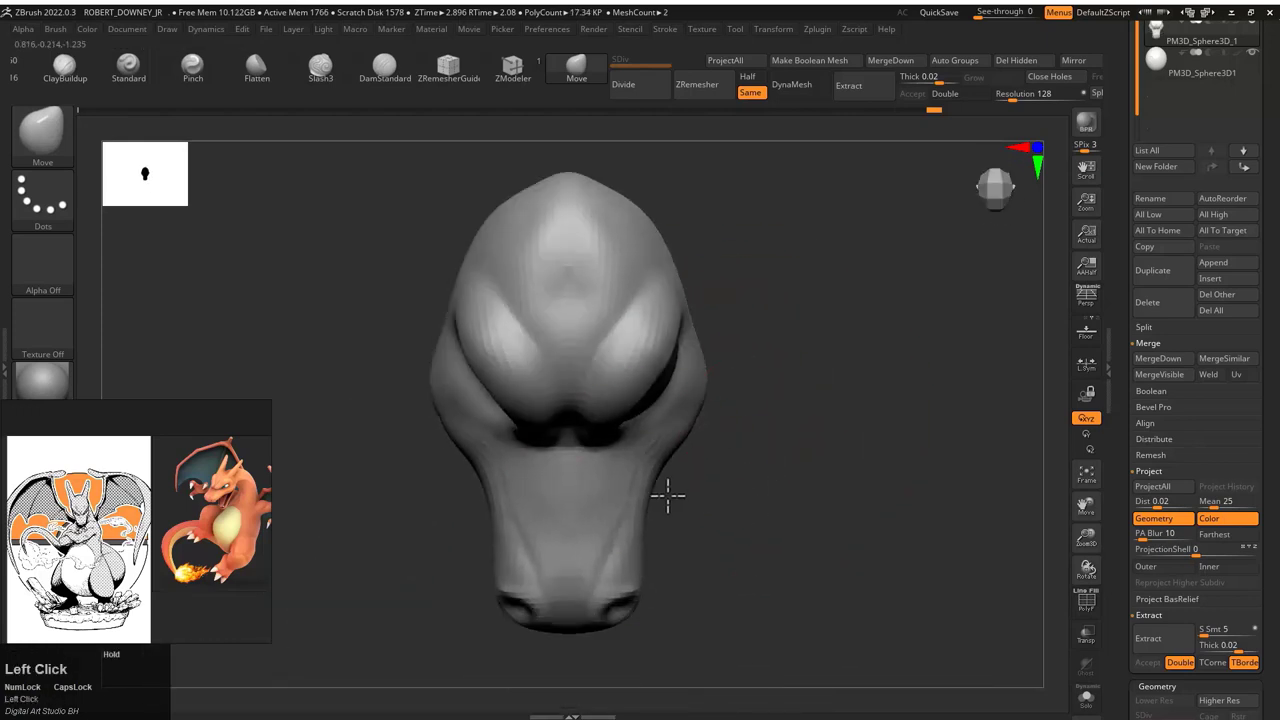
Step: Isolate the lower jaw, adjust its tip and sides with the Move brush, and show the whole head
{"action": "left_click_drag", "start_coordinate": [655, 617], "coordinate": [820, 351]}
{"action": "left_click", "coordinate": [820, 351], "text": "ctrl+shift"}
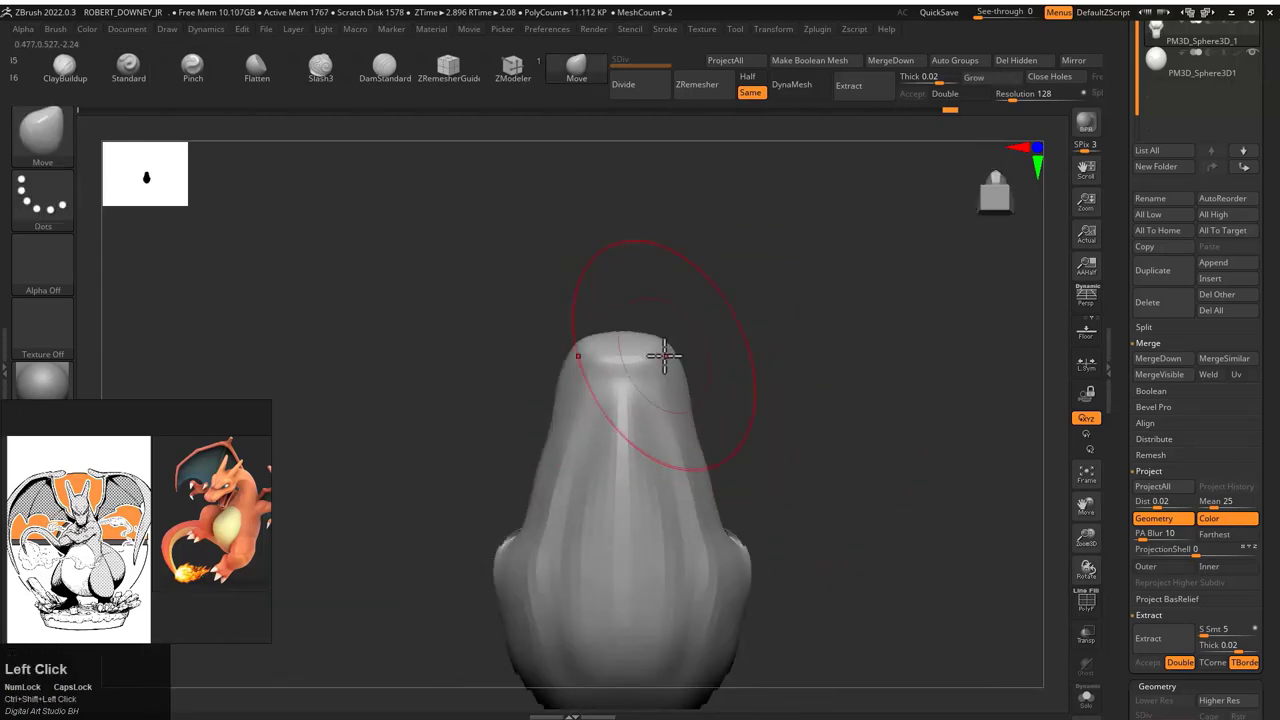
{"action": "left_click_drag", "start_coordinate": [728, 530], "coordinate": [615, 449]}
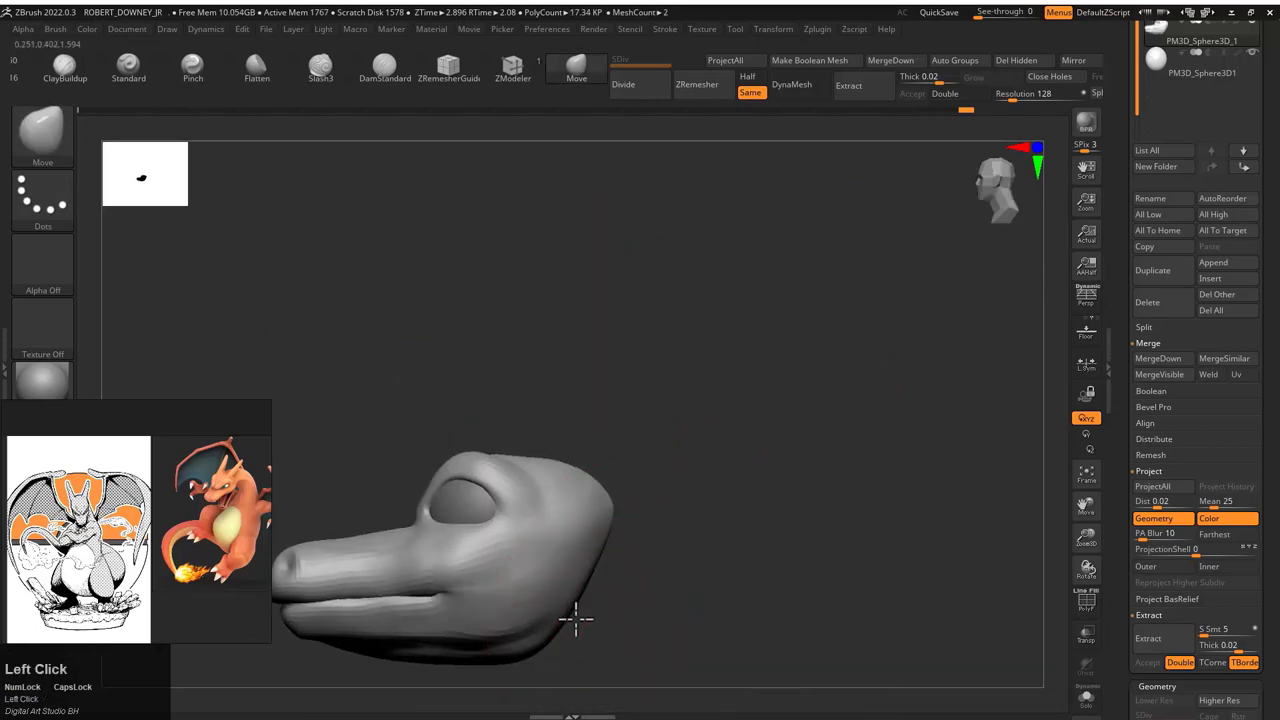
Step: Round out the back of the skull and define the forms behind the brow and eye with DamStandard
{"action": "mouse_move", "coordinate": [630, 503]}
{"action": "left_mouse_down", "text": "shift"}
{"action": "mouse_move", "coordinate": [703, 528]}
{"action": "mouse_move", "coordinate": [749, 400]}
{"action": "mouse_move", "coordinate": [703, 363]}
{"action": "mouse_move", "coordinate": [717, 400]}
{"action": "mouse_move", "coordinate": [886, 491]}
{"action": "mouse_move", "coordinate": [812, 456]}
{"action": "mouse_move", "coordinate": [849, 437]}
{"action": "mouse_move", "coordinate": [863, 377]}
{"action": "mouse_move", "coordinate": [765, 425]}
{"action": "mouse_move", "coordinate": [734, 514]}
{"action": "mouse_move", "coordinate": [843, 371]}
{"action": "mouse_move", "coordinate": [563, 363]}
{"action": "mouse_move", "coordinate": [638, 432]}
{"action": "mouse_move", "coordinate": [720, 371]}
{"action": "mouse_move", "coordinate": [604, 437]}
{"action": "mouse_move", "coordinate": [797, 386]}
{"action": "mouse_move", "coordinate": [445, 92]}
{"action": "left_mouse_up", "text": "shift"}
{"action": "key", "text": "s"}
{"action": "key", "text": "s"}
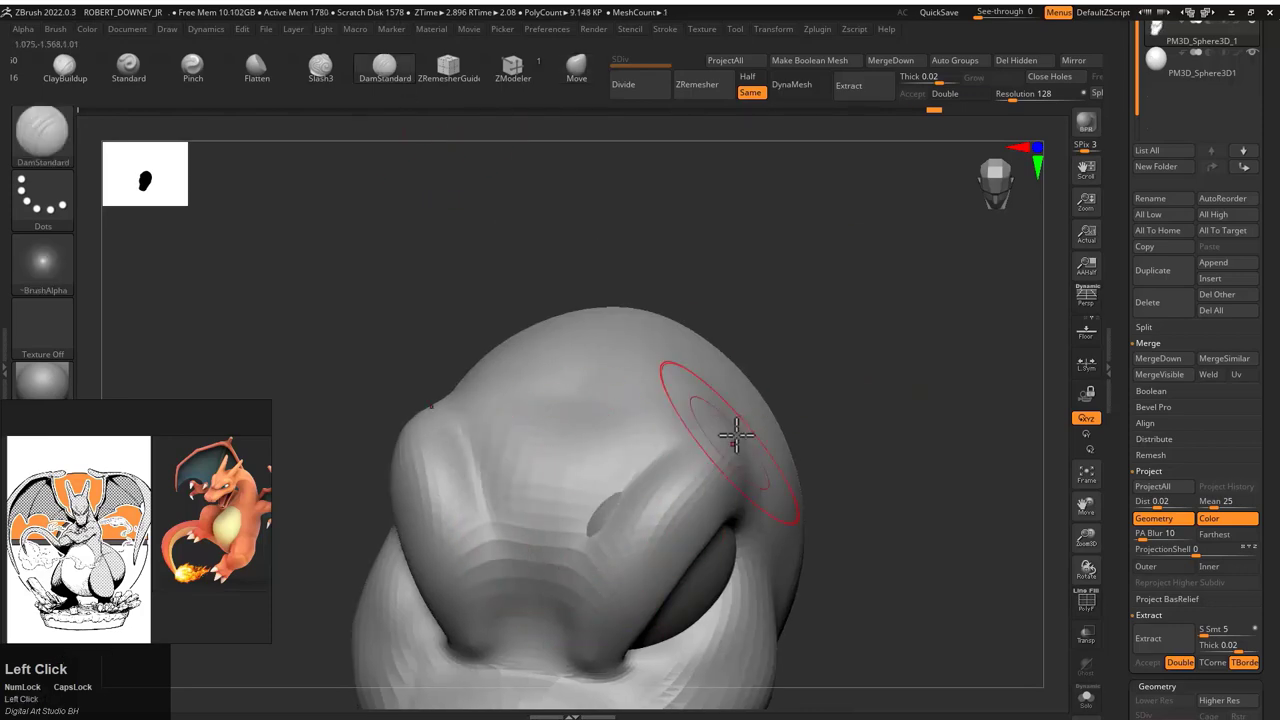
{"action": "left_click_drag", "start_coordinate": [736, 432], "coordinate": [578, 391]}
{"action": "key", "text": "s"}
{"action": "mouse_move", "coordinate": [645, 349]}
{"action": "left_mouse_down"}
{"action": "mouse_move", "coordinate": [760, 349]}
{"action": "mouse_move", "coordinate": [560, 320]}
{"action": "mouse_move", "coordinate": [509, 343]}
{"action": "mouse_move", "coordinate": [521, 479]}
{"action": "left_mouse_up"}
{"action": "left_click", "coordinate": [384, 68]}
{"action": "mouse_move", "coordinate": [430, 200]}
{"action": "left_mouse_down"}
{"action": "mouse_move", "coordinate": [463, 334]}
{"action": "mouse_move", "coordinate": [745, 443]}
{"action": "left_mouse_up"}
{"action": "left_click", "coordinate": [576, 70]}
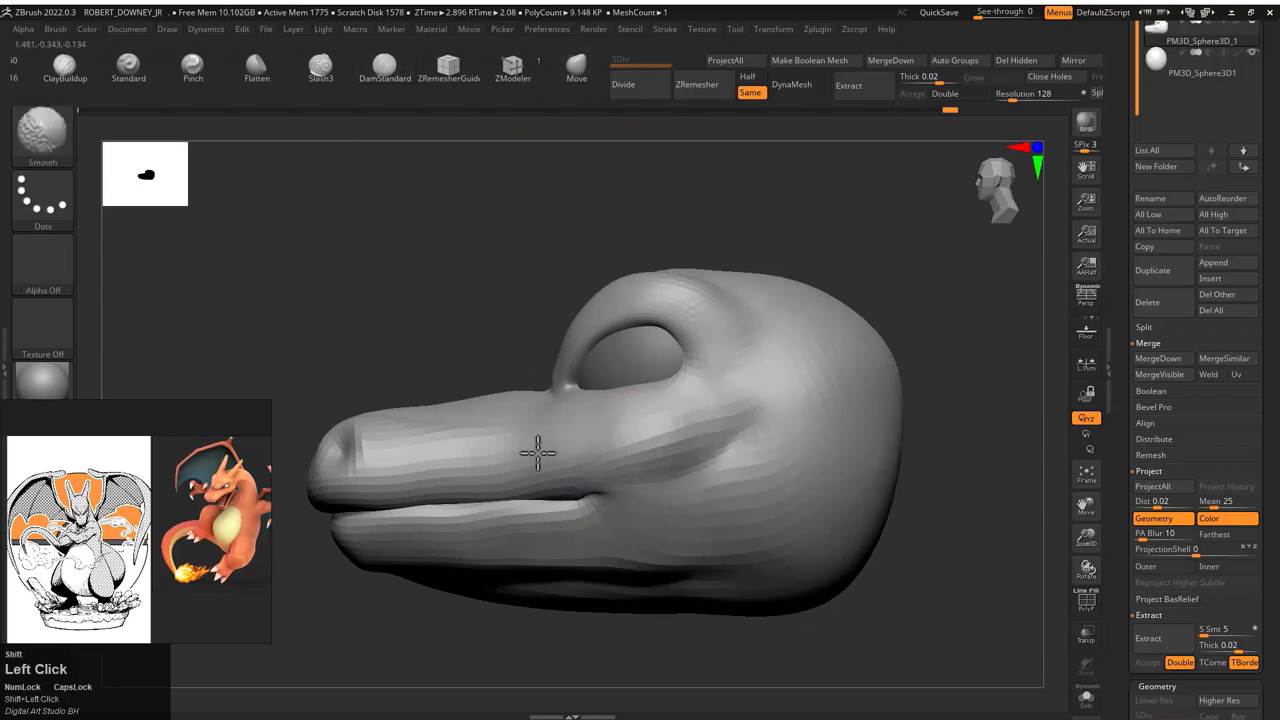
Step: Smooth the cheek below the eye and reshape the cheek and jaw sides with the Move brush
{"action": "mouse_move", "coordinate": [537, 452]}
{"action": "left_mouse_down"}
{"action": "mouse_move", "coordinate": [897, 223]}
{"action": "mouse_move", "coordinate": [551, 391]}
{"action": "mouse_move", "coordinate": [720, 391]}
{"action": "mouse_move", "coordinate": [621, 417]}
{"action": "left_mouse_up"}
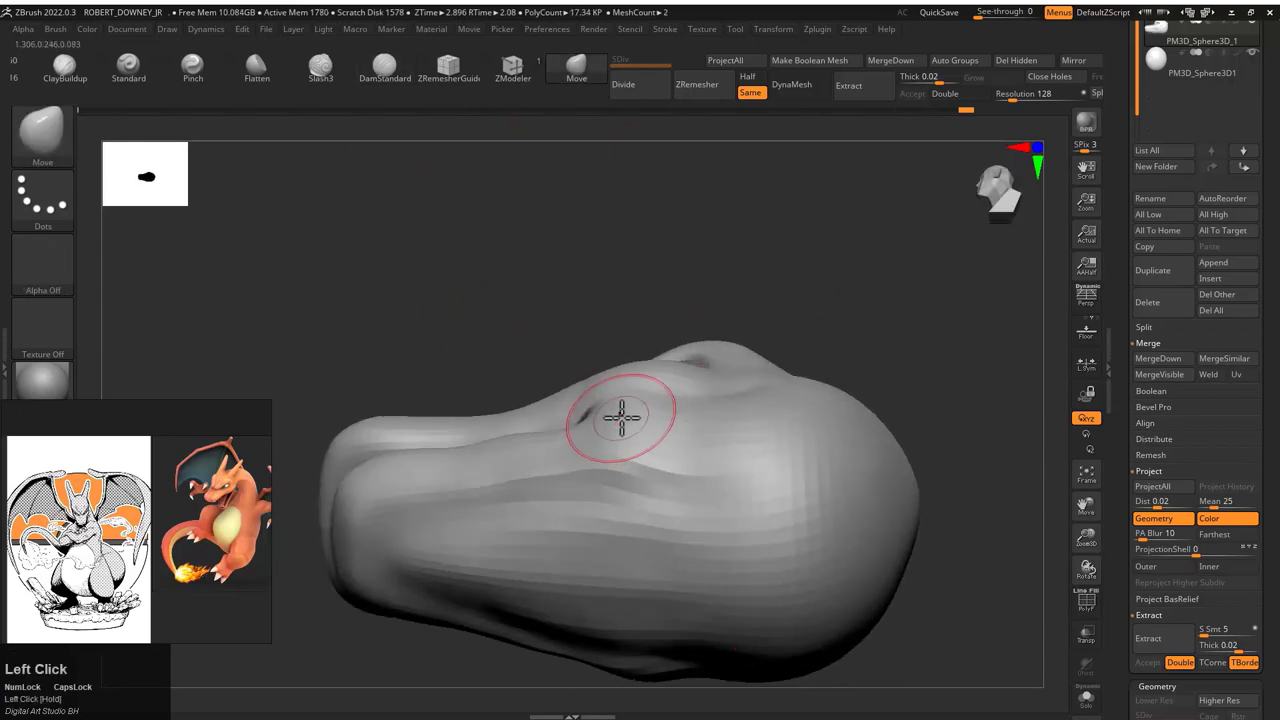
{"action": "left_click_drag", "start_coordinate": [712, 431], "coordinate": [683, 428]}
{"action": "left_click_drag", "start_coordinate": [746, 385], "coordinate": [766, 380]}
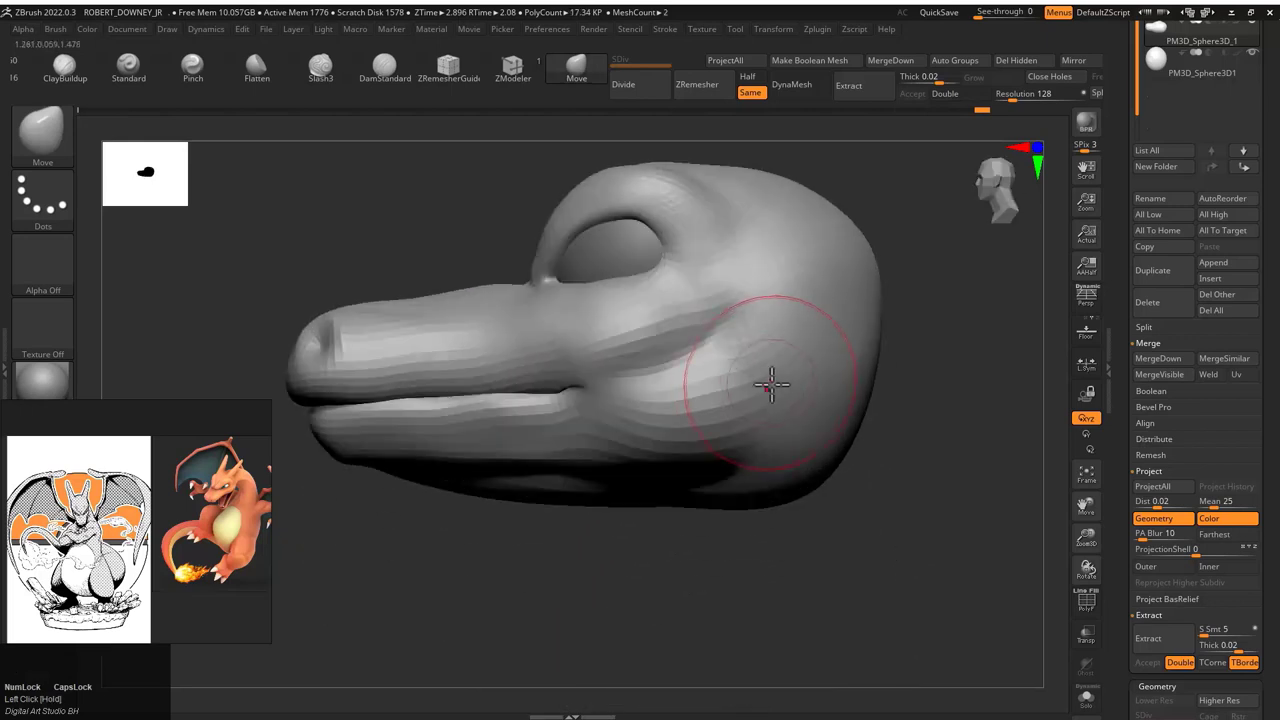
{"action": "mouse_move", "coordinate": [619, 347]}
{"action": "left_mouse_down", "text": "alt"}
{"action": "mouse_move", "coordinate": [729, 310]}
{"action": "mouse_move", "coordinate": [826, 334]}
{"action": "mouse_move", "coordinate": [774, 514]}
{"action": "left_mouse_up", "text": "alt"}
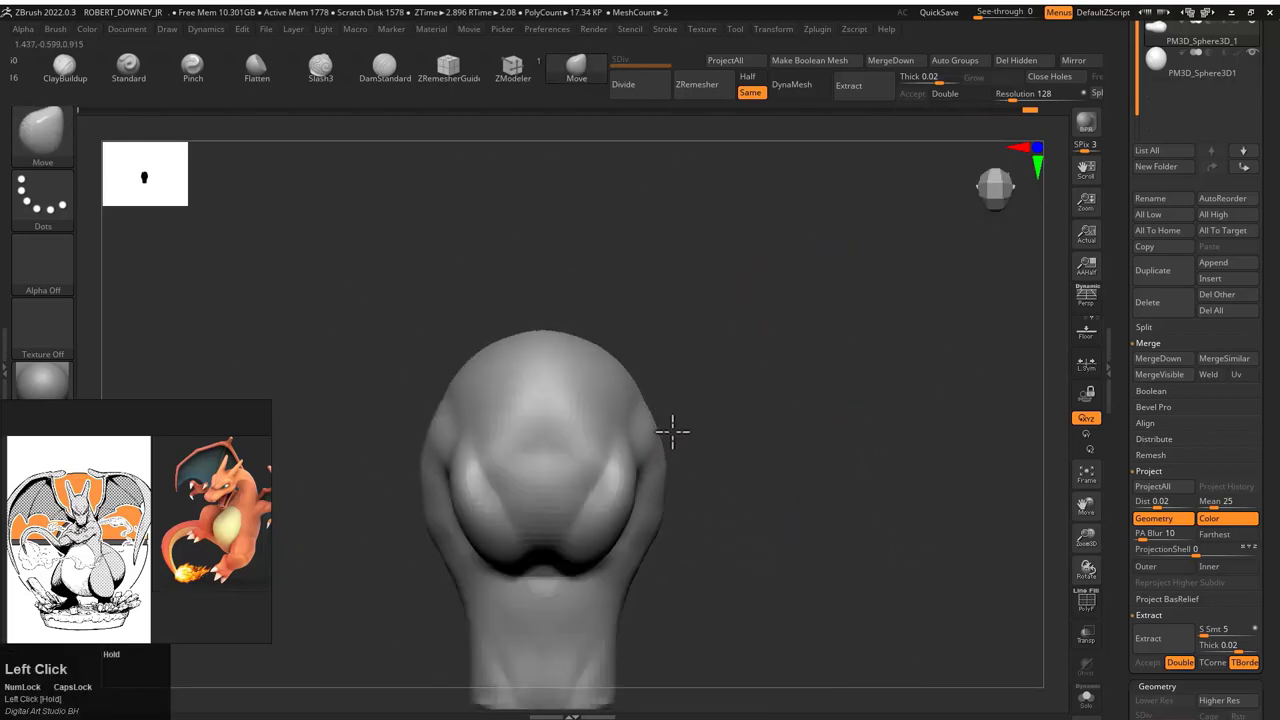
{"action": "left_click_drag", "start_coordinate": [665, 523], "coordinate": [742, 402]}
Step: Deepen the creases around the cheek below and behind the eye with DamStandard
{"action": "key", "text": "b"}
{"action": "key", "text": "d"}
{"action": "key", "text": "s"}
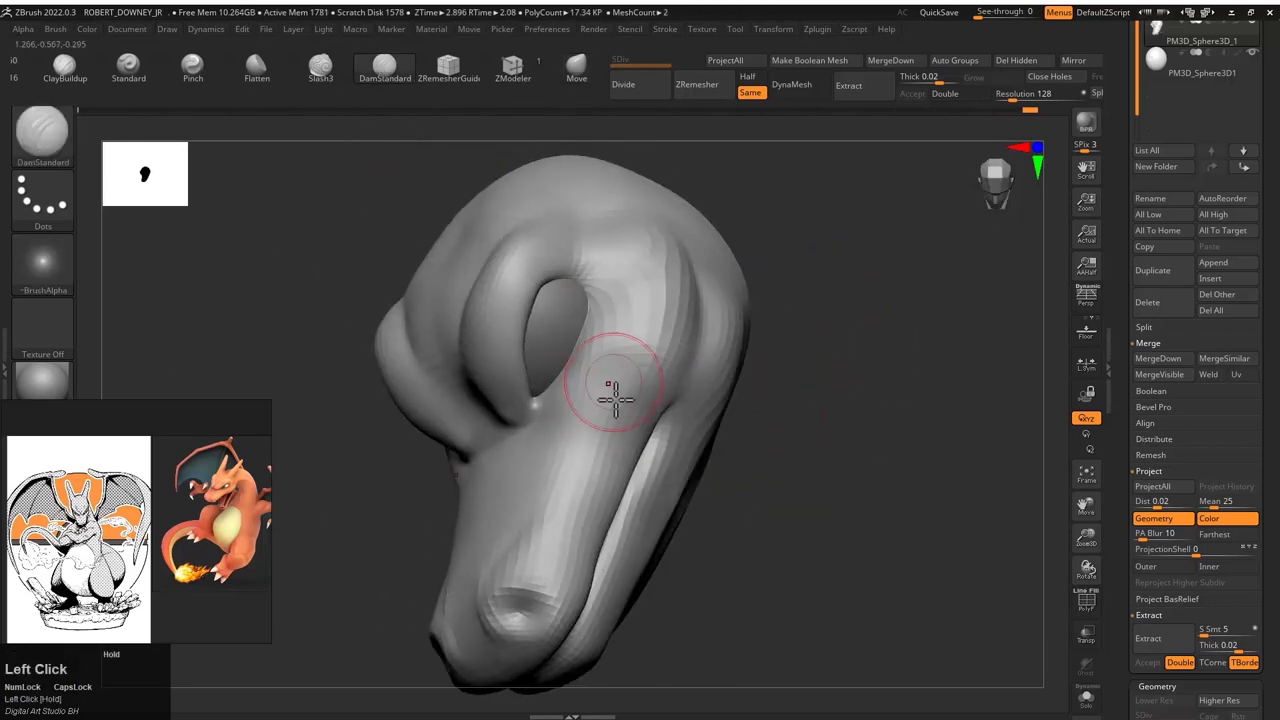
{"action": "left_click", "coordinate": [561, 592], "text": "alt"}
{"action": "left_click_drag", "start_coordinate": [651, 388], "coordinate": [775, 282]}
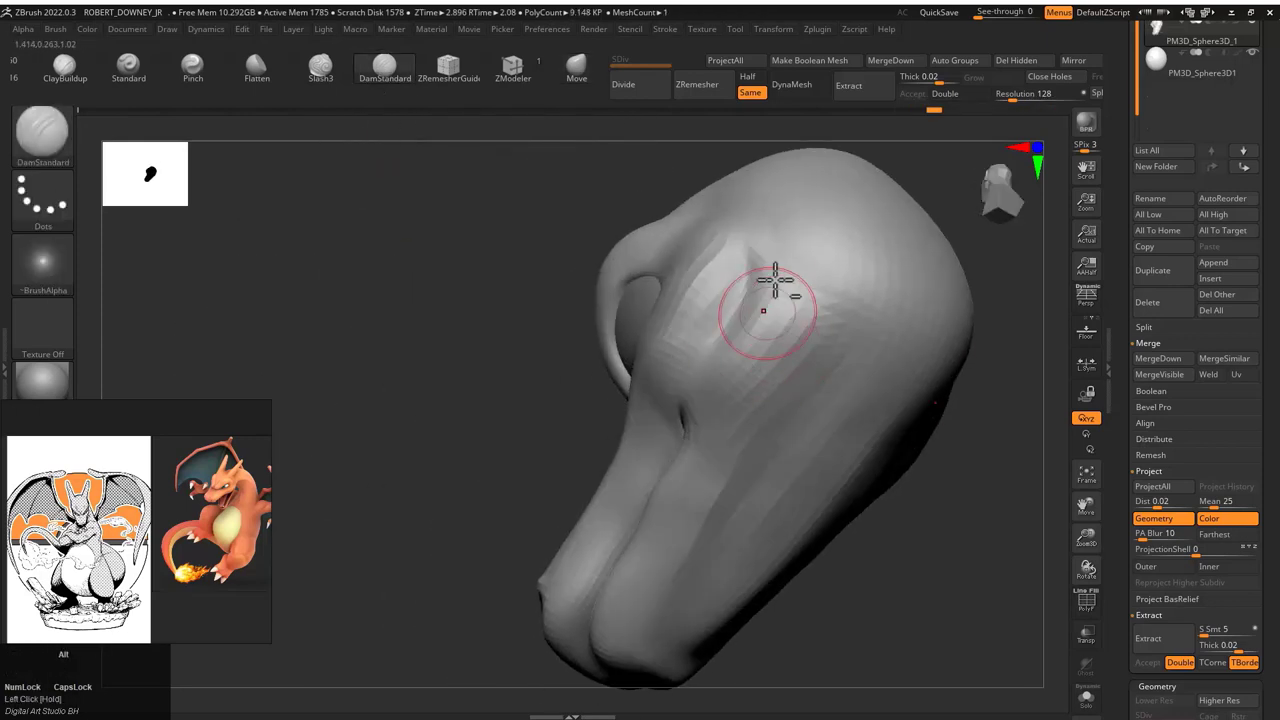
Step: Refine the top of the skull behind the brow with the Move brush
{"action": "mouse_move", "coordinate": [513, 445]}
{"action": "left_mouse_down"}
{"action": "mouse_move", "coordinate": [651, 471]}
{"action": "mouse_move", "coordinate": [837, 349]}
{"action": "mouse_move", "coordinate": [754, 380]}
{"action": "mouse_move", "coordinate": [946, 290]}
{"action": "mouse_move", "coordinate": [654, 600]}
{"action": "mouse_move", "coordinate": [769, 443]}
{"action": "mouse_move", "coordinate": [866, 446]}
{"action": "mouse_move", "coordinate": [853, 428]}
{"action": "mouse_move", "coordinate": [663, 378]}
{"action": "left_mouse_up"}
{"action": "key", "text": "b"}
{"action": "key", "text": "m"}
{"action": "key", "text": "v"}
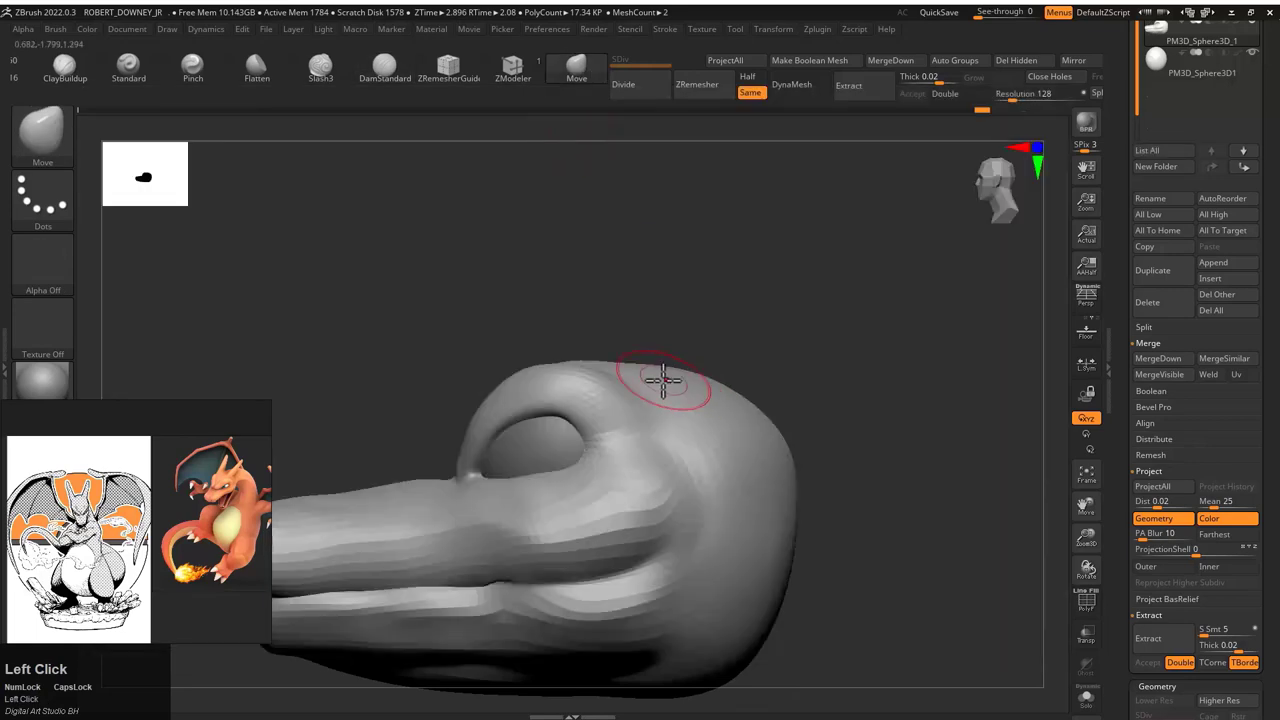
{"action": "left_click_drag", "start_coordinate": [845, 218], "coordinate": [1040, 360]}
Step: Insert a new sphere subtool, stretch it into a long spindle for a horn, and place it on the skull
{"action": "left_click", "coordinate": [1212, 280]}
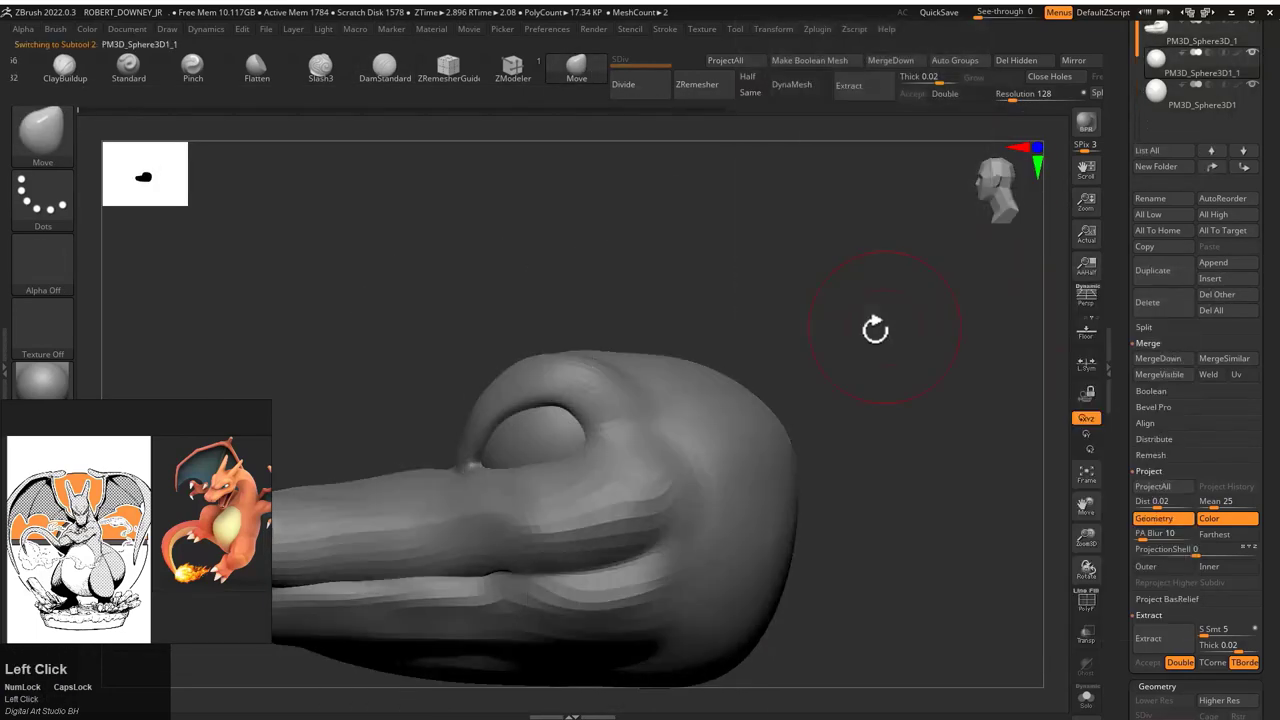
{"action": "key", "text": "w"}
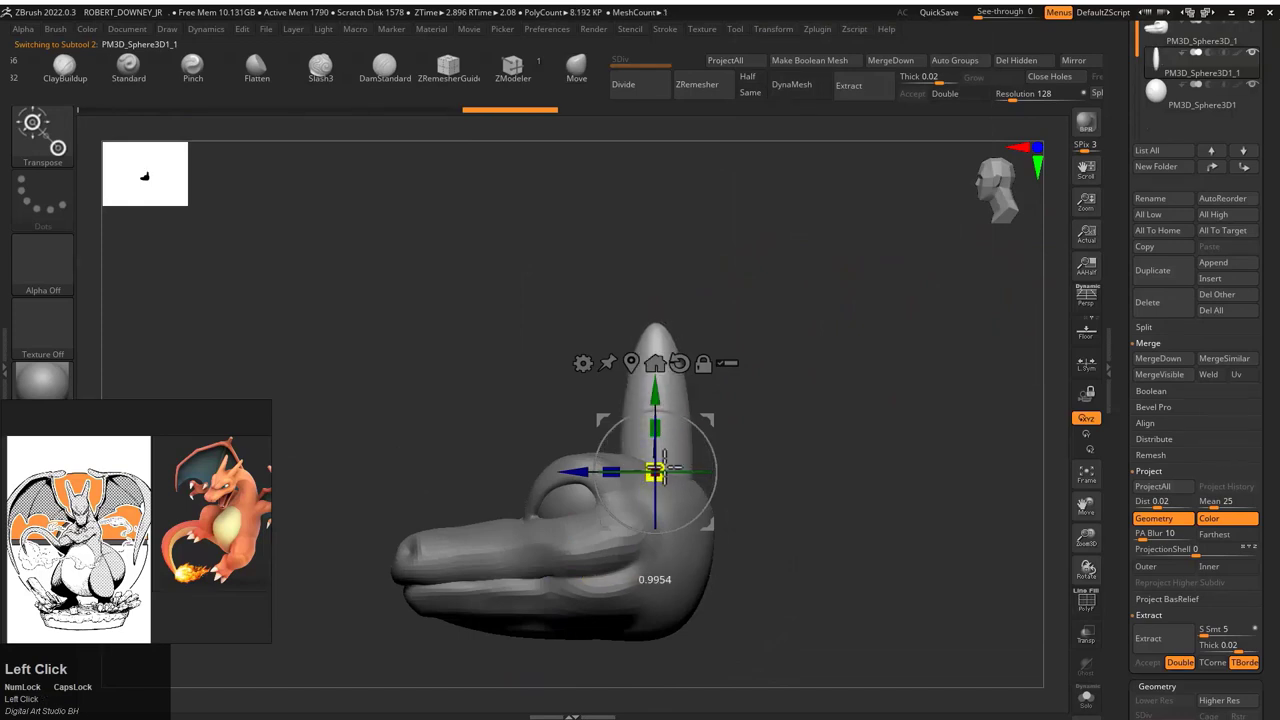
{"action": "left_click_drag", "start_coordinate": [771, 466], "coordinate": [771, 427], "text": "shift"}
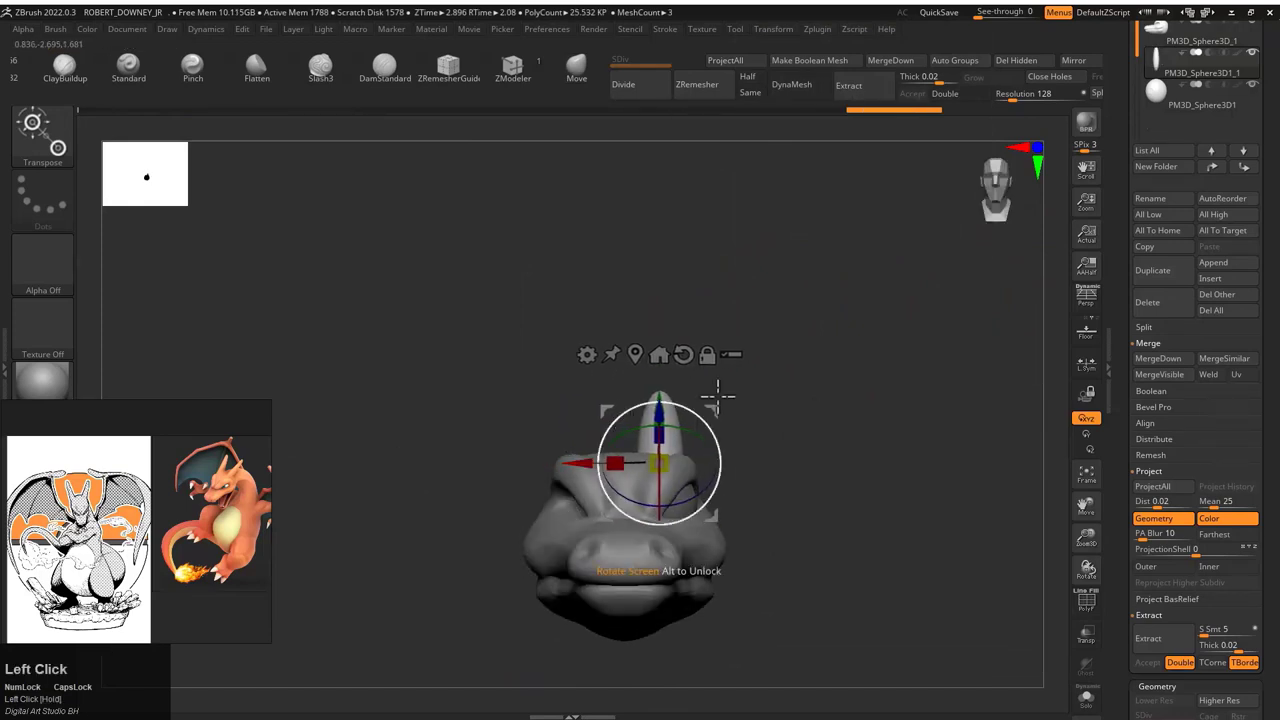
{"action": "left_click_drag", "start_coordinate": [690, 500], "coordinate": [847, 540]}
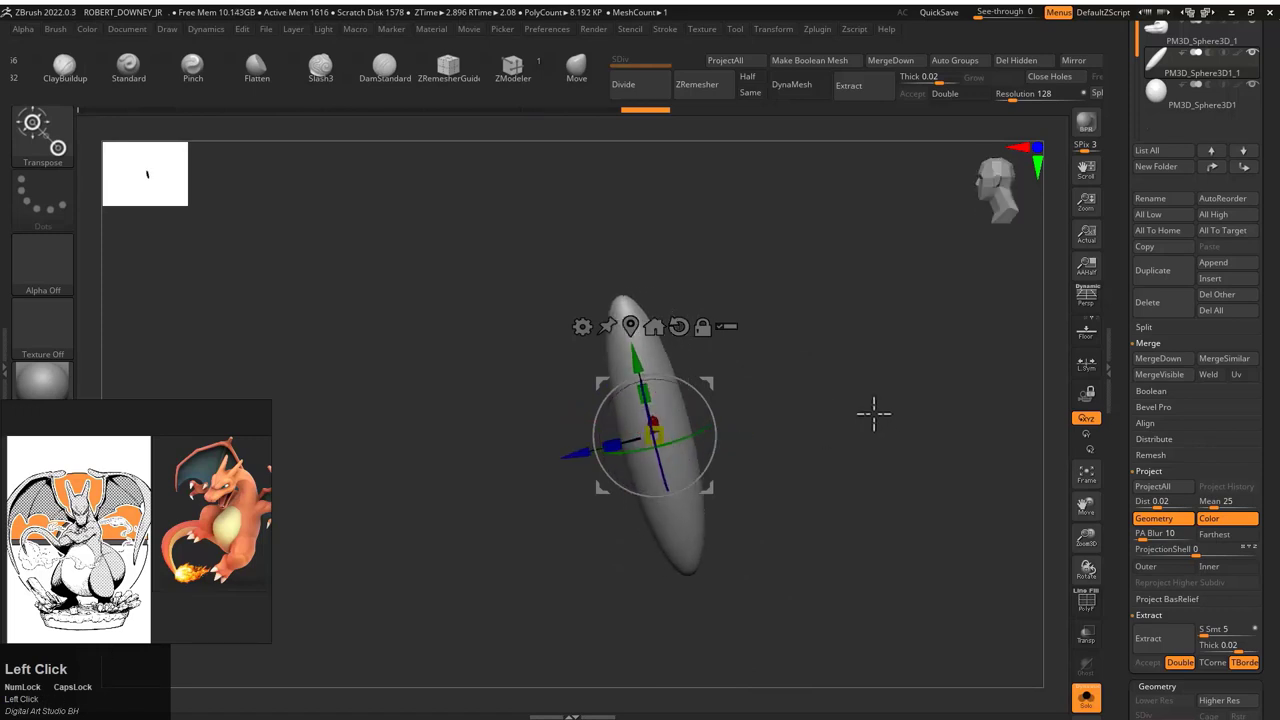
Step: Mask half of the isolated horn, reshape it into a tapered form with a blunter base, and tilt it backward
{"action": "left_click_drag", "start_coordinate": [760, 451], "coordinate": [476, 426], "text": "ctrl"}
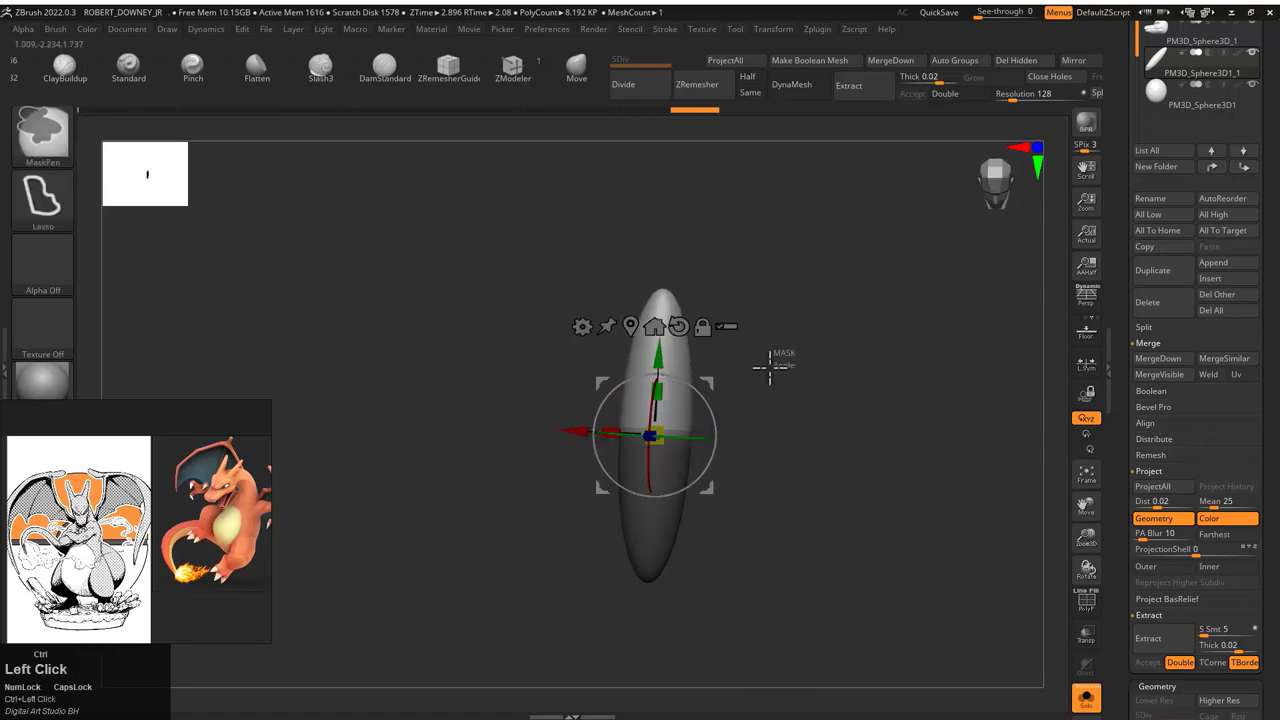
{"action": "left_click_drag", "start_coordinate": [656, 433], "coordinate": [660, 435]}
{"action": "left_click_drag", "start_coordinate": [811, 443], "coordinate": [665, 435]}
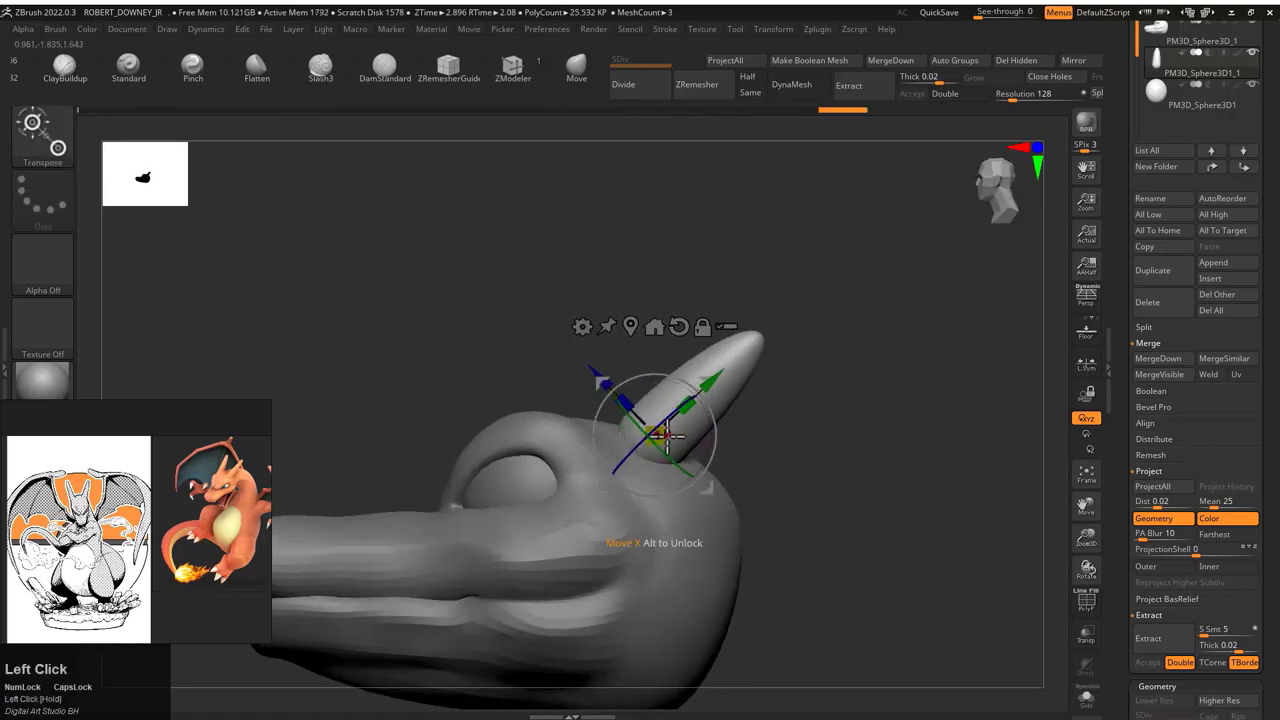
{"action": "mouse_move", "coordinate": [712, 396]}
{"action": "left_mouse_down"}
{"action": "mouse_move", "coordinate": [857, 517]}
{"action": "mouse_move", "coordinate": [562, 497]}
{"action": "mouse_move", "coordinate": [669, 534]}
{"action": "mouse_move", "coordinate": [578, 452]}
{"action": "mouse_move", "coordinate": [700, 406]}
{"action": "mouse_move", "coordinate": [651, 494]}
{"action": "mouse_move", "coordinate": [713, 418]}
{"action": "left_mouse_up"}
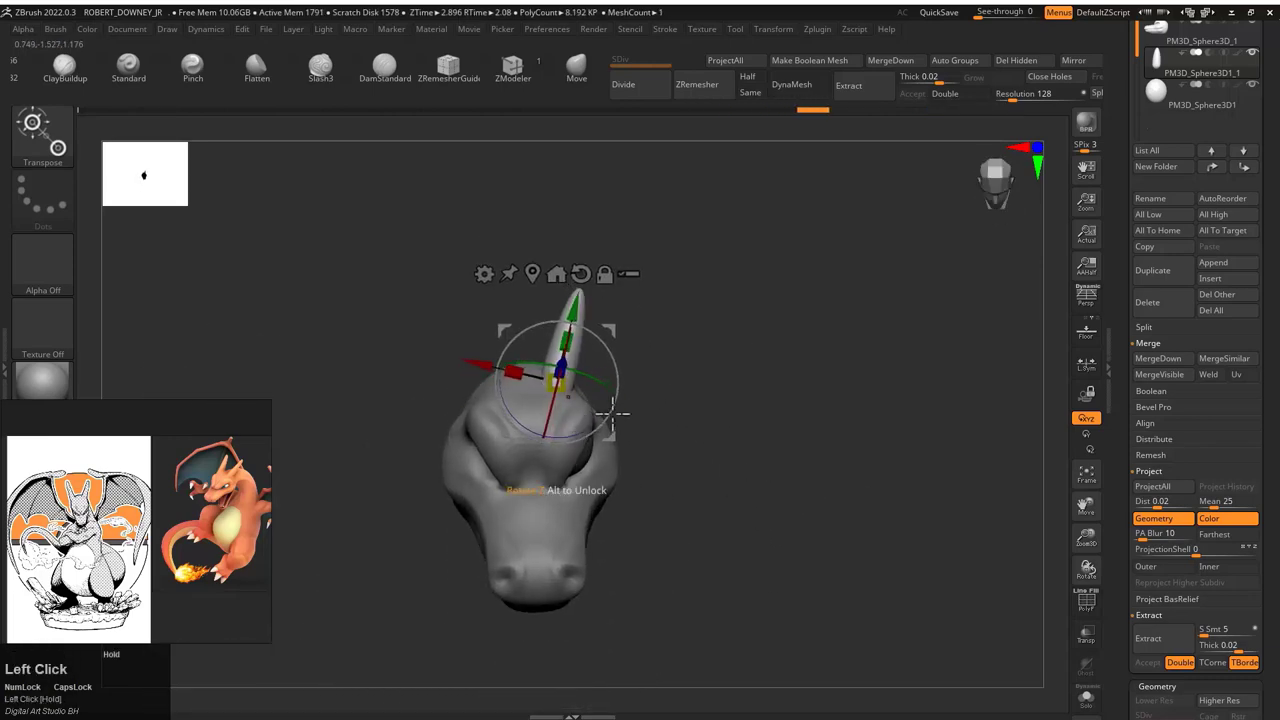
Step: Position and angle the horn behind the brow and mirror it to the other side of the head
{"action": "left_click_drag", "start_coordinate": [556, 383], "coordinate": [556, 386]}
{"action": "left_click_drag", "start_coordinate": [583, 340], "coordinate": [600, 320]}
{"action": "left_click", "coordinate": [1073, 60]}
{"action": "left_click", "coordinate": [571, 343]}
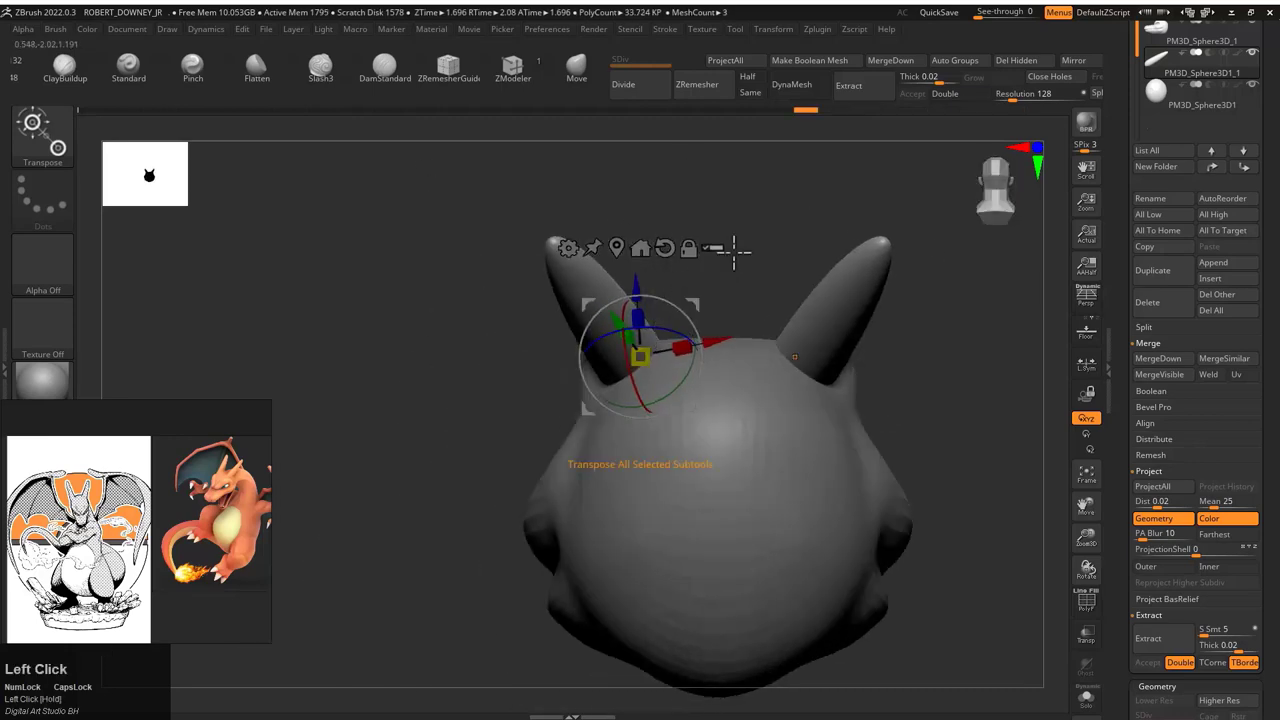
Step: Mask the horns except for their tips, soften the mask, and reshape the tips with the transform gizmo
{"action": "left_click_drag", "start_coordinate": [734, 251], "coordinate": [740, 417]}
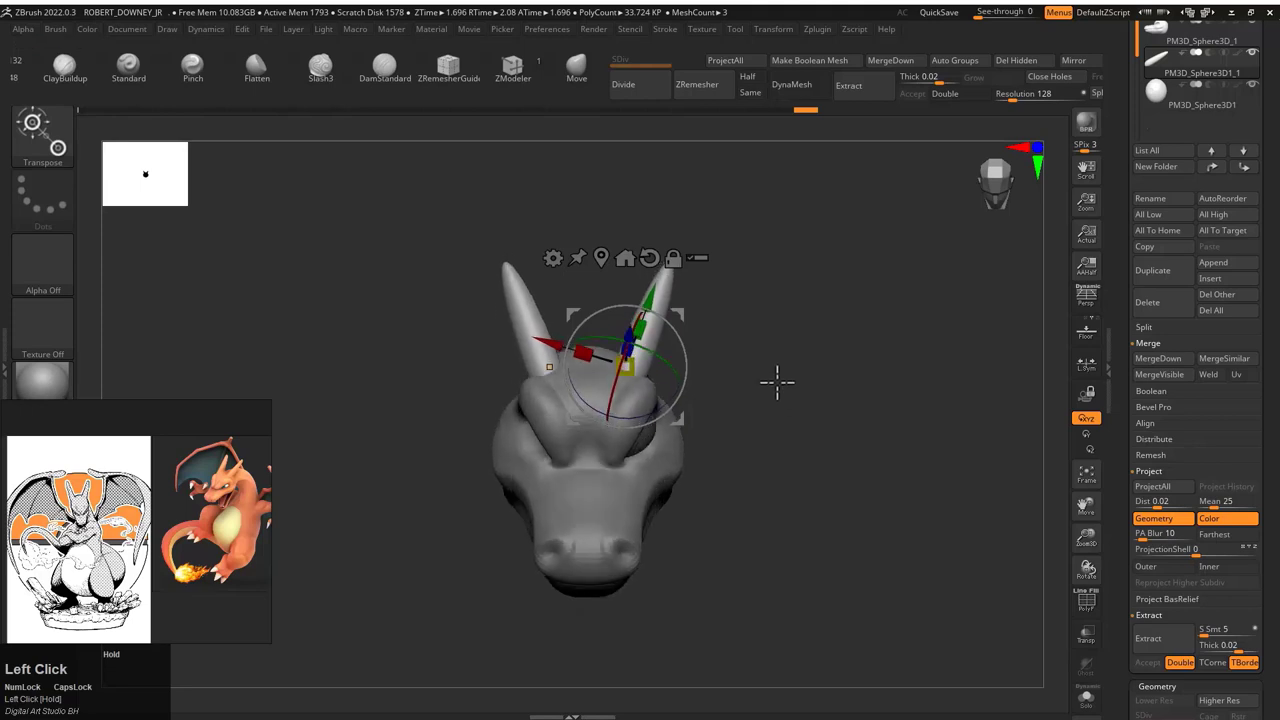
{"action": "left_click_drag", "start_coordinate": [780, 367], "coordinate": [703, 397]}
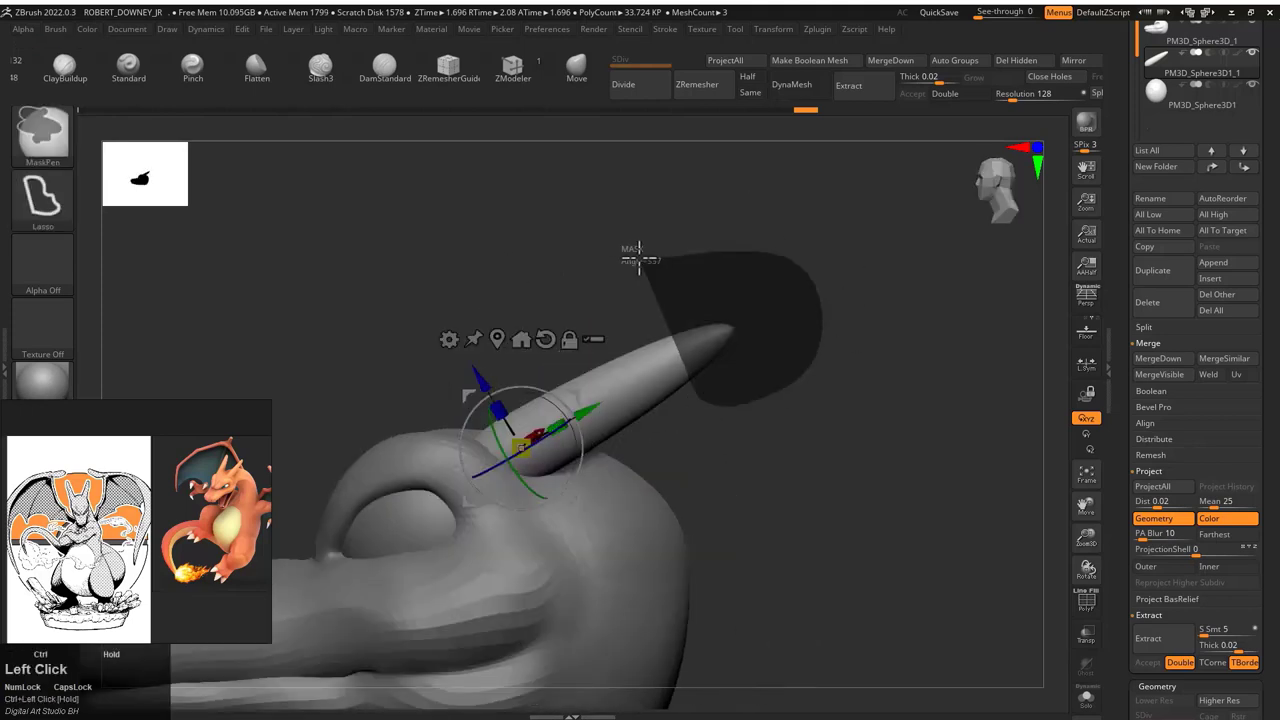
{"action": "left_click_drag", "start_coordinate": [634, 257], "coordinate": [759, 370]}
{"action": "left_click_drag", "start_coordinate": [591, 428], "coordinate": [592, 430], "text": "ctrl"}
{"action": "left_click_drag", "start_coordinate": [747, 382], "coordinate": [762, 408]}
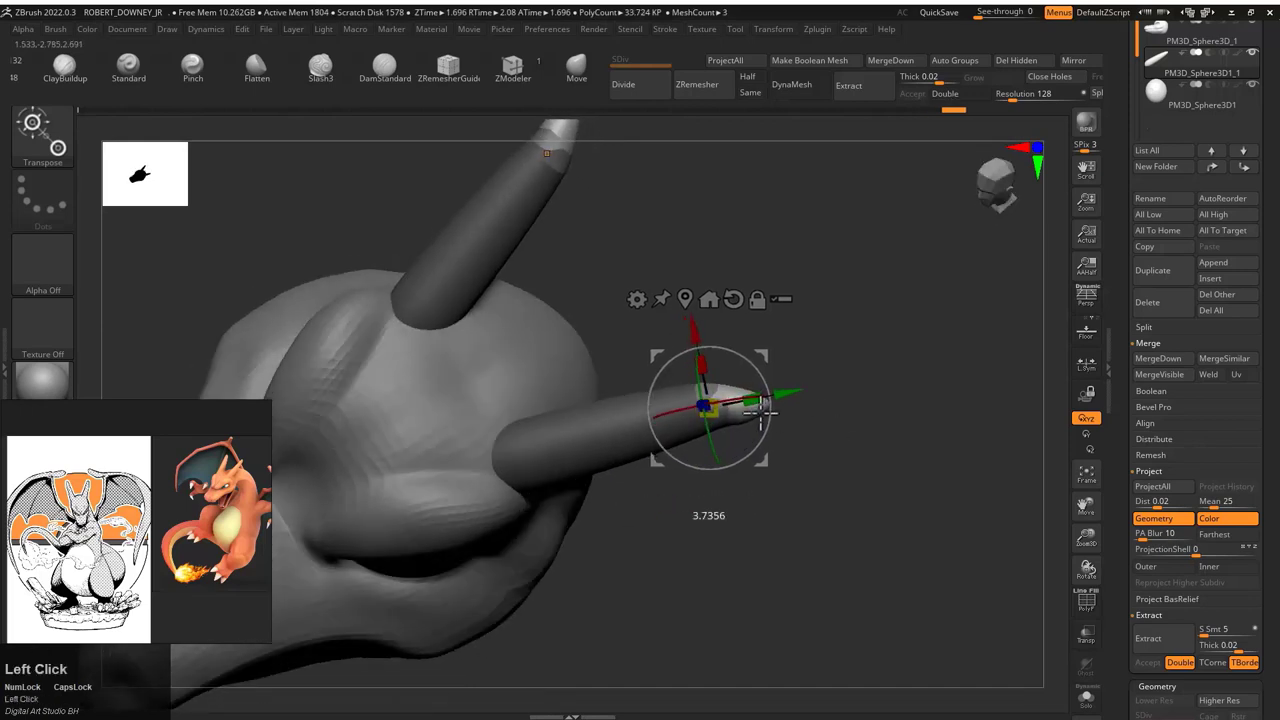
{"action": "mouse_move", "coordinate": [669, 338]}
{"action": "left_mouse_down"}
{"action": "mouse_move", "coordinate": [771, 286]}
{"action": "mouse_move", "coordinate": [700, 400]}
{"action": "mouse_move", "coordinate": [749, 409]}
{"action": "mouse_move", "coordinate": [846, 393]}
{"action": "mouse_move", "coordinate": [550, 483]}
{"action": "left_mouse_up"}
{"action": "key", "text": "q"}
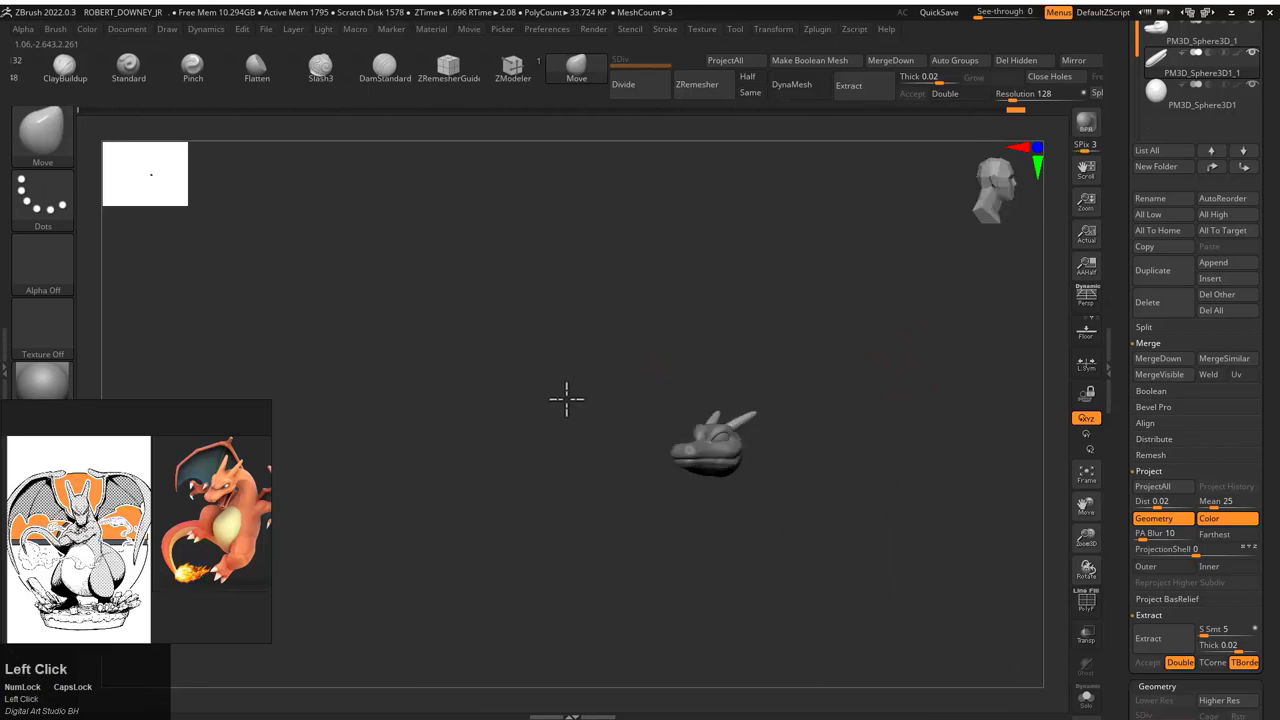
{"action": "key", "text": "f"}
{"action": "left_click_drag", "start_coordinate": [848, 271], "coordinate": [575, 92], "text": "alt"}
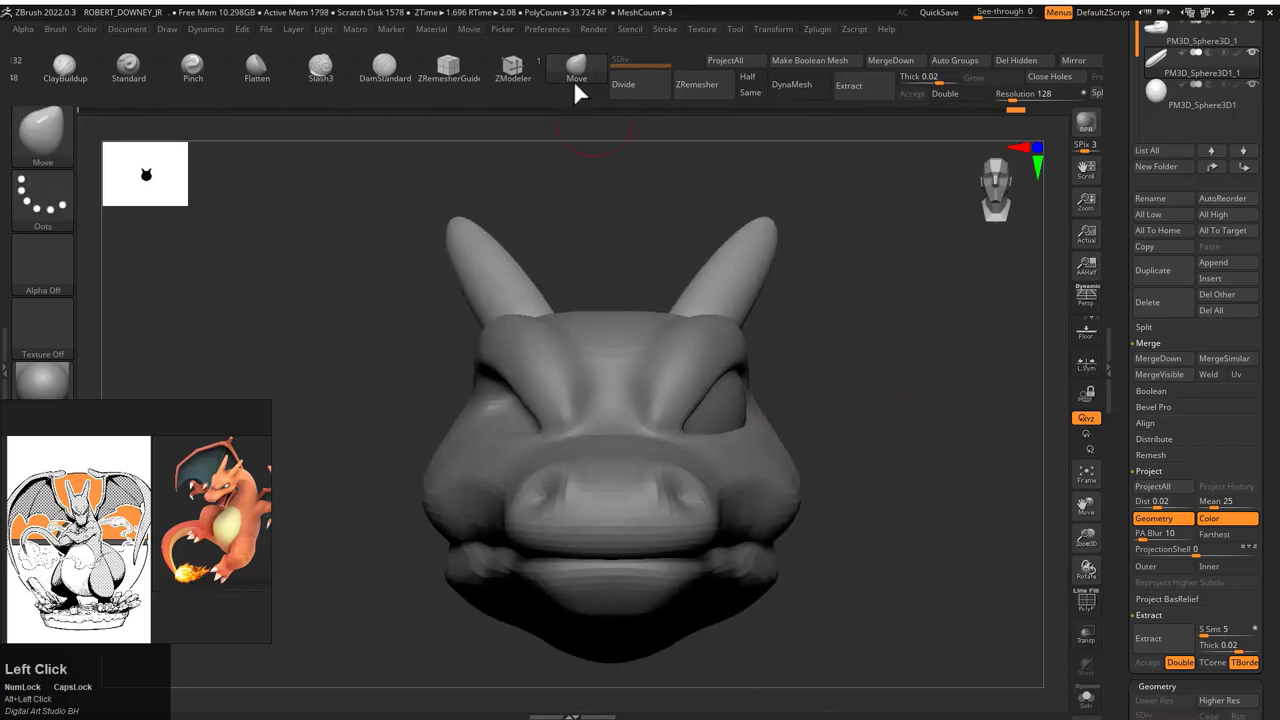
Step: Select the head and carve the creases between the brow and snout with the DamStandard brush
{"action": "left_click", "coordinate": [630, 373]}
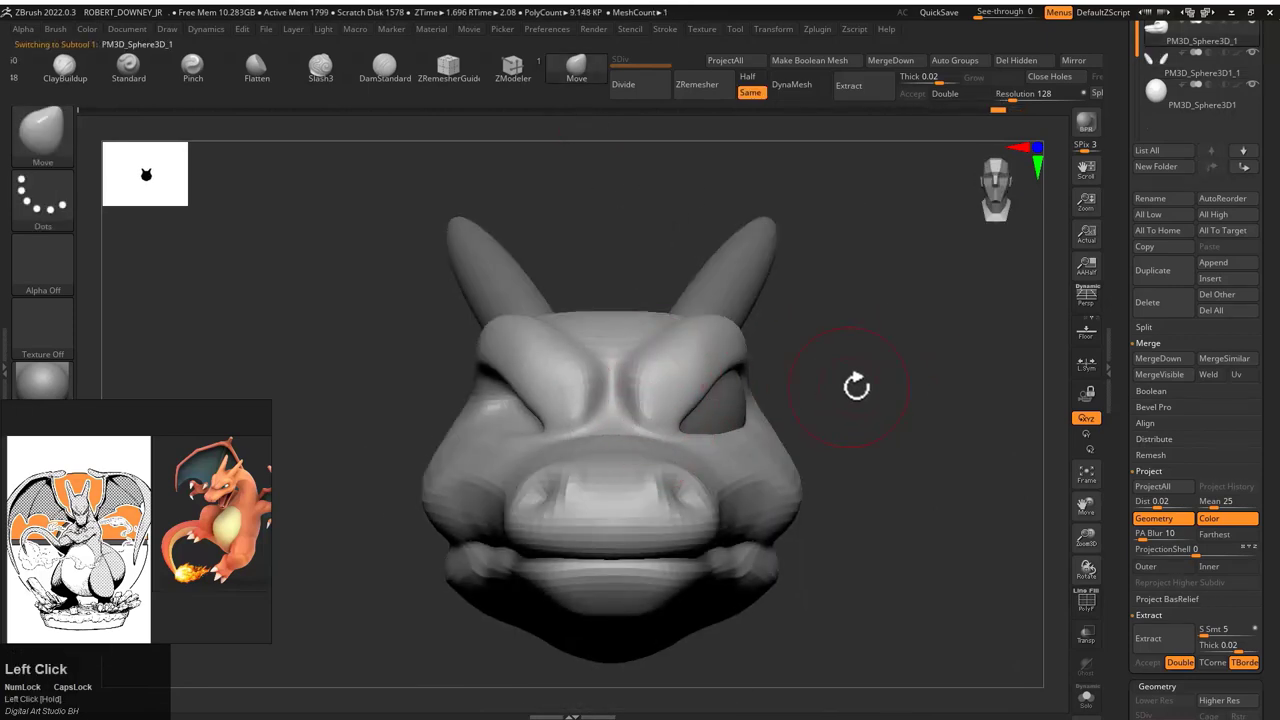
{"action": "left_click_drag", "start_coordinate": [857, 386], "coordinate": [628, 413]}
{"action": "key", "text": "b"}
{"action": "key", "text": "d"}
{"action": "key", "text": "s"}
{"action": "left_click_drag", "start_coordinate": [676, 459], "coordinate": [712, 461]}
{"action": "left_click_drag", "start_coordinate": [811, 361], "coordinate": [778, 393]}
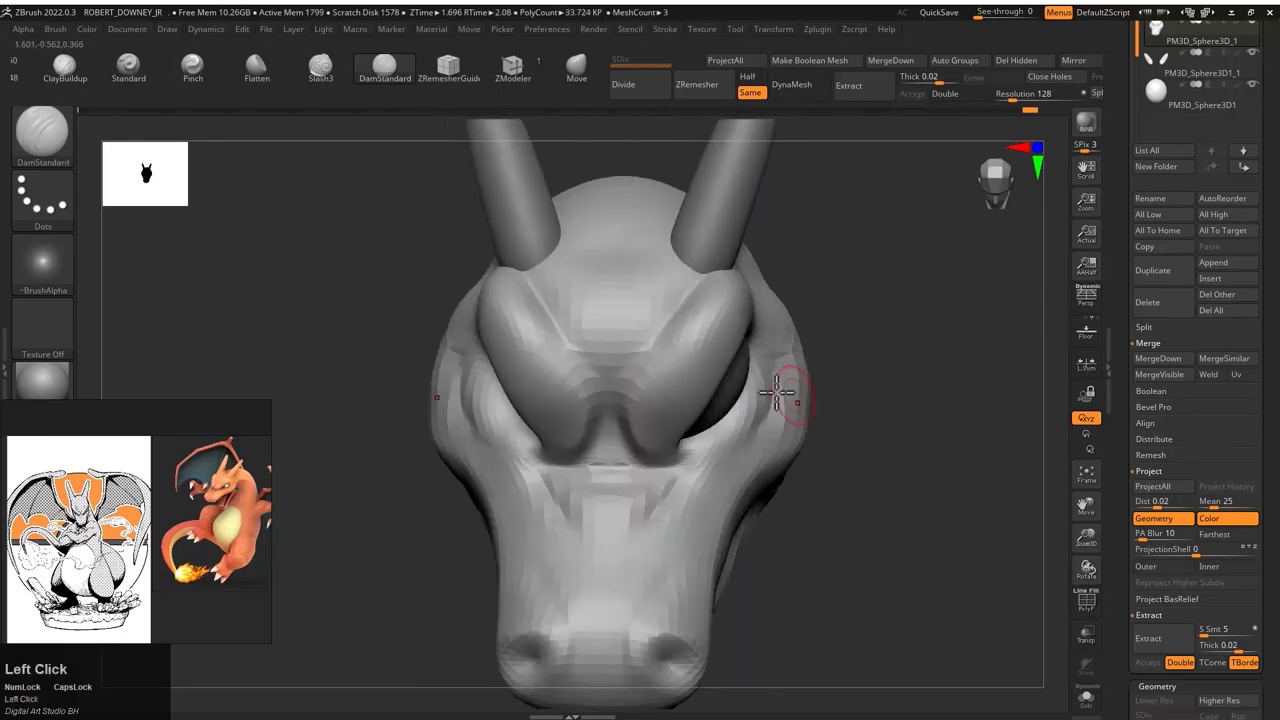
{"action": "left_click_drag", "start_coordinate": [636, 397], "coordinate": [623, 309]}
Step: Select the horns and adjust their angle and position on the skull with the transform gizmo
{"action": "key", "text": "w"}
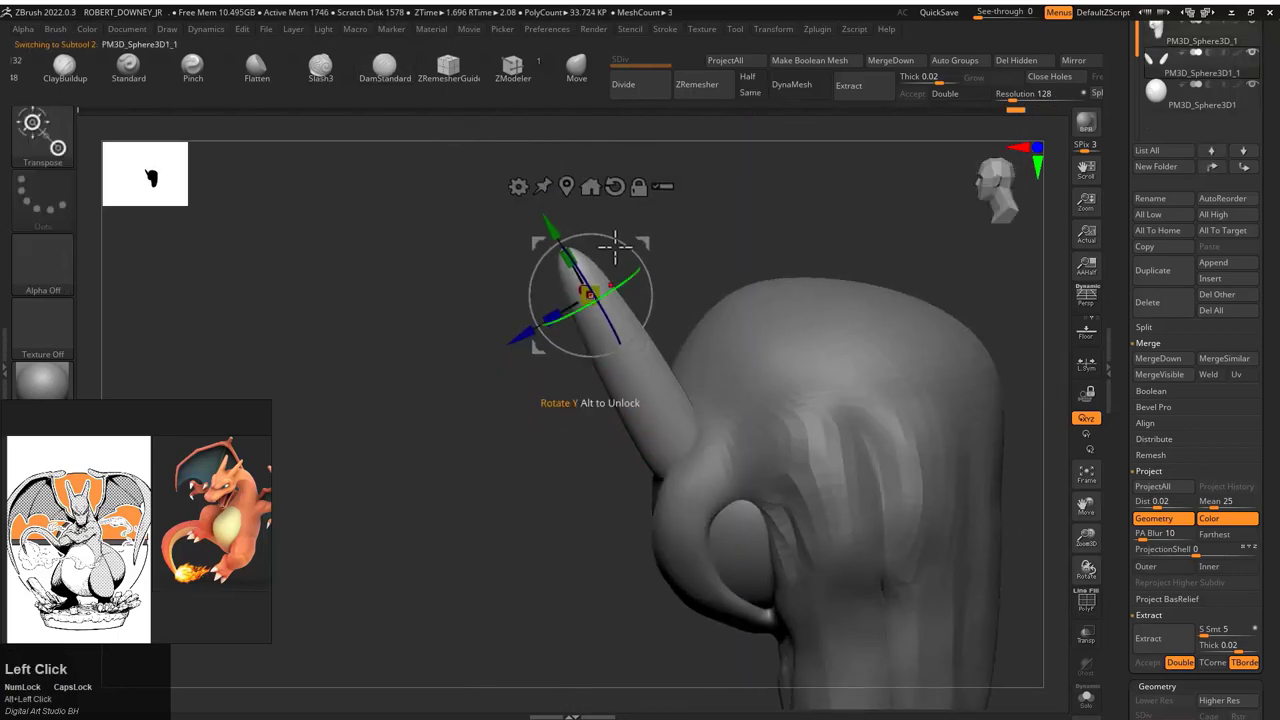
{"action": "left_click_drag", "start_coordinate": [576, 388], "coordinate": [783, 462]}
{"action": "left_click_drag", "start_coordinate": [803, 406], "coordinate": [537, 241]}
Step: Refine the head around the eye with the Move brush, and mirror the eyeball across the X axis, merged into one subtool
{"action": "left_click", "coordinate": [537, 241], "text": "alt"}
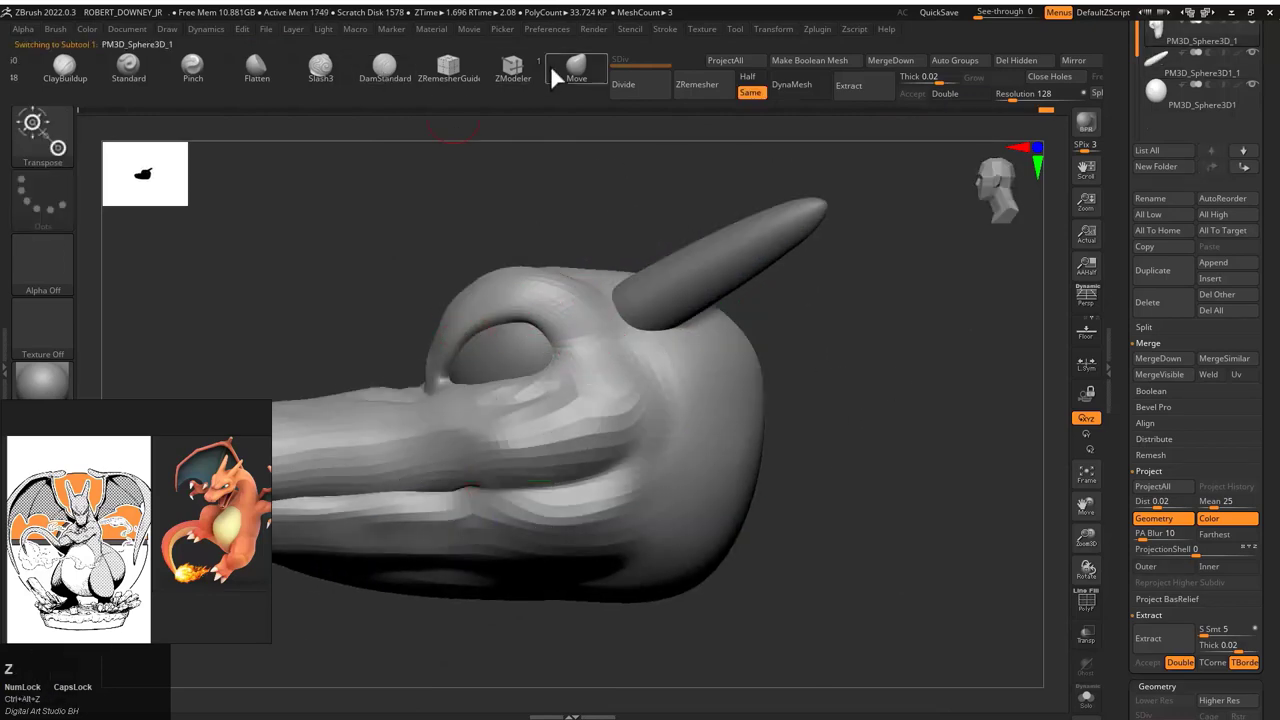
{"action": "key", "text": "q"}
{"action": "mouse_move", "coordinate": [567, 364]}
{"action": "left_mouse_down"}
{"action": "mouse_move", "coordinate": [471, 280]}
{"action": "mouse_move", "coordinate": [391, 266]}
{"action": "mouse_move", "coordinate": [468, 380]}
{"action": "mouse_move", "coordinate": [669, 251]}
{"action": "mouse_move", "coordinate": [540, 377]}
{"action": "mouse_move", "coordinate": [674, 391]}
{"action": "mouse_move", "coordinate": [512, 400]}
{"action": "mouse_move", "coordinate": [680, 429]}
{"action": "mouse_move", "coordinate": [517, 368]}
{"action": "left_mouse_up"}
{"action": "mouse_move", "coordinate": [566, 410]}
{"action": "left_mouse_down"}
{"action": "mouse_move", "coordinate": [706, 400]}
{"action": "mouse_move", "coordinate": [680, 291]}
{"action": "mouse_move", "coordinate": [451, 315]}
{"action": "left_mouse_up"}
{"action": "mouse_move", "coordinate": [540, 320]}
{"action": "left_mouse_down"}
{"action": "mouse_move", "coordinate": [580, 374]}
{"action": "mouse_move", "coordinate": [683, 437]}
{"action": "mouse_move", "coordinate": [563, 486]}
{"action": "mouse_move", "coordinate": [573, 393]}
{"action": "mouse_move", "coordinate": [786, 349]}
{"action": "mouse_move", "coordinate": [660, 260]}
{"action": "mouse_move", "coordinate": [771, 463]}
{"action": "mouse_move", "coordinate": [751, 317]}
{"action": "mouse_move", "coordinate": [611, 551]}
{"action": "mouse_move", "coordinate": [534, 471]}
{"action": "mouse_move", "coordinate": [614, 437]}
{"action": "left_mouse_up"}
{"action": "left_click", "coordinate": [1073, 60]}
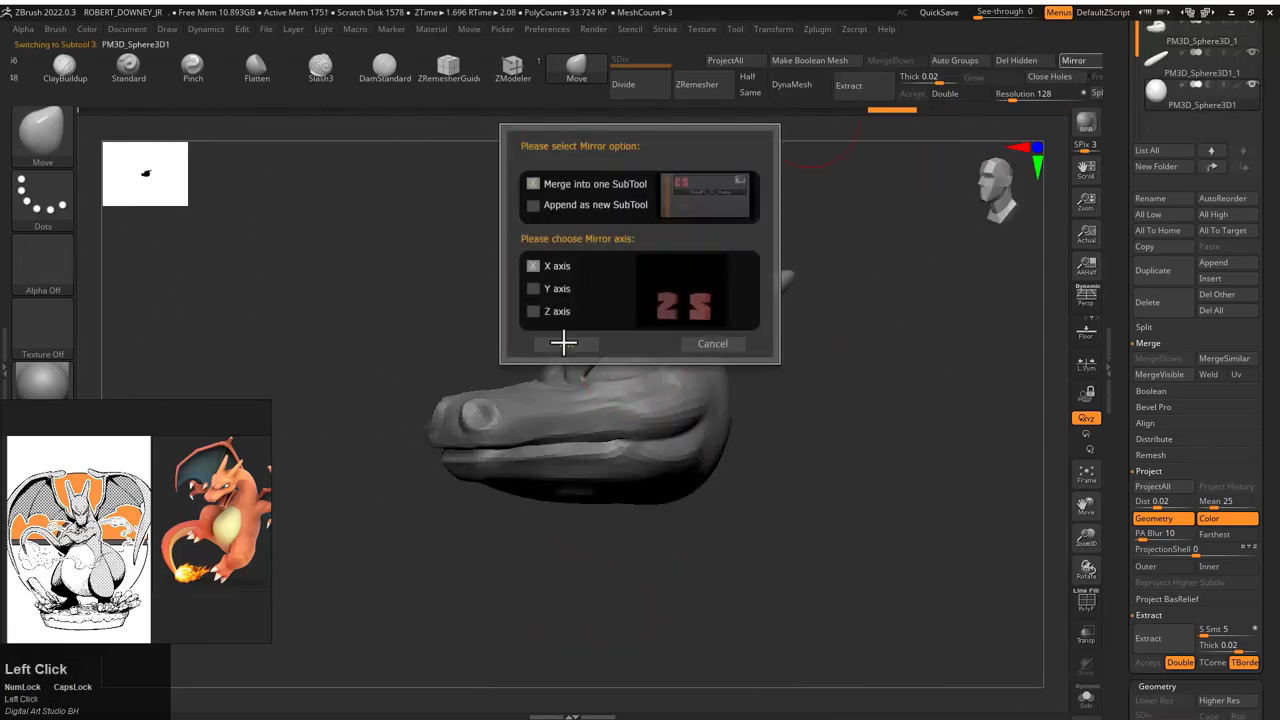
{"action": "left_click", "coordinate": [563, 343]}
Step: Add a new sphere subtool, resize it, and place it behind and below the back of the head
{"action": "left_click_drag", "start_coordinate": [751, 354], "coordinate": [737, 343]}
{"action": "key", "text": "w"}
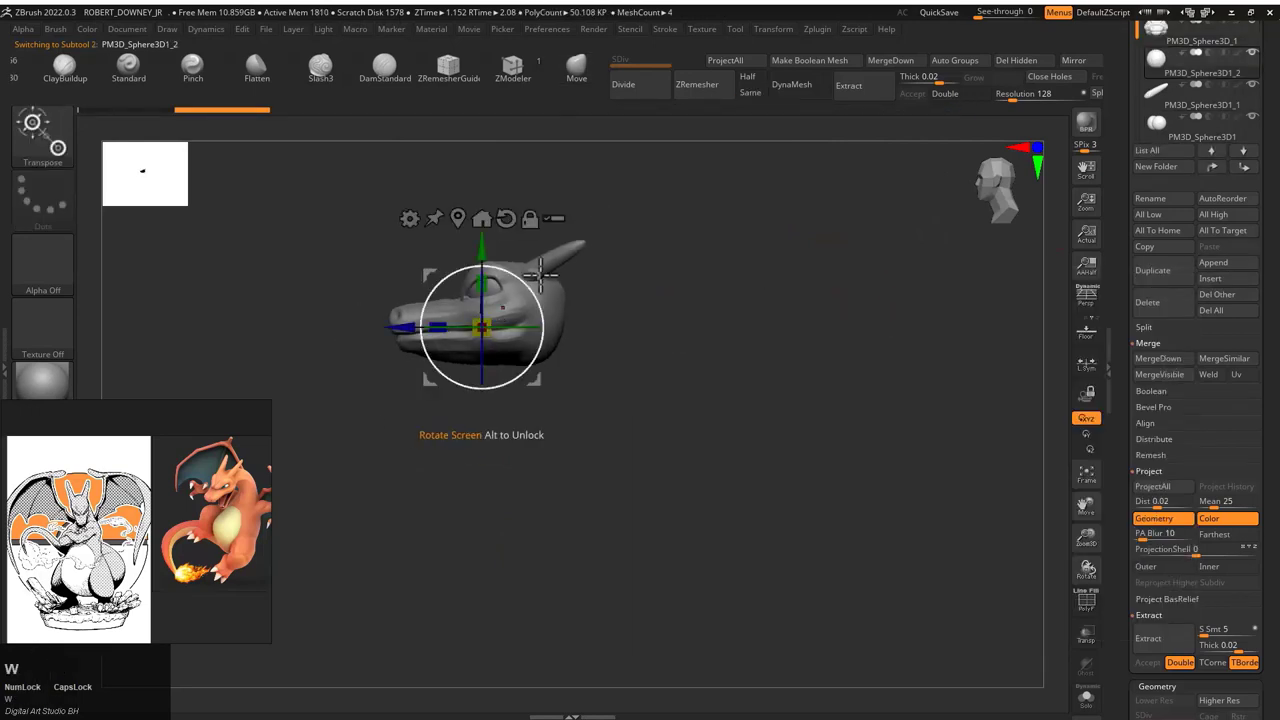
{"action": "left_click", "coordinate": [571, 340]}
{"action": "key", "text": "q"}
{"action": "key", "text": "w"}
{"action": "left_click_drag", "start_coordinate": [571, 341], "coordinate": [558, 342]}
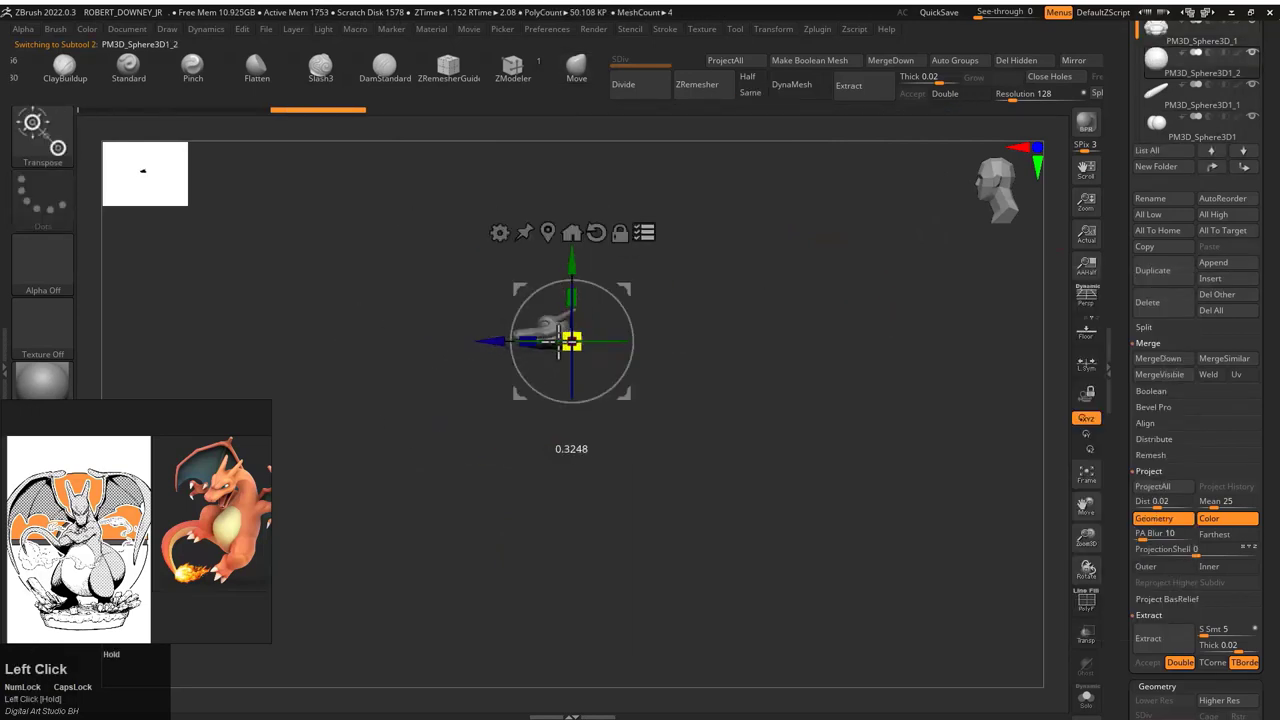
{"action": "key", "text": "q"}
{"action": "left_click", "coordinate": [620, 330], "text": "alt"}
{"action": "left_click_drag", "start_coordinate": [780, 392], "coordinate": [745, 328]}
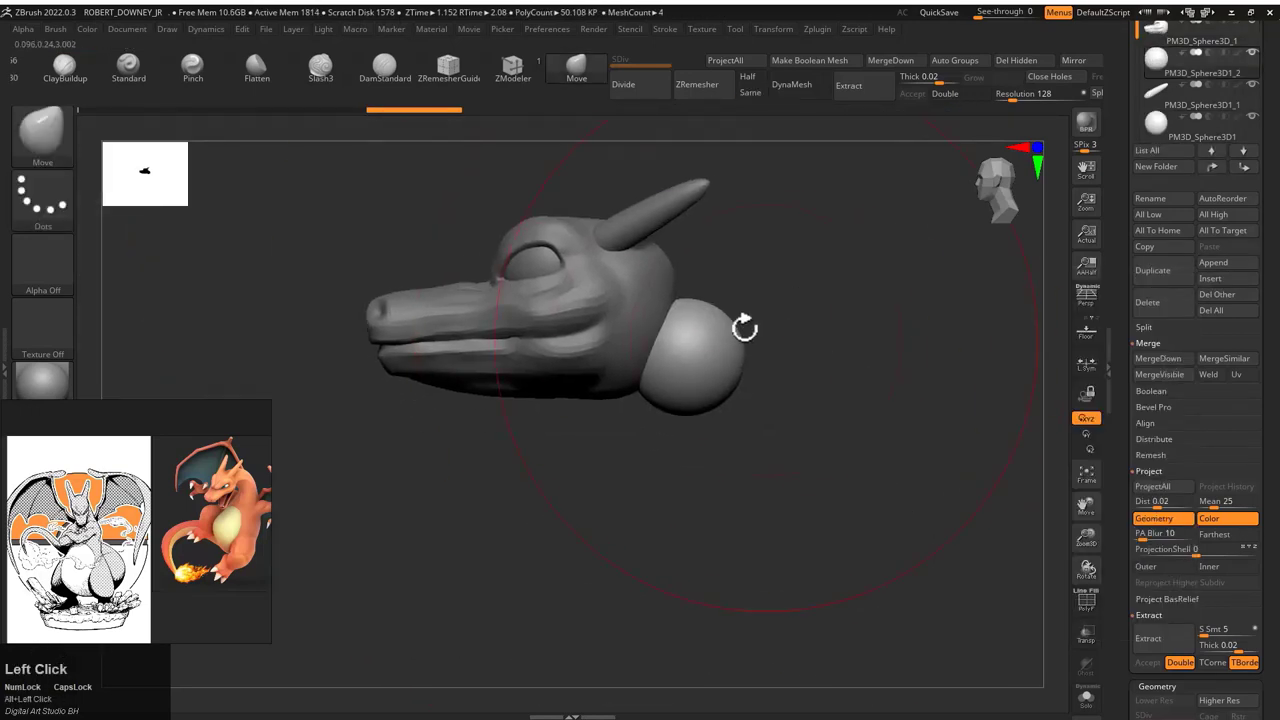
Step: Stretch the sphere down into a long curved neck-and-torso form with the Move brush and smooth it
{"action": "left_click_drag", "start_coordinate": [751, 428], "coordinate": [735, 453]}
{"action": "mouse_move", "coordinate": [720, 410]}
{"action": "left_mouse_down"}
{"action": "mouse_move", "coordinate": [713, 487]}
{"action": "mouse_move", "coordinate": [566, 491]}
{"action": "mouse_move", "coordinate": [686, 589]}
{"action": "mouse_move", "coordinate": [743, 597]}
{"action": "mouse_move", "coordinate": [677, 372]}
{"action": "left_mouse_up"}
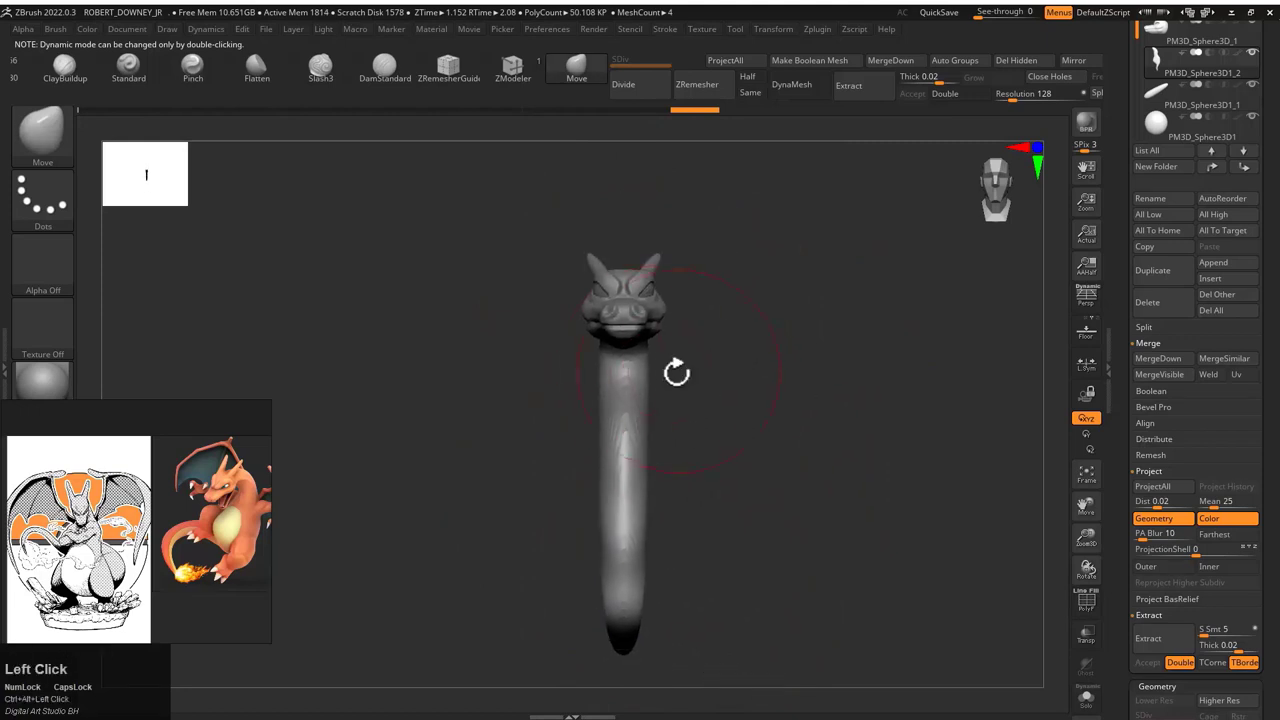
{"action": "mouse_move", "coordinate": [644, 438]}
{"action": "left_mouse_down"}
{"action": "mouse_move", "coordinate": [815, 521]}
{"action": "mouse_move", "coordinate": [670, 627]}
{"action": "mouse_move", "coordinate": [751, 524]}
{"action": "mouse_move", "coordinate": [707, 437]}
{"action": "mouse_move", "coordinate": [595, 458]}
{"action": "left_mouse_up"}
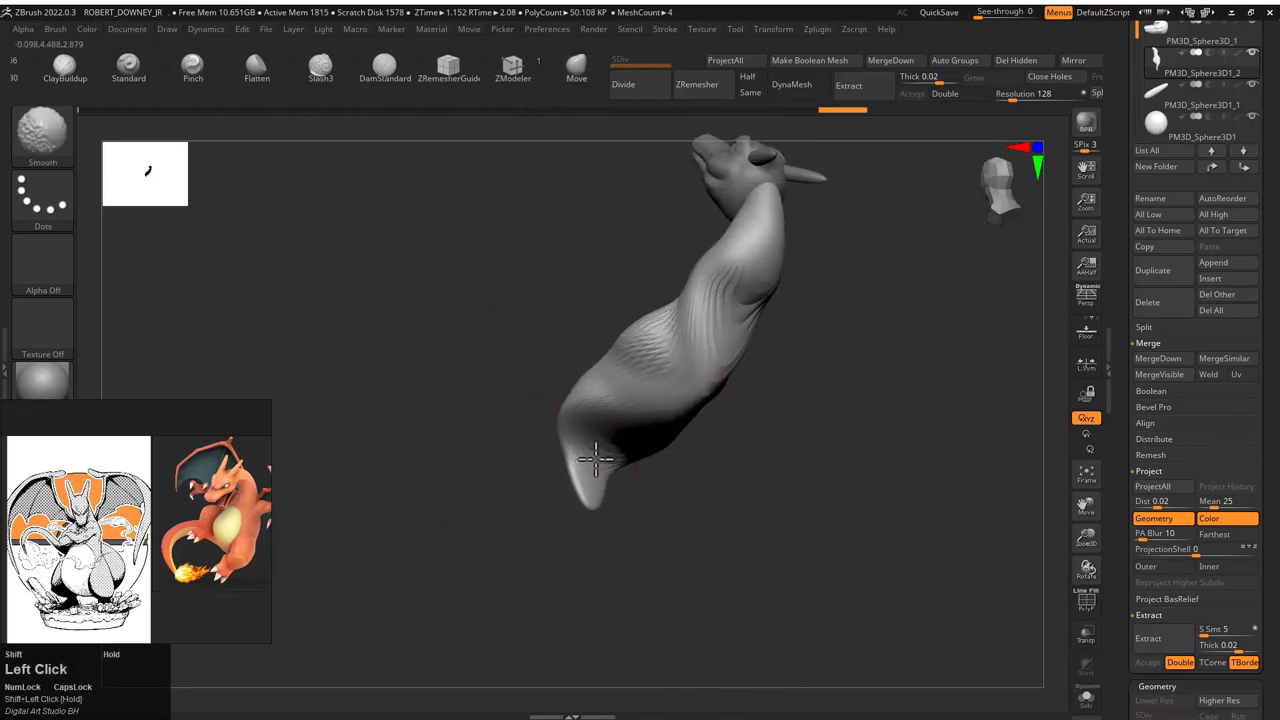
{"action": "left_click_drag", "start_coordinate": [704, 490], "coordinate": [1010, 470]}
Step: ZRemesh the neck-and-torso form with the KeepGroups and Same options
{"action": "left_click_drag", "start_coordinate": [1130, 690], "coordinate": [1124, 576]}
{"action": "left_click", "coordinate": [1222, 483]}
{"action": "left_click", "coordinate": [1178, 531]}
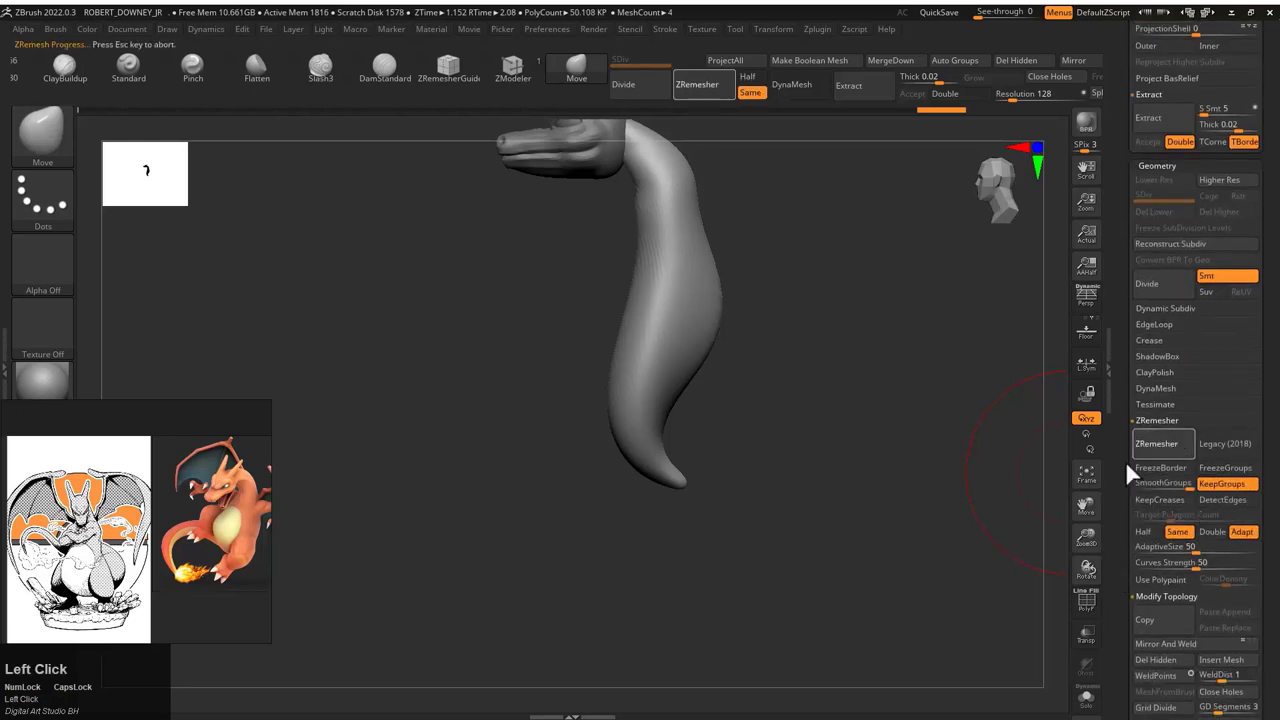
{"action": "left_click", "coordinate": [1157, 443]}
Step: Widen the torso below the neck with the Move brush, enlarging the brush as needed
{"action": "mouse_move", "coordinate": [811, 354]}
{"action": "left_mouse_down"}
{"action": "mouse_move", "coordinate": [728, 354]}
{"action": "mouse_move", "coordinate": [633, 431]}
{"action": "left_mouse_up"}
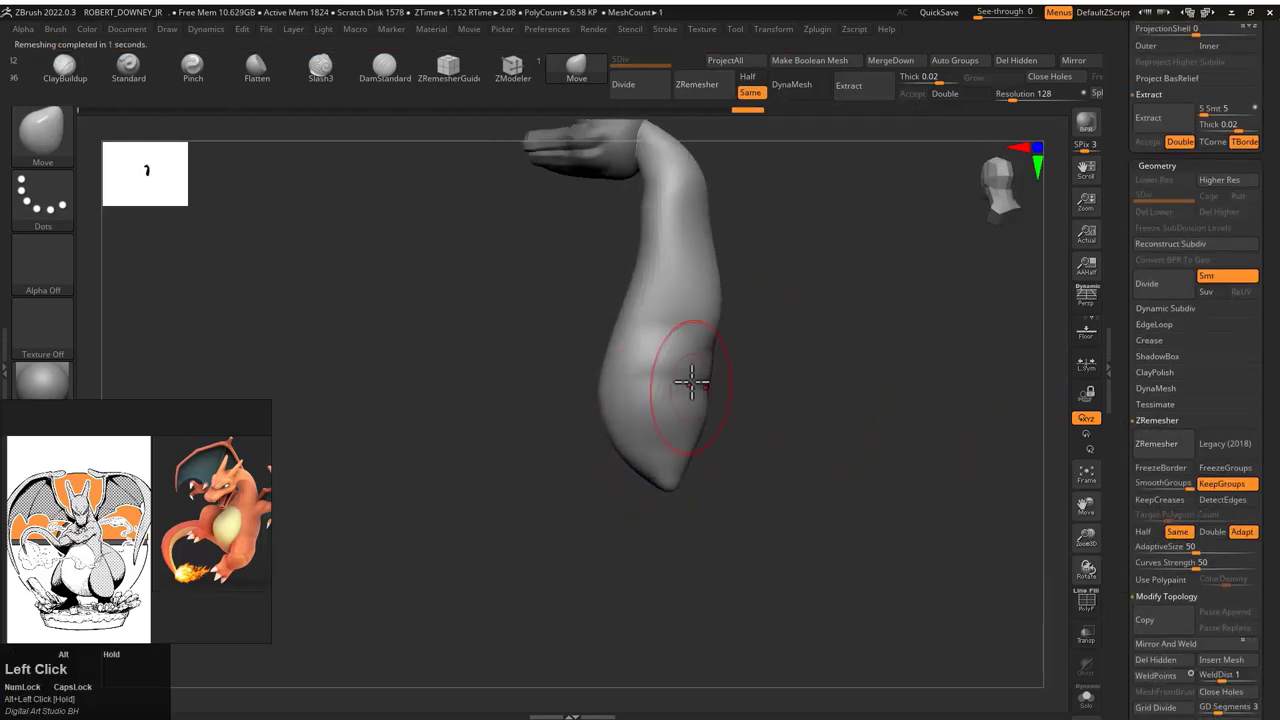
{"action": "left_click_drag", "start_coordinate": [680, 352], "coordinate": [657, 393]}
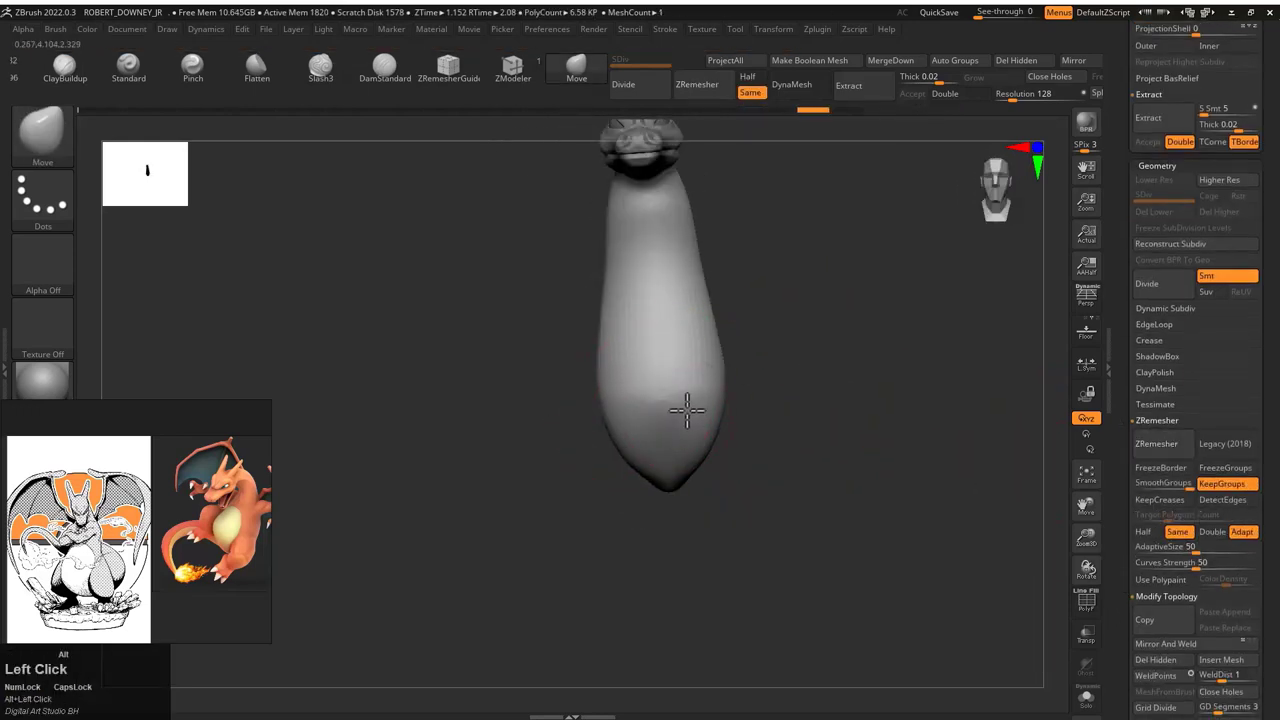
{"action": "left_click_drag", "start_coordinate": [700, 310], "coordinate": [632, 327]}
{"action": "key", "text": "space"}
{"action": "left_click", "coordinate": [591, 325]}
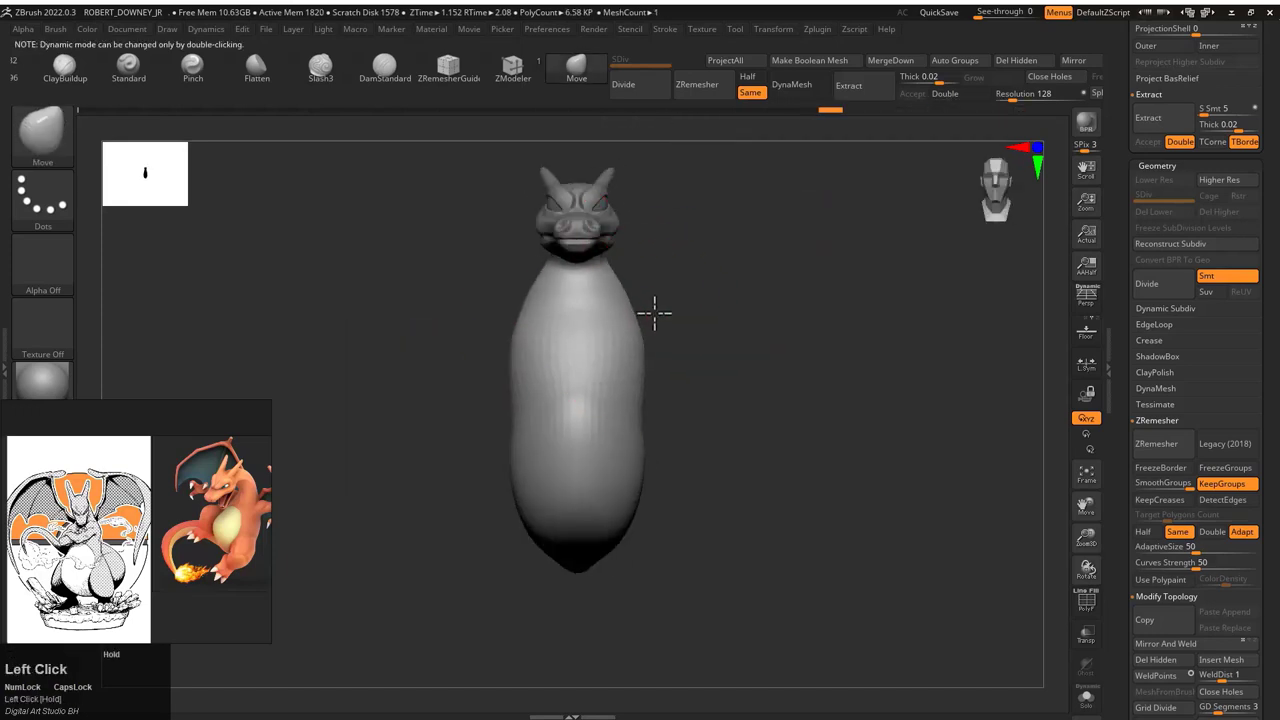
Step: Bulge the belly forward, round off the lower back in profile, and smooth the underside of the body
{"action": "left_click_drag", "start_coordinate": [686, 451], "coordinate": [617, 540]}
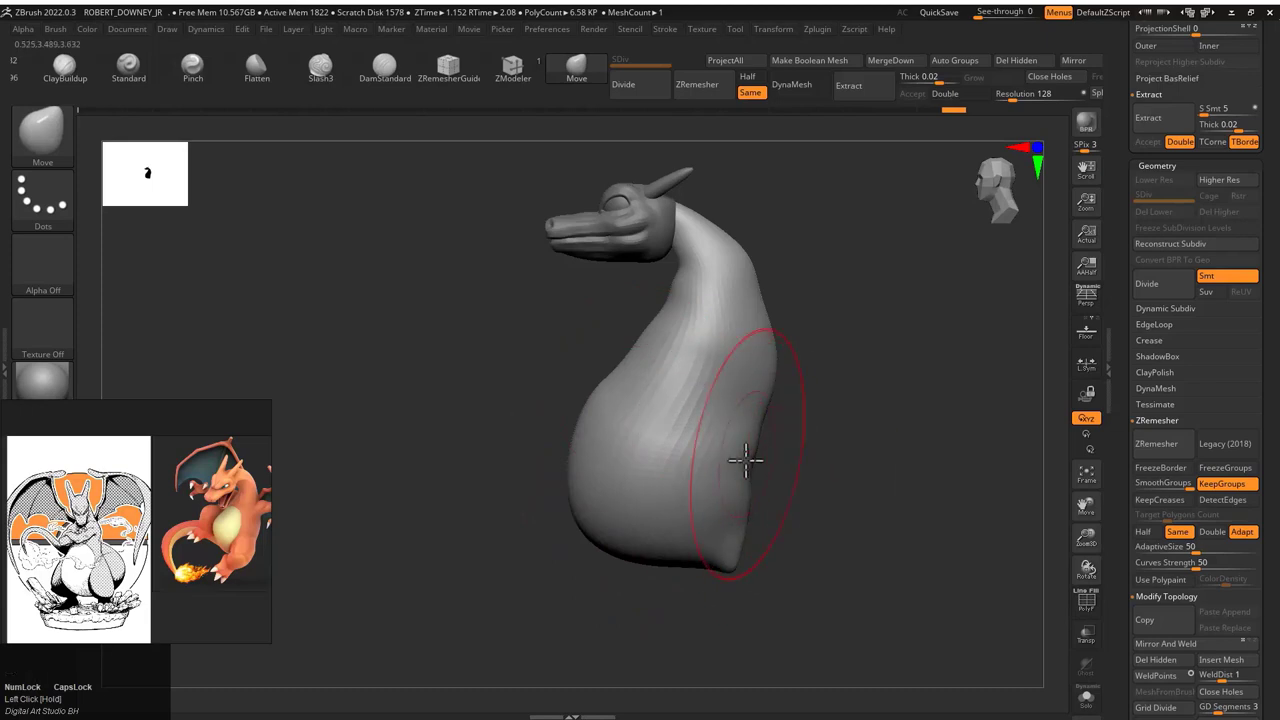
{"action": "mouse_move", "coordinate": [745, 460]}
{"action": "left_mouse_down"}
{"action": "mouse_move", "coordinate": [709, 434]}
{"action": "mouse_move", "coordinate": [572, 485]}
{"action": "mouse_move", "coordinate": [680, 357]}
{"action": "mouse_move", "coordinate": [737, 400]}
{"action": "mouse_move", "coordinate": [714, 443]}
{"action": "mouse_move", "coordinate": [764, 388]}
{"action": "left_mouse_up"}
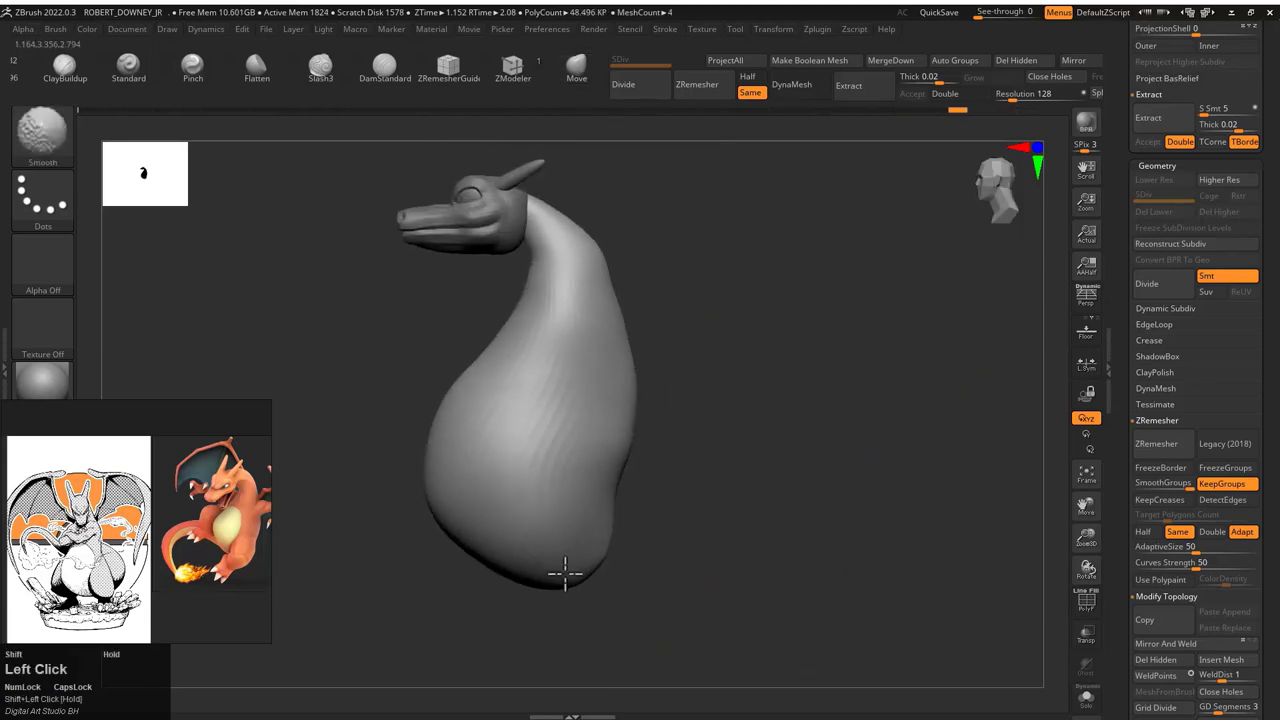
{"action": "mouse_move", "coordinate": [565, 572]}
{"action": "left_mouse_down"}
{"action": "mouse_move", "coordinate": [735, 290]}
{"action": "mouse_move", "coordinate": [891, 297]}
{"action": "mouse_move", "coordinate": [572, 313]}
{"action": "left_mouse_up"}
Step: Shape the neck where it meets the head and pull symmetrical shoulders out of the upper torso with the Move brush
{"action": "key", "text": "b"}
{"action": "key", "text": "m"}
{"action": "key", "text": "v"}
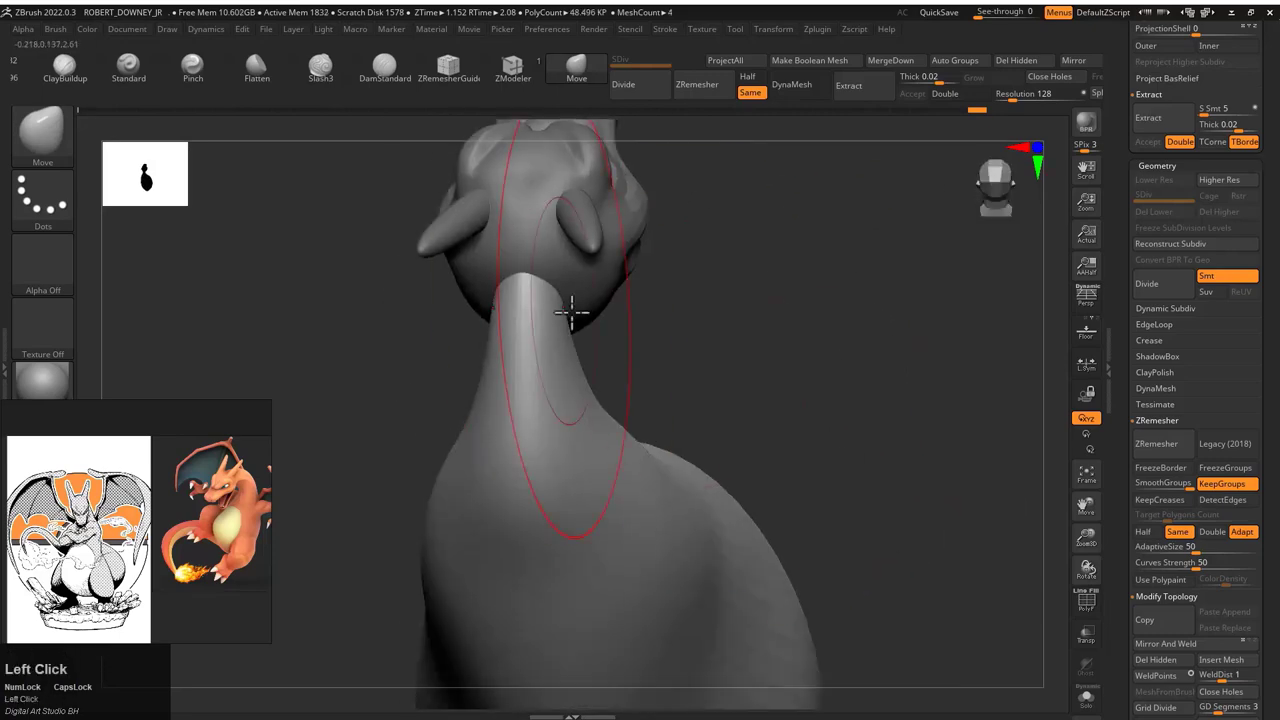
{"action": "left_click_drag", "start_coordinate": [623, 409], "coordinate": [490, 268]}
{"action": "left_click_drag", "start_coordinate": [573, 237], "coordinate": [575, 271]}
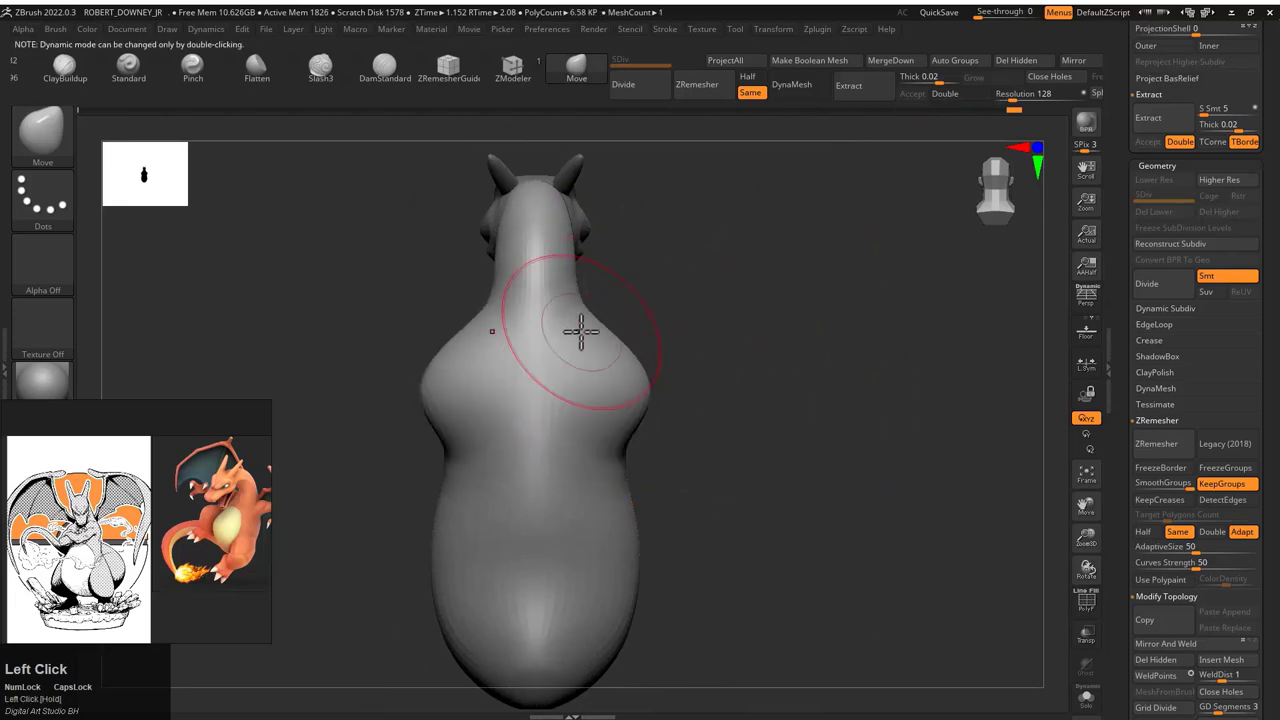
{"action": "left_click_drag", "start_coordinate": [661, 394], "coordinate": [694, 380]}
{"action": "mouse_move", "coordinate": [668, 465]}
{"action": "left_mouse_down"}
{"action": "mouse_move", "coordinate": [608, 443]}
{"action": "mouse_move", "coordinate": [654, 537]}
{"action": "mouse_move", "coordinate": [530, 487]}
{"action": "mouse_move", "coordinate": [626, 494]}
{"action": "mouse_move", "coordinate": [569, 441]}
{"action": "left_mouse_up"}
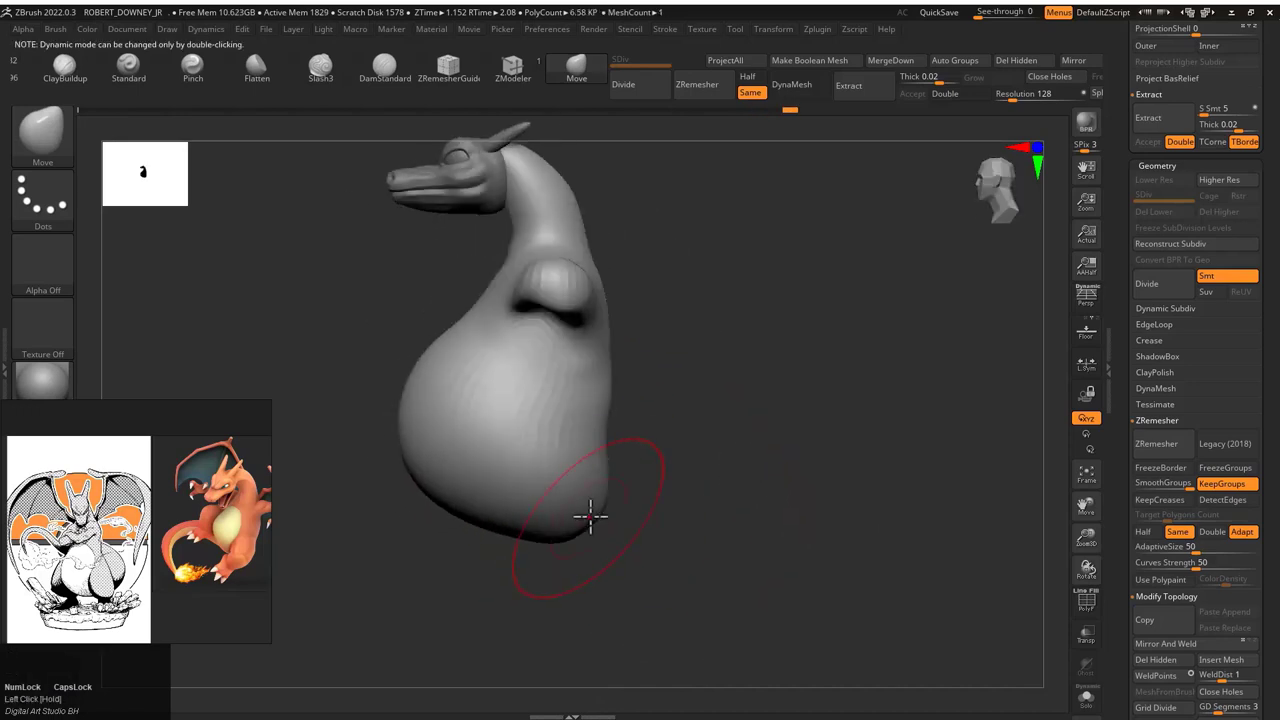
Step: Try to pull a tail out of the body's lower back with the Move brush and smooth its base
{"action": "left_click_drag", "start_coordinate": [586, 514], "coordinate": [871, 406]}
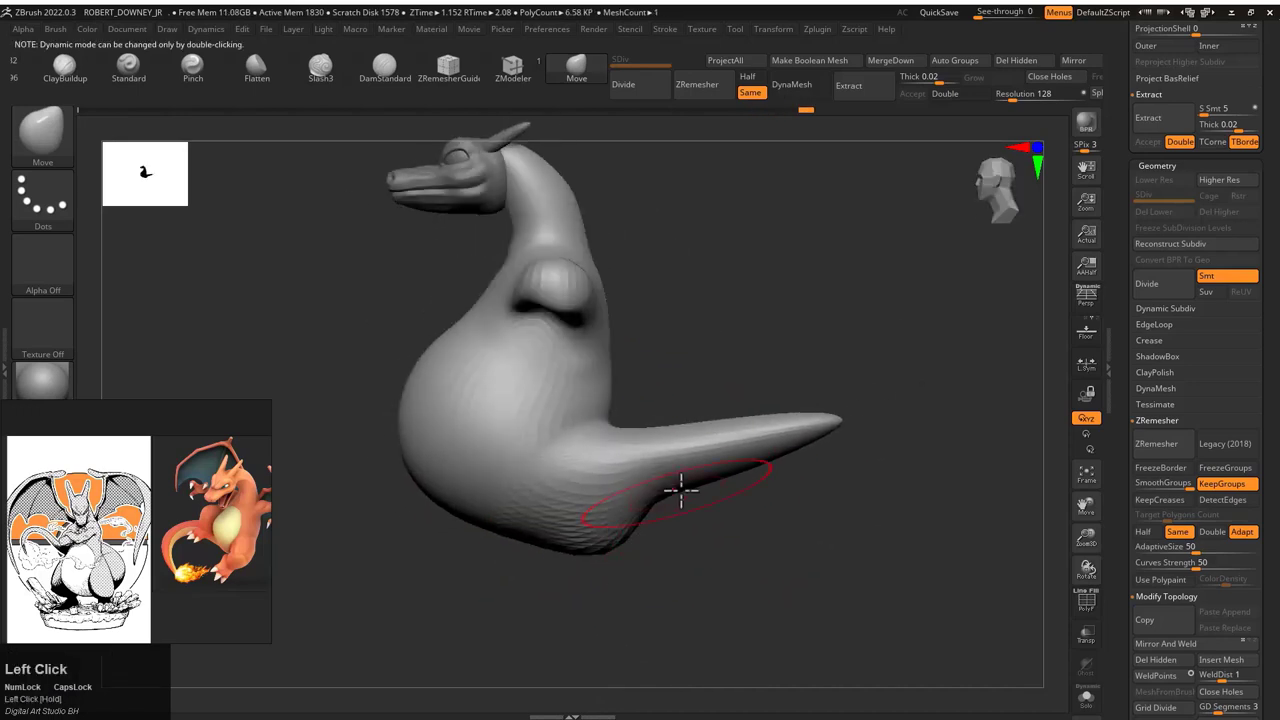
{"action": "left_click_drag", "start_coordinate": [680, 491], "coordinate": [620, 558], "text": "shift"}
{"action": "mouse_move", "coordinate": [737, 371]}
{"action": "left_mouse_down"}
{"action": "mouse_move", "coordinate": [806, 386]}
{"action": "mouse_move", "coordinate": [763, 451]}
{"action": "mouse_move", "coordinate": [620, 473]}
{"action": "left_mouse_up"}
Step: Try to mask the upper body and bend the tail sideways into a long curl, and undo the whole tail
{"action": "key", "text": "s"}
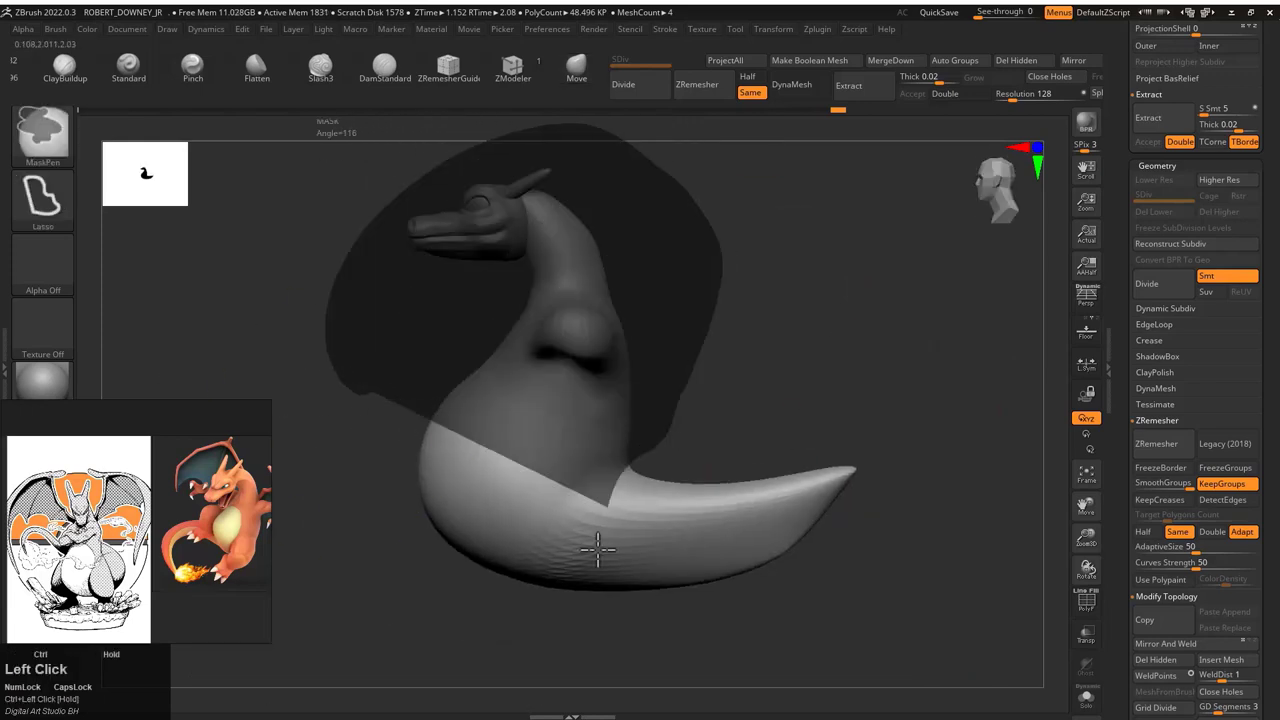
{"action": "left_click_drag", "start_coordinate": [594, 543], "coordinate": [669, 591], "text": "alt"}
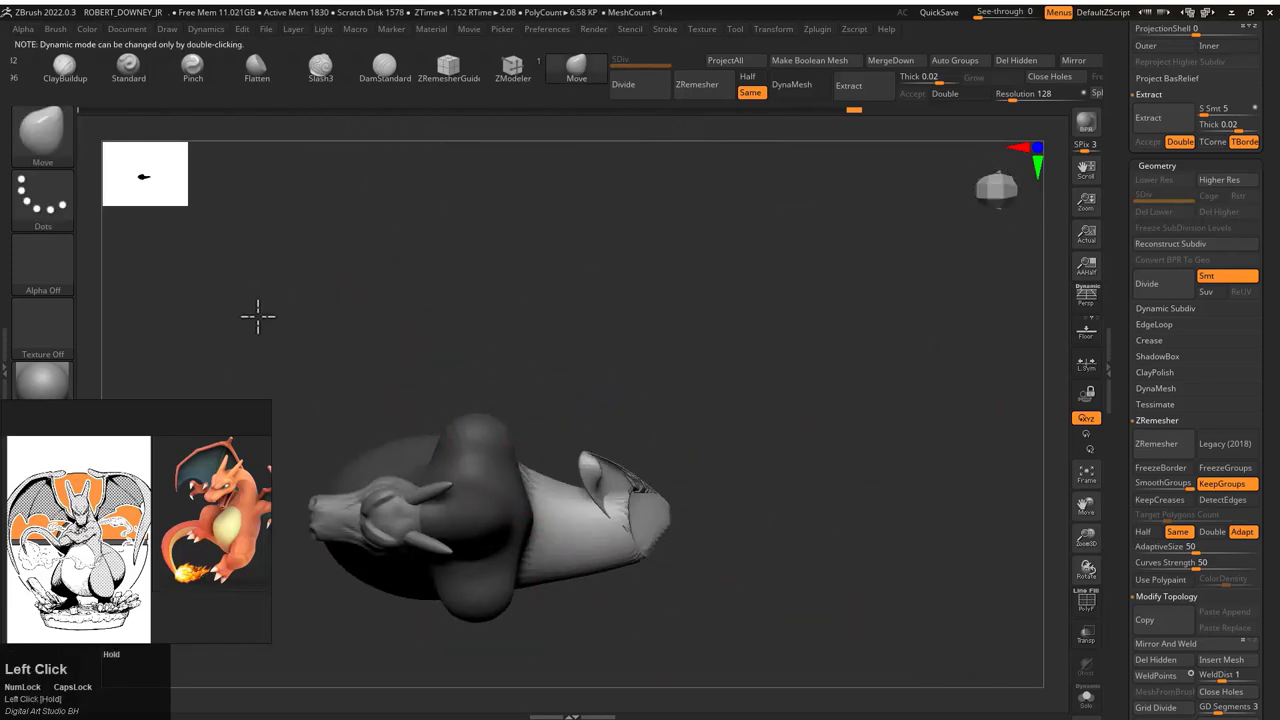
{"action": "mouse_move", "coordinate": [672, 500]}
{"action": "left_mouse_down"}
{"action": "mouse_move", "coordinate": [586, 500]}
{"action": "mouse_move", "coordinate": [757, 423]}
{"action": "mouse_move", "coordinate": [510, 345]}
{"action": "left_mouse_up"}
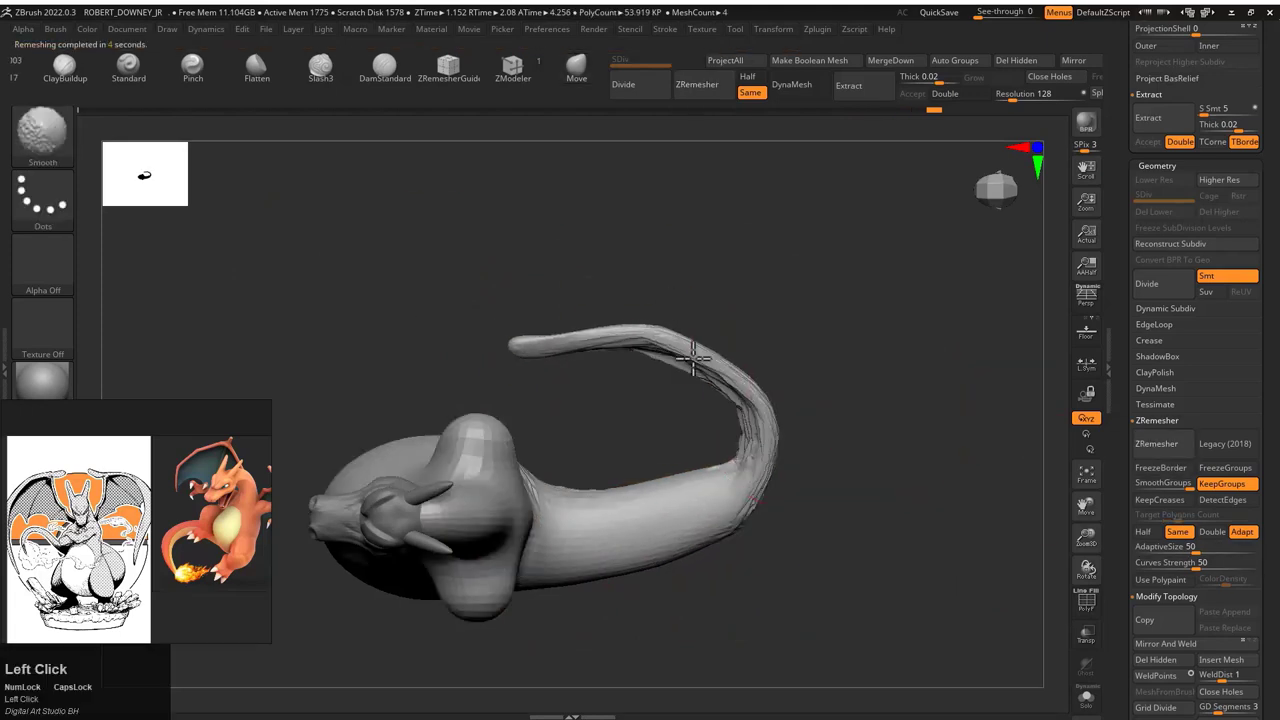
{"action": "left_click_drag", "start_coordinate": [586, 448], "coordinate": [629, 400]}
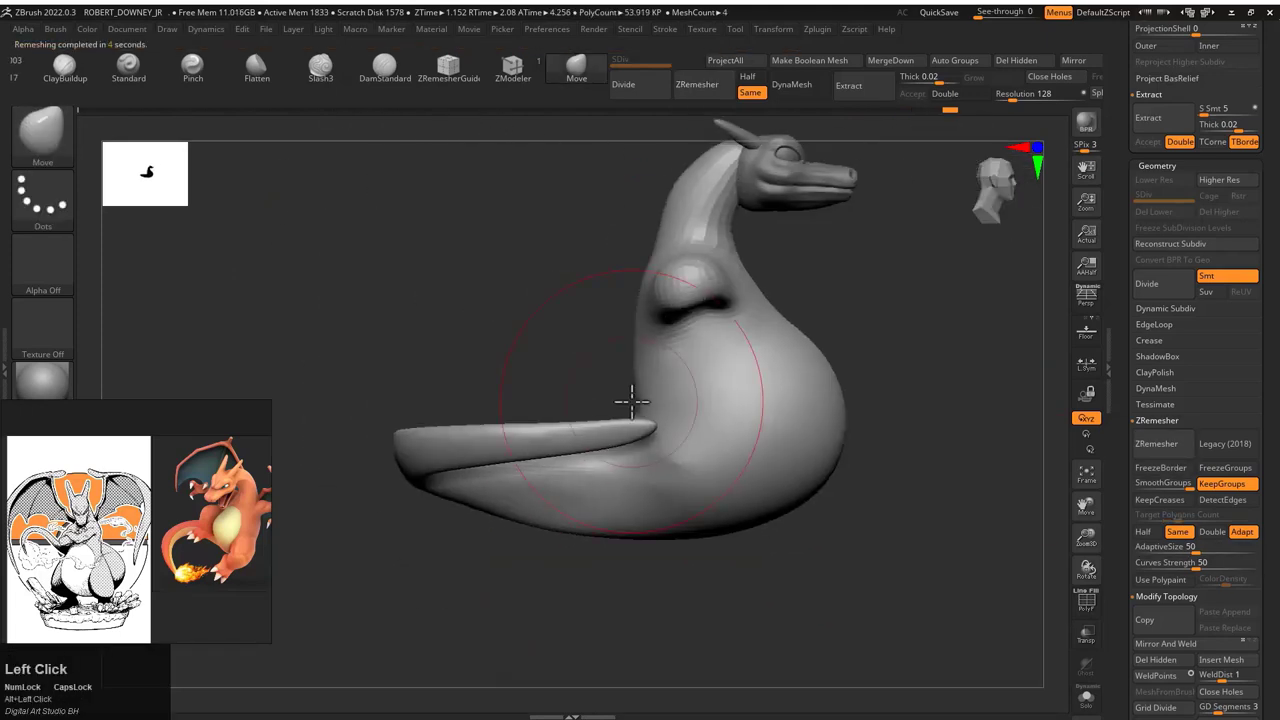
{"action": "key", "text": "ctrl+z"}
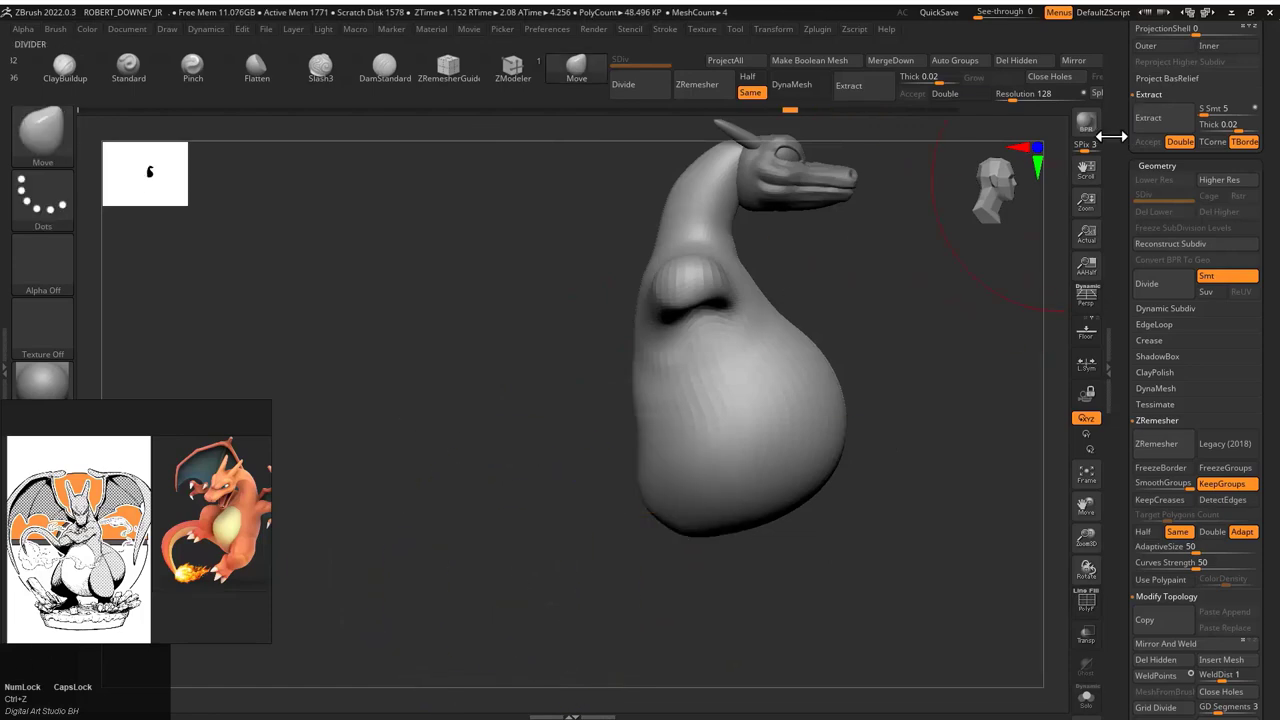
Step: Insert a ZSphere subtool, position it at the body's lower back, and start drawing the tail chain from it
{"action": "left_click", "coordinate": [1160, 60]}
{"action": "left_click", "coordinate": [738, 319], "text": "alt"}
{"action": "left_click", "coordinate": [832, 262]}
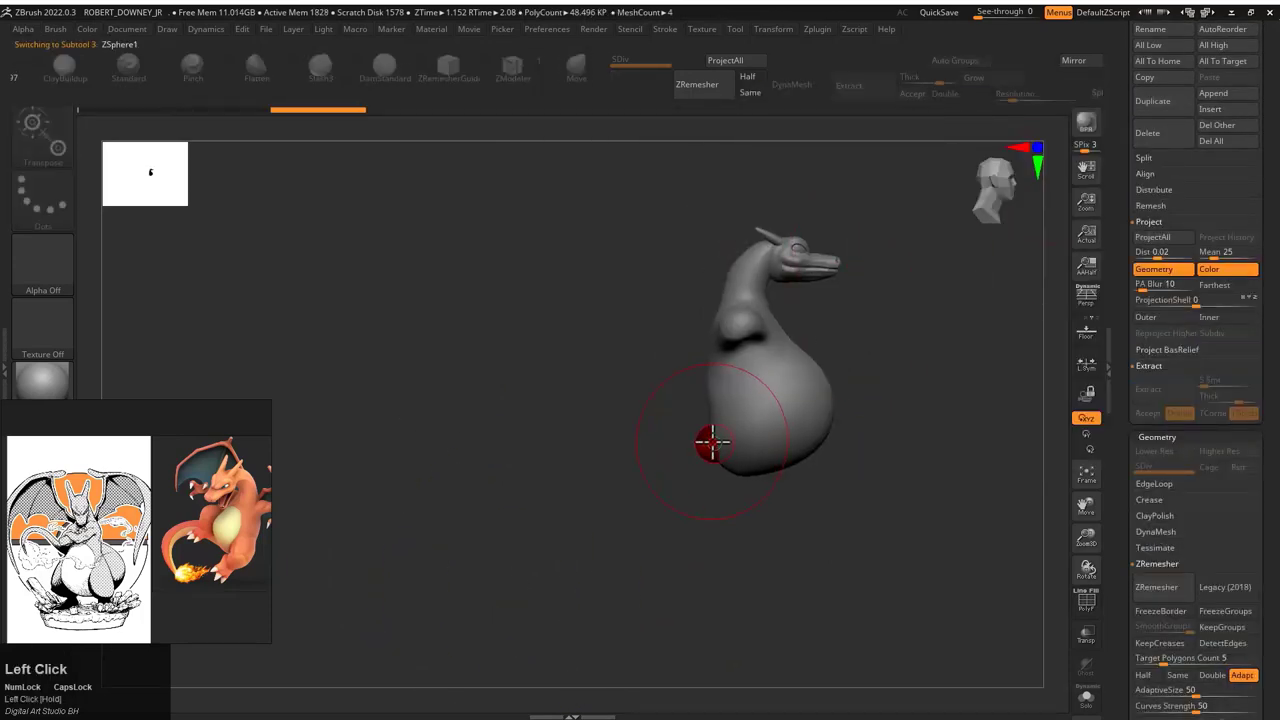
{"action": "left_click_drag", "start_coordinate": [719, 452], "coordinate": [652, 443]}
{"action": "key", "text": "ctrl+z"}
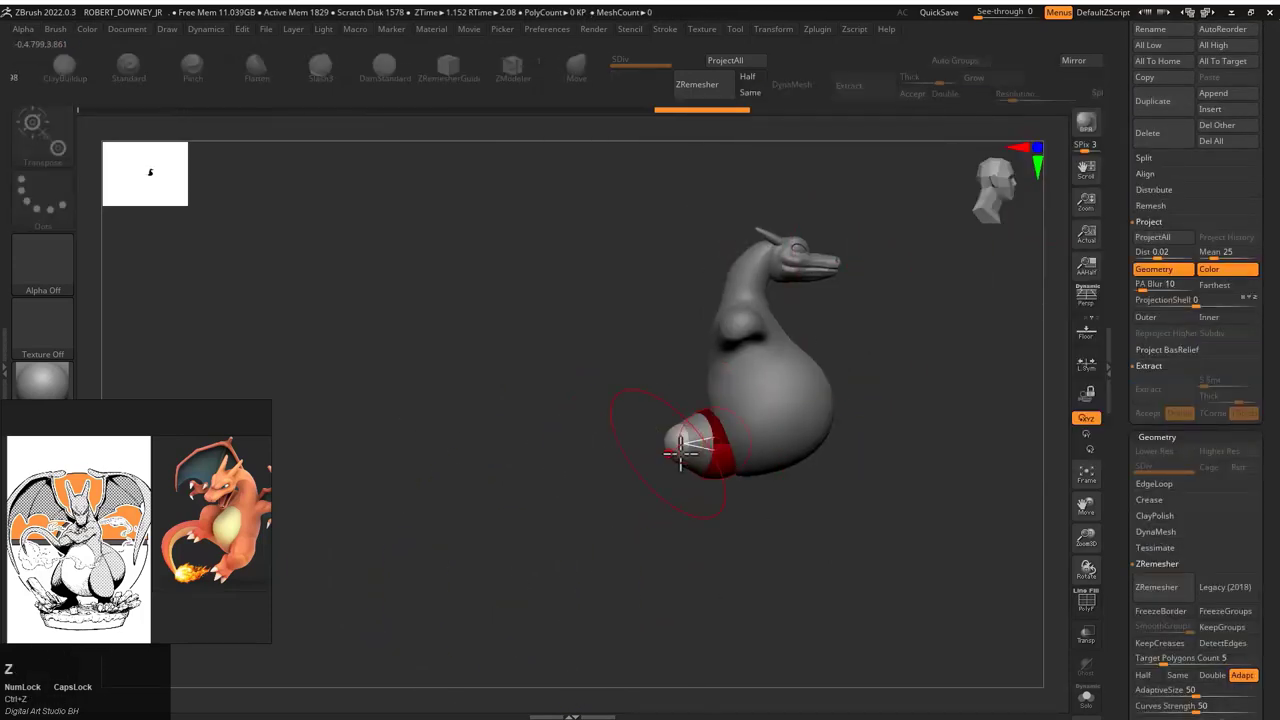
Step: Extend the ZSphere chain from the lower back into a long, tapering tail that curves to one side
{"action": "left_click_drag", "start_coordinate": [860, 384], "coordinate": [733, 323]}
{"action": "left_click_drag", "start_coordinate": [661, 405], "coordinate": [702, 521]}
{"action": "left_click_drag", "start_coordinate": [707, 469], "coordinate": [680, 508]}
{"action": "left_click_drag", "start_coordinate": [748, 418], "coordinate": [740, 280]}
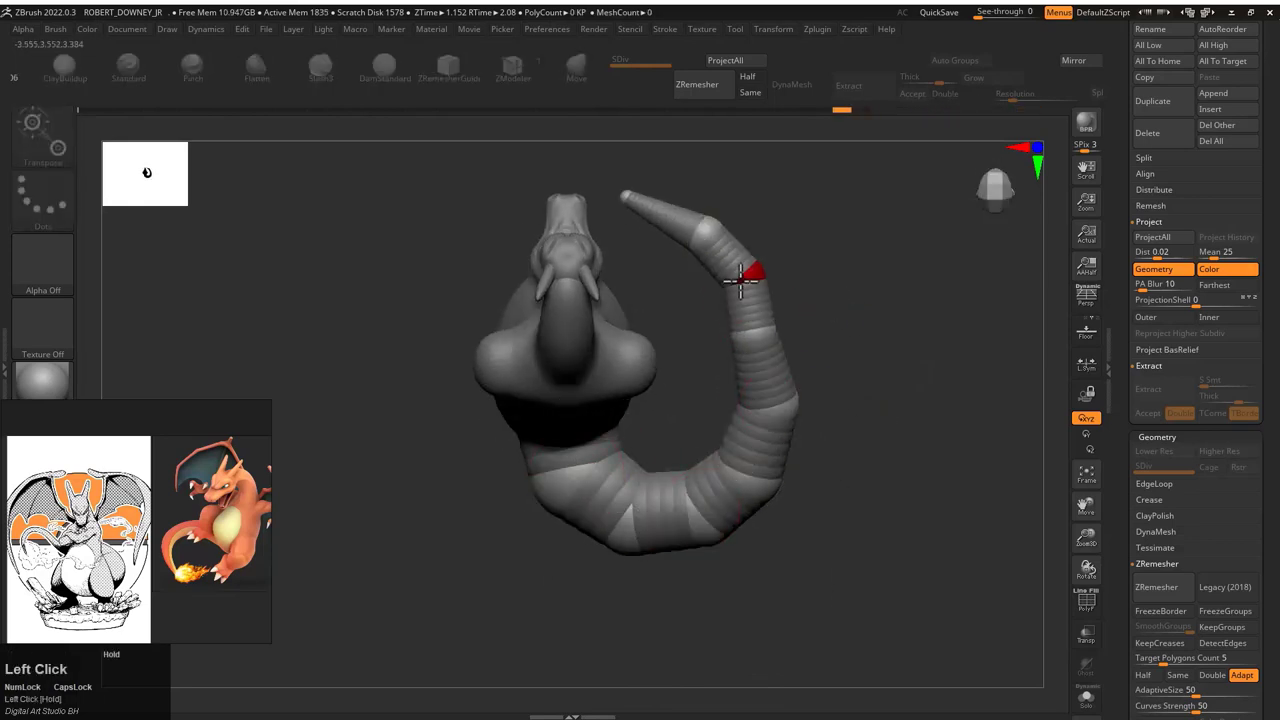
Step: Bend the ZSphere tail chain into a wide curl around the body with its tip reaching toward the front, undoing one misplaced adjustment
{"action": "left_click_drag", "start_coordinate": [670, 225], "coordinate": [663, 206]}
{"action": "left_click_drag", "start_coordinate": [845, 395], "coordinate": [609, 450]}
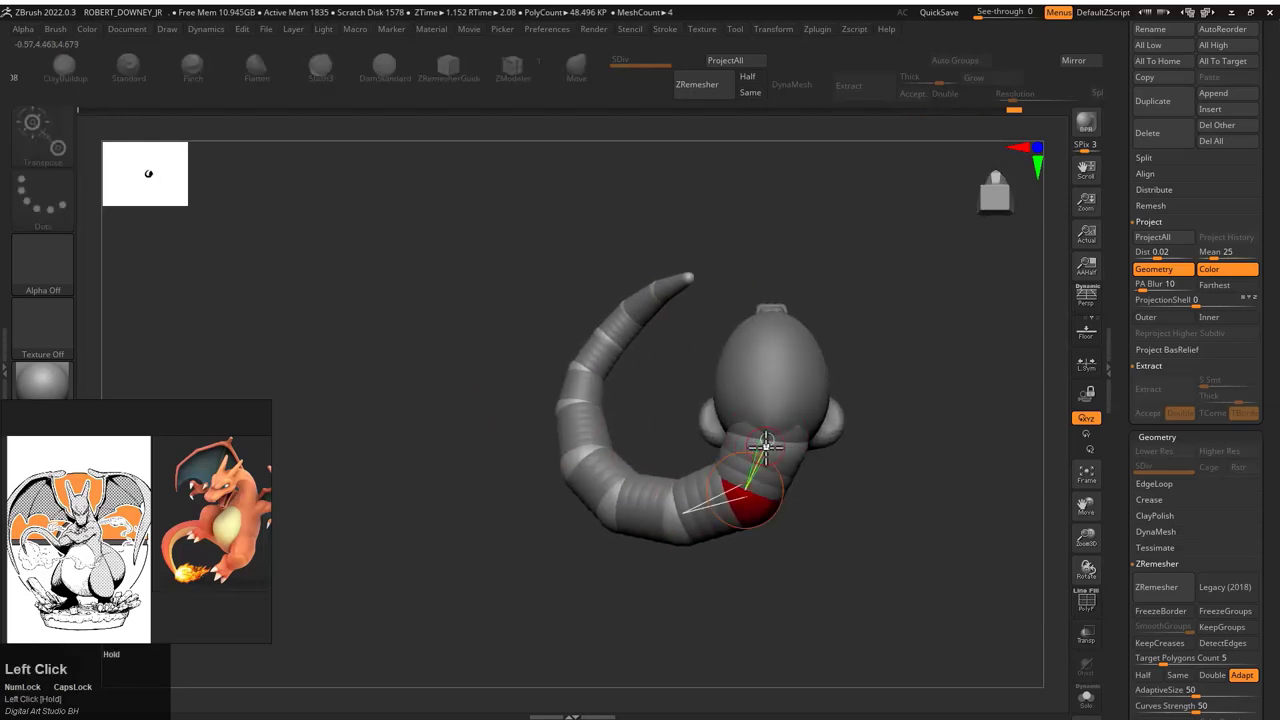
{"action": "left_click_drag", "start_coordinate": [745, 555], "coordinate": [571, 429]}
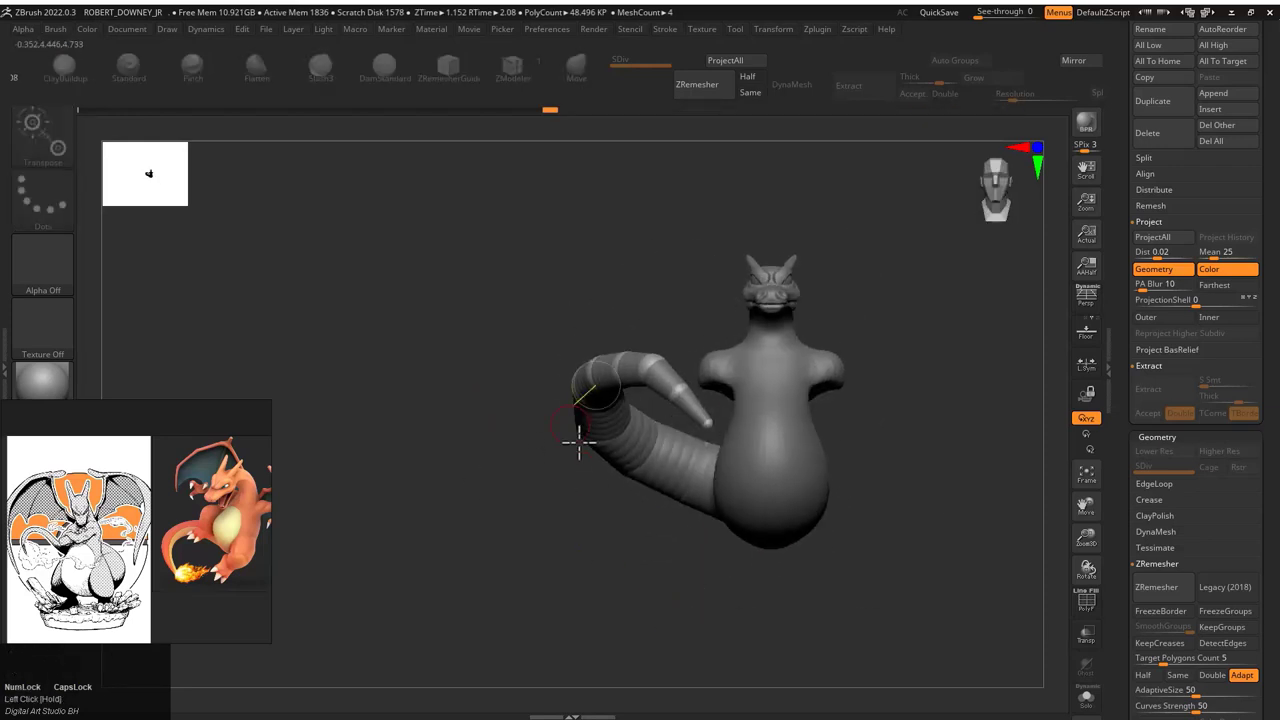
{"action": "key", "text": "ctrl+z"}
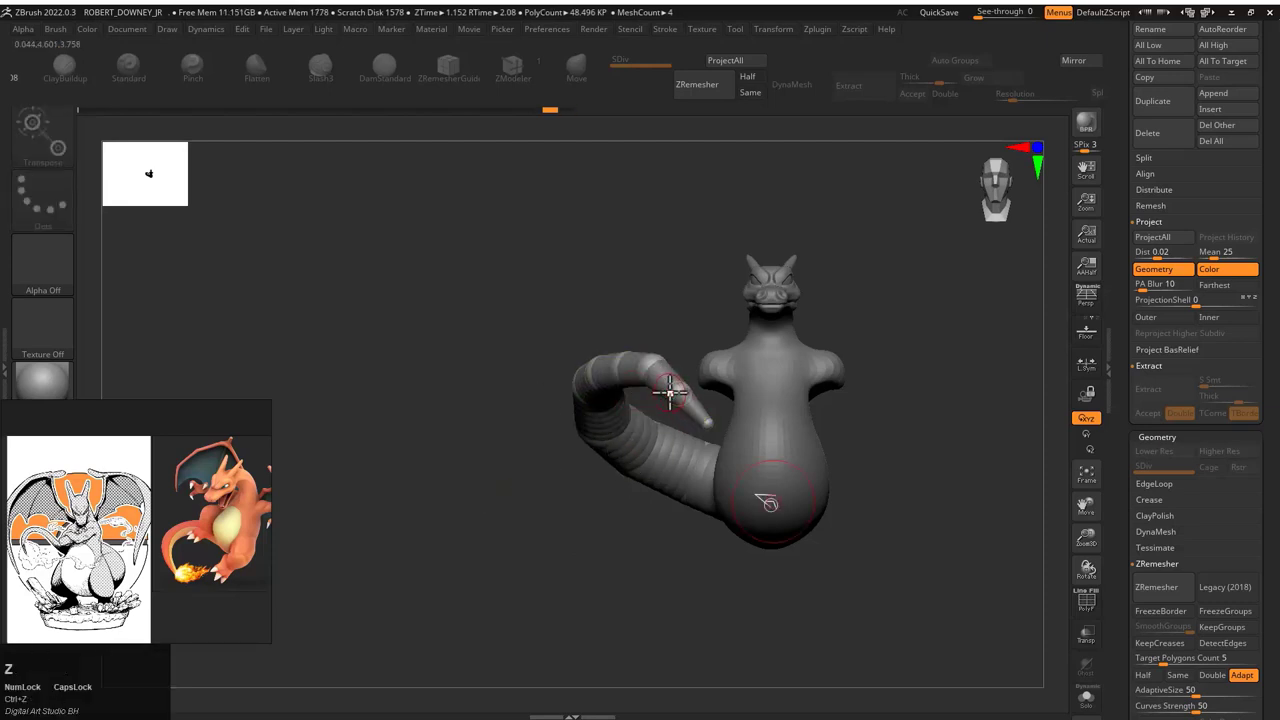
{"action": "mouse_move", "coordinate": [671, 386]}
{"action": "left_mouse_down"}
{"action": "mouse_move", "coordinate": [649, 449]}
{"action": "mouse_move", "coordinate": [633, 457]}
{"action": "left_mouse_up"}
{"action": "left_click_drag", "start_coordinate": [655, 401], "coordinate": [512, 412]}
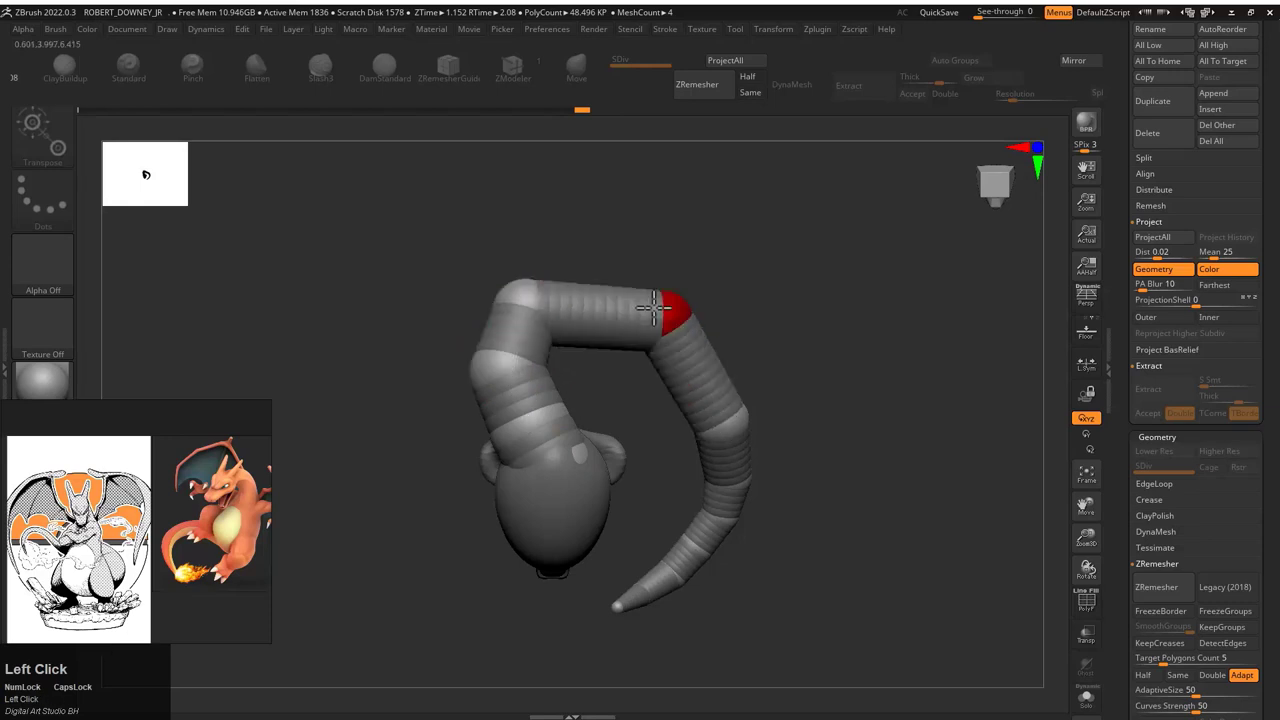
Step: Insert extra ZSpheres along the tail's outer bend and reposition them to round out the curve
{"action": "left_click_drag", "start_coordinate": [700, 340], "coordinate": [656, 280]}
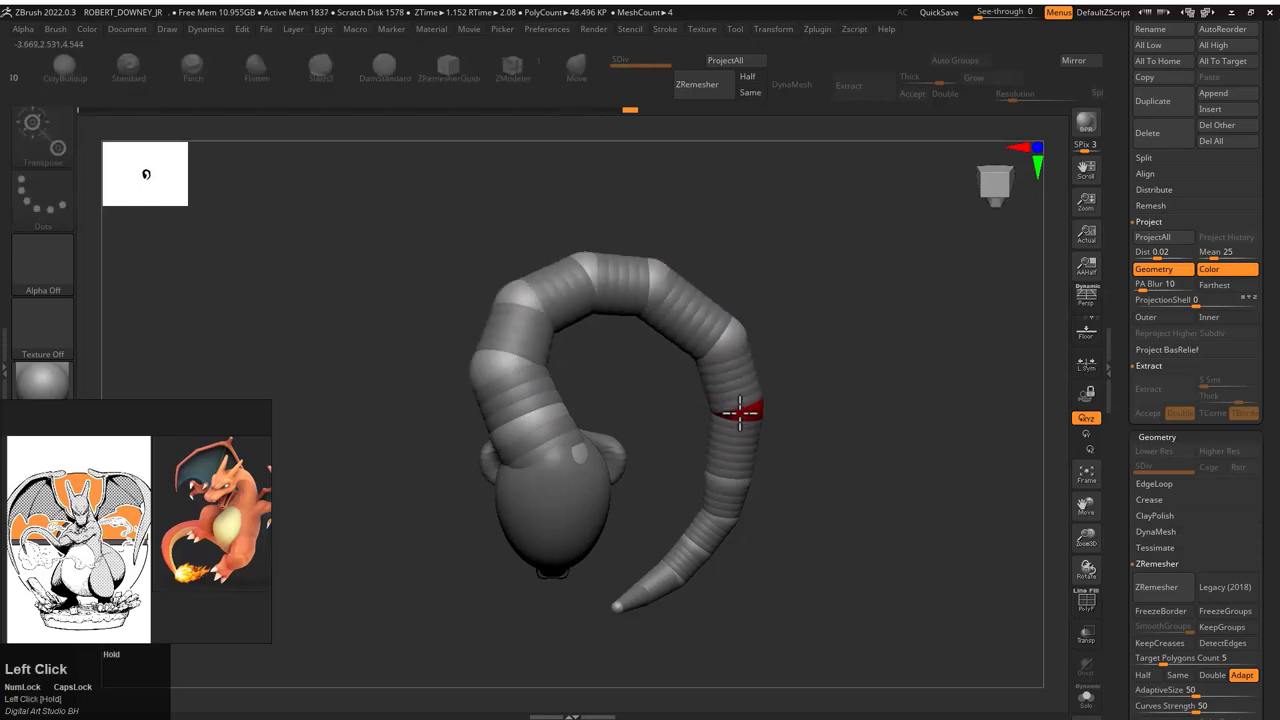
{"action": "mouse_move", "coordinate": [785, 411]}
{"action": "left_mouse_down"}
{"action": "mouse_move", "coordinate": [797, 411]}
{"action": "mouse_move", "coordinate": [700, 491]}
{"action": "mouse_move", "coordinate": [726, 537]}
{"action": "mouse_move", "coordinate": [695, 337]}
{"action": "mouse_move", "coordinate": [774, 374]}
{"action": "mouse_move", "coordinate": [798, 500]}
{"action": "left_mouse_up"}
{"action": "key", "text": "q"}
{"action": "key", "text": "w"}
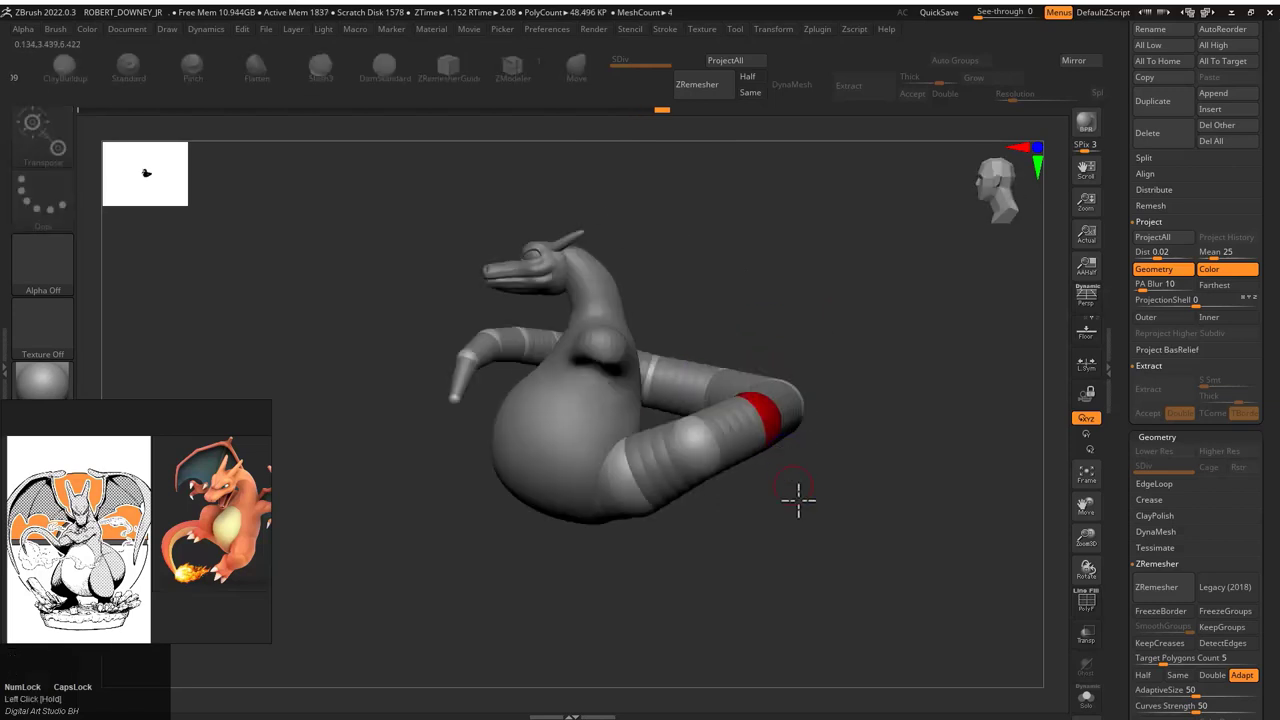
{"action": "left_click_drag", "start_coordinate": [835, 460], "coordinate": [794, 363]}
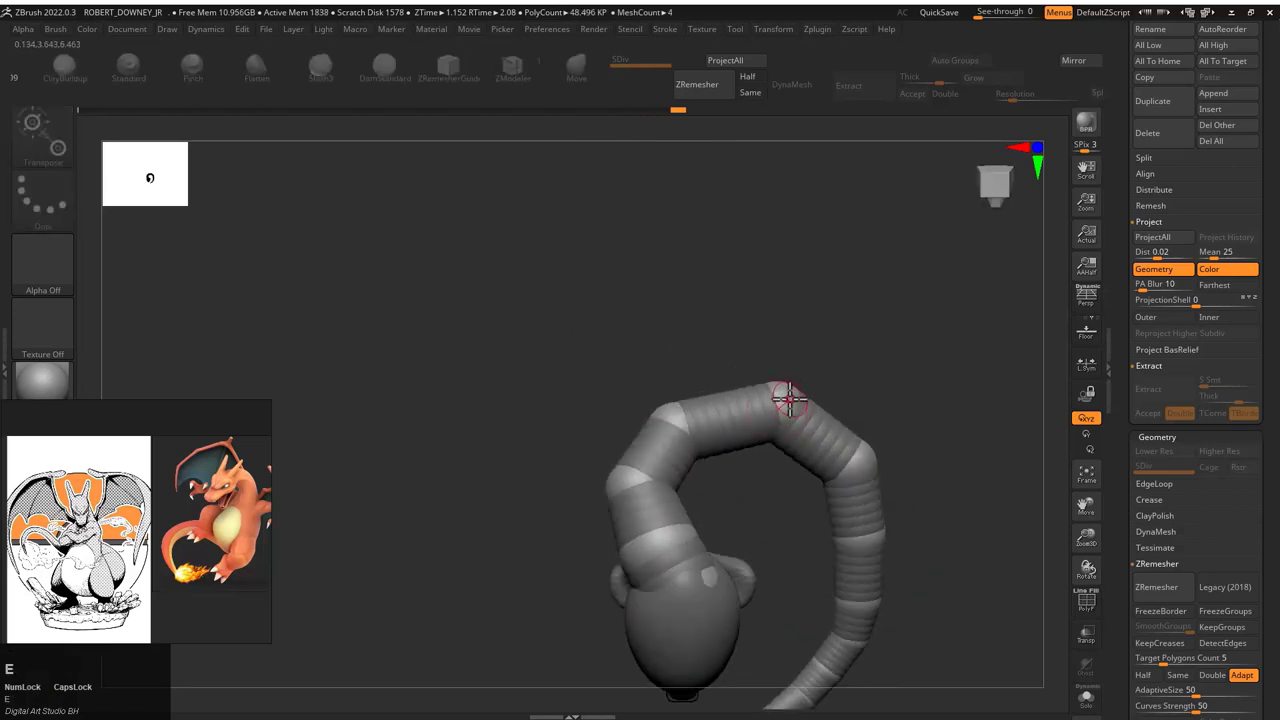
{"action": "key", "text": "ctrl+z"}
{"action": "left_click_drag", "start_coordinate": [778, 588], "coordinate": [637, 451]}
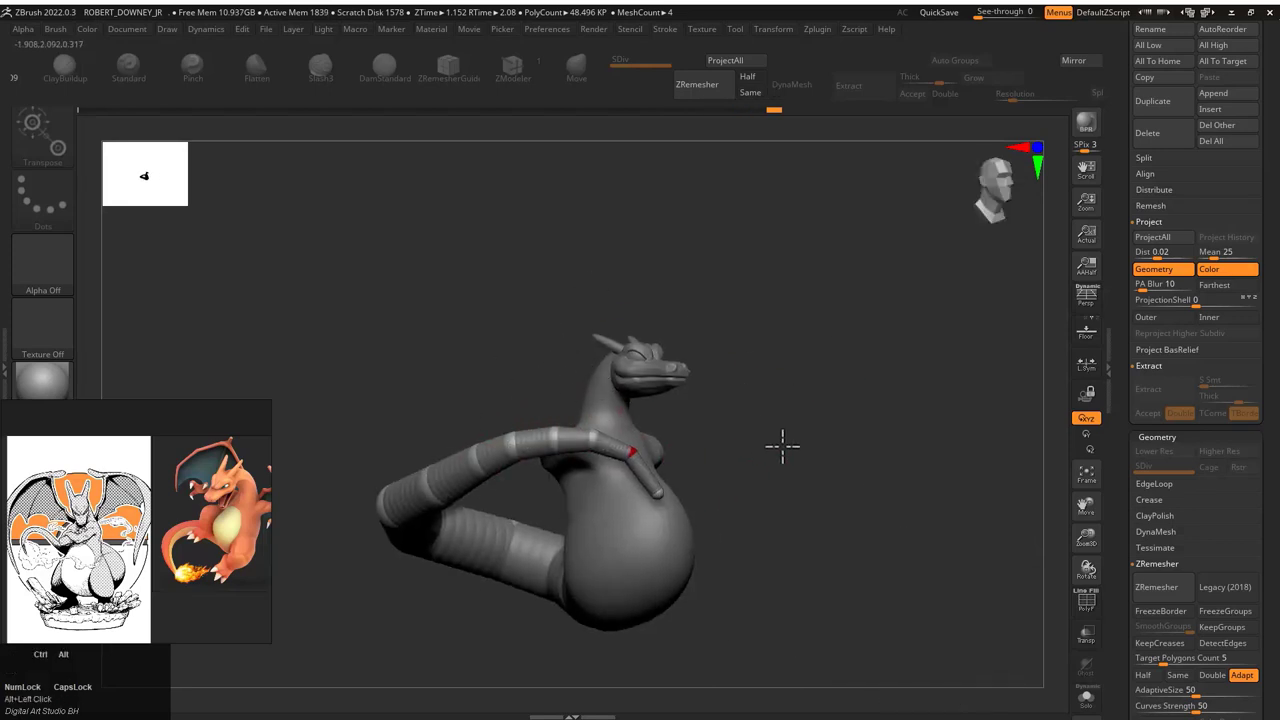
{"action": "left_click_drag", "start_coordinate": [782, 446], "coordinate": [797, 366]}
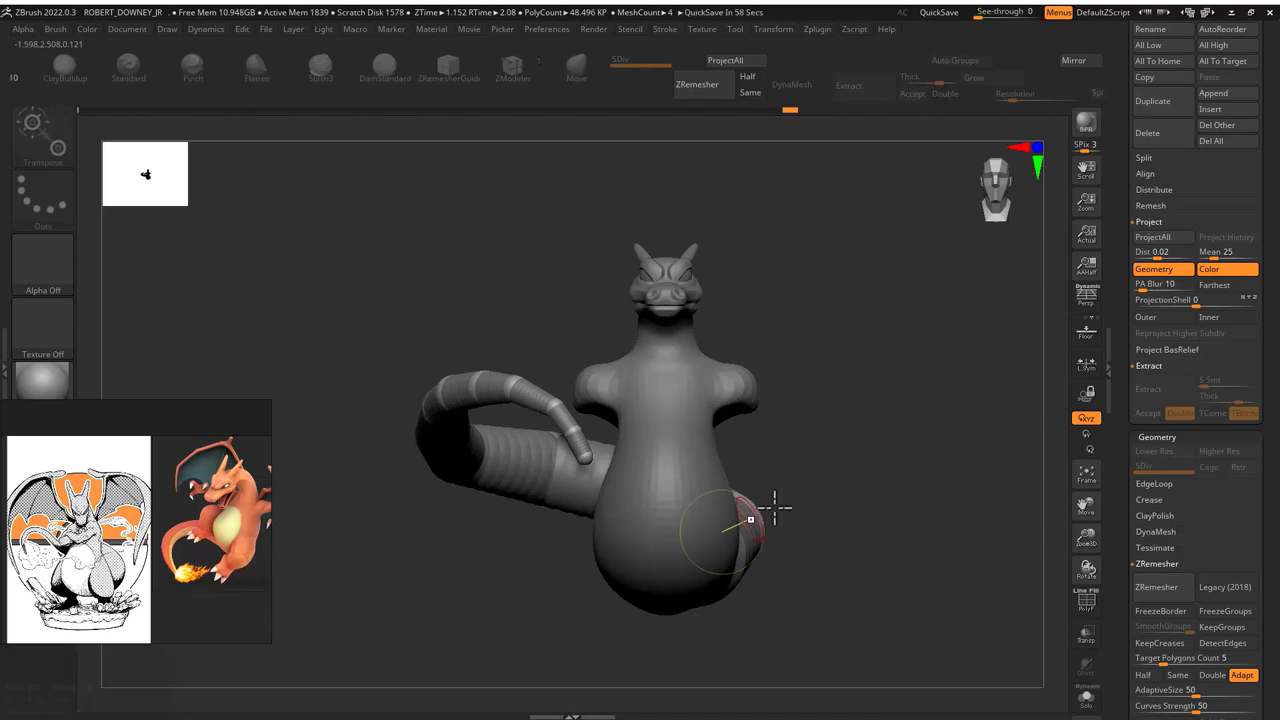
Step: Subdivide the long tail segments with more ZSpheres and curl the tapering tip inward toward the front of the body
{"action": "left_click_drag", "start_coordinate": [774, 508], "coordinate": [746, 406]}
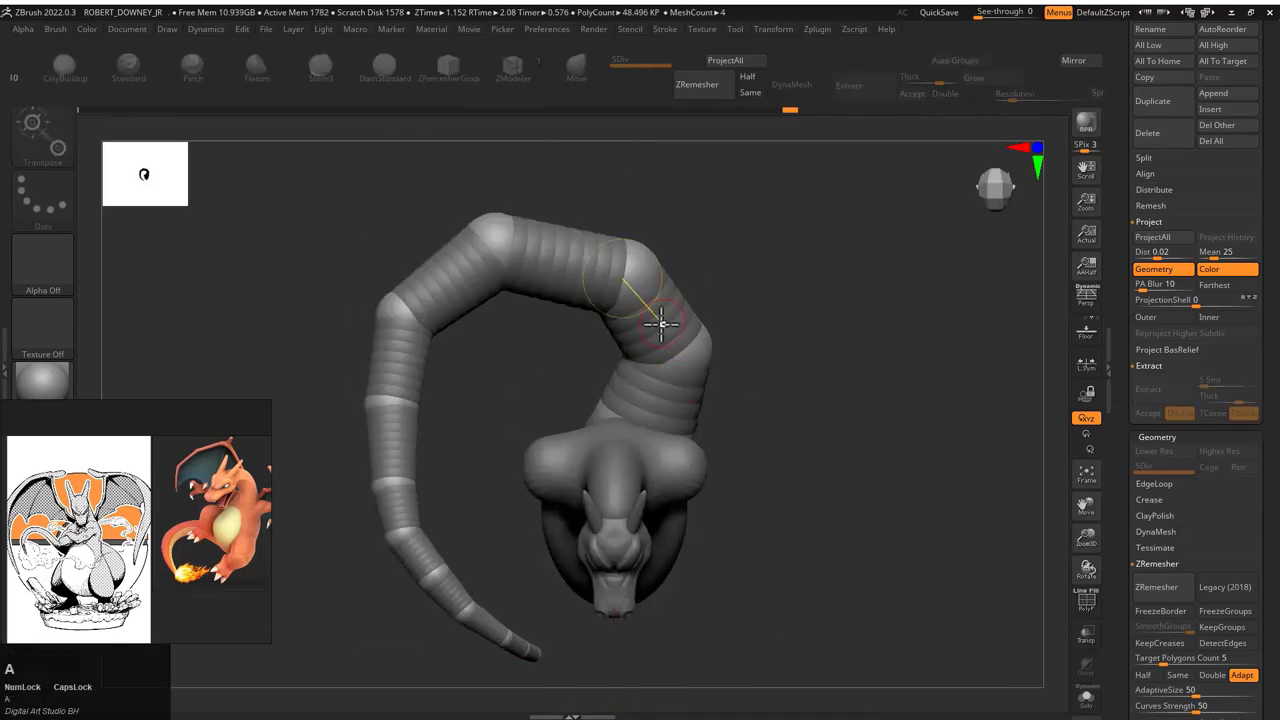
{"action": "left_click_drag", "start_coordinate": [660, 322], "coordinate": [574, 243]}
{"action": "left_click_drag", "start_coordinate": [459, 272], "coordinate": [358, 416]}
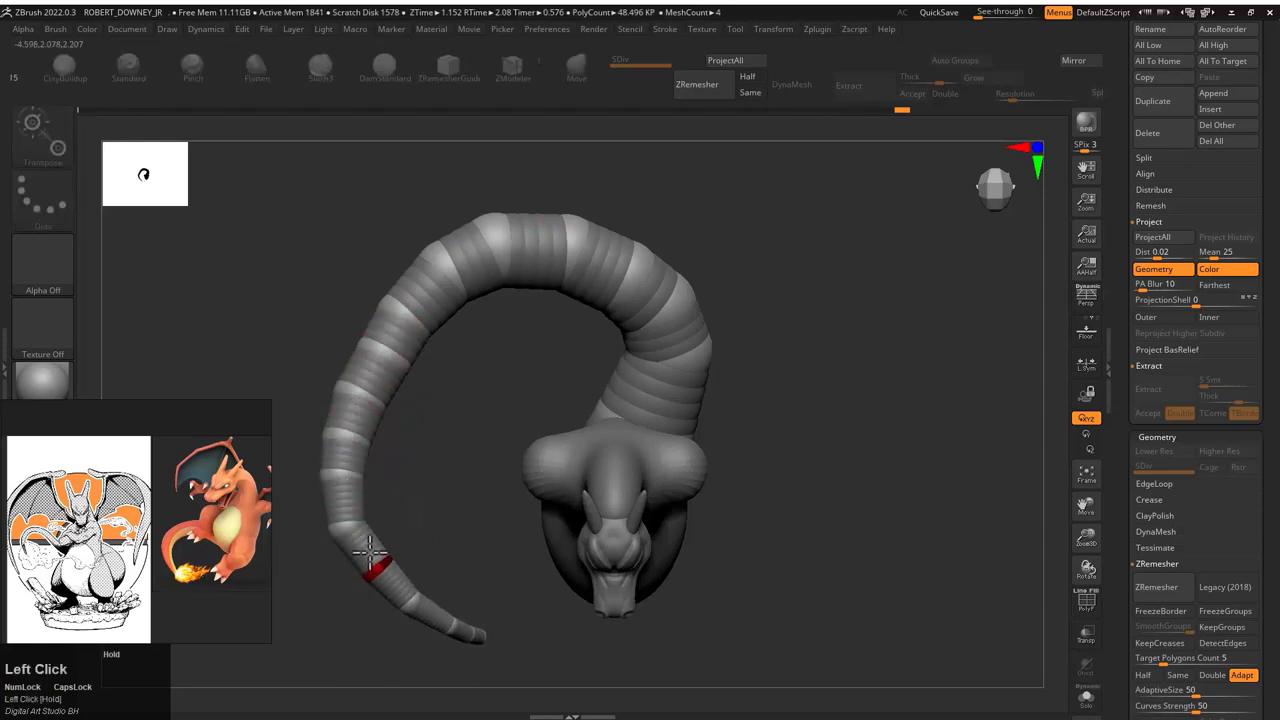
{"action": "left_click_drag", "start_coordinate": [440, 604], "coordinate": [534, 352]}
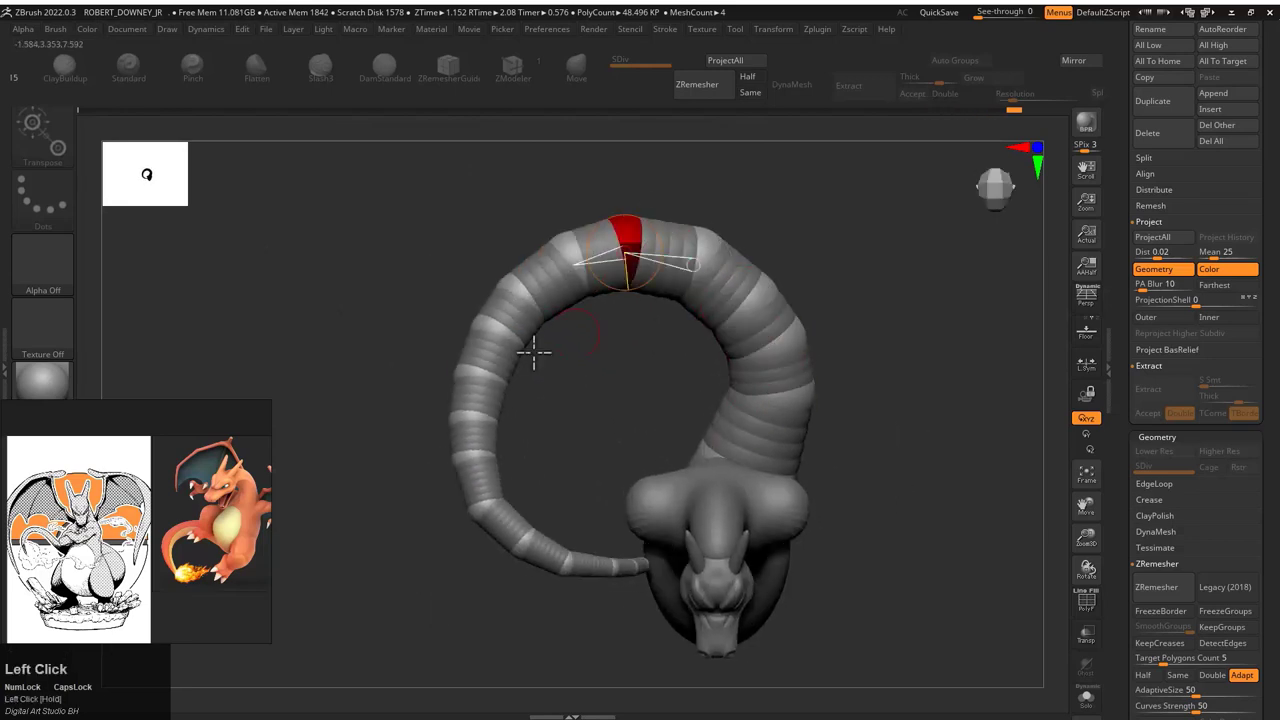
{"action": "left_click_drag", "start_coordinate": [565, 596], "coordinate": [632, 420]}
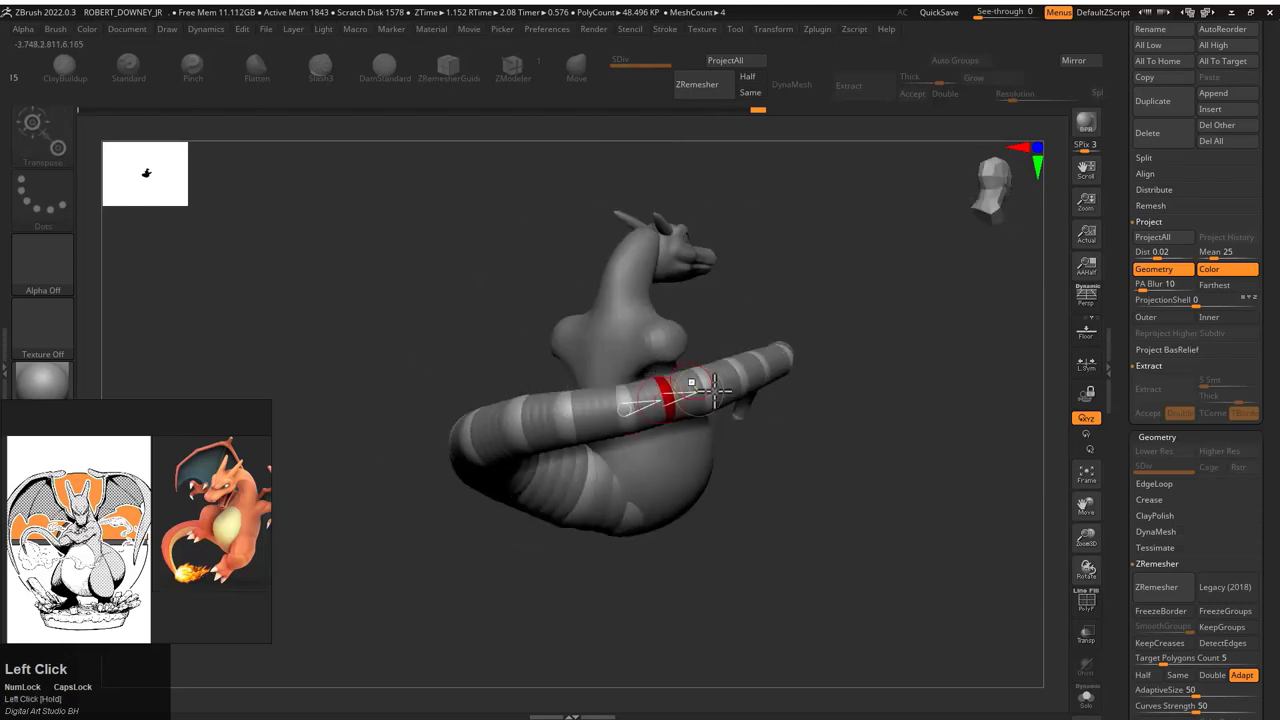
{"action": "left_click_drag", "start_coordinate": [714, 390], "coordinate": [597, 421]}
{"action": "left_click_drag", "start_coordinate": [687, 405], "coordinate": [770, 333]}
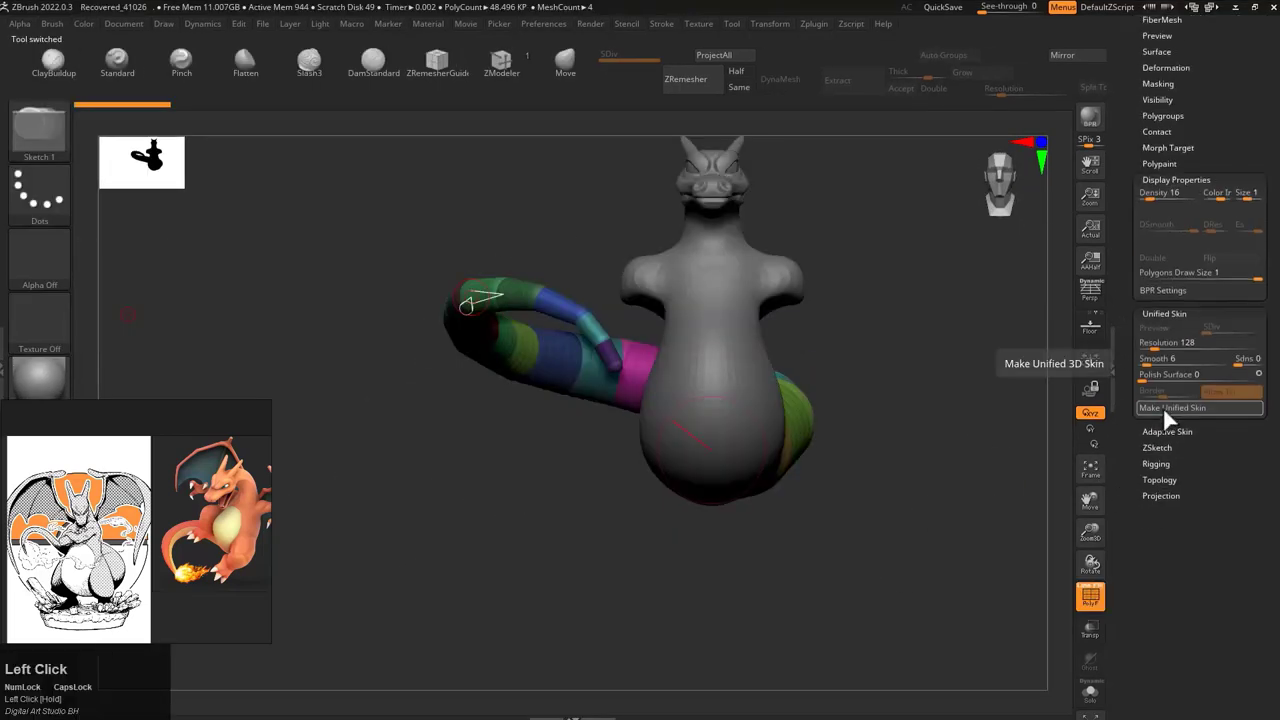
Step: Try to convert the ZSphere tail into a mesh with a unified skin at resolution 224
{"action": "left_click", "coordinate": [1165, 408]}
{"action": "left_click", "coordinate": [1160, 154]}
{"action": "left_click", "coordinate": [1222, 212]}
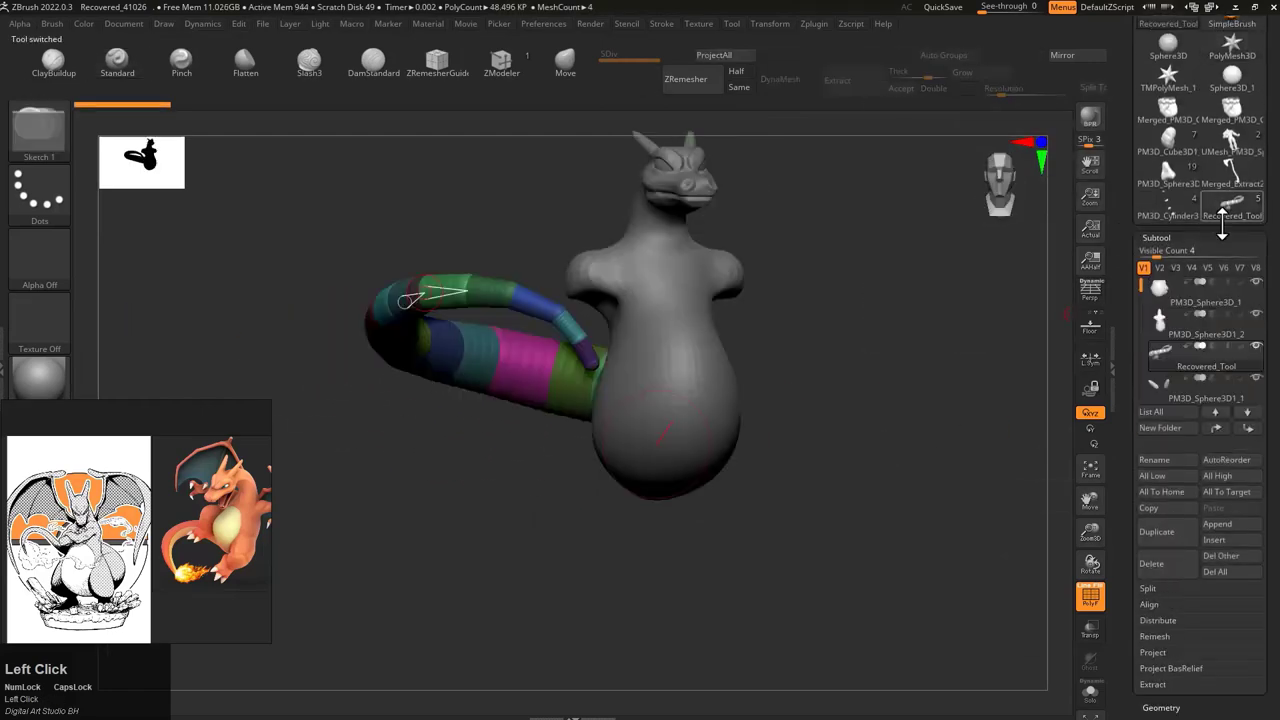
{"action": "left_click_drag", "start_coordinate": [1222, 232], "coordinate": [1162, 402]}
{"action": "left_click", "coordinate": [1172, 423]}
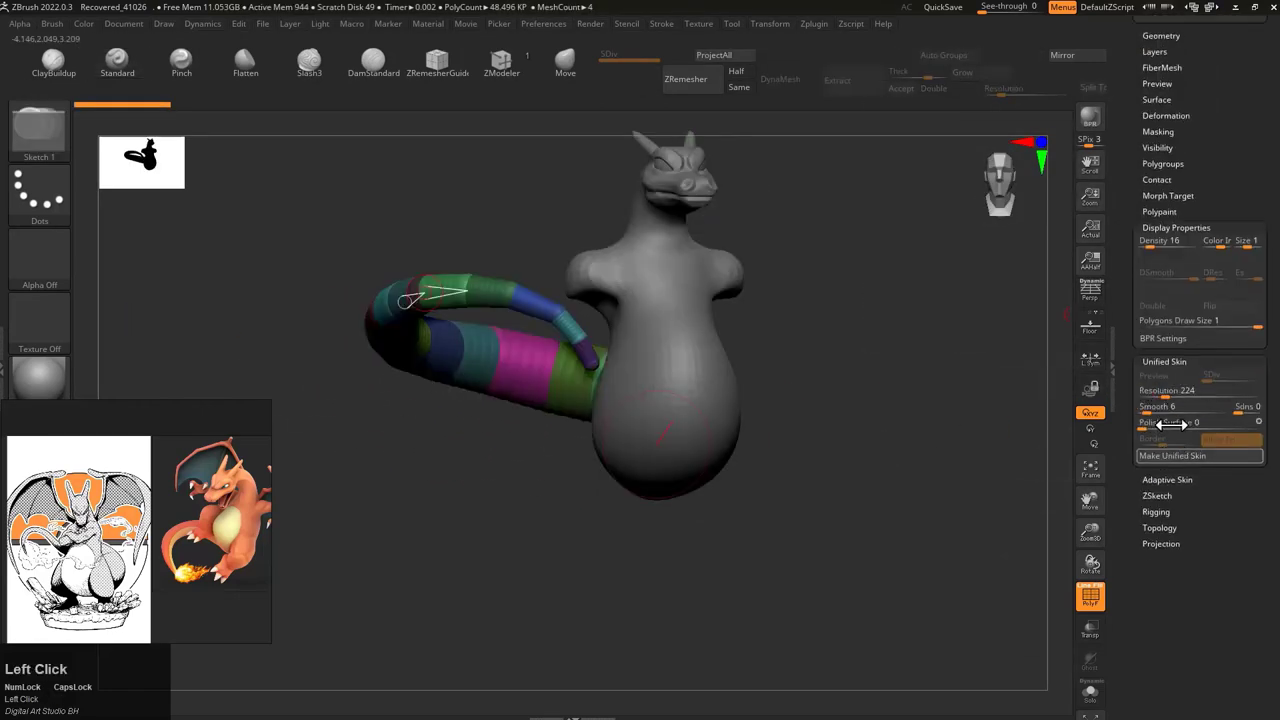
{"action": "left_click", "coordinate": [1160, 22]}
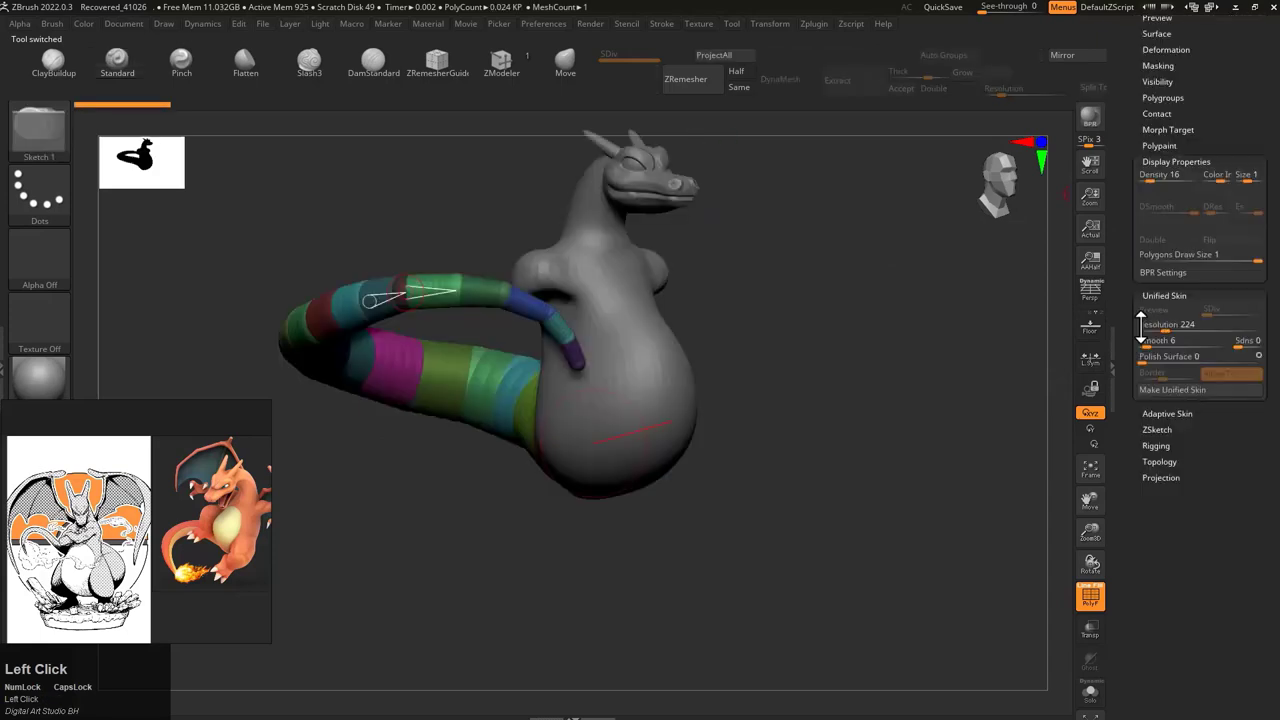
{"action": "left_click_drag", "start_coordinate": [1181, 432], "coordinate": [1192, 480]}
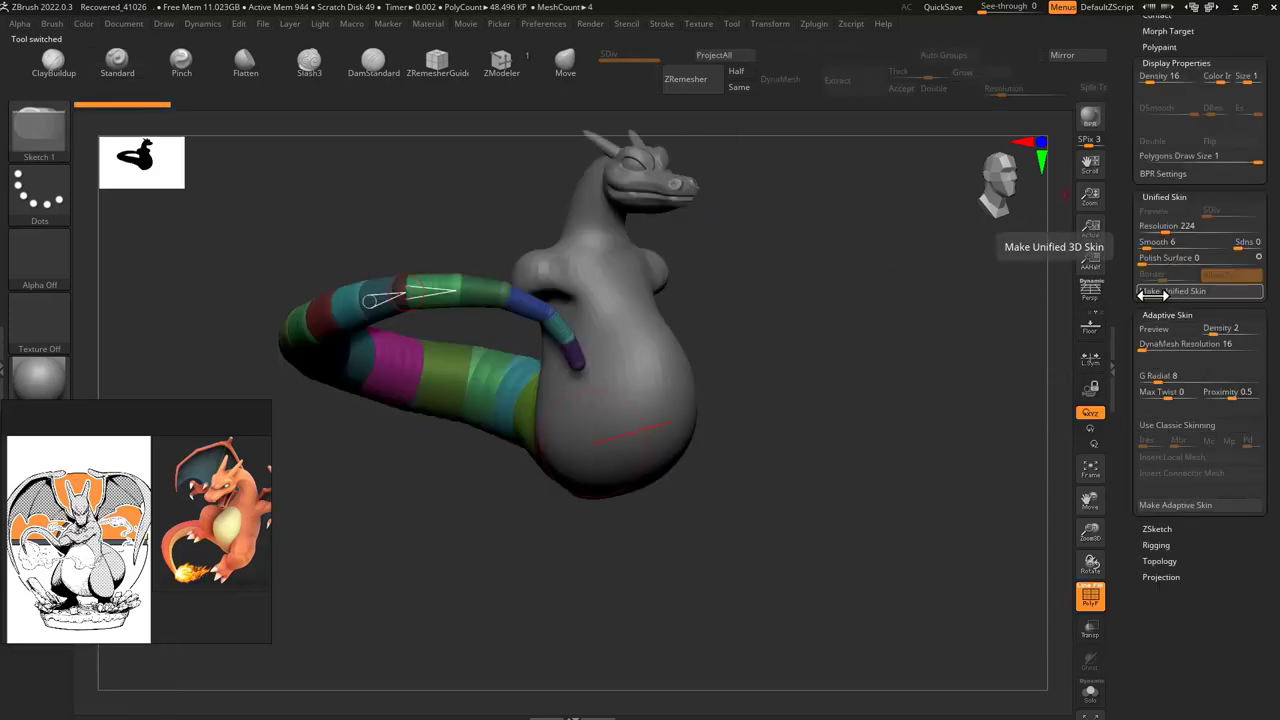
{"action": "left_click_drag", "start_coordinate": [1181, 175], "coordinate": [1176, 88]}
Step: Convert the tail's skin preview to a PolyMesh3D and insert it into the character as a subtool in place of the ZSphere tail
{"action": "left_click_drag", "start_coordinate": [760, 380], "coordinate": [820, 371]}
{"action": "key", "text": "a"}
{"action": "left_click", "coordinate": [1136, 430]}
{"action": "left_click", "coordinate": [1130, 430]}
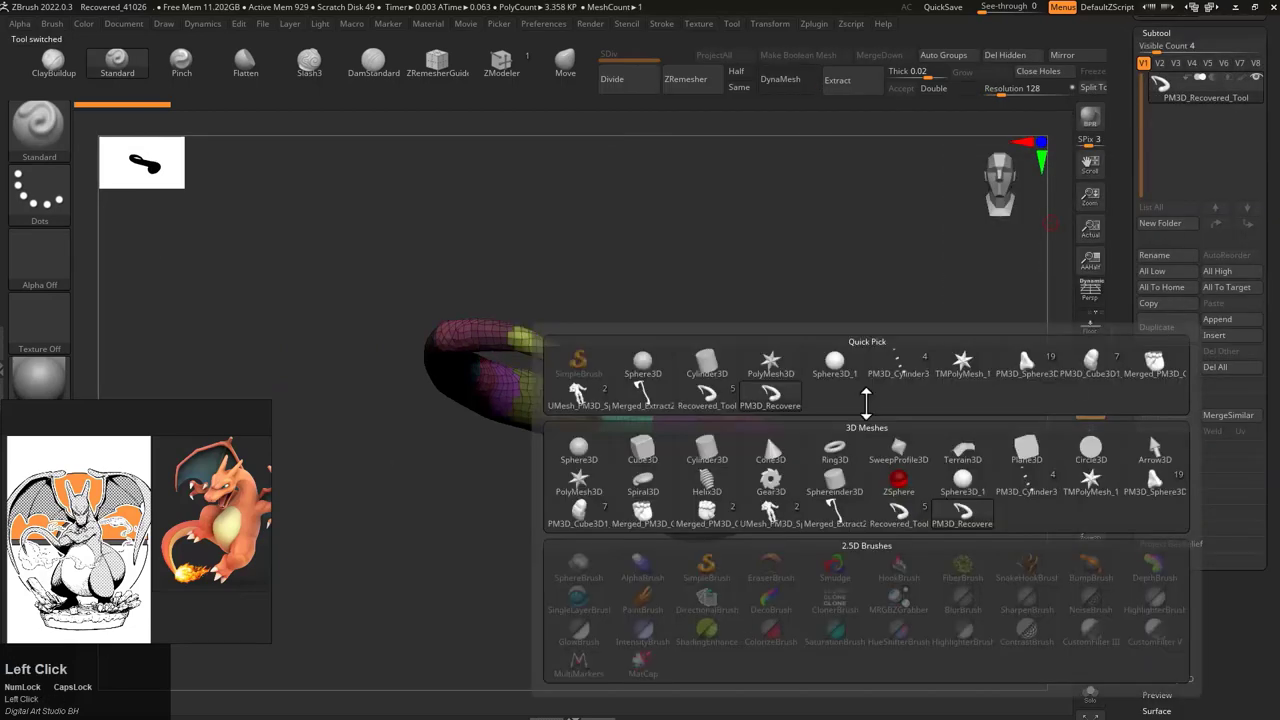
{"action": "left_click", "coordinate": [863, 400]}
{"action": "left_click", "coordinate": [765, 420]}
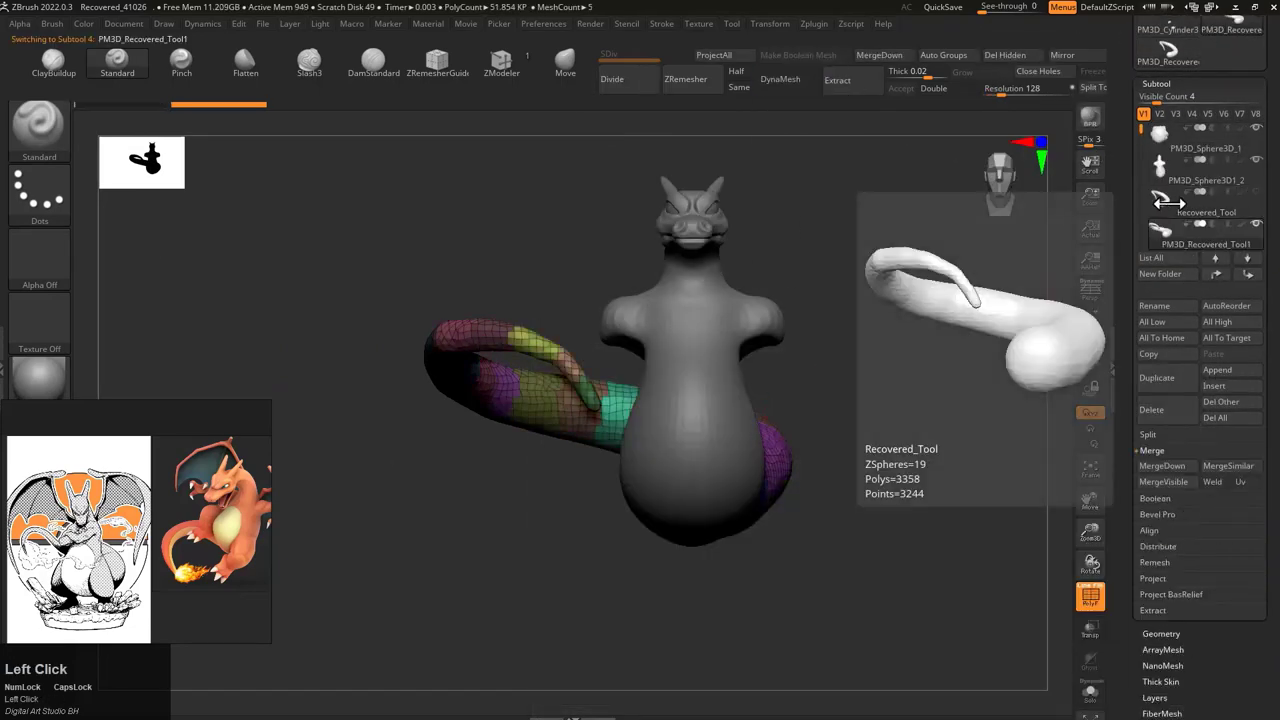
{"action": "key", "text": "a"}
{"action": "left_click_drag", "start_coordinate": [1000, 420], "coordinate": [871, 360]}
Step: Select the head subtool and rotate it so the snout tilts down toward the chest
{"action": "left_click", "coordinate": [780, 225], "text": "alt"}
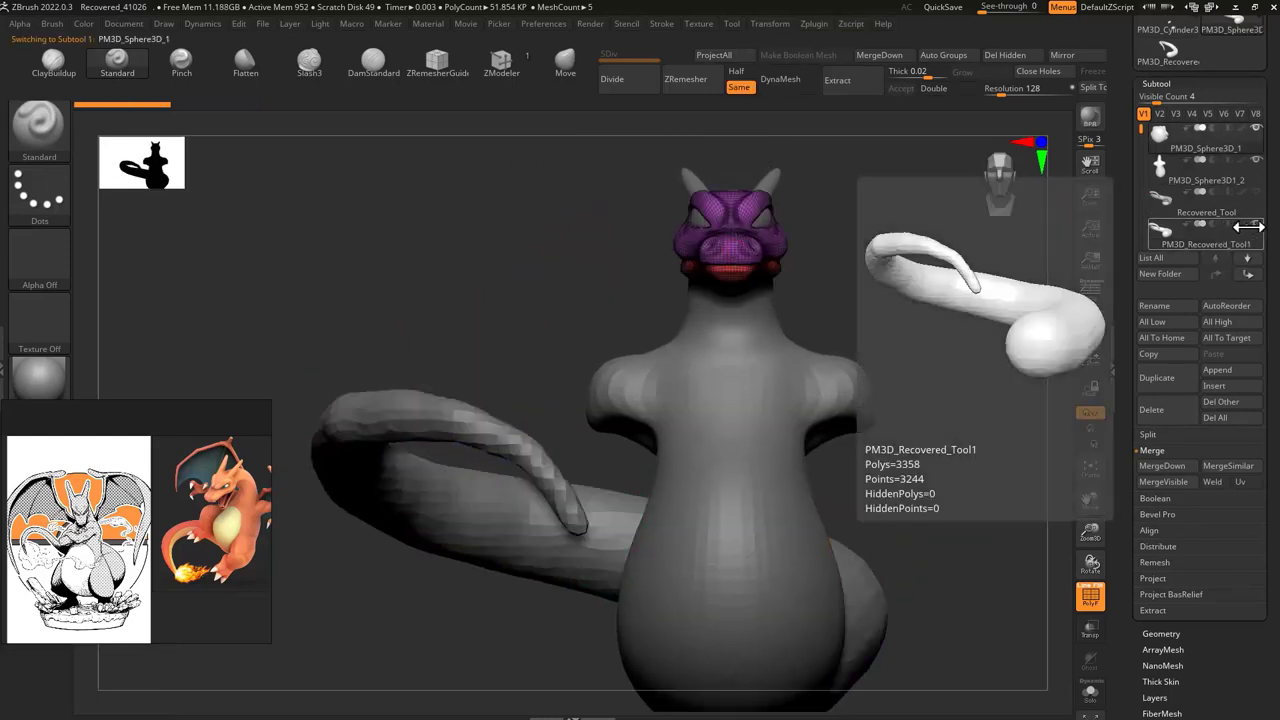
{"action": "key", "text": "w"}
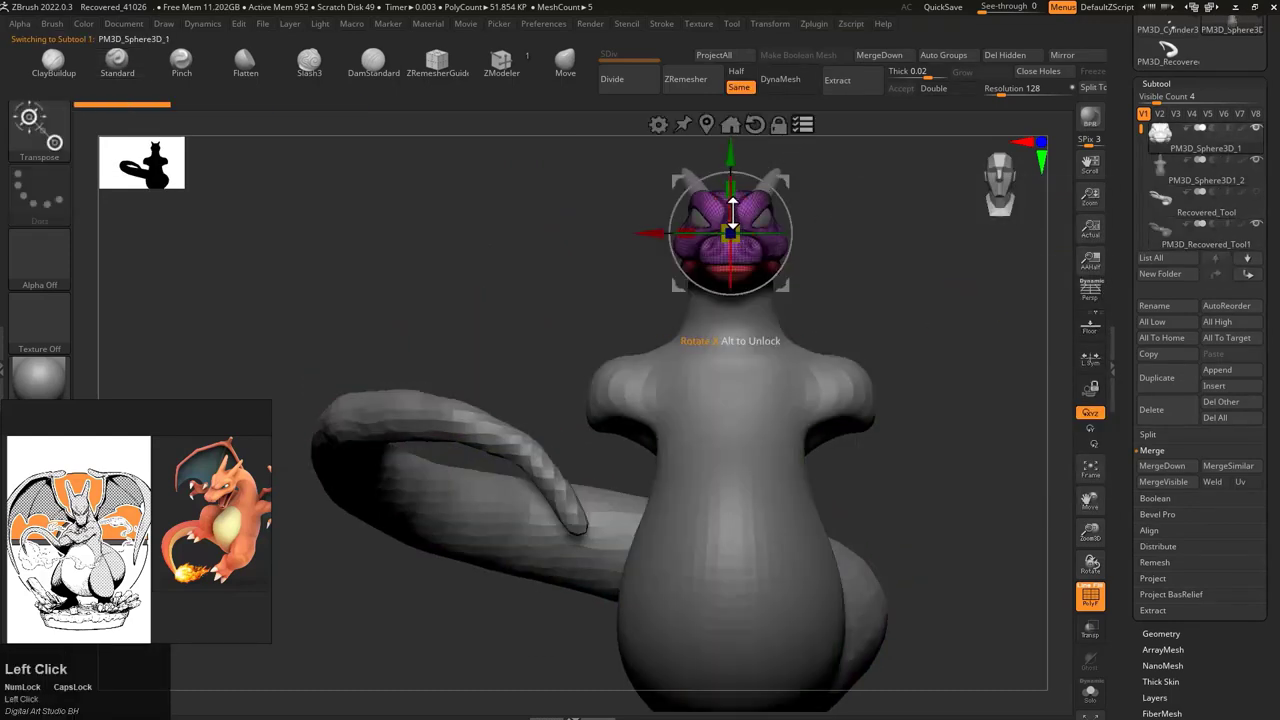
{"action": "left_click_drag", "start_coordinate": [733, 205], "coordinate": [375, 193]}
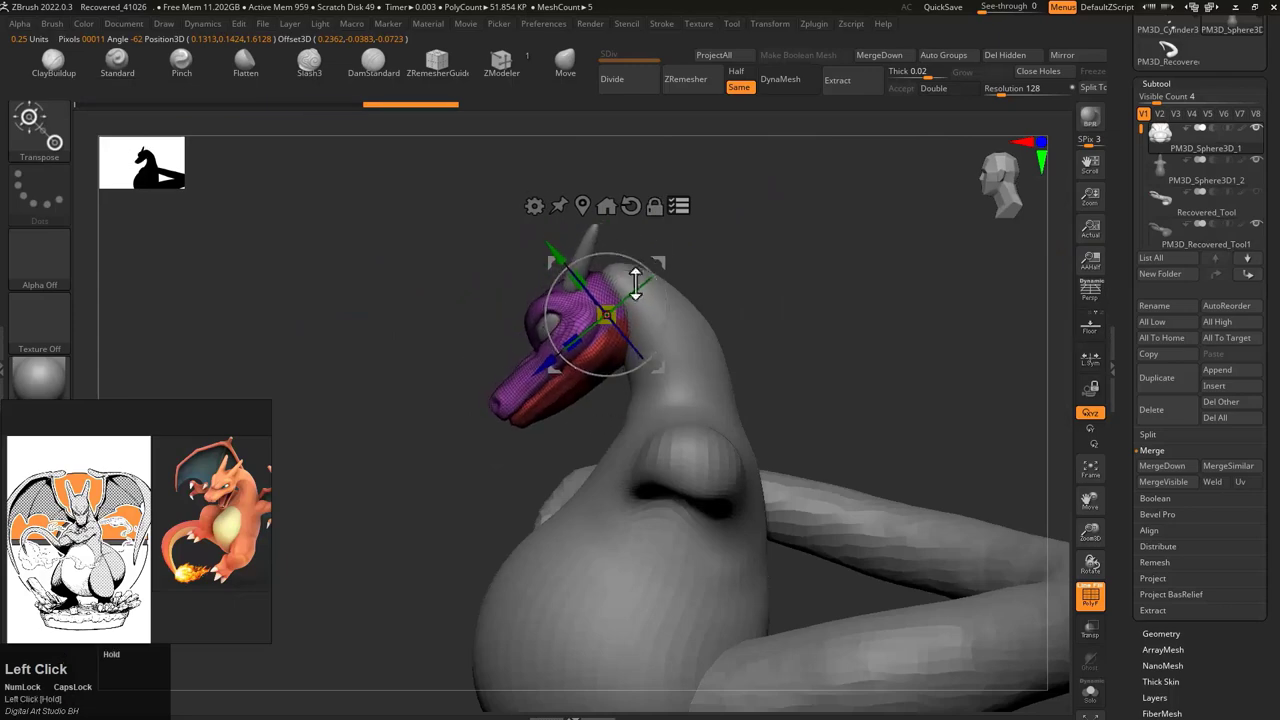
{"action": "left_click_drag", "start_coordinate": [635, 285], "coordinate": [640, 245]}
{"action": "left_click_drag", "start_coordinate": [760, 300], "coordinate": [559, 222]}
Step: Add a sphere subtool and position it just below one shoulder as the base for an arm
{"action": "left_click", "coordinate": [803, 349], "text": "alt"}
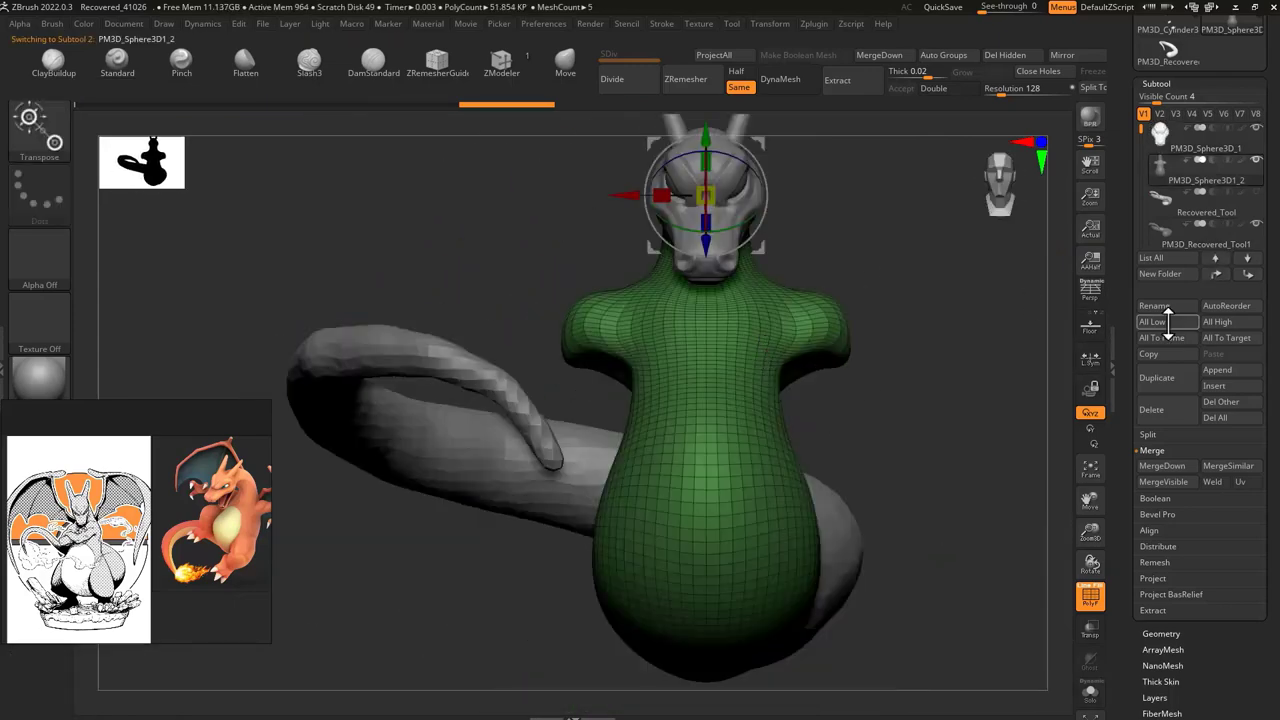
{"action": "left_click_drag", "start_coordinate": [1000, 290], "coordinate": [843, 366]}
{"action": "left_click", "coordinate": [843, 366], "text": "alt"}
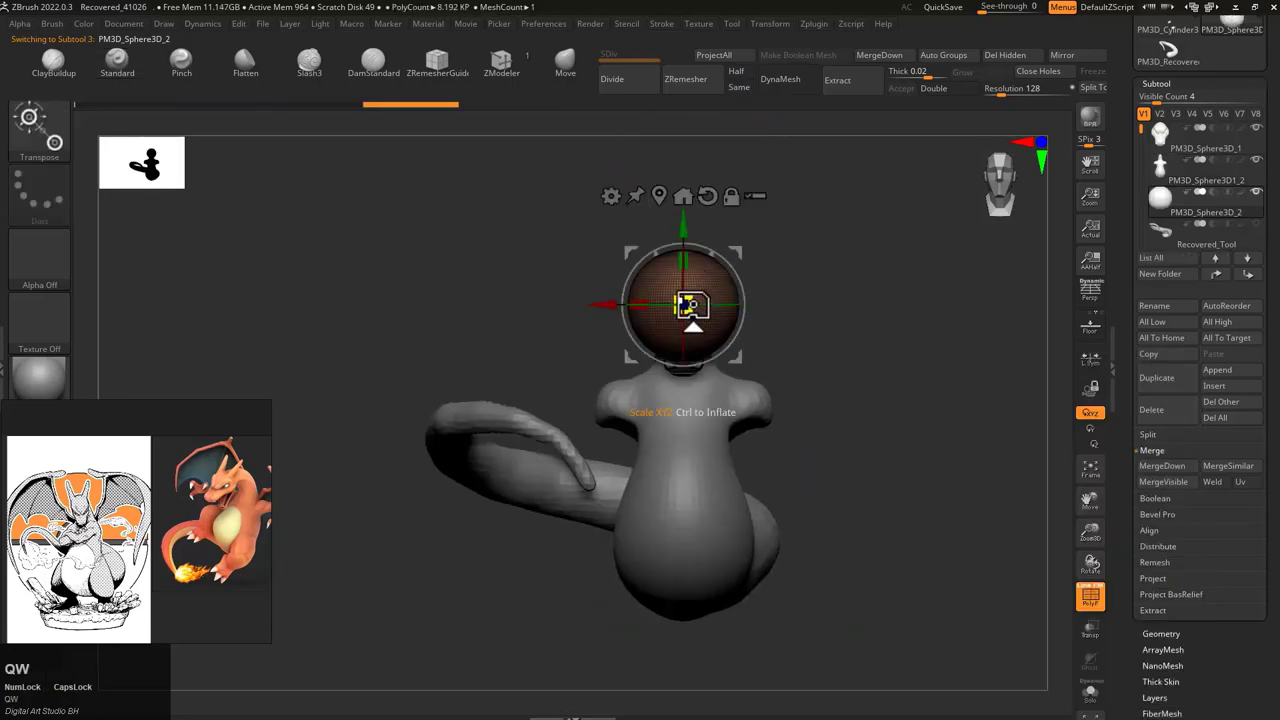
{"action": "left_click_drag", "start_coordinate": [755, 440], "coordinate": [843, 420], "text": "shift"}
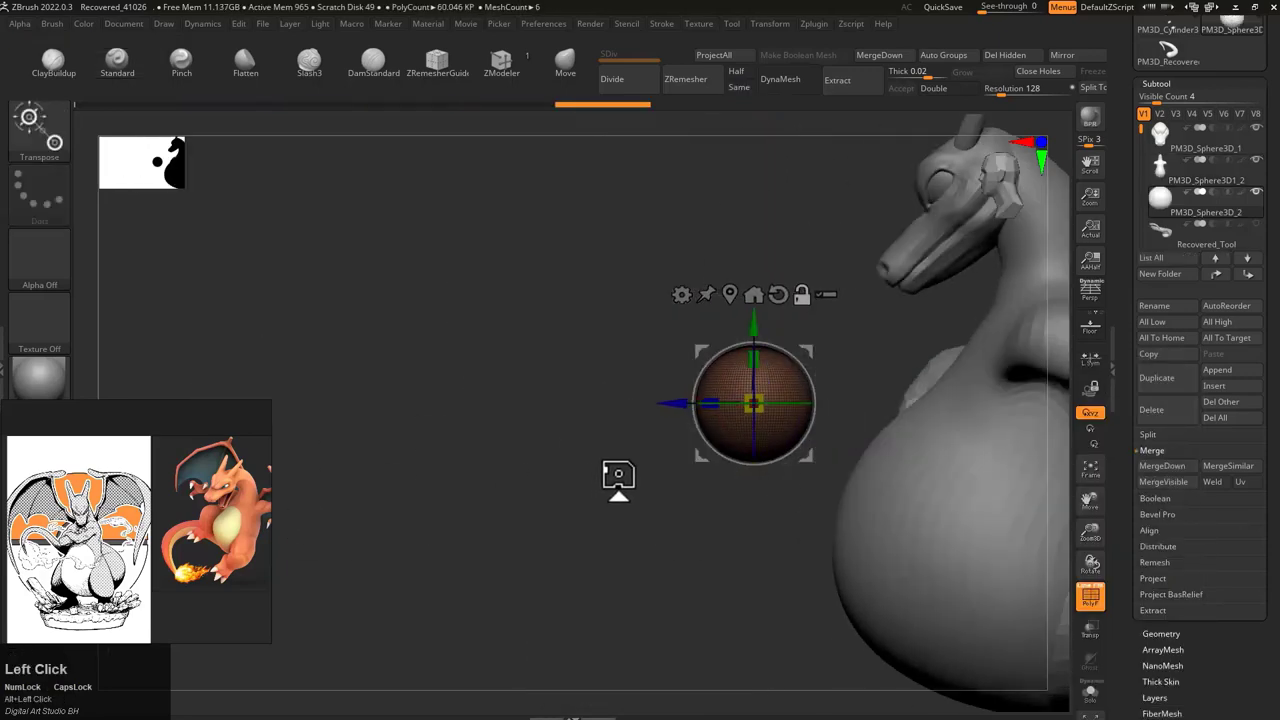
{"action": "left_click_drag", "start_coordinate": [618, 478], "coordinate": [440, 370]}
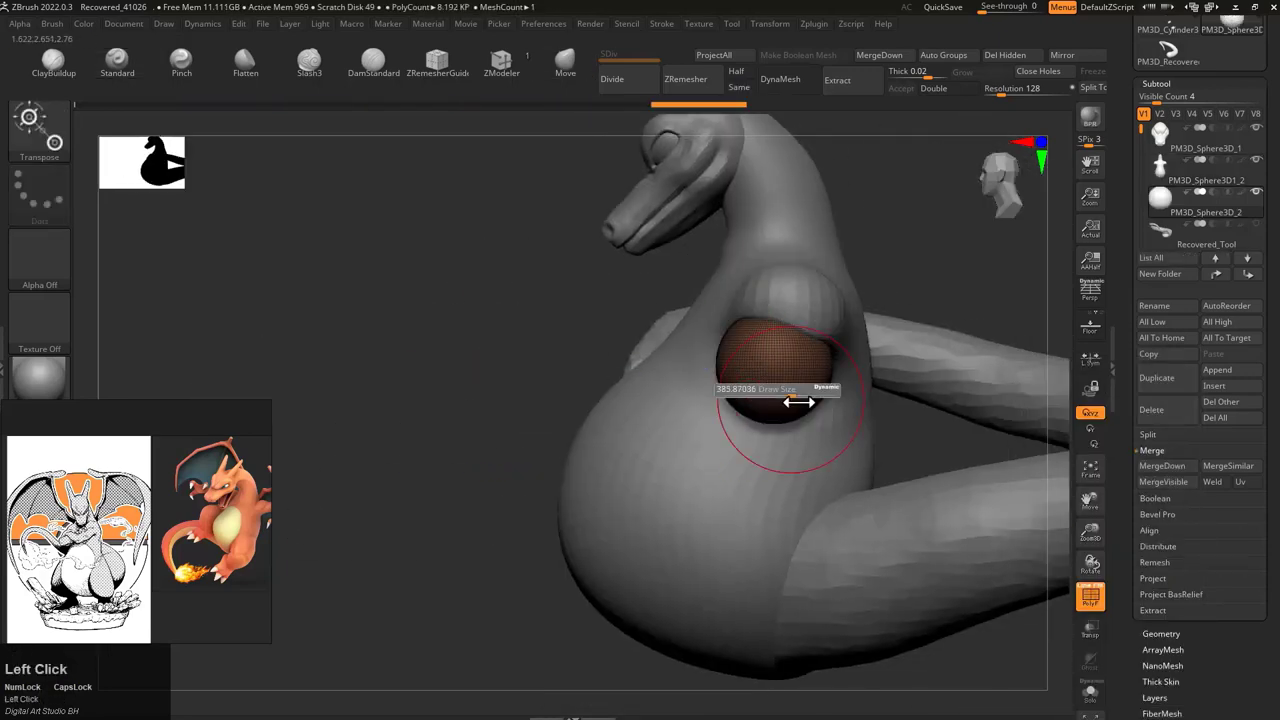
Step: Pull the sphere across the chest with the Move brush into a folded arm and smooth its surface
{"action": "mouse_move", "coordinate": [676, 405]}
{"action": "left_mouse_down"}
{"action": "mouse_move", "coordinate": [557, 371]}
{"action": "mouse_move", "coordinate": [740, 389]}
{"action": "mouse_move", "coordinate": [719, 428]}
{"action": "mouse_move", "coordinate": [676, 370]}
{"action": "mouse_move", "coordinate": [624, 385]}
{"action": "mouse_move", "coordinate": [786, 429]}
{"action": "mouse_move", "coordinate": [617, 411]}
{"action": "mouse_move", "coordinate": [723, 360]}
{"action": "mouse_move", "coordinate": [553, 326]}
{"action": "mouse_move", "coordinate": [655, 327]}
{"action": "left_mouse_up"}
{"action": "key", "text": "space"}
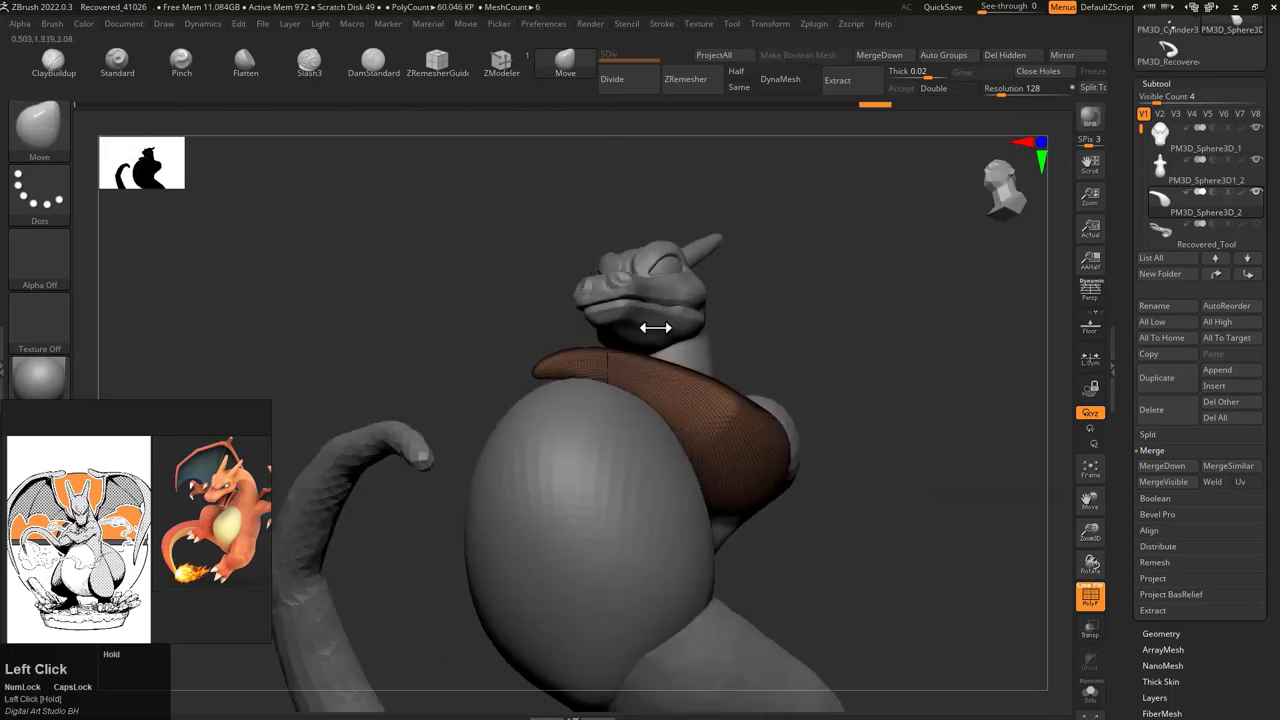
{"action": "mouse_move", "coordinate": [526, 370]}
{"action": "left_mouse_down", "text": "shift"}
{"action": "mouse_move", "coordinate": [763, 340]}
{"action": "mouse_move", "coordinate": [474, 396]}
{"action": "left_mouse_up", "text": "shift"}
{"action": "left_click_drag", "start_coordinate": [602, 433], "coordinate": [599, 402]}
Step: ZRemesh the arm with the Same option, then smooth and bend it into an upper arm, elbow and forearm
{"action": "left_click", "coordinate": [1216, 634]}
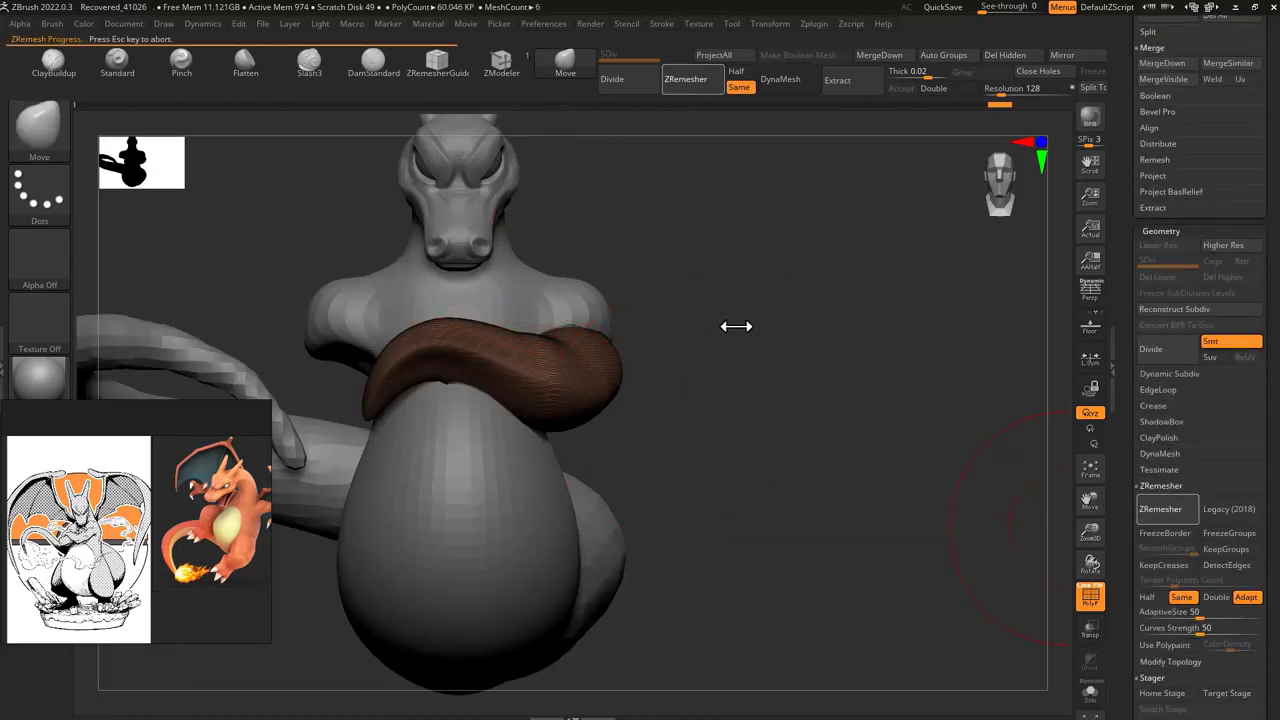
{"action": "left_click_drag", "start_coordinate": [715, 350], "coordinate": [665, 372]}
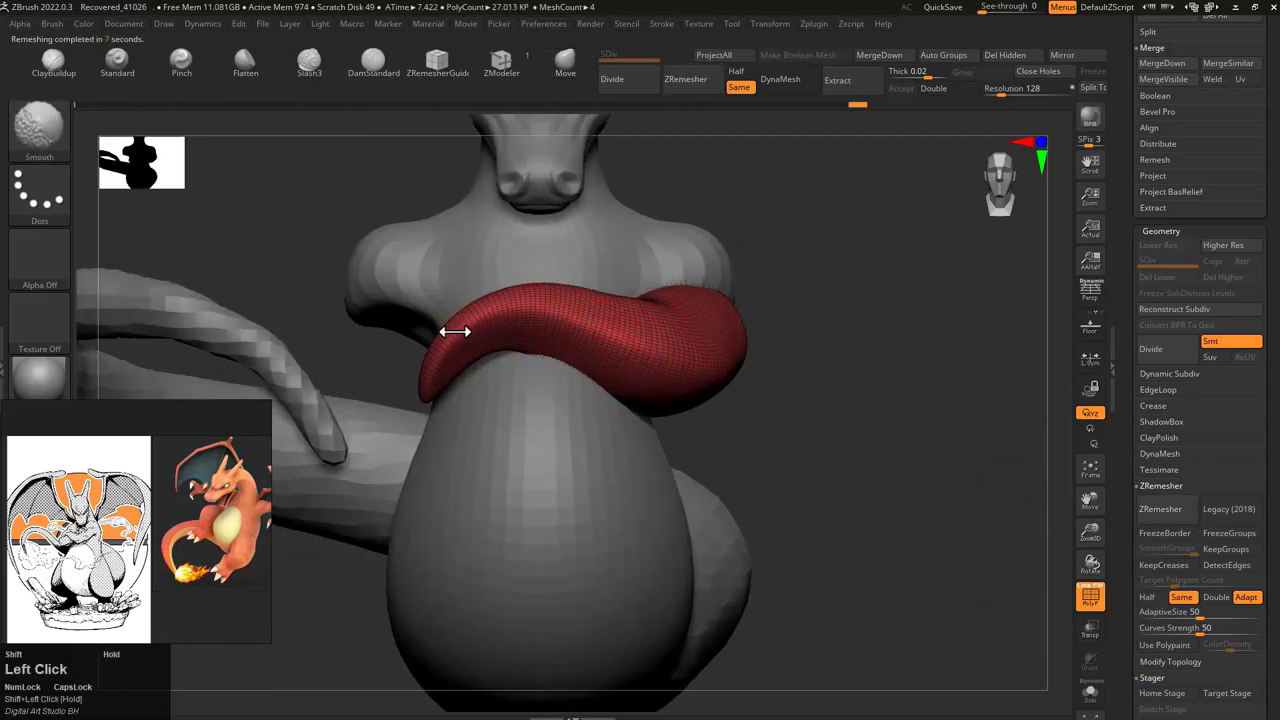
{"action": "left_click_drag", "start_coordinate": [455, 331], "coordinate": [541, 360]}
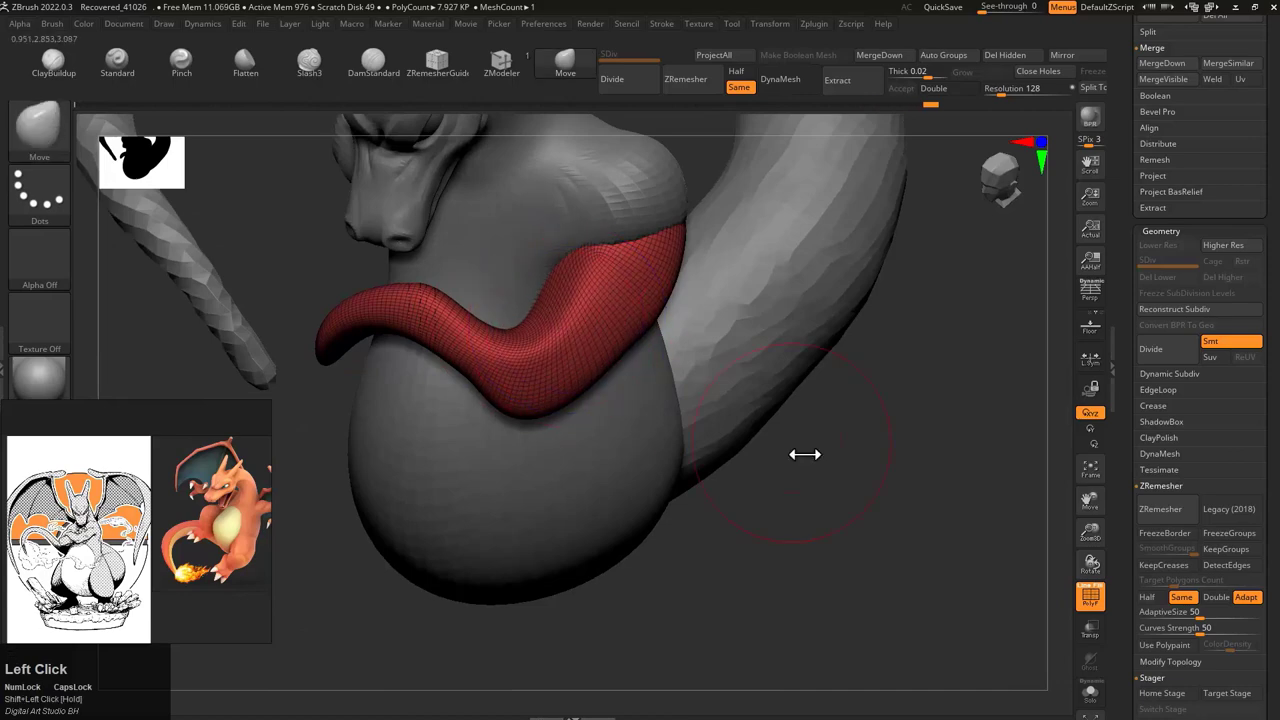
{"action": "left_click_drag", "start_coordinate": [805, 454], "coordinate": [709, 397]}
Step: Duplicate and mirror the arm to the opposite shoulder, and hide the tail subtool
{"action": "left_click", "coordinate": [534, 209]}
{"action": "left_click", "coordinate": [609, 337]}
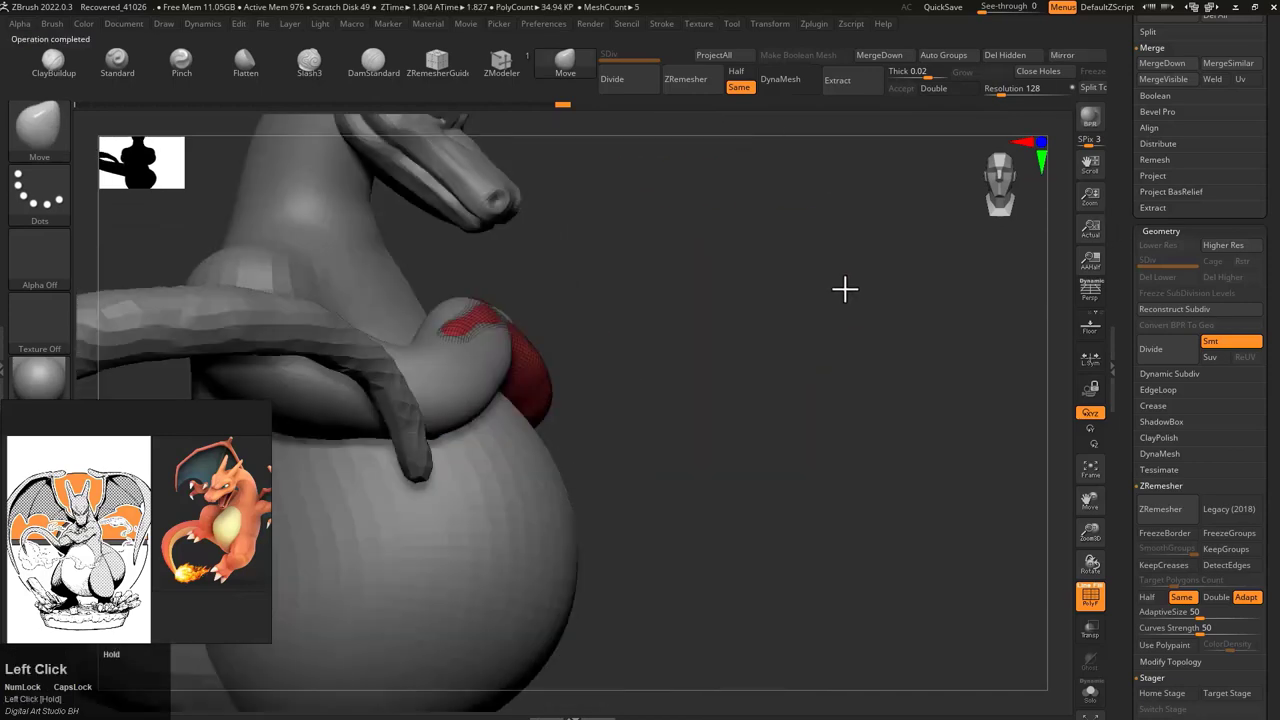
{"action": "left_click_drag", "start_coordinate": [845, 289], "coordinate": [740, 271]}
{"action": "scroll", "coordinate": [1138, 133], "scroll_direction": "up", "scroll_amount": 5}
Step: Reshape the mirrored arm with the Move brush so its forearm tucks under the other in a crossed-arms pose
{"action": "left_click", "coordinate": [383, 302], "text": "alt"}
{"action": "left_click_drag", "start_coordinate": [569, 410], "coordinate": [587, 336]}
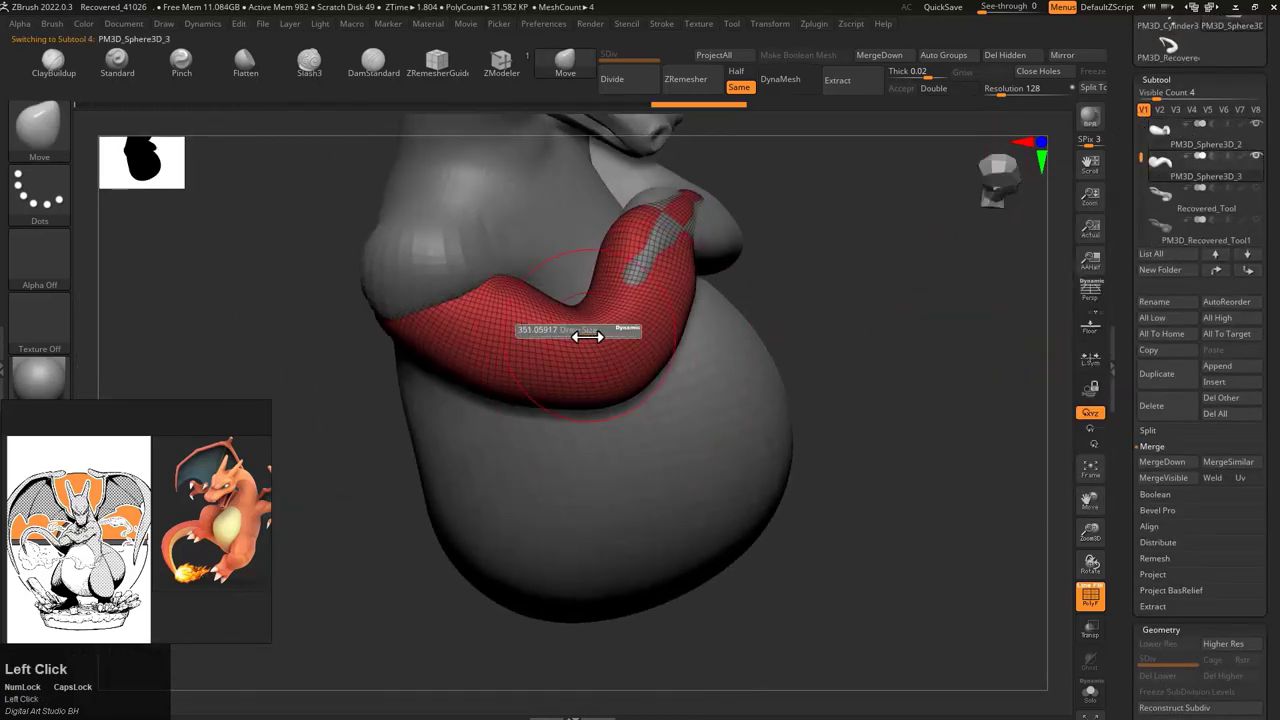
{"action": "left_click_drag", "start_coordinate": [643, 393], "coordinate": [483, 402]}
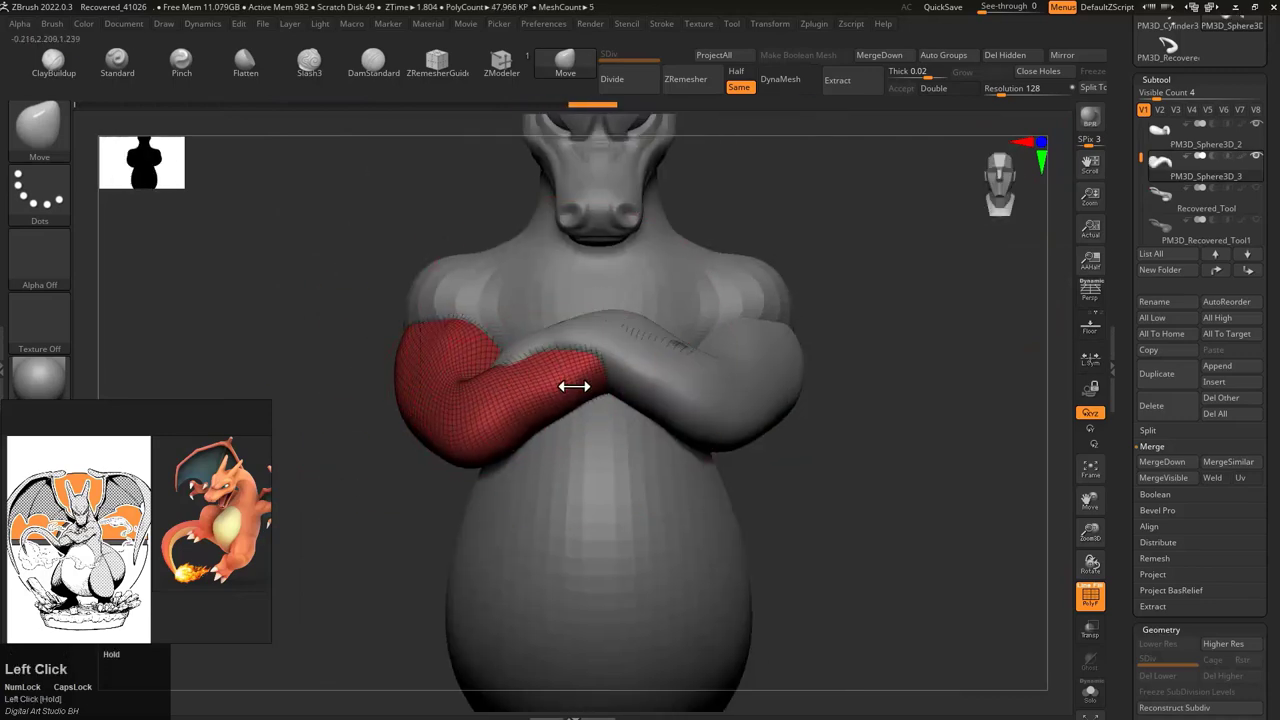
{"action": "mouse_move", "coordinate": [858, 367]}
{"action": "left_mouse_down"}
{"action": "mouse_move", "coordinate": [723, 306]}
{"action": "mouse_move", "coordinate": [980, 337]}
{"action": "mouse_move", "coordinate": [823, 266]}
{"action": "left_mouse_up"}
Step: Lasso-mask the torso's lower part and adjust the unmasked chest and neck area with the transform gizmo
{"action": "left_click", "coordinate": [686, 481], "text": "alt"}
{"action": "left_click_drag", "start_coordinate": [717, 457], "coordinate": [412, 450]}
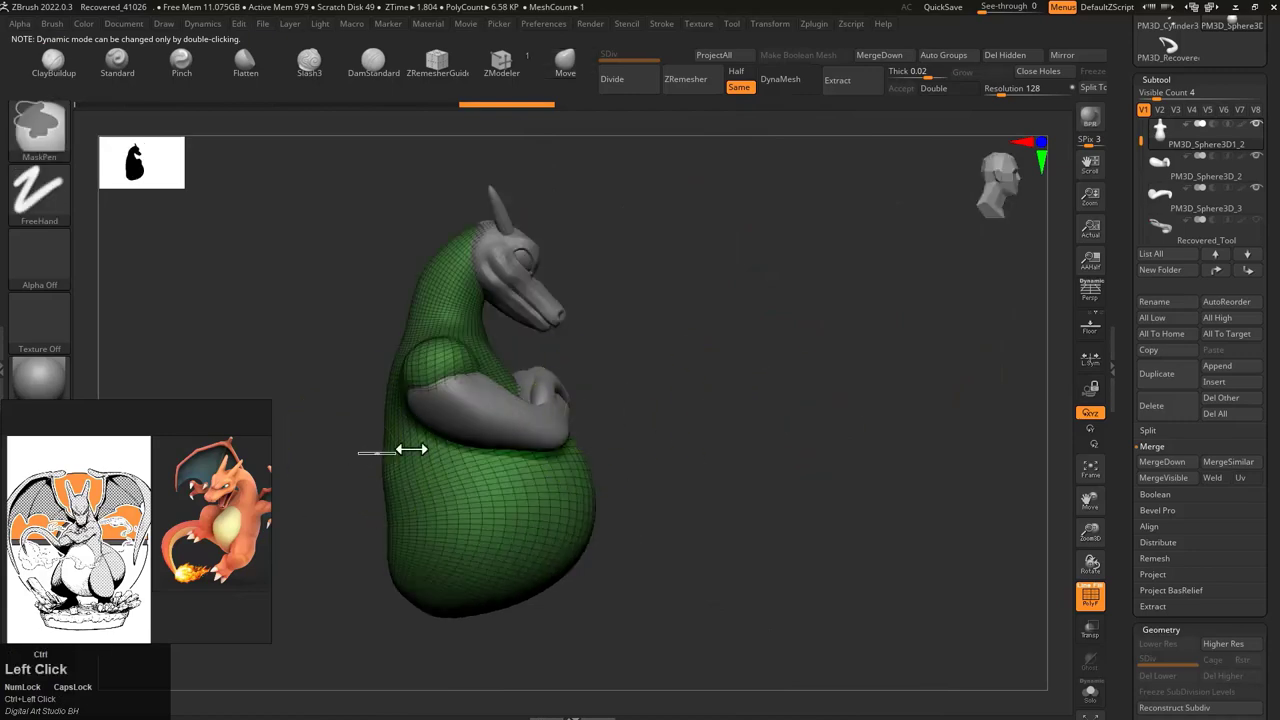
{"action": "left_click", "coordinate": [40, 195]}
{"action": "left_click", "coordinate": [110, 200]}
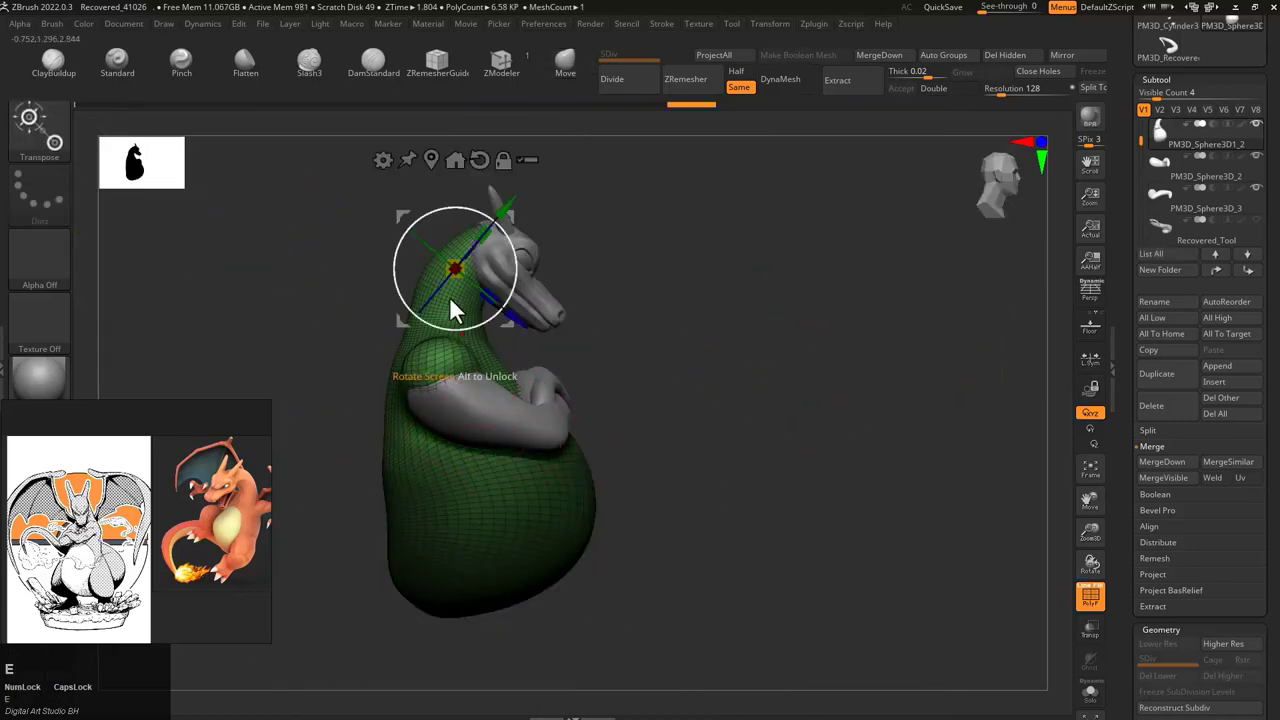
{"action": "left_click_drag", "start_coordinate": [516, 362], "coordinate": [608, 420]}
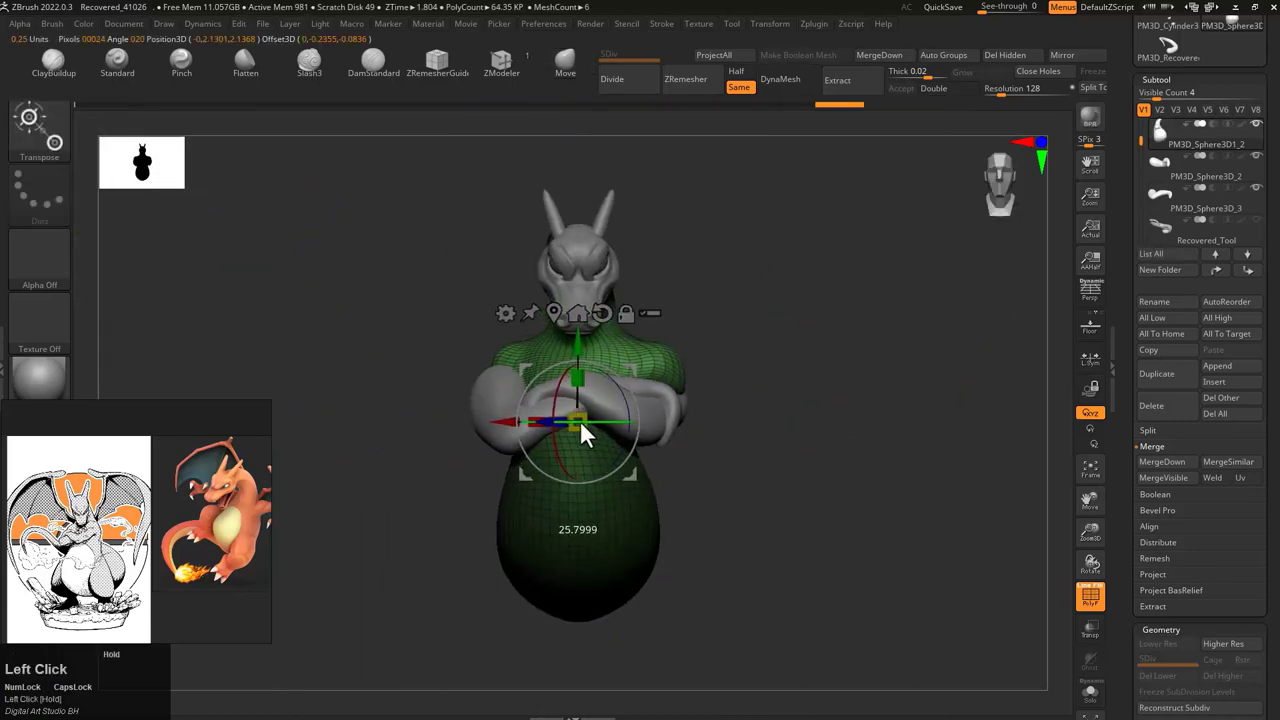
{"action": "key", "text": "q"}
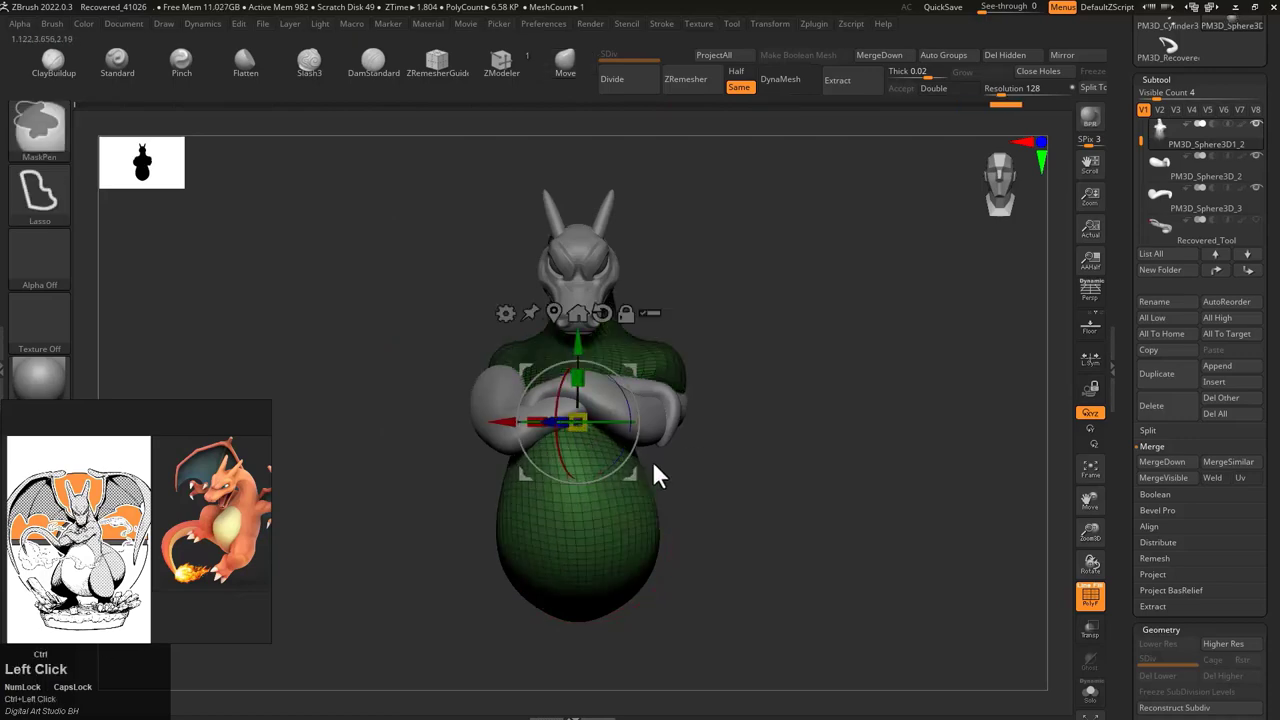
Step: Invert the torso mask and reposition the belly with the transform gizmo to refine the body's proportions
{"action": "mouse_move", "coordinate": [617, 421]}
{"action": "left_mouse_down", "text": "alt"}
{"action": "mouse_move", "coordinate": [770, 437]}
{"action": "mouse_move", "coordinate": [509, 465]}
{"action": "left_mouse_up", "text": "alt"}
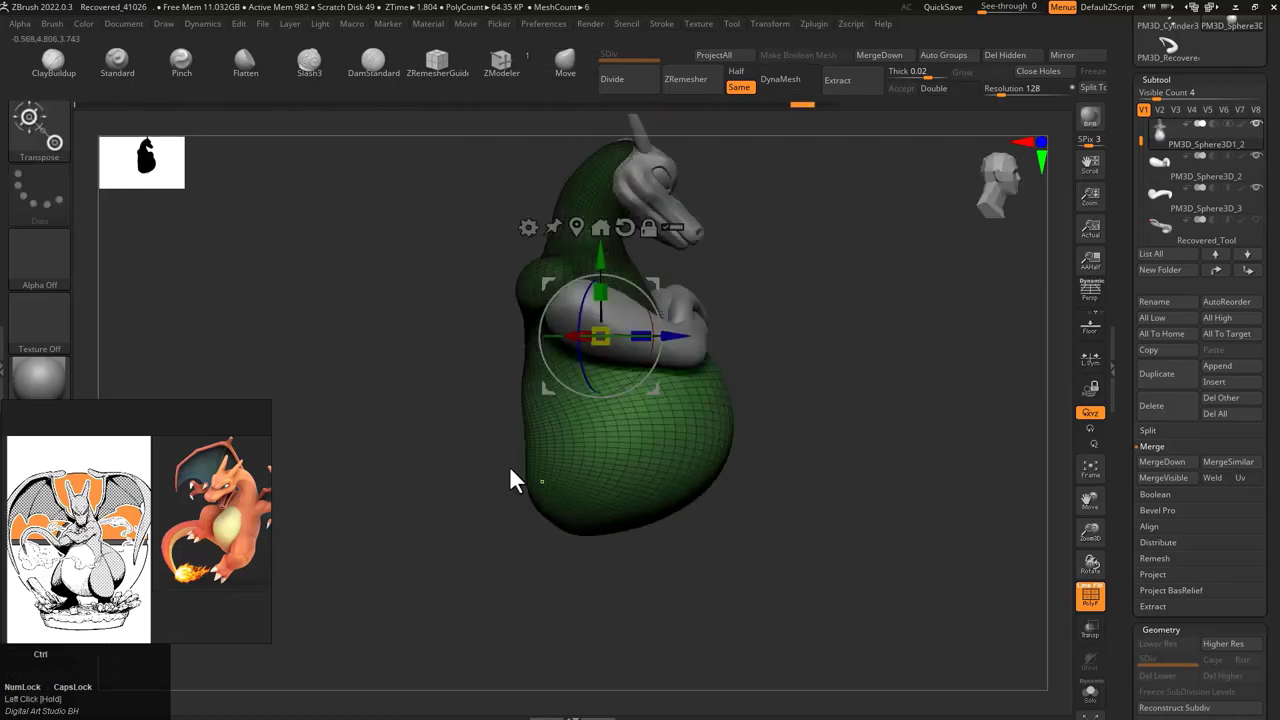
{"action": "mouse_move", "coordinate": [644, 454]}
{"action": "left_mouse_down"}
{"action": "mouse_move", "coordinate": [800, 263]}
{"action": "mouse_move", "coordinate": [639, 301]}
{"action": "mouse_move", "coordinate": [771, 351]}
{"action": "mouse_move", "coordinate": [650, 351]}
{"action": "mouse_move", "coordinate": [654, 319]}
{"action": "mouse_move", "coordinate": [838, 337]}
{"action": "left_mouse_up"}
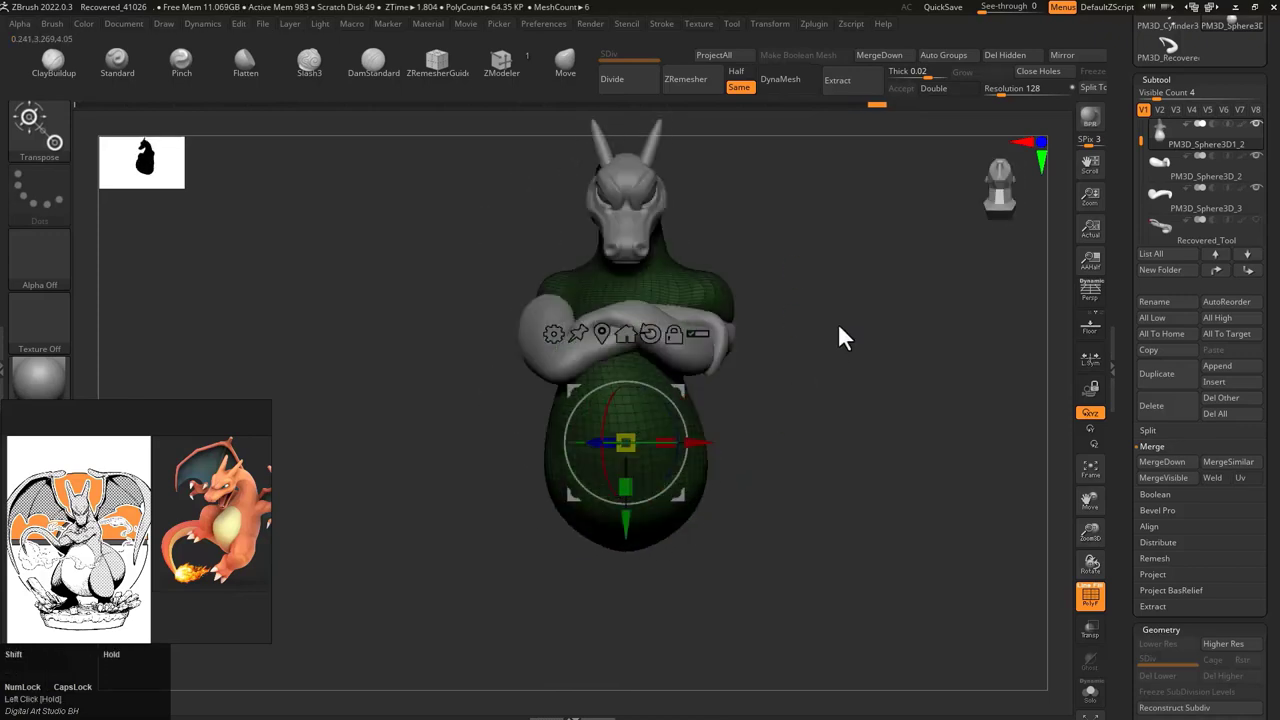
{"action": "left_click_drag", "start_coordinate": [641, 443], "coordinate": [641, 384]}
{"action": "mouse_move", "coordinate": [777, 290]}
{"action": "left_mouse_down"}
{"action": "mouse_move", "coordinate": [880, 286]}
{"action": "mouse_move", "coordinate": [774, 326]}
{"action": "mouse_move", "coordinate": [700, 374]}
{"action": "mouse_move", "coordinate": [750, 328]}
{"action": "mouse_move", "coordinate": [543, 371]}
{"action": "mouse_move", "coordinate": [486, 429]}
{"action": "mouse_move", "coordinate": [634, 289]}
{"action": "mouse_move", "coordinate": [640, 426]}
{"action": "mouse_move", "coordinate": [543, 443]}
{"action": "mouse_move", "coordinate": [571, 429]}
{"action": "mouse_move", "coordinate": [561, 418]}
{"action": "mouse_move", "coordinate": [651, 389]}
{"action": "mouse_move", "coordinate": [557, 417]}
{"action": "mouse_move", "coordinate": [697, 349]}
{"action": "mouse_move", "coordinate": [662, 414]}
{"action": "mouse_move", "coordinate": [808, 346]}
{"action": "left_mouse_up"}
{"action": "key", "text": "g"}
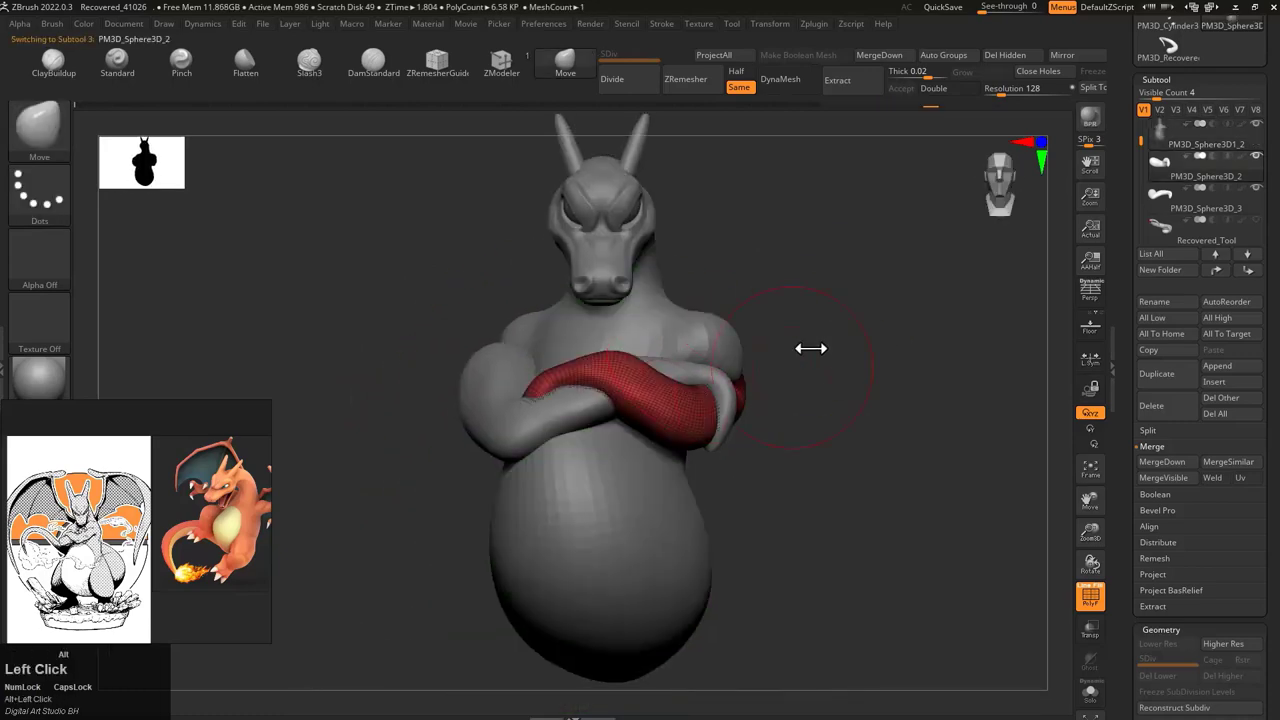
Step: Adjust the head and neck pose with the transform gizmo and mask the top of the torso's neck
{"action": "key", "text": "e"}
{"action": "left_click_drag", "start_coordinate": [660, 240], "coordinate": [800, 277]}
{"action": "left_click", "coordinate": [754, 323]}
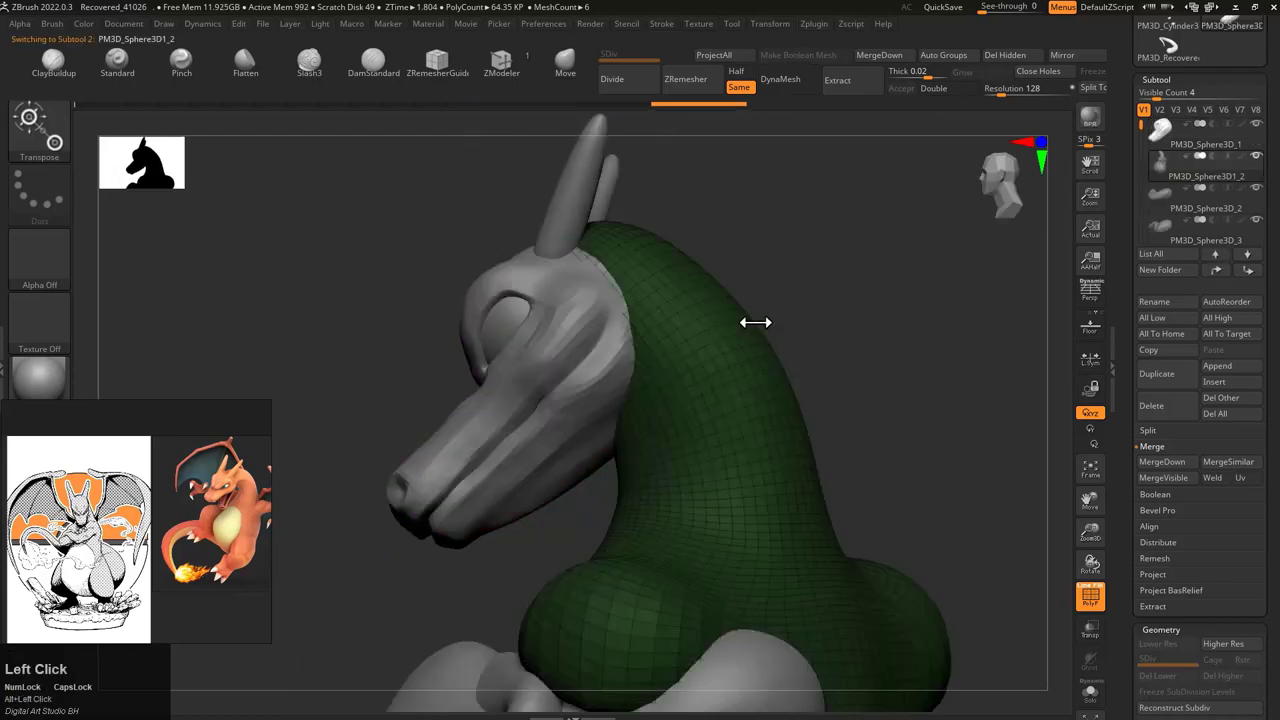
{"action": "mouse_move", "coordinate": [754, 323]}
{"action": "left_mouse_down"}
{"action": "mouse_move", "coordinate": [779, 321]}
{"action": "mouse_move", "coordinate": [663, 409]}
{"action": "mouse_move", "coordinate": [680, 391]}
{"action": "mouse_move", "coordinate": [666, 440]}
{"action": "mouse_move", "coordinate": [929, 378]}
{"action": "left_mouse_up"}
{"action": "key", "text": "q"}
{"action": "left_click_drag", "start_coordinate": [848, 363], "coordinate": [890, 423]}
{"action": "mouse_move", "coordinate": [790, 376]}
{"action": "left_mouse_down"}
{"action": "mouse_move", "coordinate": [903, 286]}
{"action": "mouse_move", "coordinate": [837, 297]}
{"action": "mouse_move", "coordinate": [777, 406]}
{"action": "mouse_move", "coordinate": [781, 458]}
{"action": "mouse_move", "coordinate": [894, 366]}
{"action": "mouse_move", "coordinate": [829, 354]}
{"action": "mouse_move", "coordinate": [823, 377]}
{"action": "mouse_move", "coordinate": [951, 366]}
{"action": "mouse_move", "coordinate": [934, 223]}
{"action": "mouse_move", "coordinate": [614, 420]}
{"action": "left_mouse_up"}
{"action": "key", "text": "shift+space"}
{"action": "left_click_drag", "start_coordinate": [470, 318], "coordinate": [340, 262], "text": "ctrl"}
{"action": "mouse_move", "coordinate": [340, 262]}
{"action": "left_mouse_down"}
{"action": "mouse_move", "coordinate": [734, 514]}
{"action": "mouse_move", "coordinate": [597, 374]}
{"action": "mouse_move", "coordinate": [809, 386]}
{"action": "mouse_move", "coordinate": [762, 241]}
{"action": "left_mouse_up"}
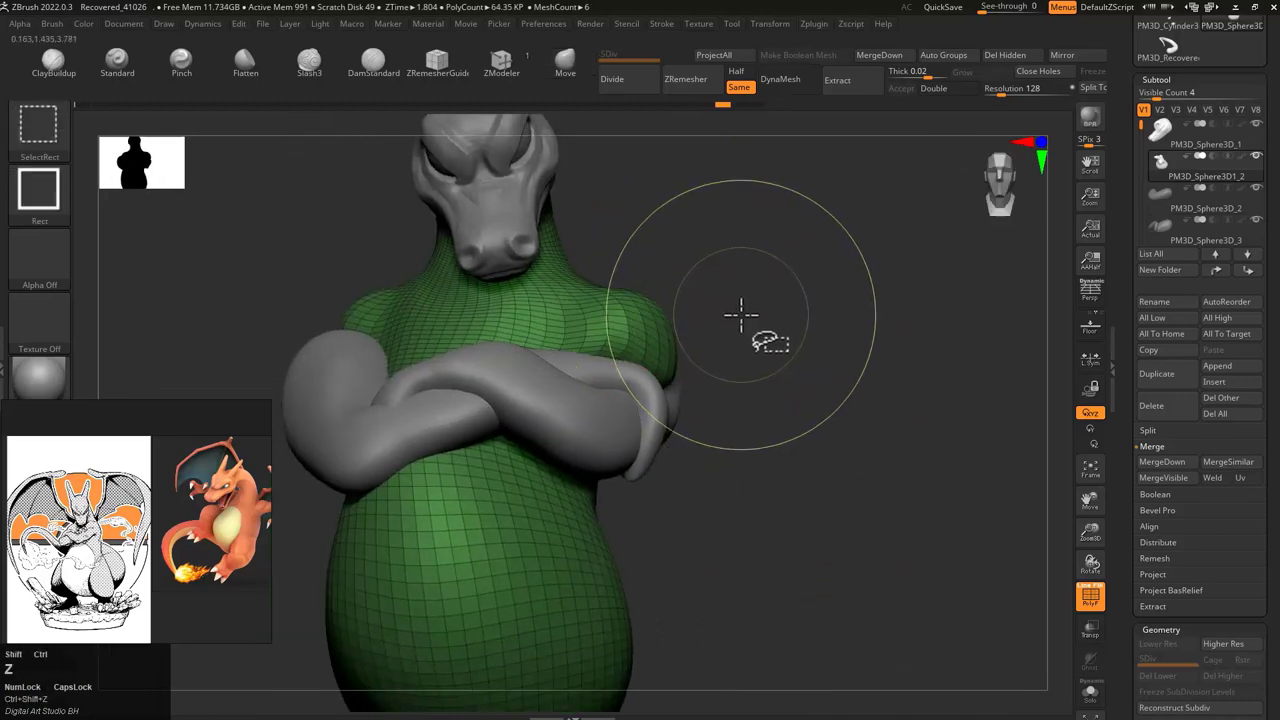
{"action": "mouse_move", "coordinate": [741, 315]}
{"action": "left_mouse_down"}
{"action": "mouse_move", "coordinate": [686, 286]}
{"action": "mouse_move", "coordinate": [664, 352]}
{"action": "left_mouse_up"}
Step: Pull the under-crossed arm's upper end back beneath the shoulder with the Move brush and bend it at the elbow
{"action": "left_click_drag", "start_coordinate": [1005, 374], "coordinate": [613, 393]}
{"action": "left_click", "coordinate": [595, 417], "text": "alt"}
{"action": "left_click_drag", "start_coordinate": [880, 400], "coordinate": [900, 312]}
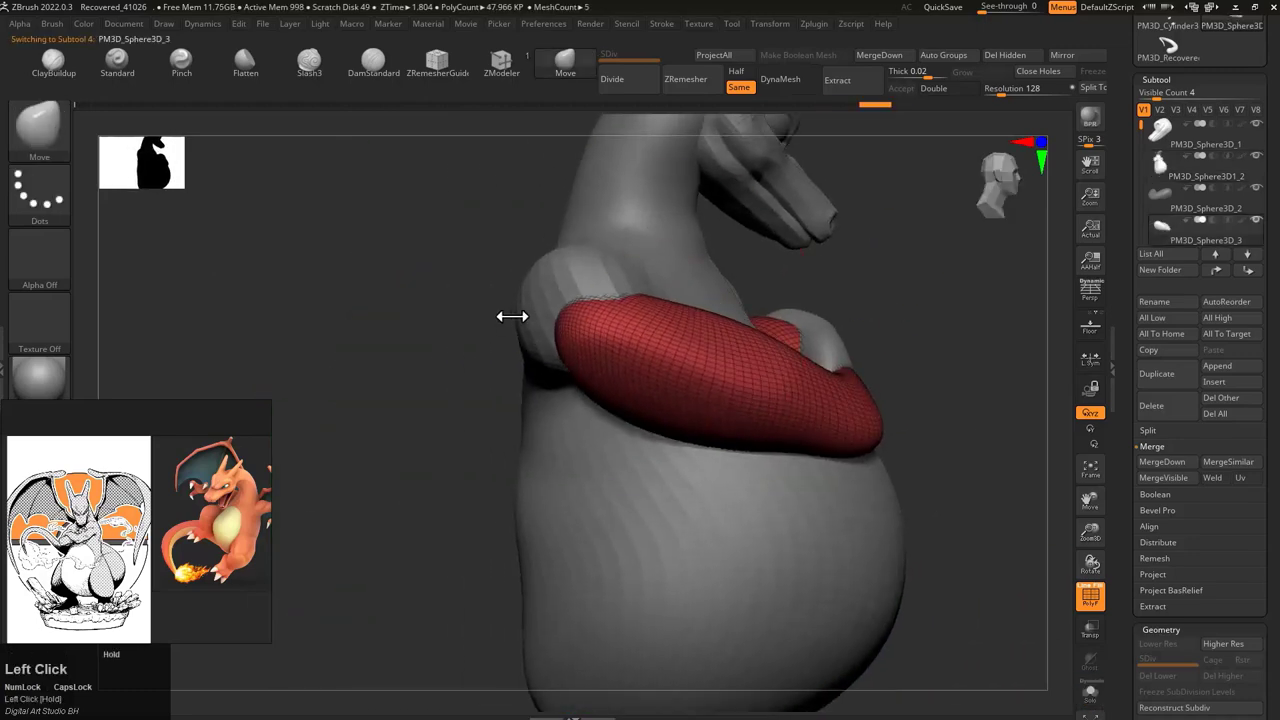
{"action": "left_click_drag", "start_coordinate": [511, 316], "coordinate": [568, 462]}
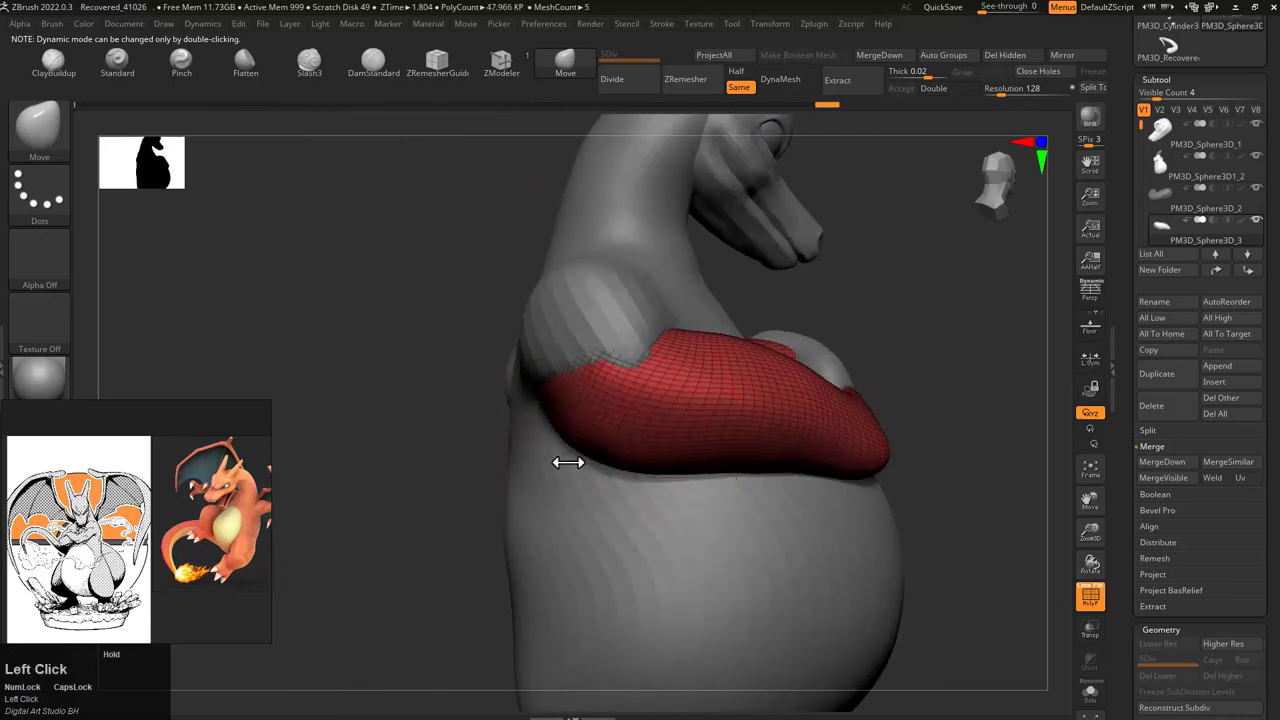
{"action": "left_click_drag", "start_coordinate": [533, 387], "coordinate": [656, 454]}
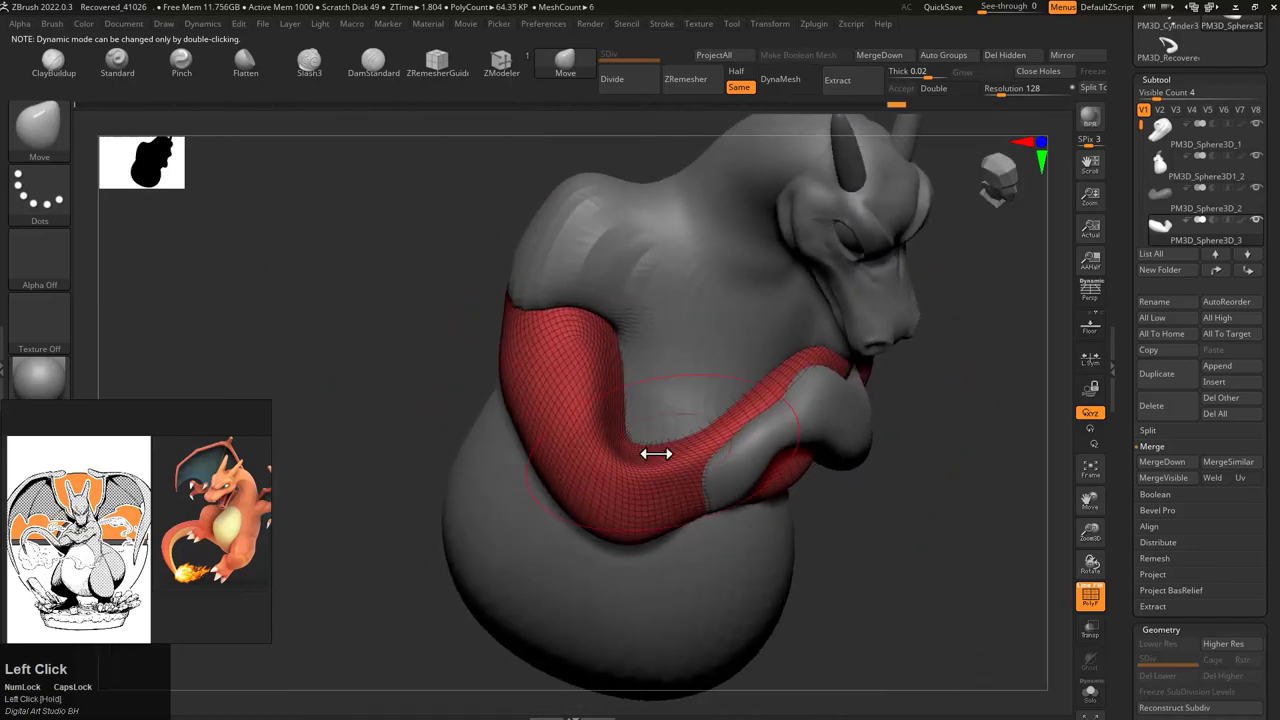
Step: Refine the under-crossed arm's elbow and forearm with the Move brush and smooth its upper arm
{"action": "left_click_drag", "start_coordinate": [707, 514], "coordinate": [739, 440]}
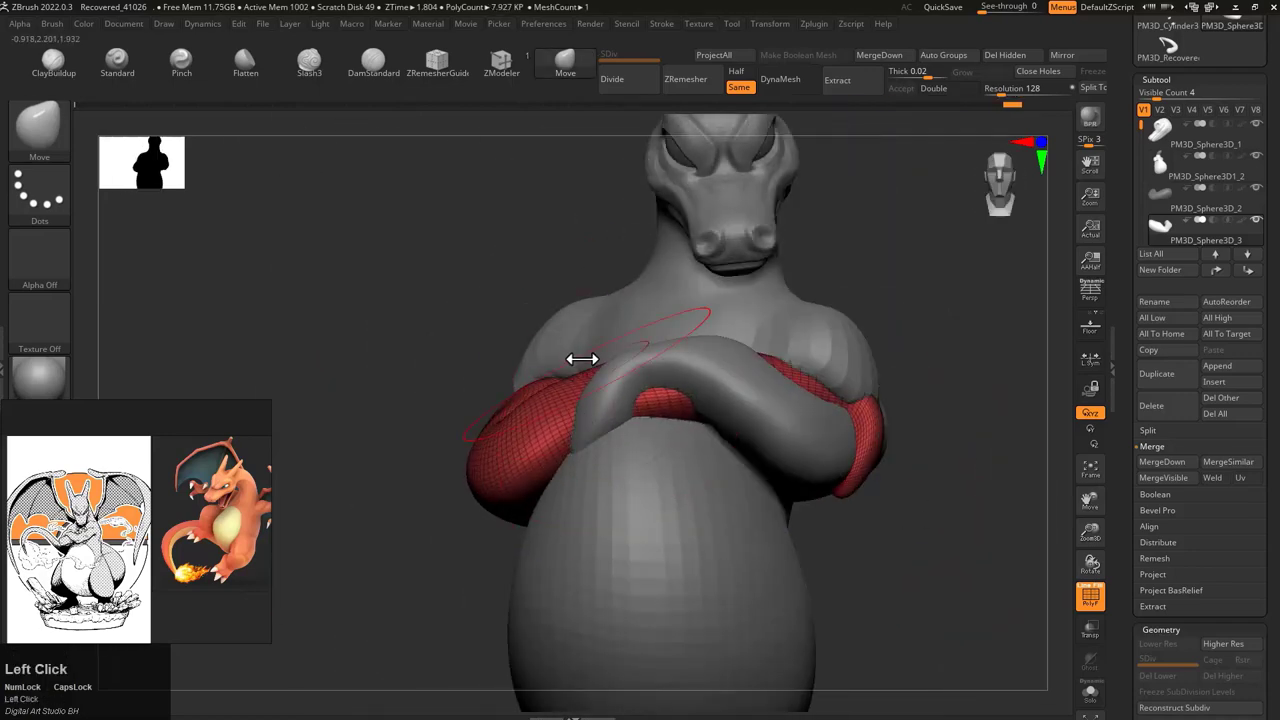
{"action": "left_click_drag", "start_coordinate": [507, 502], "coordinate": [623, 437]}
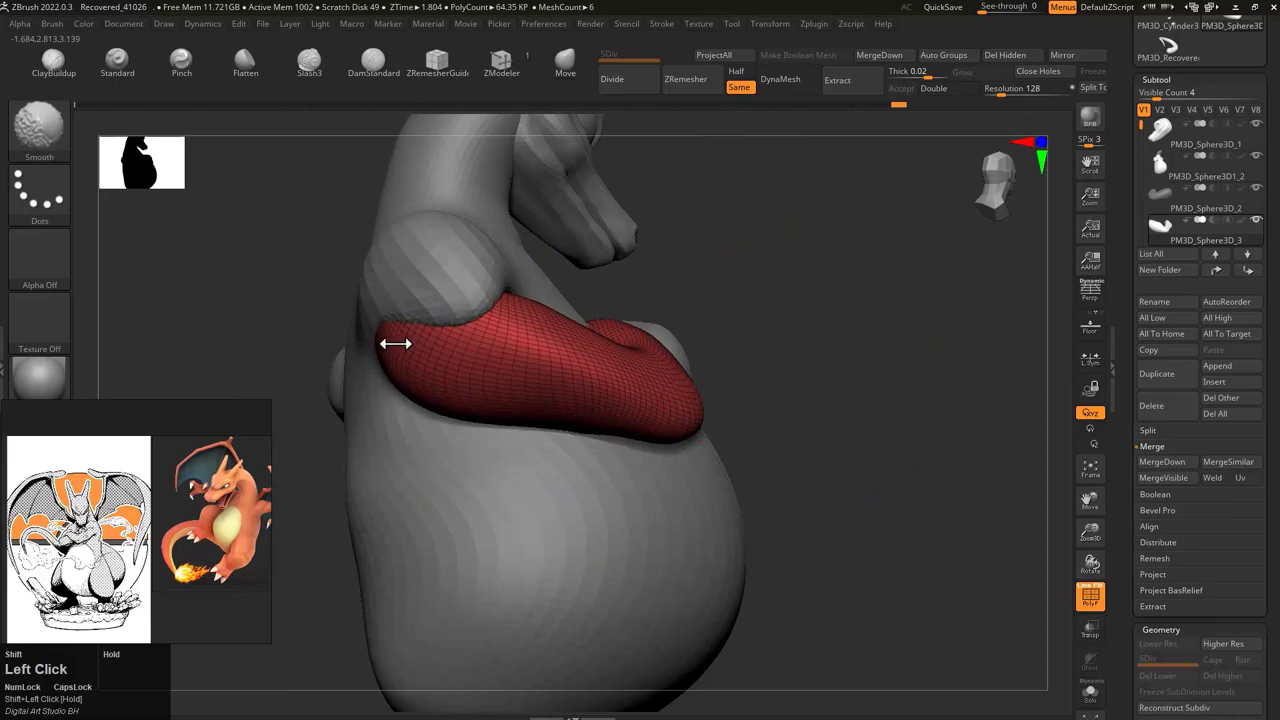
{"action": "left_click_drag", "start_coordinate": [754, 430], "coordinate": [803, 326]}
{"action": "mouse_move", "coordinate": [747, 295]}
{"action": "left_mouse_down"}
{"action": "mouse_move", "coordinate": [509, 420]}
{"action": "mouse_move", "coordinate": [451, 489]}
{"action": "mouse_move", "coordinate": [494, 489]}
{"action": "mouse_move", "coordinate": [745, 295]}
{"action": "mouse_move", "coordinate": [837, 494]}
{"action": "left_mouse_up"}
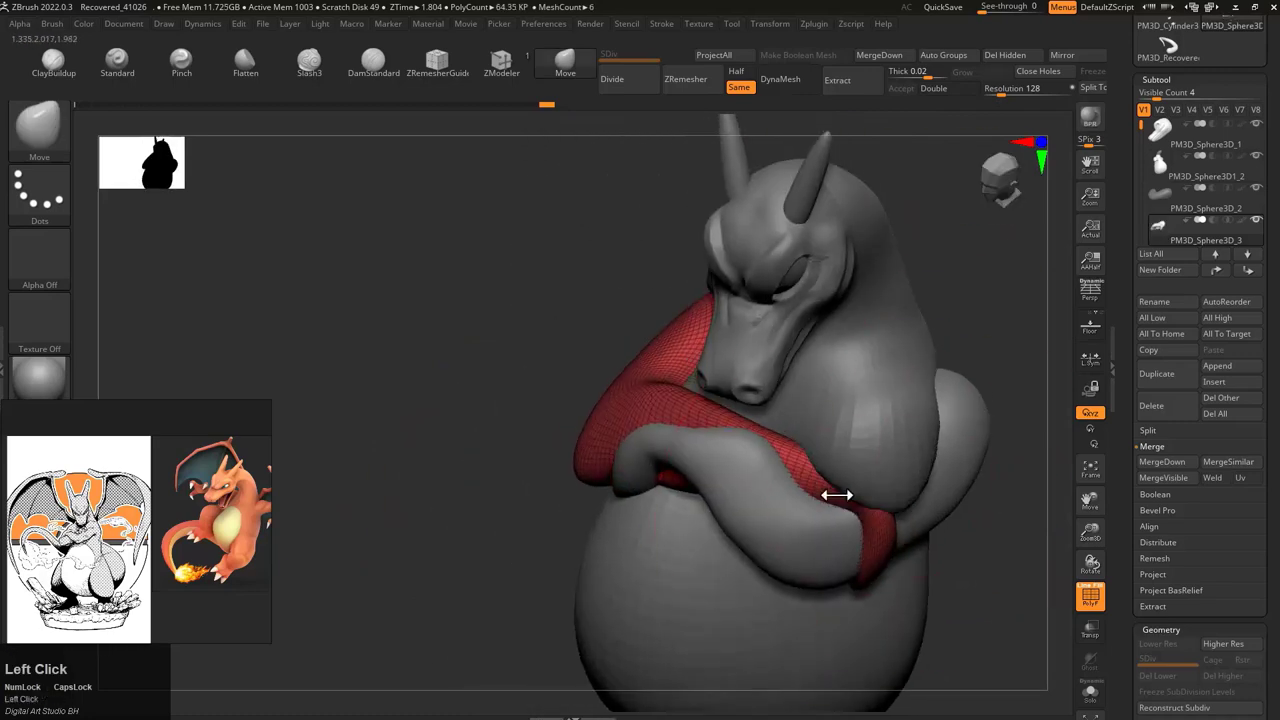
{"action": "left_click_drag", "start_coordinate": [711, 567], "coordinate": [643, 468]}
{"action": "left_click_drag", "start_coordinate": [712, 501], "coordinate": [754, 453]}
Step: Reposition the over-crossed arm with the gizmo and shape its upper arm to meet the shoulder
{"action": "key", "text": "w"}
{"action": "mouse_move", "coordinate": [710, 408]}
{"action": "left_mouse_down"}
{"action": "mouse_move", "coordinate": [851, 409]}
{"action": "mouse_move", "coordinate": [900, 514]}
{"action": "mouse_move", "coordinate": [614, 429]}
{"action": "mouse_move", "coordinate": [801, 447]}
{"action": "mouse_move", "coordinate": [757, 380]}
{"action": "mouse_move", "coordinate": [909, 363]}
{"action": "mouse_move", "coordinate": [831, 346]}
{"action": "mouse_move", "coordinate": [538, 569]}
{"action": "mouse_move", "coordinate": [543, 423]}
{"action": "mouse_move", "coordinate": [600, 380]}
{"action": "mouse_move", "coordinate": [553, 420]}
{"action": "left_mouse_up"}
{"action": "key", "text": "ctrl+z"}
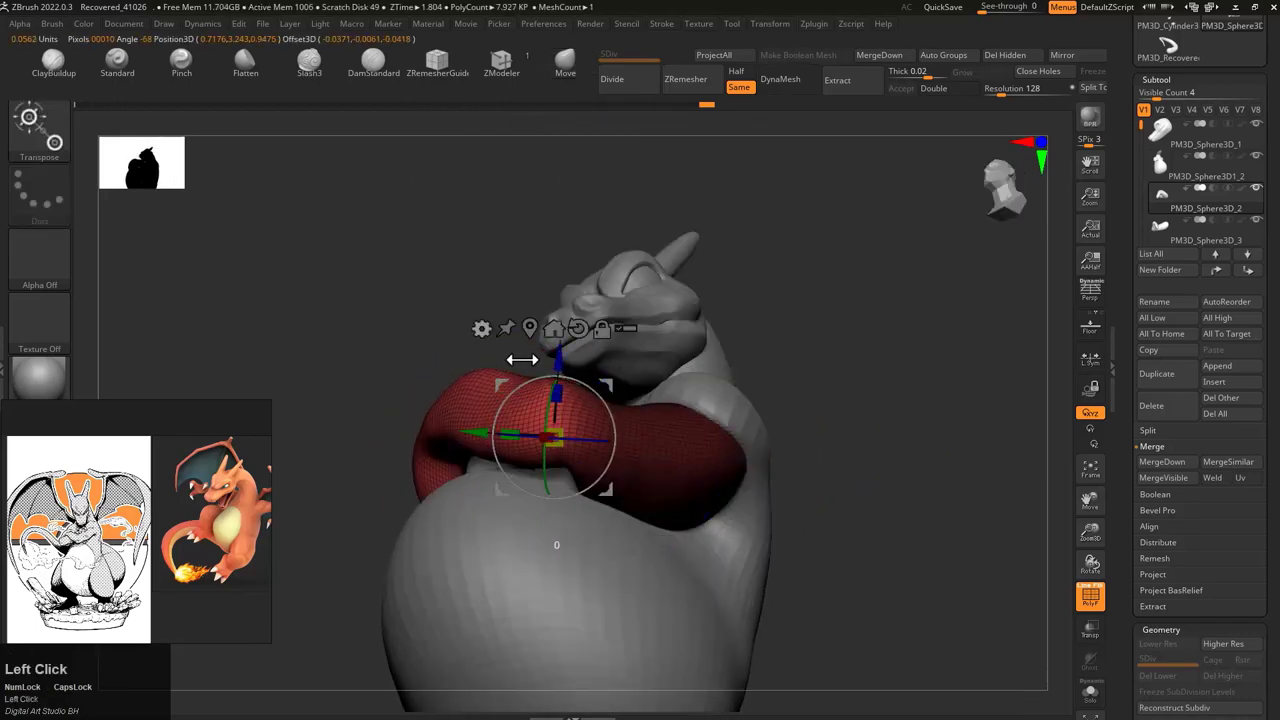
{"action": "left_click_drag", "start_coordinate": [522, 359], "coordinate": [687, 485]}
{"action": "mouse_move", "coordinate": [683, 366]}
{"action": "left_mouse_down"}
{"action": "mouse_move", "coordinate": [820, 409]}
{"action": "mouse_move", "coordinate": [783, 391]}
{"action": "mouse_move", "coordinate": [880, 410]}
{"action": "left_mouse_up"}
{"action": "left_click_drag", "start_coordinate": [565, 425], "coordinate": [803, 542]}
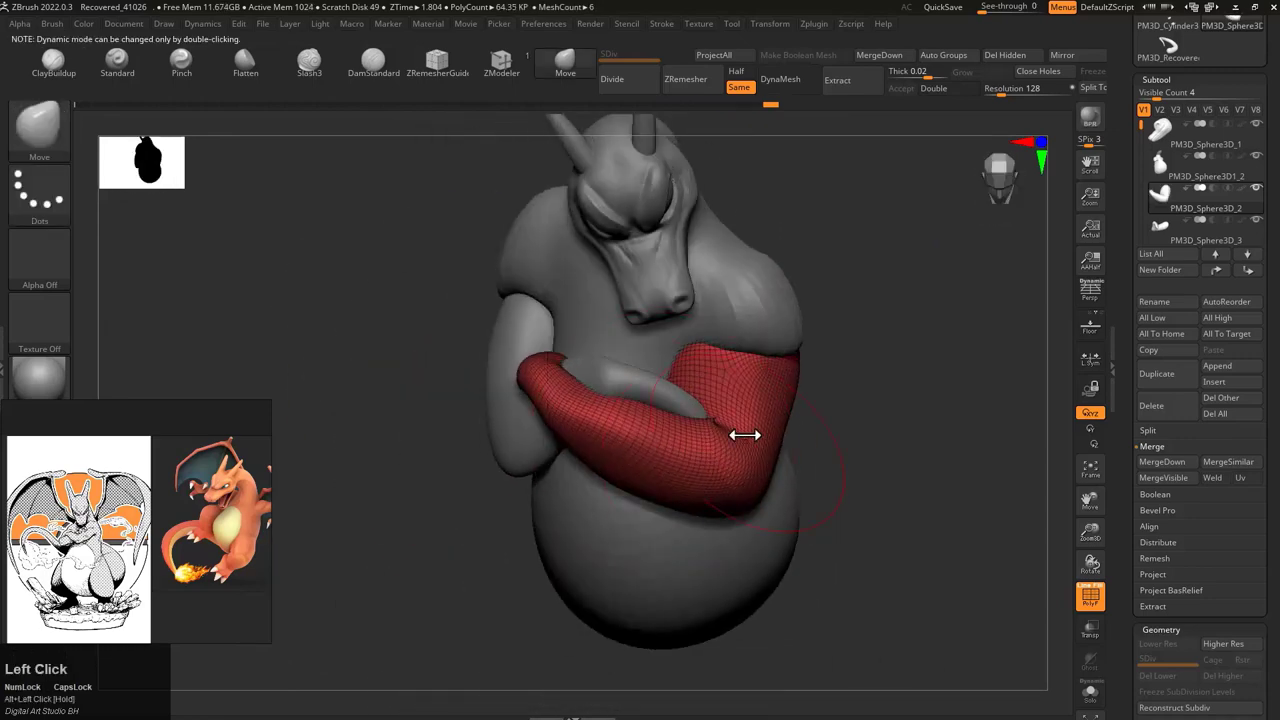
Step: Reshape the over-crossed arm's elbow bend with the Move brush and smooth the arm in isolation
{"action": "left_click_drag", "start_coordinate": [745, 435], "coordinate": [517, 469]}
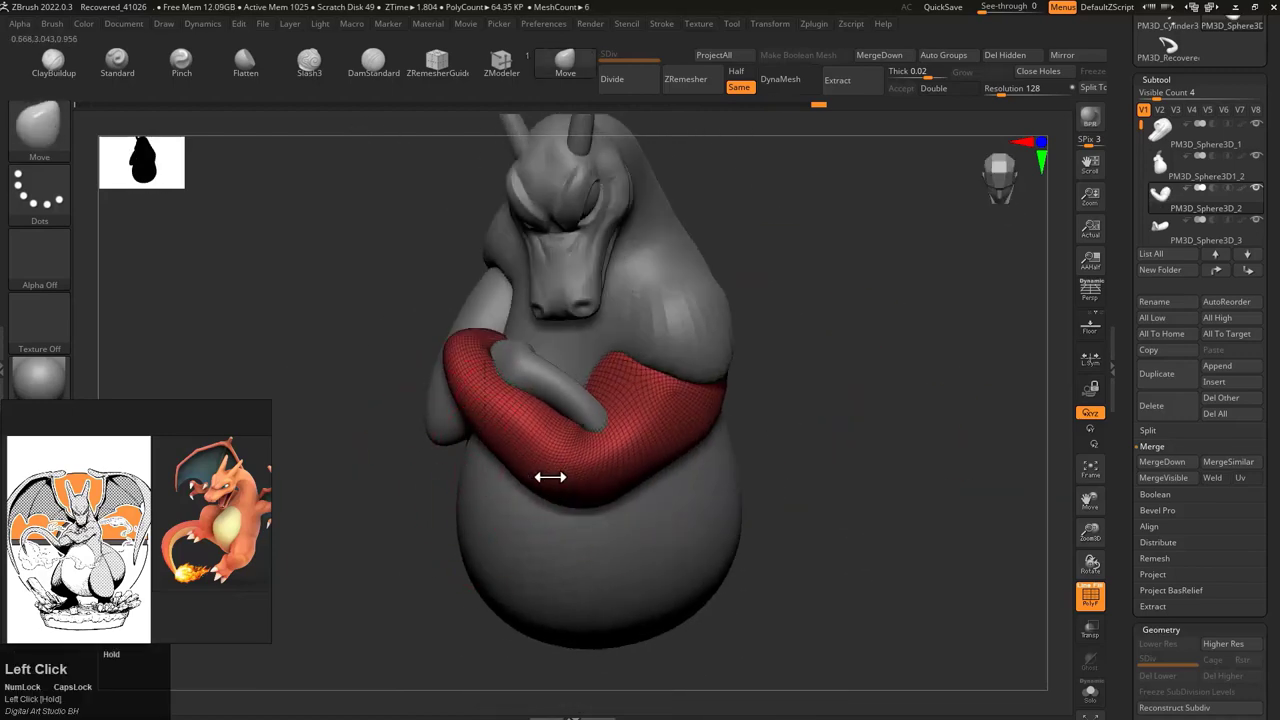
{"action": "left_click_drag", "start_coordinate": [598, 434], "coordinate": [581, 389]}
{"action": "left_click_drag", "start_coordinate": [712, 418], "coordinate": [676, 389], "text": "alt"}
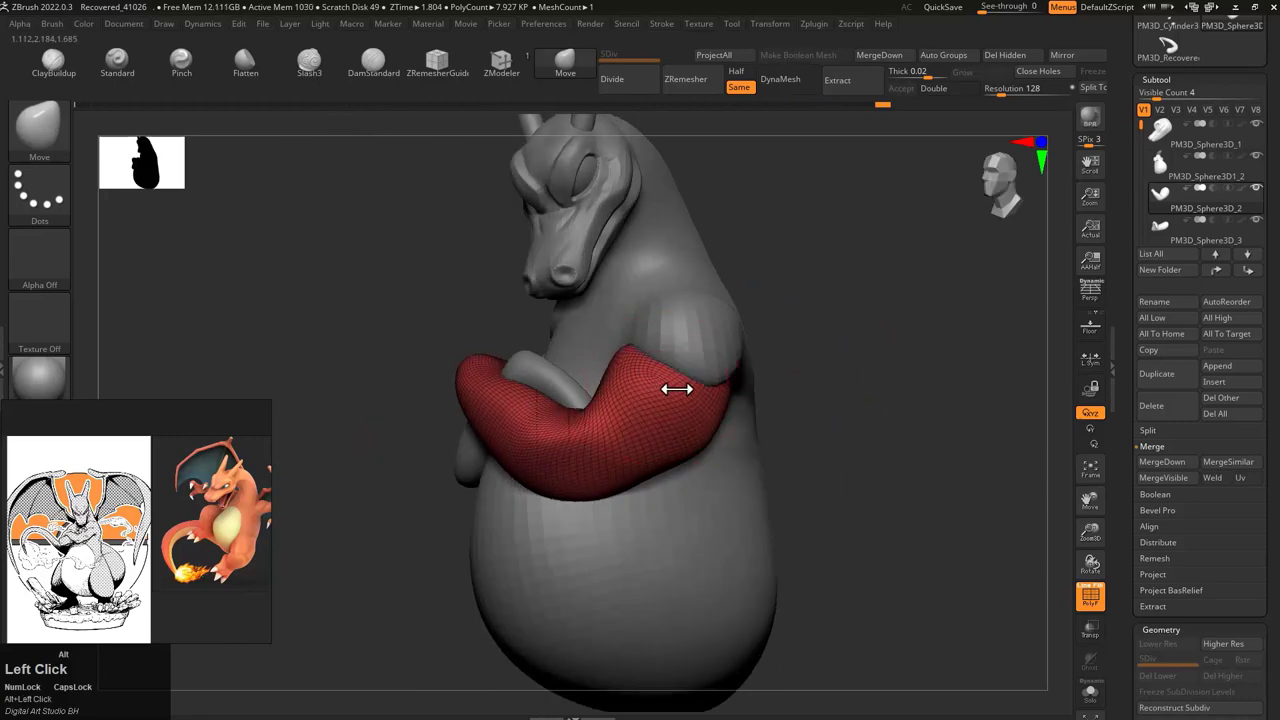
{"action": "left_click_drag", "start_coordinate": [602, 471], "coordinate": [633, 516]}
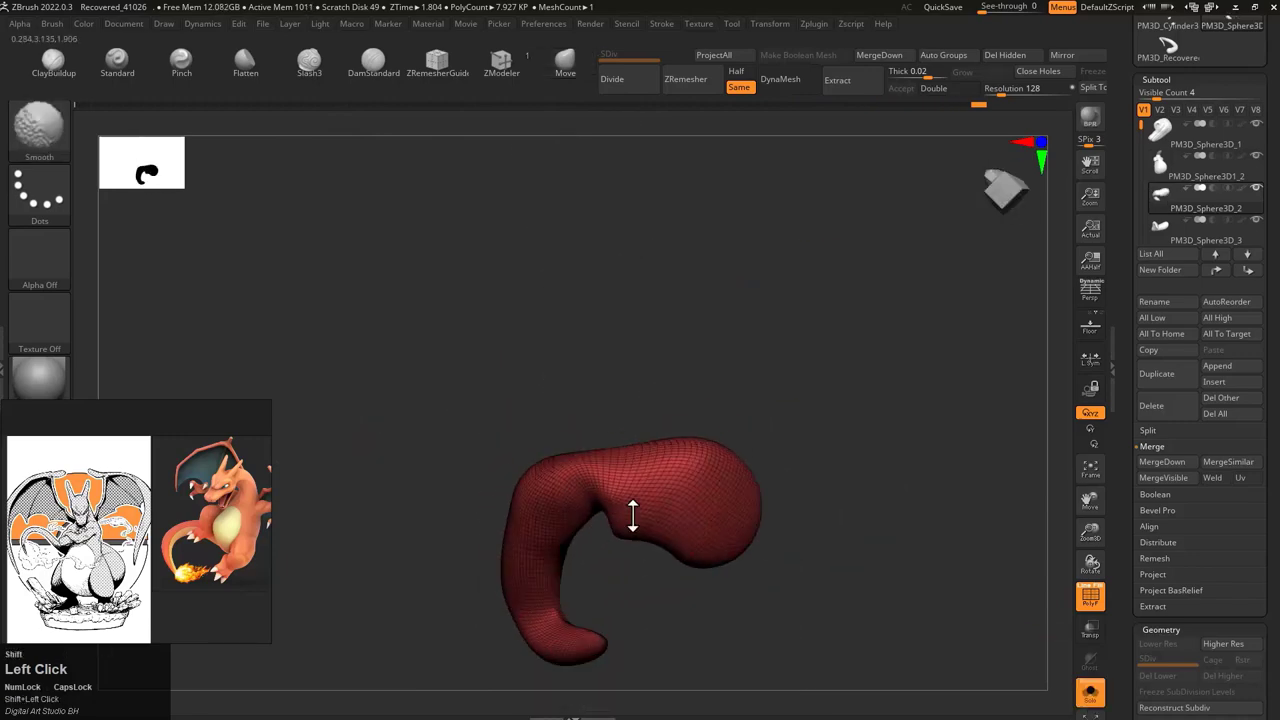
{"action": "left_click_drag", "start_coordinate": [780, 530], "coordinate": [630, 487]}
{"action": "left_click_drag", "start_coordinate": [785, 475], "coordinate": [700, 457]}
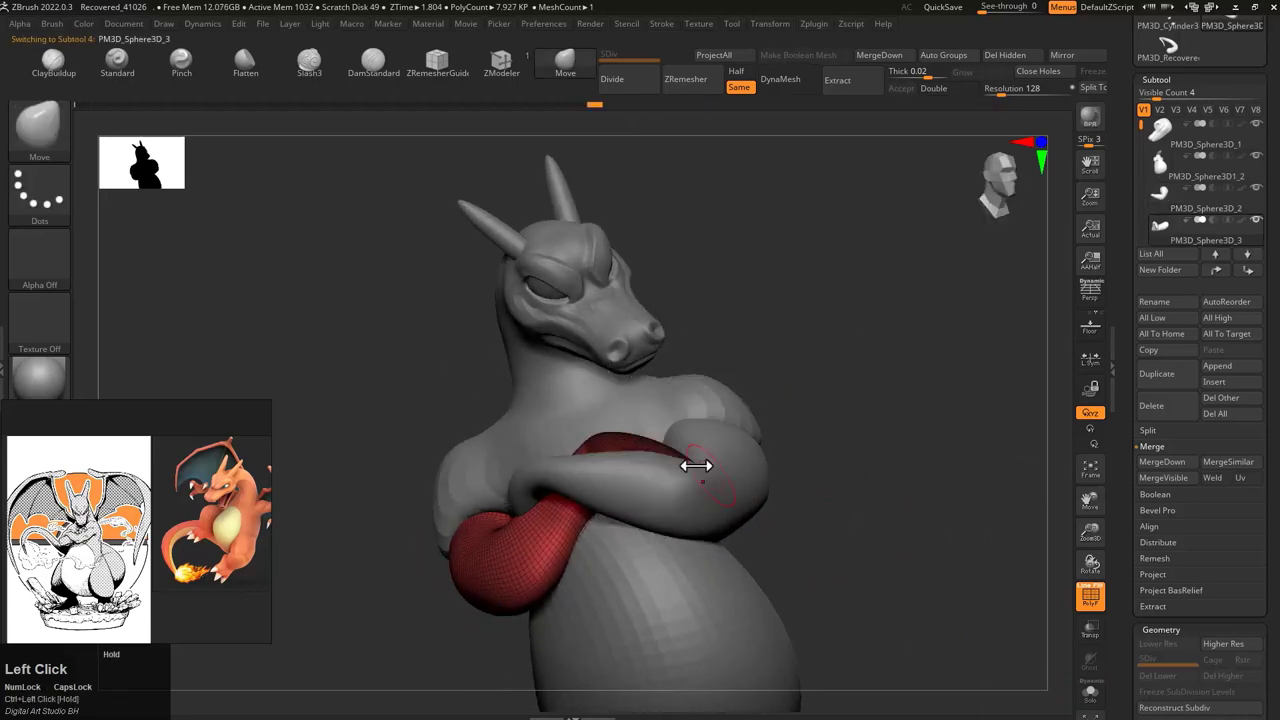
Step: Fit the crossed forearms together with the gizmo and Move brush, wrapping the upper forearm's end over the other arm
{"action": "key", "text": "w"}
{"action": "mouse_move", "coordinate": [548, 396]}
{"action": "left_mouse_down"}
{"action": "mouse_move", "coordinate": [814, 386]}
{"action": "mouse_move", "coordinate": [891, 343]}
{"action": "mouse_move", "coordinate": [644, 507]}
{"action": "left_mouse_up"}
{"action": "key", "text": "q"}
{"action": "left_click_drag", "start_coordinate": [540, 484], "coordinate": [471, 537], "text": "alt"}
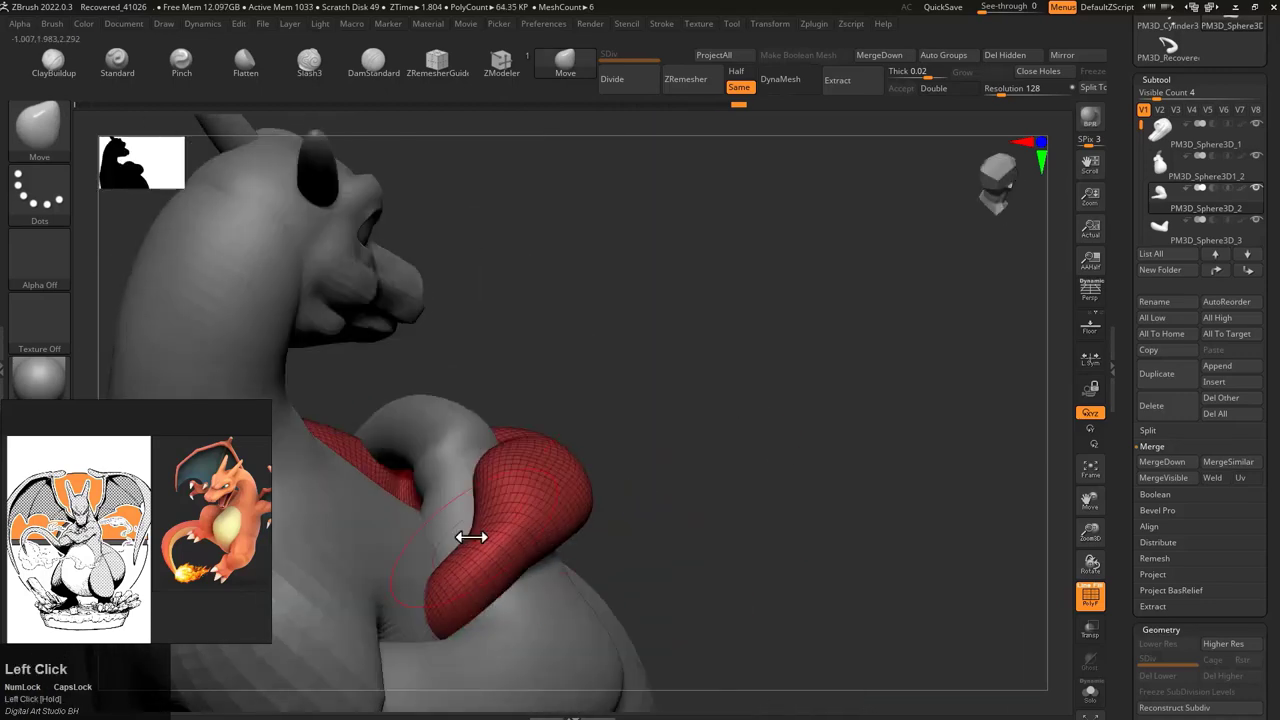
Step: Fill out the under-crossed arm's elbow and upper arm with the Move brush, checking the shoulder from behind
{"action": "left_click_drag", "start_coordinate": [620, 600], "coordinate": [509, 408]}
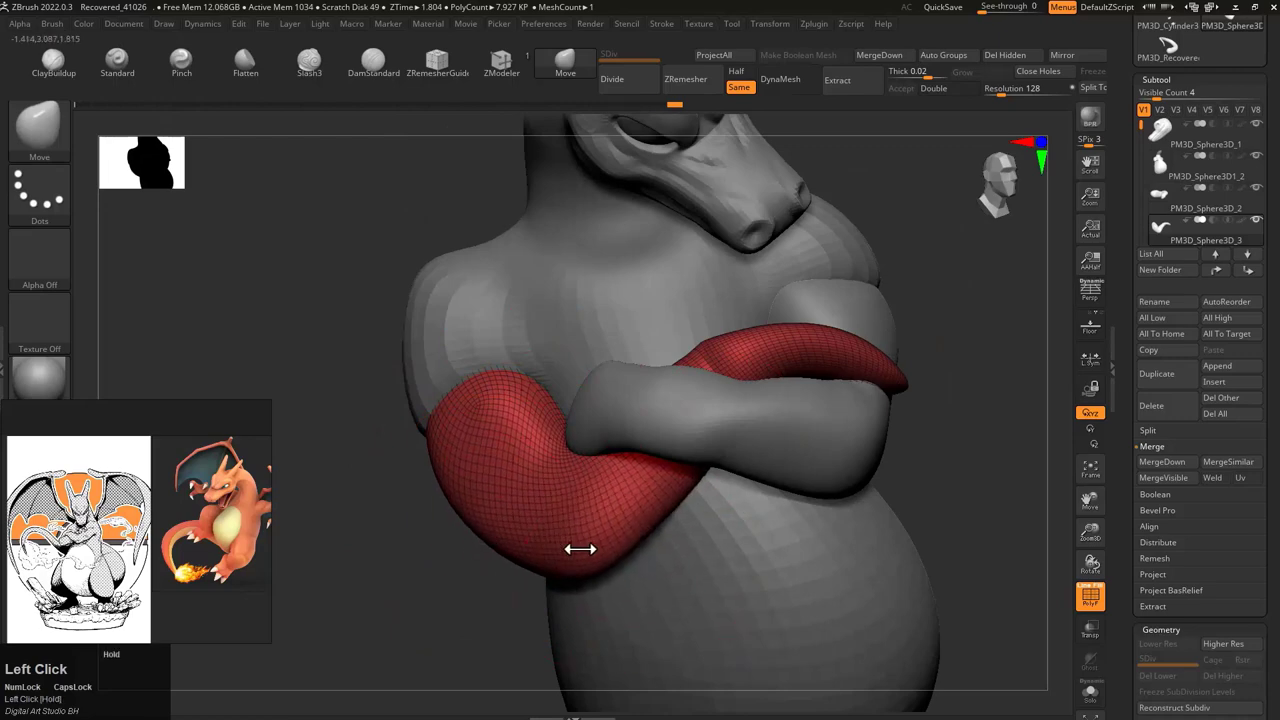
{"action": "left_click_drag", "start_coordinate": [580, 549], "coordinate": [513, 353]}
{"action": "mouse_move", "coordinate": [756, 505]}
{"action": "left_mouse_down"}
{"action": "mouse_move", "coordinate": [569, 437]}
{"action": "mouse_move", "coordinate": [760, 460]}
{"action": "mouse_move", "coordinate": [580, 454]}
{"action": "mouse_move", "coordinate": [717, 387]}
{"action": "mouse_move", "coordinate": [695, 407]}
{"action": "left_mouse_up"}
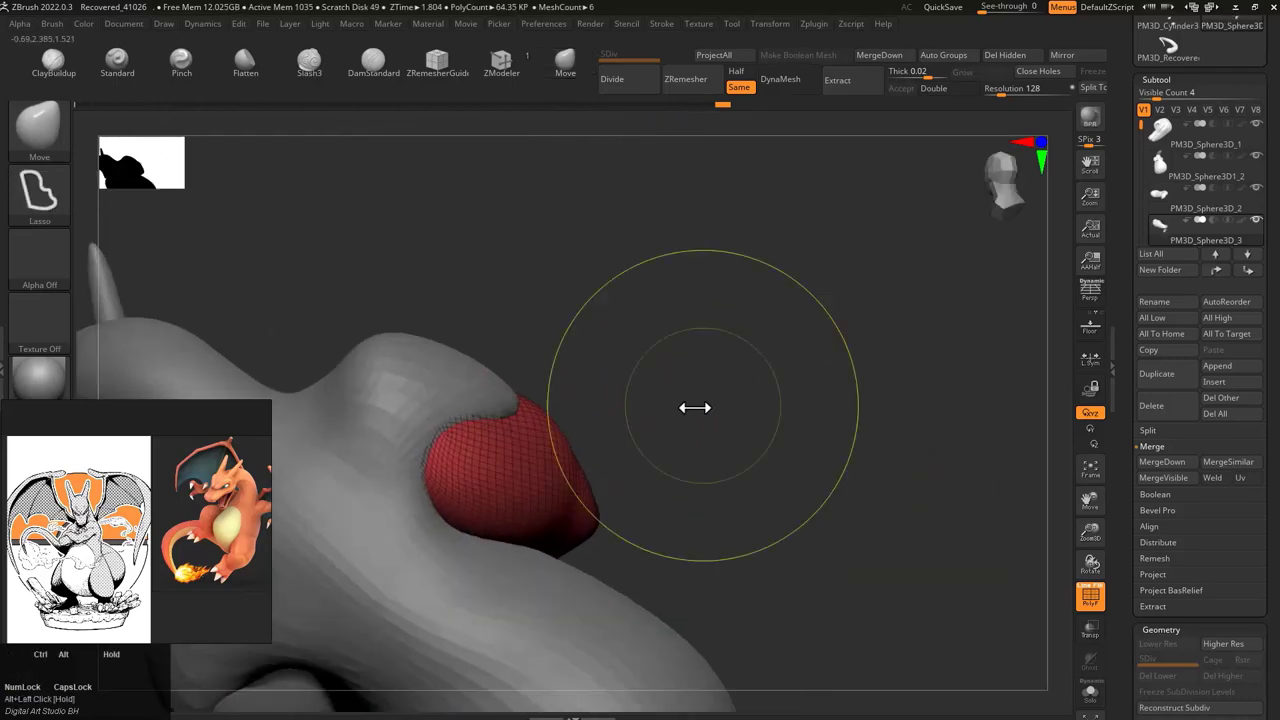
{"action": "mouse_move", "coordinate": [470, 443]}
{"action": "left_mouse_down"}
{"action": "mouse_move", "coordinate": [580, 543]}
{"action": "mouse_move", "coordinate": [617, 480]}
{"action": "mouse_move", "coordinate": [531, 446]}
{"action": "mouse_move", "coordinate": [682, 365]}
{"action": "mouse_move", "coordinate": [771, 363]}
{"action": "mouse_move", "coordinate": [446, 434]}
{"action": "mouse_move", "coordinate": [571, 443]}
{"action": "mouse_move", "coordinate": [716, 411]}
{"action": "mouse_move", "coordinate": [400, 123]}
{"action": "mouse_move", "coordinate": [524, 503]}
{"action": "left_mouse_up"}
Step: Carve the inner elbow crease of the under-crossed arm with the DamStandard brush and sharpen the elbow's bend
{"action": "key", "text": "s"}
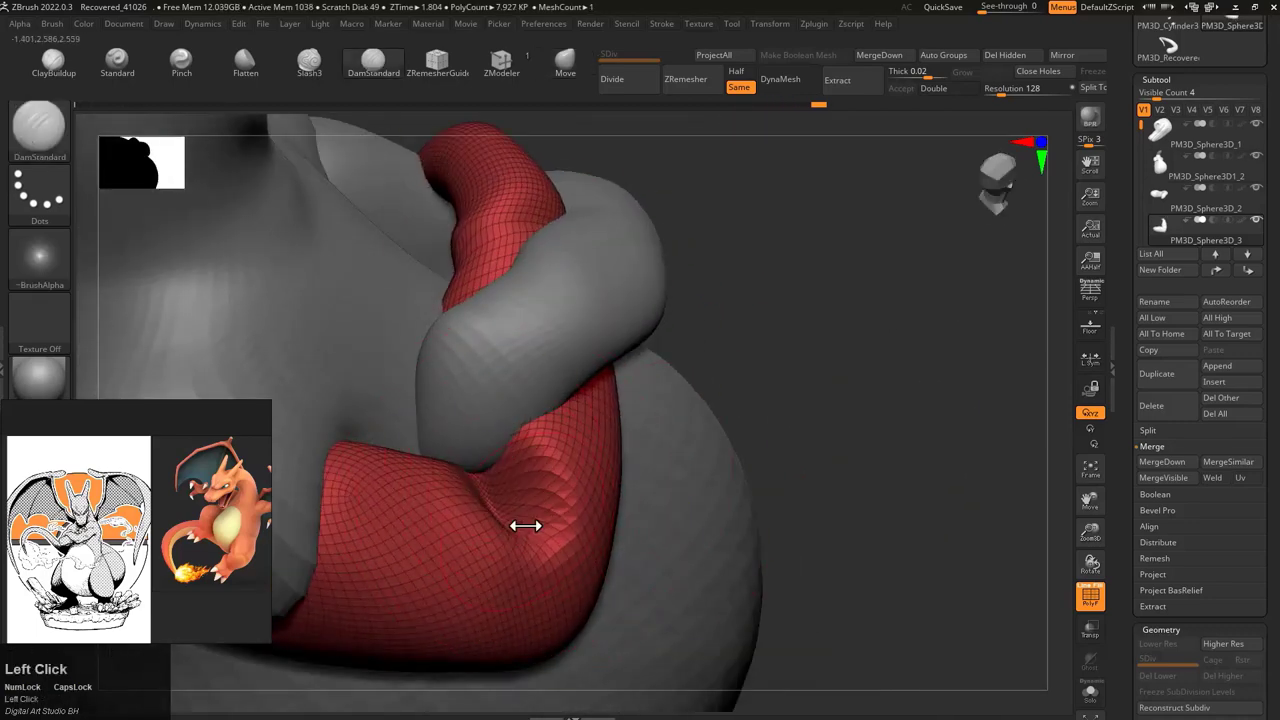
{"action": "left_click", "coordinate": [465, 458]}
{"action": "key", "text": "space"}
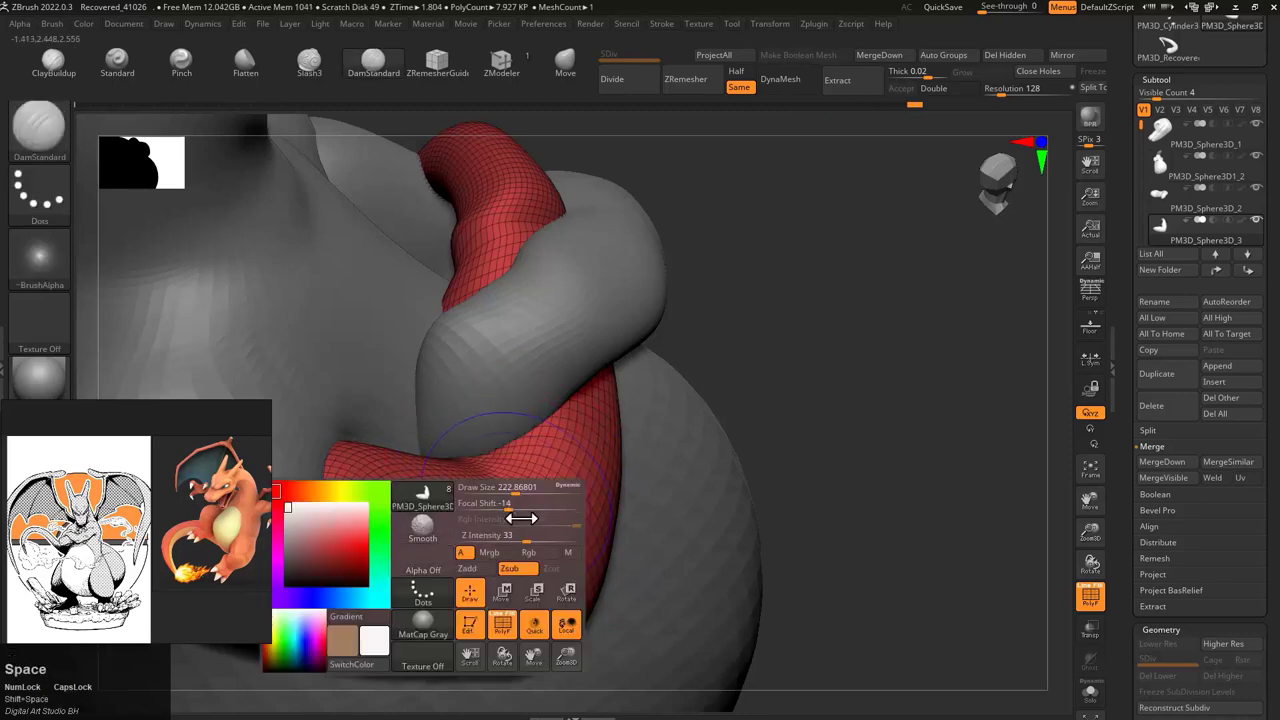
{"action": "mouse_move", "coordinate": [480, 477]}
{"action": "left_mouse_down"}
{"action": "mouse_move", "coordinate": [733, 341]}
{"action": "mouse_move", "coordinate": [548, 578]}
{"action": "left_mouse_up"}
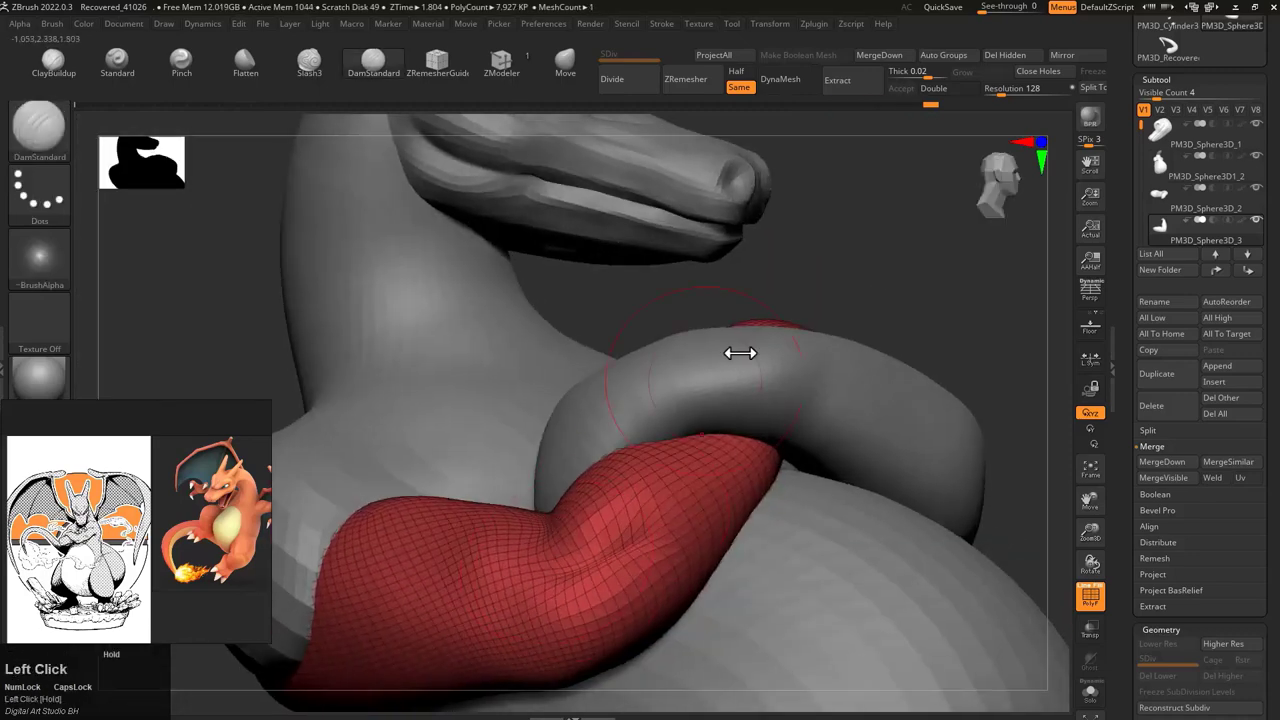
{"action": "left_click_drag", "start_coordinate": [740, 353], "coordinate": [648, 337]}
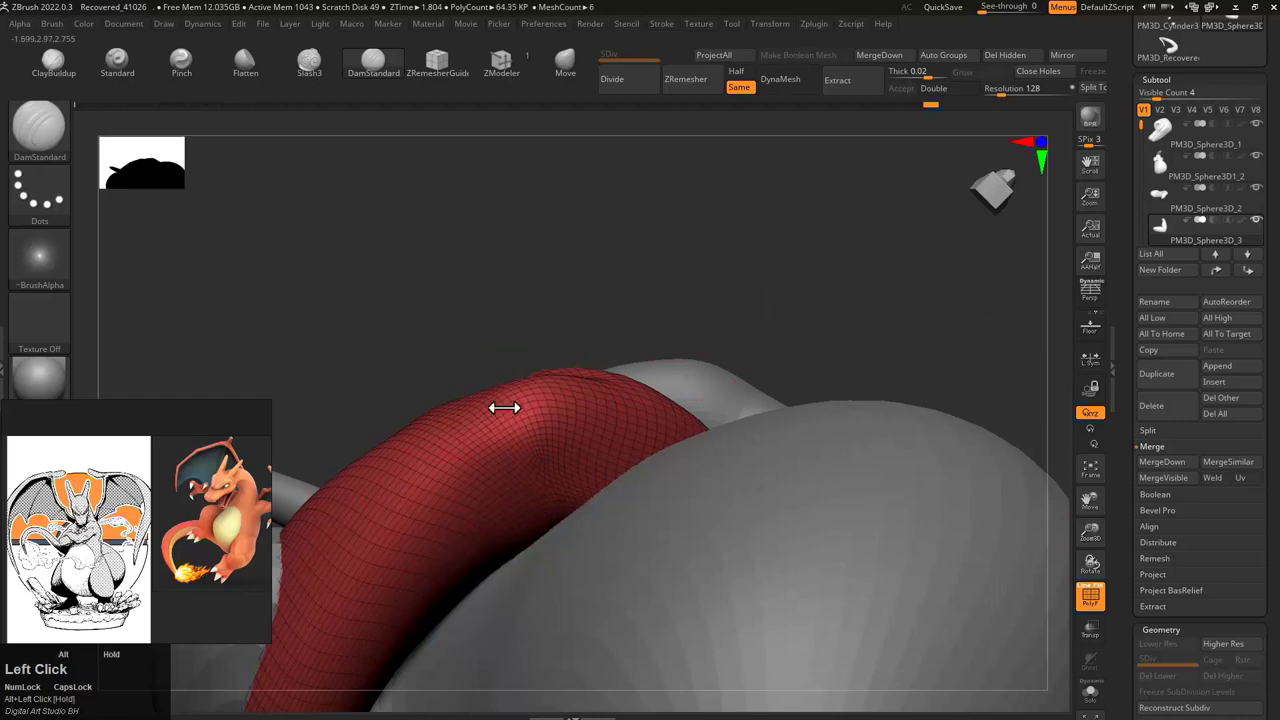
{"action": "left_click_drag", "start_coordinate": [504, 407], "coordinate": [649, 429], "text": "alt"}
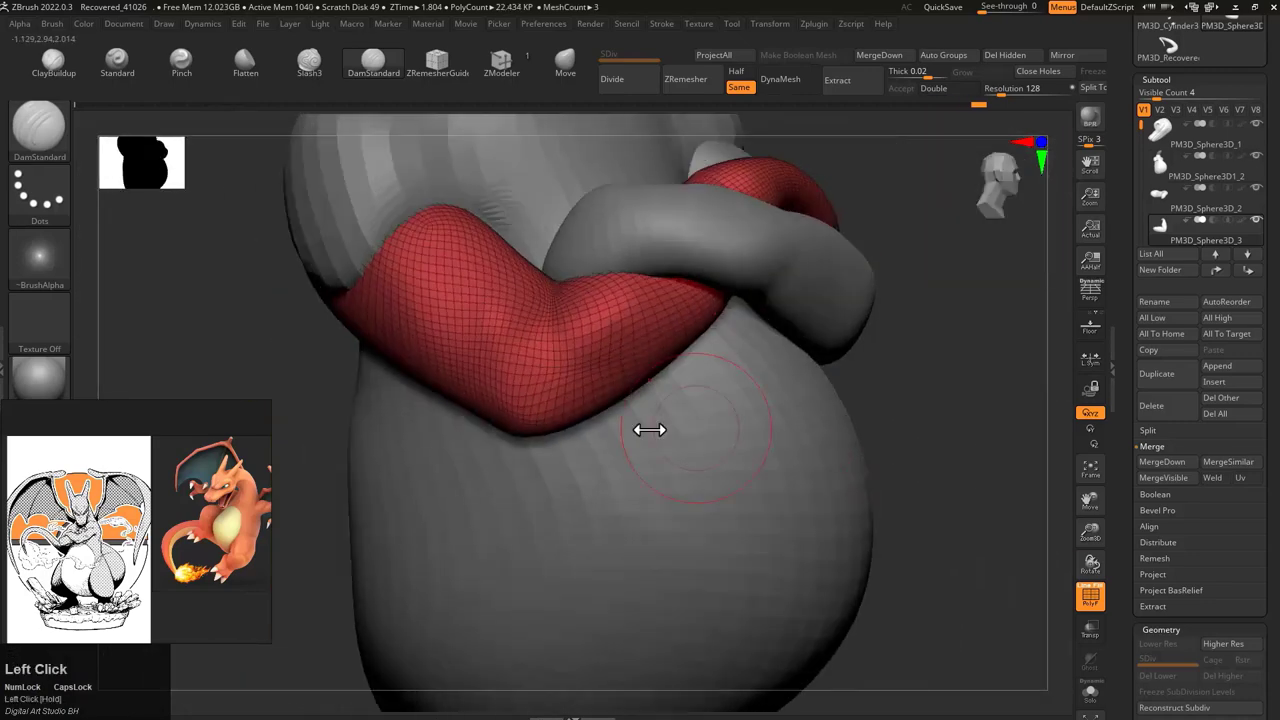
Step: Select the torso and reshape its shoulders with the Move brush so they wrap over the upper arms
{"action": "left_click_drag", "start_coordinate": [283, 395], "coordinate": [751, 274]}
{"action": "left_click", "coordinate": [540, 330], "text": "alt"}
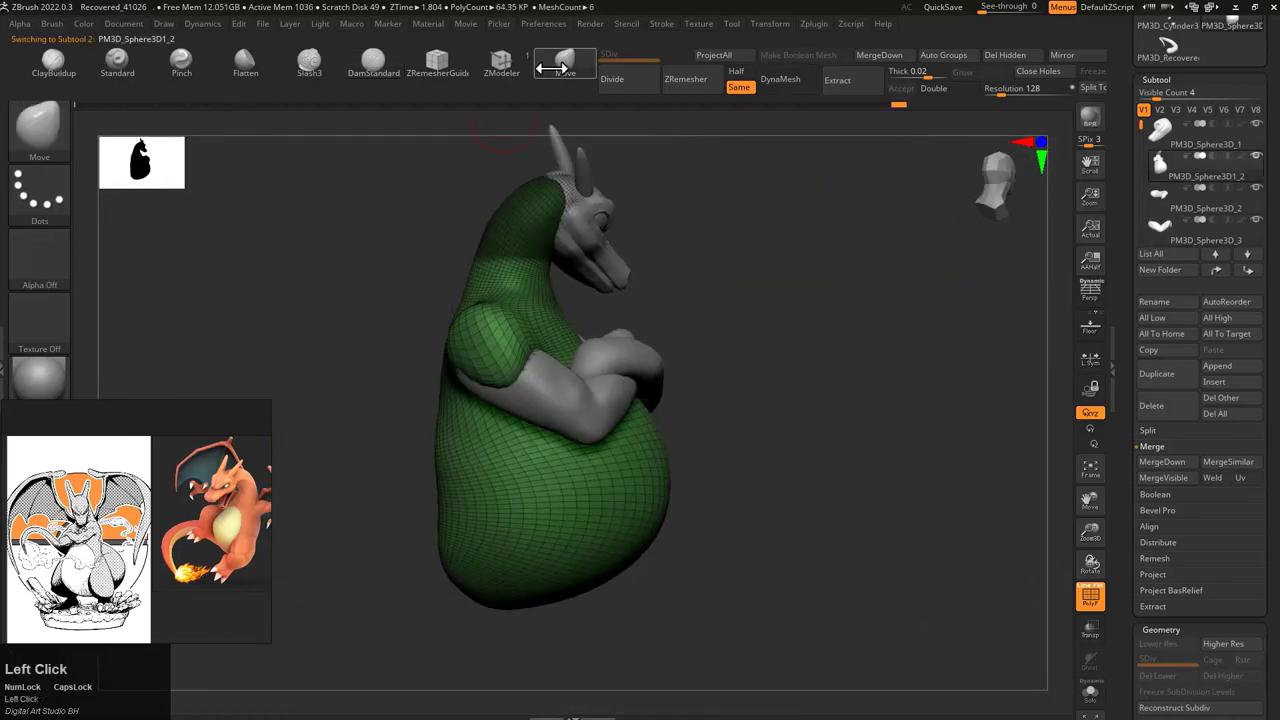
{"action": "left_click_drag", "start_coordinate": [413, 350], "coordinate": [481, 338]}
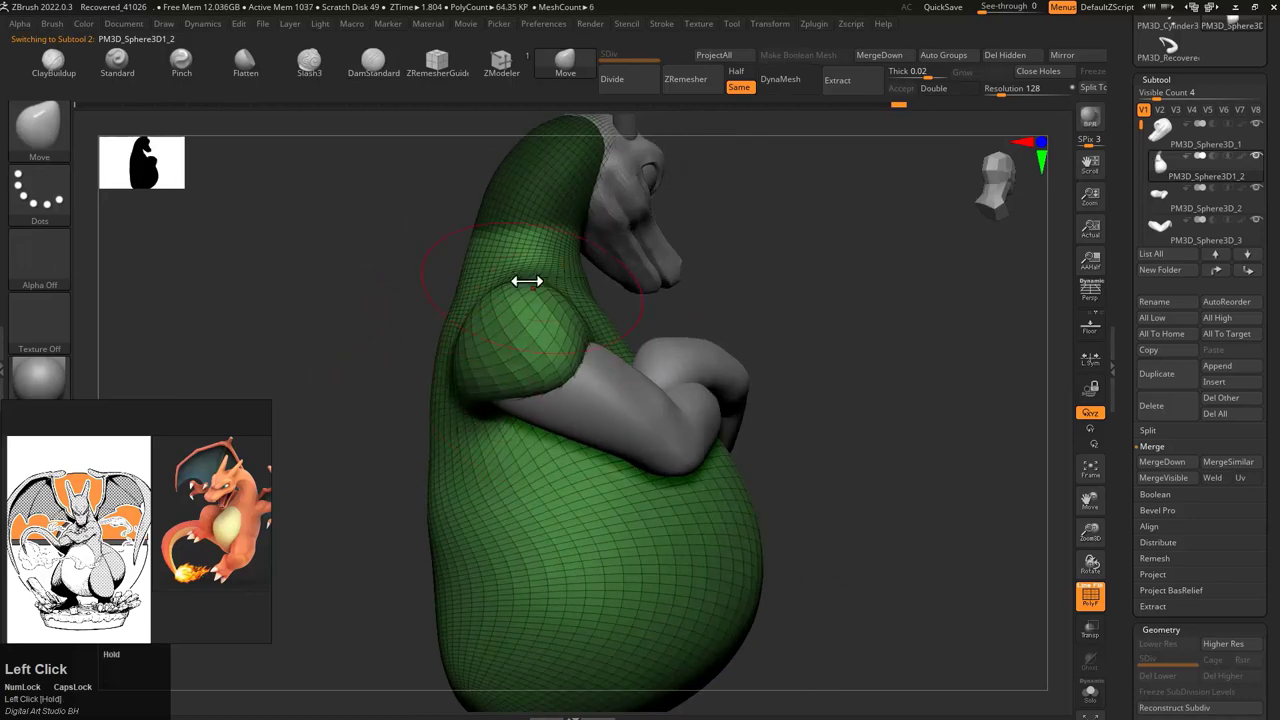
{"action": "left_click_drag", "start_coordinate": [522, 307], "coordinate": [383, 422]}
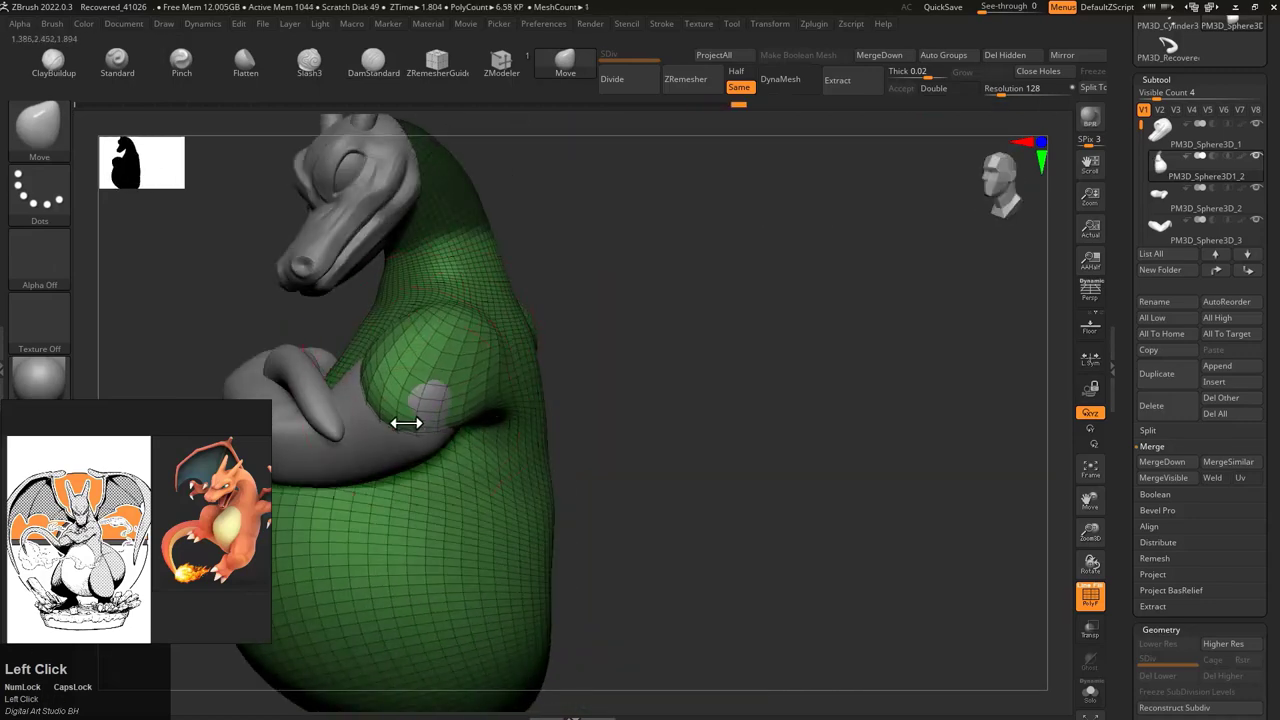
{"action": "left_click_drag", "start_coordinate": [499, 358], "coordinate": [461, 375]}
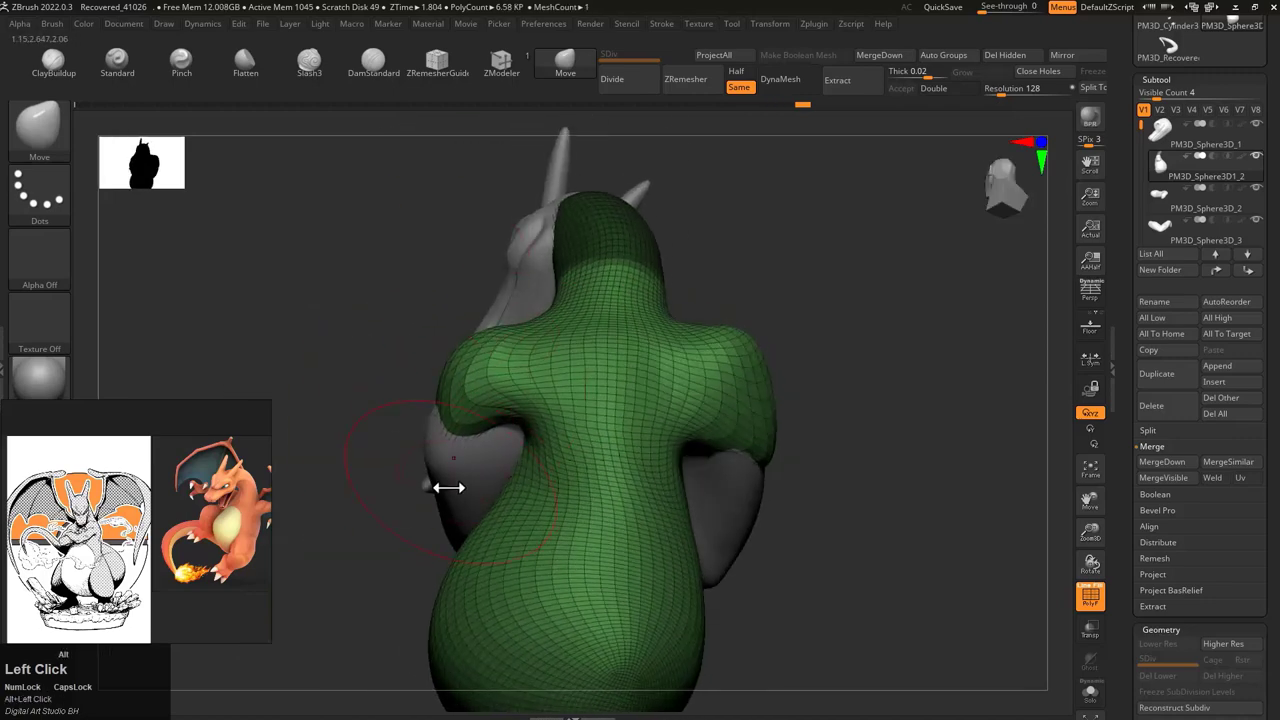
Step: Blend the over-crossed arm's upper end into the torso's shoulder with the Move brush
{"action": "left_click_drag", "start_coordinate": [425, 485], "coordinate": [446, 518]}
{"action": "left_click", "coordinate": [520, 409], "text": "alt"}
{"action": "left_click_drag", "start_coordinate": [470, 474], "coordinate": [646, 449]}
{"action": "left_click", "coordinate": [486, 486], "text": "alt"}
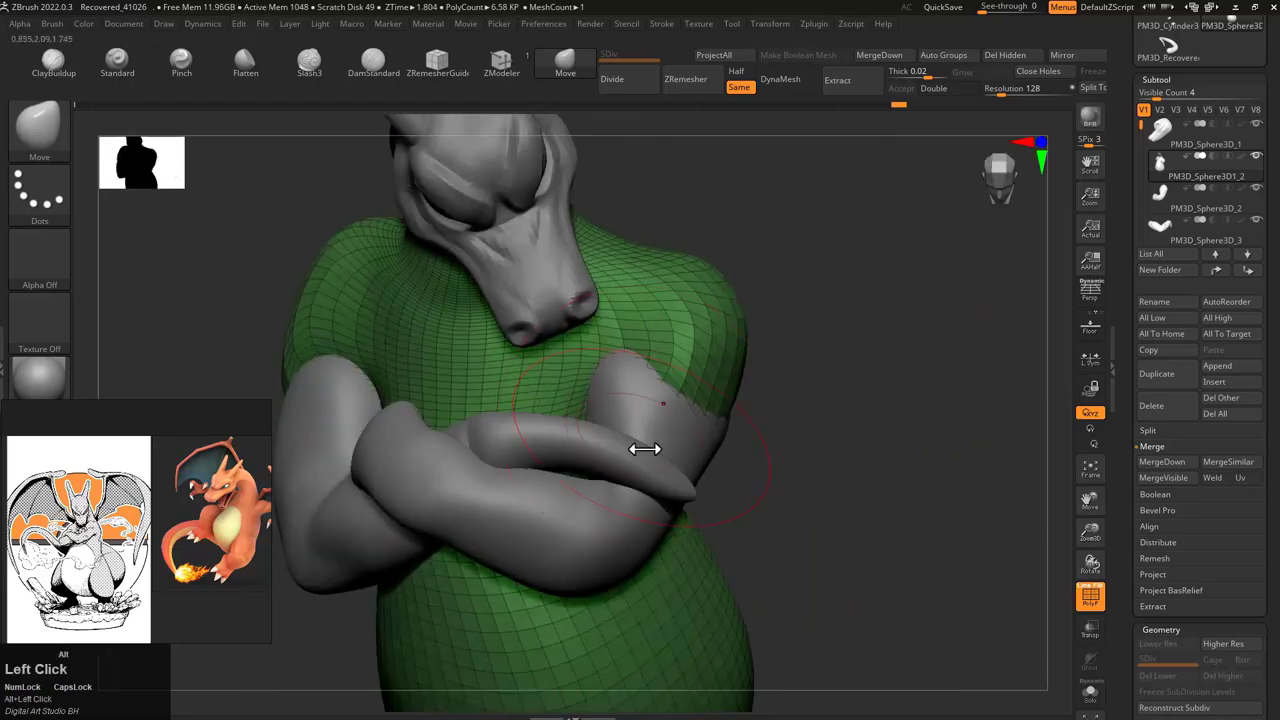
Step: Select the character's left arm and reshape its elbow and upper arm with the Move brush, both isolated and against the torso
{"action": "left_click", "coordinate": [730, 472], "text": "alt"}
{"action": "left_click_drag", "start_coordinate": [730, 472], "coordinate": [675, 400]}
{"action": "left_click_drag", "start_coordinate": [781, 449], "coordinate": [700, 330]}
{"action": "left_click", "coordinate": [1090, 690]}
{"action": "mouse_move", "coordinate": [660, 400]}
{"action": "left_mouse_down"}
{"action": "mouse_move", "coordinate": [597, 490]}
{"action": "mouse_move", "coordinate": [580, 411]}
{"action": "mouse_move", "coordinate": [657, 414]}
{"action": "left_mouse_up"}
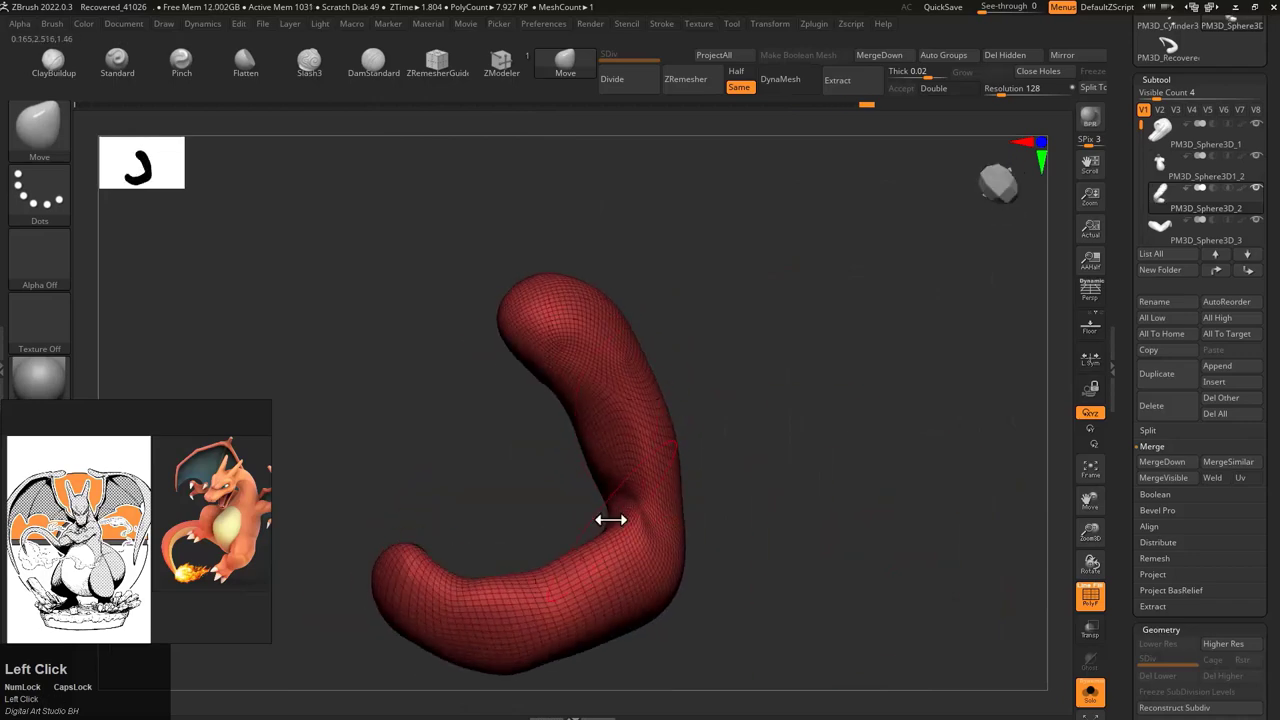
{"action": "mouse_move", "coordinate": [611, 519]}
{"action": "left_mouse_down"}
{"action": "mouse_move", "coordinate": [743, 546]}
{"action": "mouse_move", "coordinate": [706, 523]}
{"action": "mouse_move", "coordinate": [490, 508]}
{"action": "mouse_move", "coordinate": [592, 520]}
{"action": "left_mouse_up"}
{"action": "left_click_drag", "start_coordinate": [597, 624], "coordinate": [543, 563]}
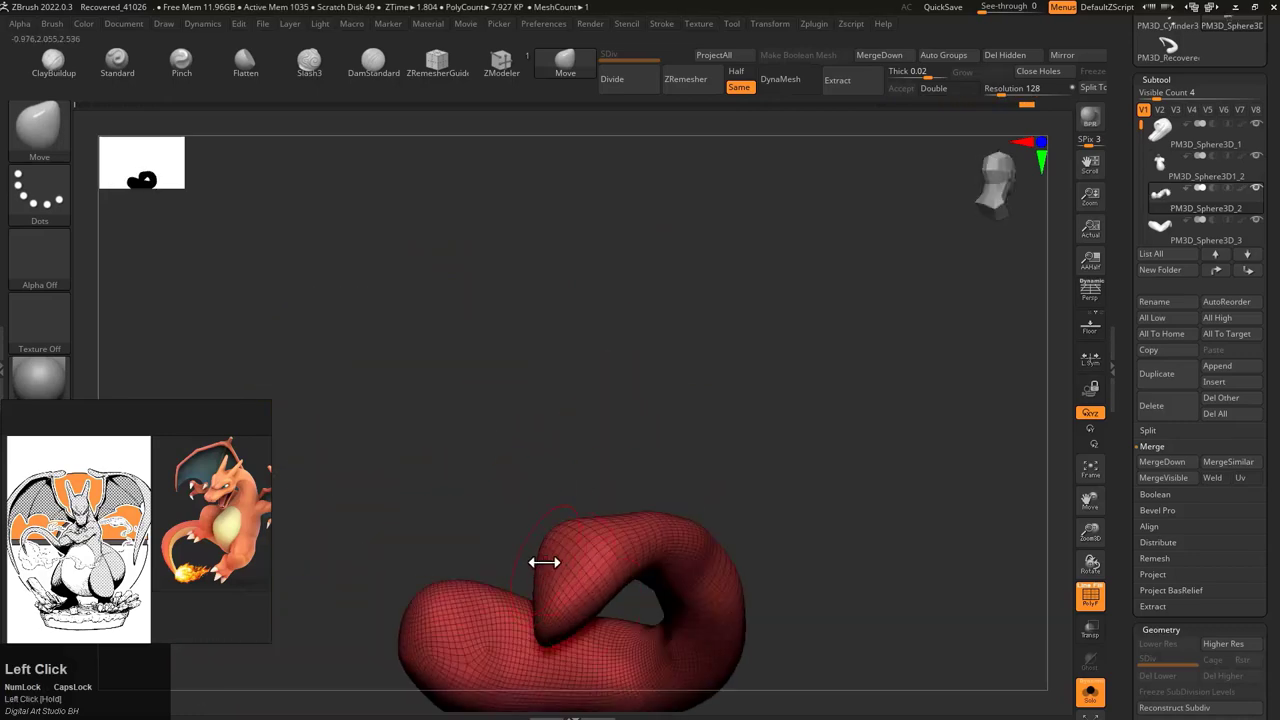
{"action": "left_click", "coordinate": [1090, 690]}
{"action": "left_click_drag", "start_coordinate": [823, 414], "coordinate": [618, 550]}
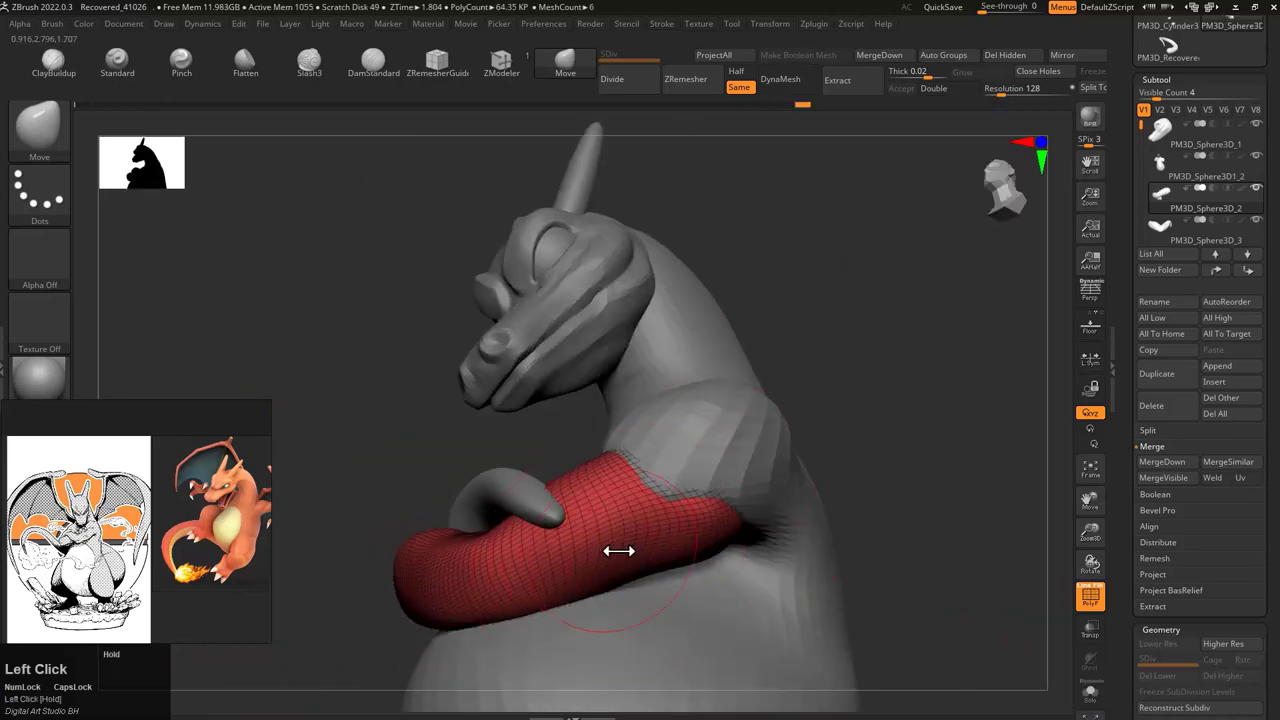
{"action": "left_click_drag", "start_coordinate": [702, 525], "coordinate": [645, 467]}
{"action": "mouse_move", "coordinate": [558, 572]}
{"action": "left_mouse_down"}
{"action": "mouse_move", "coordinate": [634, 457]}
{"action": "mouse_move", "coordinate": [414, 594]}
{"action": "mouse_move", "coordinate": [466, 483]}
{"action": "left_mouse_up"}
Step: Select the right arm and adjust its hand end with the Move brush so it rests over the left upper arm
{"action": "left_click", "coordinate": [518, 466], "text": "alt"}
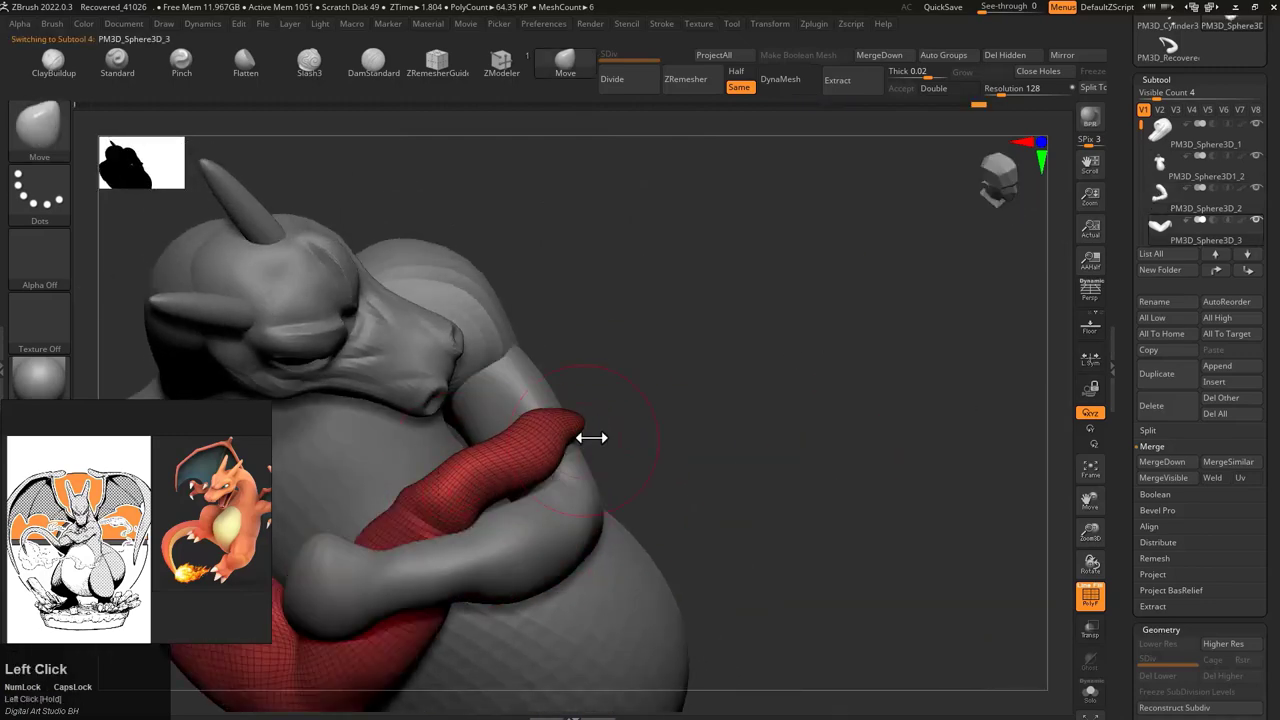
{"action": "left_click_drag", "start_coordinate": [591, 437], "coordinate": [617, 435]}
{"action": "left_click_drag", "start_coordinate": [591, 394], "coordinate": [666, 394]}
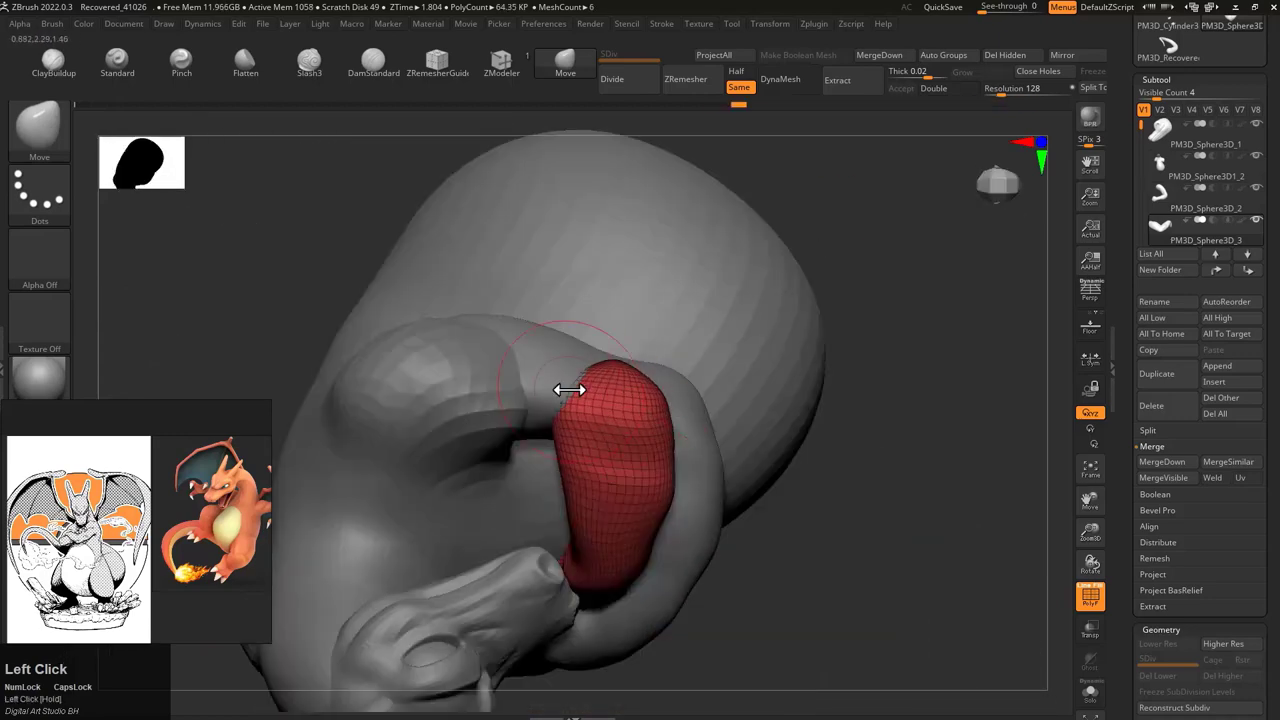
{"action": "left_click_drag", "start_coordinate": [568, 390], "coordinate": [705, 405]}
Step: Isolate the right arm and refine the volume of its upper arm and elbow with the Move brush
{"action": "key", "text": "shift+ctrl+s"}
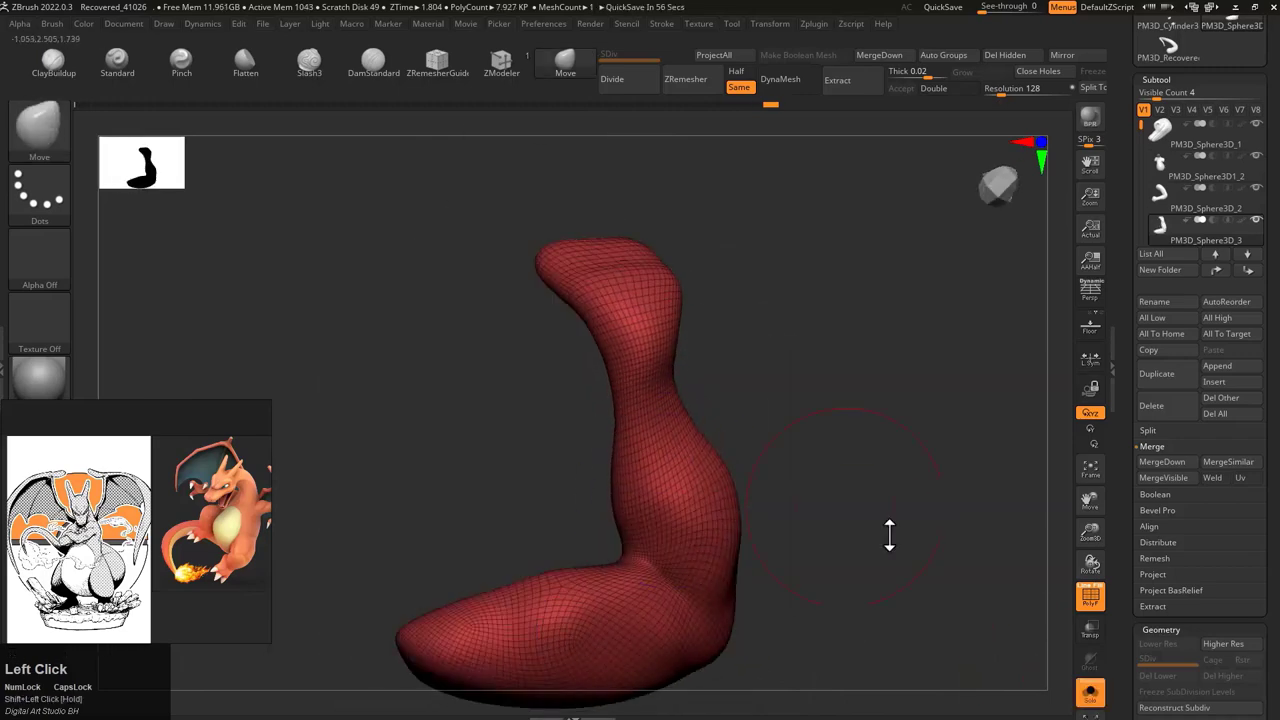
{"action": "key", "text": "shift+ctrl+s"}
{"action": "left_click_drag", "start_coordinate": [889, 535], "coordinate": [759, 480]}
{"action": "key", "text": "shift+ctrl+s"}
{"action": "mouse_move", "coordinate": [590, 535]}
{"action": "left_mouse_down"}
{"action": "mouse_move", "coordinate": [786, 500]}
{"action": "mouse_move", "coordinate": [507, 571]}
{"action": "left_mouse_up"}
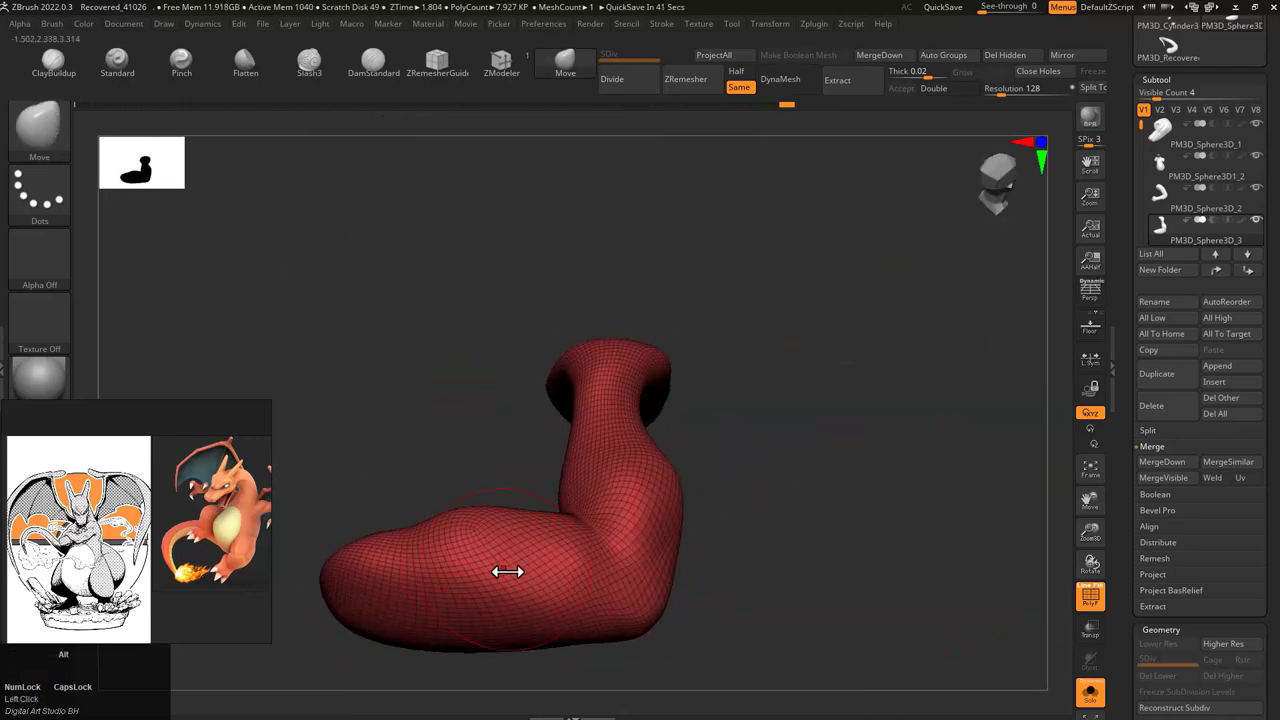
{"action": "left_click_drag", "start_coordinate": [376, 621], "coordinate": [470, 447]}
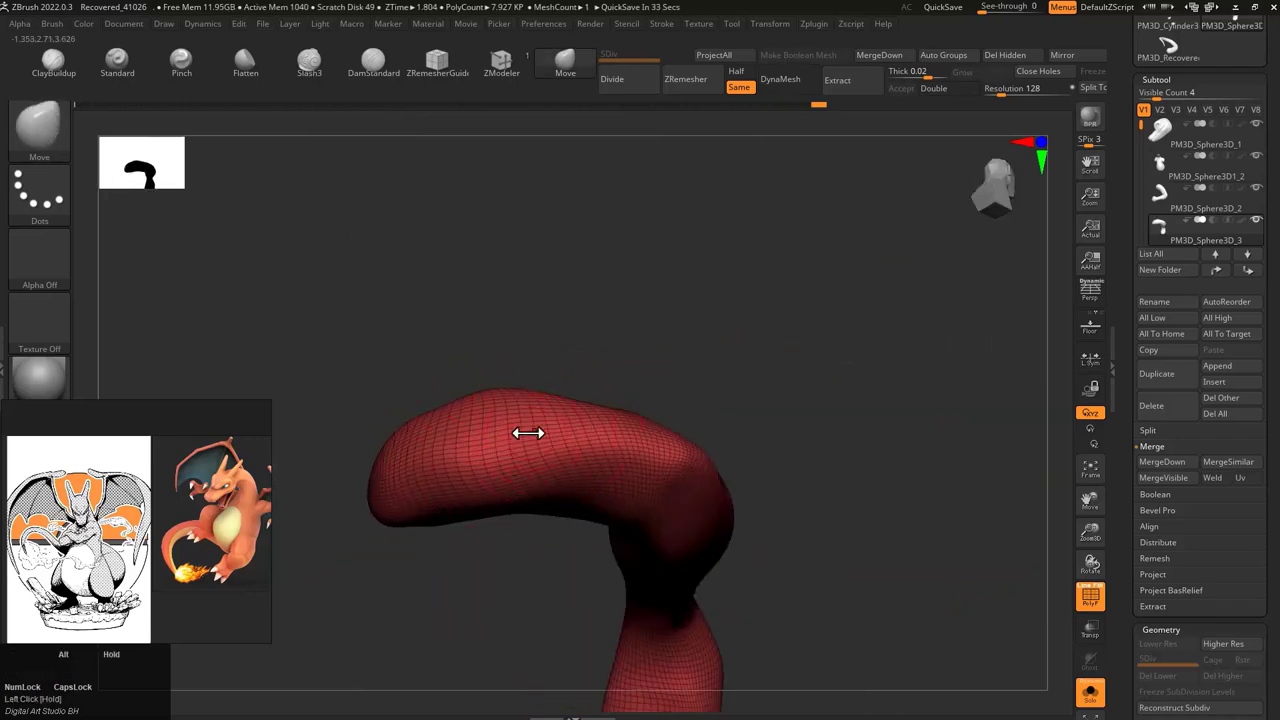
Step: Carve muscle creases along the right upper arm and forearm with the DamStandard brush
{"action": "key", "text": "b"}
{"action": "key", "text": "d"}
{"action": "key", "text": "s"}
{"action": "mouse_move", "coordinate": [559, 358]}
{"action": "left_mouse_down"}
{"action": "mouse_move", "coordinate": [563, 417]}
{"action": "mouse_move", "coordinate": [518, 435]}
{"action": "mouse_move", "coordinate": [711, 440]}
{"action": "mouse_move", "coordinate": [565, 510]}
{"action": "left_mouse_up"}
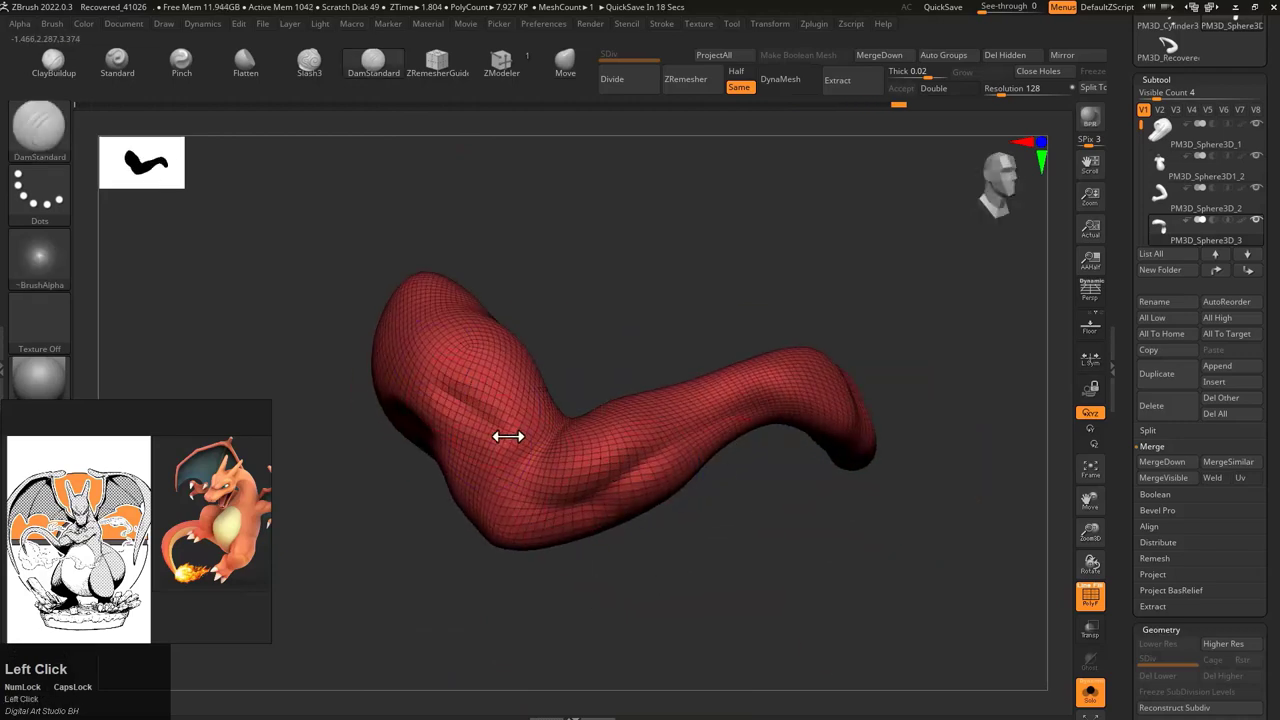
{"action": "left_click_drag", "start_coordinate": [1004, 632], "coordinate": [351, 417]}
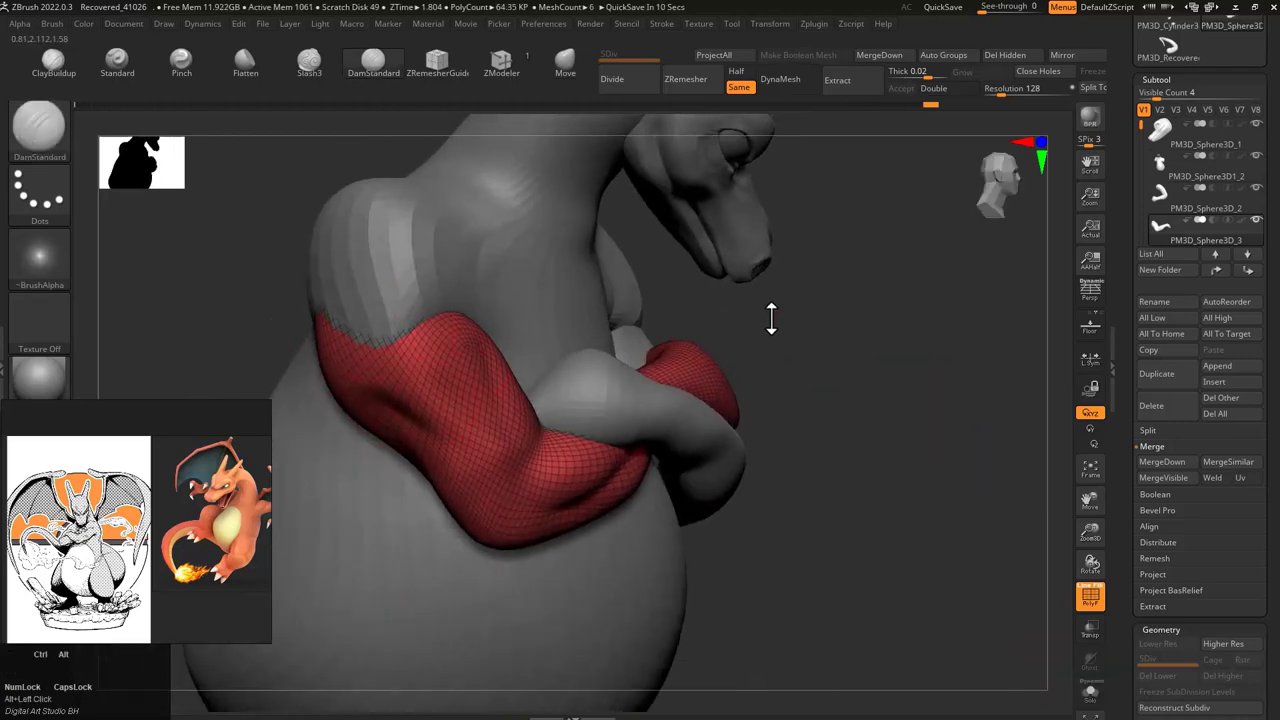
Step: Mask the right forearm and reposition the unmasked upper arm under the shoulder with the transform gizmo
{"action": "mouse_move", "coordinate": [771, 320]}
{"action": "left_mouse_down", "text": "alt"}
{"action": "mouse_move", "coordinate": [742, 422]}
{"action": "mouse_move", "coordinate": [661, 410]}
{"action": "left_mouse_up", "text": "alt"}
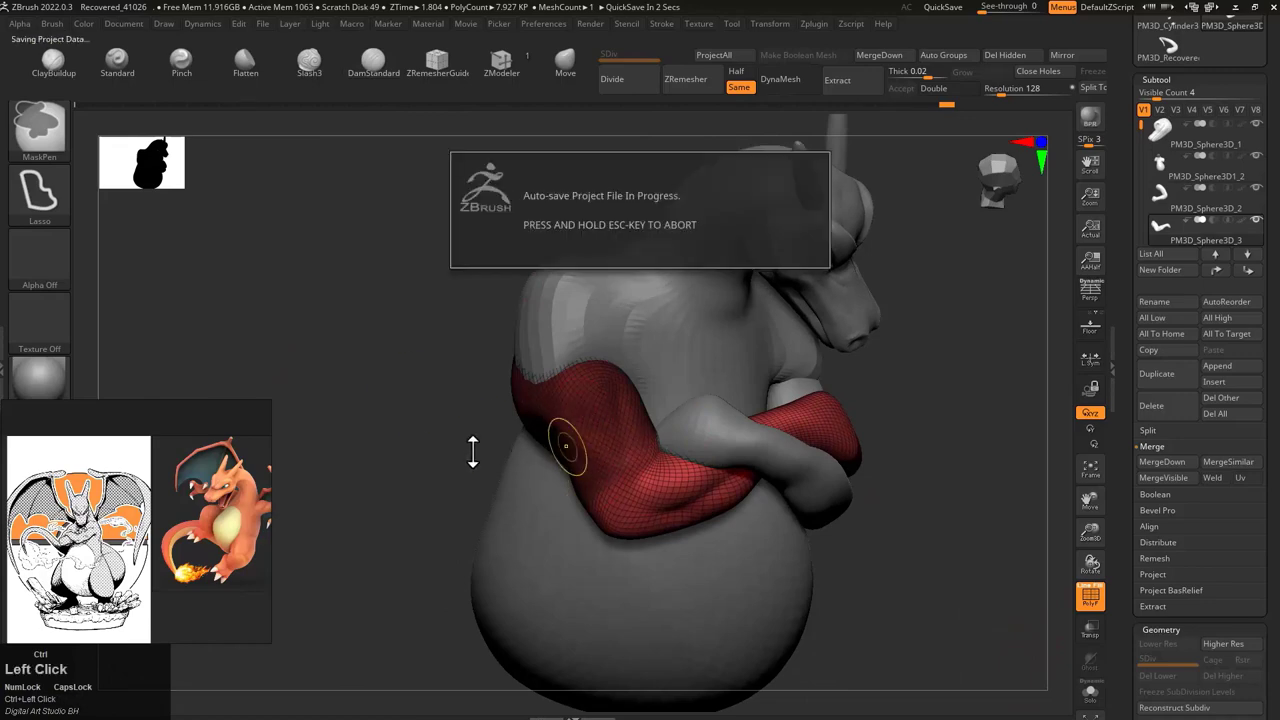
{"action": "left_click_drag", "start_coordinate": [474, 403], "coordinate": [530, 402]}
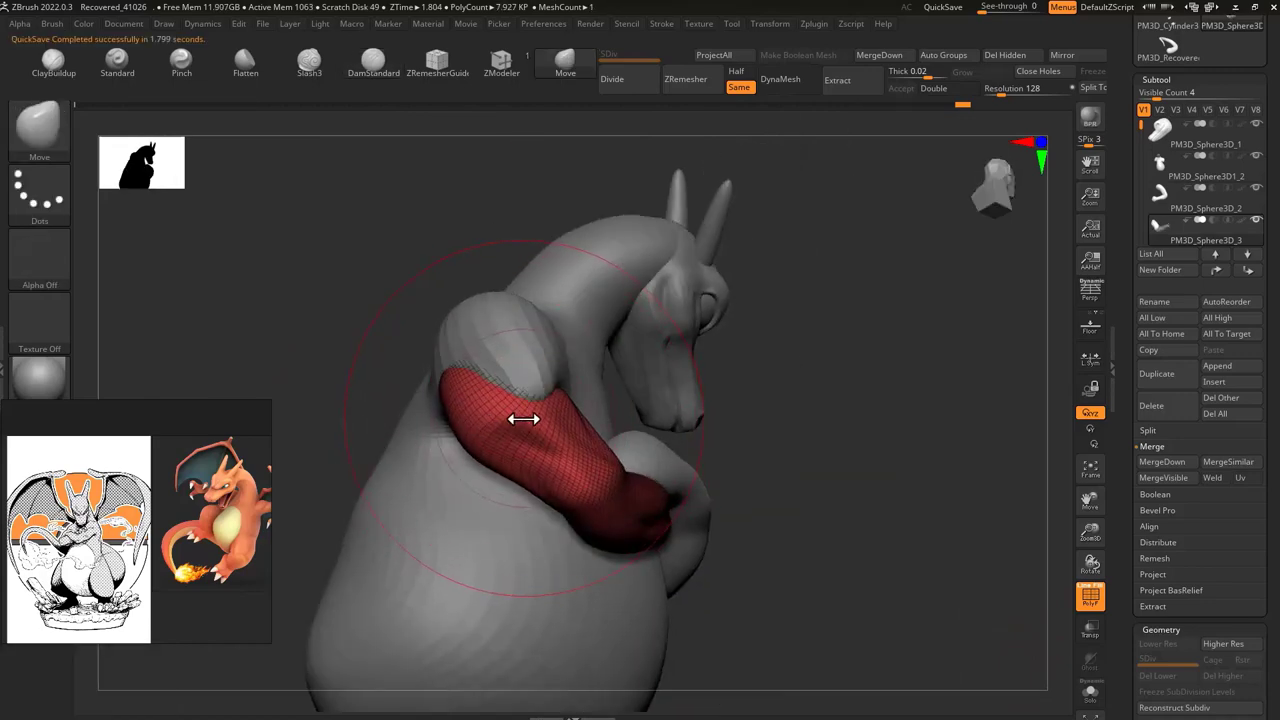
{"action": "key", "text": "w"}
{"action": "left_click", "coordinate": [528, 428], "text": "alt"}
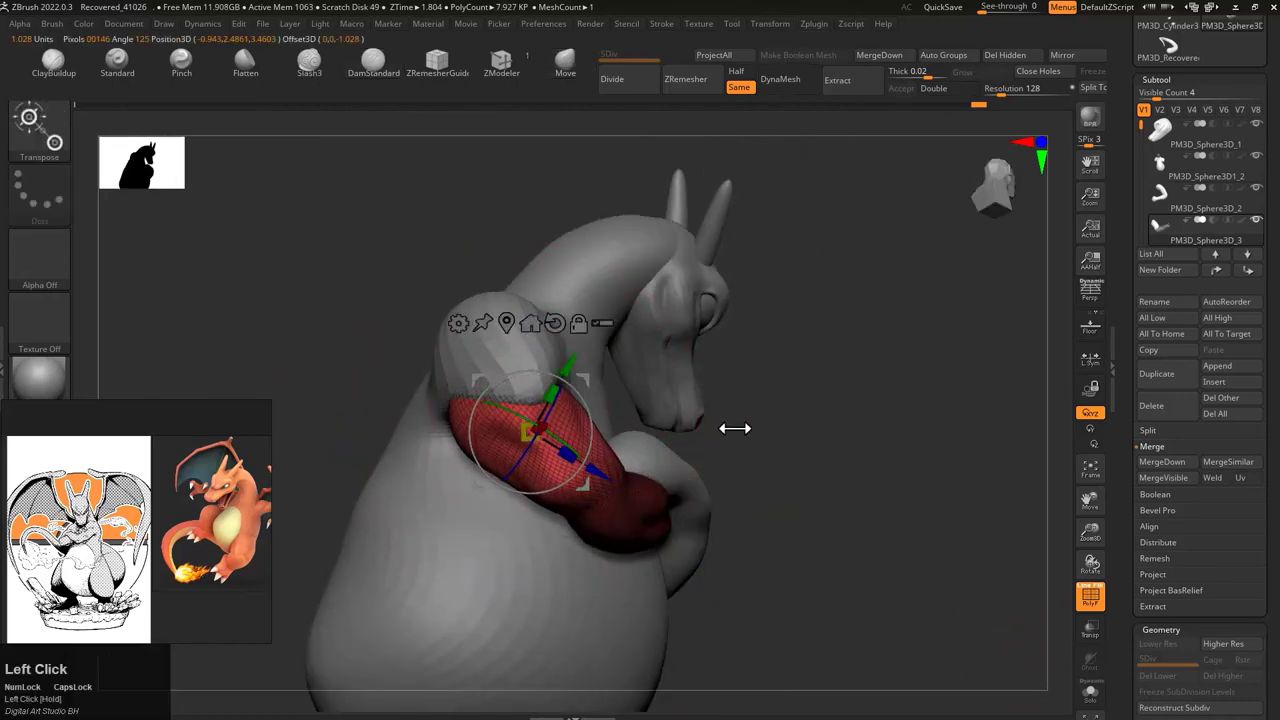
{"action": "left_click_drag", "start_coordinate": [735, 428], "coordinate": [389, 451]}
Step: Smooth the right upper arm and reshape the torso's shoulder over it with the Move brush
{"action": "key", "text": "q"}
{"action": "key", "text": "s"}
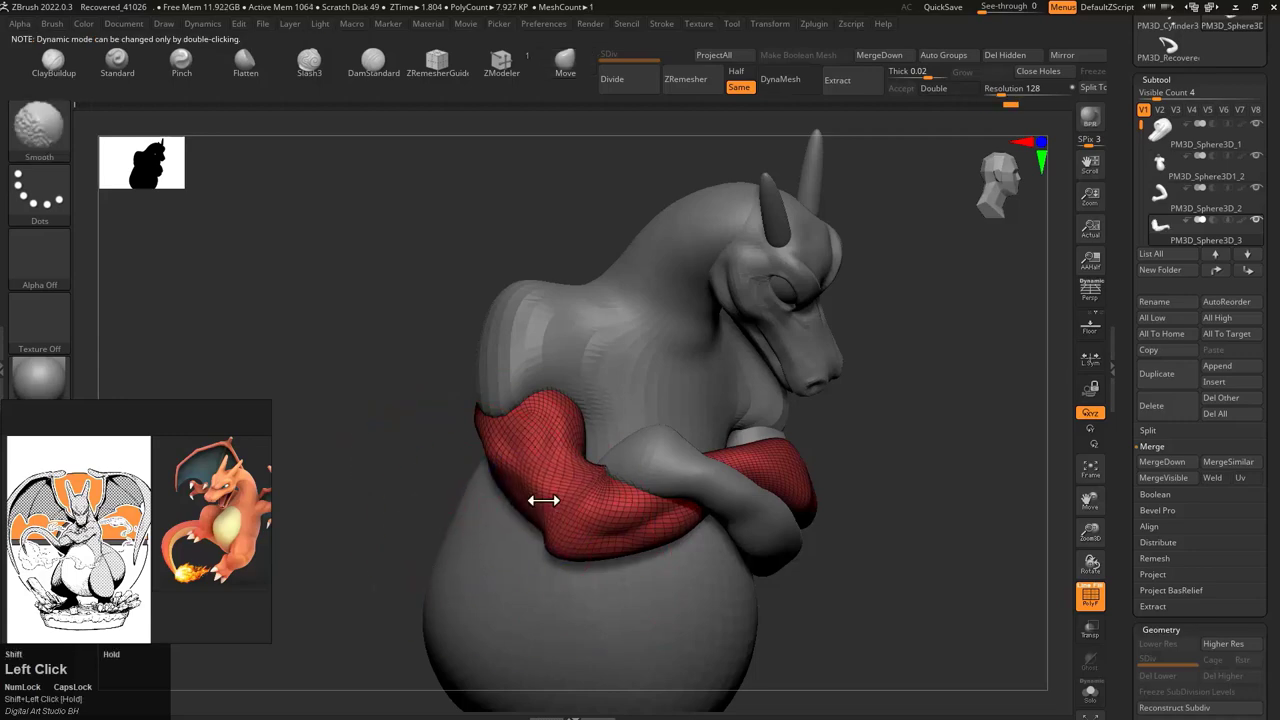
{"action": "left_click_drag", "start_coordinate": [543, 500], "coordinate": [566, 447], "text": "shift"}
{"action": "left_click_drag", "start_coordinate": [526, 520], "coordinate": [457, 383]}
{"action": "left_click", "coordinate": [442, 236], "text": "alt"}
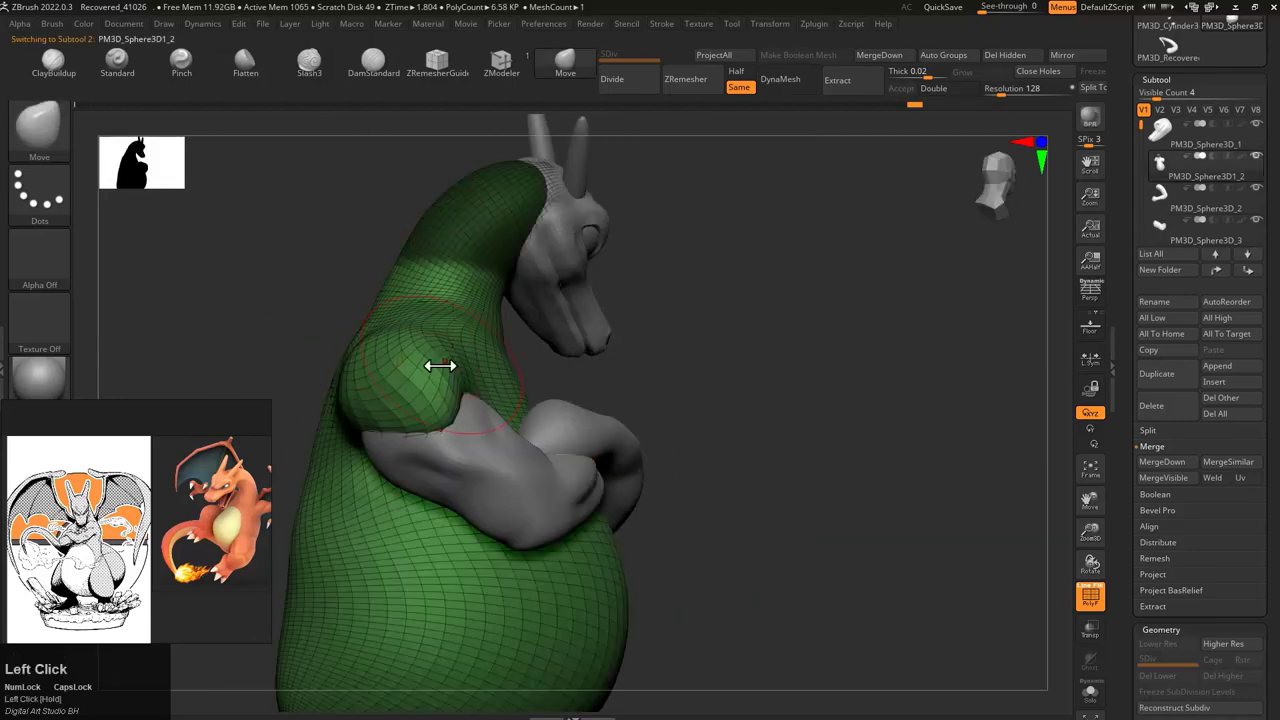
{"action": "left_click_drag", "start_coordinate": [424, 423], "coordinate": [449, 486]}
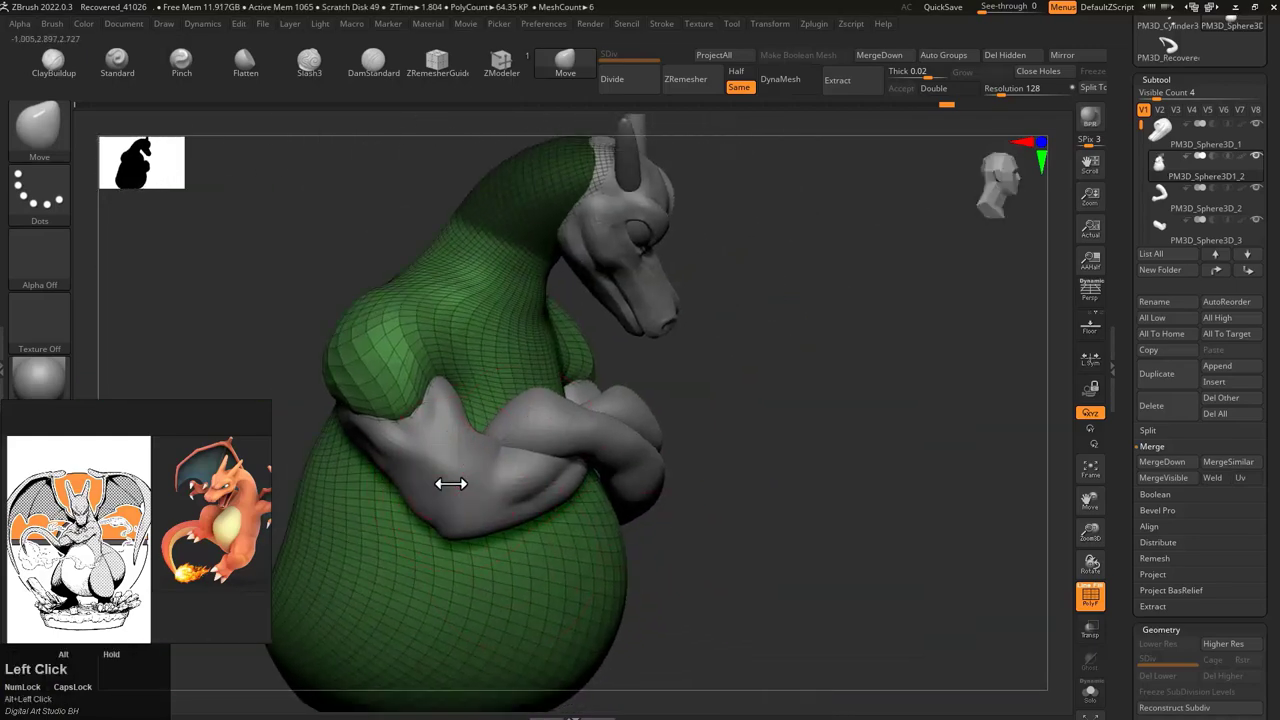
Step: Reselect the right arm and carve deeper muscle separations from the upper arm through the elbow with the DamStandard brush
{"action": "left_click", "coordinate": [449, 486], "text": "alt"}
{"action": "left_click_drag", "start_coordinate": [718, 513], "coordinate": [438, 453]}
{"action": "key", "text": "b"}
{"action": "key", "text": "d"}
{"action": "key", "text": "s"}
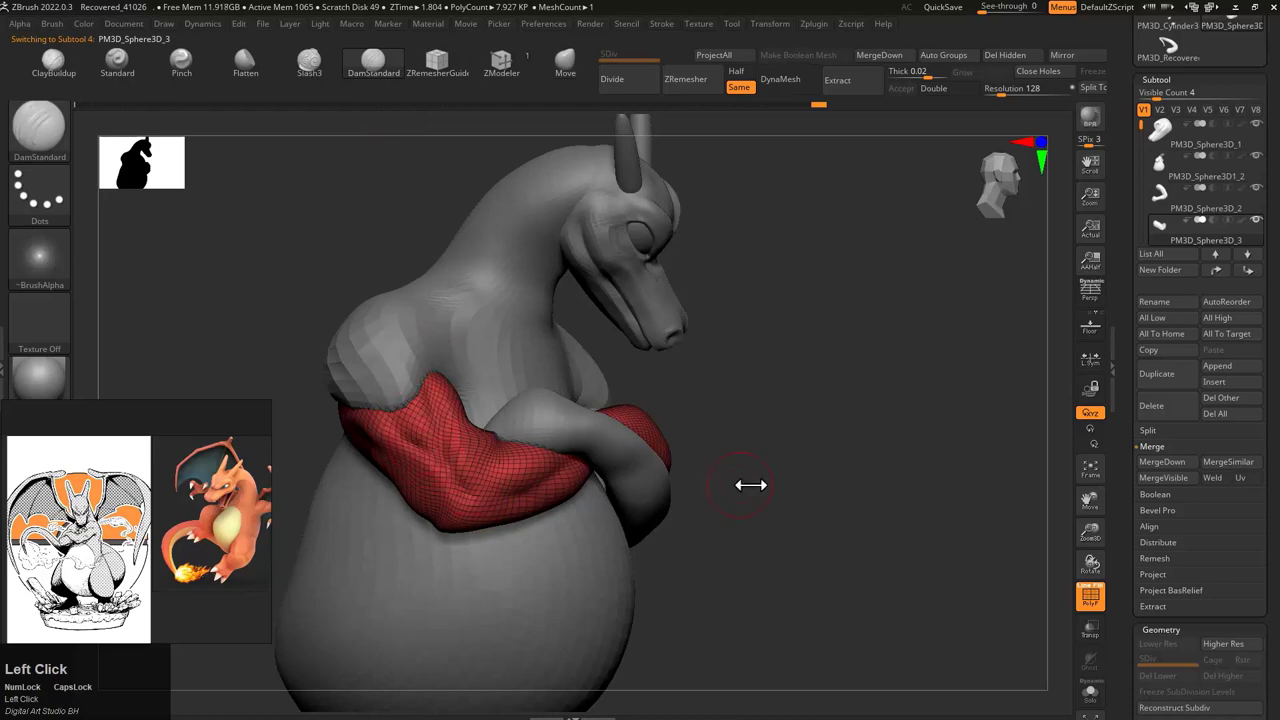
{"action": "mouse_move", "coordinate": [750, 485]}
{"action": "left_mouse_down"}
{"action": "mouse_move", "coordinate": [420, 473]}
{"action": "mouse_move", "coordinate": [458, 511]}
{"action": "mouse_move", "coordinate": [691, 443]}
{"action": "mouse_move", "coordinate": [580, 474]}
{"action": "mouse_move", "coordinate": [435, 225]}
{"action": "left_mouse_up"}
{"action": "key", "text": "b"}
{"action": "key", "text": "d"}
{"action": "key", "text": "s"}
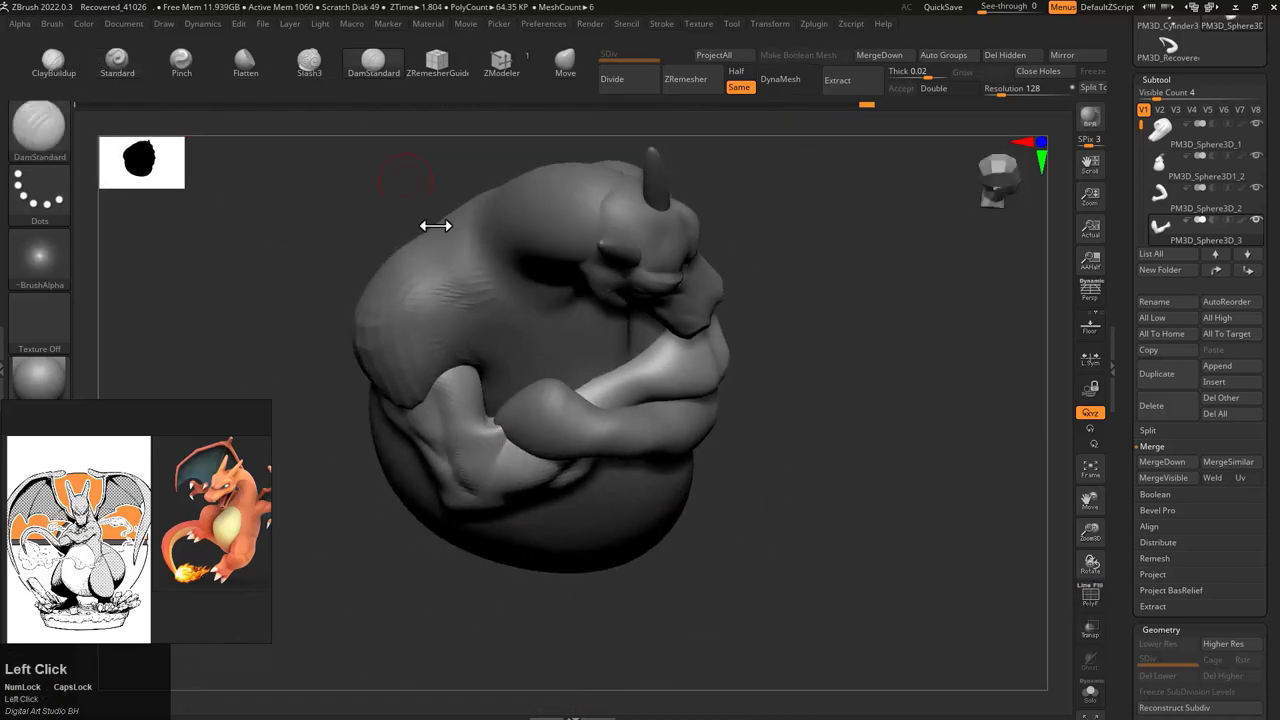
{"action": "left_click_drag", "start_coordinate": [487, 426], "coordinate": [496, 458]}
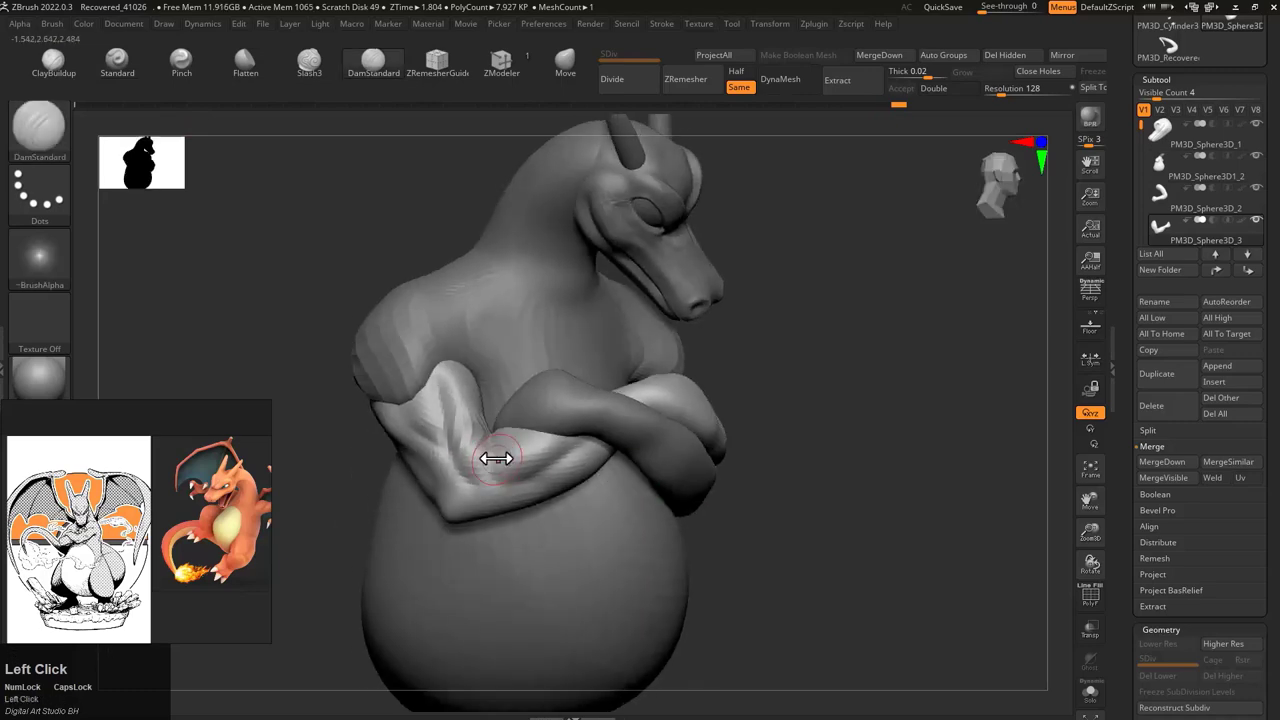
Step: ZRemesh the right arm with the Same option and adjust its upper arm and elbow with the Move brush
{"action": "scroll", "coordinate": [1183, 495], "scroll_direction": "down", "scroll_amount": 5}
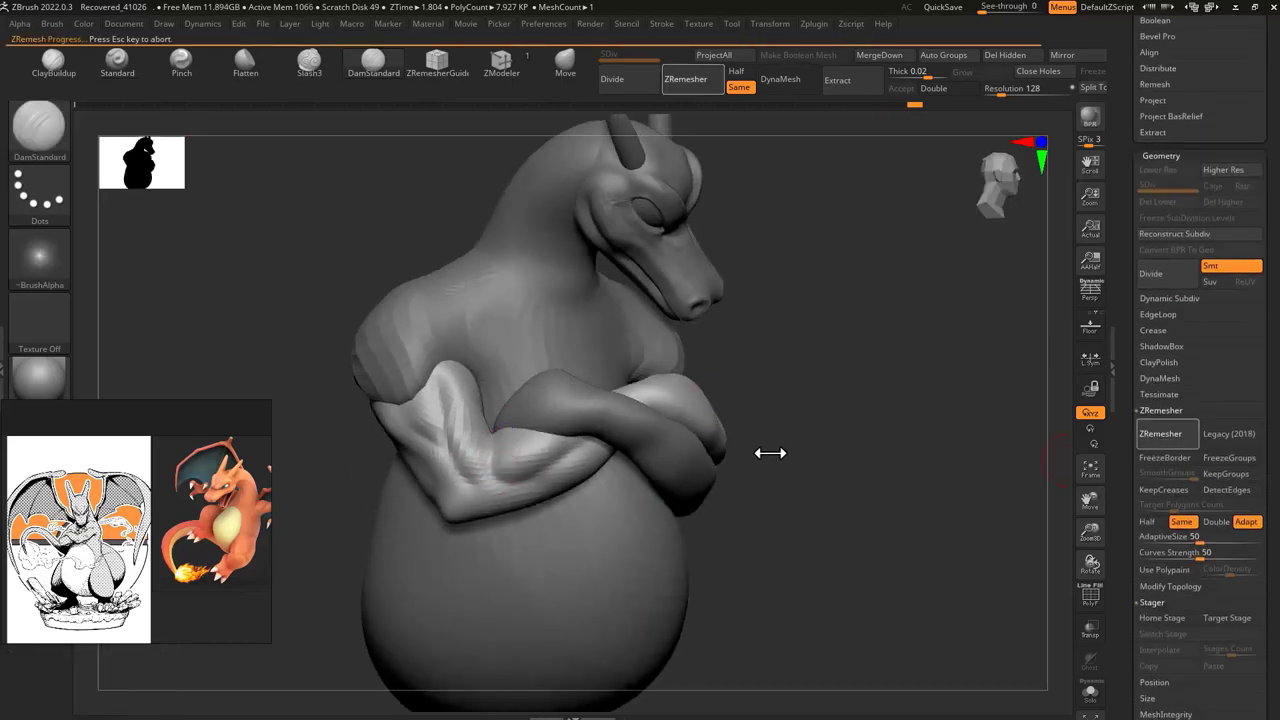
{"action": "mouse_move", "coordinate": [769, 451]}
{"action": "left_mouse_down"}
{"action": "mouse_move", "coordinate": [863, 369]}
{"action": "mouse_move", "coordinate": [455, 401]}
{"action": "mouse_move", "coordinate": [495, 361]}
{"action": "left_mouse_up"}
{"action": "key", "text": "b"}
{"action": "key", "text": "m"}
{"action": "key", "text": "v"}
{"action": "key", "text": "s"}
{"action": "left_click_drag", "start_coordinate": [557, 245], "coordinate": [448, 334]}
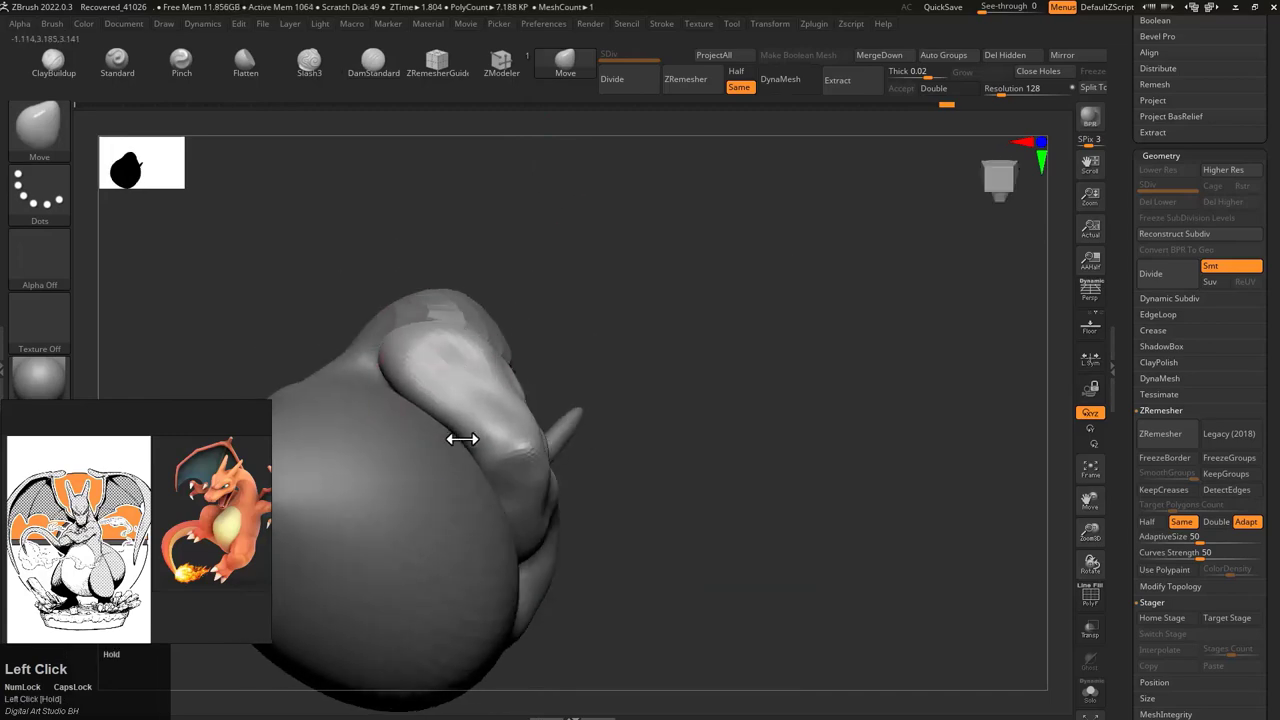
{"action": "mouse_move", "coordinate": [462, 438]}
{"action": "left_mouse_down"}
{"action": "mouse_move", "coordinate": [694, 346]}
{"action": "mouse_move", "coordinate": [407, 409]}
{"action": "mouse_move", "coordinate": [520, 83]}
{"action": "mouse_move", "coordinate": [414, 407]}
{"action": "mouse_move", "coordinate": [441, 406]}
{"action": "left_mouse_up"}
Step: Carve a crease into the left upper arm below the shoulder with the DamStandard brush
{"action": "mouse_move", "coordinate": [528, 476]}
{"action": "left_mouse_down"}
{"action": "mouse_move", "coordinate": [626, 531]}
{"action": "mouse_move", "coordinate": [609, 466]}
{"action": "mouse_move", "coordinate": [737, 351]}
{"action": "mouse_move", "coordinate": [591, 453]}
{"action": "mouse_move", "coordinate": [920, 480]}
{"action": "left_mouse_up"}
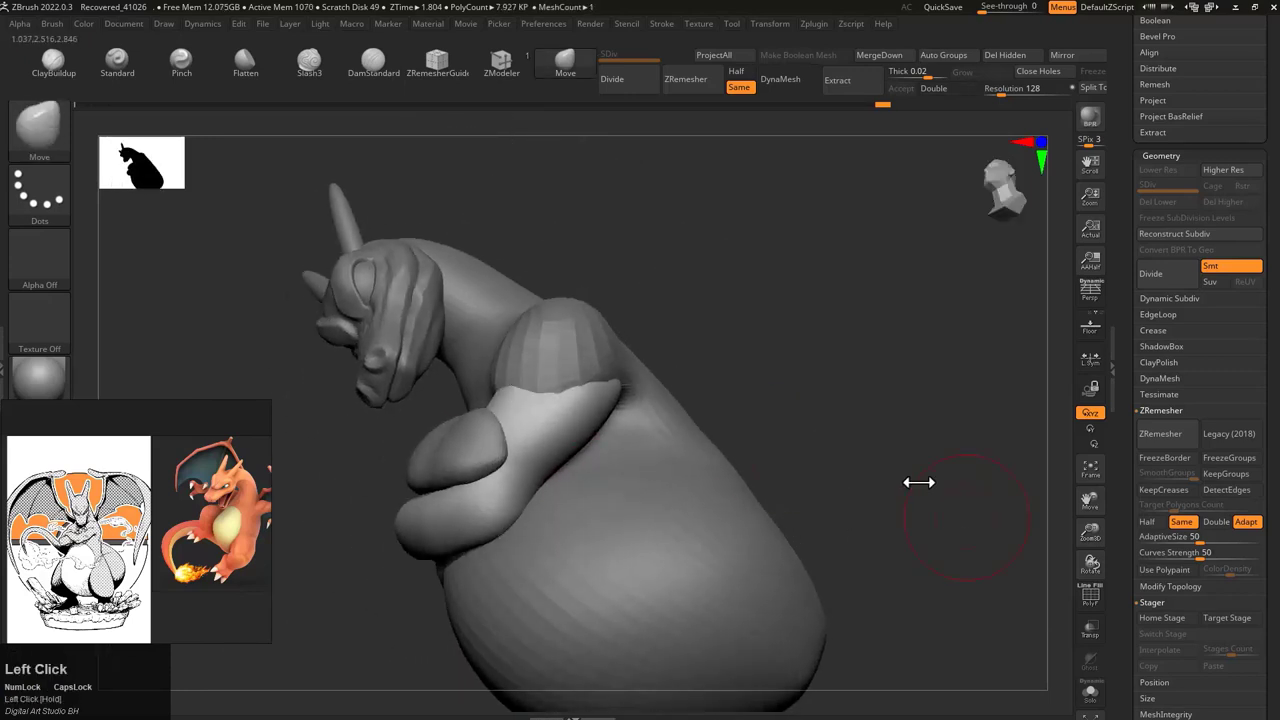
{"action": "key", "text": "b"}
{"action": "key", "text": "d"}
{"action": "key", "text": "s"}
{"action": "left_click_drag", "start_coordinate": [596, 396], "coordinate": [557, 418]}
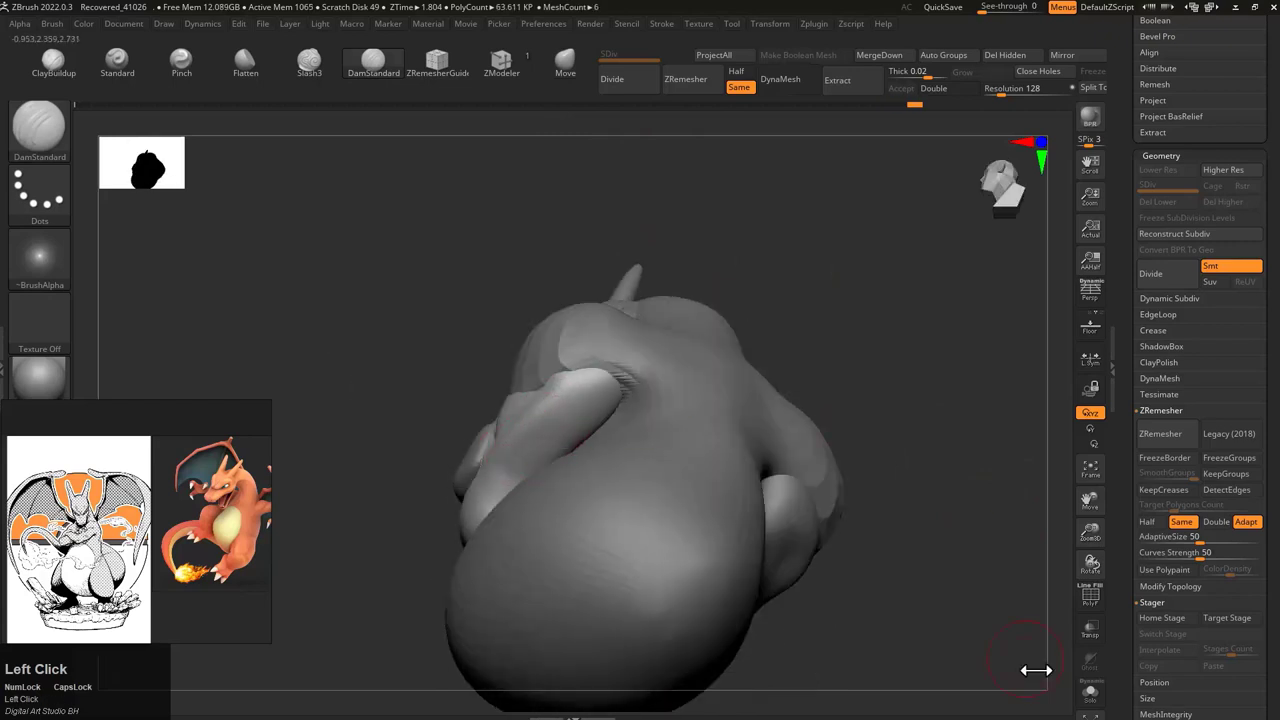
Step: Isolate the left arm and carve the crease from its elbow along the forearm, refining it against the whole figure
{"action": "left_click", "coordinate": [1090, 691]}
{"action": "left_click_drag", "start_coordinate": [509, 474], "coordinate": [651, 473]}
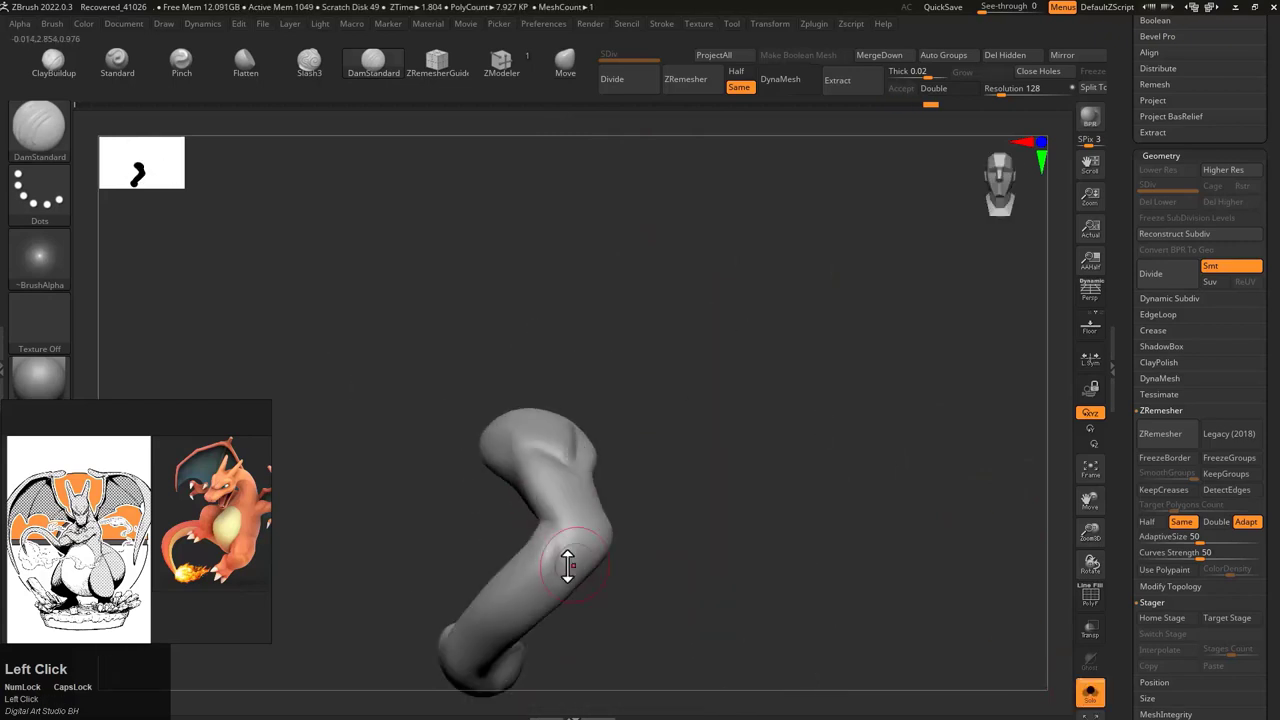
{"action": "key", "text": "shift+alt+s"}
{"action": "left_click_drag", "start_coordinate": [729, 471], "coordinate": [540, 533]}
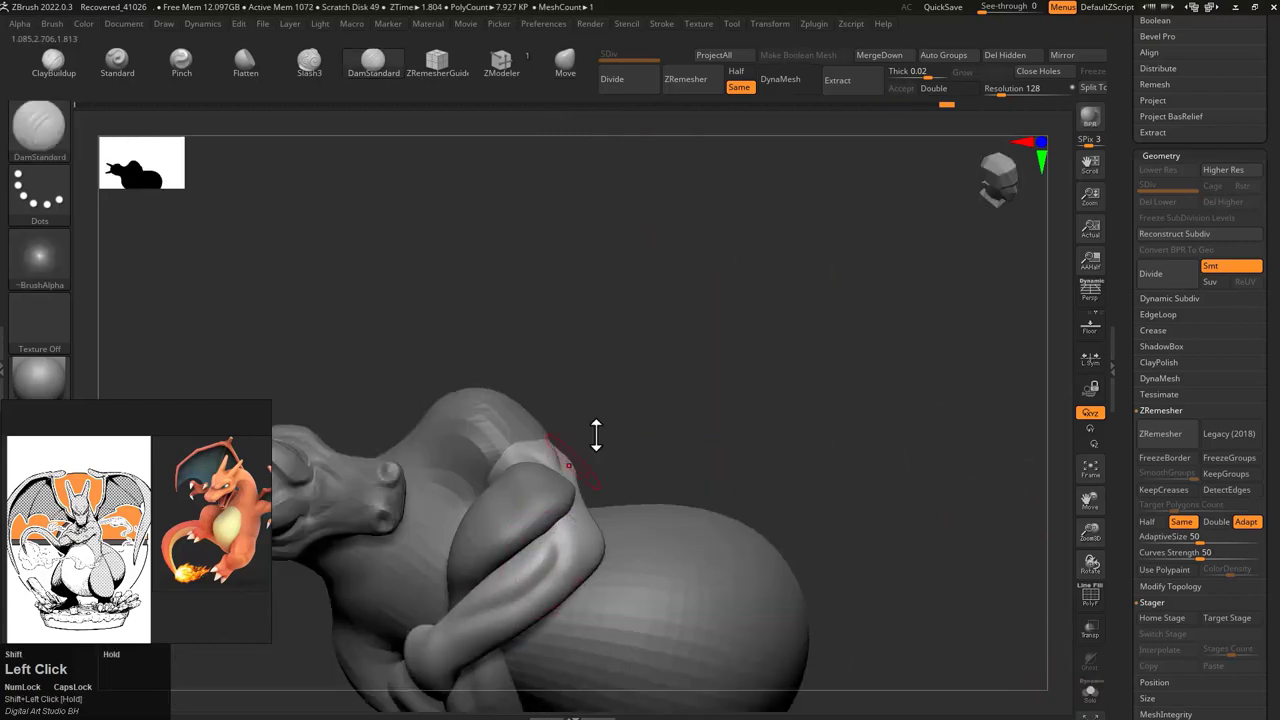
{"action": "mouse_move", "coordinate": [596, 435]}
{"action": "left_mouse_down"}
{"action": "mouse_move", "coordinate": [566, 363]}
{"action": "mouse_move", "coordinate": [586, 406]}
{"action": "mouse_move", "coordinate": [803, 431]}
{"action": "mouse_move", "coordinate": [822, 396]}
{"action": "mouse_move", "coordinate": [790, 380]}
{"action": "left_mouse_up"}
{"action": "left_click_drag", "start_coordinate": [608, 450], "coordinate": [484, 496]}
{"action": "left_click_drag", "start_coordinate": [574, 479], "coordinate": [745, 497]}
{"action": "left_click_drag", "start_coordinate": [578, 465], "coordinate": [543, 480]}
Step: Isolate the torso and reshape the body around its masked shoulder with the Move brush
{"action": "key", "text": "ctrl+shift+s"}
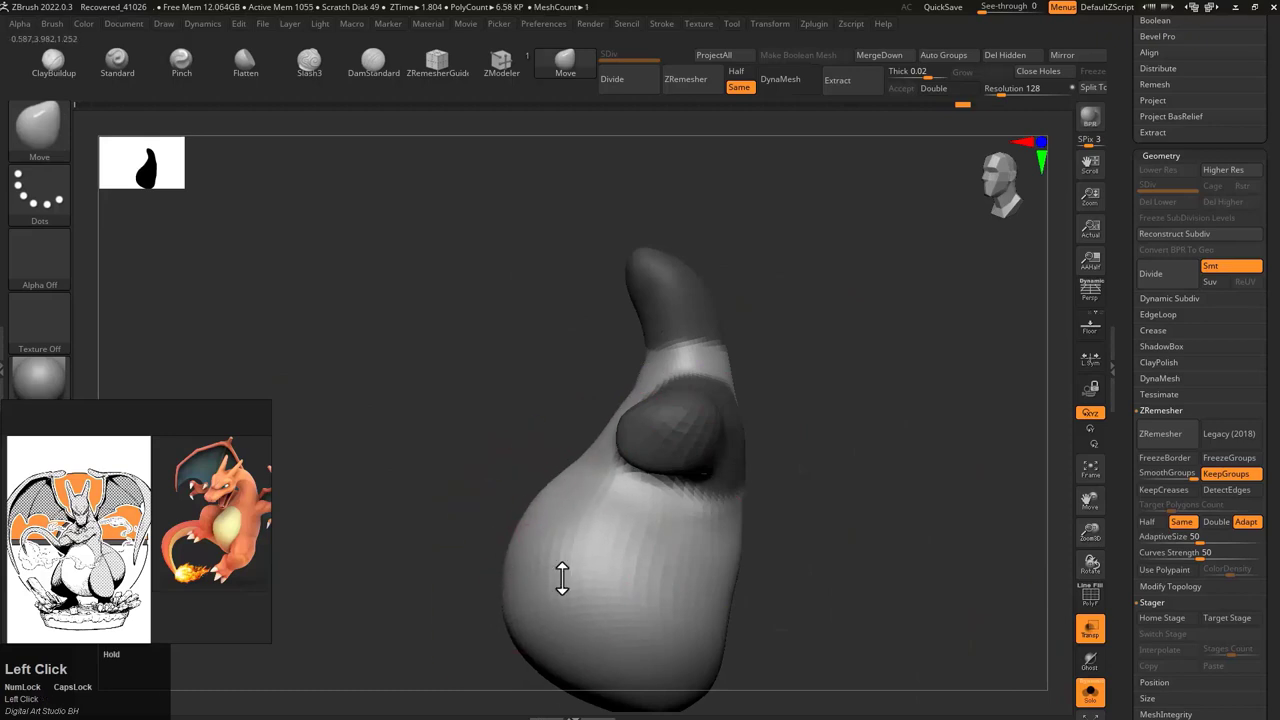
{"action": "key", "text": "ctrl+shift+s"}
{"action": "mouse_move", "coordinate": [562, 578]}
{"action": "left_mouse_down"}
{"action": "mouse_move", "coordinate": [483, 483]}
{"action": "mouse_move", "coordinate": [886, 560]}
{"action": "mouse_move", "coordinate": [576, 487]}
{"action": "mouse_move", "coordinate": [806, 523]}
{"action": "left_mouse_up"}
{"action": "key", "text": "ctrl+shift+s"}
{"action": "key", "text": "s"}
{"action": "mouse_move", "coordinate": [443, 471]}
{"action": "left_mouse_down"}
{"action": "mouse_move", "coordinate": [623, 374]}
{"action": "mouse_move", "coordinate": [694, 451]}
{"action": "mouse_move", "coordinate": [780, 463]}
{"action": "mouse_move", "coordinate": [729, 417]}
{"action": "mouse_move", "coordinate": [566, 406]}
{"action": "mouse_move", "coordinate": [783, 391]}
{"action": "mouse_move", "coordinate": [689, 517]}
{"action": "mouse_move", "coordinate": [660, 506]}
{"action": "mouse_move", "coordinate": [841, 513]}
{"action": "mouse_move", "coordinate": [831, 406]}
{"action": "mouse_move", "coordinate": [646, 357]}
{"action": "mouse_move", "coordinate": [794, 417]}
{"action": "mouse_move", "coordinate": [777, 491]}
{"action": "mouse_move", "coordinate": [640, 420]}
{"action": "left_mouse_up"}
{"action": "key", "text": "ctrl+shift+s"}
Step: Reshape the torso's shoulders and upper back with the Move brush and ZRemesh it with KeepGroups on
{"action": "left_click", "coordinate": [534, 430], "text": "alt"}
{"action": "left_click", "coordinate": [618, 397], "text": "alt"}
{"action": "left_click_drag", "start_coordinate": [615, 462], "coordinate": [565, 262]}
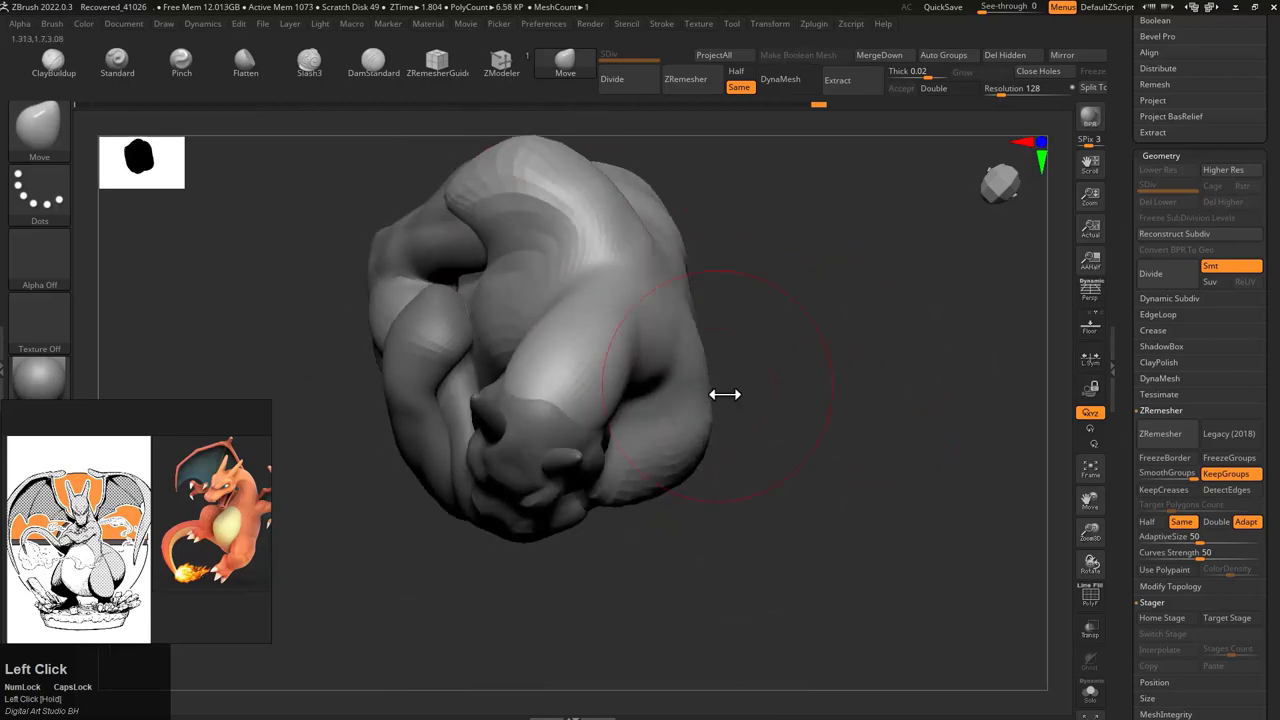
{"action": "mouse_move", "coordinate": [724, 394]}
{"action": "left_mouse_down"}
{"action": "mouse_move", "coordinate": [797, 346]}
{"action": "mouse_move", "coordinate": [689, 343]}
{"action": "mouse_move", "coordinate": [697, 389]}
{"action": "mouse_move", "coordinate": [836, 394]}
{"action": "mouse_move", "coordinate": [609, 486]}
{"action": "mouse_move", "coordinate": [586, 280]}
{"action": "mouse_move", "coordinate": [586, 343]}
{"action": "mouse_move", "coordinate": [733, 307]}
{"action": "mouse_move", "coordinate": [649, 354]}
{"action": "mouse_move", "coordinate": [811, 326]}
{"action": "mouse_move", "coordinate": [697, 445]}
{"action": "mouse_move", "coordinate": [651, 443]}
{"action": "mouse_move", "coordinate": [803, 409]}
{"action": "mouse_move", "coordinate": [749, 420]}
{"action": "mouse_move", "coordinate": [700, 400]}
{"action": "left_mouse_up"}
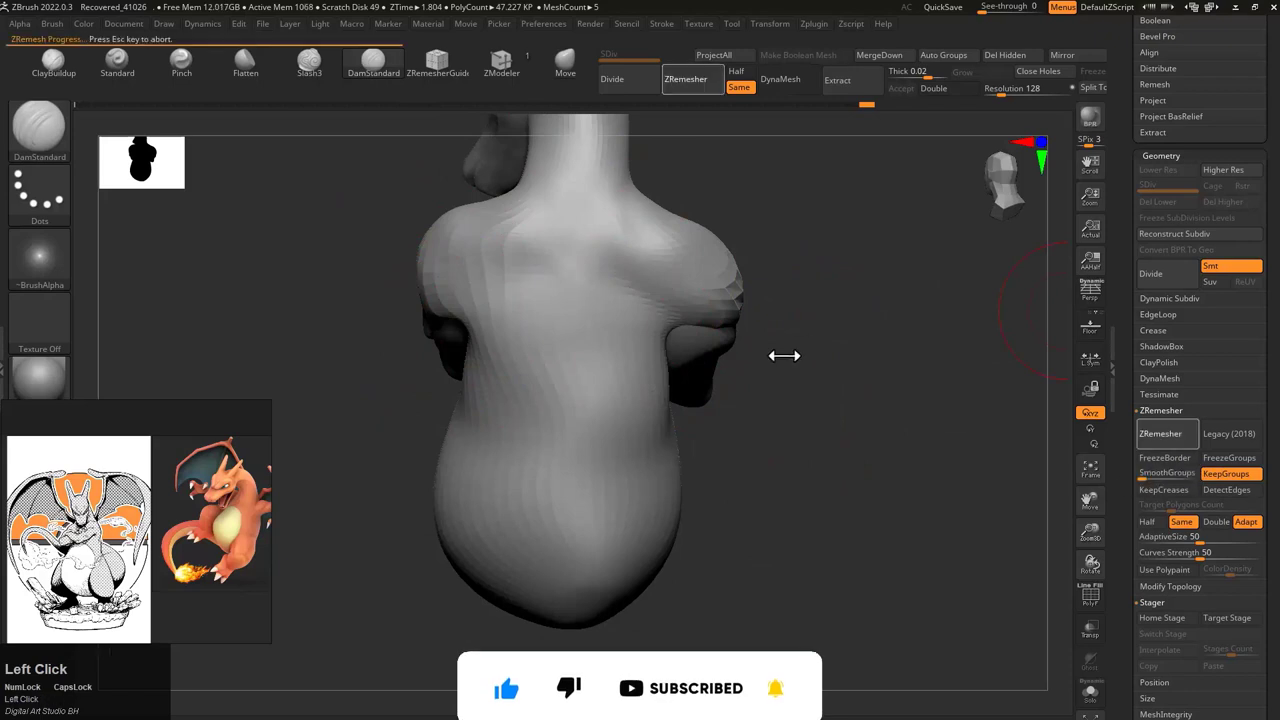
Step: Carve grooves around the shoulder blades on the torso's upper back with the DamStandard brush
{"action": "left_click_drag", "start_coordinate": [823, 366], "coordinate": [780, 400]}
{"action": "left_click_drag", "start_coordinate": [513, 370], "coordinate": [622, 374]}
{"action": "left_click_drag", "start_coordinate": [588, 328], "coordinate": [777, 374]}
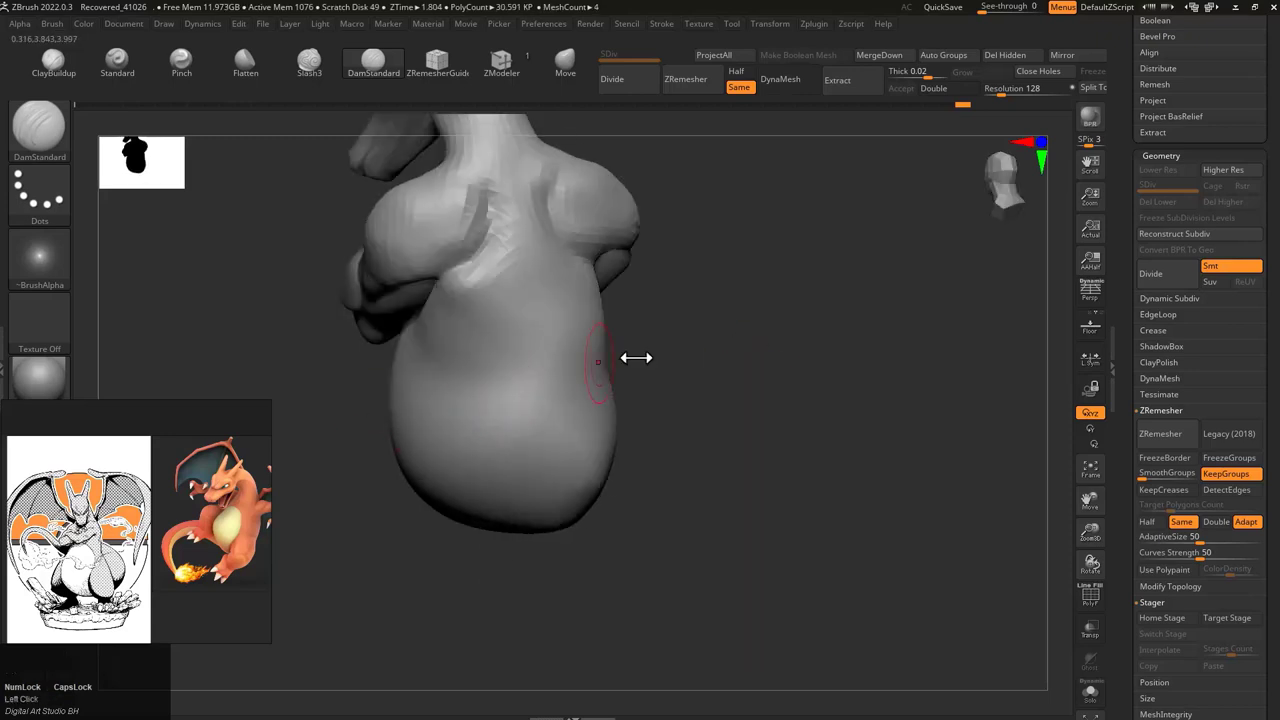
{"action": "left_click_drag", "start_coordinate": [636, 357], "coordinate": [447, 302]}
Step: Add a sphere subtool and position it at the left side of the lower belly as the thigh
{"action": "mouse_move", "coordinate": [493, 365]}
{"action": "left_mouse_down"}
{"action": "mouse_move", "coordinate": [529, 380]}
{"action": "mouse_move", "coordinate": [477, 283]}
{"action": "mouse_move", "coordinate": [629, 320]}
{"action": "mouse_move", "coordinate": [507, 224]}
{"action": "mouse_move", "coordinate": [723, 300]}
{"action": "mouse_move", "coordinate": [717, 326]}
{"action": "mouse_move", "coordinate": [1126, 213]}
{"action": "left_mouse_up"}
{"action": "key", "text": "w"}
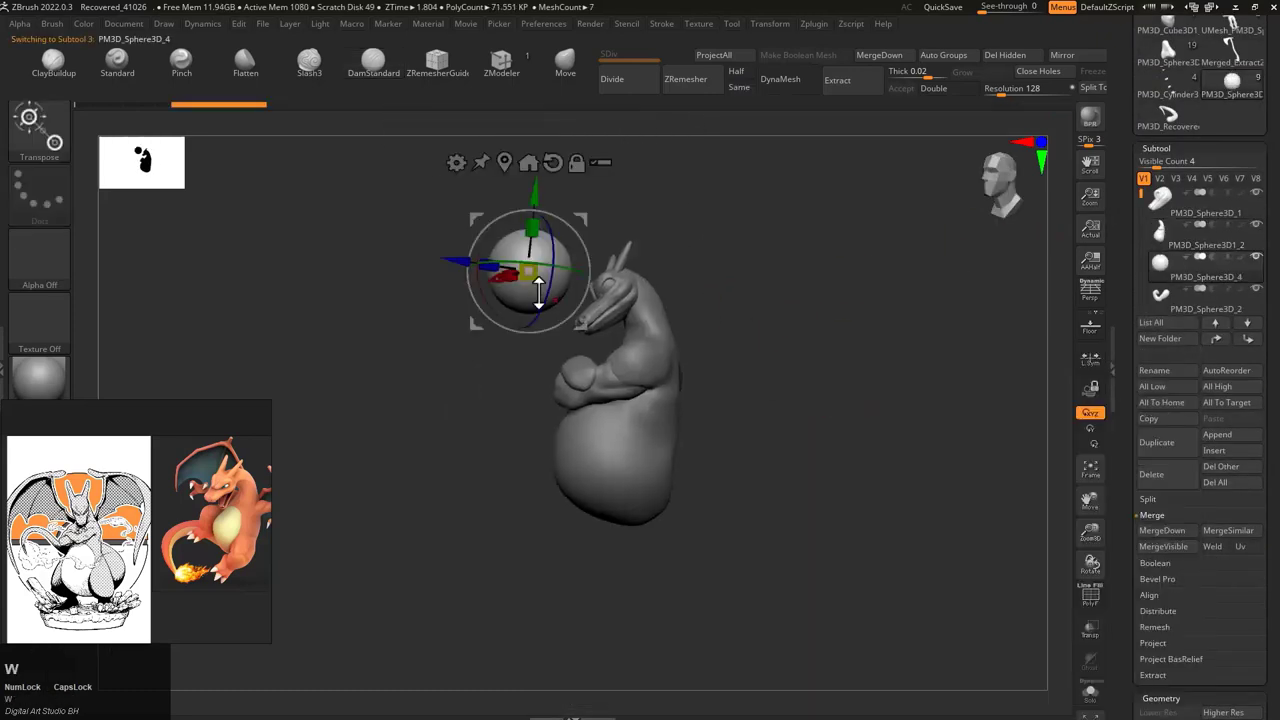
{"action": "left_click", "coordinate": [689, 251]}
{"action": "left_click_drag", "start_coordinate": [764, 430], "coordinate": [419, 432]}
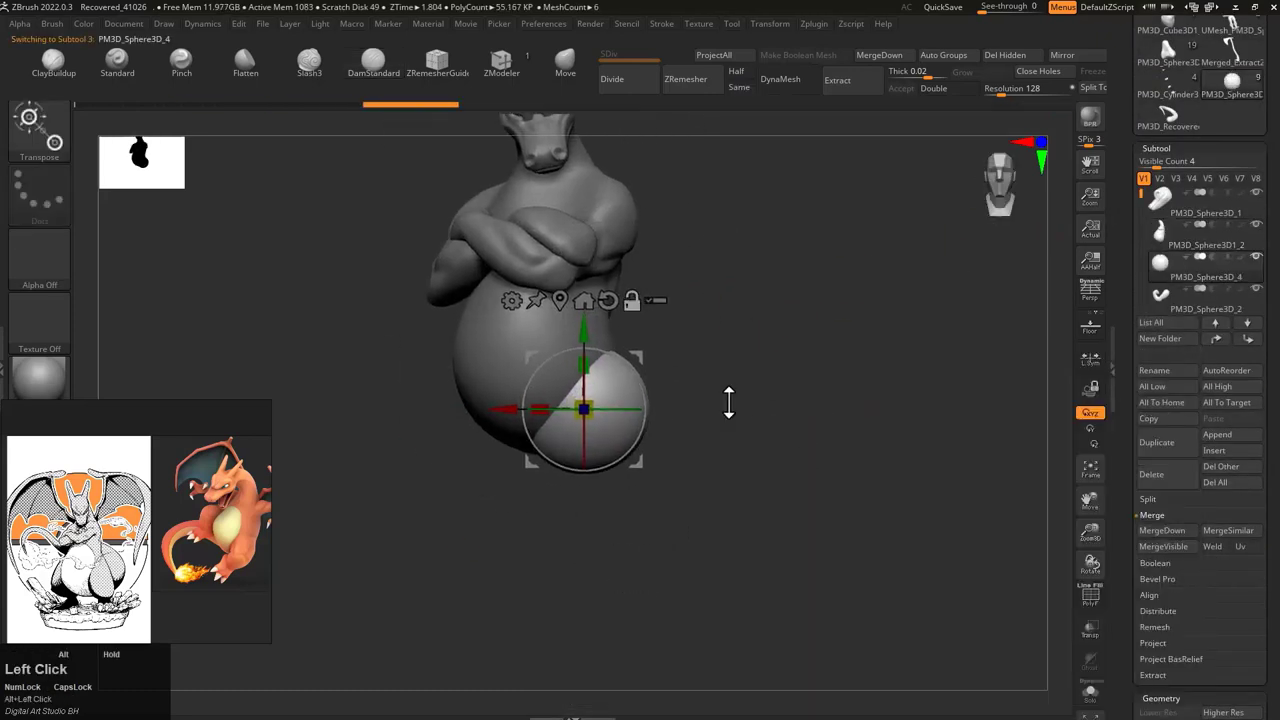
{"action": "mouse_move", "coordinate": [729, 401]}
{"action": "left_mouse_down"}
{"action": "mouse_move", "coordinate": [794, 391]}
{"action": "mouse_move", "coordinate": [624, 390]}
{"action": "left_mouse_up"}
Step: Stretch the sphere downward into a thigh and lower leg with the Move brush, smoothing the leg
{"action": "key", "text": "q"}
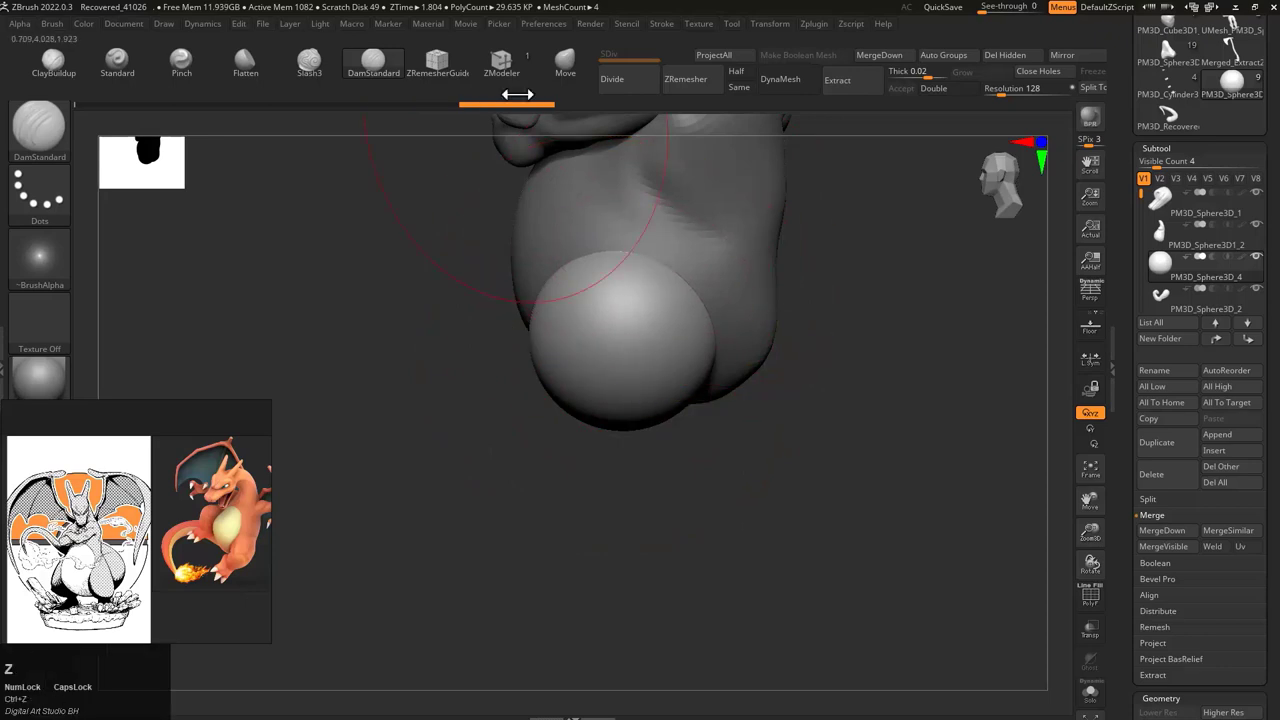
{"action": "mouse_move", "coordinate": [540, 473]}
{"action": "left_mouse_down"}
{"action": "mouse_move", "coordinate": [614, 434]}
{"action": "mouse_move", "coordinate": [603, 440]}
{"action": "left_mouse_up"}
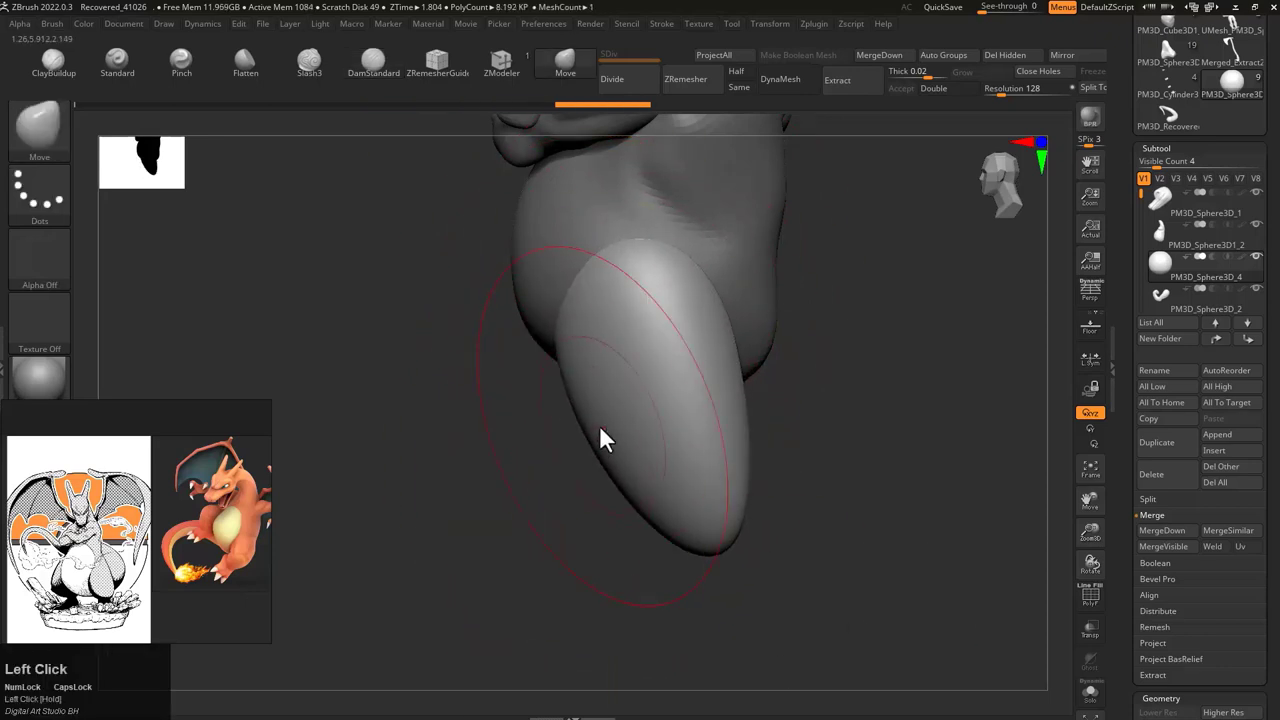
{"action": "left_click_drag", "start_coordinate": [726, 374], "coordinate": [608, 421]}
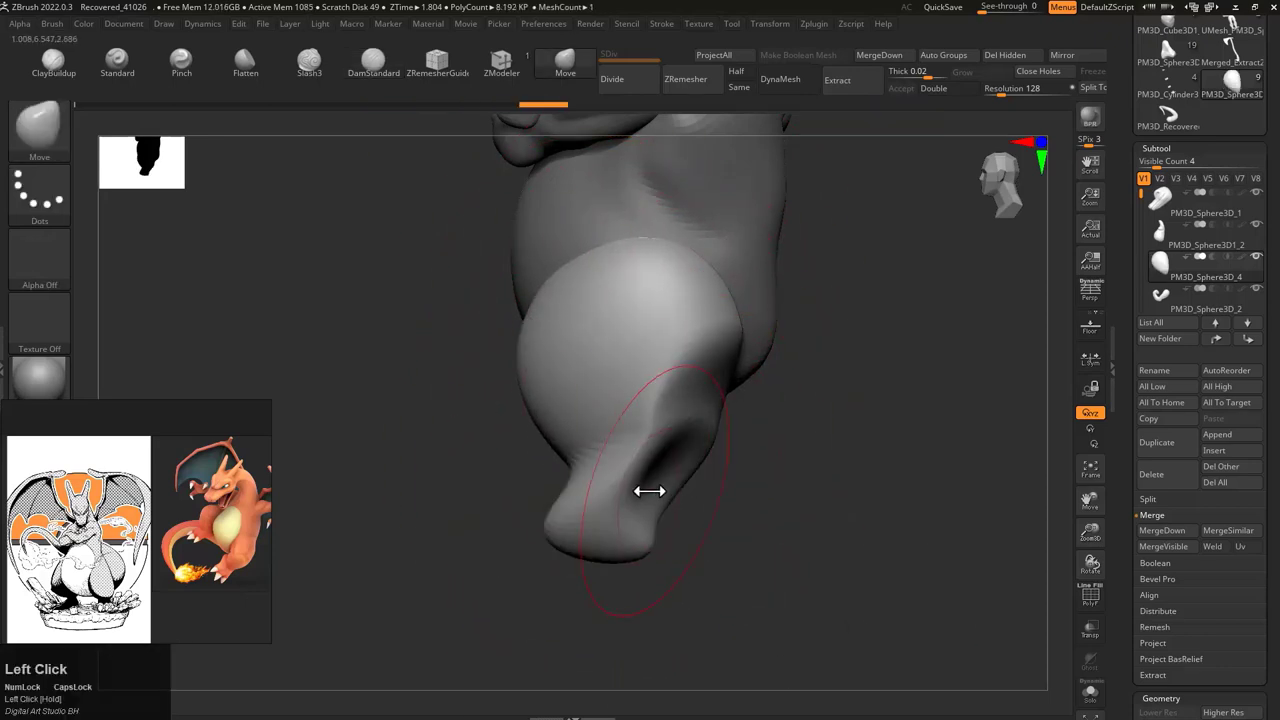
{"action": "left_click_drag", "start_coordinate": [745, 490], "coordinate": [660, 497]}
{"action": "left_click_drag", "start_coordinate": [520, 503], "coordinate": [774, 466], "text": "shift"}
{"action": "key", "text": "f"}
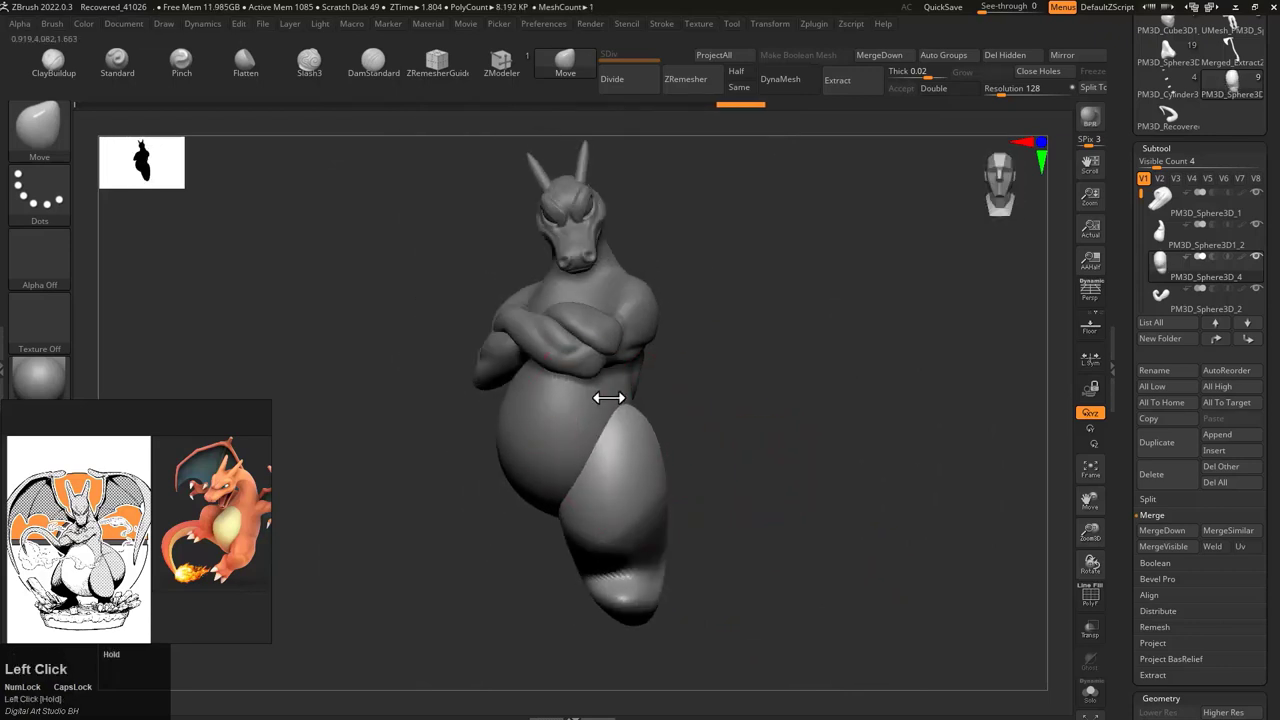
Step: Shape the thigh, lower leg and forward-pointing foot with the Move brush and ZRemesh the leg
{"action": "left_click_drag", "start_coordinate": [608, 397], "coordinate": [638, 573]}
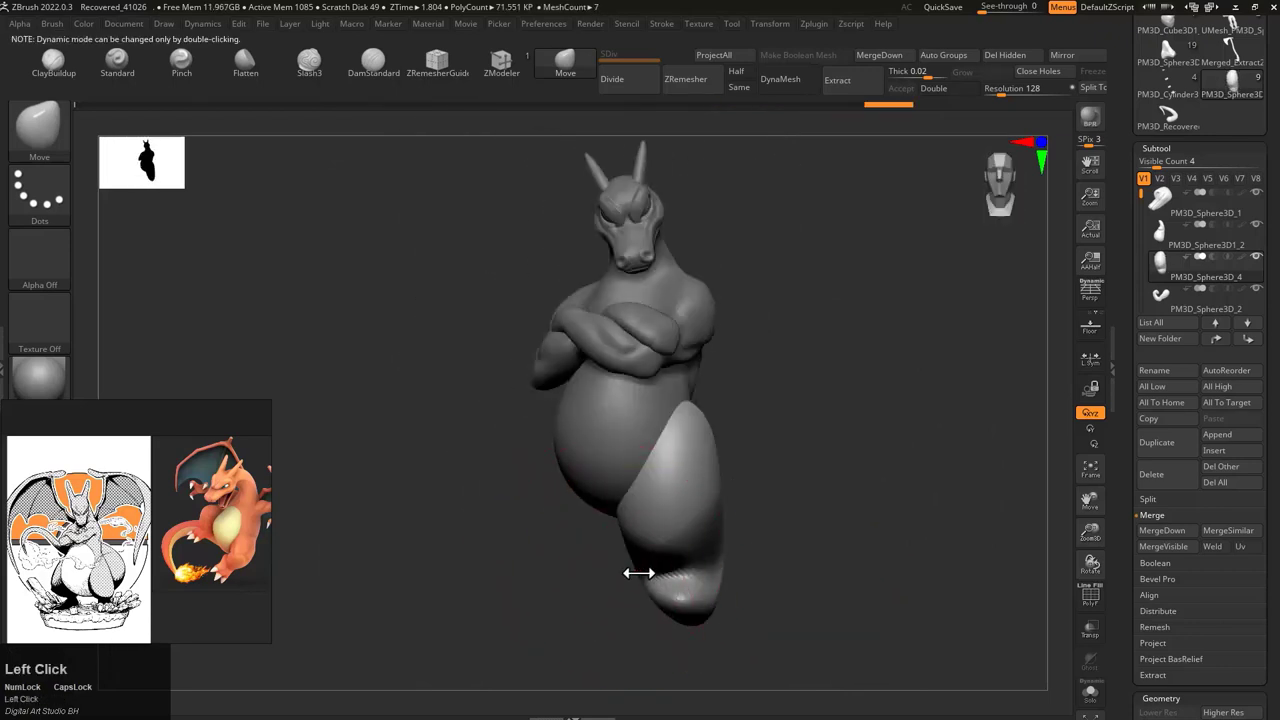
{"action": "left_click_drag", "start_coordinate": [660, 491], "coordinate": [708, 494]}
{"action": "key", "text": "w"}
{"action": "left_click_drag", "start_coordinate": [635, 450], "coordinate": [669, 516]}
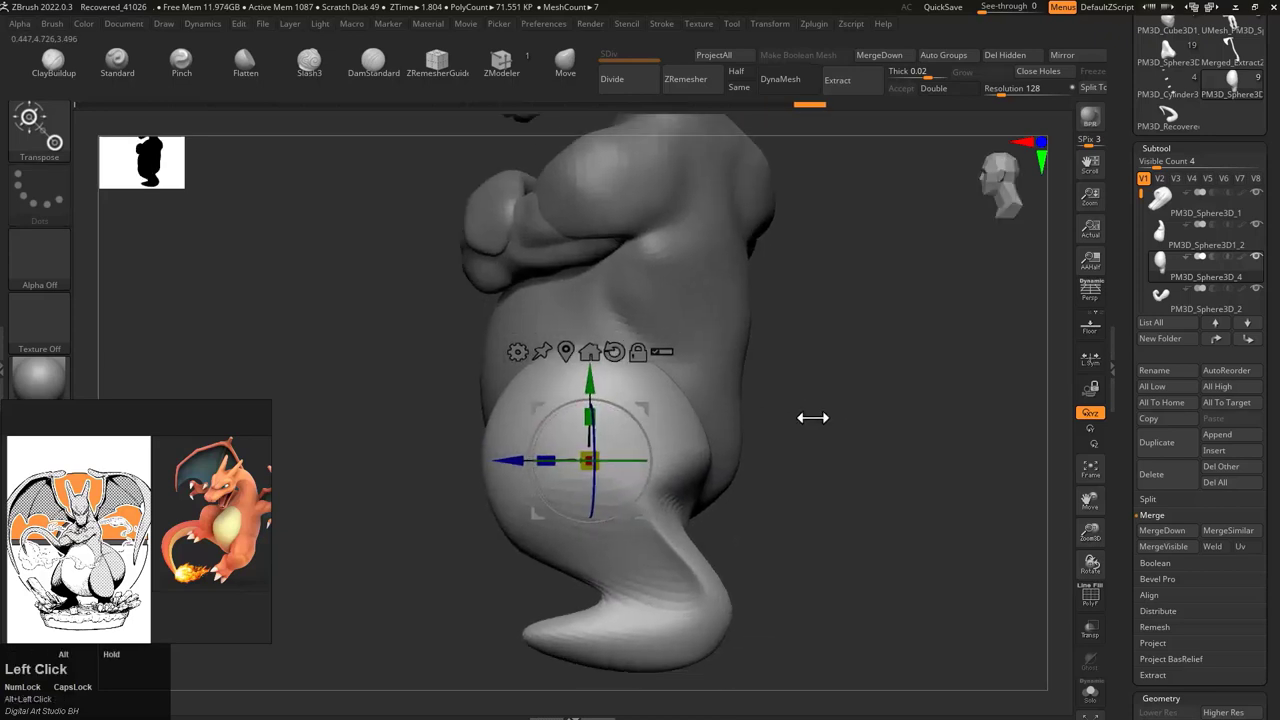
{"action": "key", "text": "q"}
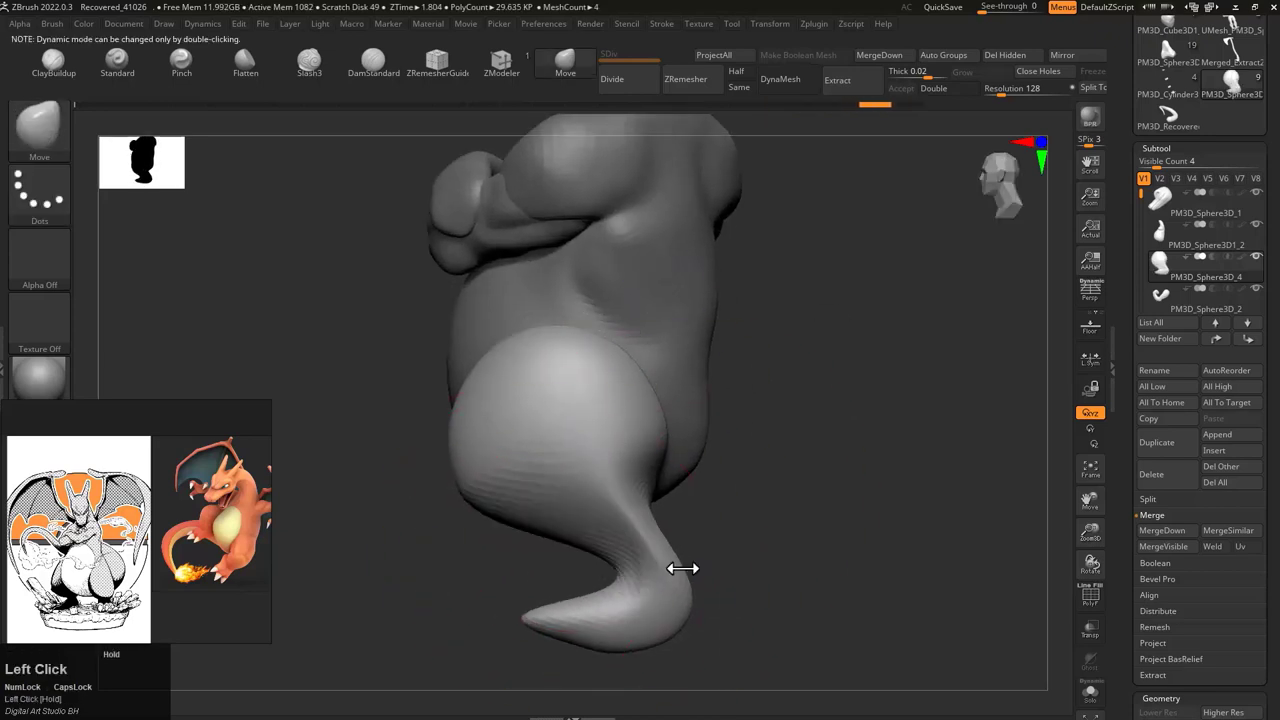
{"action": "left_click_drag", "start_coordinate": [680, 569], "coordinate": [498, 482]}
{"action": "left_click", "coordinate": [1161, 698]}
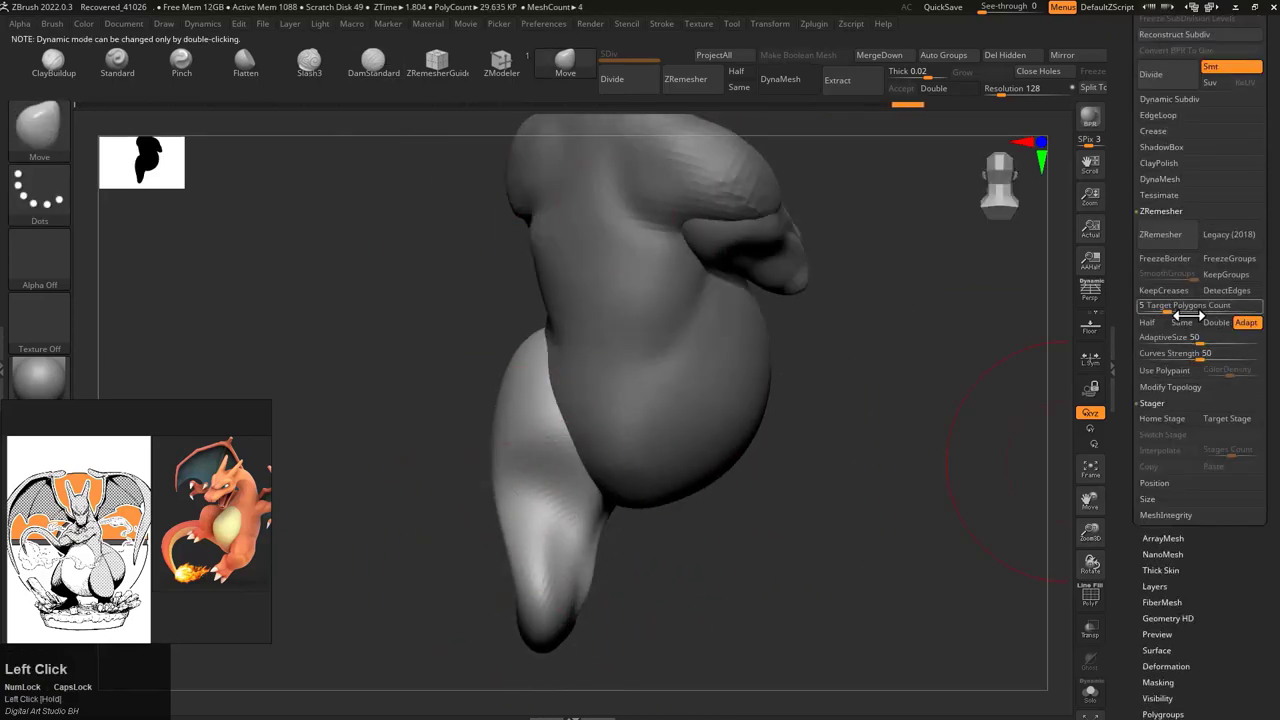
{"action": "left_click", "coordinate": [1121, 118]}
Step: Refine the ankle, heel and foot proportions from the back, underside and side with the Move brush
{"action": "left_click_drag", "start_coordinate": [737, 569], "coordinate": [572, 413], "text": "alt"}
{"action": "left_click_drag", "start_coordinate": [704, 470], "coordinate": [619, 448]}
{"action": "left_click_drag", "start_coordinate": [544, 459], "coordinate": [446, 420]}
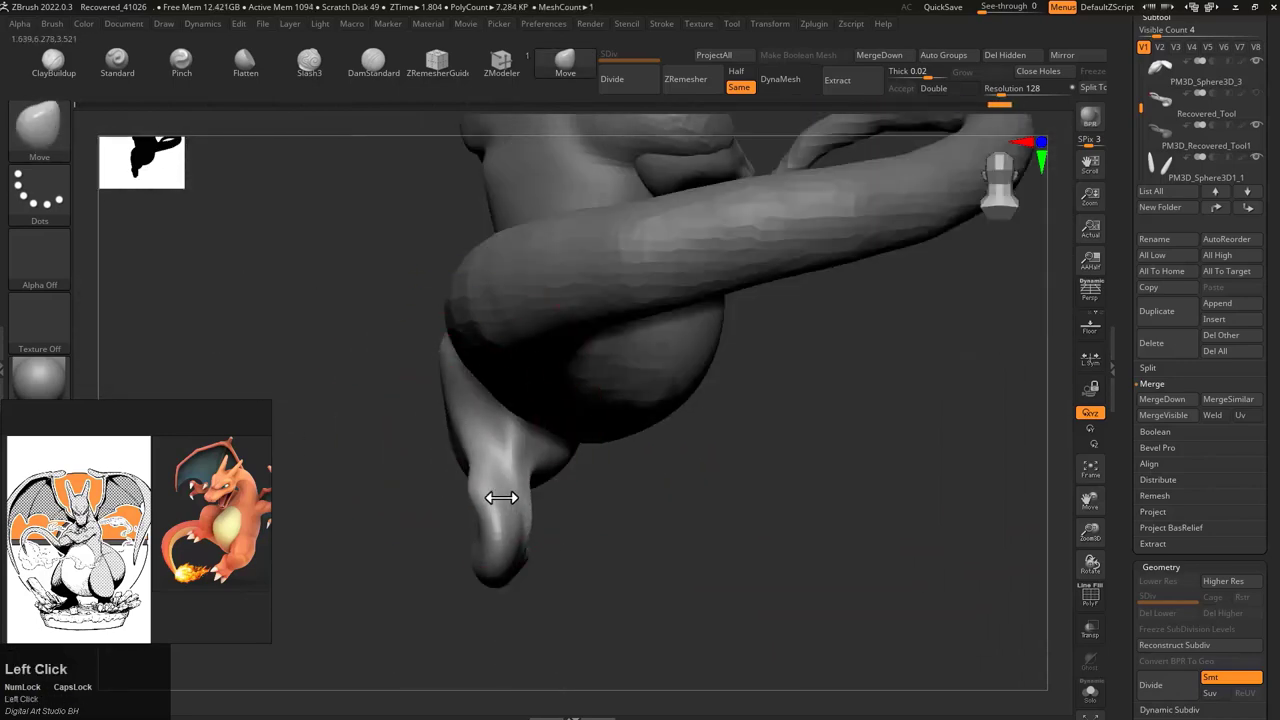
{"action": "left_click_drag", "start_coordinate": [475, 570], "coordinate": [545, 433]}
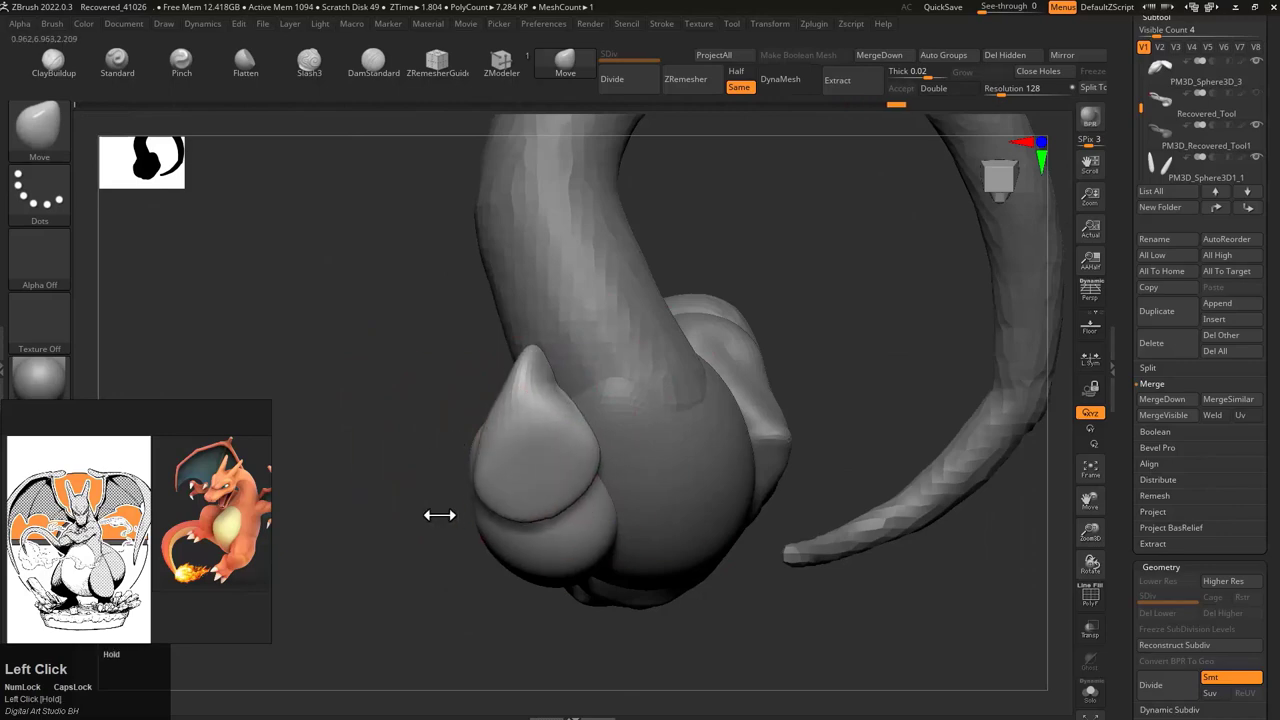
{"action": "left_click_drag", "start_coordinate": [429, 353], "coordinate": [600, 537]}
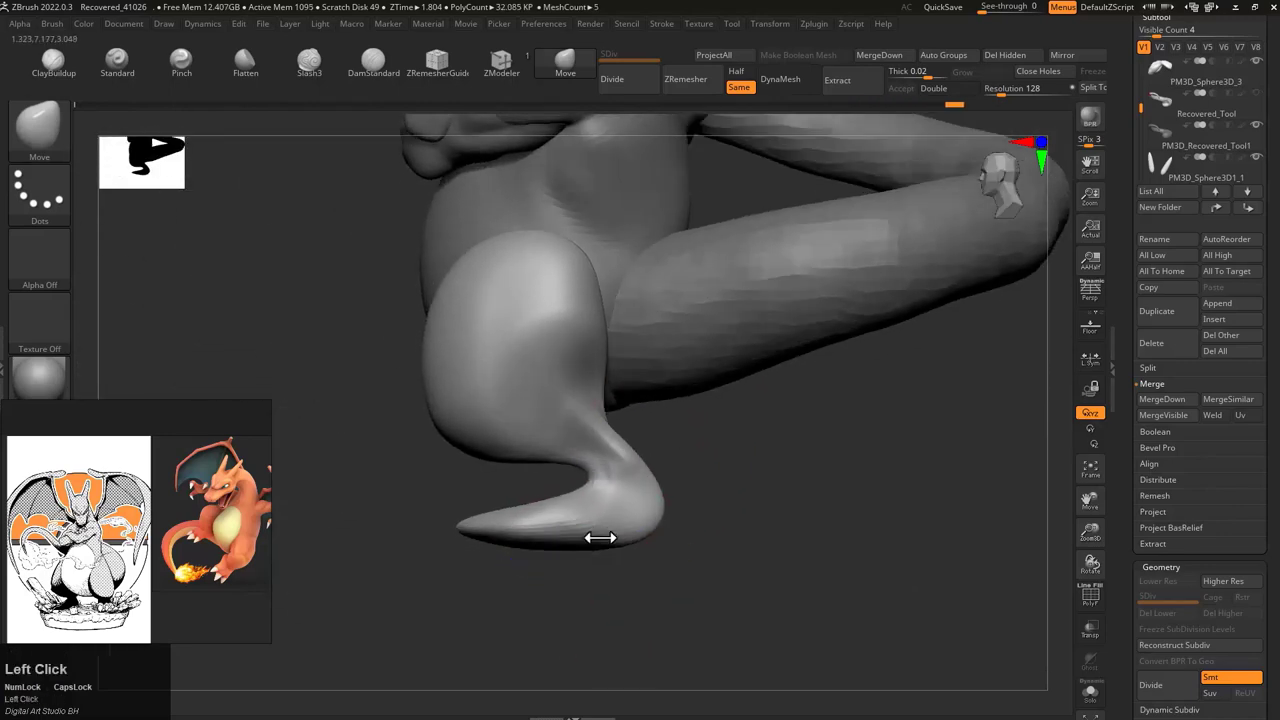
{"action": "mouse_move", "coordinate": [540, 497]}
{"action": "left_mouse_down"}
{"action": "mouse_move", "coordinate": [420, 514]}
{"action": "mouse_move", "coordinate": [566, 480]}
{"action": "mouse_move", "coordinate": [563, 503]}
{"action": "mouse_move", "coordinate": [480, 471]}
{"action": "mouse_move", "coordinate": [829, 423]}
{"action": "left_mouse_up"}
Step: Build up the ankle and heel with the ClayBuildup brush and smooth their surface
{"action": "key", "text": "s"}
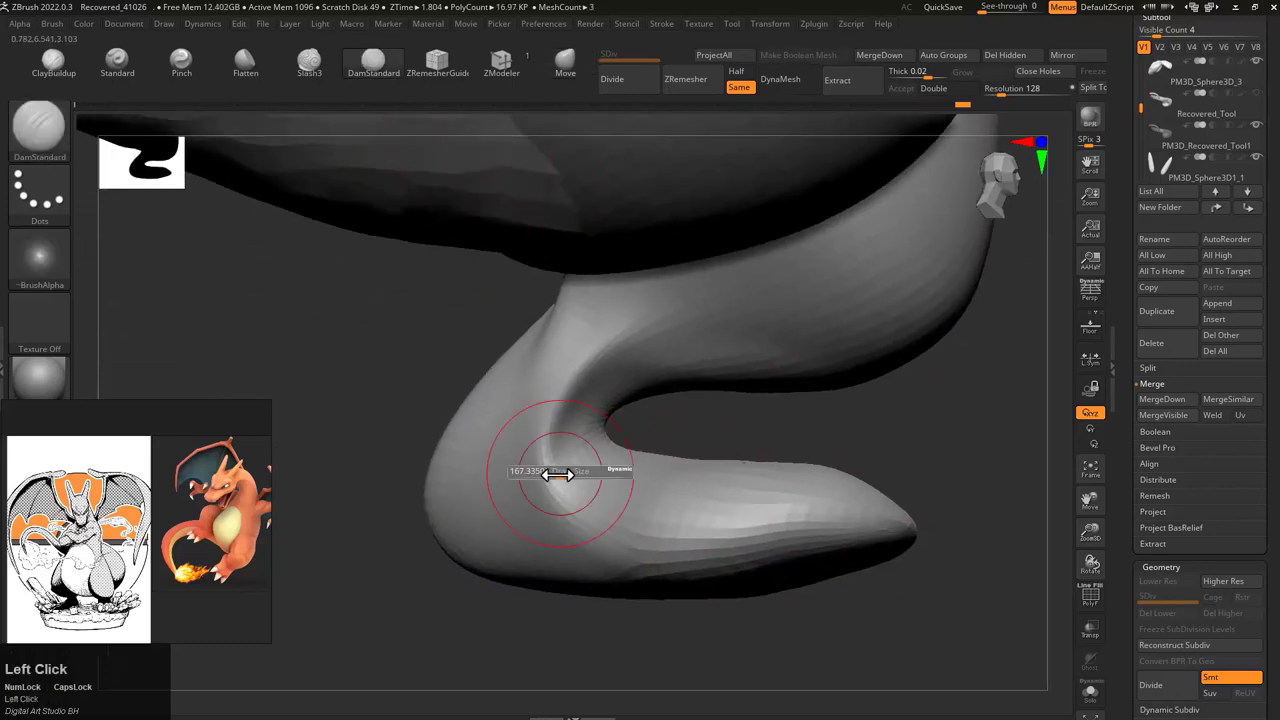
{"action": "left_click_drag", "start_coordinate": [614, 522], "coordinate": [480, 548], "text": "shift"}
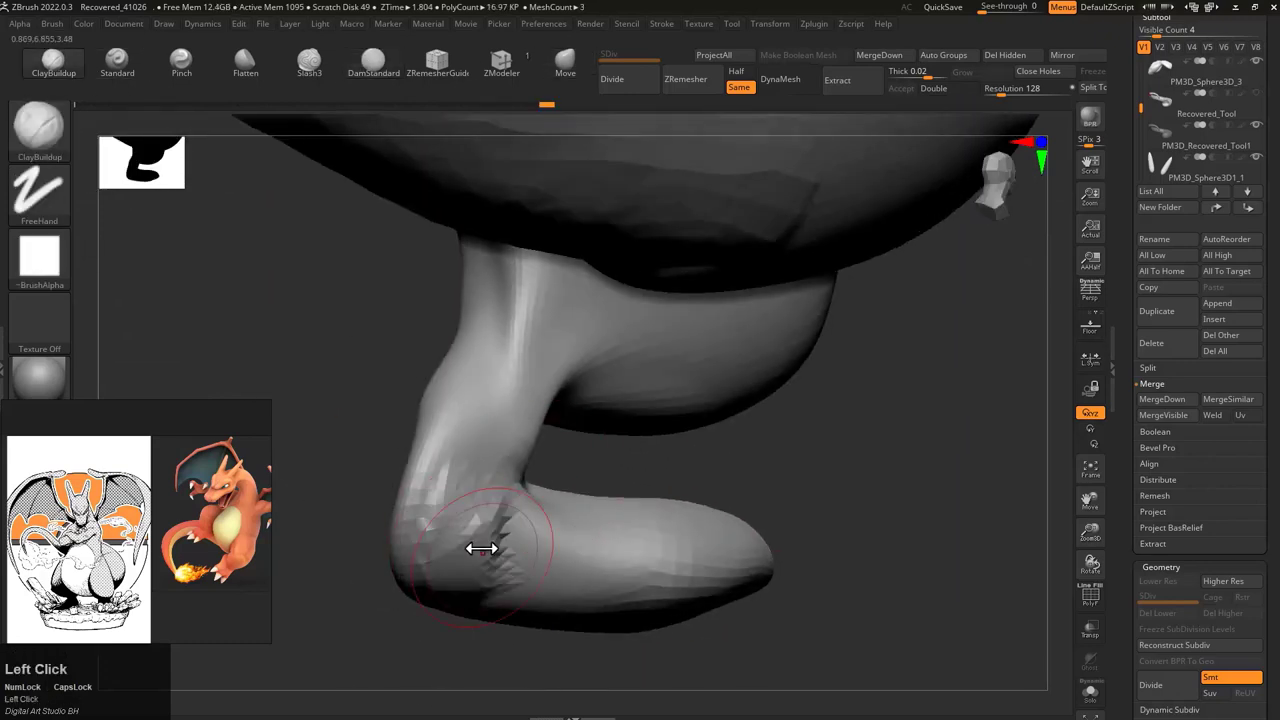
{"action": "mouse_move", "coordinate": [353, 519]}
{"action": "left_mouse_down"}
{"action": "mouse_move", "coordinate": [499, 482]}
{"action": "mouse_move", "coordinate": [486, 417]}
{"action": "mouse_move", "coordinate": [676, 430]}
{"action": "left_mouse_up"}
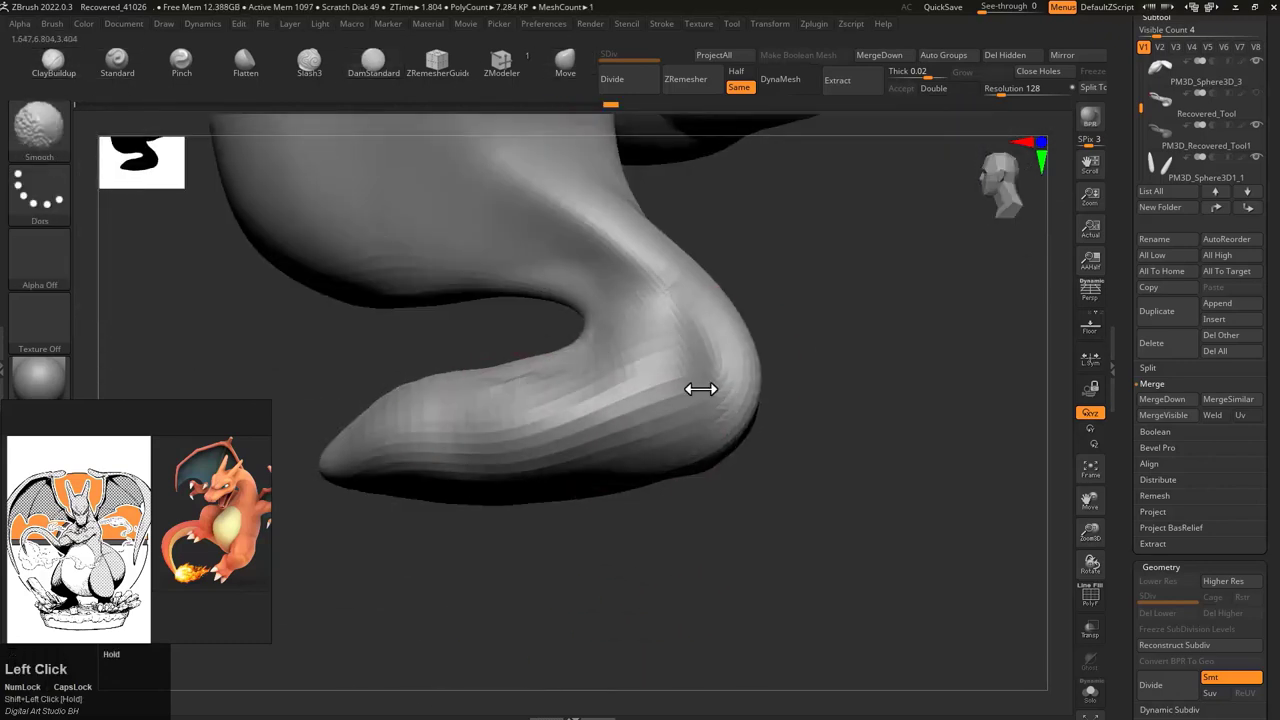
{"action": "left_click_drag", "start_coordinate": [757, 419], "coordinate": [510, 503], "text": "shift"}
Step: Build up the calf beneath the thigh with ClayBuildup and carve the crease around it with DamStandard, isolating the leg
{"action": "left_click_drag", "start_coordinate": [657, 448], "coordinate": [448, 391]}
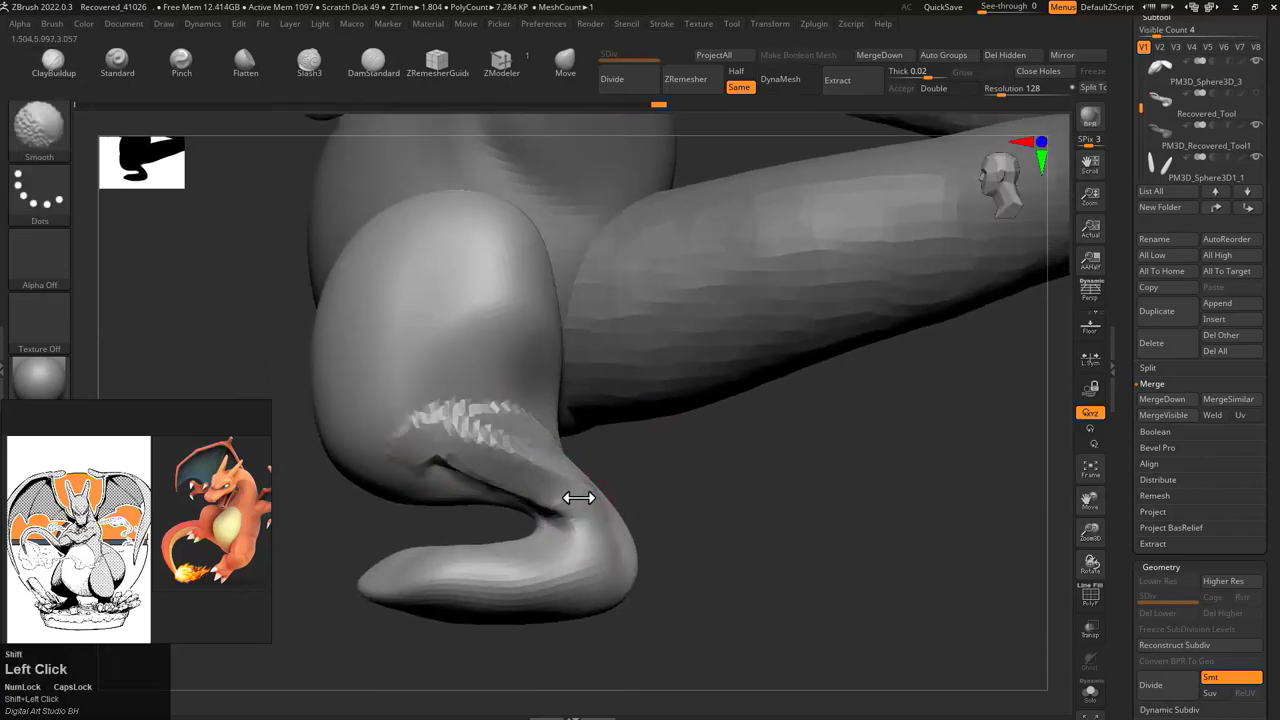
{"action": "mouse_move", "coordinate": [506, 420]}
{"action": "left_mouse_down"}
{"action": "mouse_move", "coordinate": [508, 489]}
{"action": "mouse_move", "coordinate": [600, 466]}
{"action": "mouse_move", "coordinate": [502, 423]}
{"action": "mouse_move", "coordinate": [435, 415]}
{"action": "mouse_move", "coordinate": [450, 387]}
{"action": "mouse_move", "coordinate": [416, 432]}
{"action": "left_mouse_up"}
{"action": "mouse_move", "coordinate": [449, 491]}
{"action": "left_mouse_down"}
{"action": "mouse_move", "coordinate": [563, 503]}
{"action": "mouse_move", "coordinate": [443, 486]}
{"action": "mouse_move", "coordinate": [420, 466]}
{"action": "mouse_move", "coordinate": [451, 540]}
{"action": "mouse_move", "coordinate": [614, 414]}
{"action": "mouse_move", "coordinate": [544, 474]}
{"action": "mouse_move", "coordinate": [634, 417]}
{"action": "mouse_move", "coordinate": [563, 418]}
{"action": "left_mouse_up"}
{"action": "mouse_move", "coordinate": [600, 487]}
{"action": "left_mouse_down"}
{"action": "mouse_move", "coordinate": [634, 471]}
{"action": "mouse_move", "coordinate": [585, 480]}
{"action": "left_mouse_up"}
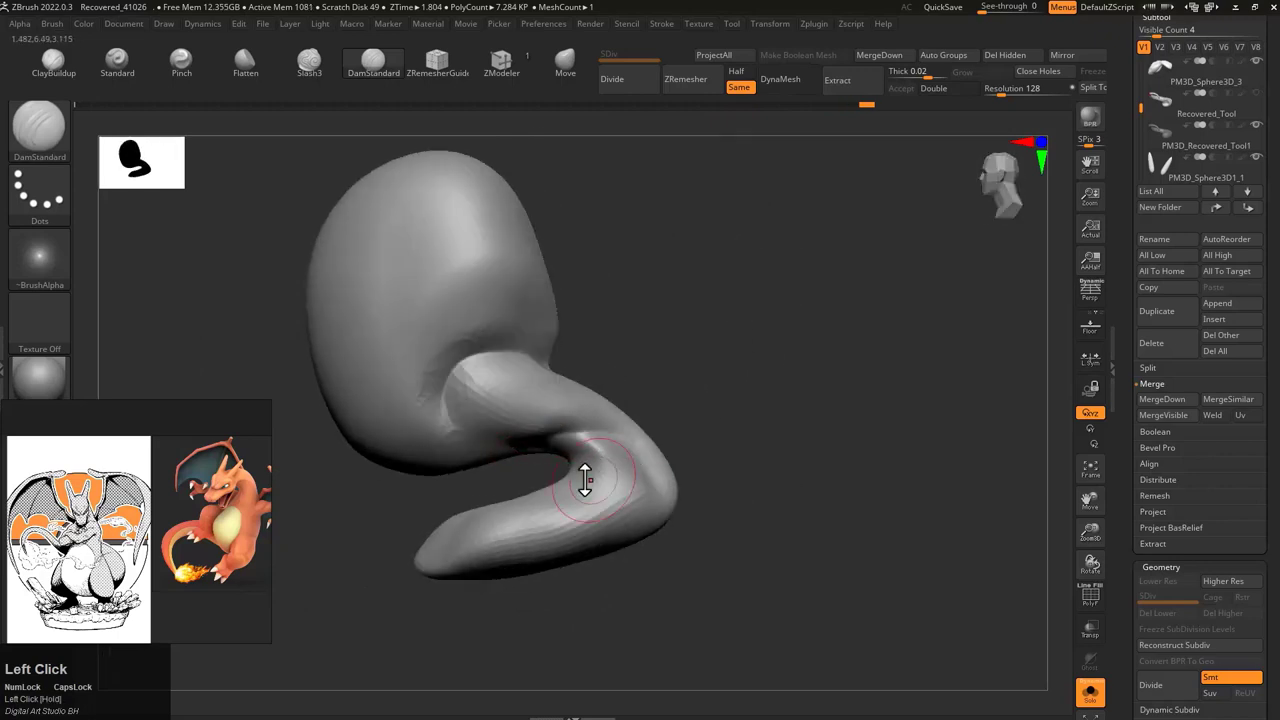
{"action": "mouse_move", "coordinate": [501, 424]}
{"action": "left_mouse_down"}
{"action": "mouse_move", "coordinate": [677, 371]}
{"action": "mouse_move", "coordinate": [434, 477]}
{"action": "mouse_move", "coordinate": [602, 245]}
{"action": "left_mouse_up"}
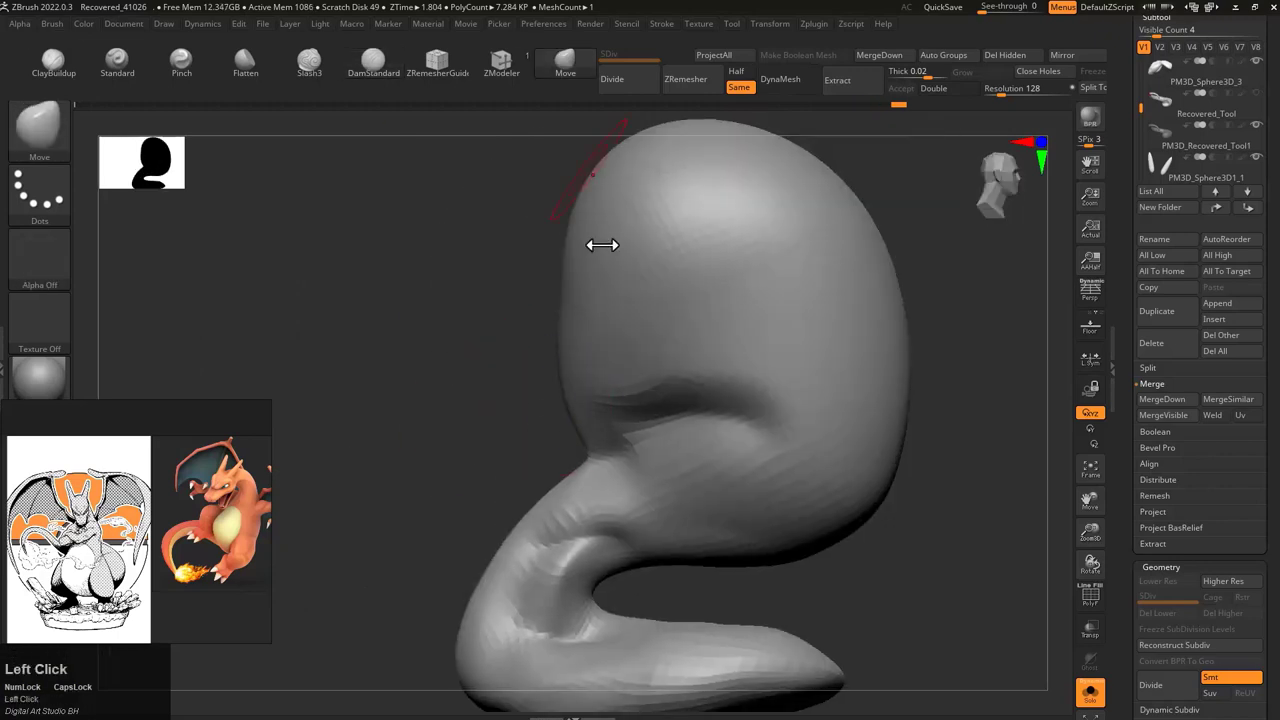
{"action": "mouse_move", "coordinate": [700, 409]}
{"action": "left_mouse_down"}
{"action": "mouse_move", "coordinate": [563, 420]}
{"action": "mouse_move", "coordinate": [429, 466]}
{"action": "mouse_move", "coordinate": [515, 480]}
{"action": "mouse_move", "coordinate": [643, 386]}
{"action": "mouse_move", "coordinate": [629, 317]}
{"action": "mouse_move", "coordinate": [723, 423]}
{"action": "mouse_move", "coordinate": [674, 262]}
{"action": "mouse_move", "coordinate": [430, 309]}
{"action": "left_mouse_up"}
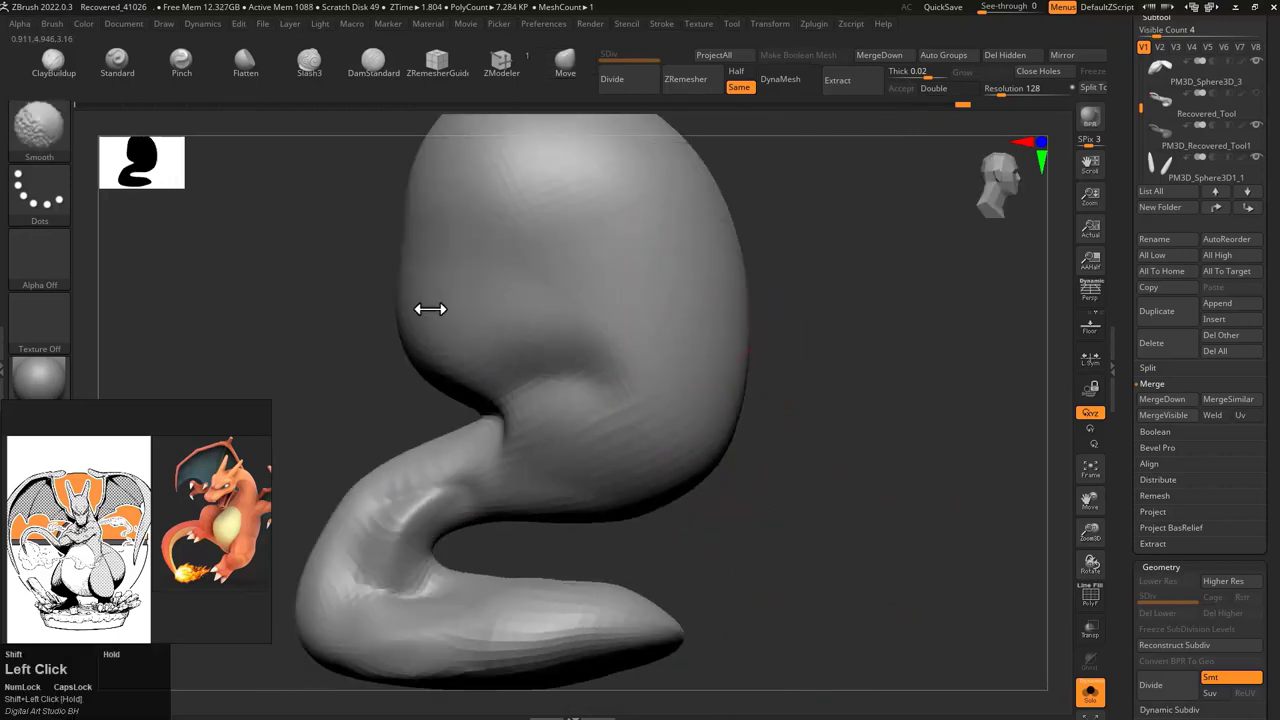
Step: Deepen the crease between thigh and calf with DamStandard and ZRemesh the leg with KeepGroups and Same on
{"action": "mouse_move", "coordinate": [378, 64]}
{"action": "left_mouse_down"}
{"action": "mouse_move", "coordinate": [534, 401]}
{"action": "mouse_move", "coordinate": [423, 423]}
{"action": "mouse_move", "coordinate": [404, 411]}
{"action": "mouse_move", "coordinate": [460, 420]}
{"action": "left_mouse_up"}
{"action": "scroll", "coordinate": [1200, 400], "scroll_direction": "down", "scroll_amount": 5}
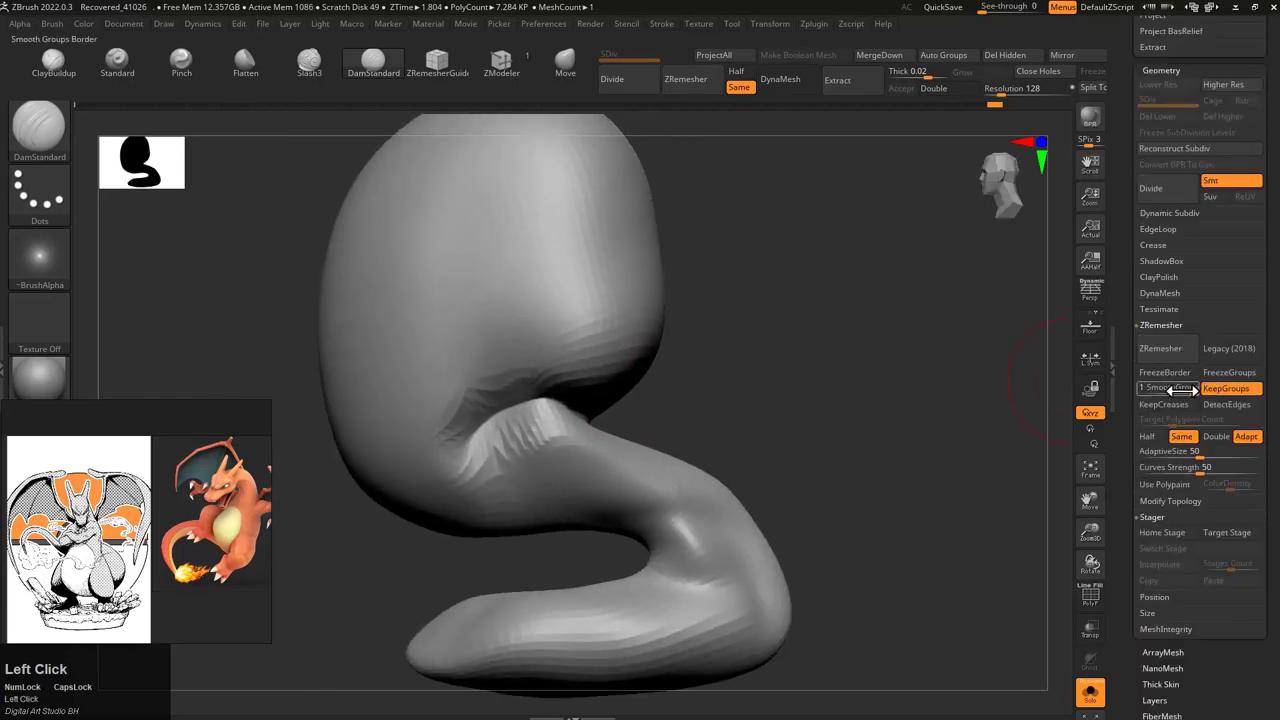
{"action": "mouse_move", "coordinate": [748, 386]}
{"action": "left_mouse_down", "text": "shift"}
{"action": "mouse_move", "coordinate": [527, 322]}
{"action": "mouse_move", "coordinate": [509, 489]}
{"action": "mouse_move", "coordinate": [199, 107]}
{"action": "left_mouse_up", "text": "shift"}
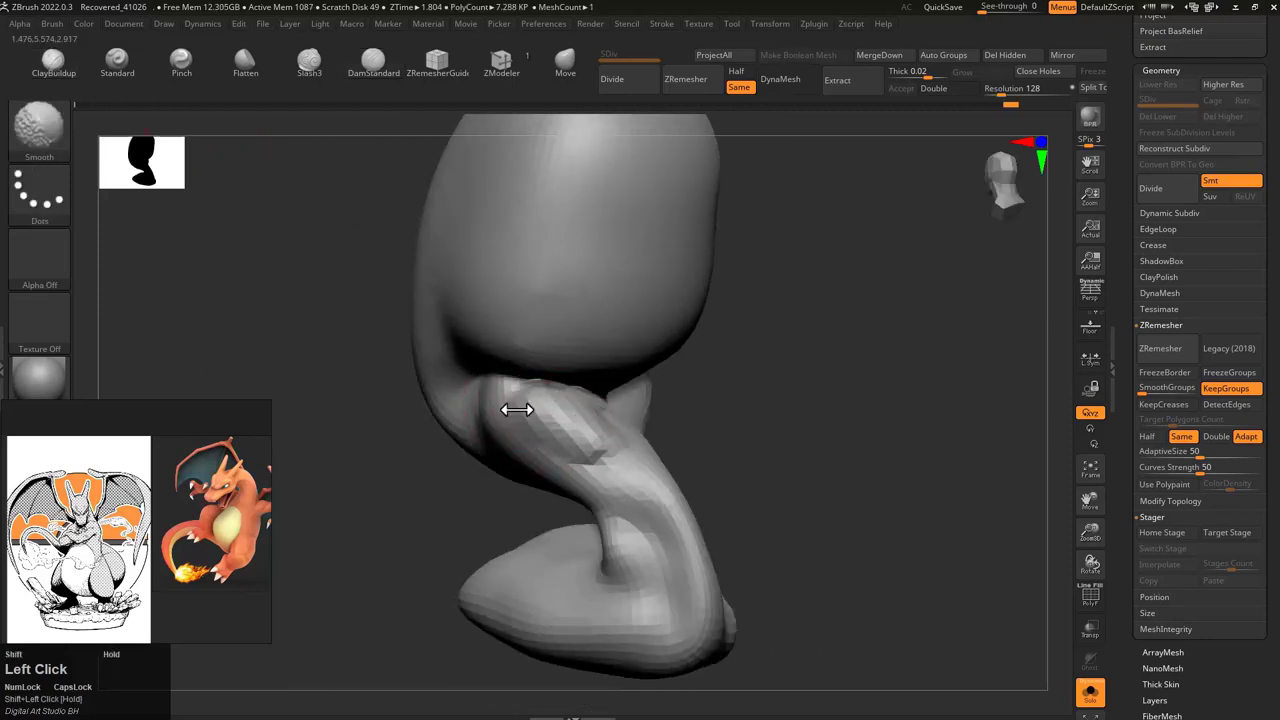
Step: Build up and smooth the calf and the back of the lower leg, hiding the thigh to reach its upper edge
{"action": "left_click_drag", "start_coordinate": [526, 411], "coordinate": [687, 406]}
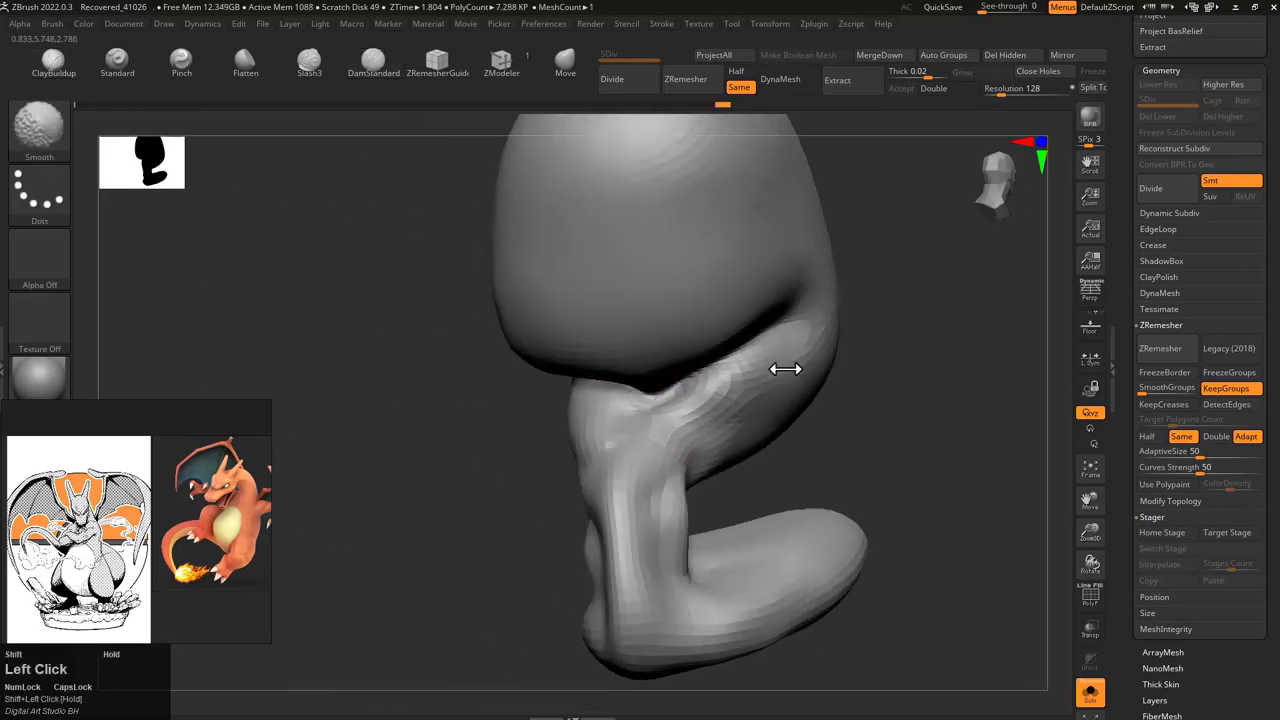
{"action": "mouse_move", "coordinate": [785, 369]}
{"action": "left_mouse_down", "text": "shift"}
{"action": "mouse_move", "coordinate": [609, 434]}
{"action": "mouse_move", "coordinate": [806, 451]}
{"action": "mouse_move", "coordinate": [729, 414]}
{"action": "mouse_move", "coordinate": [665, 428]}
{"action": "left_mouse_up", "text": "shift"}
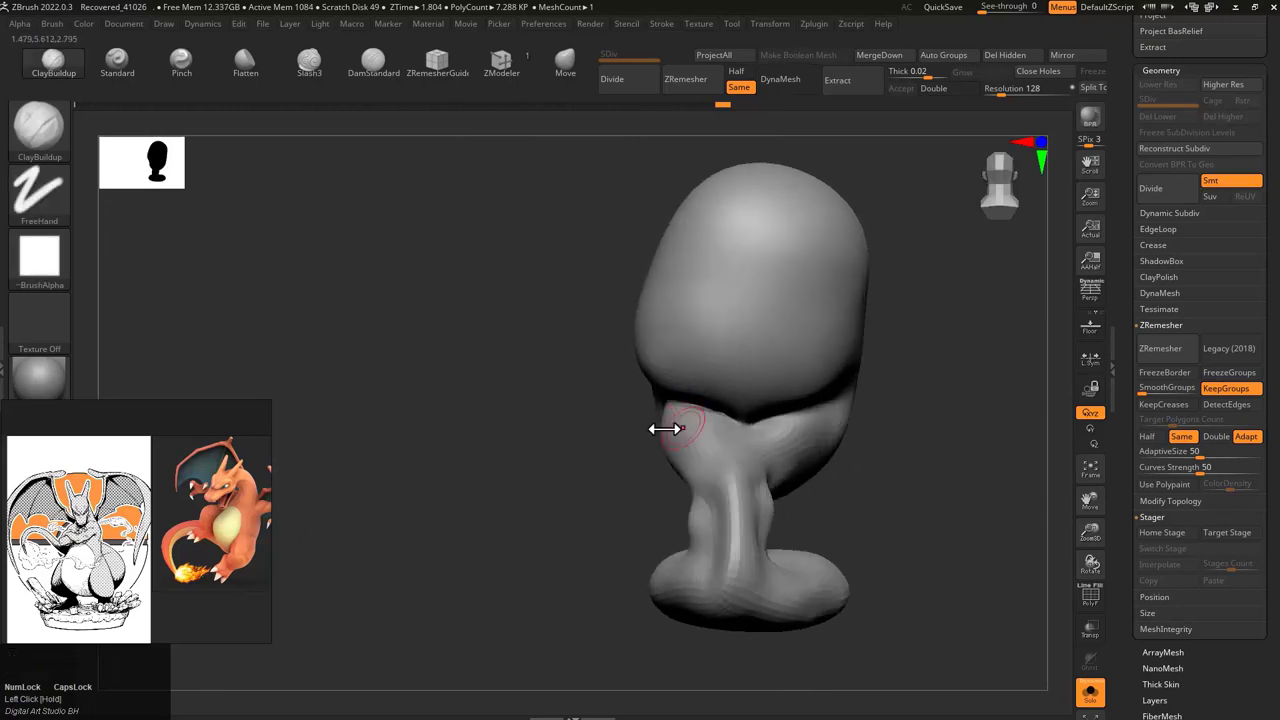
{"action": "mouse_move", "coordinate": [760, 418]}
{"action": "left_mouse_down"}
{"action": "mouse_move", "coordinate": [589, 457]}
{"action": "mouse_move", "coordinate": [737, 403]}
{"action": "mouse_move", "coordinate": [581, 505]}
{"action": "left_mouse_up"}
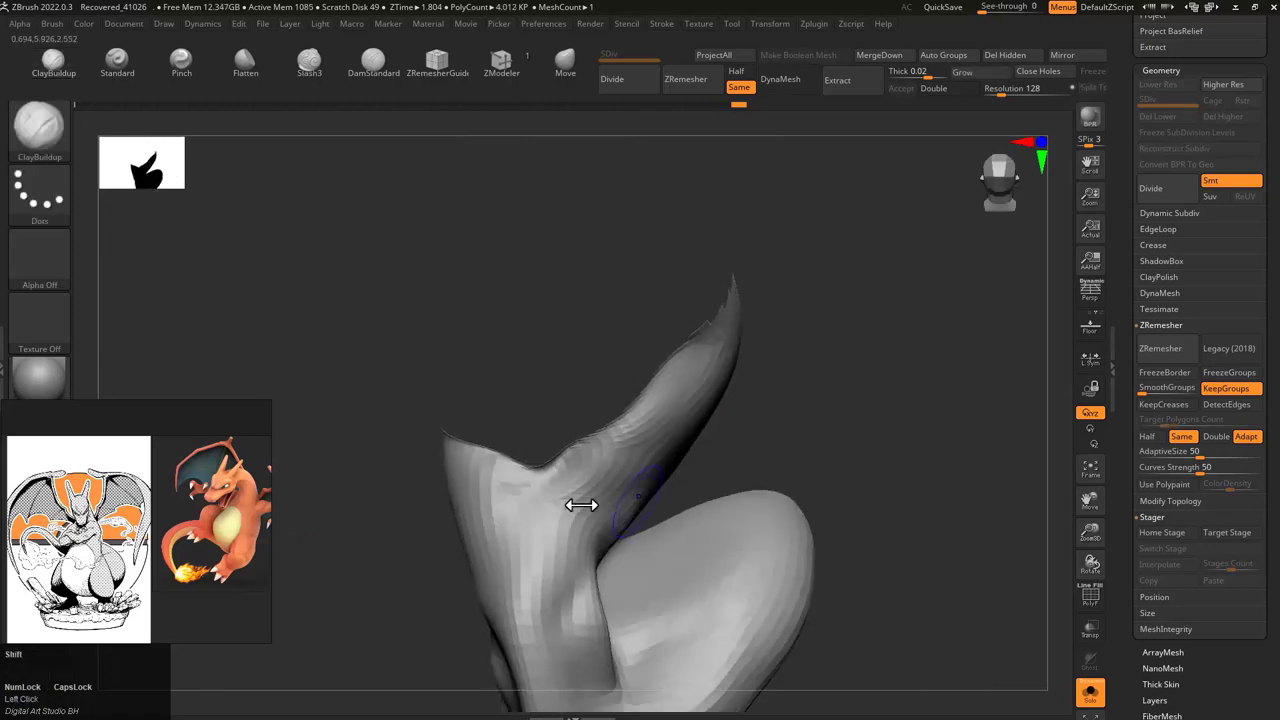
{"action": "left_click_drag", "start_coordinate": [764, 461], "coordinate": [351, 41]}
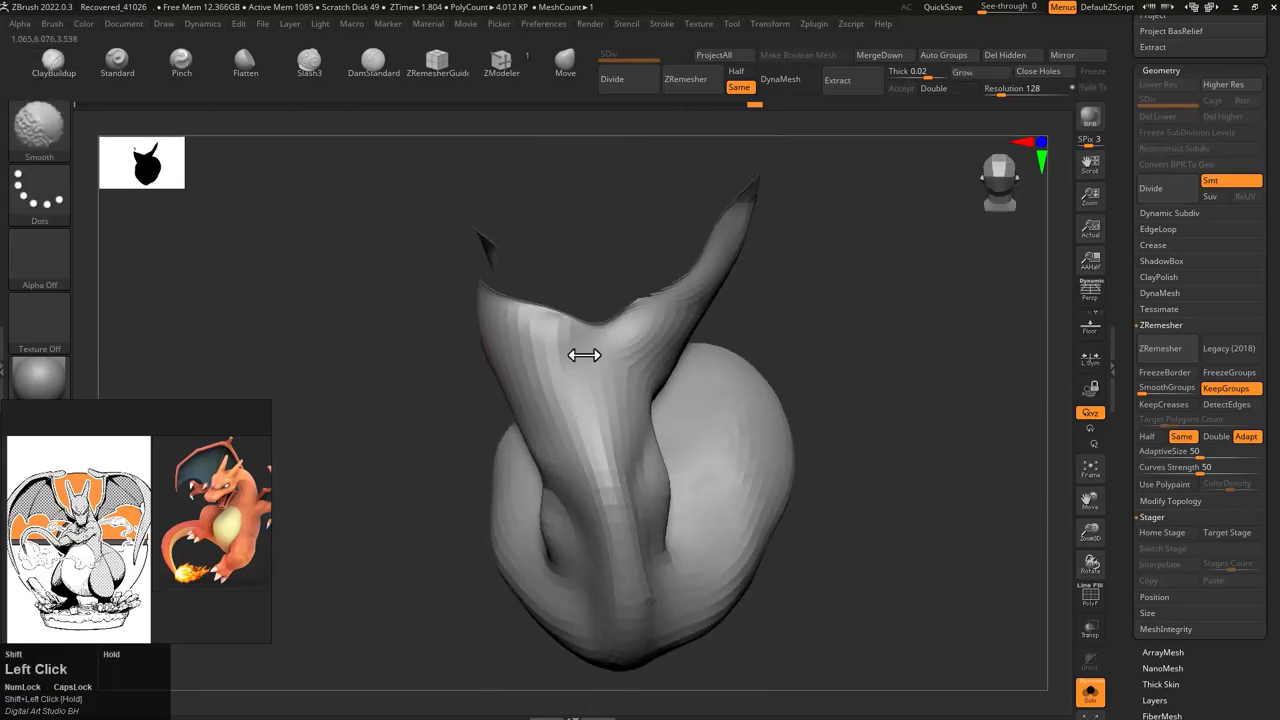
{"action": "left_click_drag", "start_coordinate": [584, 355], "coordinate": [692, 379]}
{"action": "left_click_drag", "start_coordinate": [680, 433], "coordinate": [494, 494]}
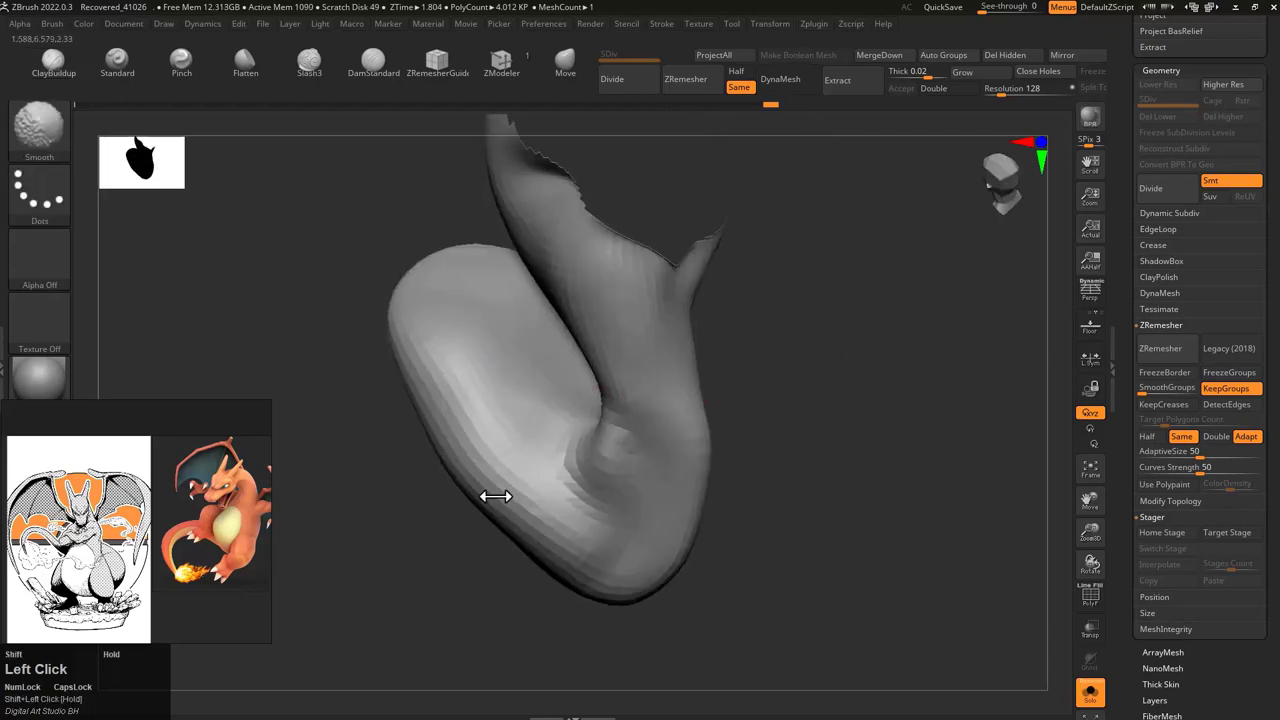
{"action": "mouse_move", "coordinate": [766, 414]}
{"action": "left_mouse_down"}
{"action": "mouse_move", "coordinate": [837, 414]}
{"action": "mouse_move", "coordinate": [380, 50]}
{"action": "left_mouse_up"}
Step: Carve the hollows around the ankle and above the foot with the DamStandard brush
{"action": "left_click", "coordinate": [373, 60]}
{"action": "left_click_drag", "start_coordinate": [600, 420], "coordinate": [447, 512]}
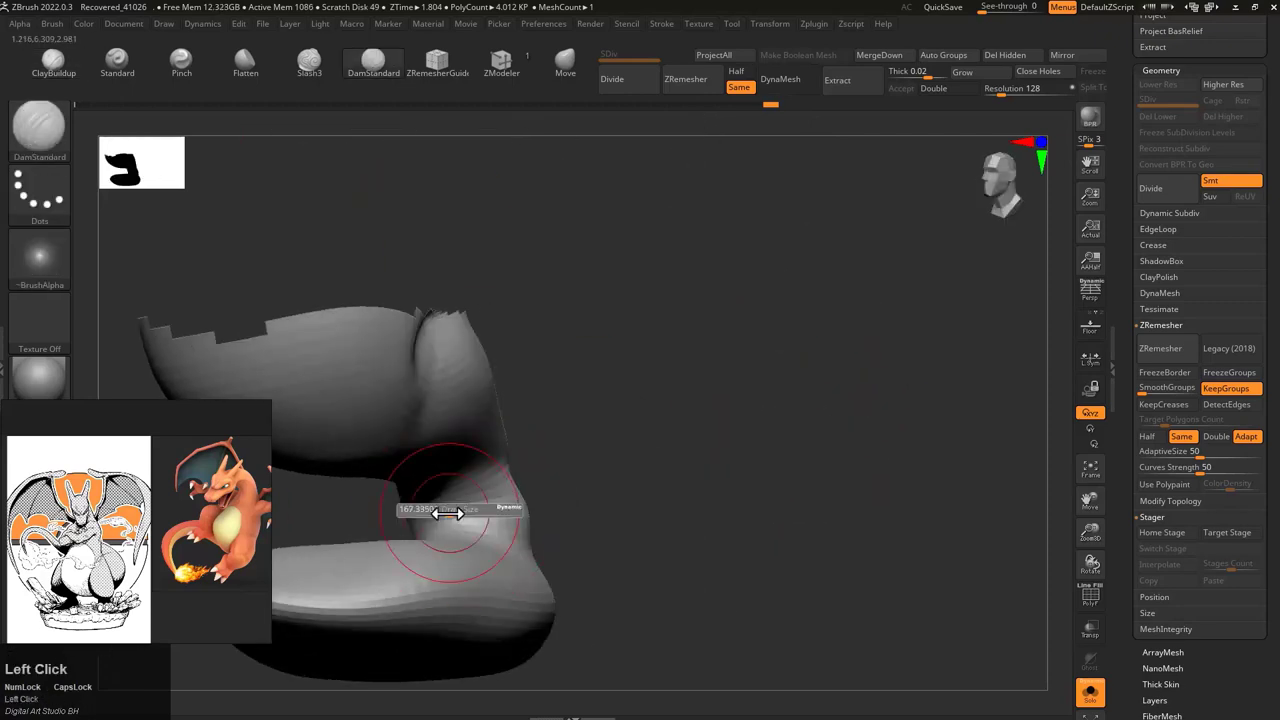
{"action": "mouse_move", "coordinate": [595, 451]}
{"action": "left_mouse_down"}
{"action": "mouse_move", "coordinate": [466, 423]}
{"action": "mouse_move", "coordinate": [657, 526]}
{"action": "mouse_move", "coordinate": [583, 517]}
{"action": "mouse_move", "coordinate": [637, 524]}
{"action": "mouse_move", "coordinate": [797, 374]}
{"action": "mouse_move", "coordinate": [729, 486]}
{"action": "mouse_move", "coordinate": [817, 394]}
{"action": "mouse_move", "coordinate": [722, 446]}
{"action": "mouse_move", "coordinate": [748, 431]}
{"action": "left_mouse_up"}
{"action": "mouse_move", "coordinate": [569, 542]}
{"action": "left_mouse_down"}
{"action": "mouse_move", "coordinate": [720, 511]}
{"action": "mouse_move", "coordinate": [806, 511]}
{"action": "left_mouse_up"}
Step: Try to flatten the sole of the foot with the Flatten brush
{"action": "key", "text": "b"}
{"action": "key", "text": "m"}
{"action": "key", "text": "v"}
{"action": "mouse_move", "coordinate": [614, 554]}
{"action": "left_mouse_down"}
{"action": "mouse_move", "coordinate": [790, 542]}
{"action": "mouse_move", "coordinate": [577, 514]}
{"action": "mouse_move", "coordinate": [649, 451]}
{"action": "mouse_move", "coordinate": [611, 469]}
{"action": "mouse_move", "coordinate": [714, 429]}
{"action": "mouse_move", "coordinate": [581, 377]}
{"action": "left_mouse_up"}
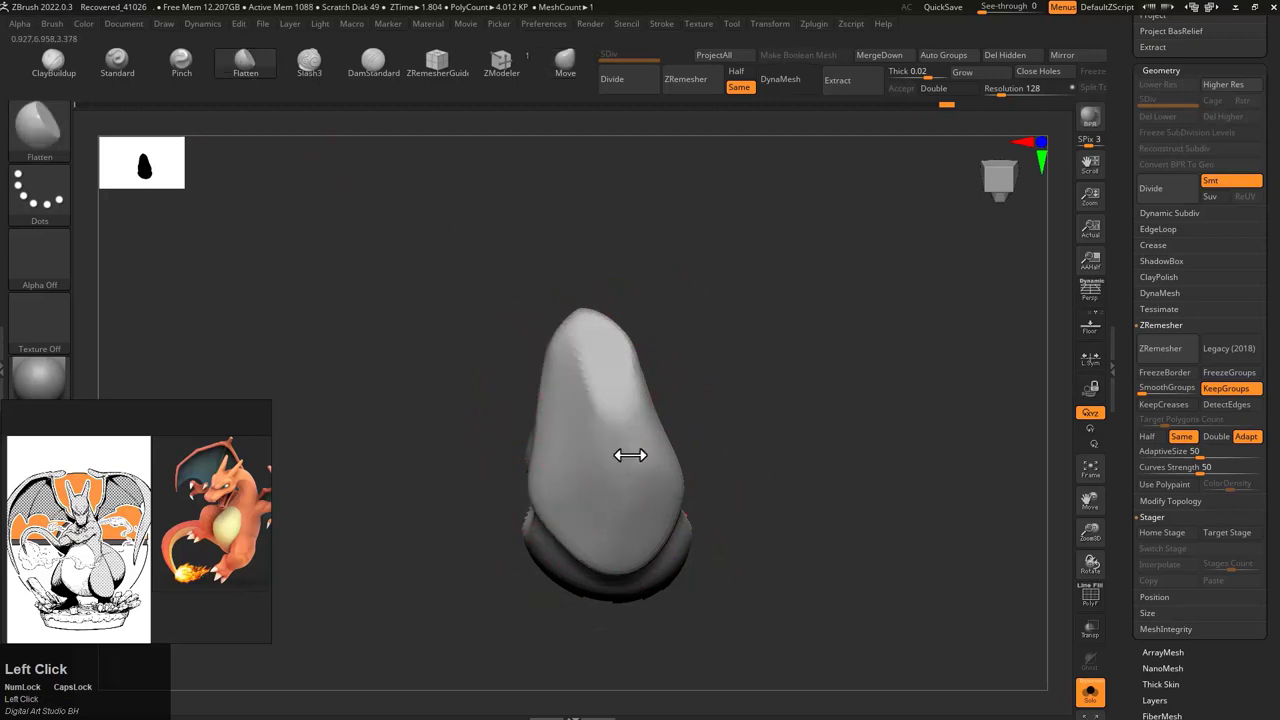
{"action": "key", "text": "ctrl+z"}
{"action": "key", "text": "ctrl+z"}
Step: Set the Smooth brush's Z Intensity to 14 and soften the crease between the thigh and calf
{"action": "mouse_move", "coordinate": [677, 437]}
{"action": "left_mouse_down"}
{"action": "mouse_move", "coordinate": [746, 383]}
{"action": "mouse_move", "coordinate": [593, 310]}
{"action": "mouse_move", "coordinate": [974, 380]}
{"action": "mouse_move", "coordinate": [831, 317]}
{"action": "mouse_move", "coordinate": [780, 374]}
{"action": "mouse_move", "coordinate": [490, 396]}
{"action": "mouse_move", "coordinate": [594, 326]}
{"action": "mouse_move", "coordinate": [366, 334]}
{"action": "mouse_move", "coordinate": [570, 384]}
{"action": "mouse_move", "coordinate": [709, 380]}
{"action": "left_mouse_up"}
{"action": "key", "text": "space"}
{"action": "key", "text": "space"}
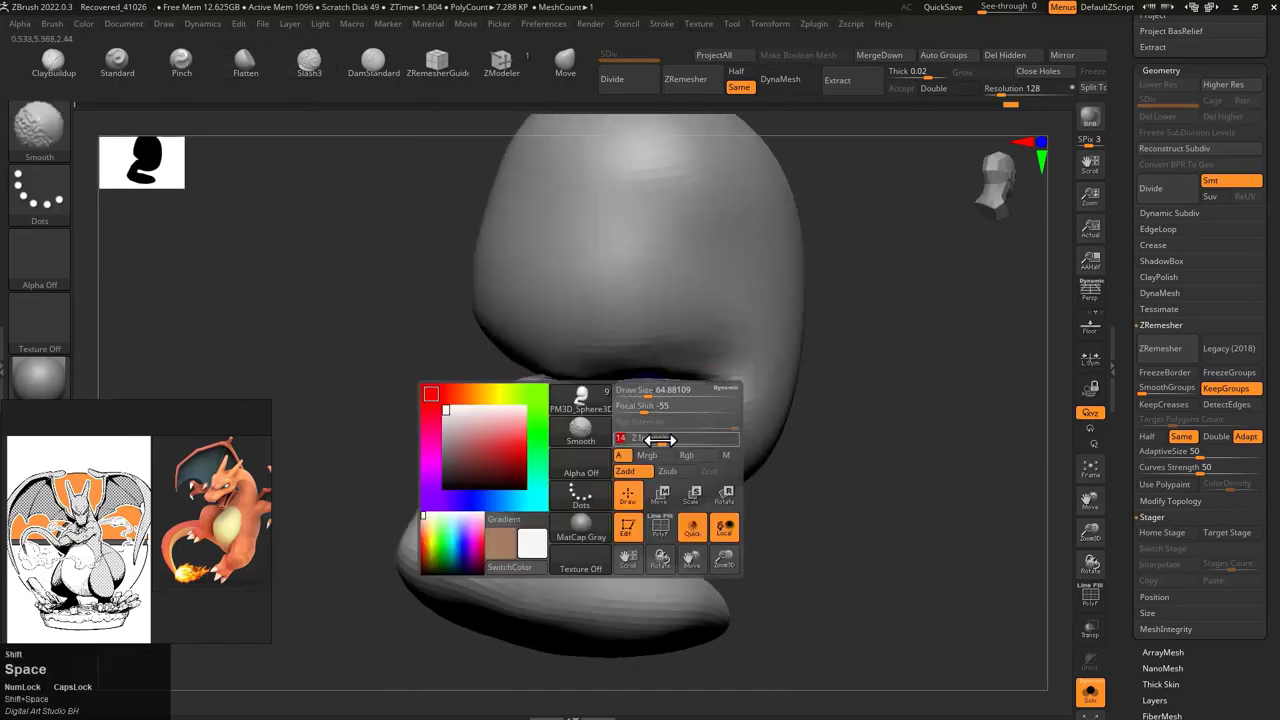
{"action": "mouse_move", "coordinate": [571, 386]}
{"action": "left_mouse_down"}
{"action": "mouse_move", "coordinate": [477, 371]}
{"action": "mouse_move", "coordinate": [595, 399]}
{"action": "mouse_move", "coordinate": [757, 357]}
{"action": "mouse_move", "coordinate": [749, 371]}
{"action": "mouse_move", "coordinate": [533, 140]}
{"action": "left_mouse_up"}
Step: Adjust the thigh and knee with the Move and DamStandard brushes and bring the other subtools back into view
{"action": "left_click", "coordinate": [562, 66]}
{"action": "mouse_move", "coordinate": [571, 434]}
{"action": "left_mouse_down"}
{"action": "mouse_move", "coordinate": [722, 315]}
{"action": "mouse_move", "coordinate": [620, 417]}
{"action": "mouse_move", "coordinate": [554, 409]}
{"action": "mouse_move", "coordinate": [609, 331]}
{"action": "mouse_move", "coordinate": [419, 398]}
{"action": "mouse_move", "coordinate": [780, 346]}
{"action": "mouse_move", "coordinate": [894, 366]}
{"action": "mouse_move", "coordinate": [503, 411]}
{"action": "mouse_move", "coordinate": [654, 304]}
{"action": "left_mouse_up"}
{"action": "key", "text": "b"}
{"action": "key", "text": "d"}
{"action": "key", "text": "s"}
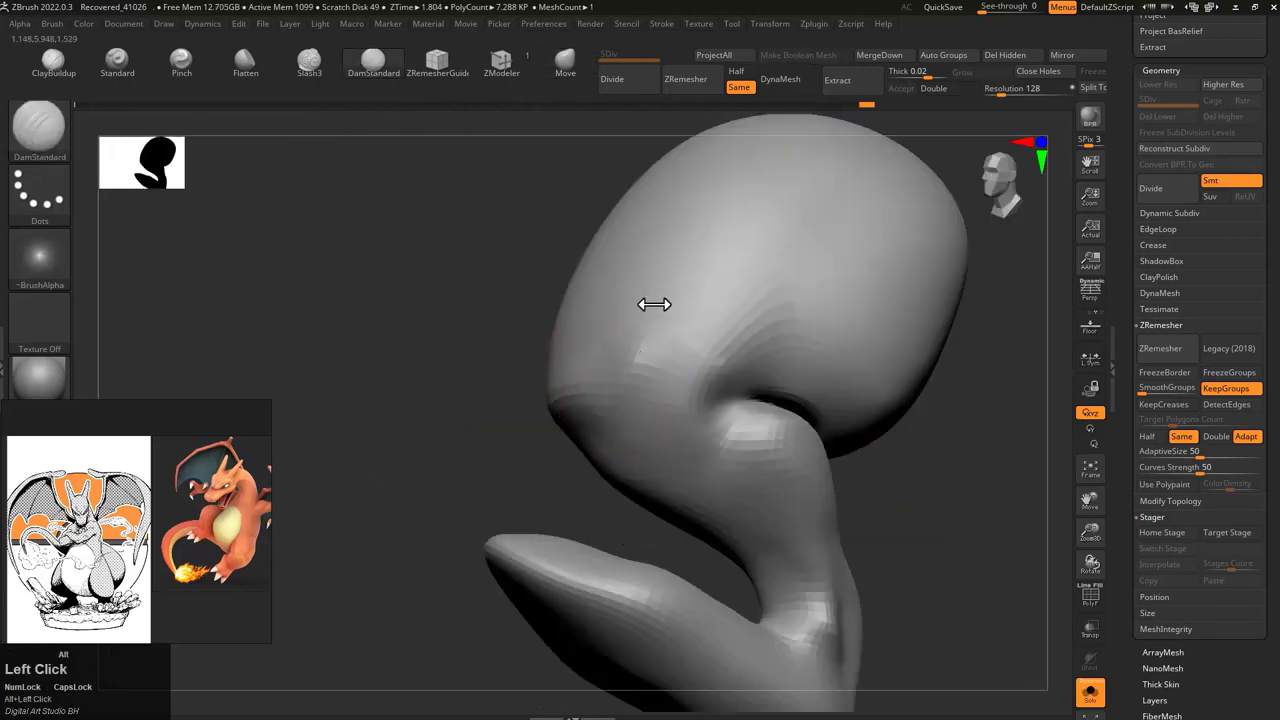
{"action": "left_click_drag", "start_coordinate": [456, 401], "coordinate": [717, 569]}
{"action": "left_click", "coordinate": [1090, 690]}
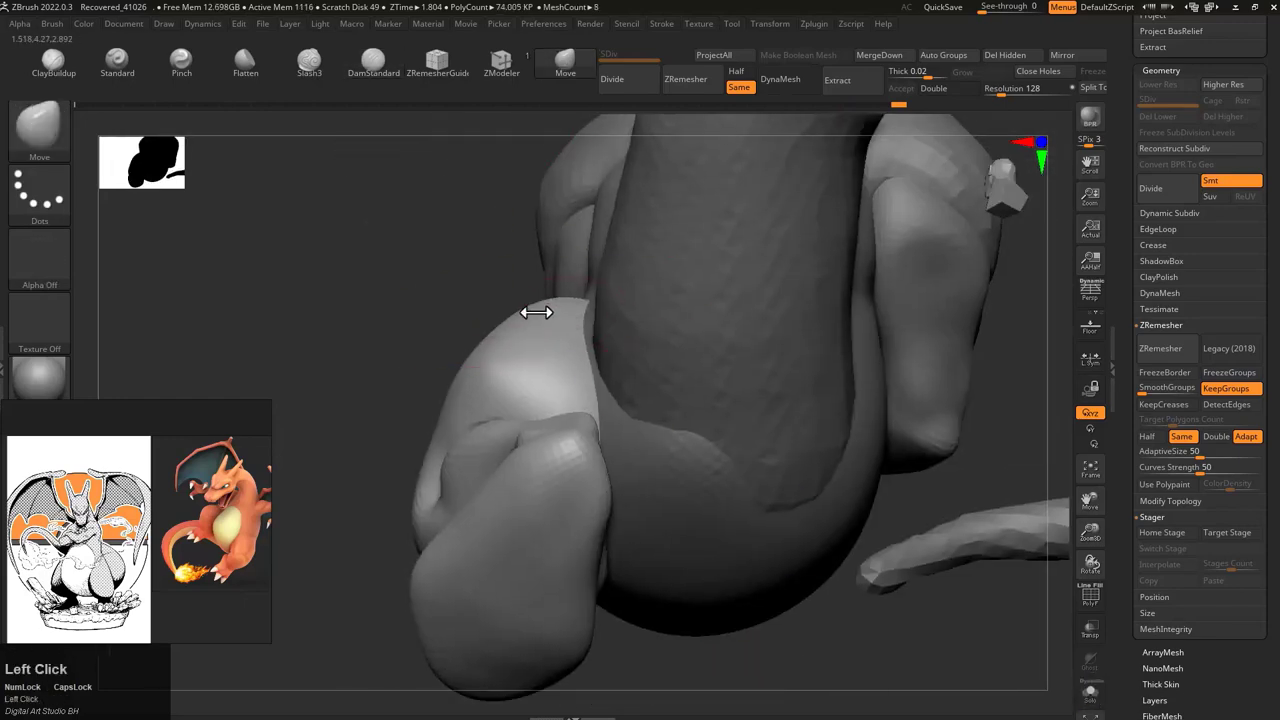
{"action": "mouse_move", "coordinate": [536, 312]}
{"action": "left_mouse_down"}
{"action": "mouse_move", "coordinate": [491, 323]}
{"action": "mouse_move", "coordinate": [663, 309]}
{"action": "mouse_move", "coordinate": [707, 390]}
{"action": "mouse_move", "coordinate": [737, 369]}
{"action": "left_mouse_up"}
Step: Cut the underside of the foot flat with a straight clipping curve and display the leg's polyframe
{"action": "key", "text": "b"}
{"action": "left_click", "coordinate": [571, 214]}
{"action": "mouse_move", "coordinate": [421, 527]}
{"action": "left_mouse_down", "text": "ctrl+shift"}
{"action": "mouse_move", "coordinate": [995, 415]}
{"action": "mouse_move", "coordinate": [992, 398]}
{"action": "left_mouse_up", "text": "ctrl+shift"}
{"action": "key", "text": "shift+f"}
{"action": "mouse_move", "coordinate": [811, 425]}
{"action": "left_mouse_down"}
{"action": "mouse_move", "coordinate": [912, 397]}
{"action": "mouse_move", "coordinate": [587, 420]}
{"action": "left_mouse_up"}
{"action": "left_click_drag", "start_coordinate": [760, 470], "coordinate": [497, 78]}
{"action": "key", "text": "ctrl+z"}
{"action": "key", "text": "ctrl+z"}
{"action": "key", "text": "ctrl+z"}
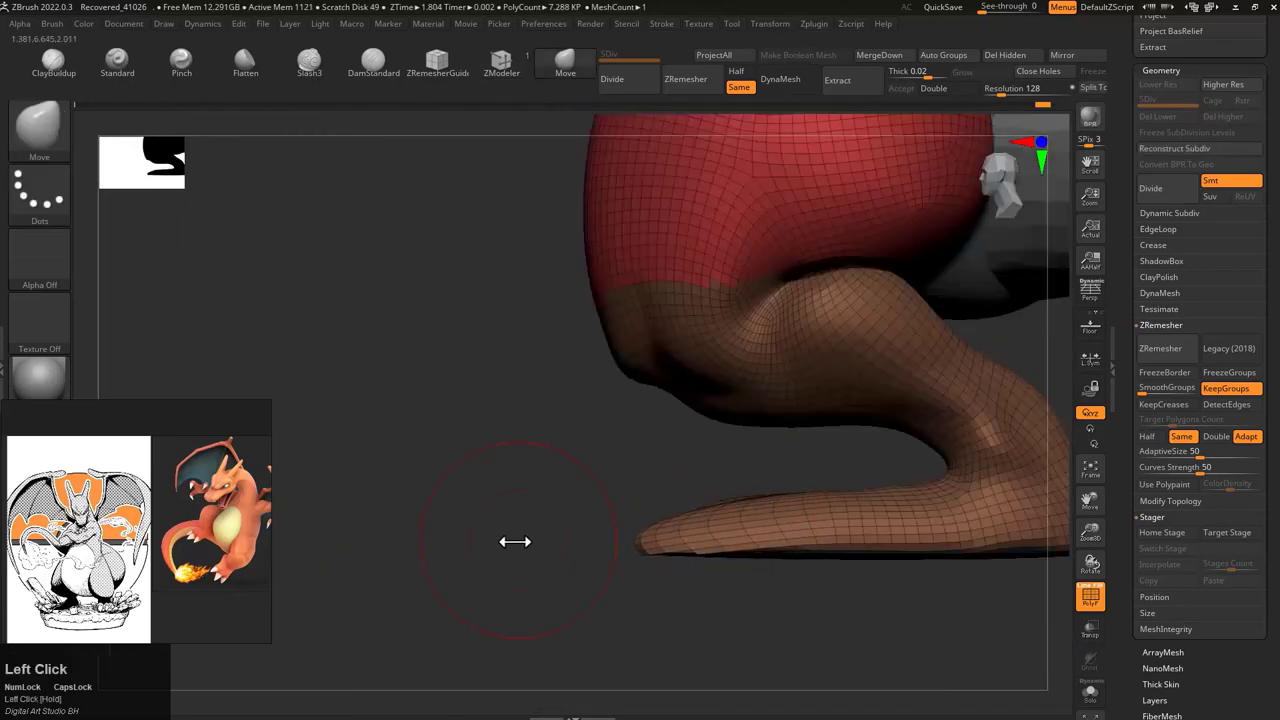
Step: Append a sphere subtool, scale it down and position it at the front tip of the foot
{"action": "left_click_drag", "start_coordinate": [515, 541], "coordinate": [797, 509]}
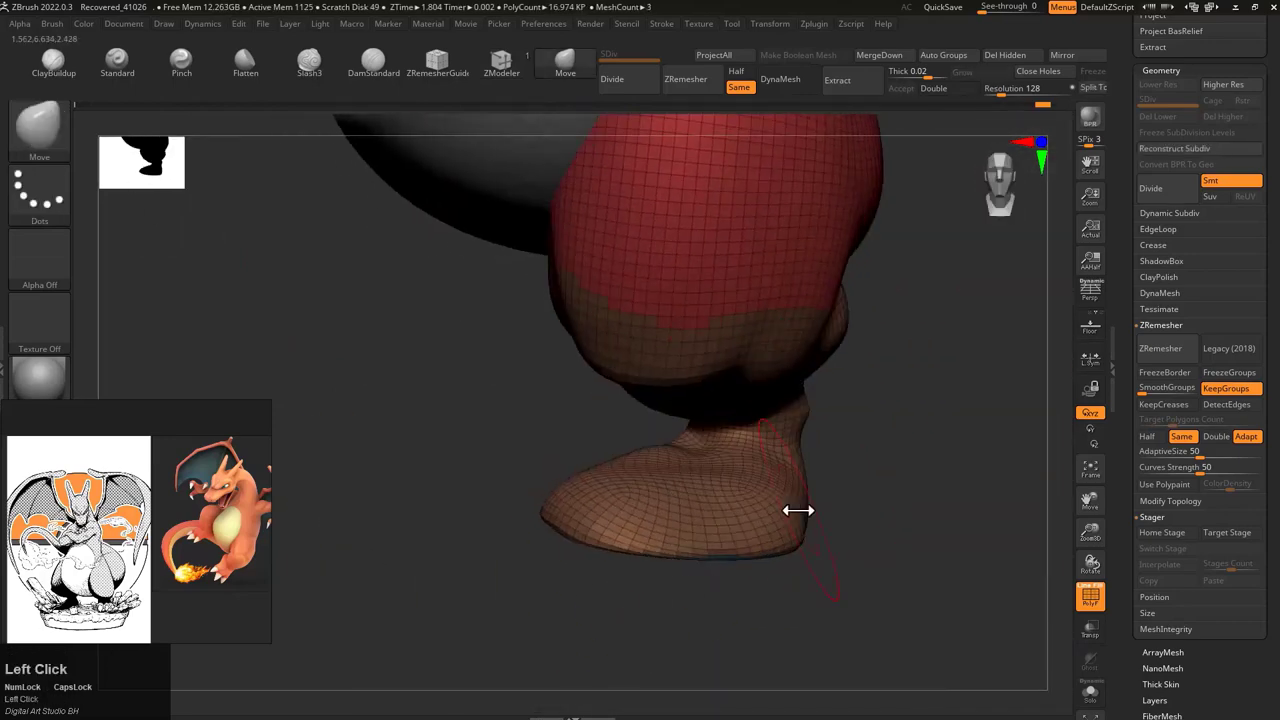
{"action": "left_click_drag", "start_coordinate": [837, 217], "coordinate": [820, 400]}
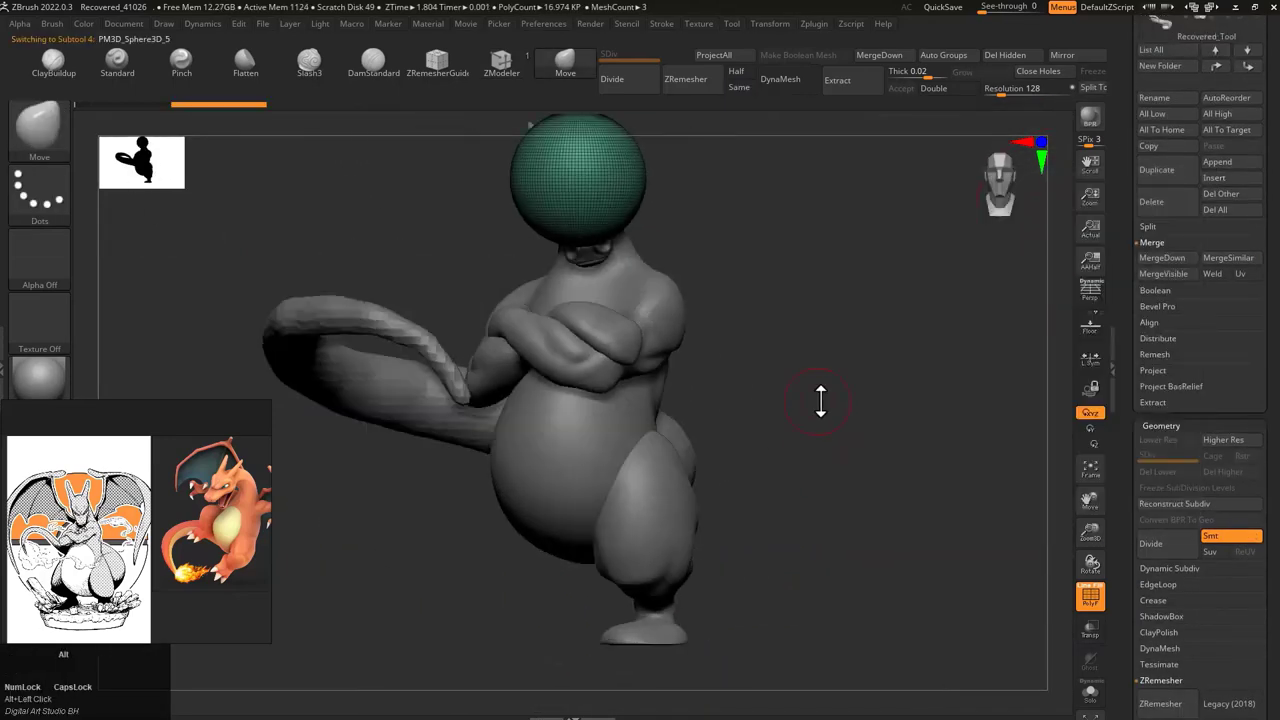
{"action": "left_click", "coordinate": [591, 257], "text": "alt"}
{"action": "key", "text": "w"}
{"action": "left_click_drag", "start_coordinate": [591, 257], "coordinate": [638, 462]}
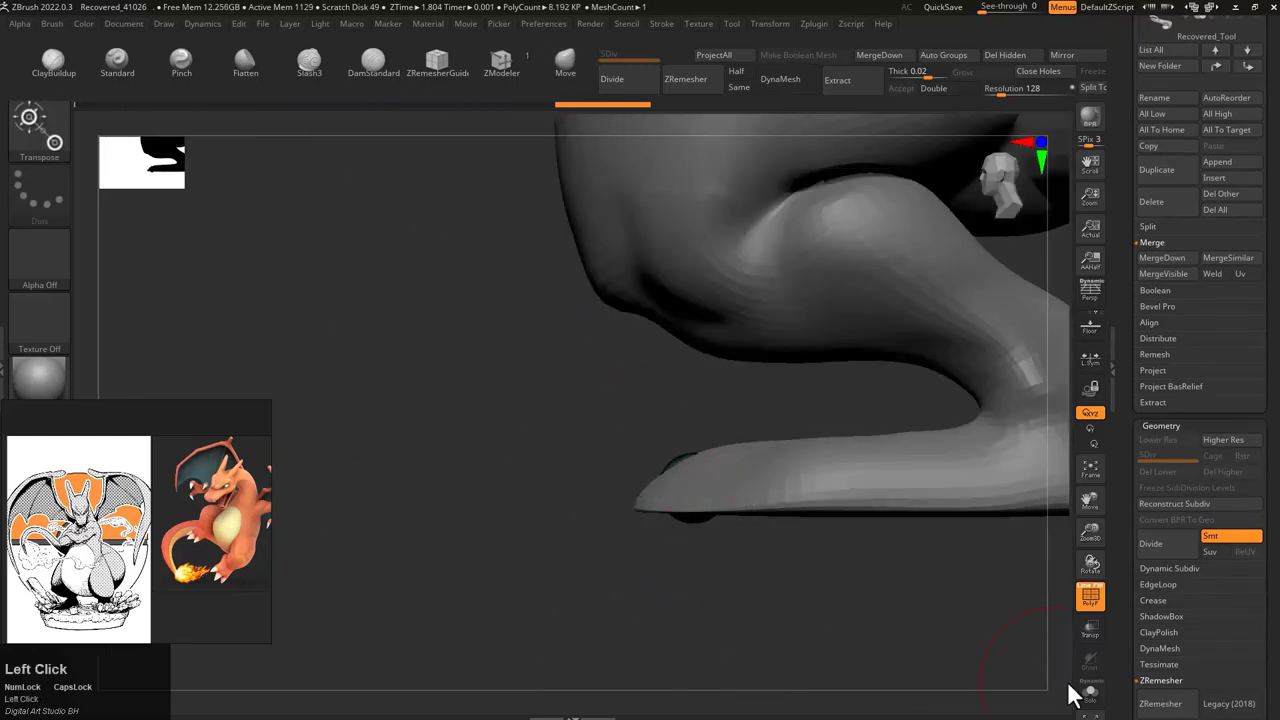
Step: Isolate the sphere at the foot's toe for sculpting
{"action": "left_click", "coordinate": [1088, 691]}
{"action": "key", "text": "q"}
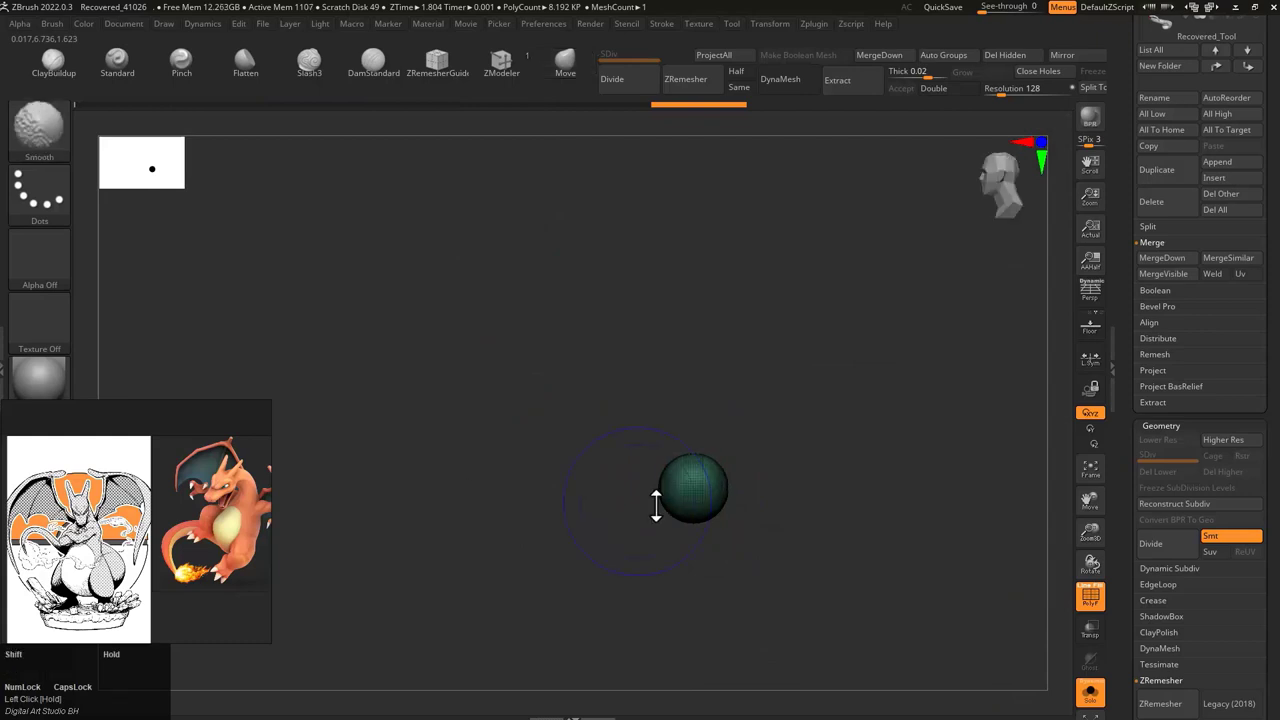
{"action": "left_click_drag", "start_coordinate": [656, 500], "coordinate": [486, 466]}
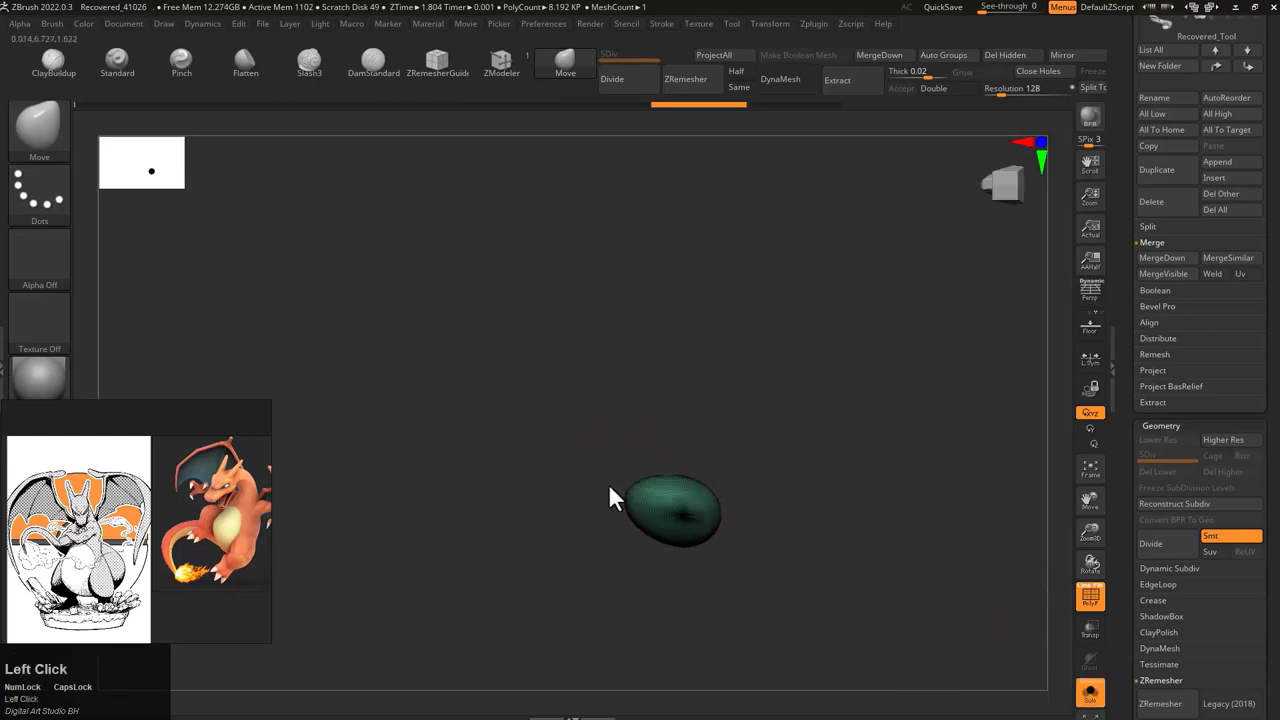
{"action": "key", "text": "ctrl+z"}
{"action": "key", "text": "ctrl+z"}
Step: Stretch the sphere into a long tapered claw with the Move brush
{"action": "key", "text": "w"}
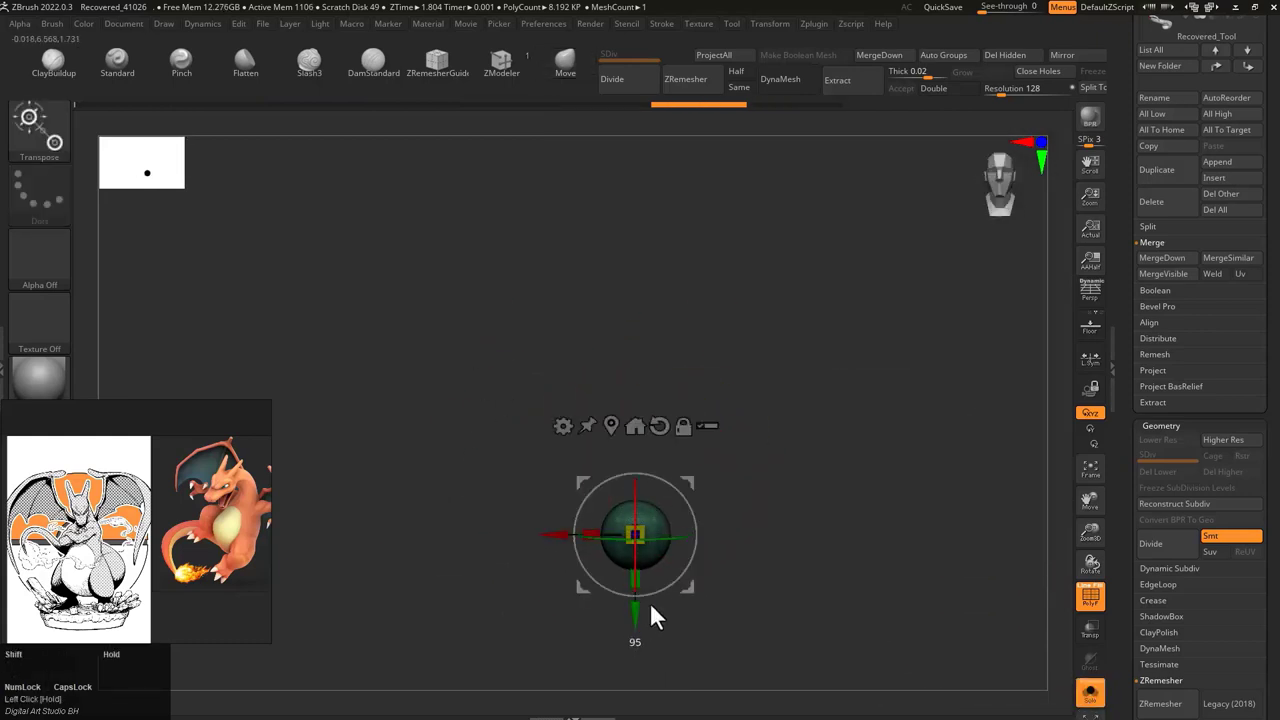
{"action": "key", "text": "q"}
{"action": "left_click_drag", "start_coordinate": [702, 538], "coordinate": [634, 337]}
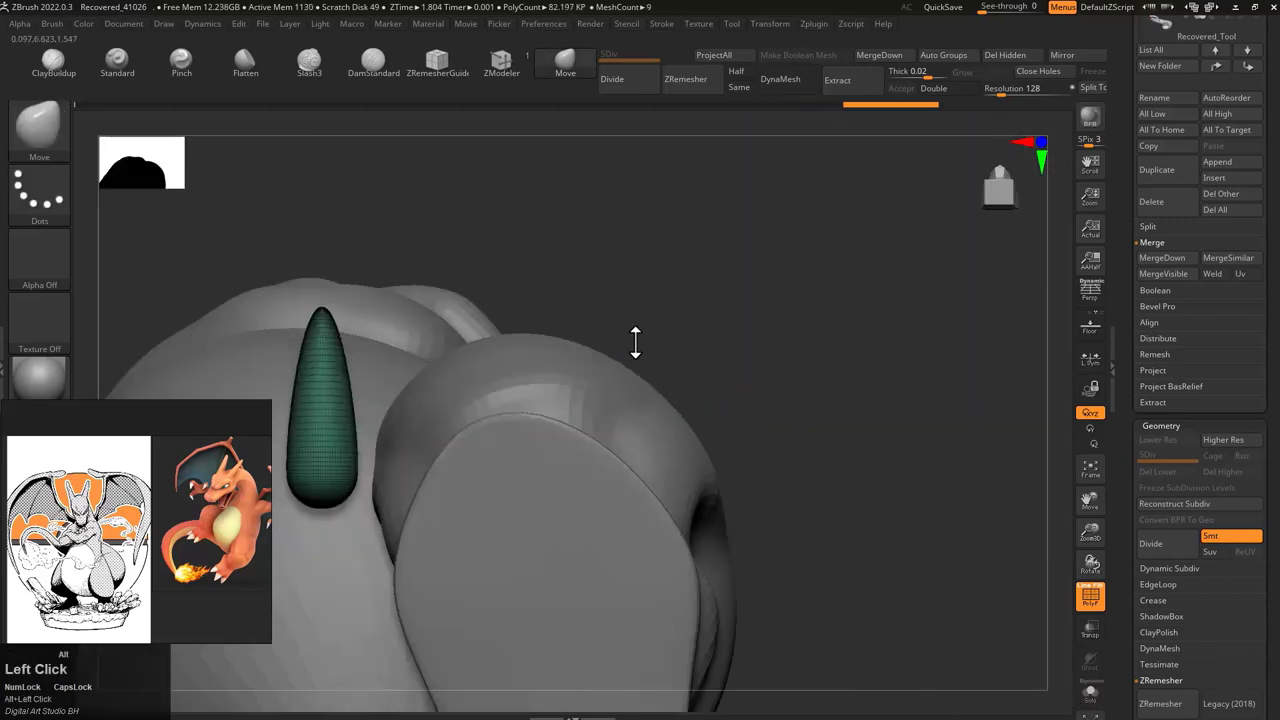
Step: Isolate the claw and remesh it with ZRemesher using the Same density option
{"action": "key", "text": "w"}
{"action": "mouse_move", "coordinate": [404, 315]}
{"action": "left_mouse_down"}
{"action": "mouse_move", "coordinate": [893, 362]}
{"action": "mouse_move", "coordinate": [774, 360]}
{"action": "mouse_move", "coordinate": [571, 557]}
{"action": "left_mouse_up"}
{"action": "key", "text": "f"}
{"action": "scroll", "coordinate": [1180, 359], "scroll_direction": "down", "scroll_amount": 5}
{"action": "key", "text": "q"}
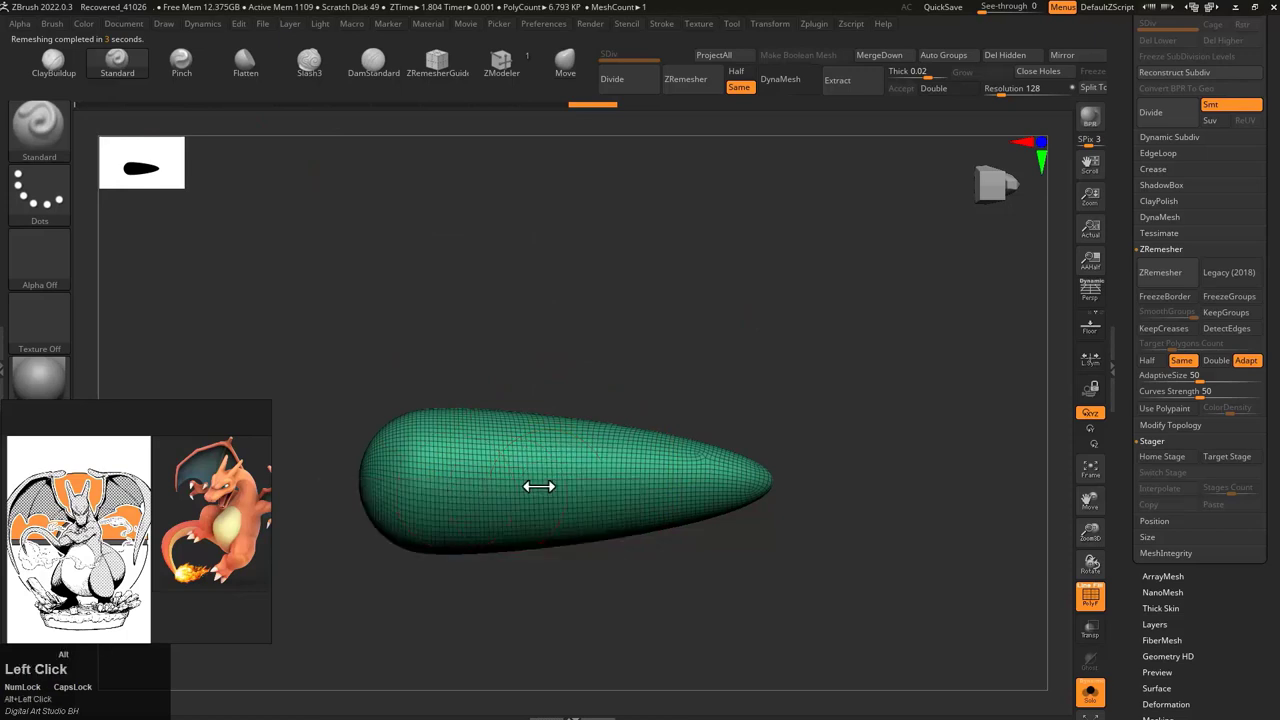
Step: Carve a shallow hollow along one side of the claw with the Standard brush and smooth the surface
{"action": "left_click_drag", "start_coordinate": [546, 494], "coordinate": [731, 486], "text": "alt"}
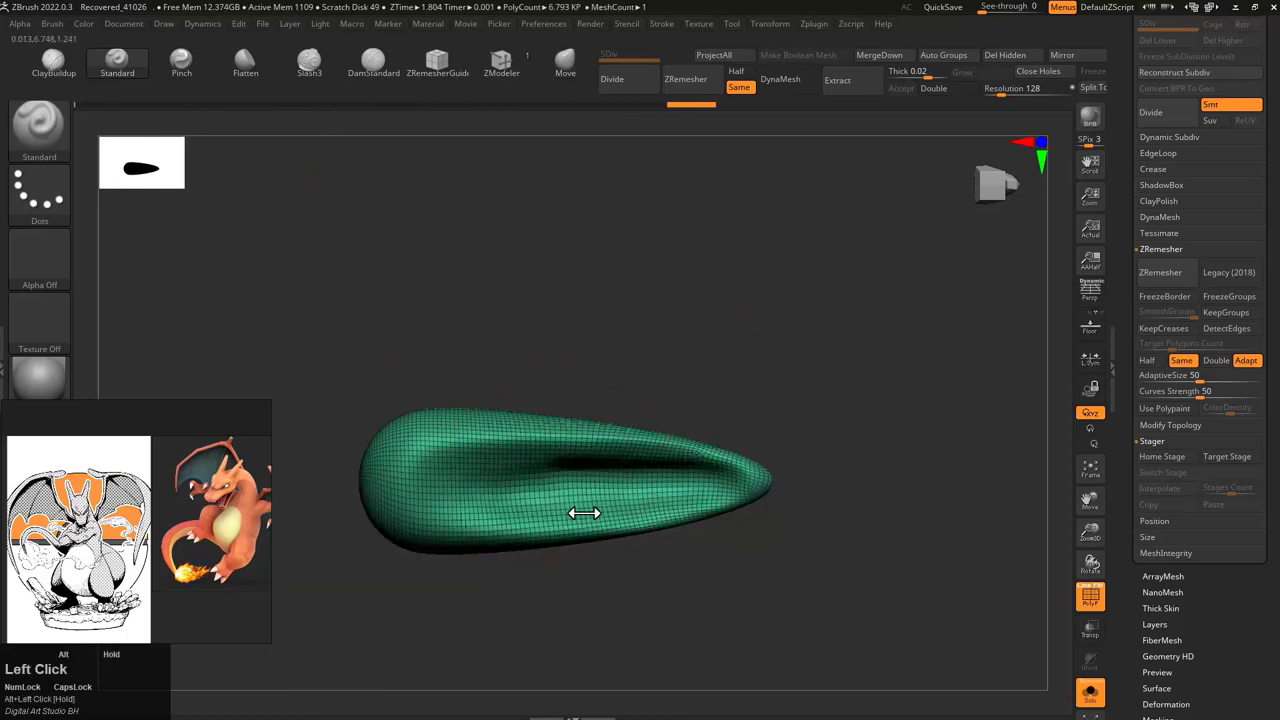
{"action": "mouse_move", "coordinate": [586, 508]}
{"action": "left_mouse_down"}
{"action": "mouse_move", "coordinate": [634, 494]}
{"action": "mouse_move", "coordinate": [623, 423]}
{"action": "mouse_move", "coordinate": [541, 473]}
{"action": "mouse_move", "coordinate": [689, 474]}
{"action": "mouse_move", "coordinate": [643, 477]}
{"action": "mouse_move", "coordinate": [583, 514]}
{"action": "mouse_move", "coordinate": [470, 405]}
{"action": "left_mouse_up"}
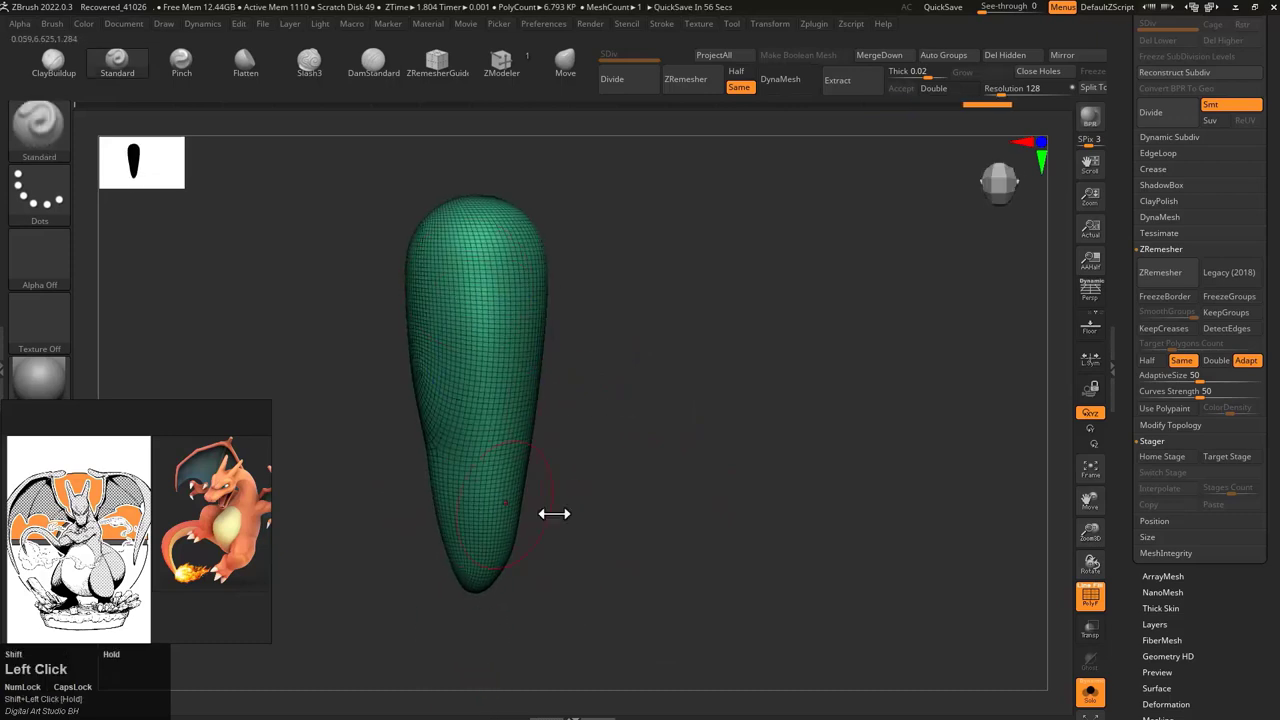
{"action": "mouse_move", "coordinate": [554, 513]}
{"action": "left_mouse_down"}
{"action": "mouse_move", "coordinate": [597, 234]}
{"action": "mouse_move", "coordinate": [525, 305]}
{"action": "left_mouse_up"}
Step: Sharpen the claw's tip with the Pinch brush and smooth its sides
{"action": "key", "text": "b"}
{"action": "key", "text": "p"}
{"action": "key", "text": "i"}
{"action": "key", "text": "space"}
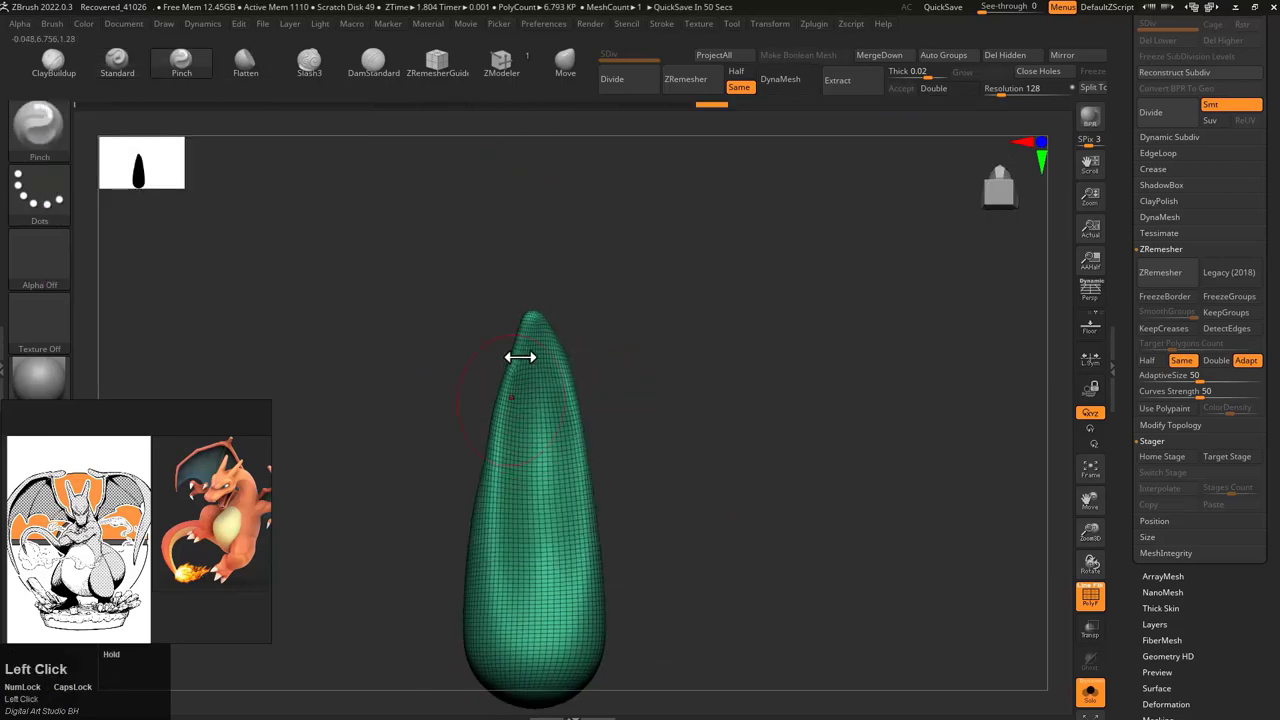
{"action": "left_click_drag", "start_coordinate": [566, 503], "coordinate": [525, 503]}
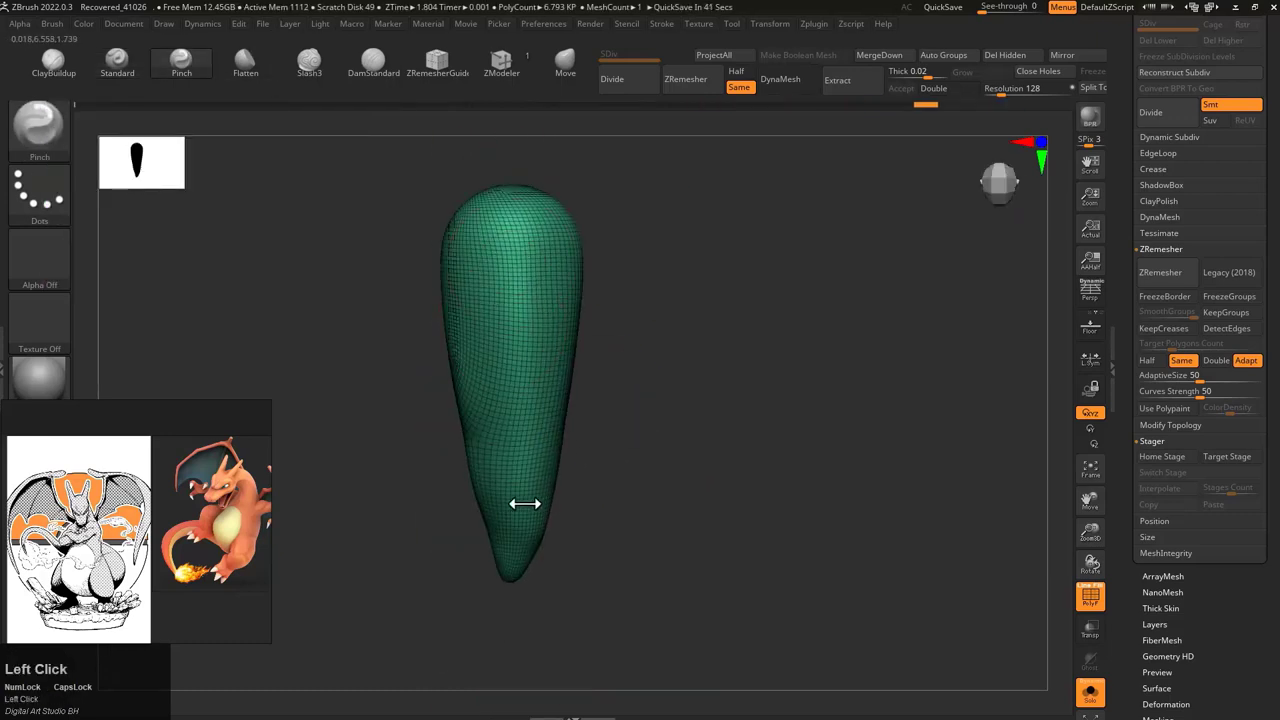
{"action": "left_click_drag", "start_coordinate": [503, 566], "coordinate": [577, 342], "text": "shift"}
{"action": "left_click_drag", "start_coordinate": [512, 430], "coordinate": [640, 491]}
Step: Rotate and move the claw onto the foot's toe, and place copies on the neighbouring toes
{"action": "key", "text": "w"}
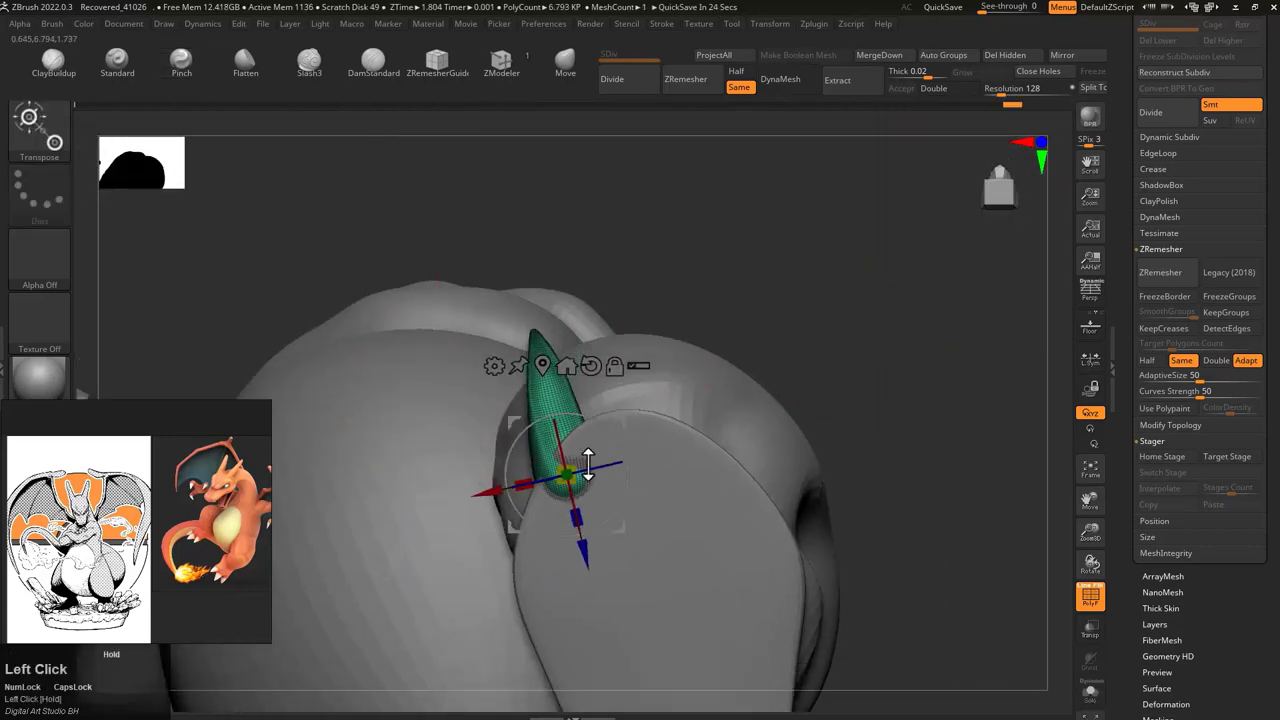
{"action": "mouse_move", "coordinate": [609, 447]}
{"action": "left_mouse_down"}
{"action": "mouse_move", "coordinate": [674, 363]}
{"action": "mouse_move", "coordinate": [592, 450]}
{"action": "left_mouse_up"}
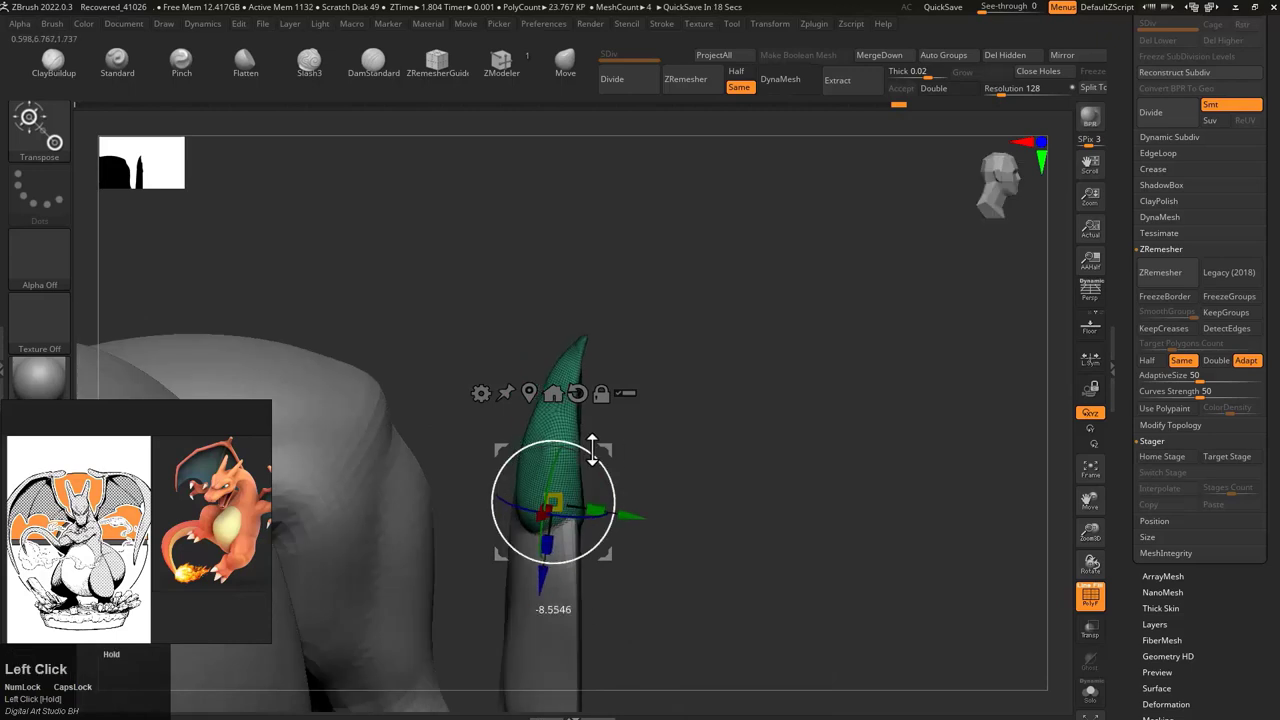
{"action": "left_click_drag", "start_coordinate": [655, 419], "coordinate": [733, 505]}
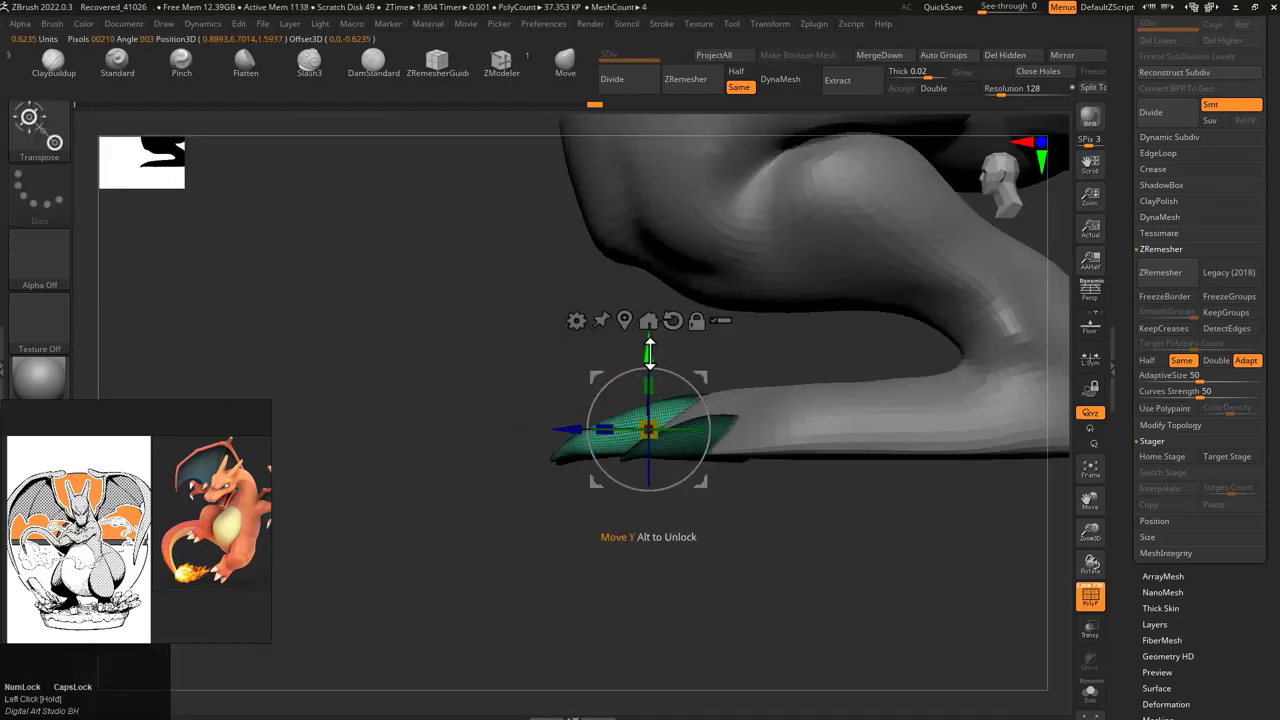
Step: Select the leg and carve a crease between the first two toes with the DamStandard brush
{"action": "left_click", "coordinate": [811, 450], "text": "alt"}
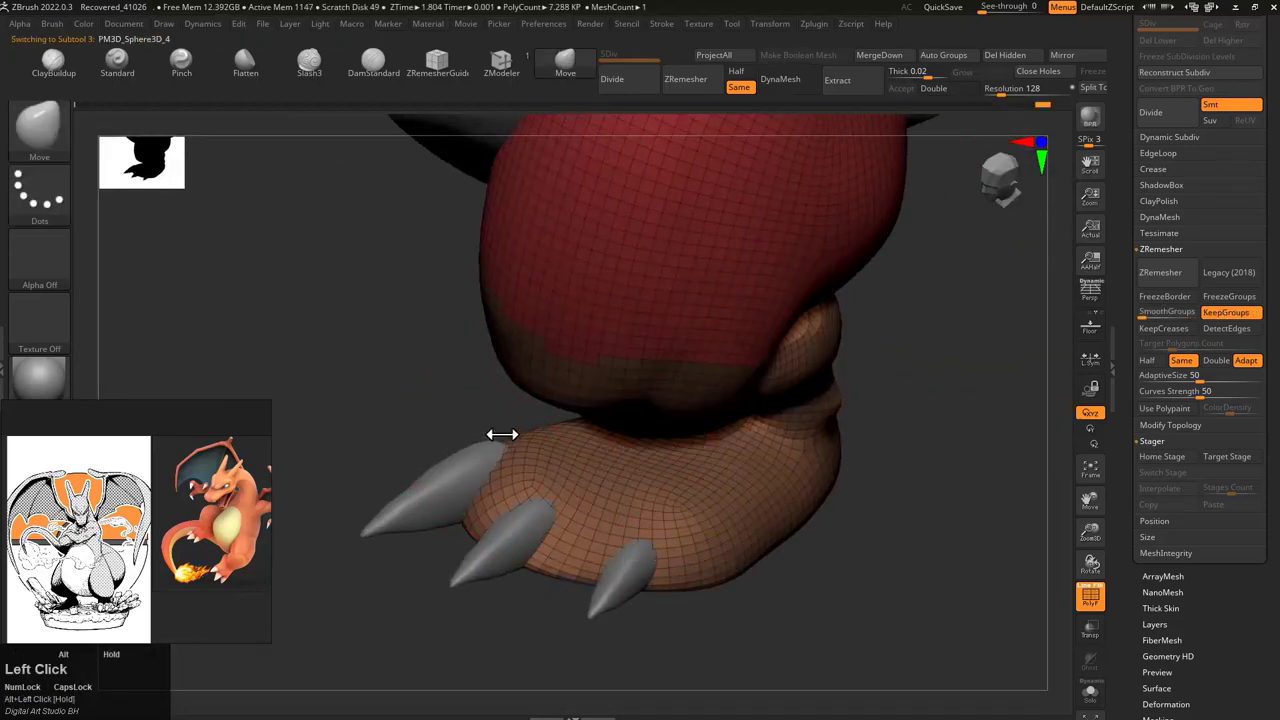
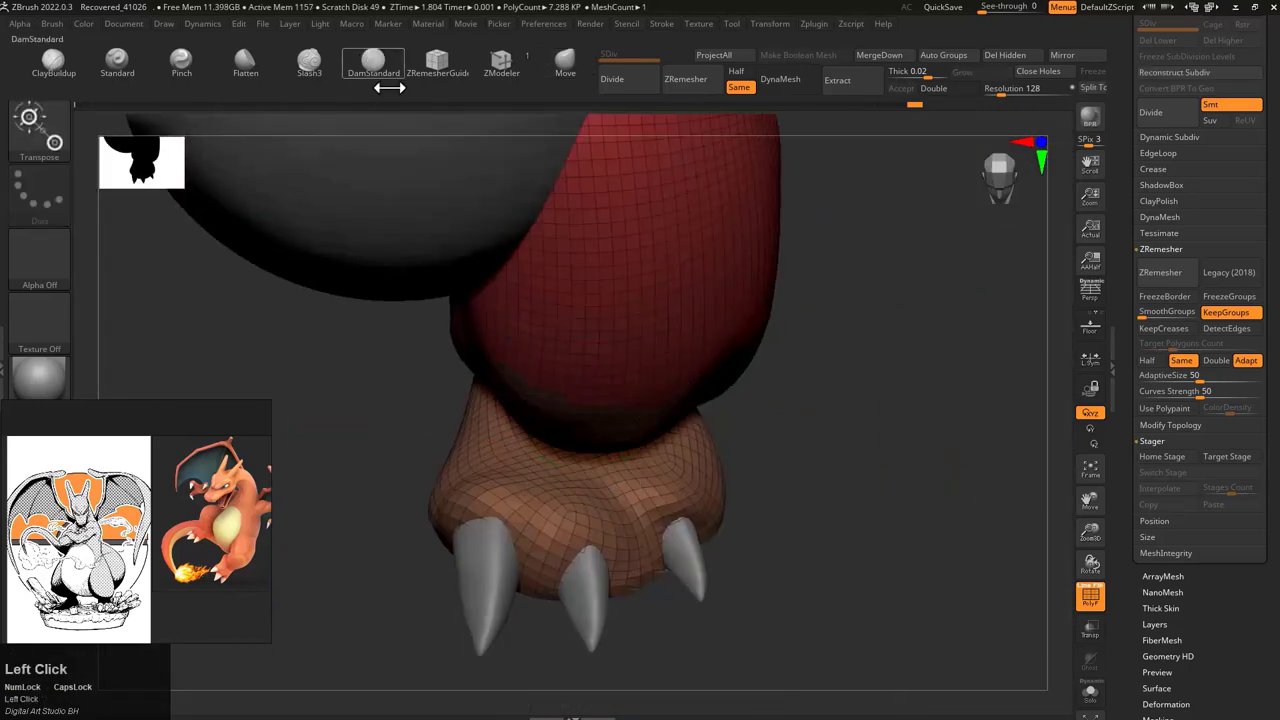
{"action": "key", "text": "space"}
{"action": "left_click", "coordinate": [532, 541]}
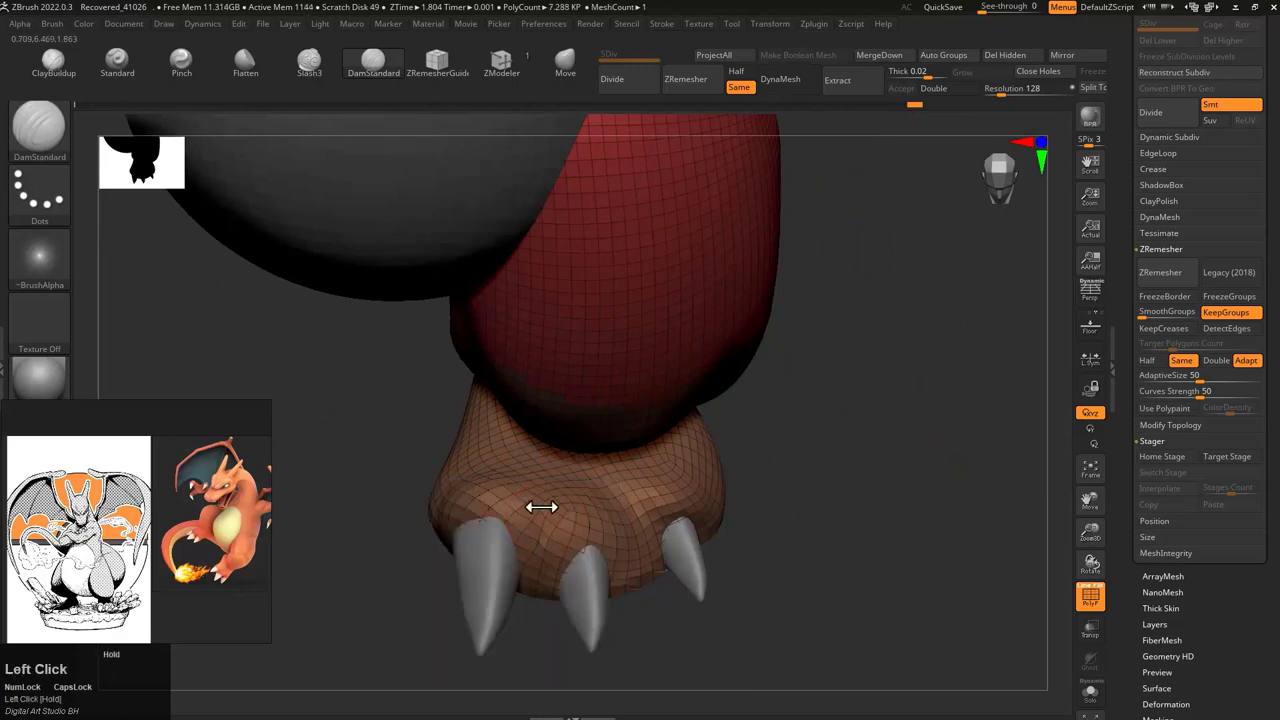
{"action": "left_click_drag", "start_coordinate": [521, 522], "coordinate": [539, 496]}
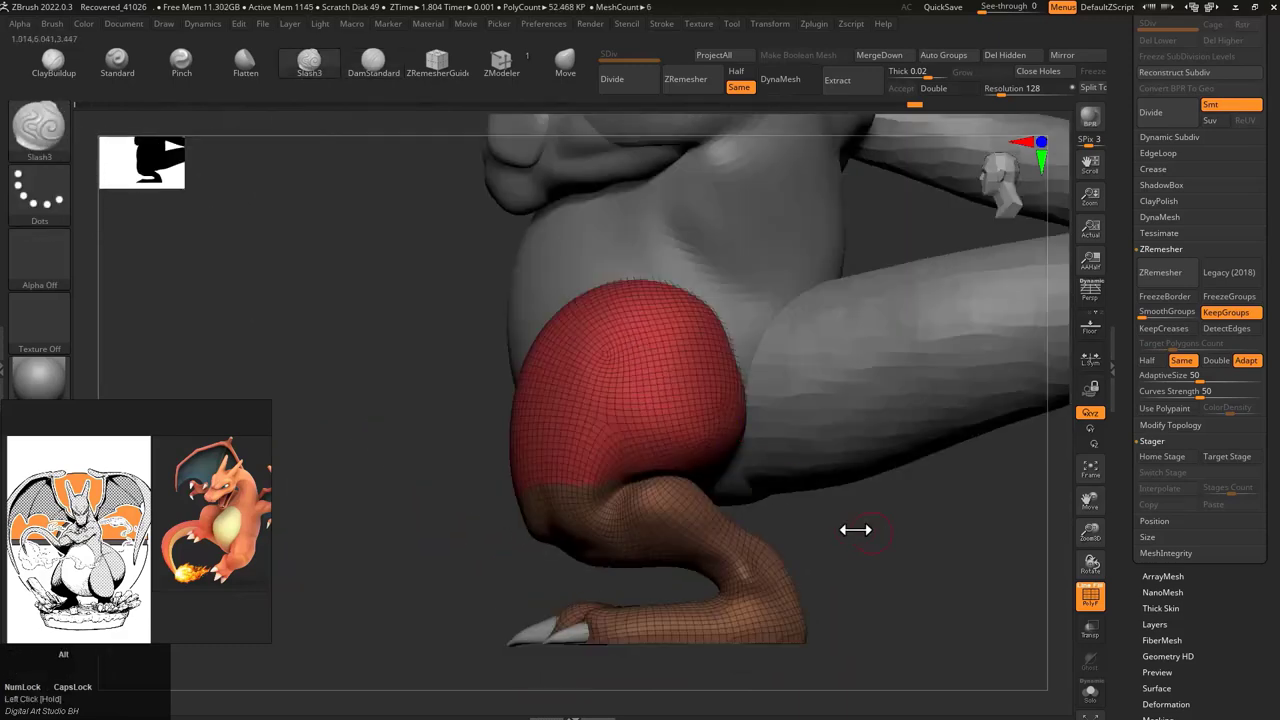
Step: Adjust the lower leg and heel outline with the Move brush and subdivide the leg once
{"action": "left_click_drag", "start_coordinate": [934, 354], "coordinate": [661, 356]}
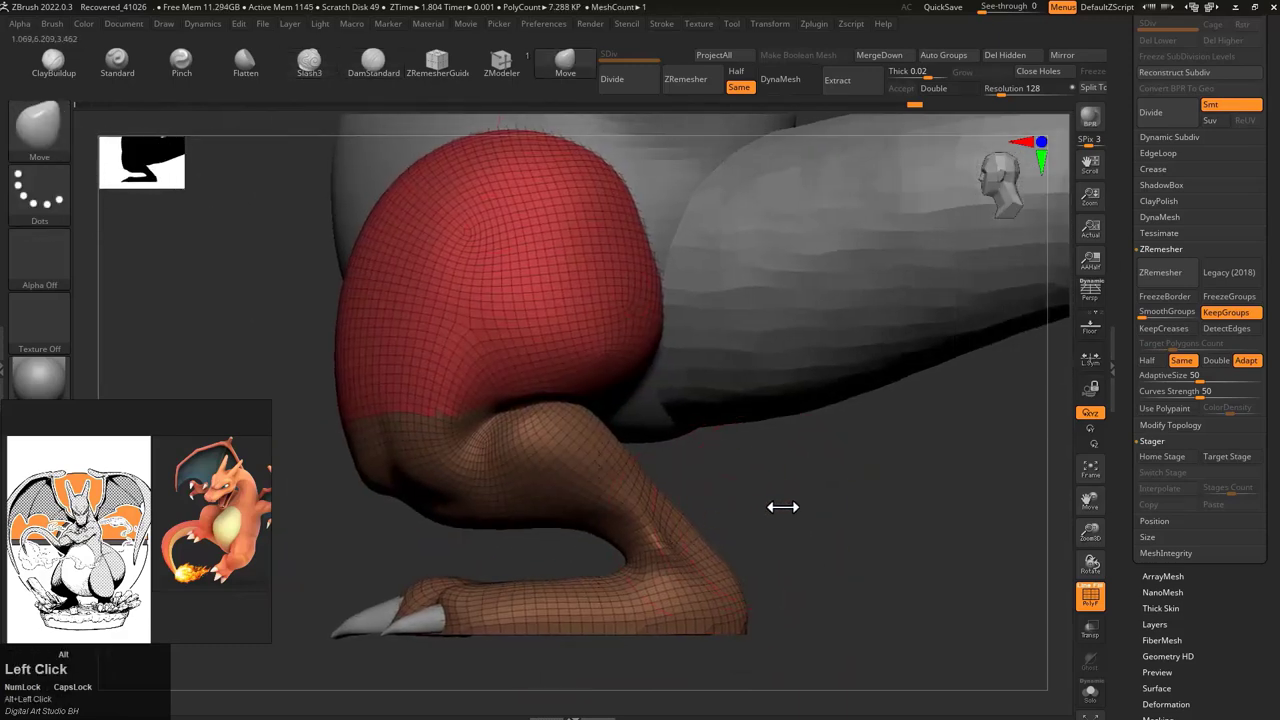
{"action": "left_click_drag", "start_coordinate": [782, 507], "coordinate": [589, 517]}
{"action": "key", "text": "ctrl+d"}
{"action": "mouse_move", "coordinate": [826, 451]}
{"action": "left_mouse_down", "text": "alt"}
{"action": "mouse_move", "coordinate": [857, 491]}
{"action": "mouse_move", "coordinate": [370, 462]}
{"action": "mouse_move", "coordinate": [501, 397]}
{"action": "left_mouse_up", "text": "alt"}
Step: Carve the creases separating the three toes with the DamStandard brush
{"action": "key", "text": "s"}
{"action": "key", "text": "b"}
{"action": "key", "text": "d"}
{"action": "key", "text": "s"}
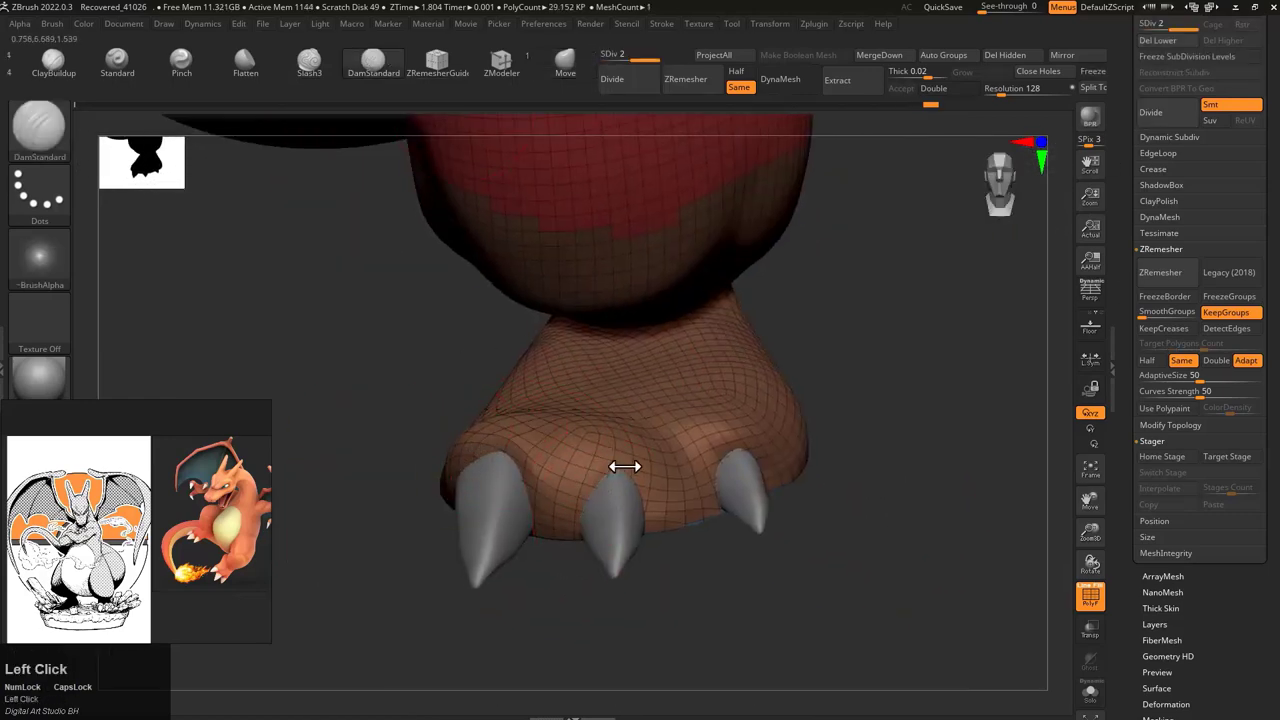
{"action": "left_click_drag", "start_coordinate": [704, 487], "coordinate": [723, 400]}
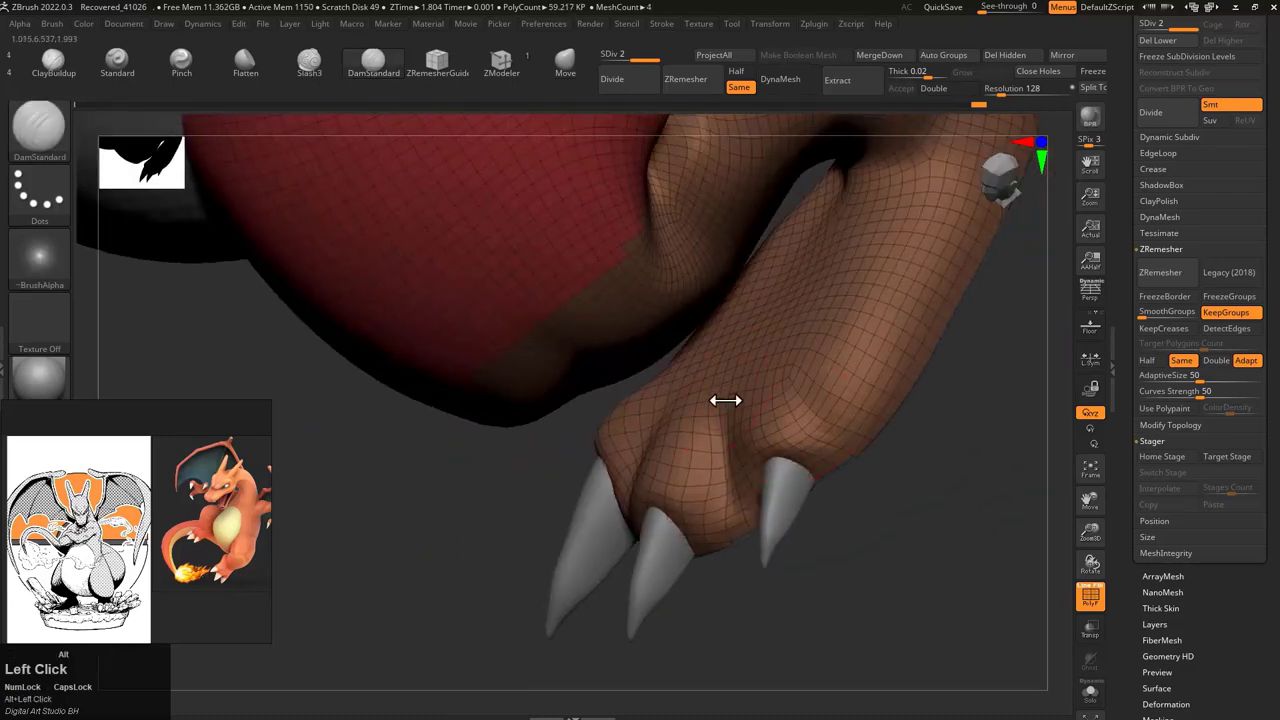
Step: Merge the leg and its claws into a single subtool
{"action": "left_click_drag", "start_coordinate": [903, 449], "coordinate": [1160, 185], "text": "alt"}
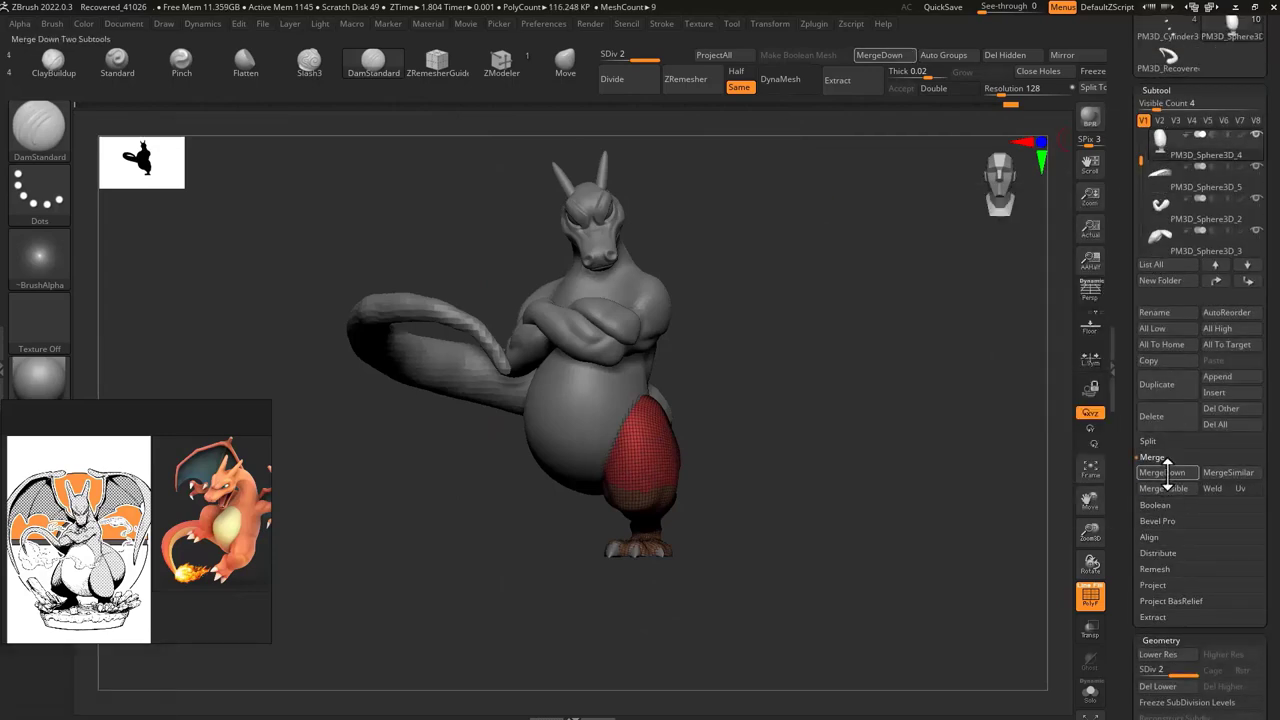
{"action": "left_click", "coordinate": [560, 336]}
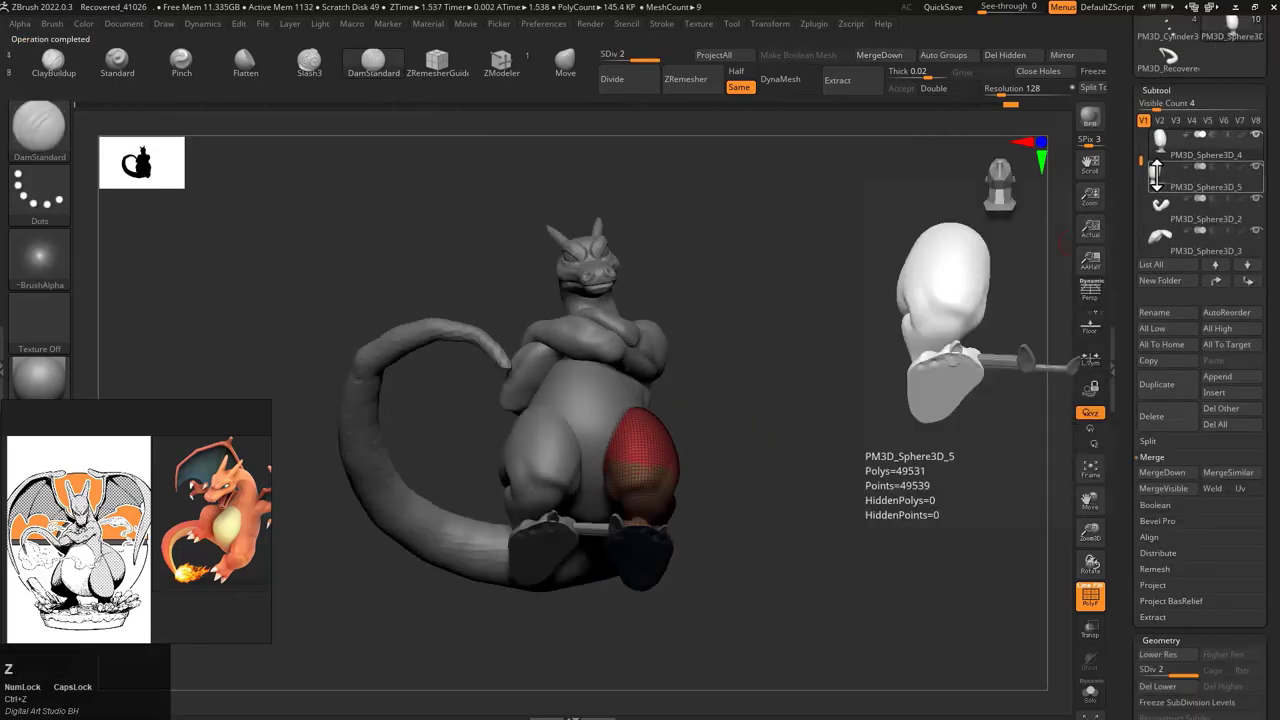
{"action": "left_click", "coordinate": [1205, 155]}
{"action": "left_click_drag", "start_coordinate": [925, 255], "coordinate": [929, 313]}
{"action": "left_click_drag", "start_coordinate": [1048, 263], "coordinate": [943, 349]}
Step: Duplicate the merged leg, mirror it to the body's other side, and delete the leftover leg without claws
{"action": "left_click", "coordinate": [1249, 158]}
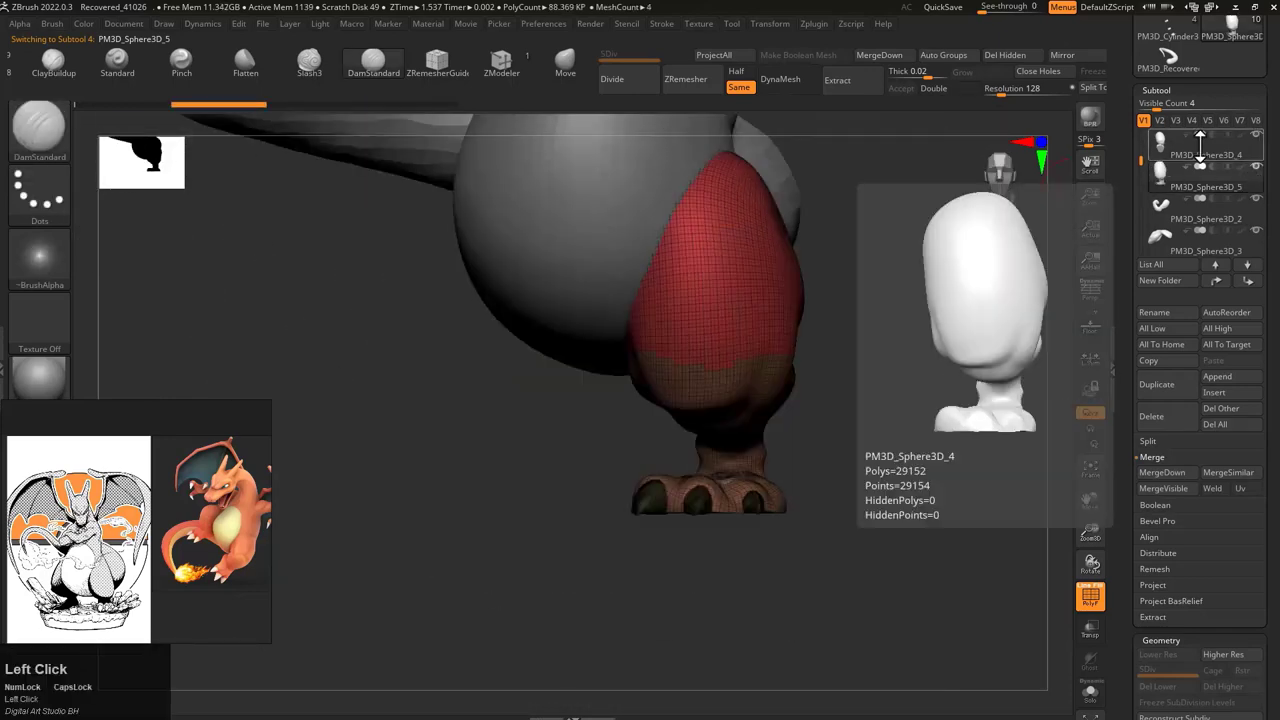
{"action": "left_click_drag", "start_coordinate": [975, 300], "coordinate": [908, 319]}
{"action": "left_click_drag", "start_coordinate": [900, 150], "coordinate": [900, 250]}
{"action": "left_click", "coordinate": [1172, 150]}
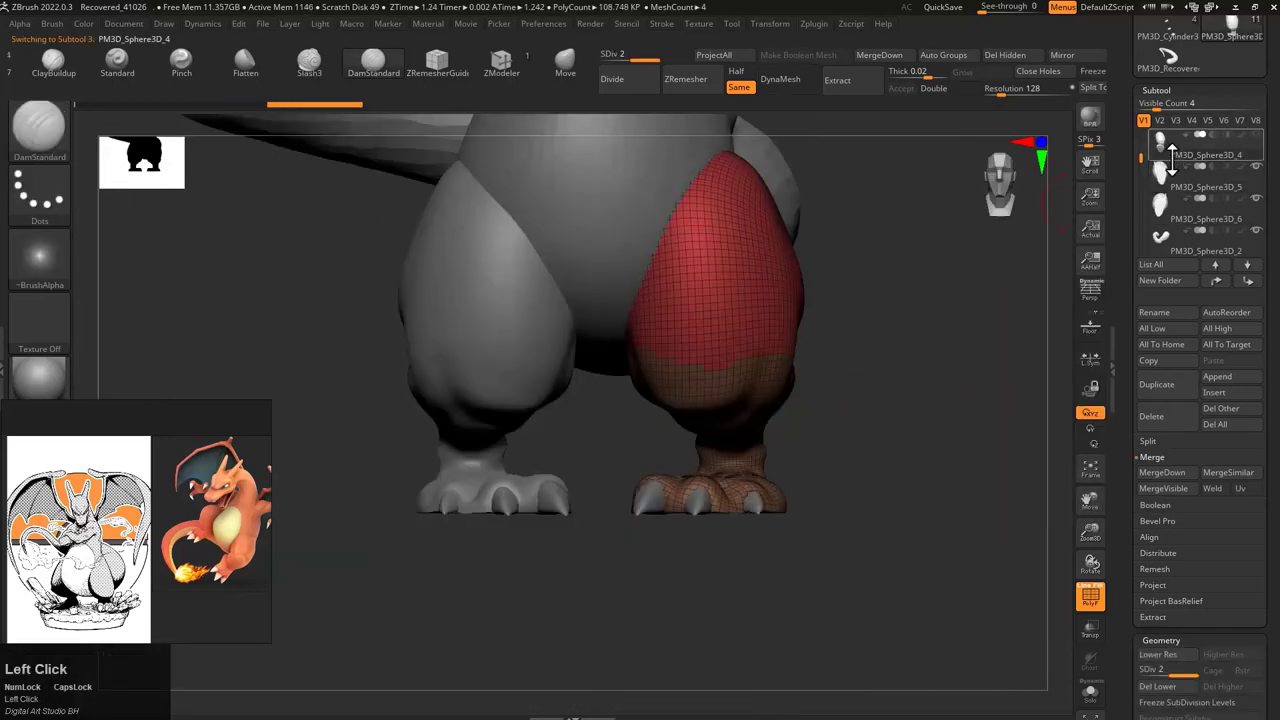
{"action": "left_click", "coordinate": [1162, 180]}
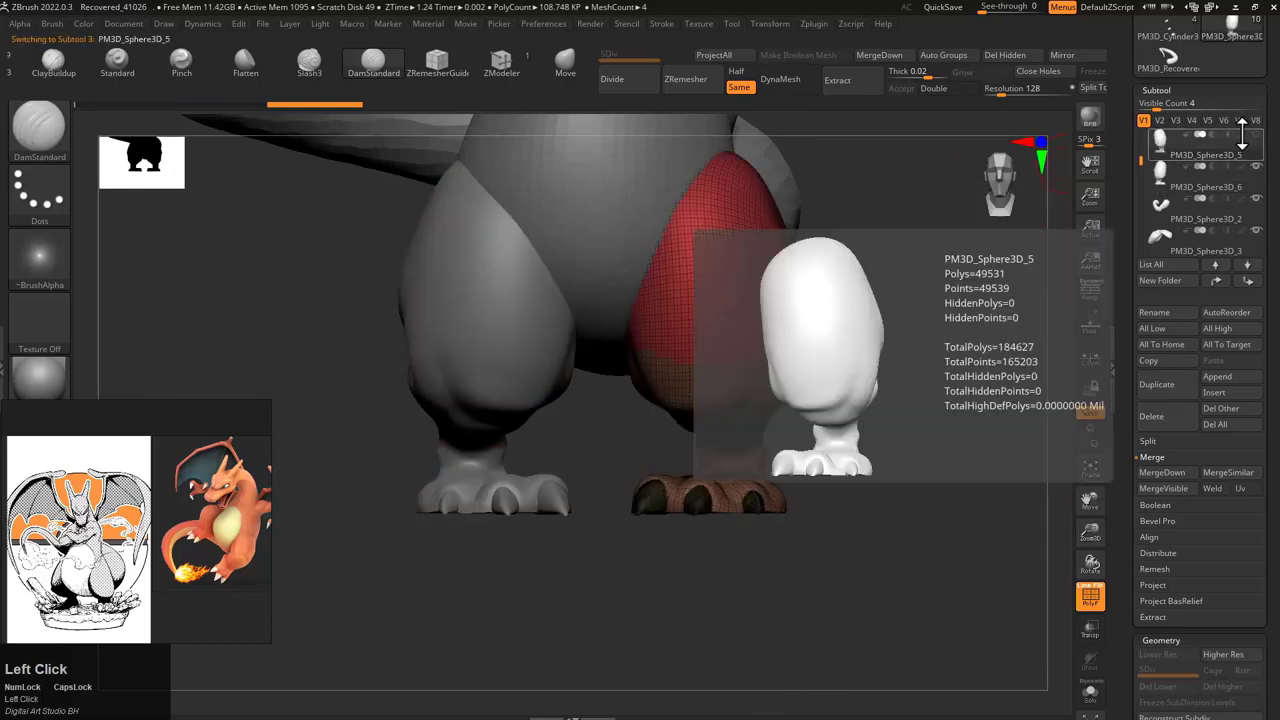
Step: Turn the mirrored leg outward and position it under the body, and select the tail behind it
{"action": "key", "text": "f"}
{"action": "key", "text": "w"}
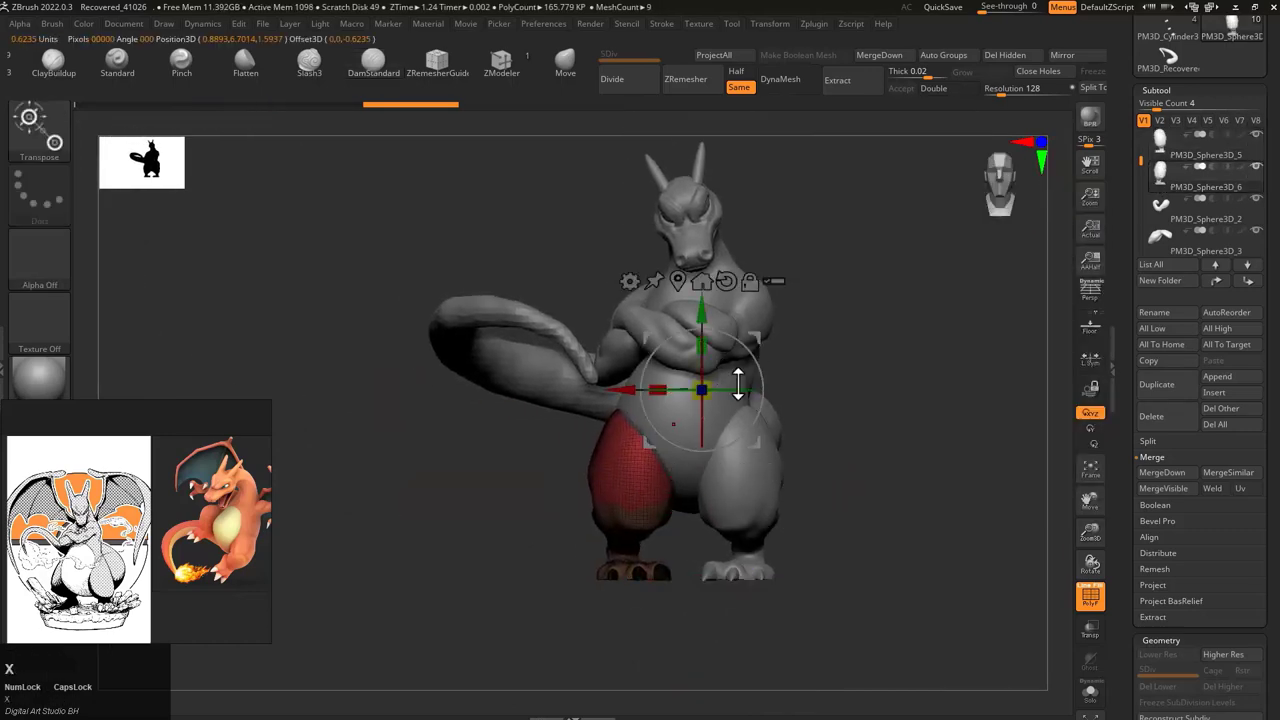
{"action": "left_click_drag", "start_coordinate": [660, 428], "coordinate": [663, 494]}
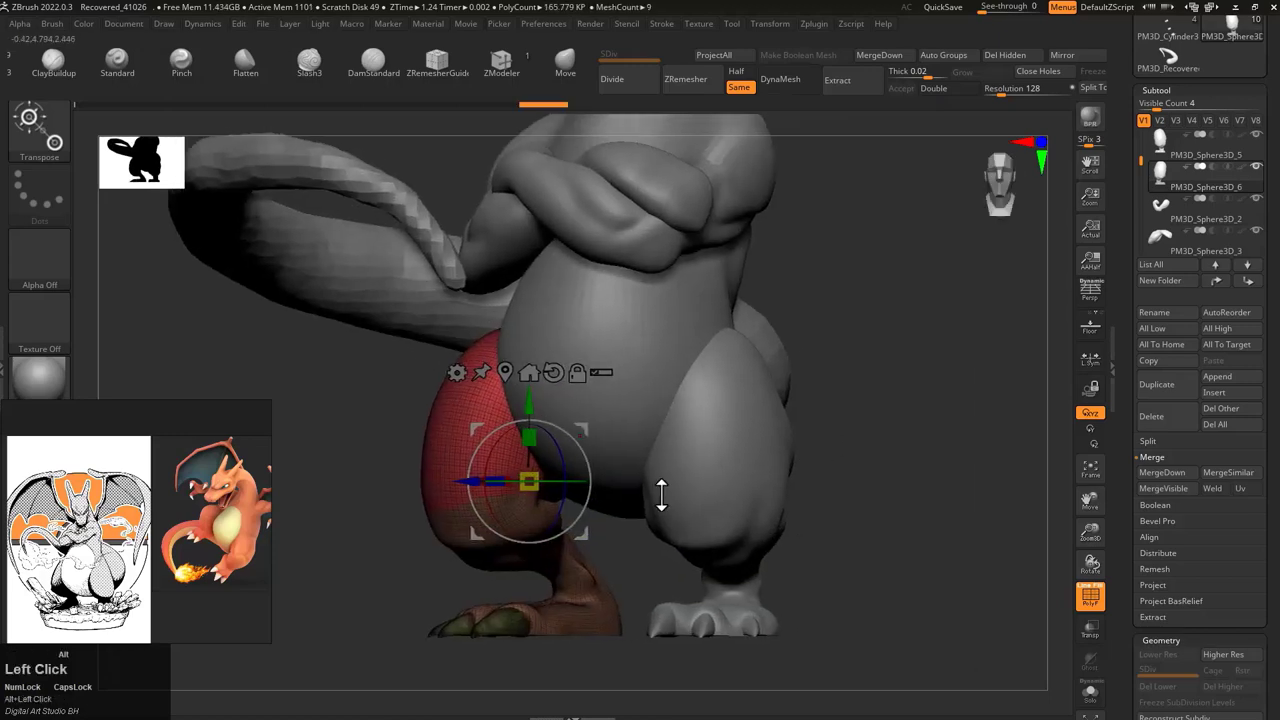
{"action": "left_click_drag", "start_coordinate": [447, 533], "coordinate": [490, 490]}
{"action": "left_click", "coordinate": [490, 490], "text": "alt"}
{"action": "left_click_drag", "start_coordinate": [722, 460], "coordinate": [680, 354]}
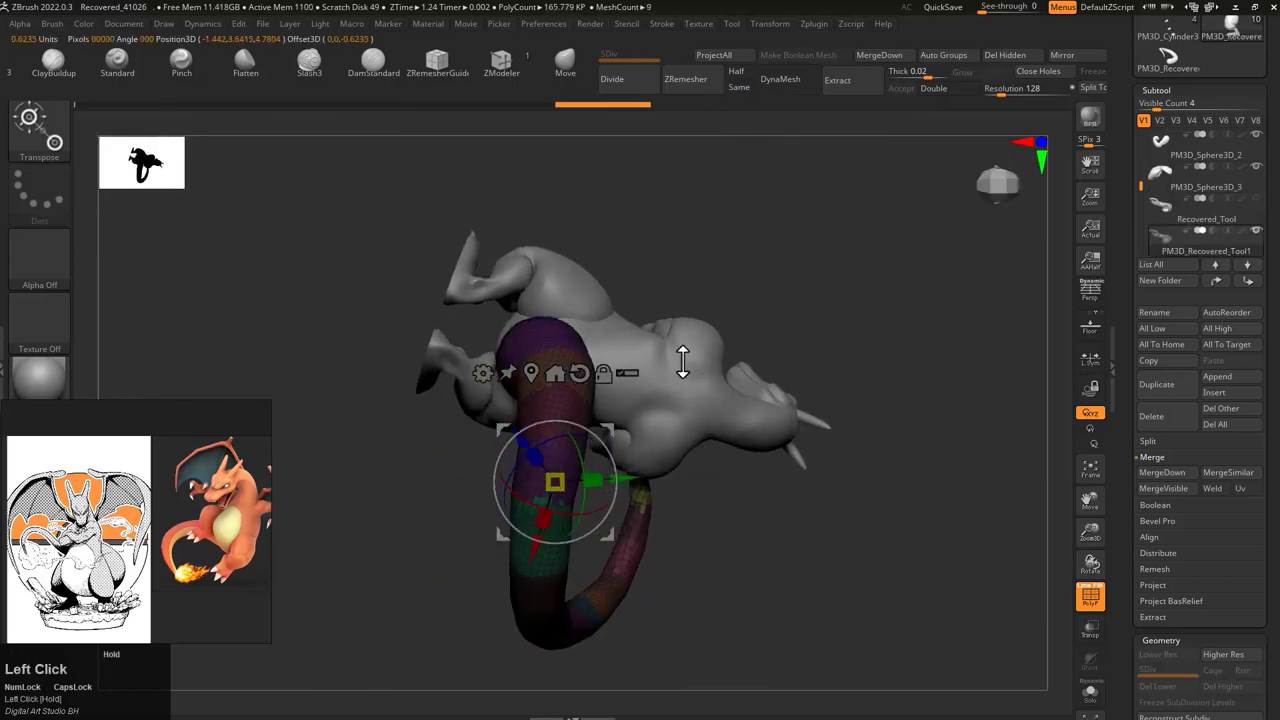
{"action": "mouse_move", "coordinate": [611, 428]}
{"action": "left_mouse_down"}
{"action": "mouse_move", "coordinate": [791, 391]}
{"action": "mouse_move", "coordinate": [803, 517]}
{"action": "mouse_move", "coordinate": [798, 405]}
{"action": "mouse_move", "coordinate": [814, 360]}
{"action": "mouse_move", "coordinate": [934, 229]}
{"action": "mouse_move", "coordinate": [566, 449]}
{"action": "mouse_move", "coordinate": [808, 410]}
{"action": "left_mouse_up"}
Step: Select the arm with the visible hand, subdivide it to level 2, and carve finger grooves with DamStandard
{"action": "left_click", "coordinate": [566, 449], "text": "alt"}
{"action": "key", "text": "q"}
{"action": "key", "text": "space"}
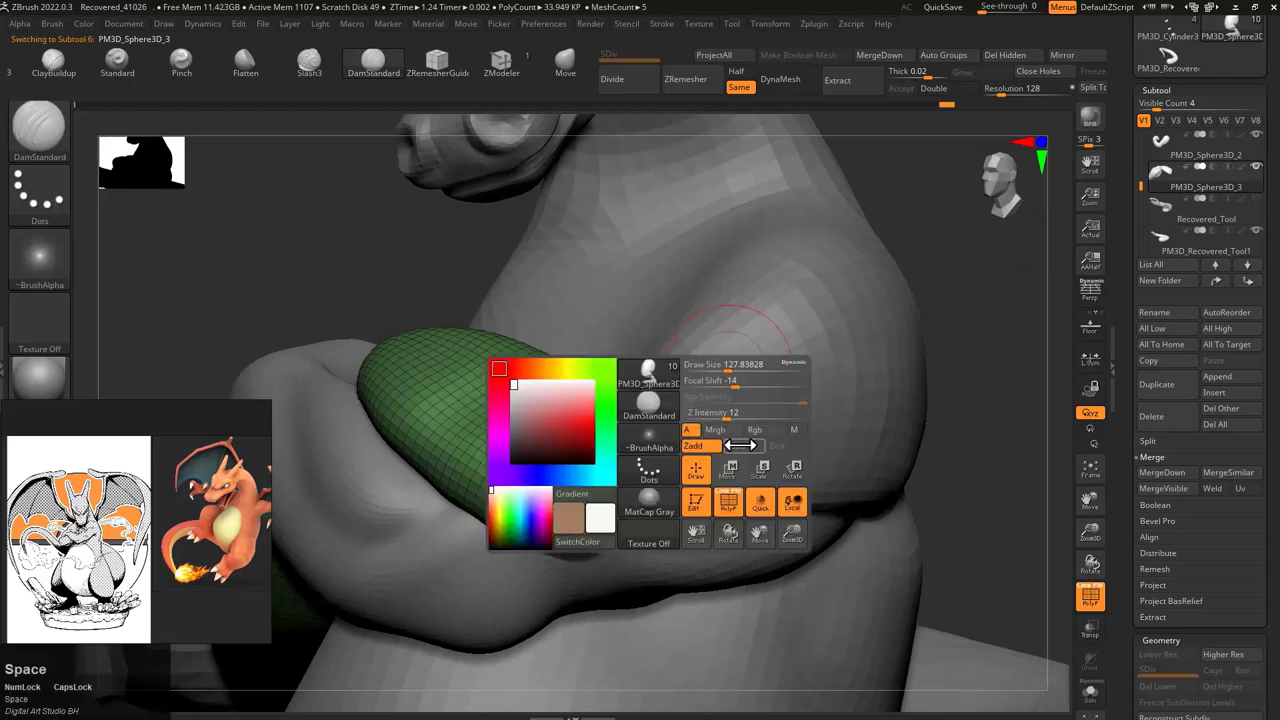
{"action": "key", "text": "s"}
{"action": "left_click", "coordinate": [560, 458]}
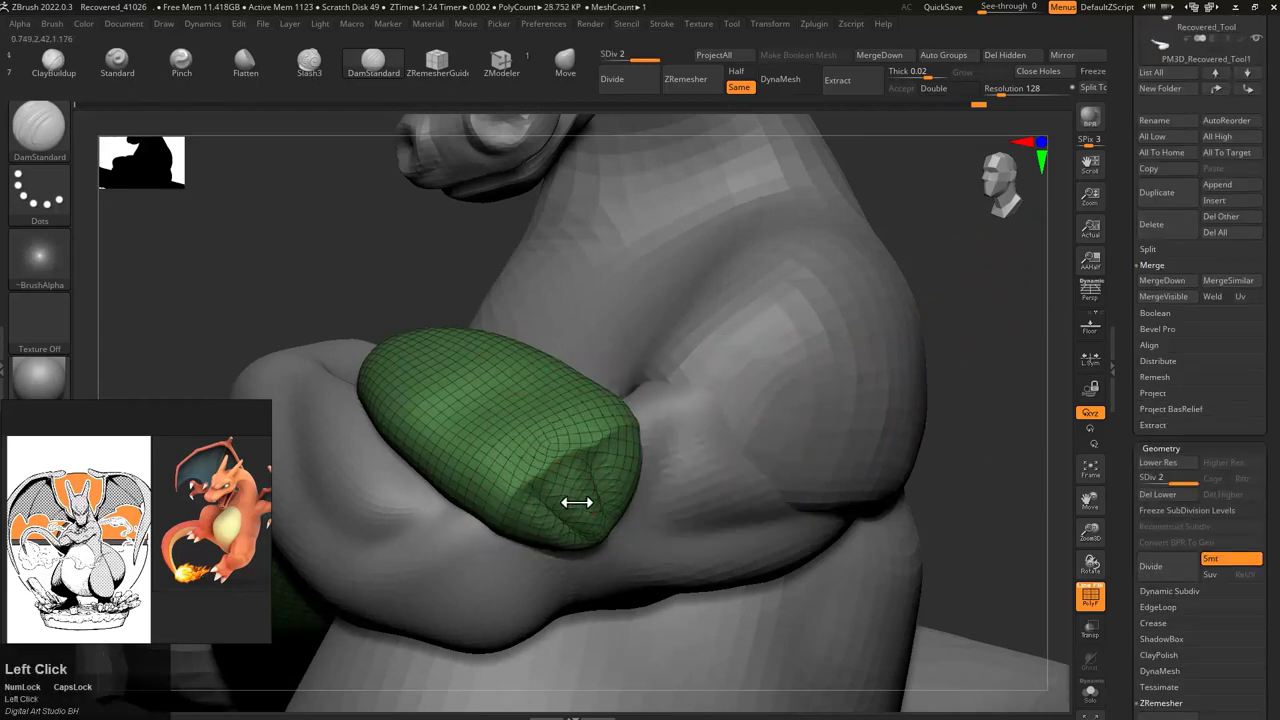
Step: Extend the finger grooves at the hand's end and remesh the arm with ZRemesher, using Same density and KeepGroups
{"action": "left_click_drag", "start_coordinate": [629, 448], "coordinate": [1128, 486]}
{"action": "scroll", "coordinate": [1128, 486], "scroll_direction": "down", "scroll_amount": 5}
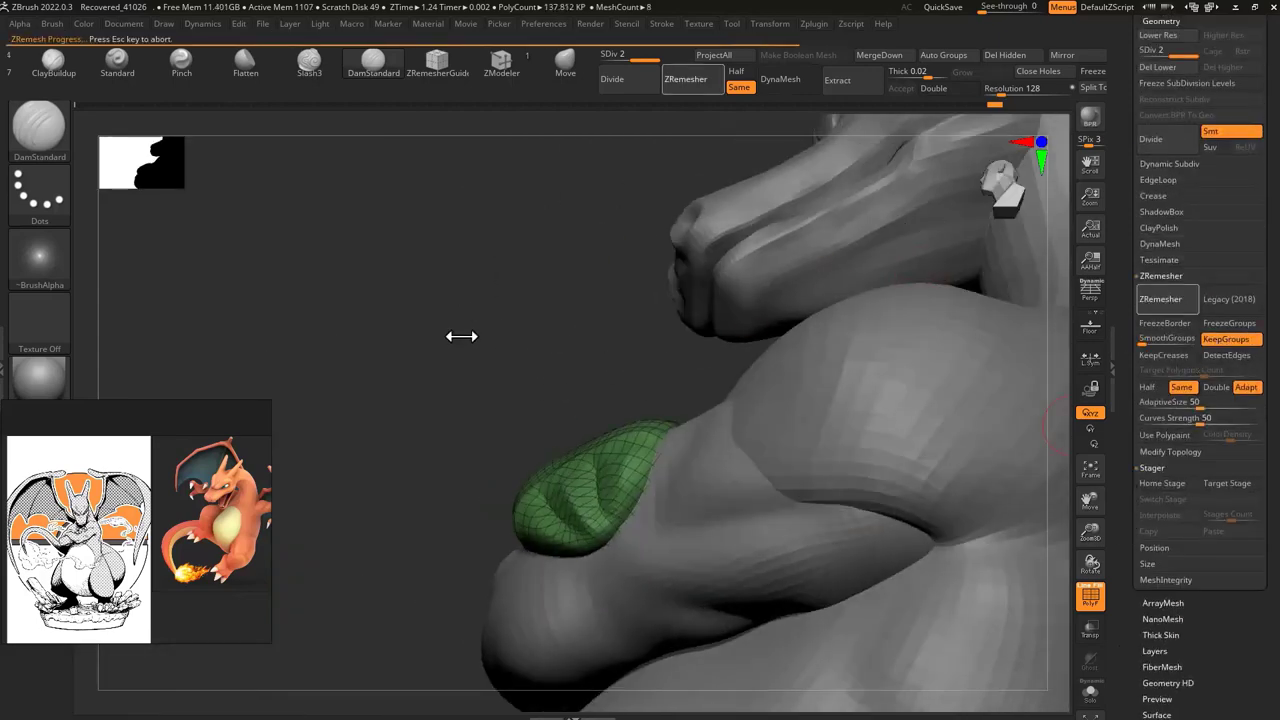
{"action": "left_click_drag", "start_coordinate": [461, 336], "coordinate": [518, 463]}
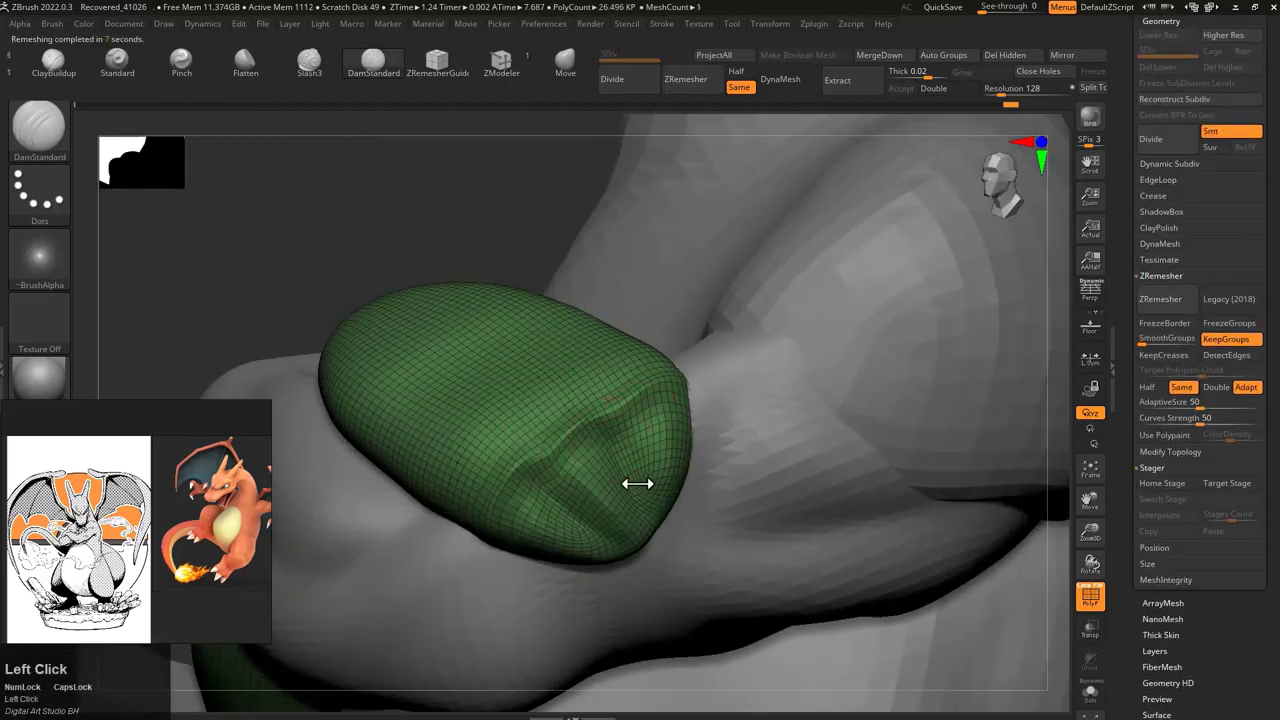
Step: Deepen the separations between the fingers along the hand and remesh the arm again with ZRemesher
{"action": "left_click_drag", "start_coordinate": [652, 548], "coordinate": [561, 416], "text": "alt"}
{"action": "left_click_drag", "start_coordinate": [971, 131], "coordinate": [632, 389]}
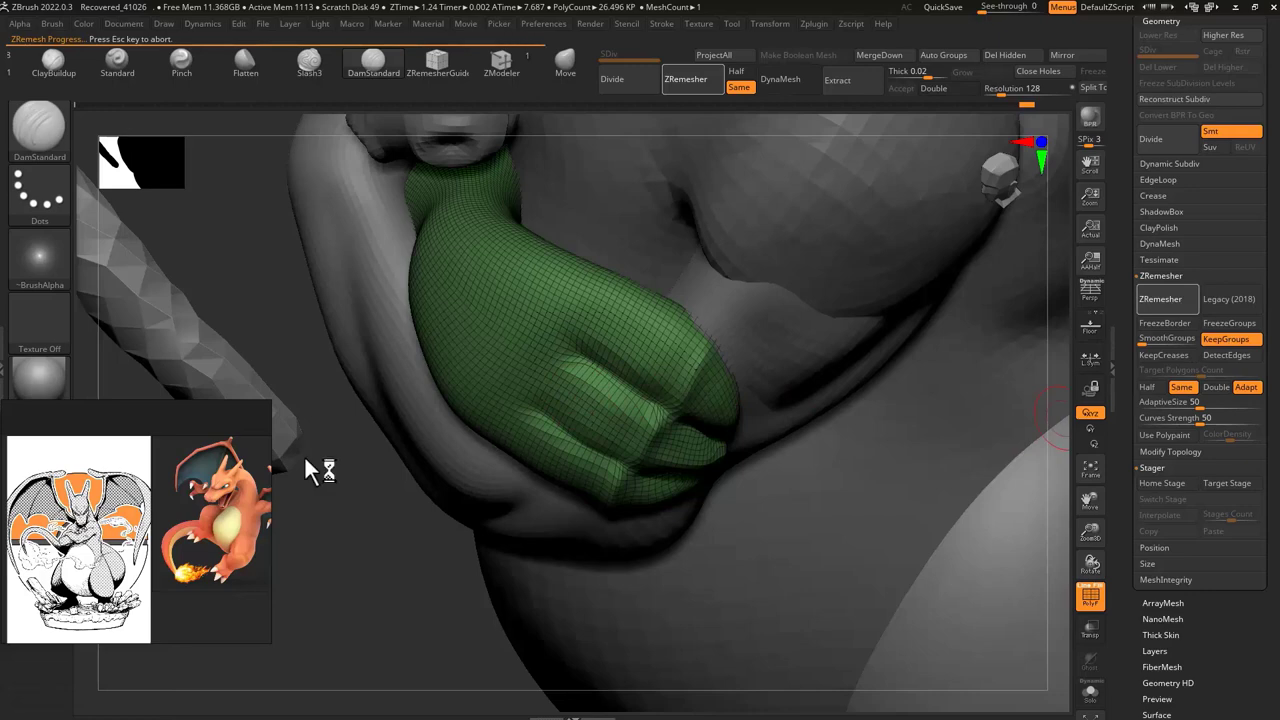
{"action": "left_click_drag", "start_coordinate": [430, 290], "coordinate": [447, 313]}
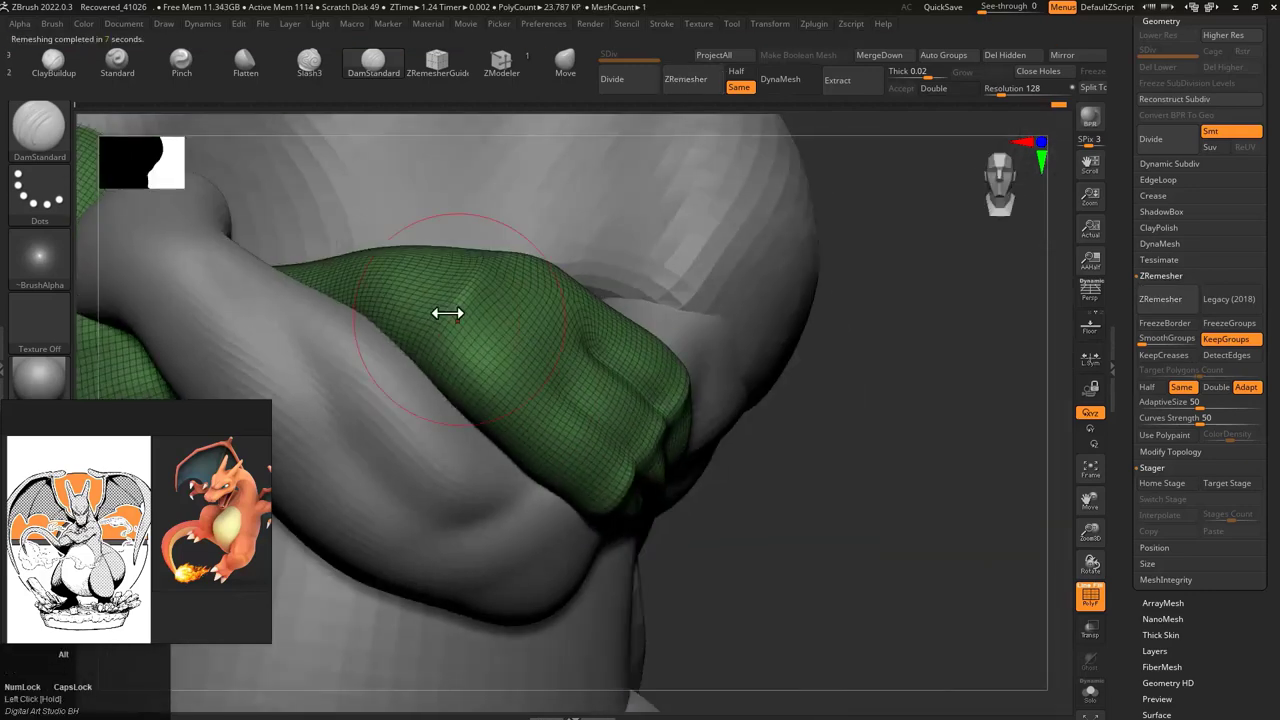
Step: Select the other crossed arm, carve finger creases into its hand with DamStandard and remesh the arm with ZRemesher
{"action": "key", "text": "f"}
{"action": "left_click_drag", "start_coordinate": [551, 343], "coordinate": [551, 423]}
{"action": "left_click", "coordinate": [551, 423], "text": "alt"}
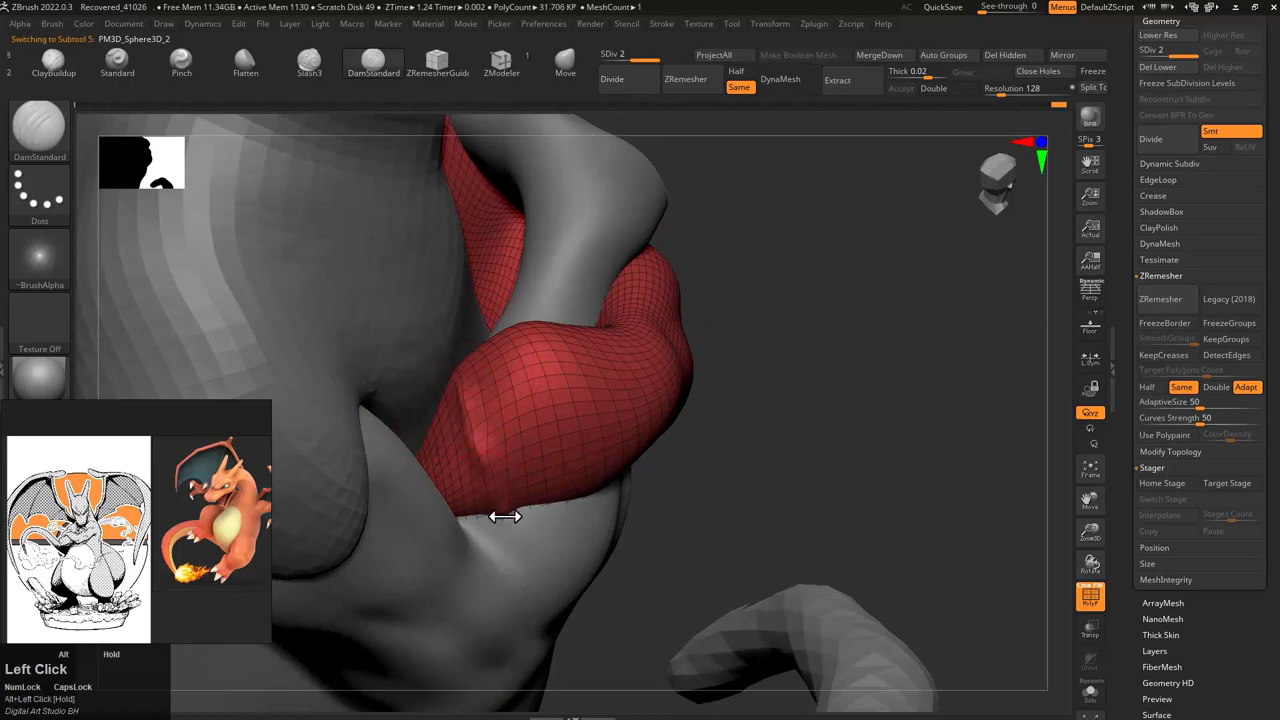
{"action": "left_click_drag", "start_coordinate": [466, 480], "coordinate": [484, 353]}
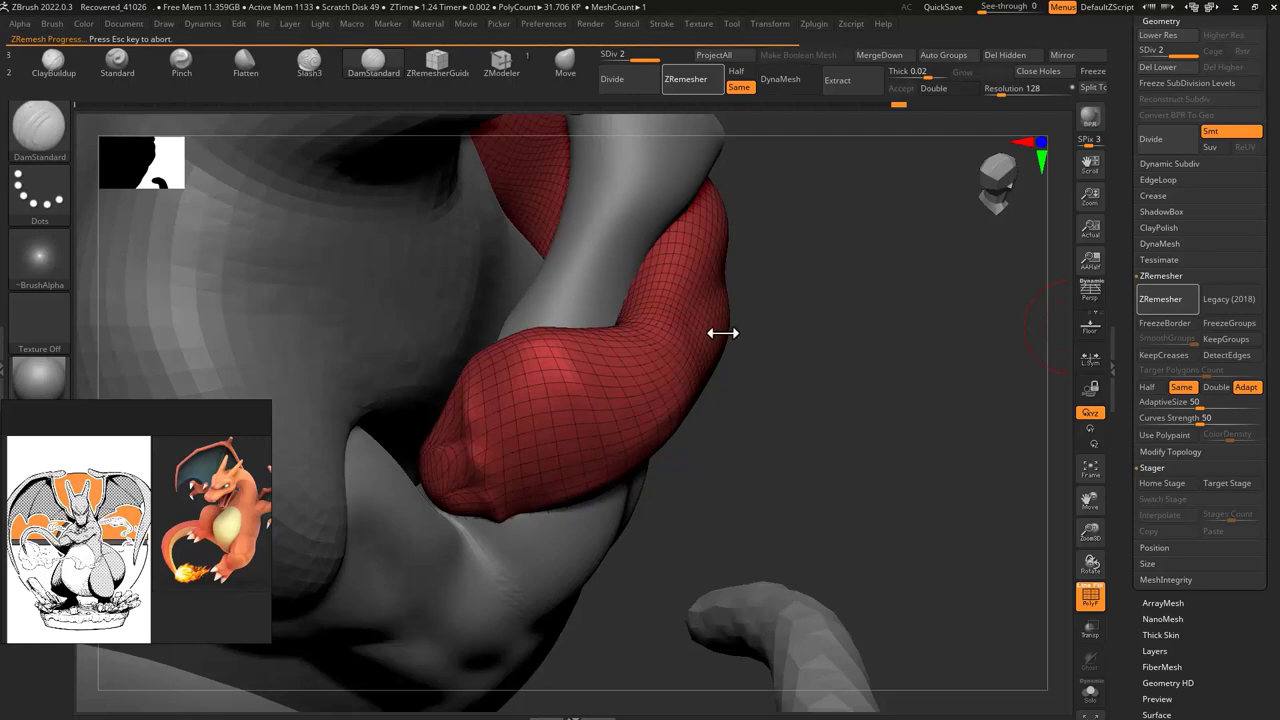
{"action": "left_click_drag", "start_coordinate": [783, 417], "coordinate": [497, 456]}
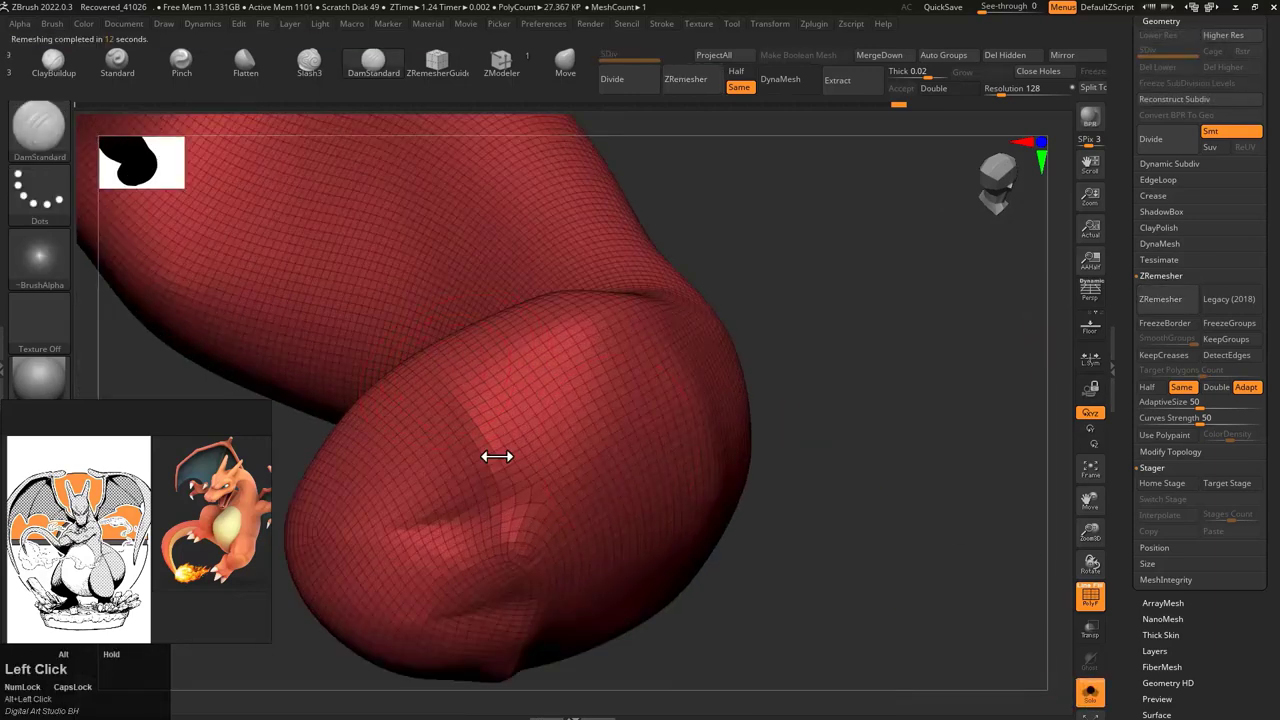
Step: Isolate the remeshed arm and refine its hand and wrist, smoothing the surface around the fist
{"action": "left_click_drag", "start_coordinate": [646, 633], "coordinate": [530, 404], "text": "alt"}
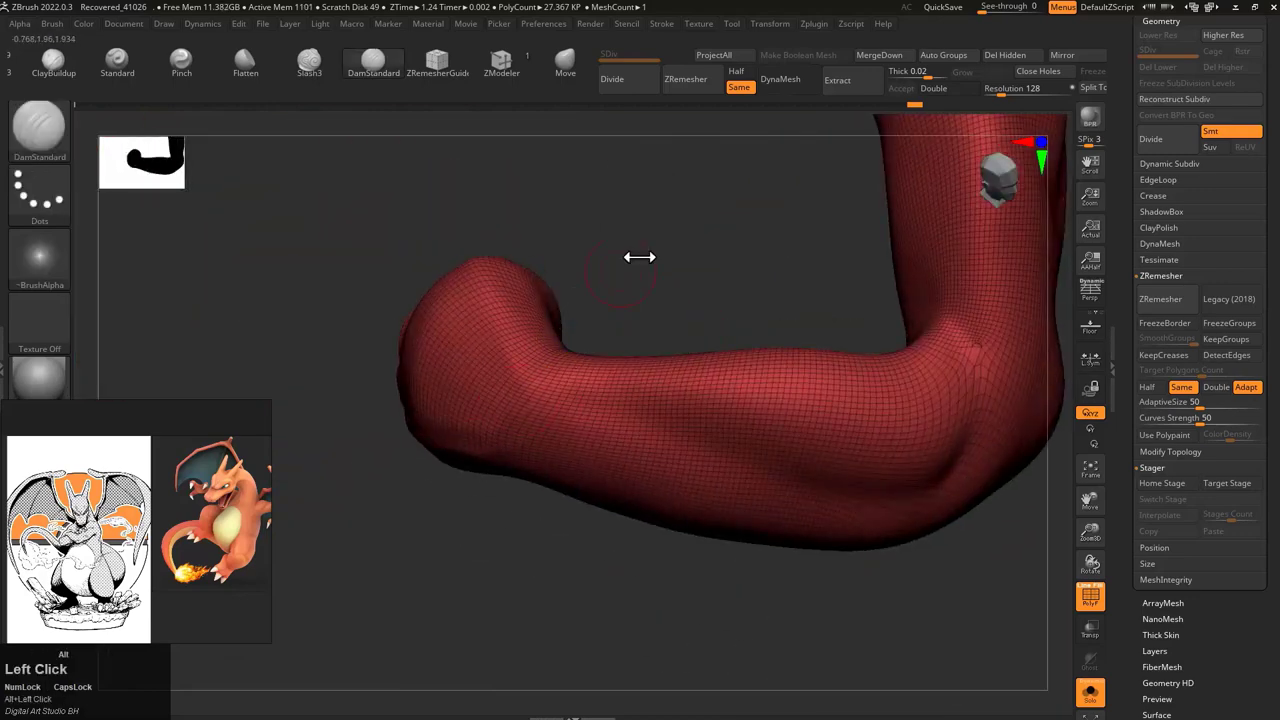
{"action": "left_click_drag", "start_coordinate": [639, 257], "coordinate": [523, 383]}
{"action": "left_click_drag", "start_coordinate": [505, 210], "coordinate": [450, 284]}
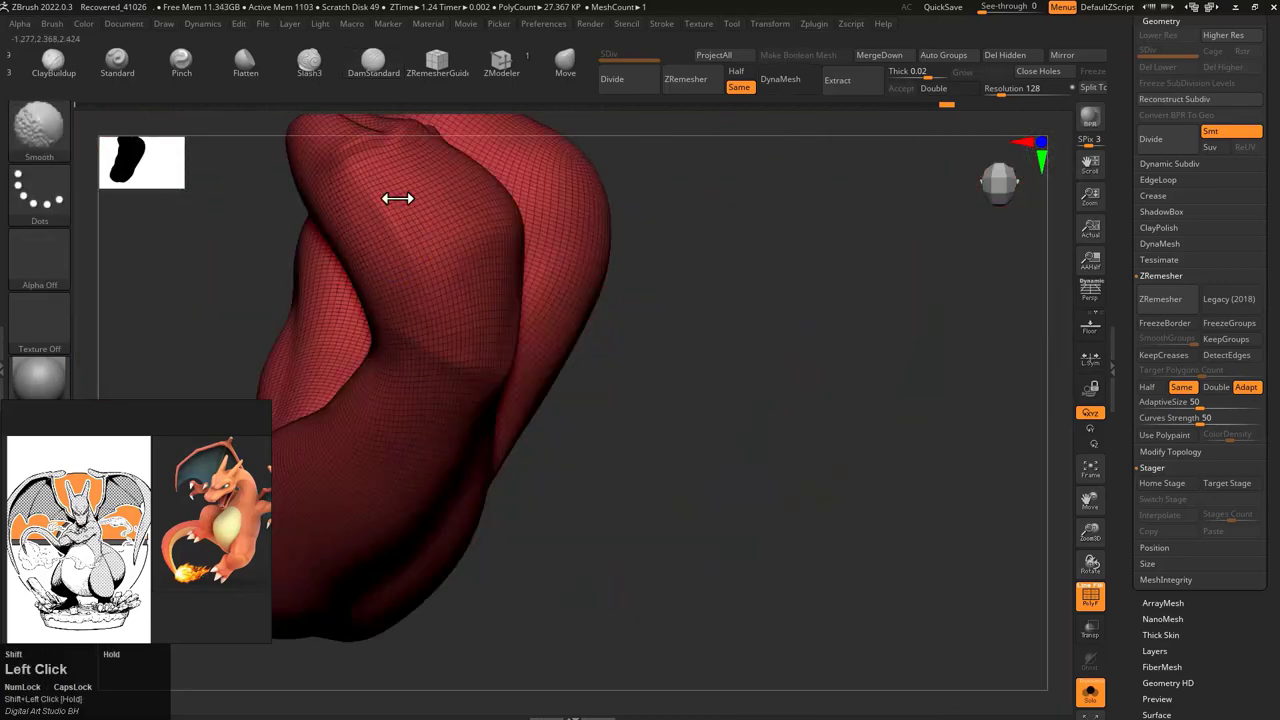
{"action": "mouse_move", "coordinate": [397, 198]}
{"action": "left_mouse_down"}
{"action": "mouse_move", "coordinate": [720, 343]}
{"action": "mouse_move", "coordinate": [488, 314]}
{"action": "mouse_move", "coordinate": [586, 269]}
{"action": "mouse_move", "coordinate": [606, 366]}
{"action": "left_mouse_up"}
Step: Show all parts again, select the body and reshape the shoulders and upper back with the Move brush
{"action": "left_click", "coordinate": [1090, 690]}
{"action": "mouse_move", "coordinate": [726, 260]}
{"action": "left_mouse_down", "text": "alt"}
{"action": "mouse_move", "coordinate": [726, 340]}
{"action": "mouse_move", "coordinate": [603, 366]}
{"action": "mouse_move", "coordinate": [680, 386]}
{"action": "mouse_move", "coordinate": [489, 289]}
{"action": "mouse_move", "coordinate": [697, 246]}
{"action": "mouse_move", "coordinate": [740, 329]}
{"action": "mouse_move", "coordinate": [620, 370]}
{"action": "left_mouse_up", "text": "alt"}
{"action": "left_click_drag", "start_coordinate": [447, 396], "coordinate": [628, 400]}
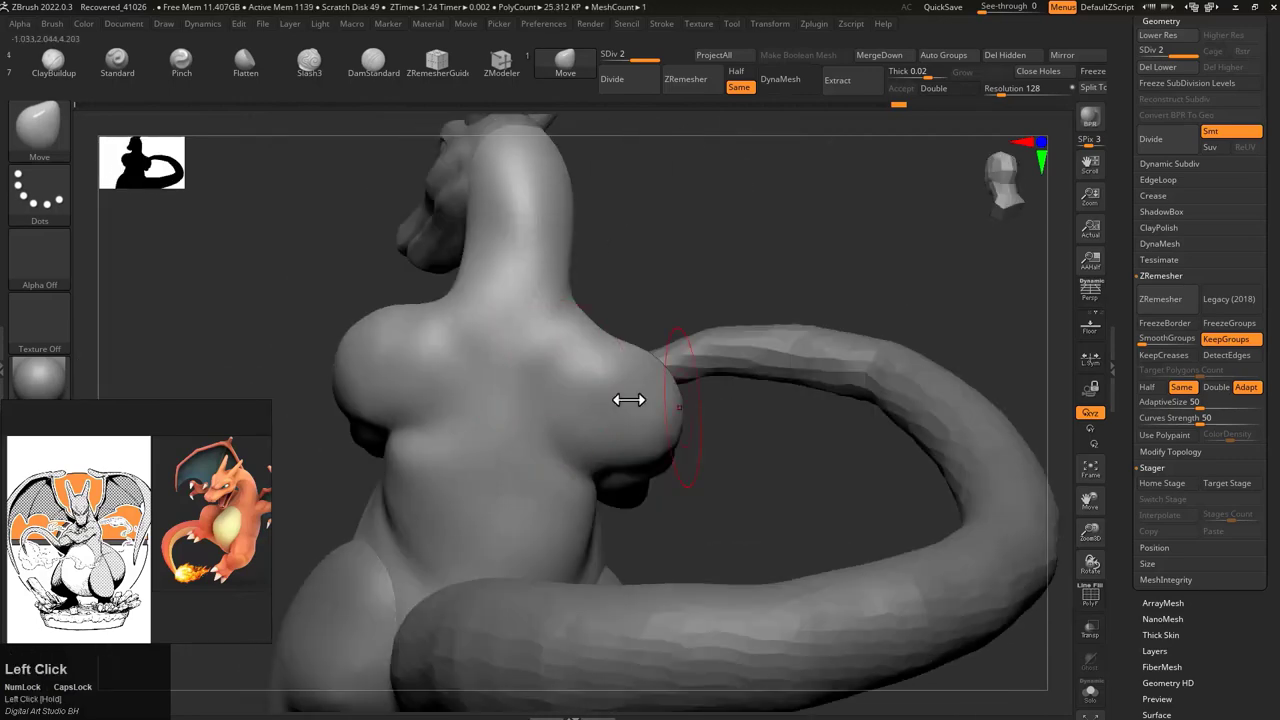
{"action": "left_click_drag", "start_coordinate": [462, 428], "coordinate": [717, 249]}
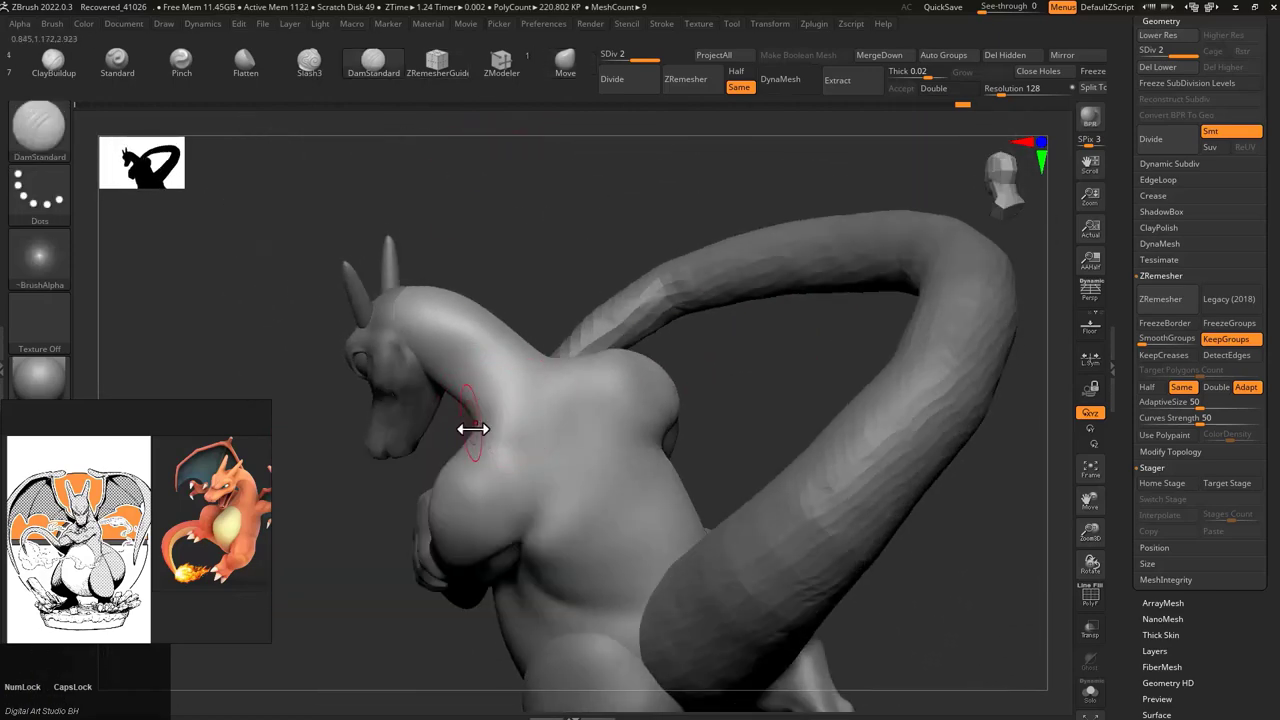
Step: Carve the body's neck and upper back with DamStandard and smooth the transition between the shoulders
{"action": "left_click_drag", "start_coordinate": [471, 426], "coordinate": [586, 344]}
{"action": "mouse_move", "coordinate": [693, 347]}
{"action": "left_mouse_down"}
{"action": "mouse_move", "coordinate": [731, 326]}
{"action": "mouse_move", "coordinate": [657, 554]}
{"action": "mouse_move", "coordinate": [409, 323]}
{"action": "left_mouse_up"}
{"action": "key", "text": "space"}
{"action": "left_click_drag", "start_coordinate": [461, 453], "coordinate": [533, 234]}
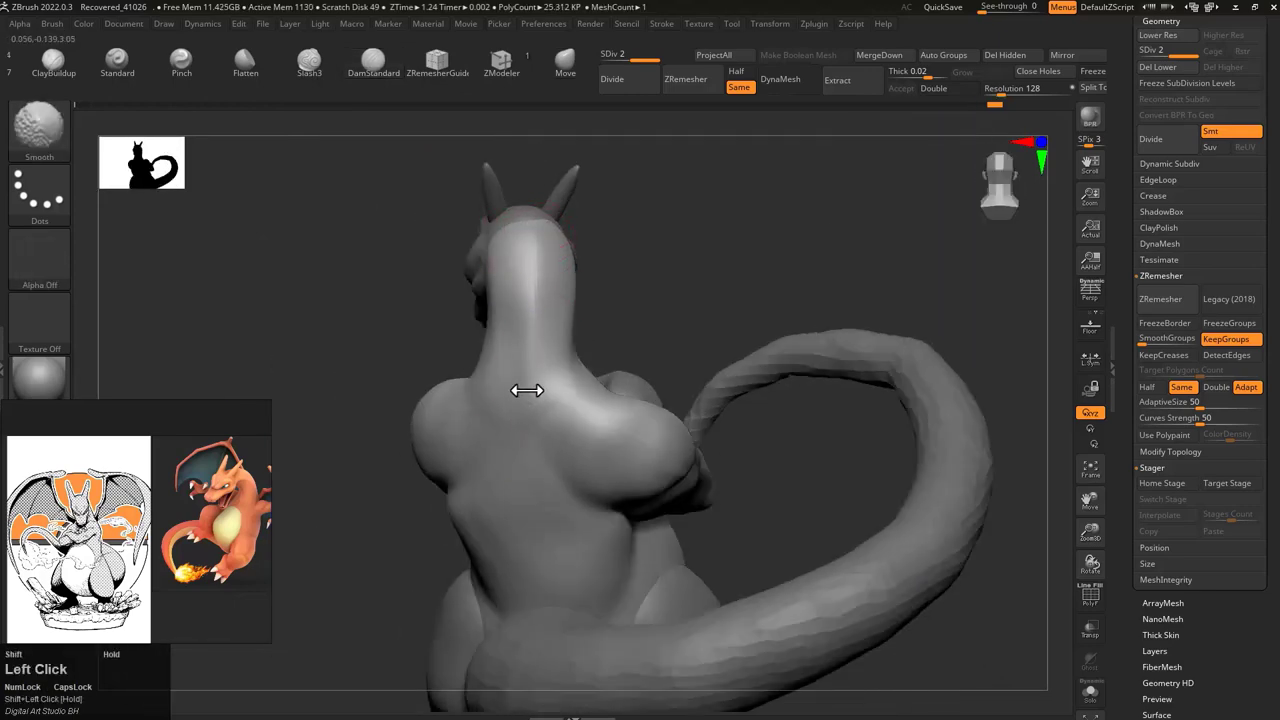
{"action": "left_click_drag", "start_coordinate": [527, 390], "coordinate": [694, 257]}
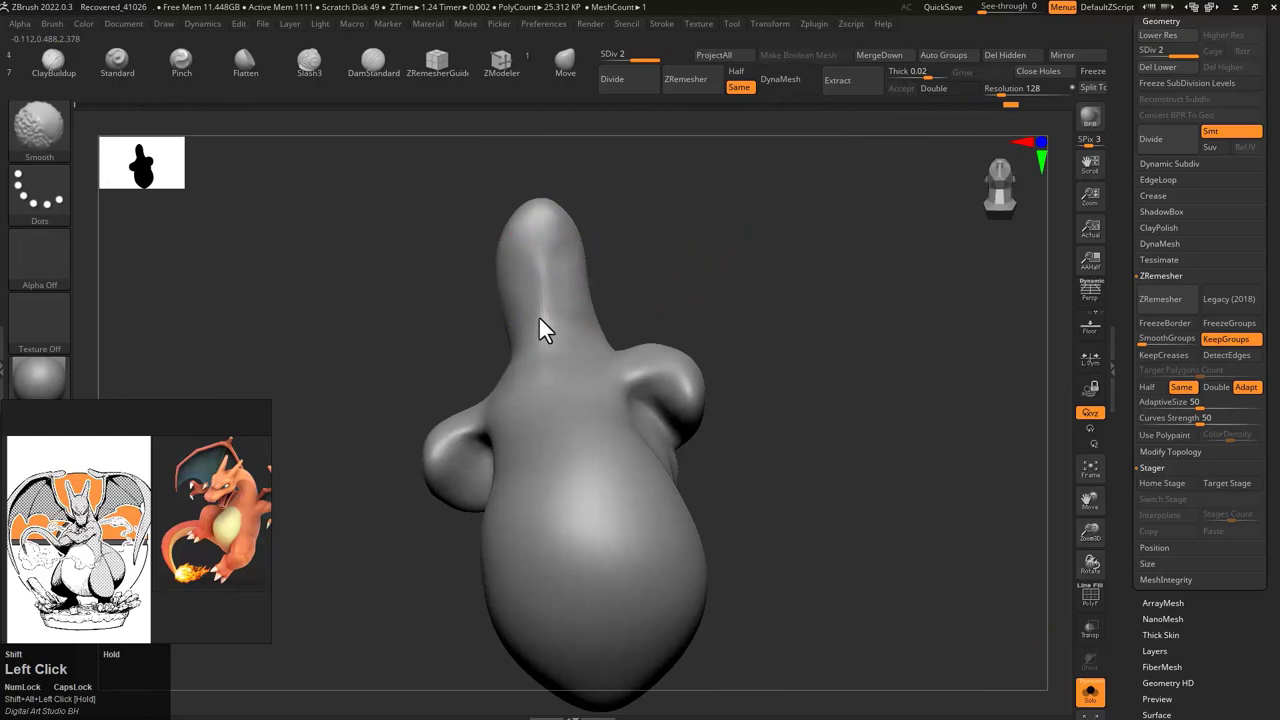
Step: Isolate the body to carve and smooth the neck base, and adjust the neck with the Move brush alongside all parts
{"action": "left_click_drag", "start_coordinate": [538, 320], "coordinate": [703, 307], "text": "alt"}
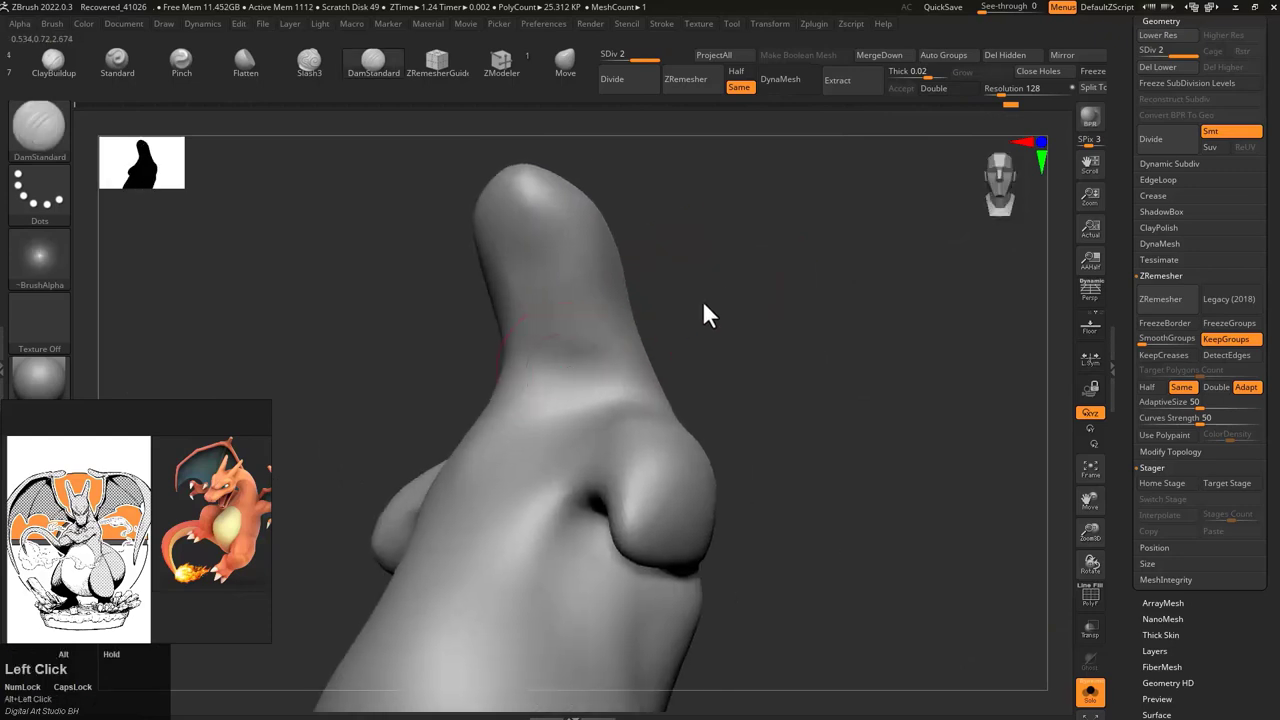
{"action": "left_click_drag", "start_coordinate": [685, 256], "coordinate": [549, 358]}
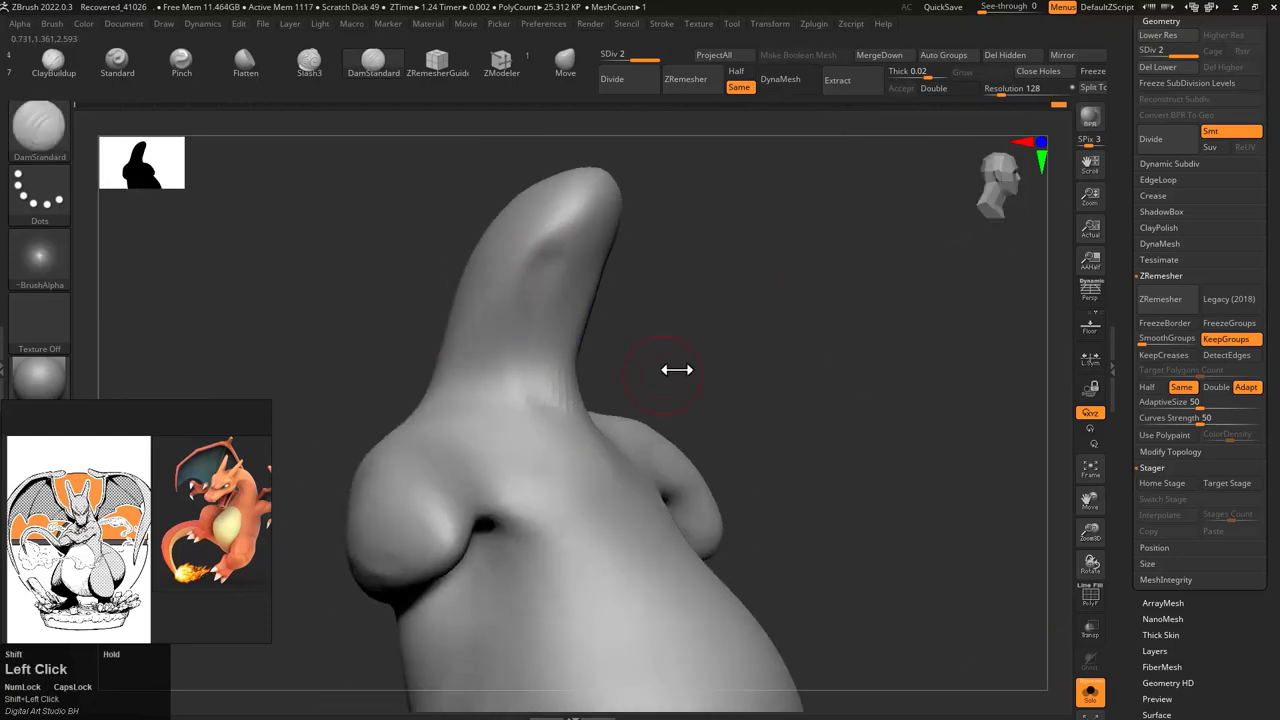
{"action": "left_click_drag", "start_coordinate": [677, 370], "coordinate": [1111, 504]}
{"action": "key", "text": "ctrl+z"}
{"action": "left_click_drag", "start_coordinate": [1101, 418], "coordinate": [1101, 364]}
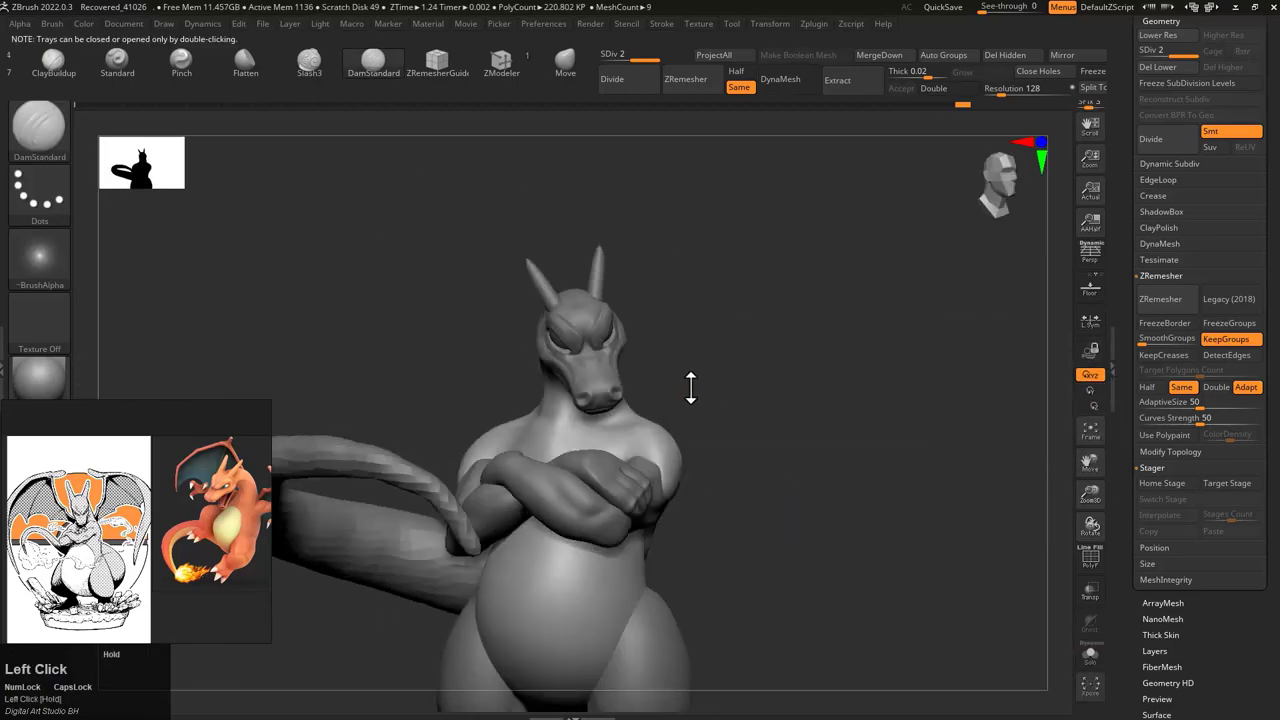
{"action": "left_click_drag", "start_coordinate": [691, 380], "coordinate": [575, 57]}
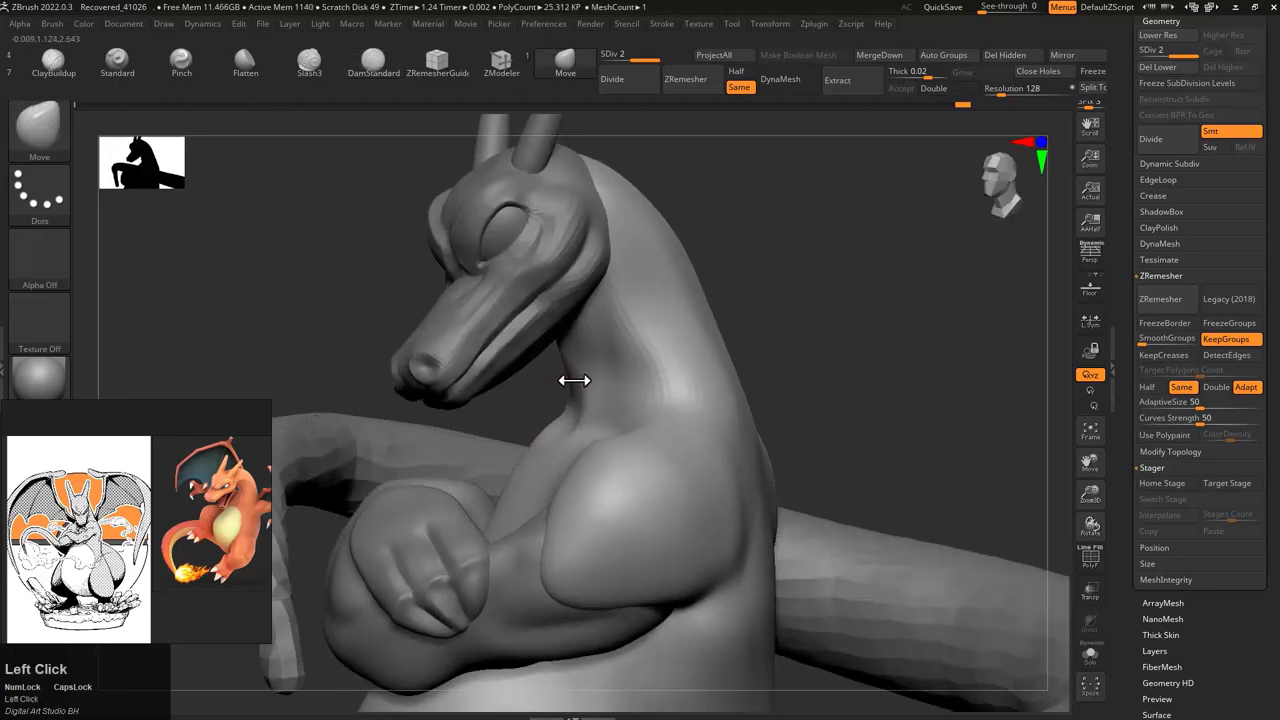
{"action": "left_click_drag", "start_coordinate": [574, 380], "coordinate": [560, 300]}
Step: Select the tail, subdivide it to level 2 and smooth out its faceted surface with the Polish deformation
{"action": "scroll", "coordinate": [1181, 340], "scroll_direction": "down", "scroll_amount": 10}
{"action": "left_click", "coordinate": [1166, 133]}
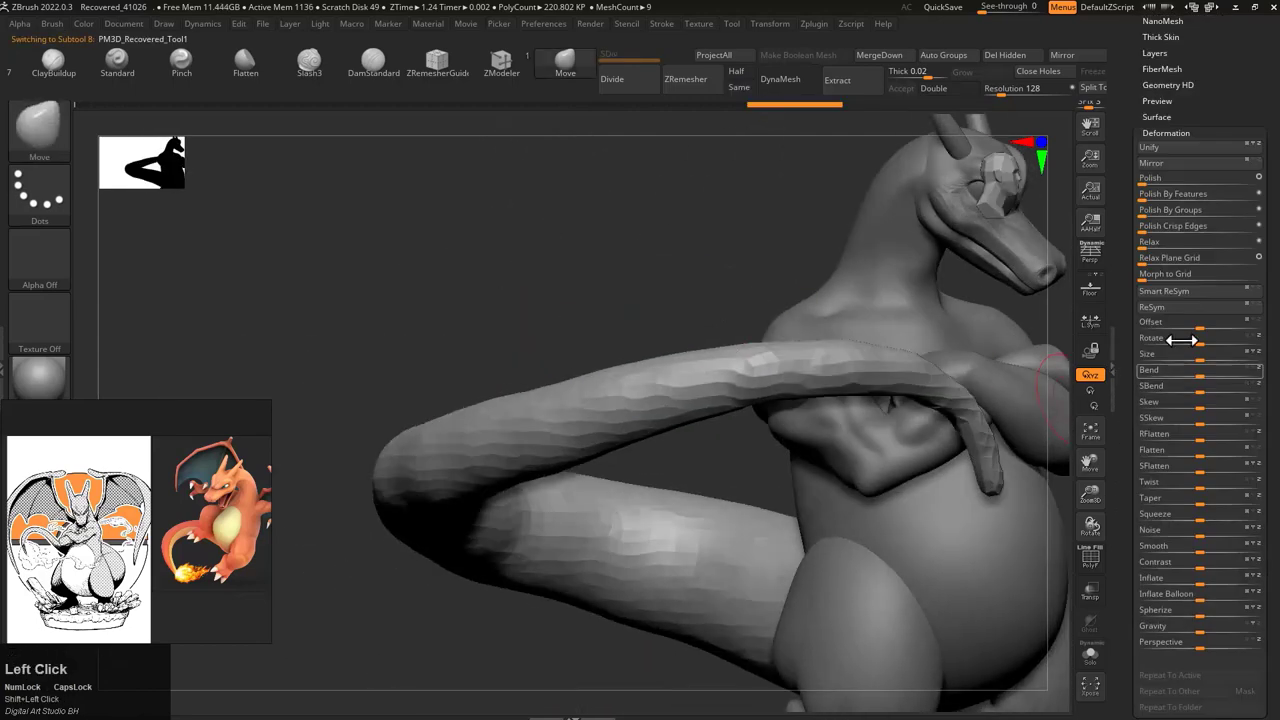
{"action": "left_click", "coordinate": [1090, 431]}
{"action": "left_click_drag", "start_coordinate": [690, 330], "coordinate": [1050, 278]}
{"action": "key", "text": "ctrl+d"}
{"action": "left_click", "coordinate": [972, 290]}
{"action": "left_click_drag", "start_coordinate": [1208, 197], "coordinate": [1210, 197]}
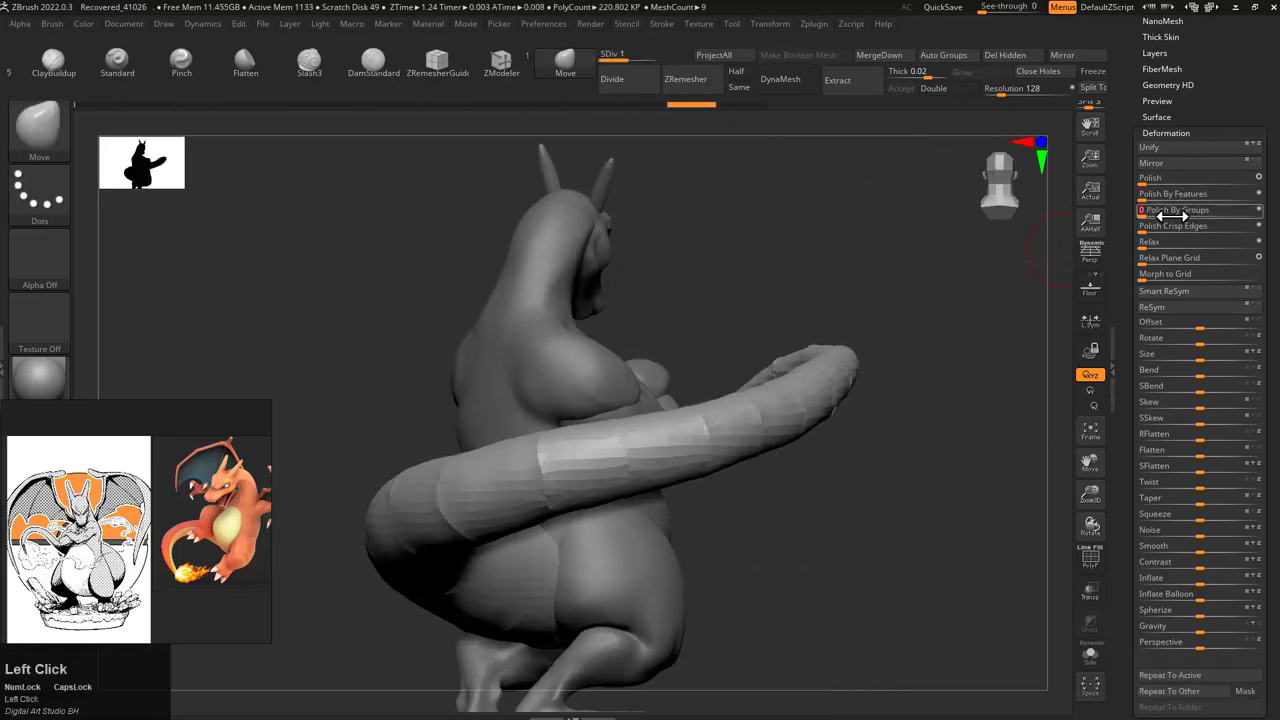
{"action": "key", "text": "shift+f"}
{"action": "key", "text": "ctrl+z"}
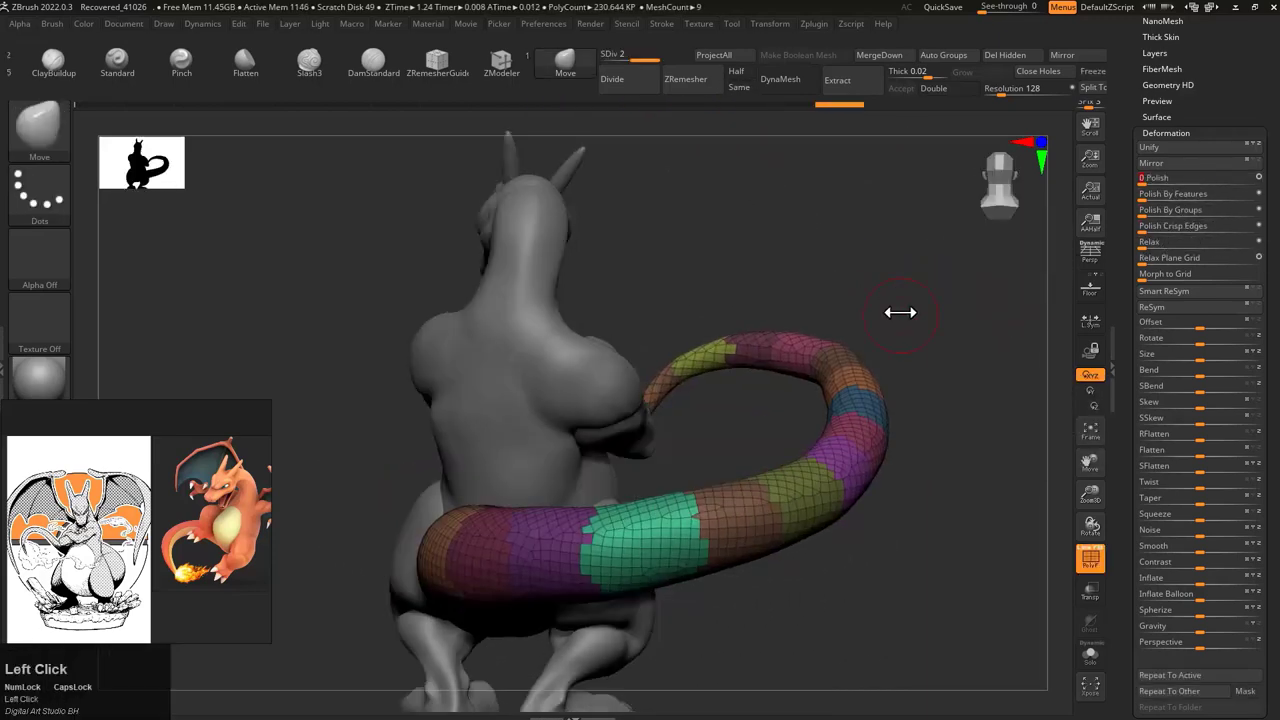
{"action": "key", "text": "shift+f"}
{"action": "left_click_drag", "start_coordinate": [900, 312], "coordinate": [931, 160]}
Step: Mask the tail except for its end section and rotate that section with the Transpose gizmo
{"action": "left_click", "coordinate": [489, 378], "text": "alt"}
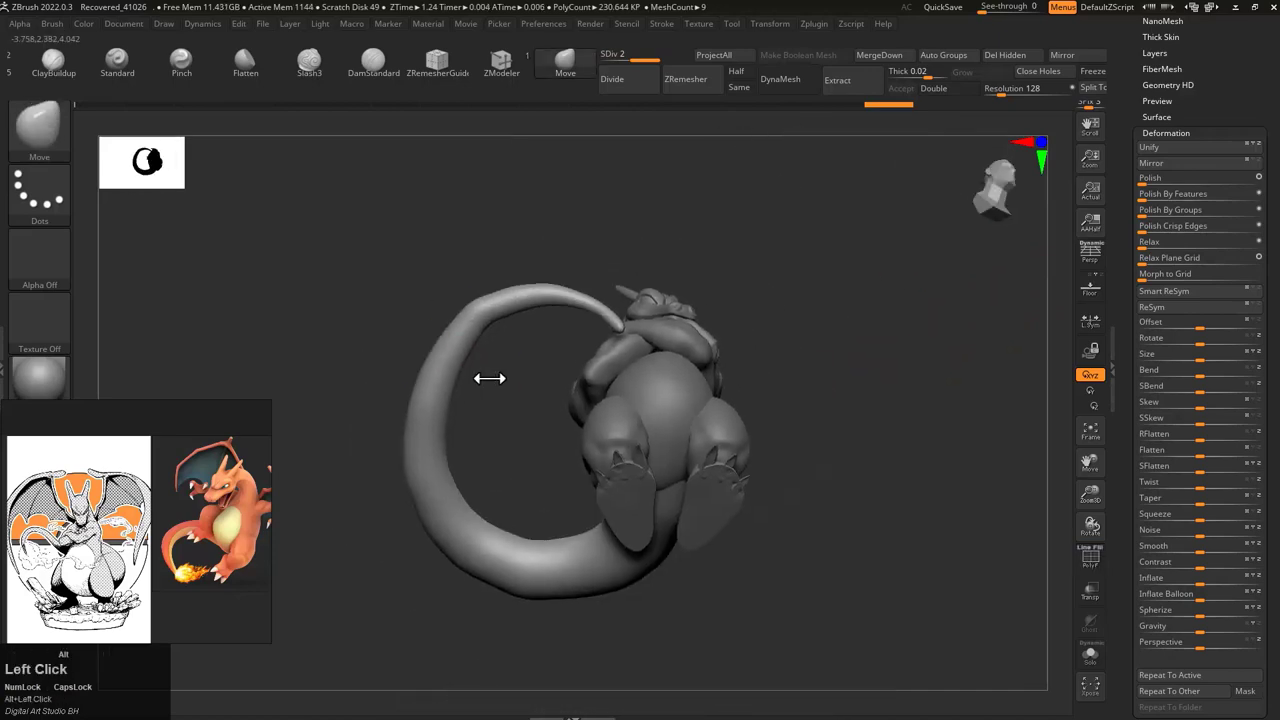
{"action": "mouse_move", "coordinate": [489, 378]}
{"action": "left_mouse_down", "text": "ctrl"}
{"action": "mouse_move", "coordinate": [464, 168]}
{"action": "mouse_move", "coordinate": [448, 341]}
{"action": "left_mouse_up", "text": "ctrl"}
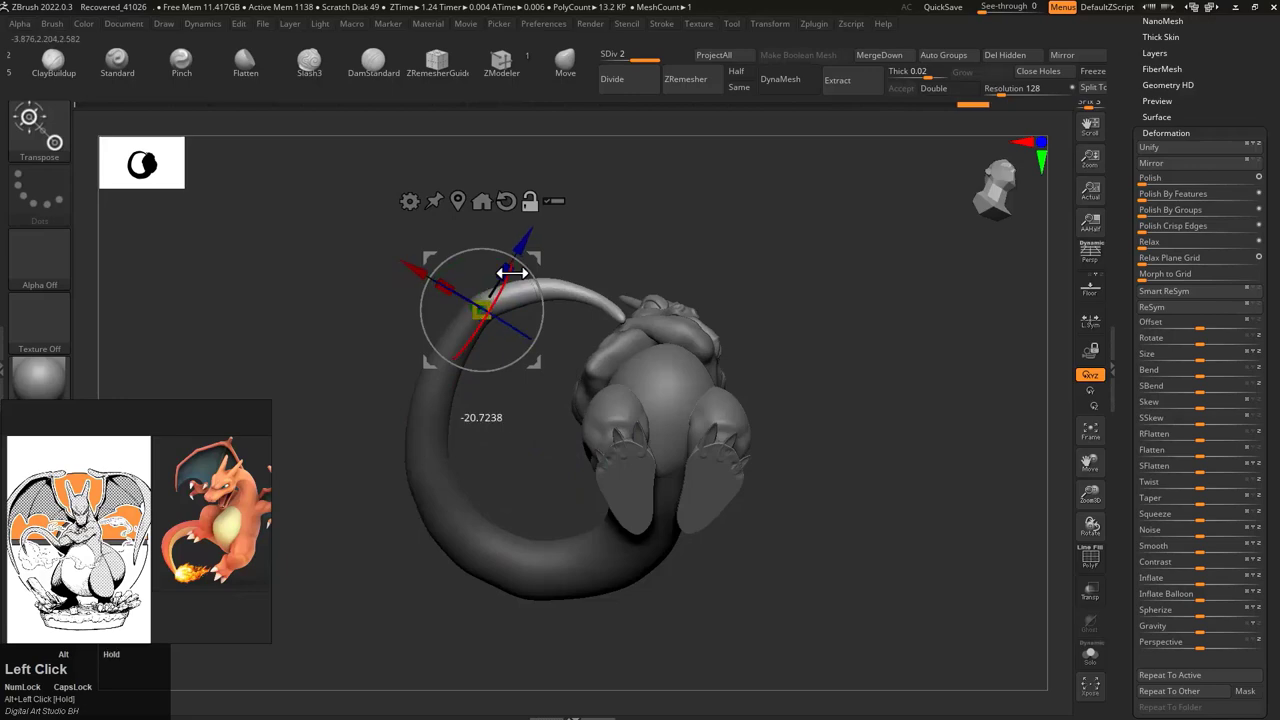
{"action": "left_click_drag", "start_coordinate": [529, 270], "coordinate": [478, 385]}
{"action": "key", "text": "shift+f"}
{"action": "left_click_drag", "start_coordinate": [592, 305], "coordinate": [734, 271]}
Step: Refine the tail's curve with the Move brush, switching between its subdivision levels and finishing at level 2
{"action": "key", "text": "shift+d"}
{"action": "key", "text": "shift+f"}
{"action": "key", "text": "d"}
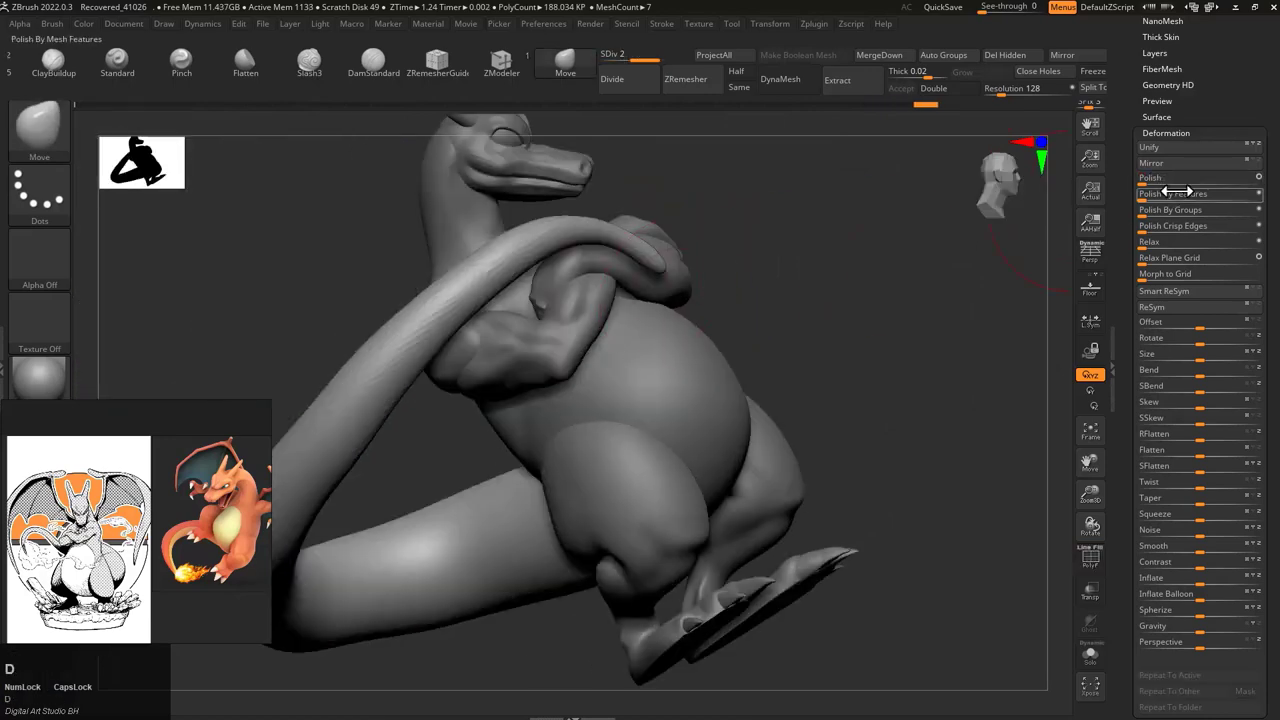
{"action": "left_click_drag", "start_coordinate": [665, 318], "coordinate": [929, 163]}
Step: Append a Sphere3D subtool and position it at the tip of the tail with the gizmo
{"action": "left_click_drag", "start_coordinate": [1150, 120], "coordinate": [1150, 436]}
{"action": "left_click", "coordinate": [1214, 98]}
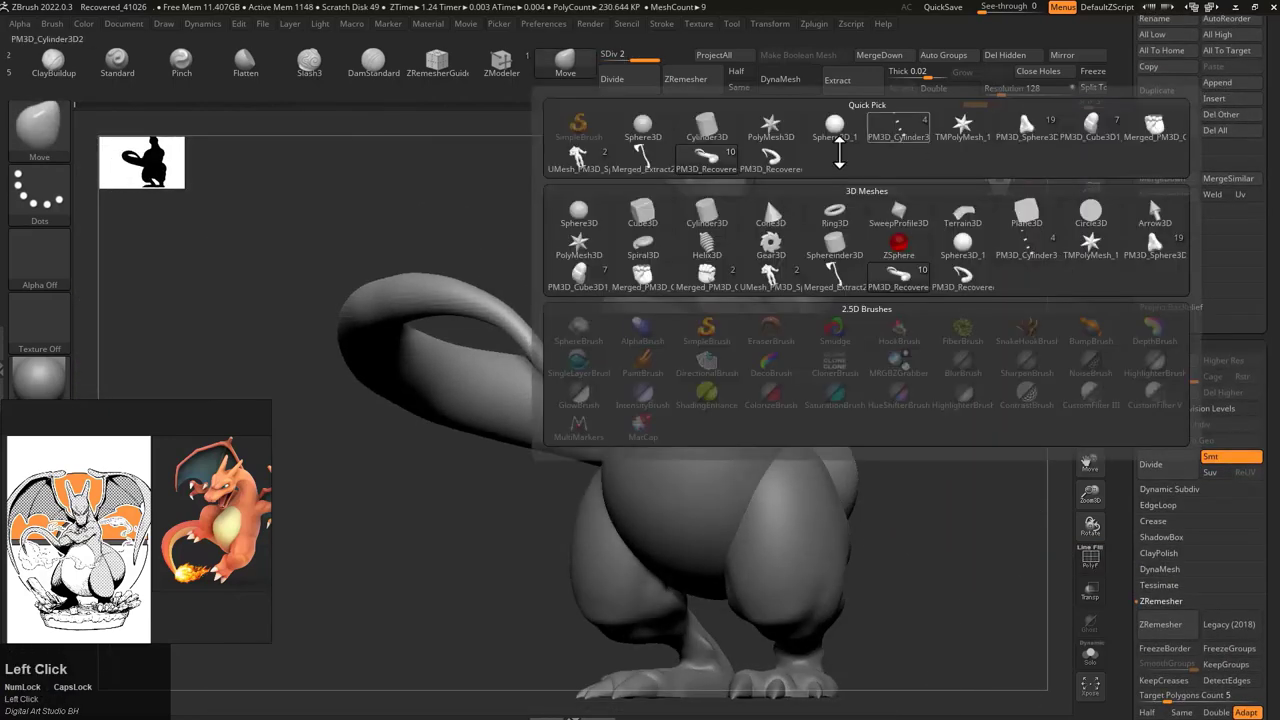
{"action": "left_click", "coordinate": [583, 206]}
{"action": "key", "text": "w"}
{"action": "left_click_drag", "start_coordinate": [484, 338], "coordinate": [509, 327]}
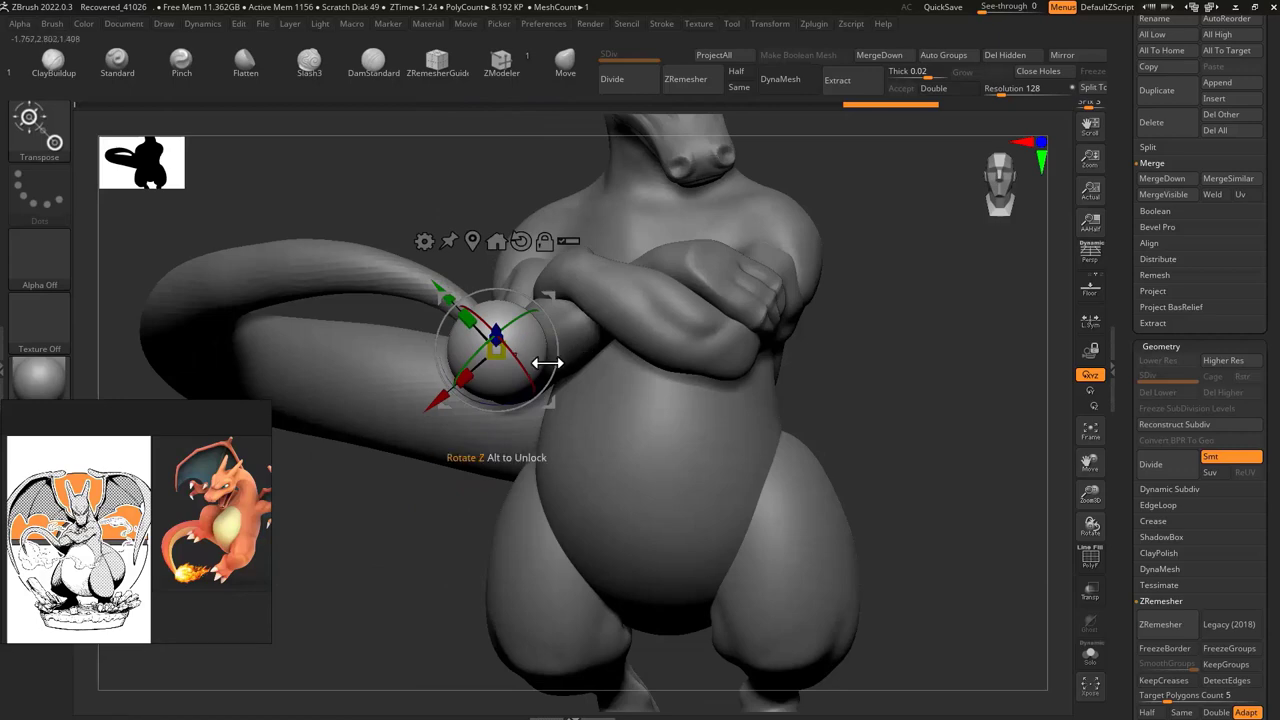
Step: Pull the sphere at the tail tip into an irregular flame base with the SnakeHook brush
{"action": "key", "text": "y"}
{"action": "key", "text": "ctrl+z"}
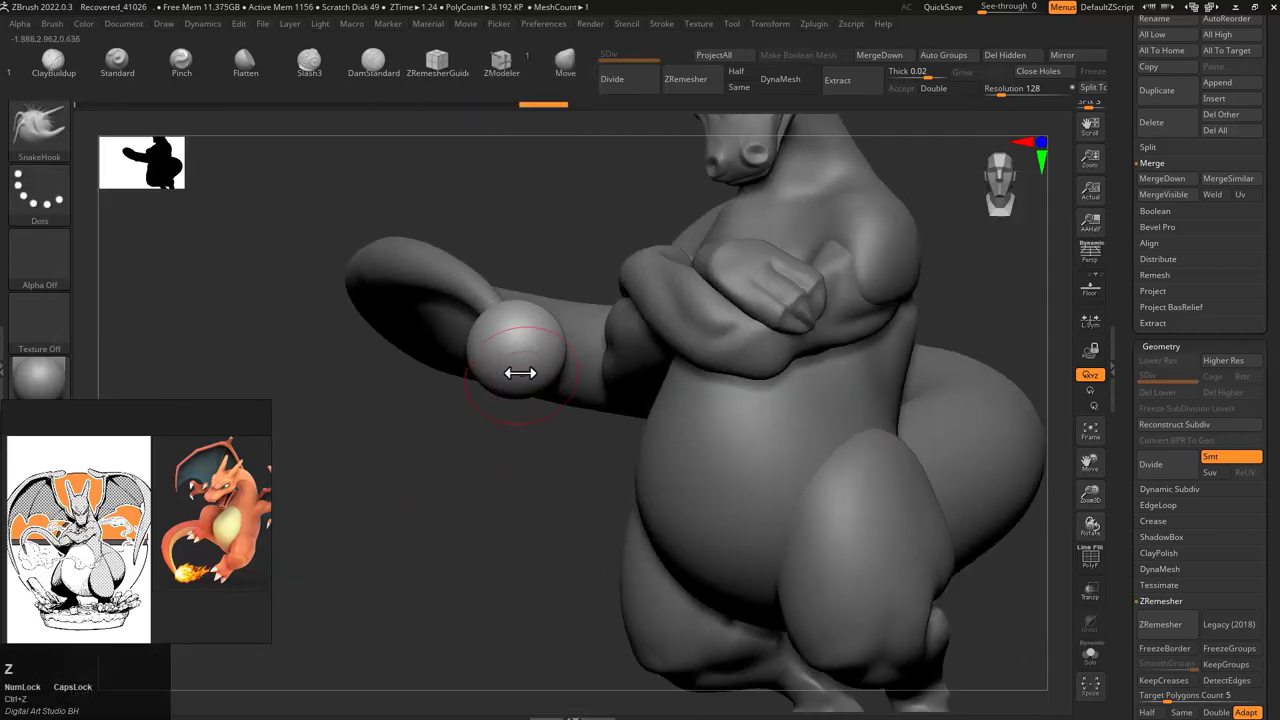
{"action": "key", "text": "ctrl+shift+z"}
{"action": "mouse_move", "coordinate": [486, 386]}
{"action": "left_mouse_down"}
{"action": "mouse_move", "coordinate": [514, 386]}
{"action": "mouse_move", "coordinate": [560, 317]}
{"action": "mouse_move", "coordinate": [572, 321]}
{"action": "mouse_move", "coordinate": [623, 443]}
{"action": "mouse_move", "coordinate": [560, 430]}
{"action": "left_mouse_up"}
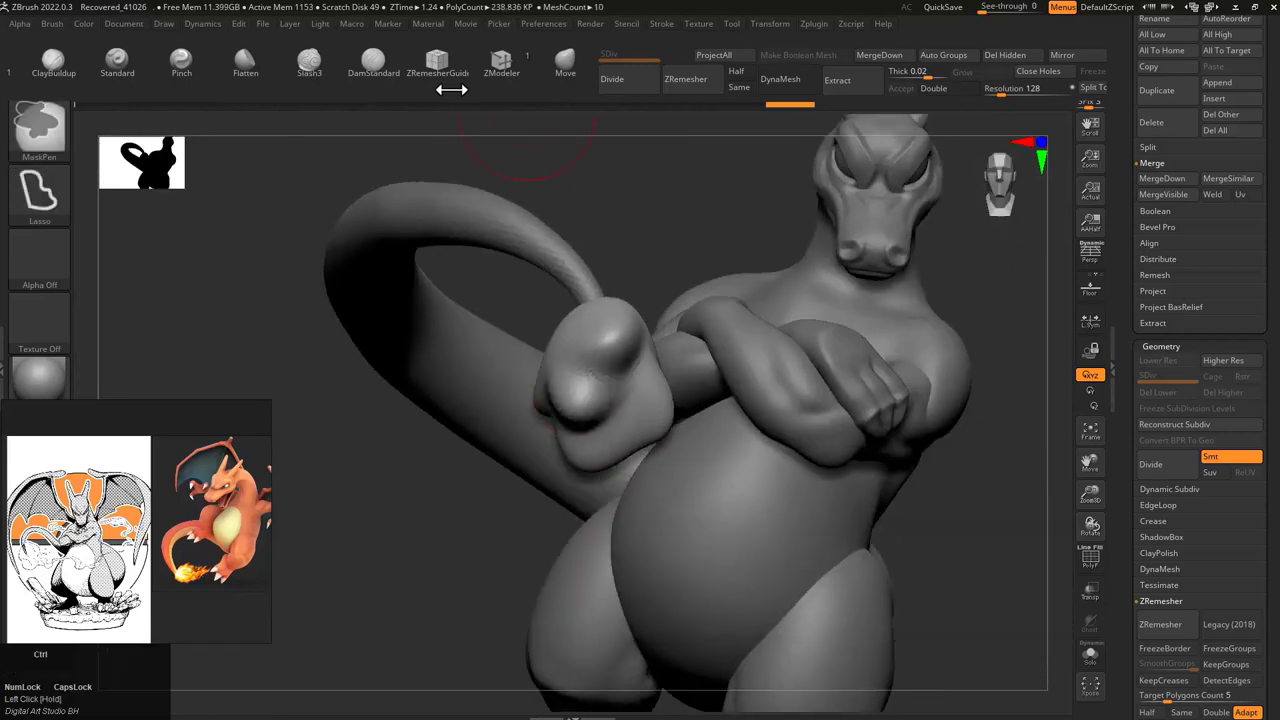
Step: Draw one long flame tongue and several short curled ones out of the flame base with SnakeHook, varying the brush size
{"action": "key", "text": "s"}
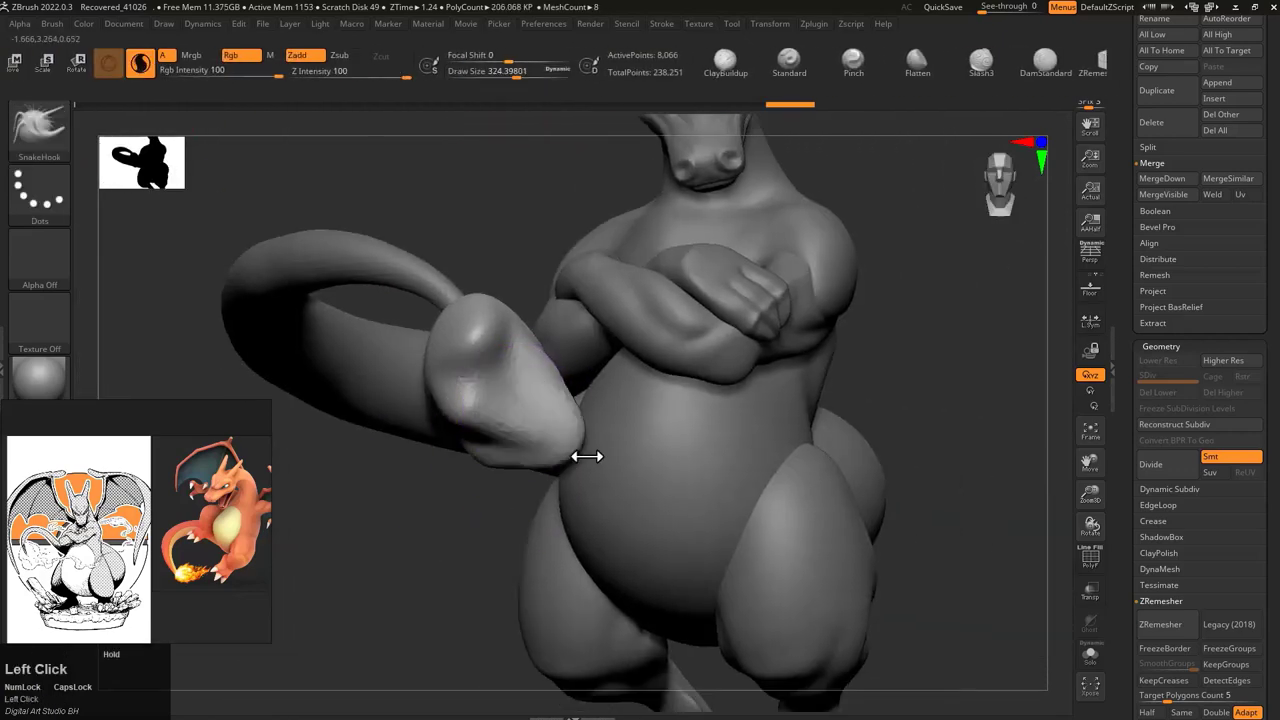
{"action": "mouse_move", "coordinate": [587, 456]}
{"action": "left_mouse_down"}
{"action": "mouse_move", "coordinate": [617, 423]}
{"action": "mouse_move", "coordinate": [743, 400]}
{"action": "mouse_move", "coordinate": [823, 406]}
{"action": "mouse_move", "coordinate": [412, 509]}
{"action": "left_mouse_up"}
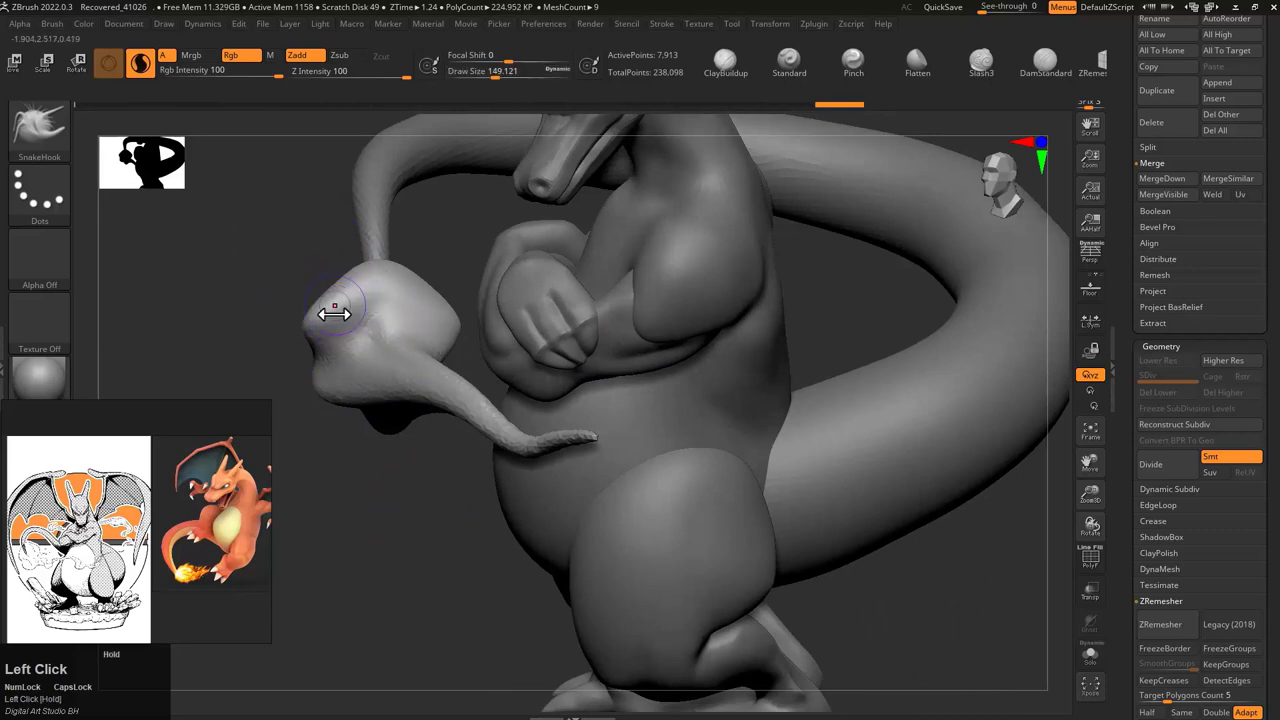
{"action": "mouse_move", "coordinate": [328, 300]}
{"action": "left_mouse_down"}
{"action": "mouse_move", "coordinate": [297, 371]}
{"action": "mouse_move", "coordinate": [334, 437]}
{"action": "mouse_move", "coordinate": [579, 403]}
{"action": "left_mouse_up"}
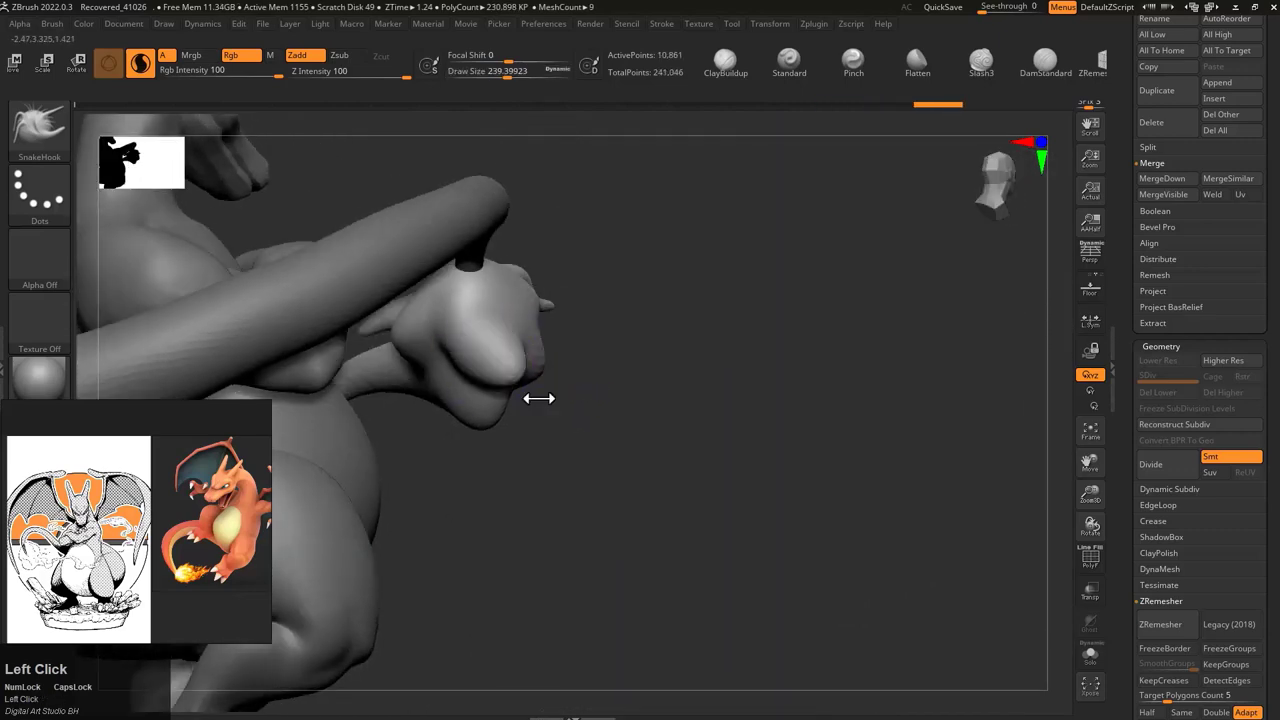
{"action": "mouse_move", "coordinate": [537, 397]}
{"action": "left_mouse_down"}
{"action": "mouse_move", "coordinate": [591, 340]}
{"action": "mouse_move", "coordinate": [492, 360]}
{"action": "left_mouse_up"}
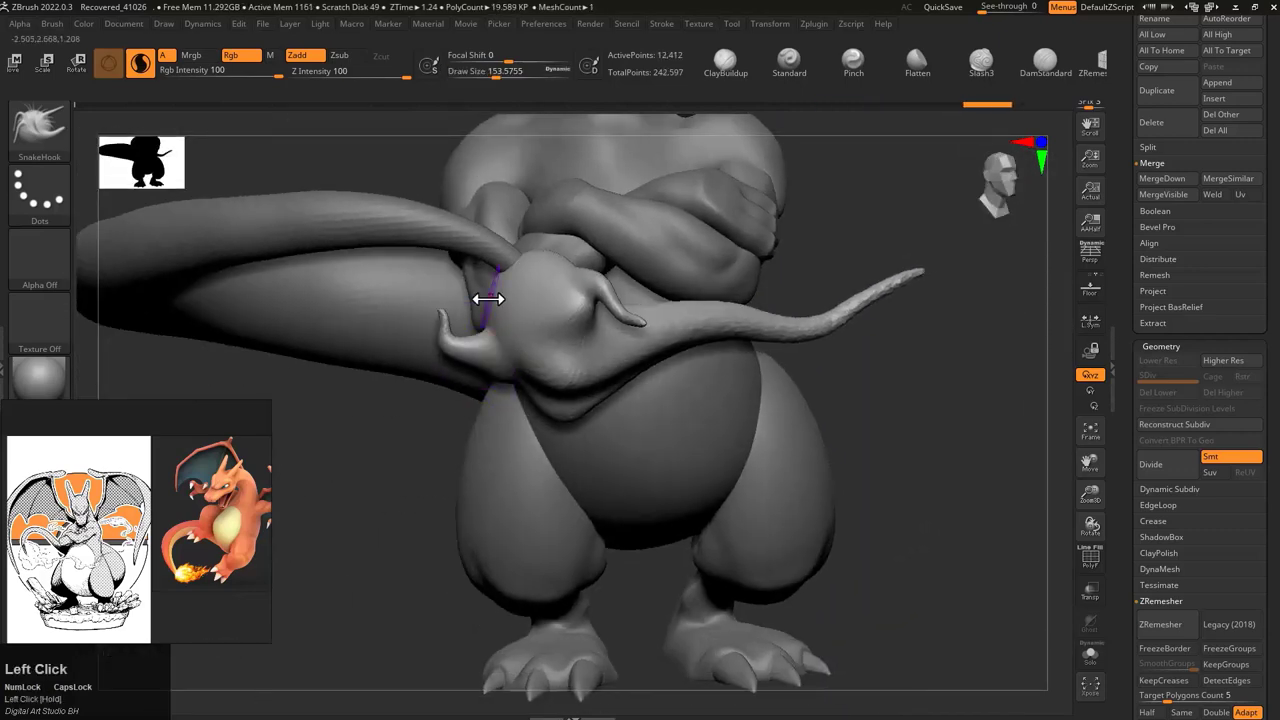
{"action": "mouse_move", "coordinate": [444, 459]}
{"action": "left_mouse_down"}
{"action": "mouse_move", "coordinate": [634, 346]}
{"action": "mouse_move", "coordinate": [554, 289]}
{"action": "mouse_move", "coordinate": [560, 337]}
{"action": "mouse_move", "coordinate": [460, 355]}
{"action": "mouse_move", "coordinate": [674, 183]}
{"action": "mouse_move", "coordinate": [474, 440]}
{"action": "mouse_move", "coordinate": [500, 446]}
{"action": "mouse_move", "coordinate": [706, 358]}
{"action": "left_mouse_up"}
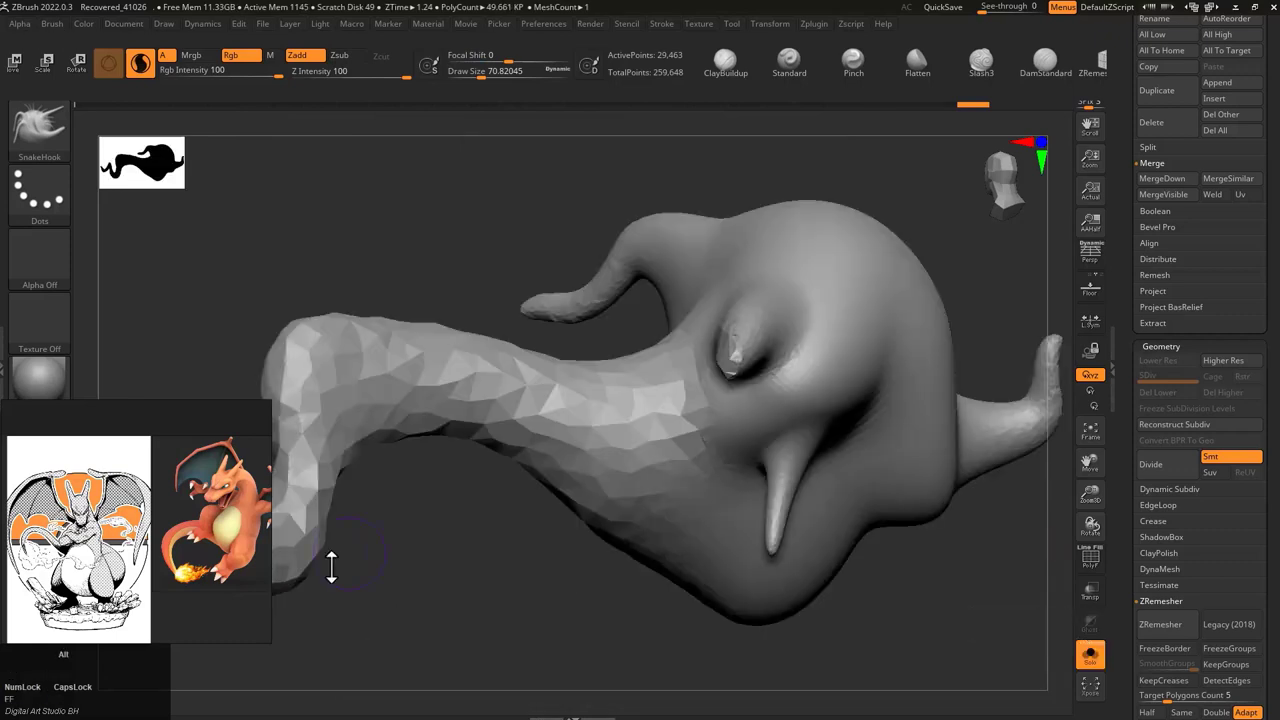
Step: Smooth the faceted long flame tongue and apply a Polish deformation of 89 to the whole flame
{"action": "key", "text": "shift+f"}
{"action": "left_click_drag", "start_coordinate": [331, 563], "coordinate": [561, 408], "text": "shift"}
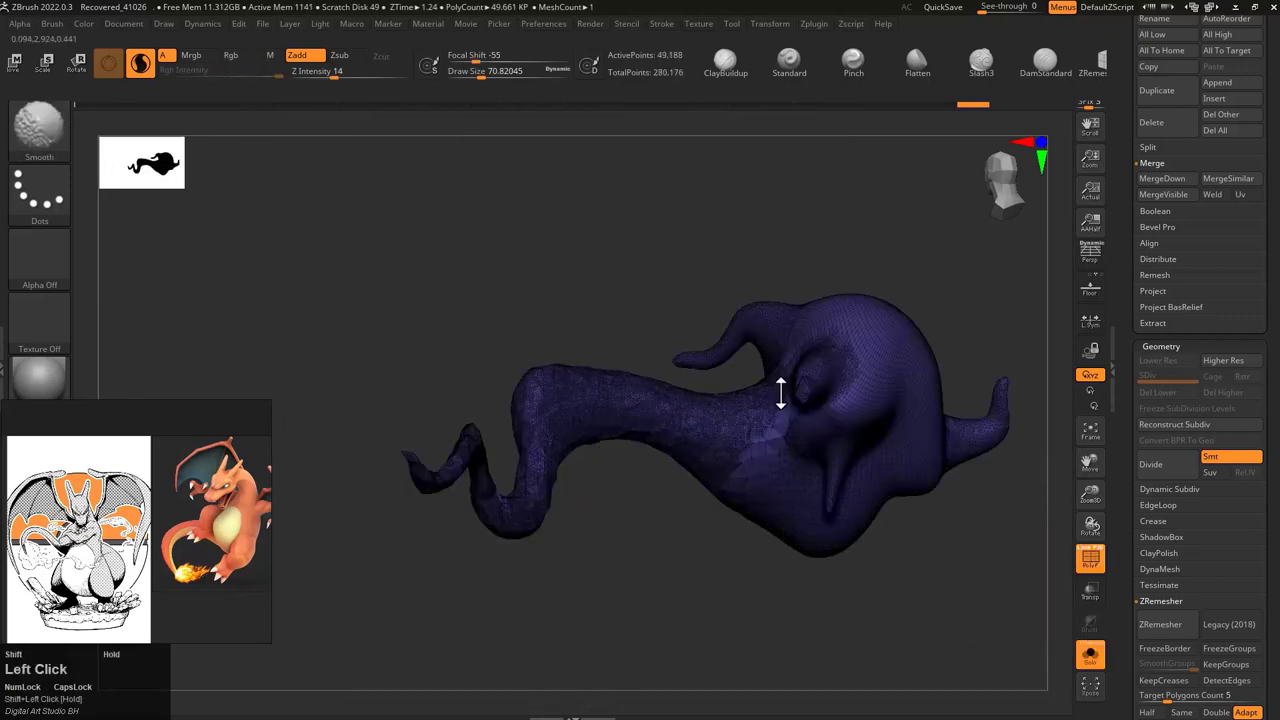
{"action": "left_click_drag", "start_coordinate": [467, 449], "coordinate": [660, 354], "text": "shift"}
{"action": "left_click", "coordinate": [1161, 346]}
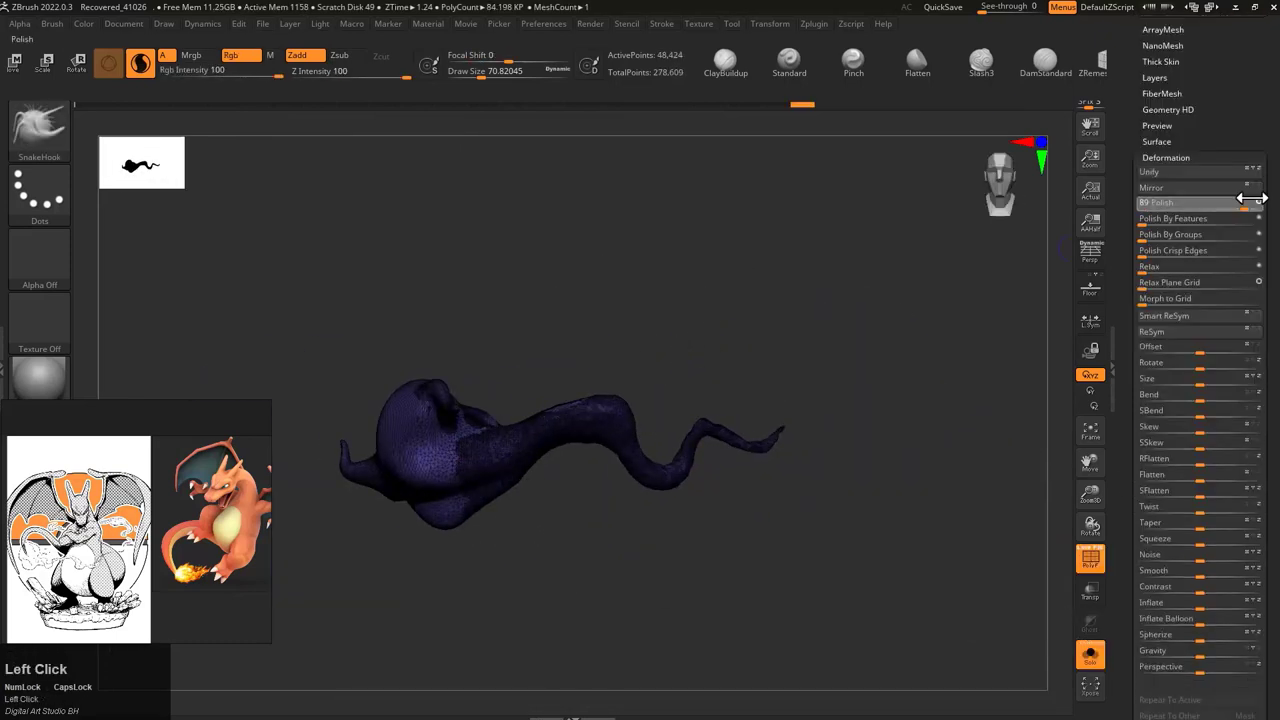
{"action": "key", "text": "shift+f"}
Step: Pull the shorter flame tongues into longer wavy strands with SnakeHook and smooth them
{"action": "mouse_move", "coordinate": [880, 357]}
{"action": "left_mouse_down"}
{"action": "mouse_move", "coordinate": [806, 391]}
{"action": "mouse_move", "coordinate": [830, 491]}
{"action": "left_mouse_up"}
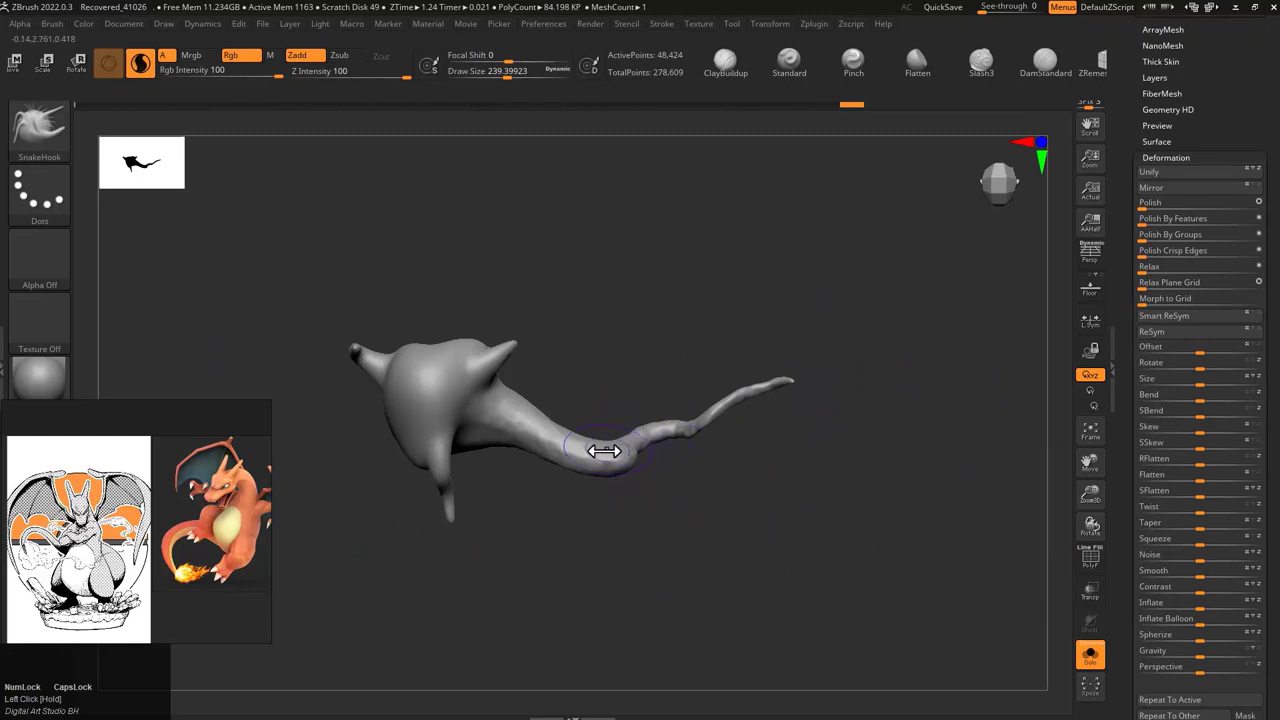
{"action": "mouse_move", "coordinate": [759, 418]}
{"action": "left_mouse_down"}
{"action": "mouse_move", "coordinate": [780, 300]}
{"action": "mouse_move", "coordinate": [751, 403]}
{"action": "mouse_move", "coordinate": [637, 503]}
{"action": "mouse_move", "coordinate": [647, 445]}
{"action": "mouse_move", "coordinate": [665, 478]}
{"action": "mouse_move", "coordinate": [720, 389]}
{"action": "mouse_move", "coordinate": [689, 525]}
{"action": "left_mouse_up"}
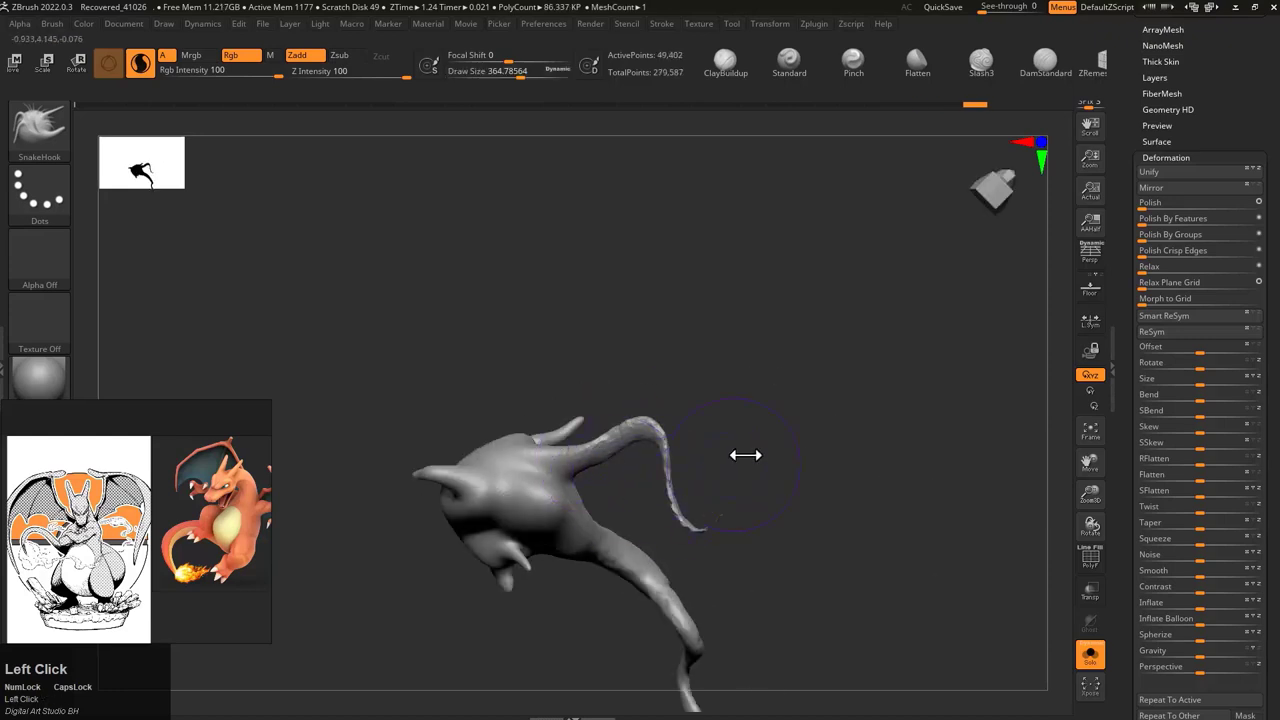
{"action": "mouse_move", "coordinate": [745, 455]}
{"action": "left_mouse_down", "text": "alt"}
{"action": "mouse_move", "coordinate": [660, 522]}
{"action": "mouse_move", "coordinate": [619, 503]}
{"action": "left_mouse_up", "text": "alt"}
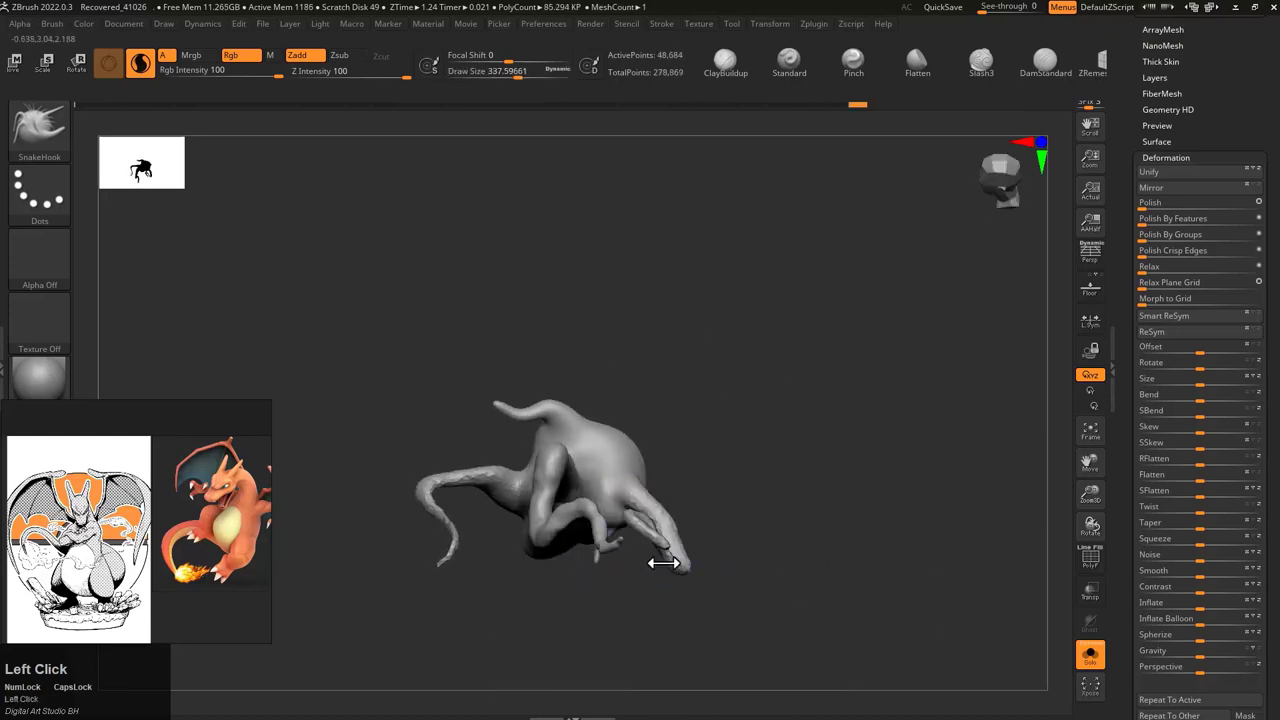
{"action": "mouse_move", "coordinate": [663, 563]}
{"action": "left_mouse_down"}
{"action": "mouse_move", "coordinate": [769, 429]}
{"action": "mouse_move", "coordinate": [647, 545]}
{"action": "left_mouse_up"}
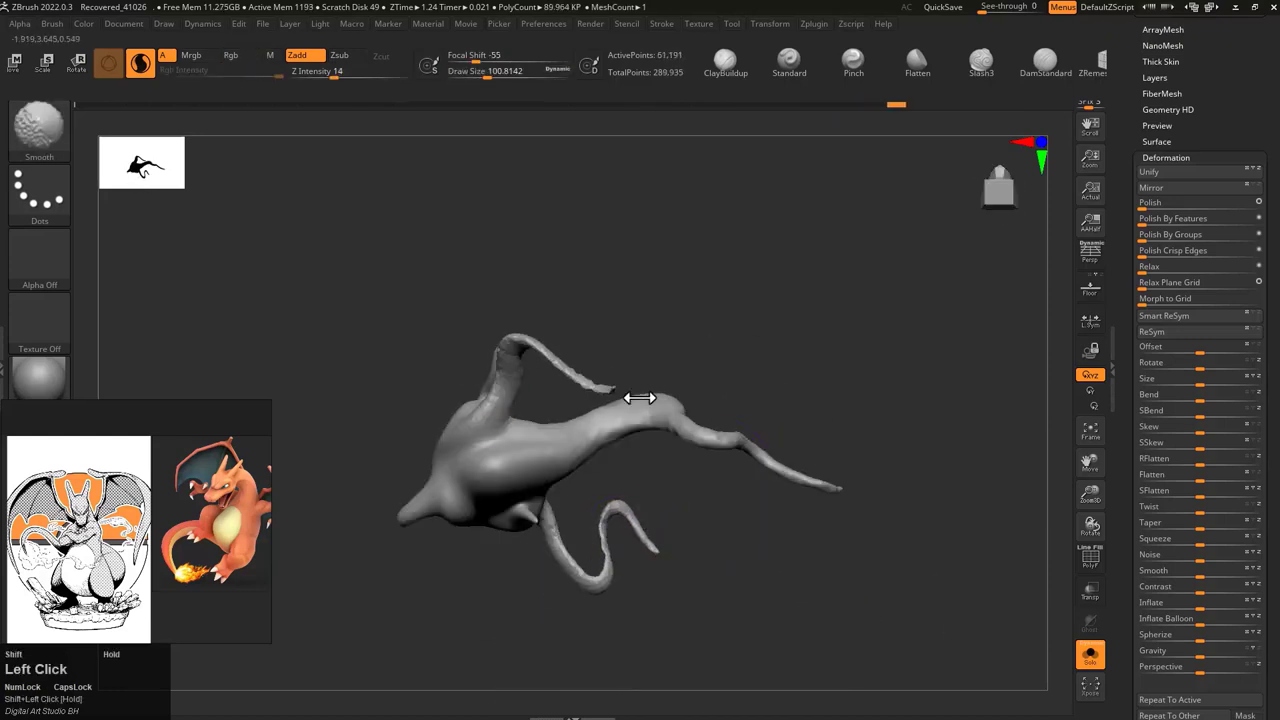
{"action": "left_click_drag", "start_coordinate": [639, 398], "coordinate": [488, 364], "text": "shift"}
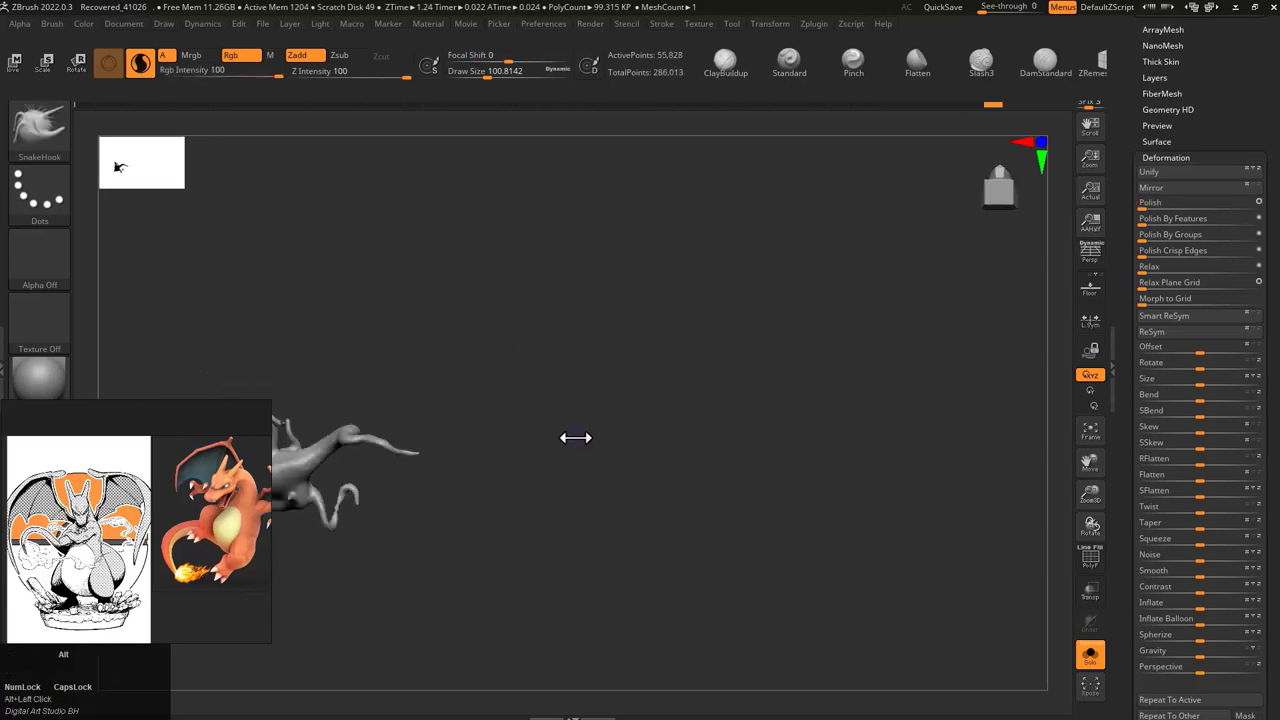
Step: Check the tail flame on its own and together with the whole figure from different angles
{"action": "mouse_move", "coordinate": [574, 434]}
{"action": "left_mouse_down"}
{"action": "mouse_move", "coordinate": [740, 497]}
{"action": "mouse_move", "coordinate": [769, 494]}
{"action": "mouse_move", "coordinate": [585, 418]}
{"action": "mouse_move", "coordinate": [769, 431]}
{"action": "mouse_move", "coordinate": [552, 540]}
{"action": "left_mouse_up"}
{"action": "left_click", "coordinate": [1090, 655]}
{"action": "mouse_move", "coordinate": [386, 406]}
{"action": "left_mouse_down", "text": "shift"}
{"action": "mouse_move", "coordinate": [580, 543]}
{"action": "mouse_move", "coordinate": [540, 543]}
{"action": "mouse_move", "coordinate": [534, 560]}
{"action": "left_mouse_up", "text": "shift"}
{"action": "left_click", "coordinate": [1090, 655]}
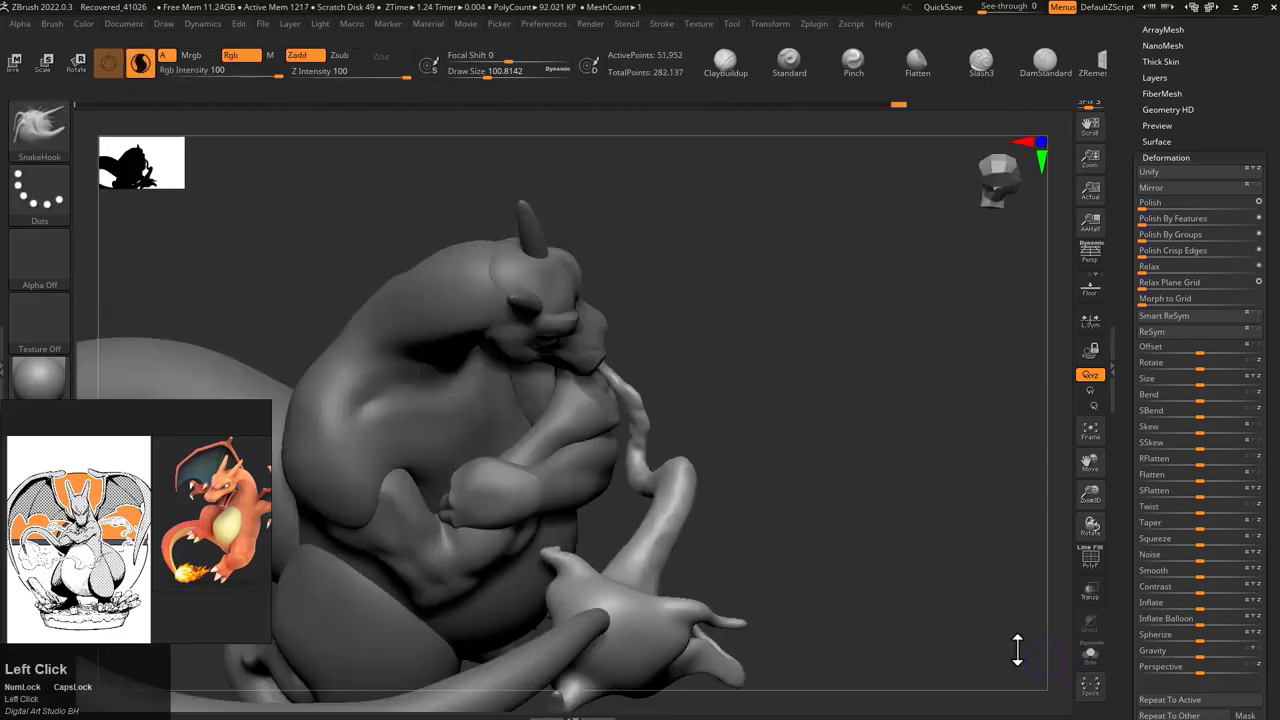
{"action": "left_click_drag", "start_coordinate": [1014, 651], "coordinate": [880, 452]}
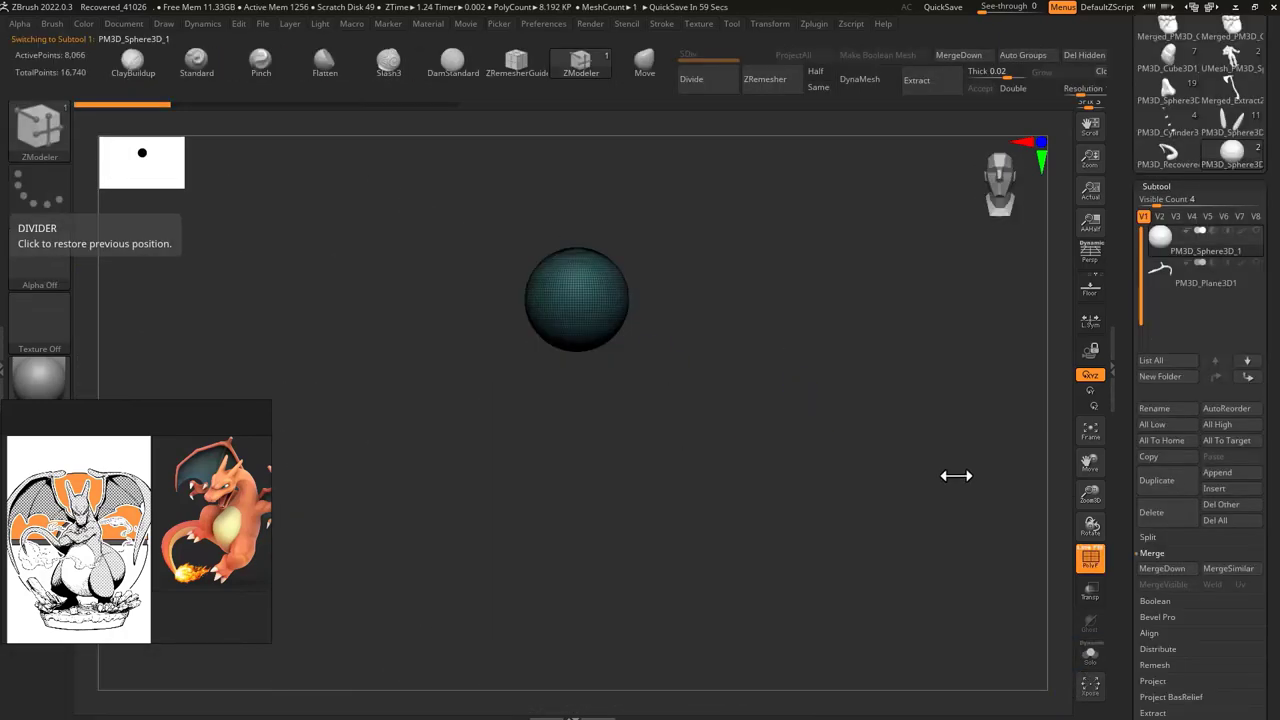
Step: Append a plane, subdivide it to level 4, and mask a thin branching wing-bone silhouette on it
{"action": "left_click", "coordinate": [1217, 472]}
{"action": "left_click", "coordinate": [1019, 365]}
{"action": "key", "text": "w"}
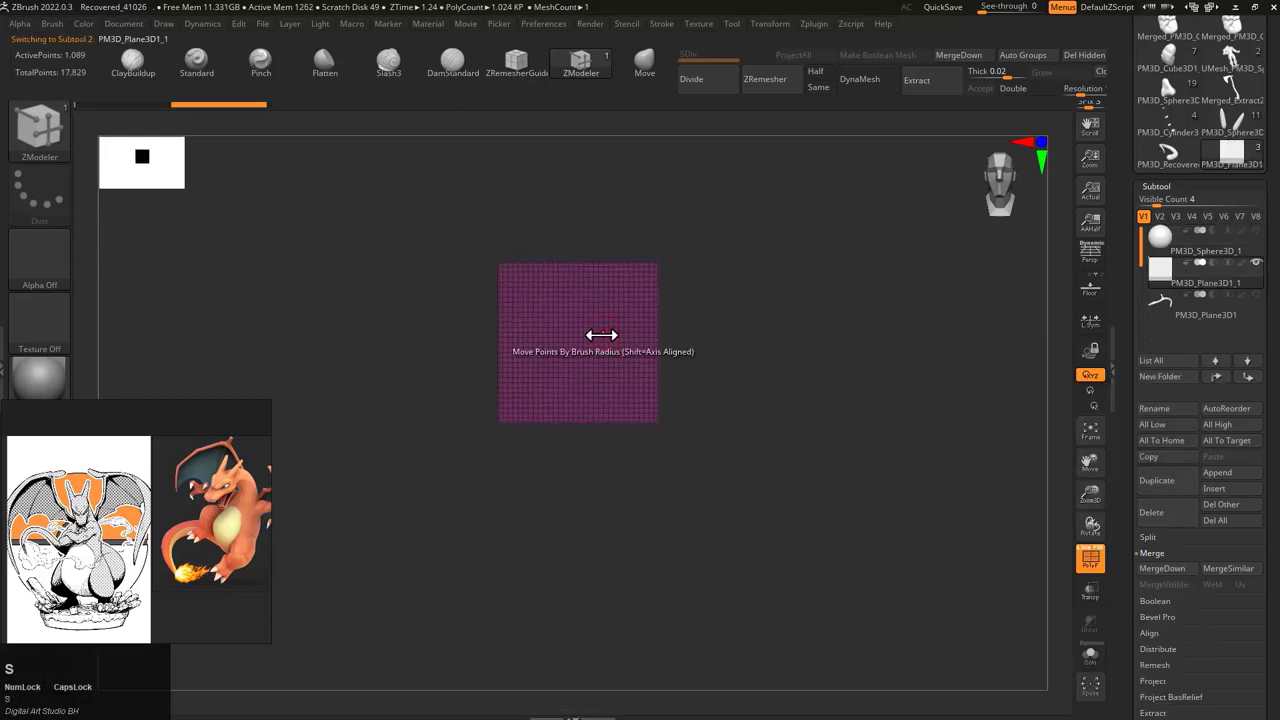
{"action": "key", "text": "q"}
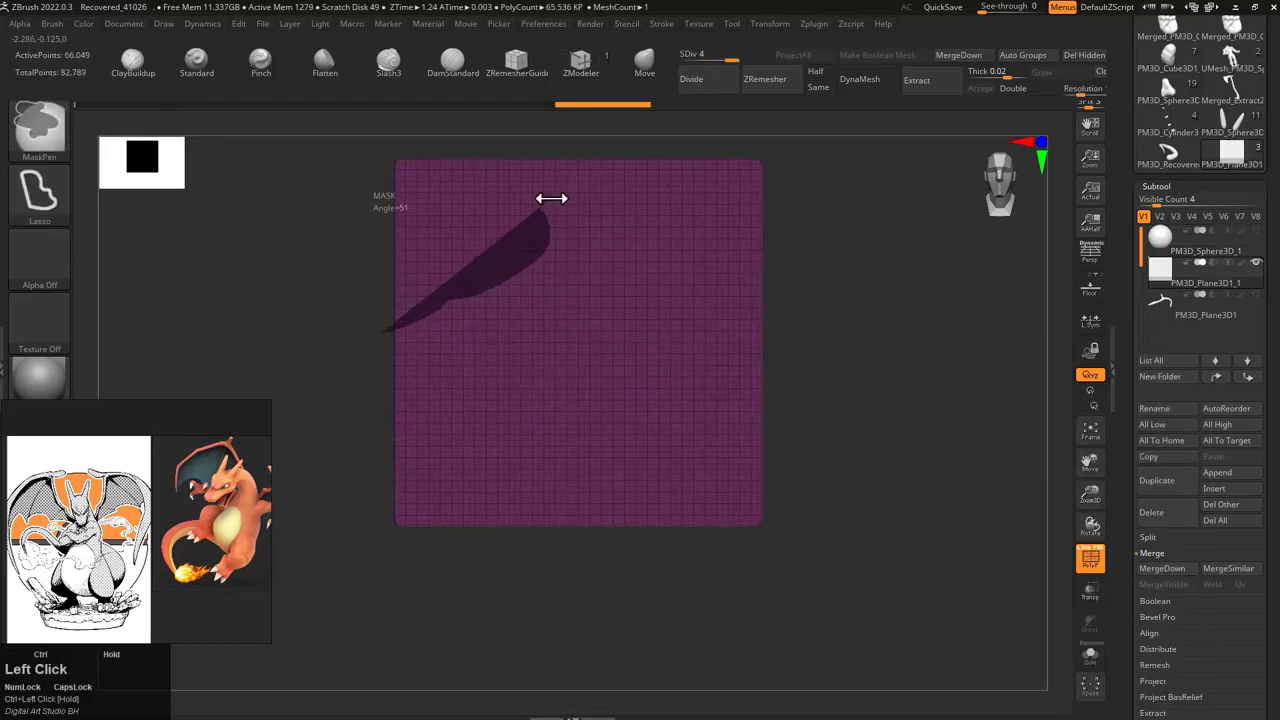
{"action": "mouse_move", "coordinate": [616, 242]}
{"action": "left_mouse_down", "text": "ctrl"}
{"action": "mouse_move", "coordinate": [747, 310]}
{"action": "mouse_move", "coordinate": [661, 267]}
{"action": "mouse_move", "coordinate": [540, 275]}
{"action": "left_mouse_up", "text": "ctrl"}
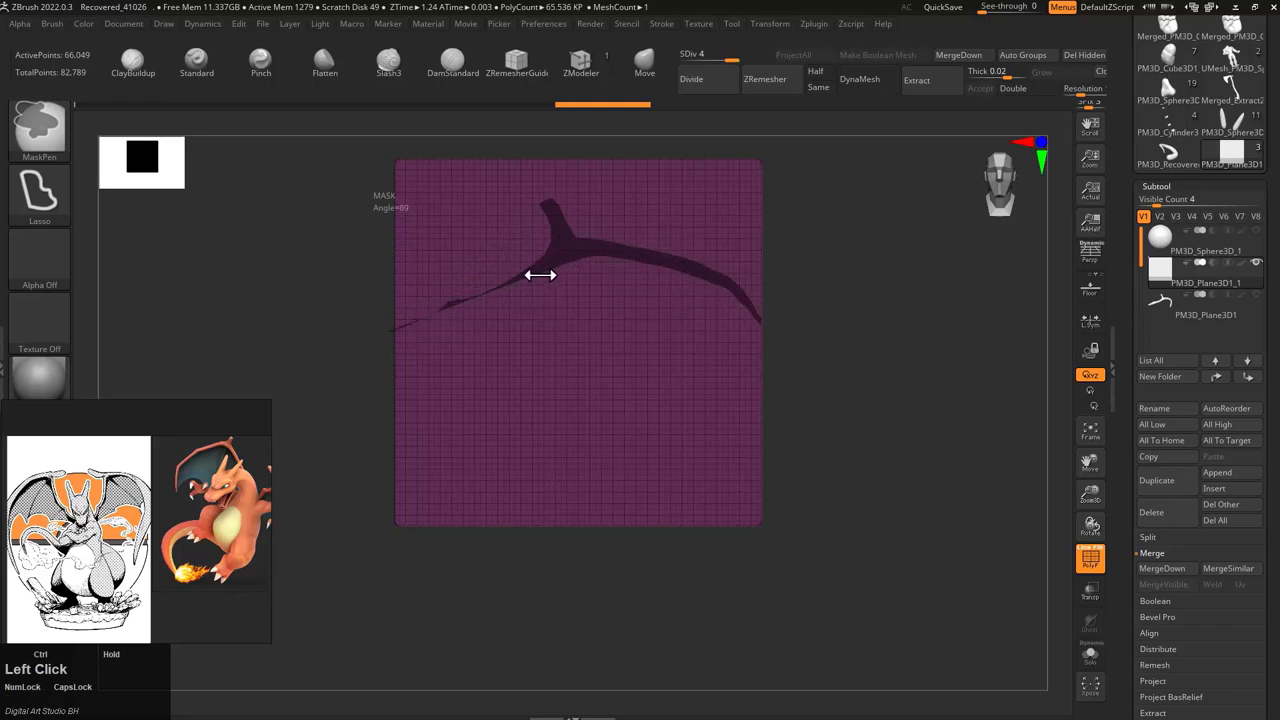
{"action": "left_click", "coordinate": [395, 348], "text": "ctrl"}
Step: Turn the sharpened wing-bone mask into its own polygroup and delete the rest of the plane
{"action": "left_click_drag", "start_coordinate": [1231, 650], "coordinate": [1231, 370]}
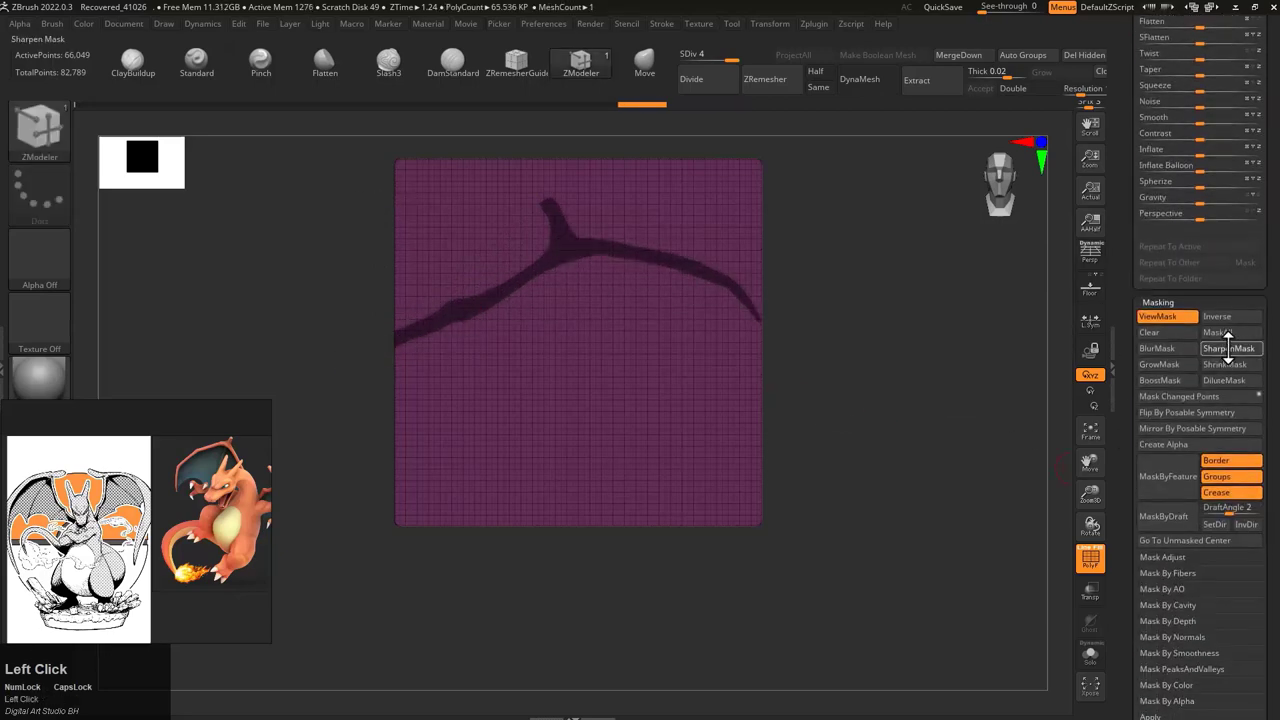
{"action": "key", "text": "ctrl+w"}
{"action": "left_click_drag", "start_coordinate": [1131, 250], "coordinate": [1131, 366]}
{"action": "left_click", "coordinate": [798, 250]}
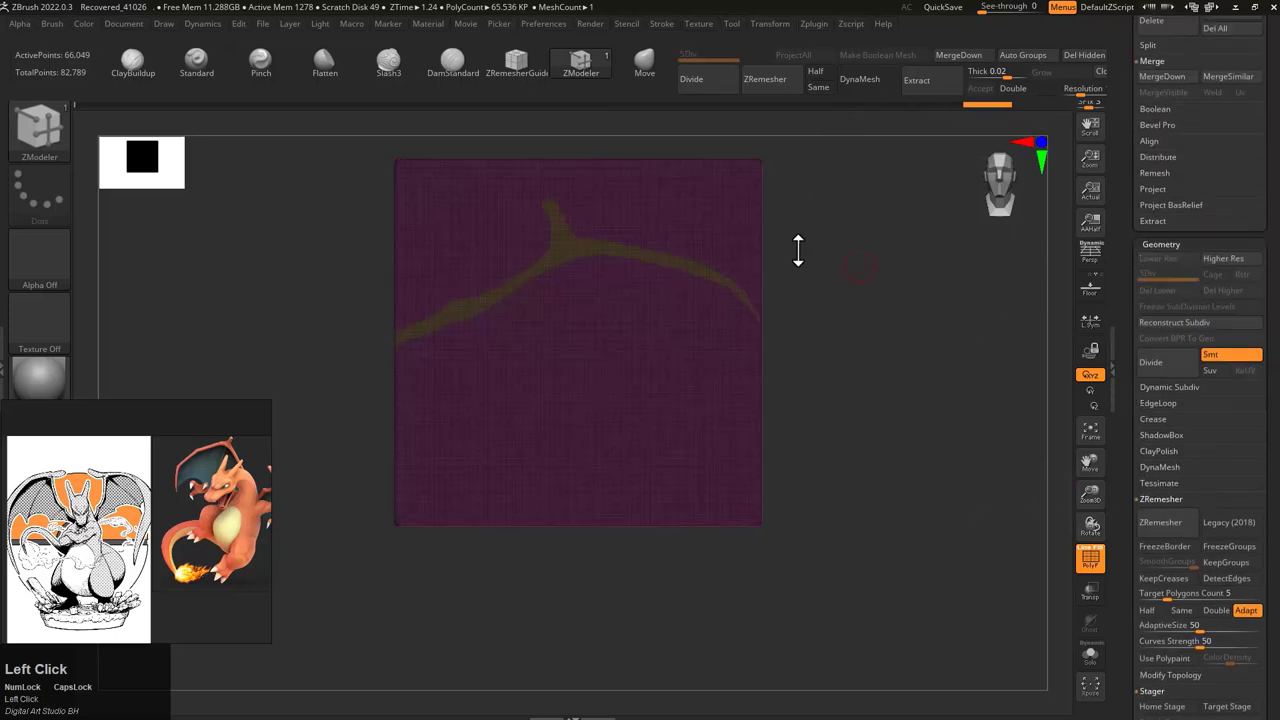
{"action": "left_click", "coordinate": [1084, 55]}
{"action": "key", "text": "f"}
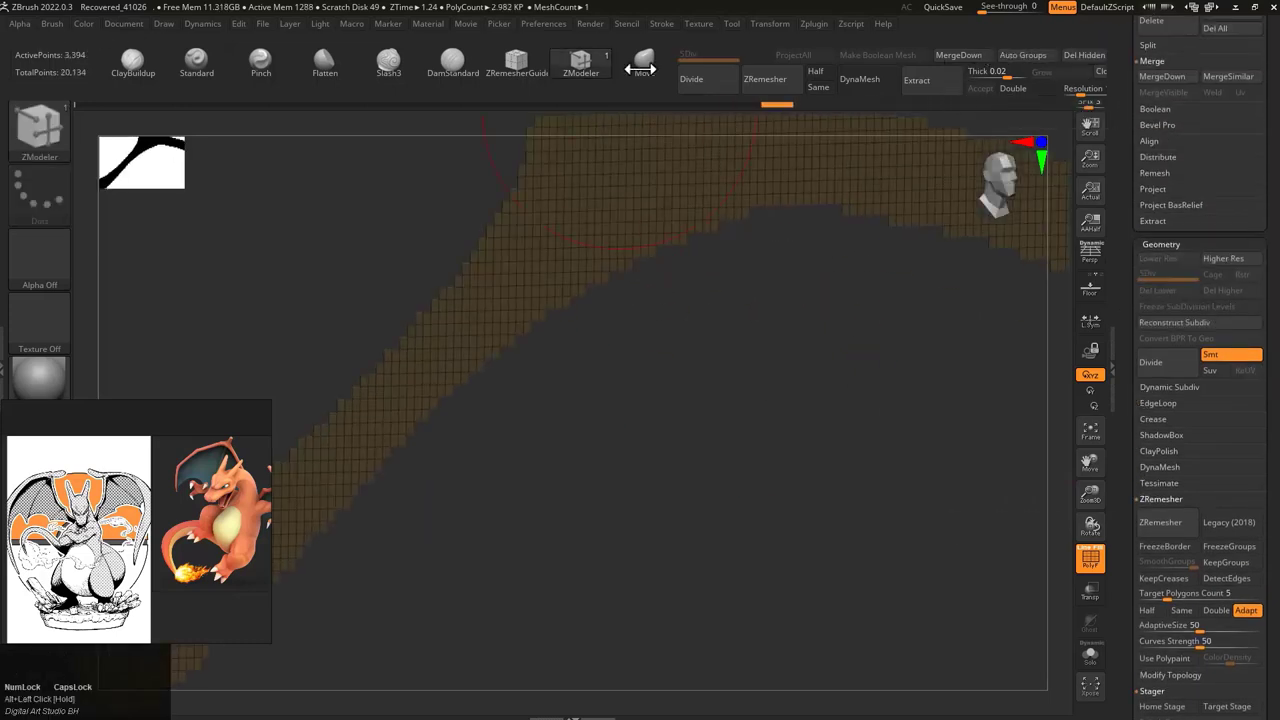
Step: Extrude all polygons of the flat wing bone with ZModeler to thicken it, and round it with Polish By Features
{"action": "key", "text": "space"}
{"action": "left_click", "coordinate": [419, 345]}
{"action": "left_click_drag", "start_coordinate": [674, 214], "coordinate": [670, 320]}
{"action": "key", "text": "ctrl+z"}
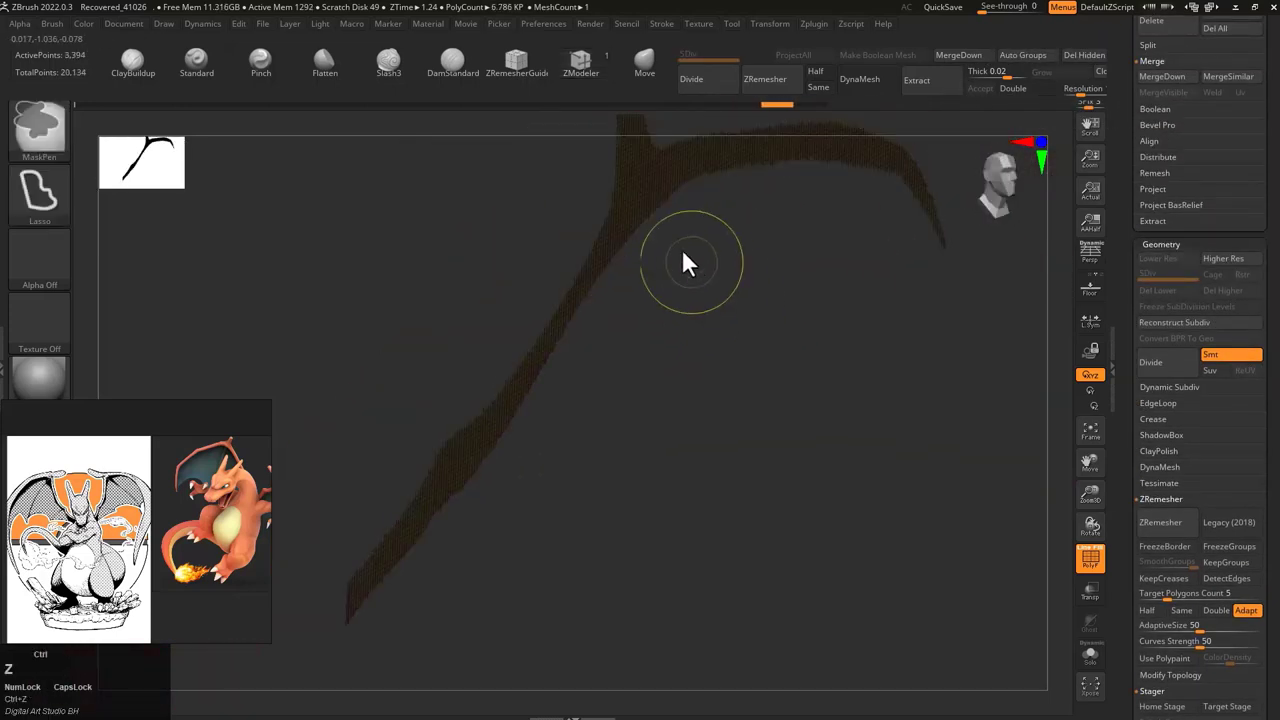
{"action": "left_click_drag", "start_coordinate": [640, 200], "coordinate": [666, 220]}
{"action": "scroll", "coordinate": [1200, 300], "scroll_direction": "down", "scroll_amount": 5}
{"action": "left_click", "coordinate": [1235, 305]}
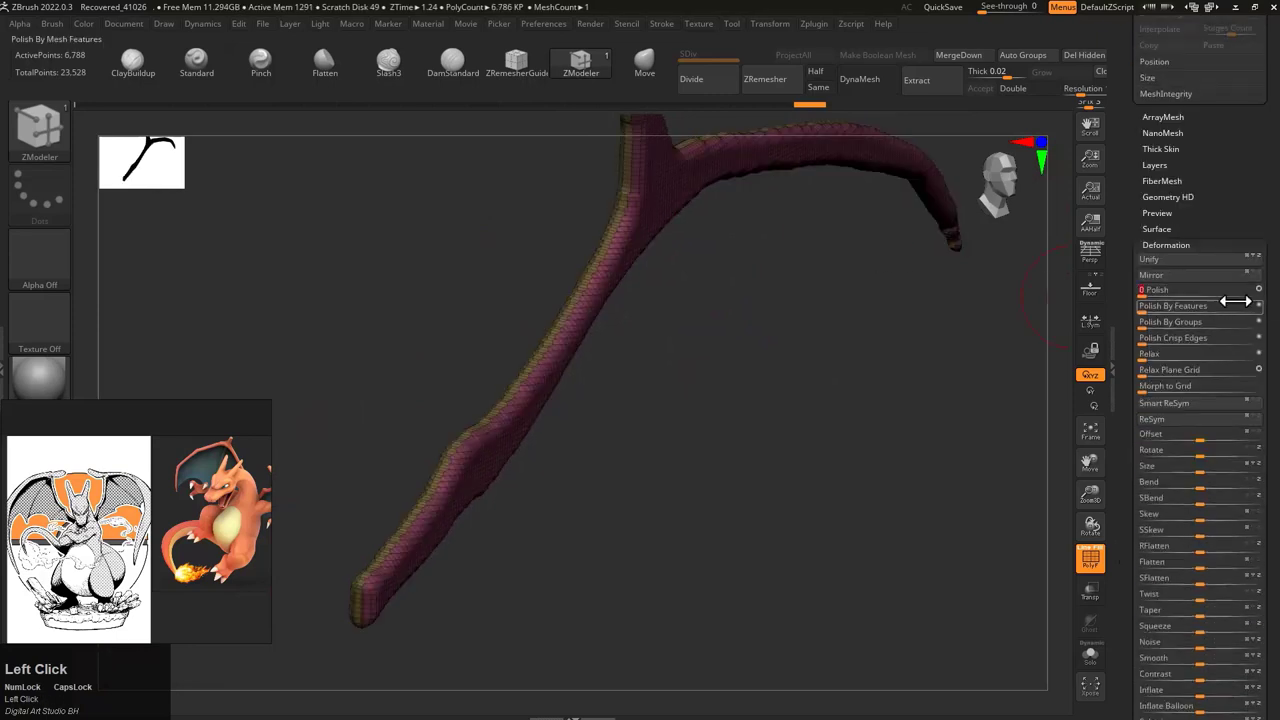
{"action": "left_click_drag", "start_coordinate": [872, 322], "coordinate": [663, 374]}
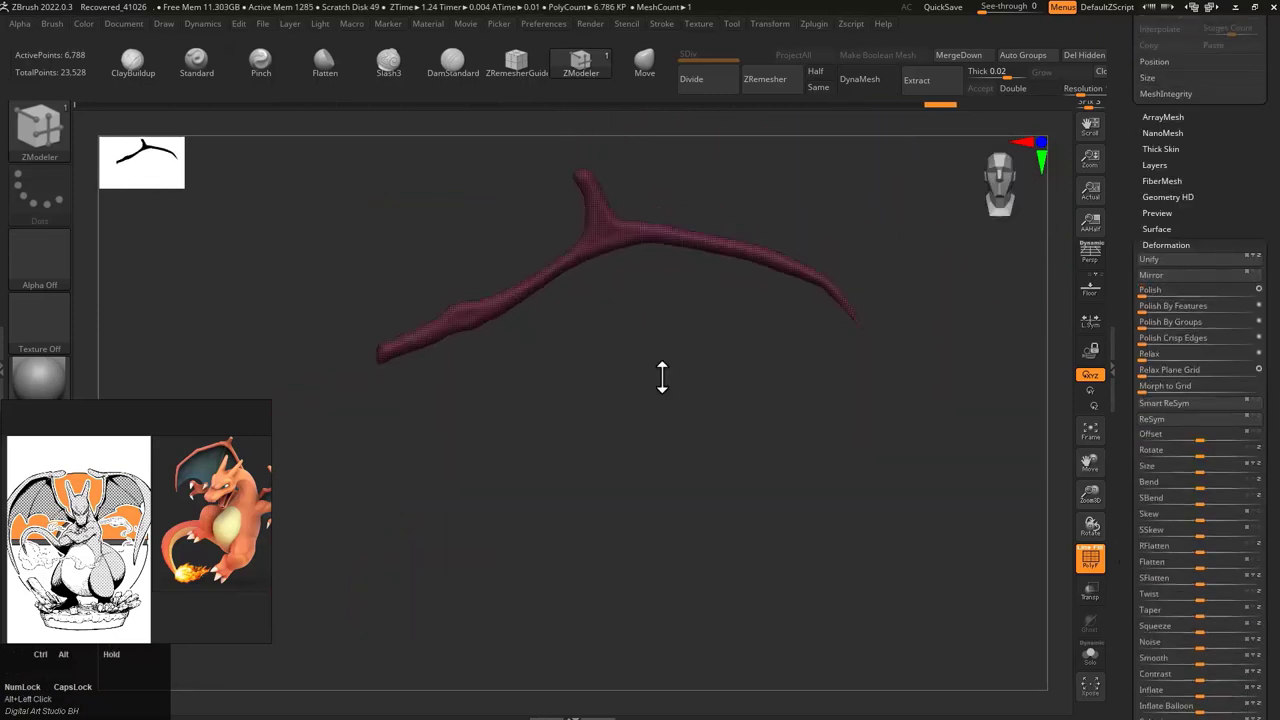
Step: Try bending the wing bone near its middle with the gizmo's bend deformers
{"action": "key", "text": "q"}
{"action": "key", "text": "w"}
{"action": "left_click", "coordinate": [654, 322]}
{"action": "left_click_drag", "start_coordinate": [755, 335], "coordinate": [784, 385]}
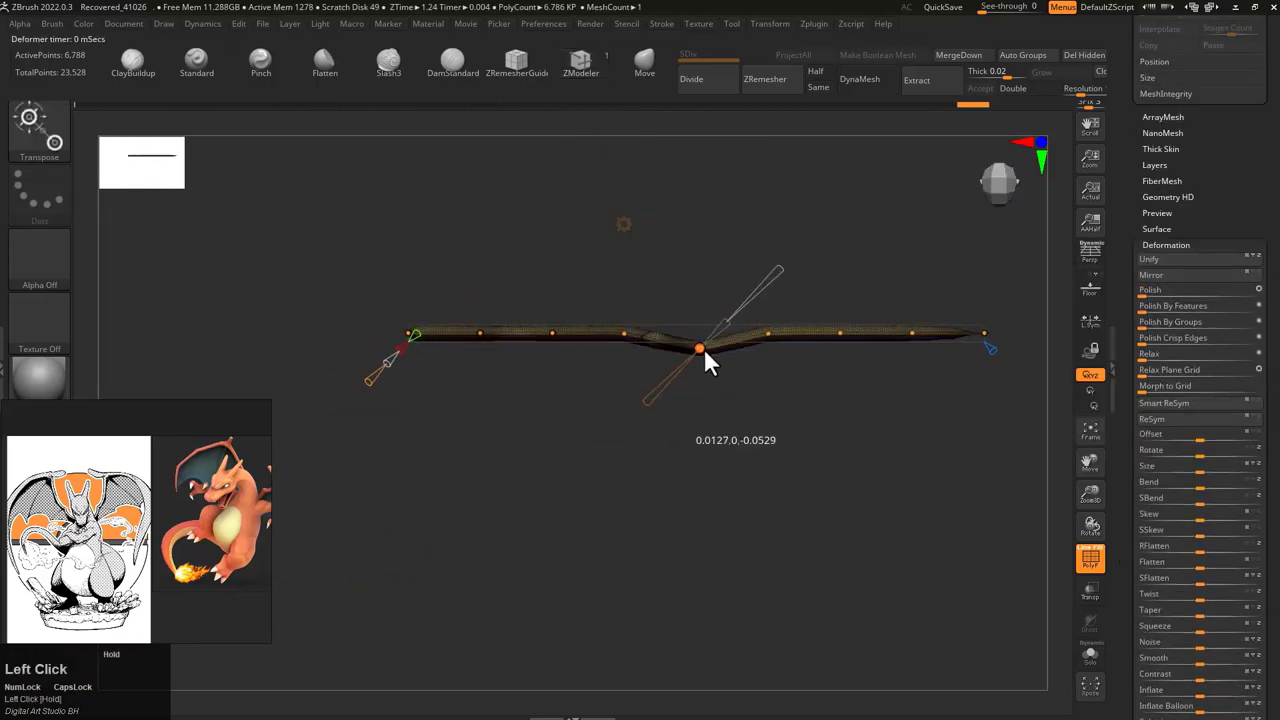
{"action": "left_click_drag", "start_coordinate": [704, 348], "coordinate": [634, 243]}
{"action": "left_click", "coordinate": [623, 224]}
{"action": "left_click", "coordinate": [760, 300]}
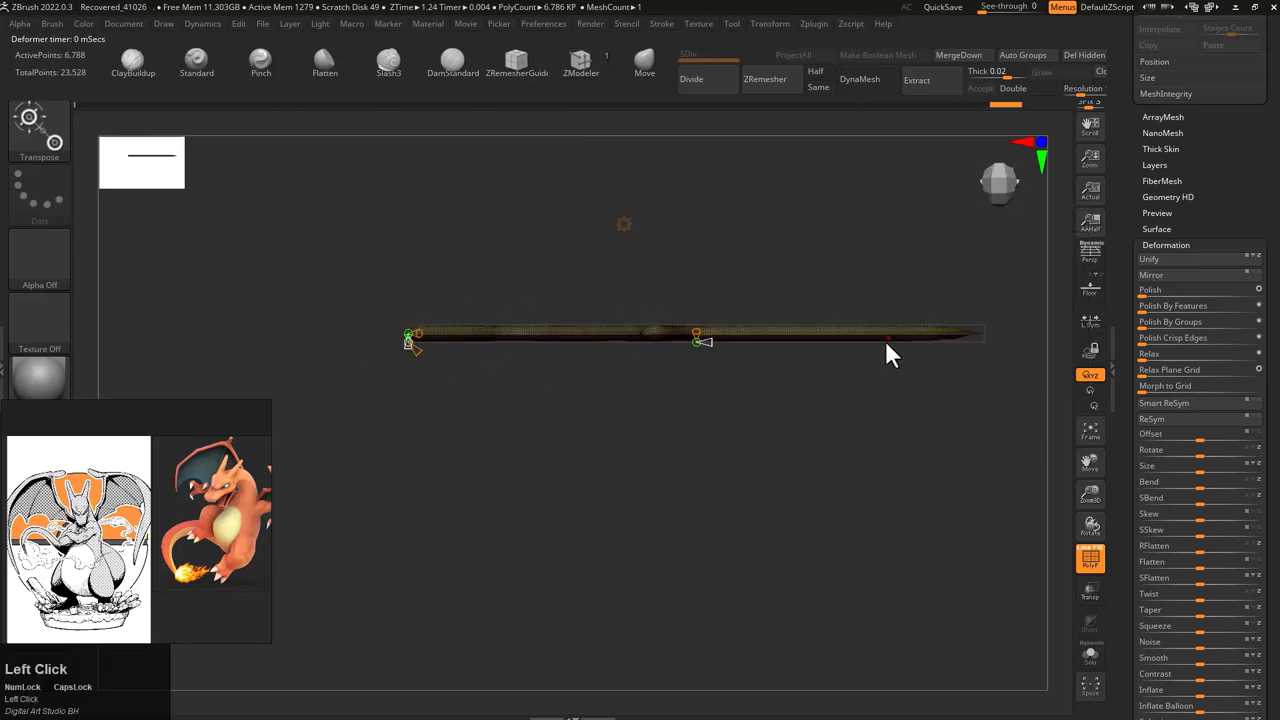
{"action": "left_click_drag", "start_coordinate": [698, 340], "coordinate": [701, 339], "text": "shift"}
Step: Bend the wing bone into a deep arc in depth with a Bend Curve deformer, curling its thin end around
{"action": "left_click_drag", "start_coordinate": [416, 340], "coordinate": [764, 531]}
{"action": "left_click_drag", "start_coordinate": [677, 456], "coordinate": [258, 371]}
{"action": "left_click_drag", "start_coordinate": [358, 314], "coordinate": [770, 213]}
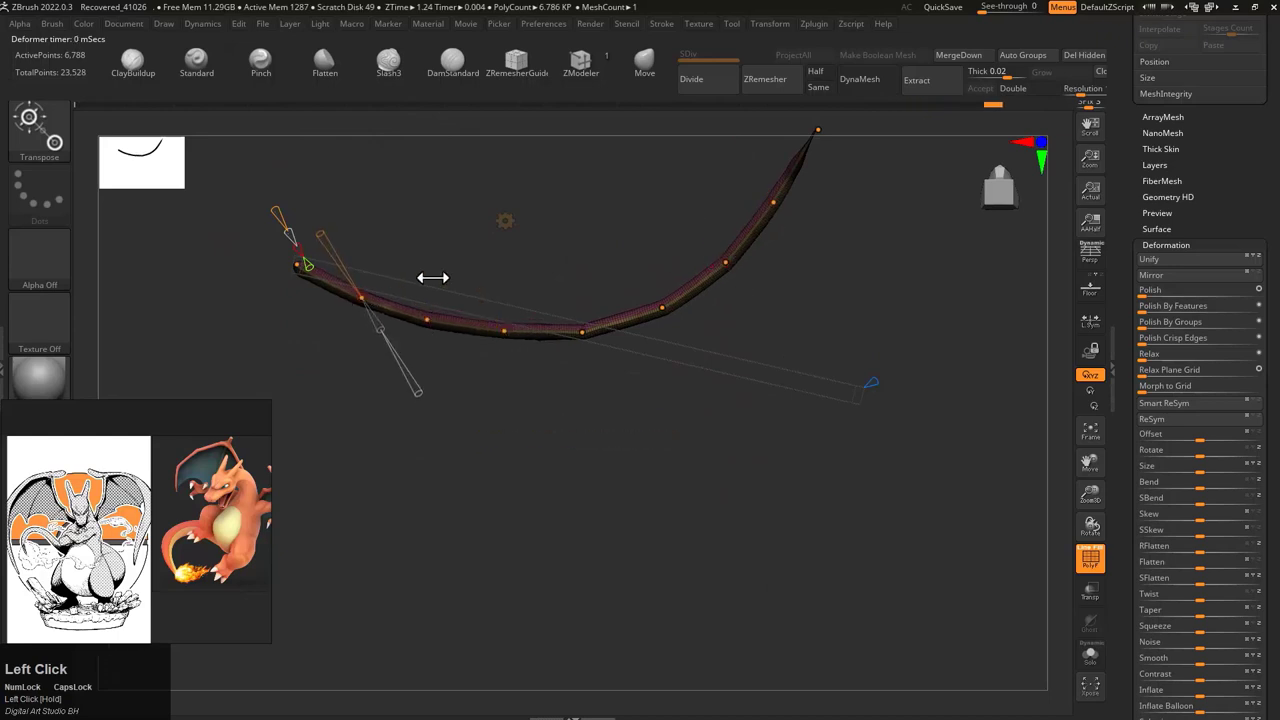
{"action": "left_click_drag", "start_coordinate": [432, 277], "coordinate": [600, 400]}
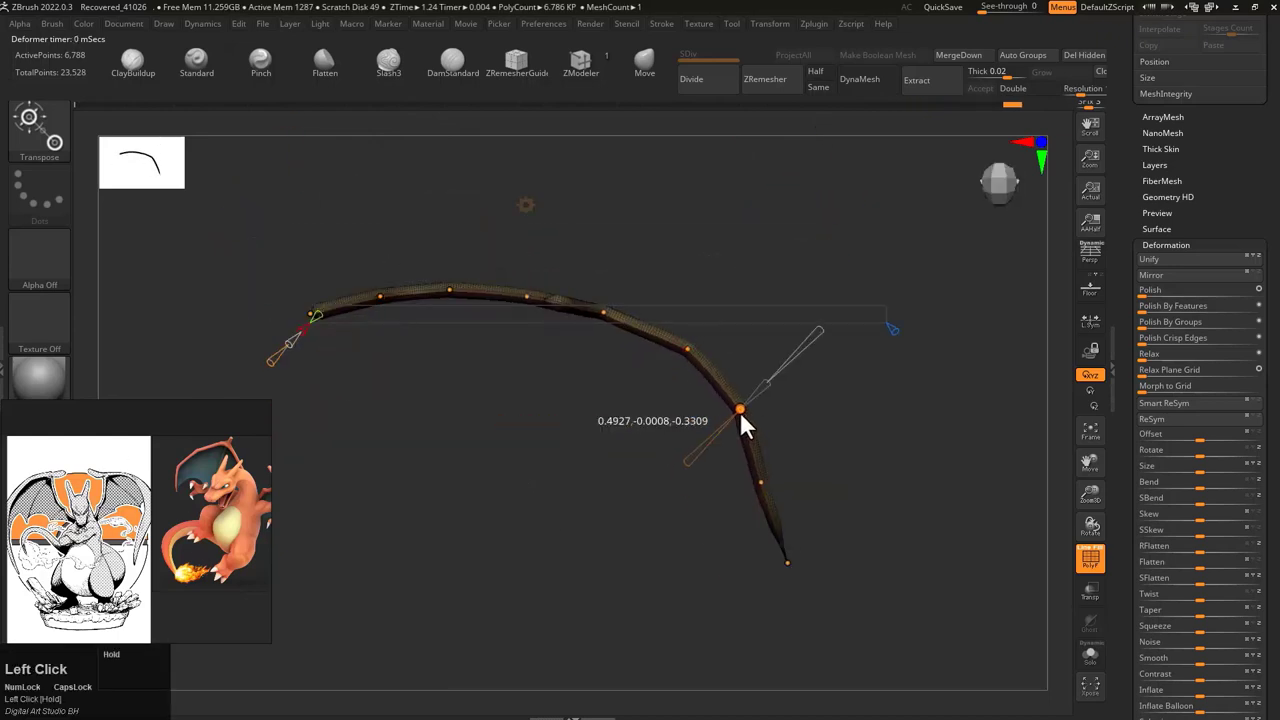
{"action": "left_click_drag", "start_coordinate": [728, 440], "coordinate": [778, 492]}
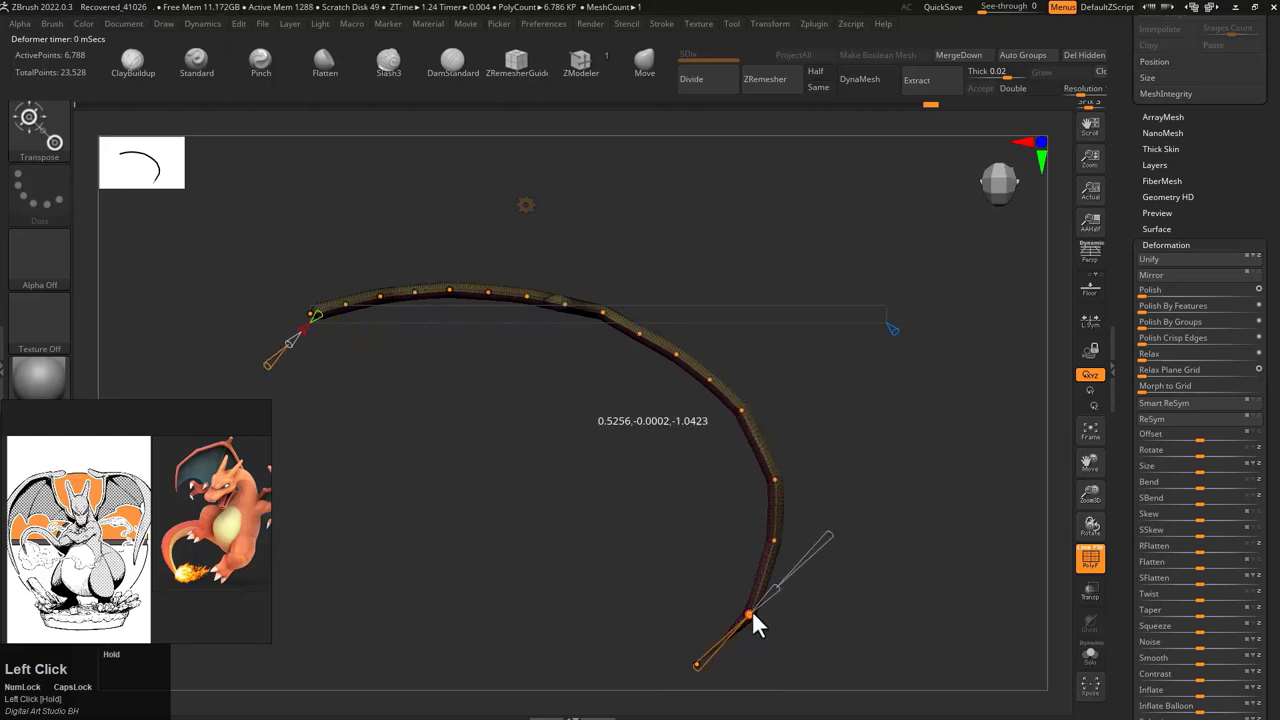
{"action": "left_click_drag", "start_coordinate": [755, 622], "coordinate": [880, 358], "text": "shift"}
Step: Reshape the wing bone in front view with the bend curve's points so it arches smoothly, and finish the deformation
{"action": "left_click", "coordinate": [272, 160]}
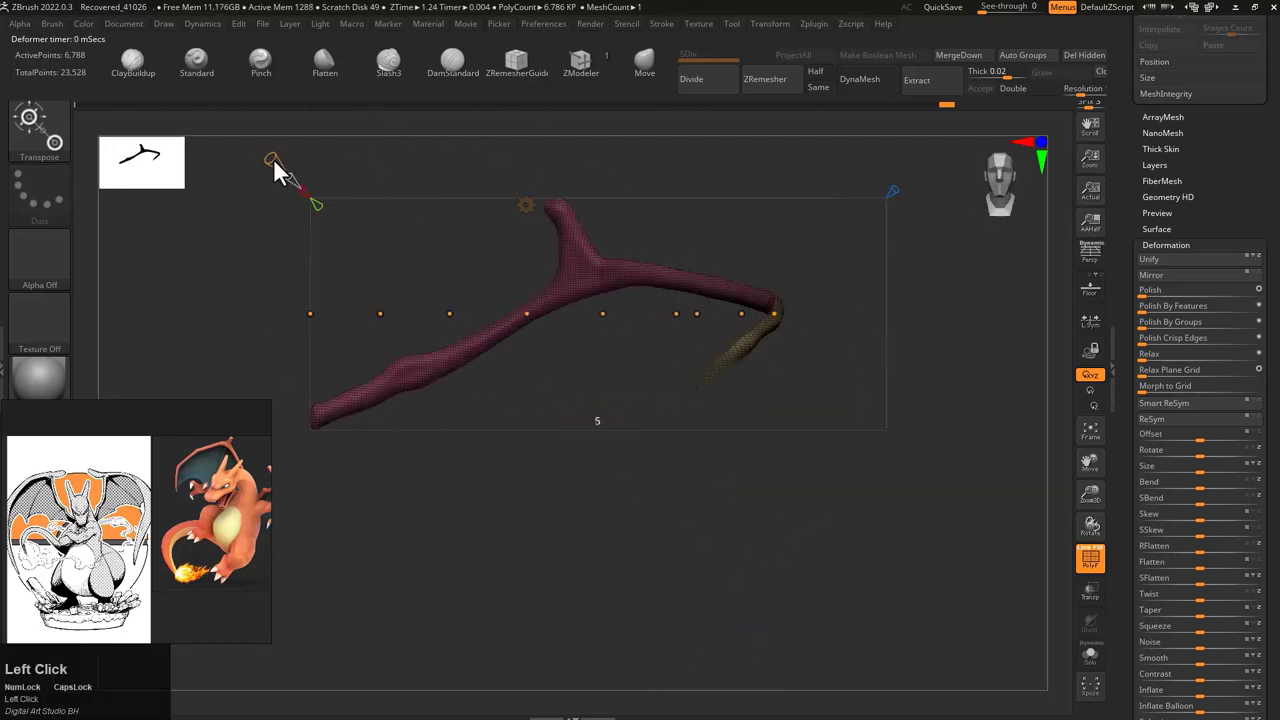
{"action": "left_click_drag", "start_coordinate": [450, 314], "coordinate": [451, 300]}
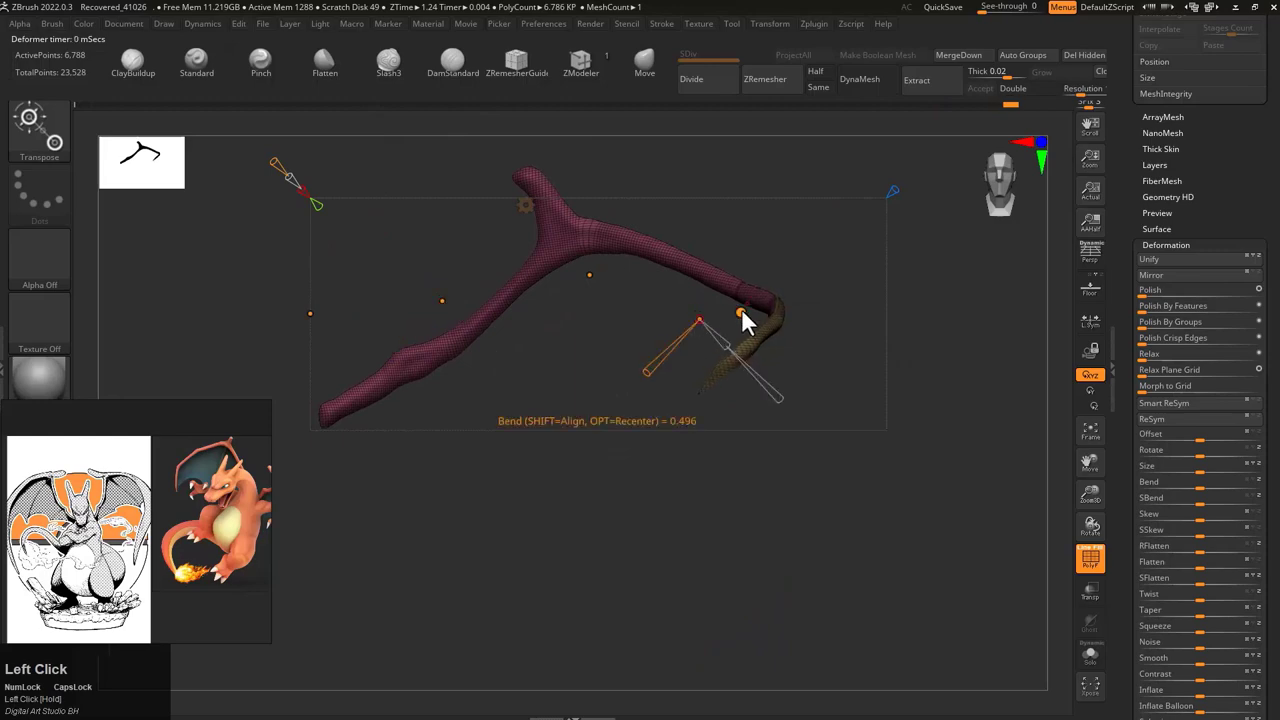
{"action": "left_click_drag", "start_coordinate": [739, 259], "coordinate": [663, 363]}
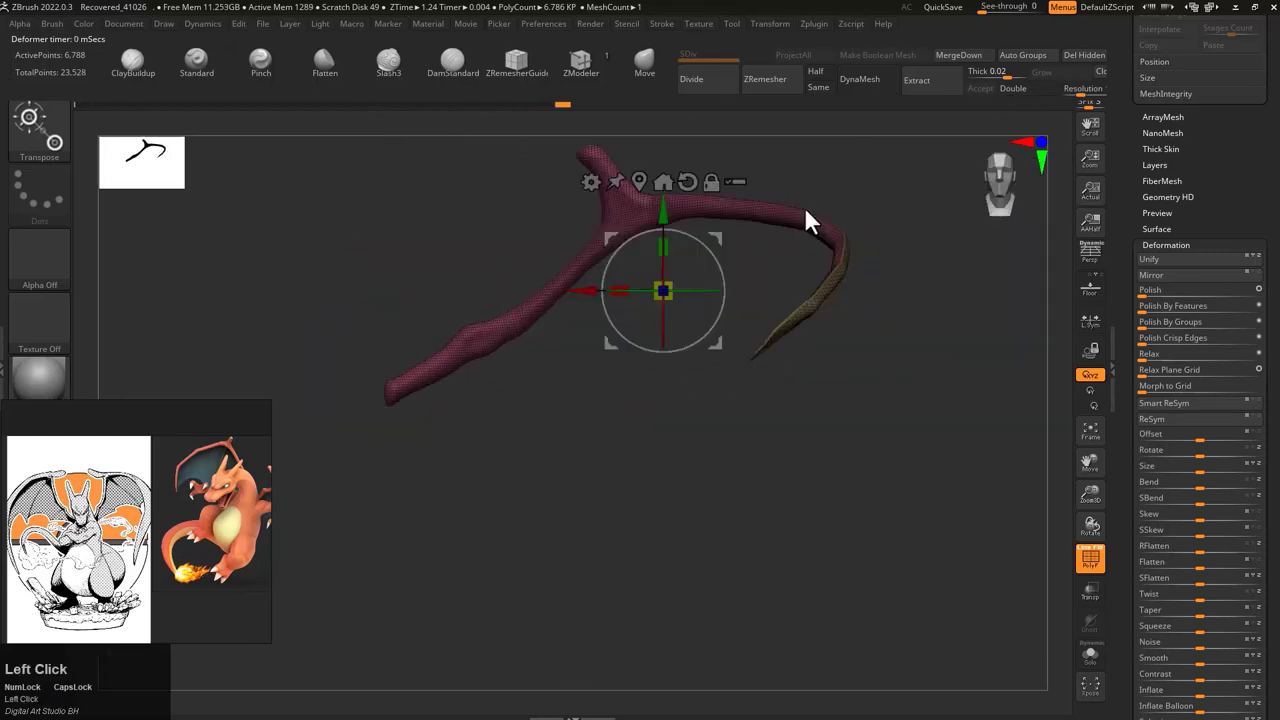
{"action": "mouse_move", "coordinate": [808, 220]}
{"action": "left_mouse_down"}
{"action": "mouse_move", "coordinate": [728, 248]}
{"action": "mouse_move", "coordinate": [789, 229]}
{"action": "left_mouse_up"}
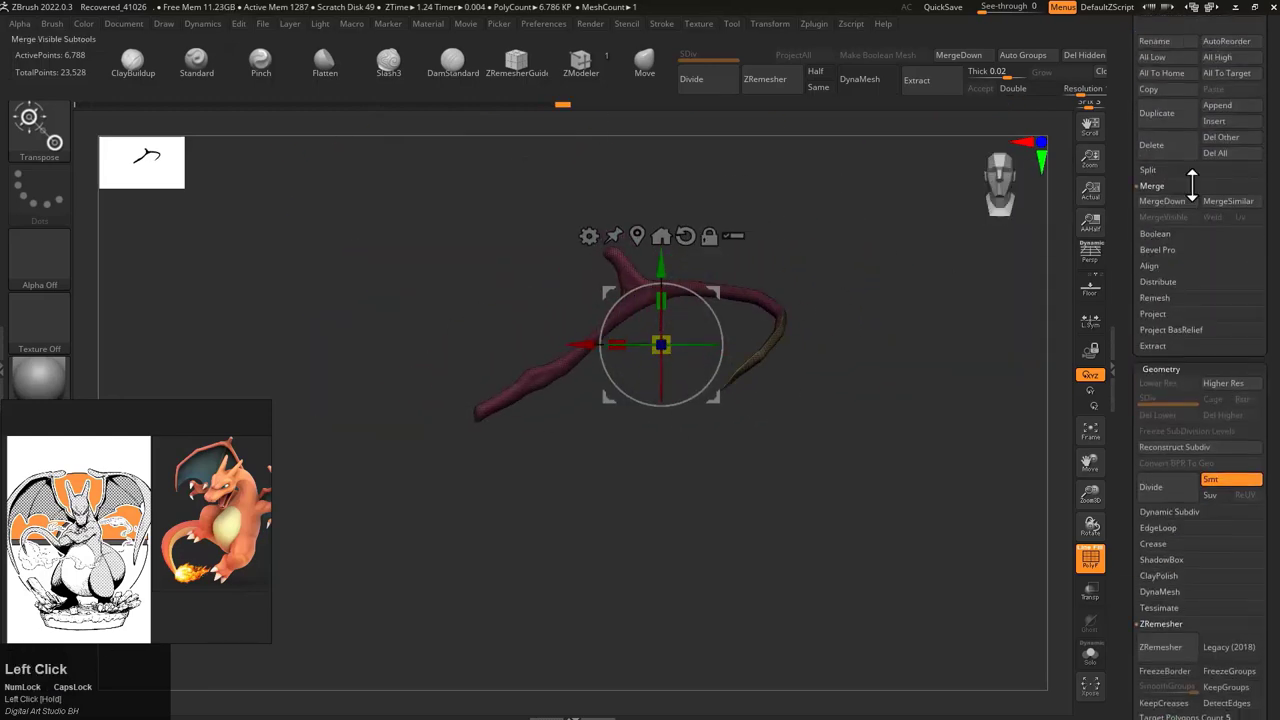
Step: Append another plane for the wing membrane and reinitialize it as a QGrid with resolution 2
{"action": "left_click", "coordinate": [1190, 185]}
{"action": "left_click", "coordinate": [835, 180]}
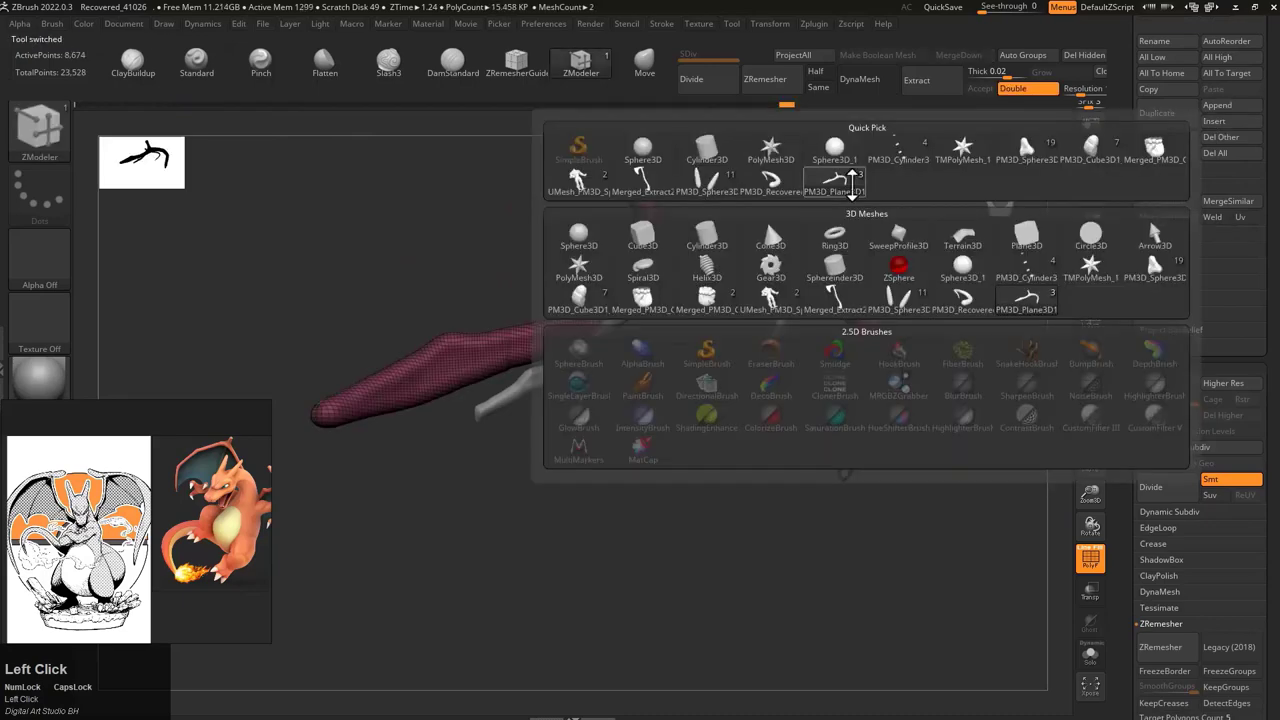
{"action": "left_click", "coordinate": [835, 180]}
{"action": "left_click", "coordinate": [580, 64]}
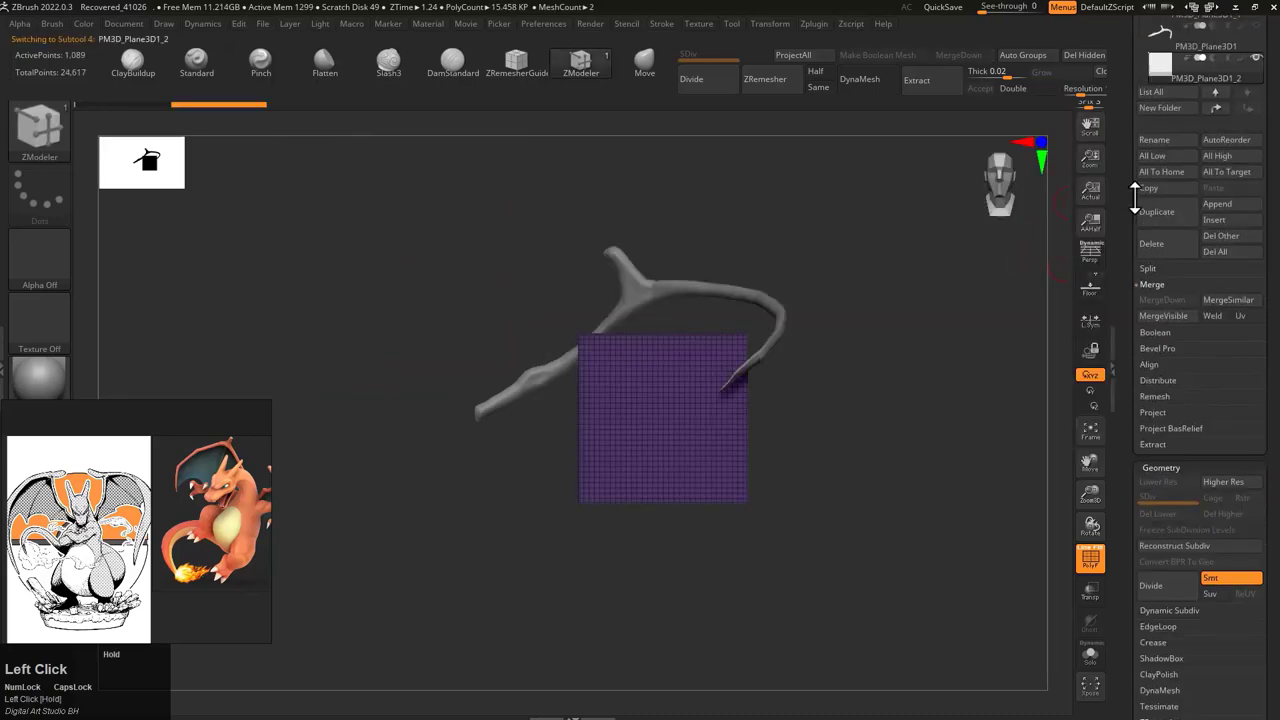
{"action": "left_click_drag", "start_coordinate": [1160, 470], "coordinate": [1154, 240]}
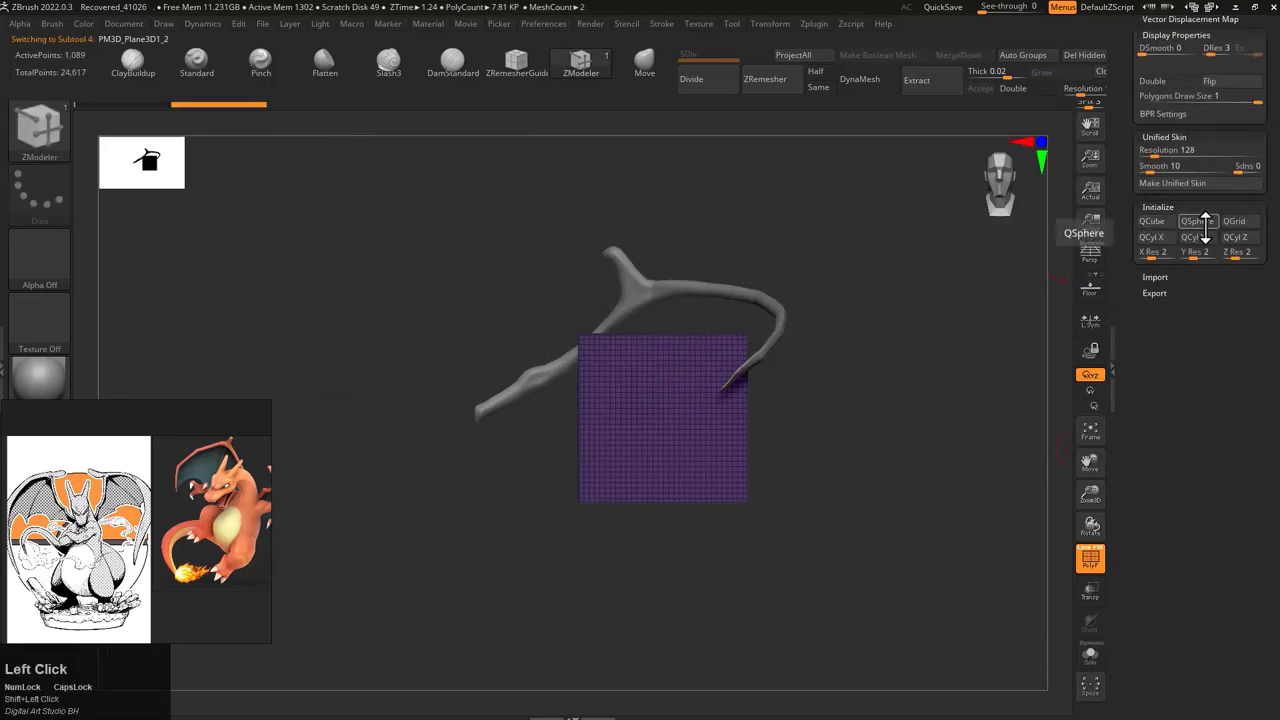
{"action": "left_click", "coordinate": [1234, 221]}
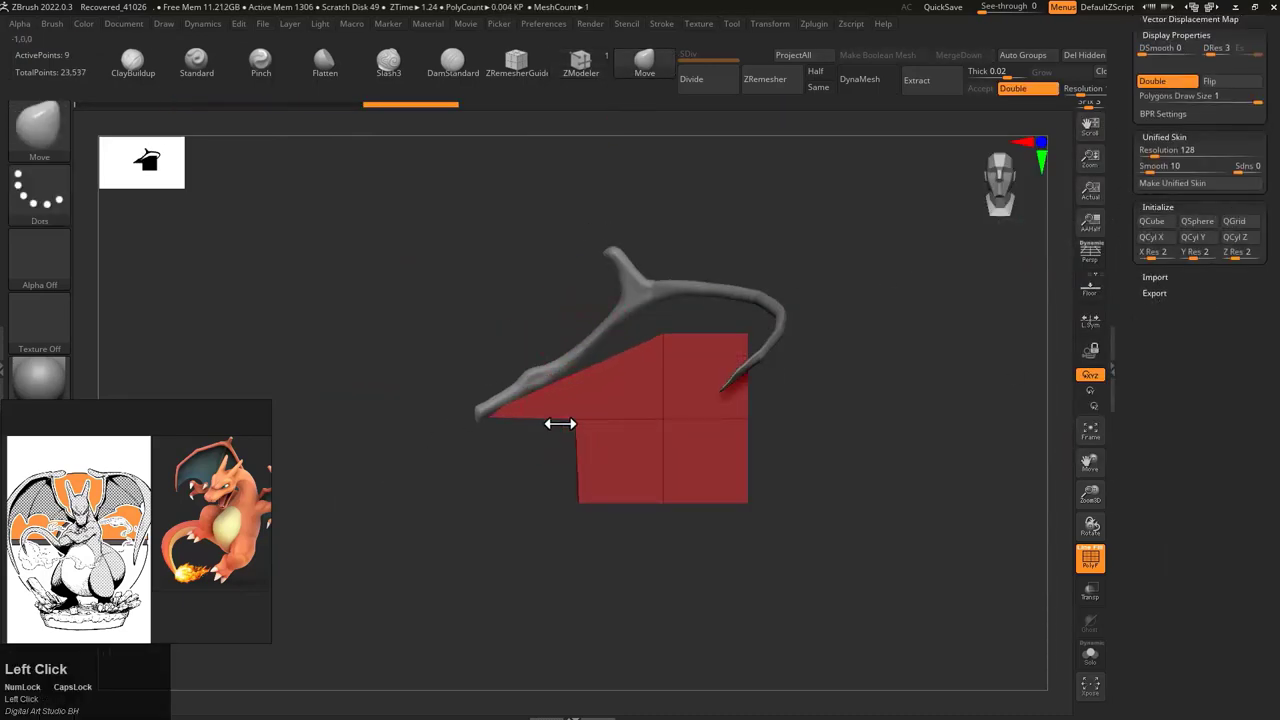
Step: Pull the membrane grid's corner and edge points toward the wing bone and its tip with the Move brush
{"action": "left_click_drag", "start_coordinate": [495, 472], "coordinate": [607, 322]}
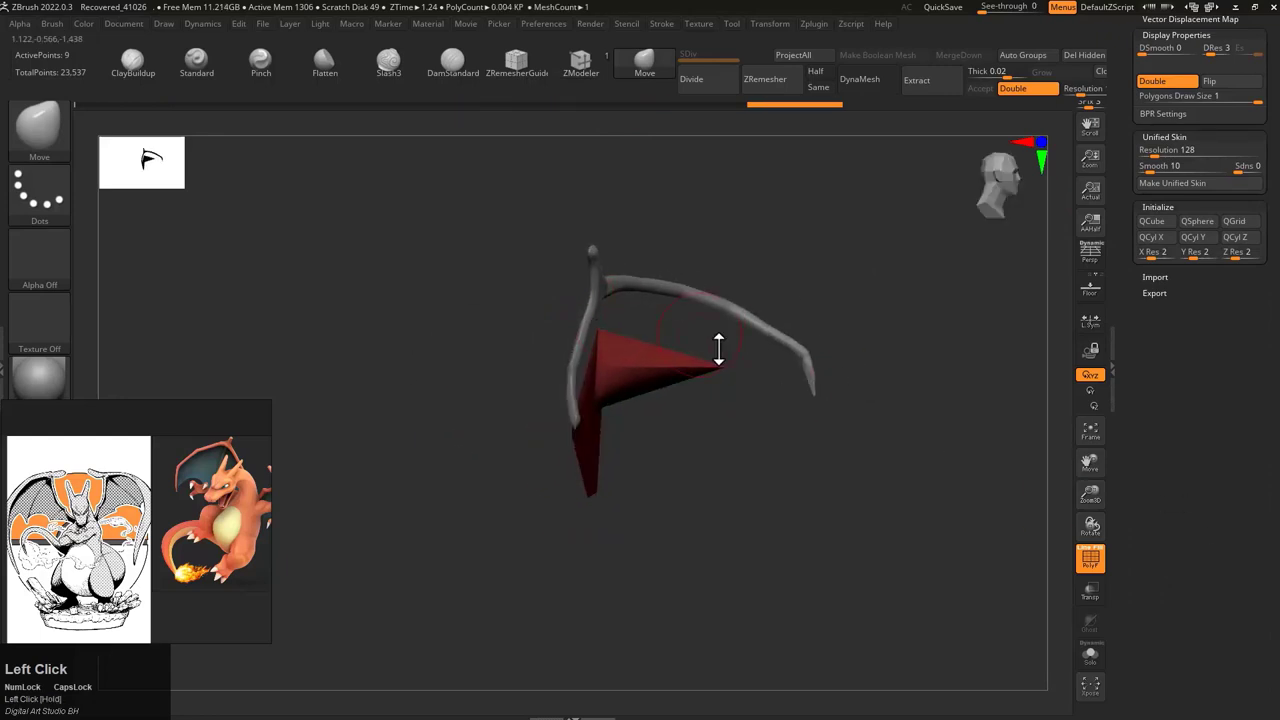
{"action": "left_click_drag", "start_coordinate": [879, 431], "coordinate": [757, 256]}
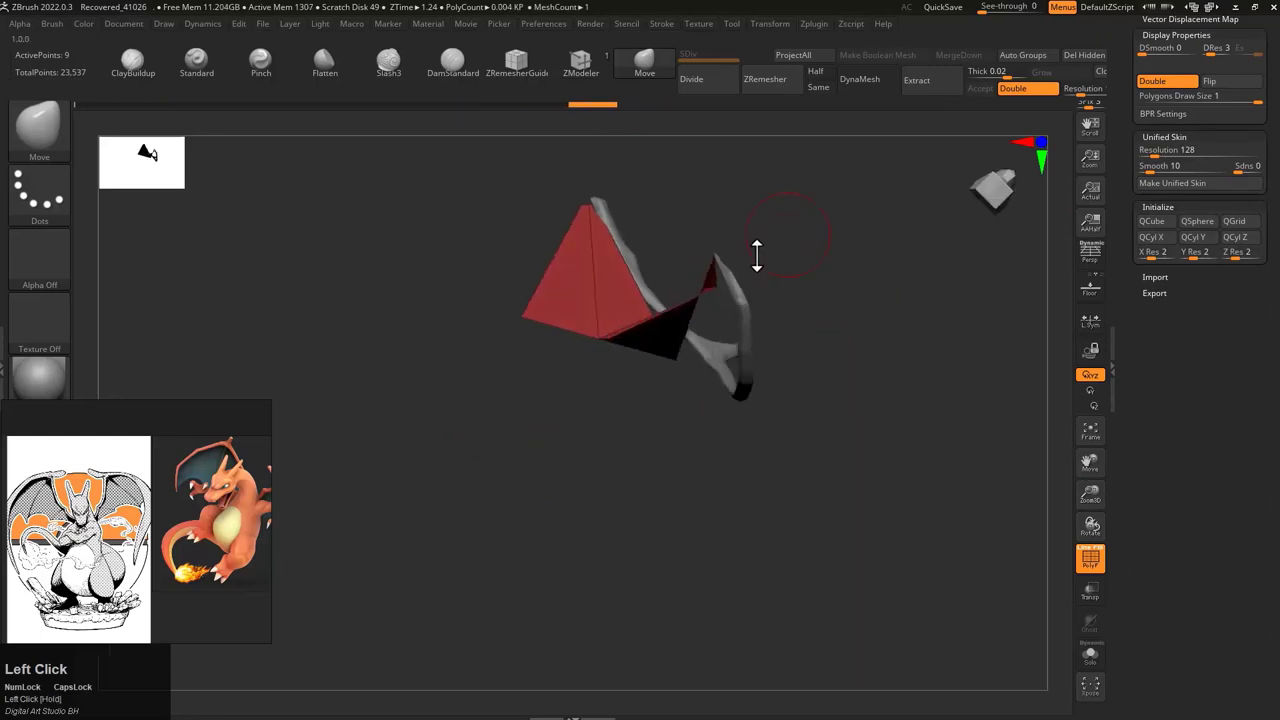
{"action": "left_click_drag", "start_coordinate": [683, 242], "coordinate": [512, 530]}
Step: Insert edge loops across the membrane with ZModeler and move its points by brush radius to follow the wing bone
{"action": "key", "text": "b"}
{"action": "key", "text": "z"}
{"action": "key", "text": "m"}
{"action": "key", "text": "space"}
{"action": "left_click", "coordinate": [592, 455]}
{"action": "left_click_drag", "start_coordinate": [410, 452], "coordinate": [360, 360]}
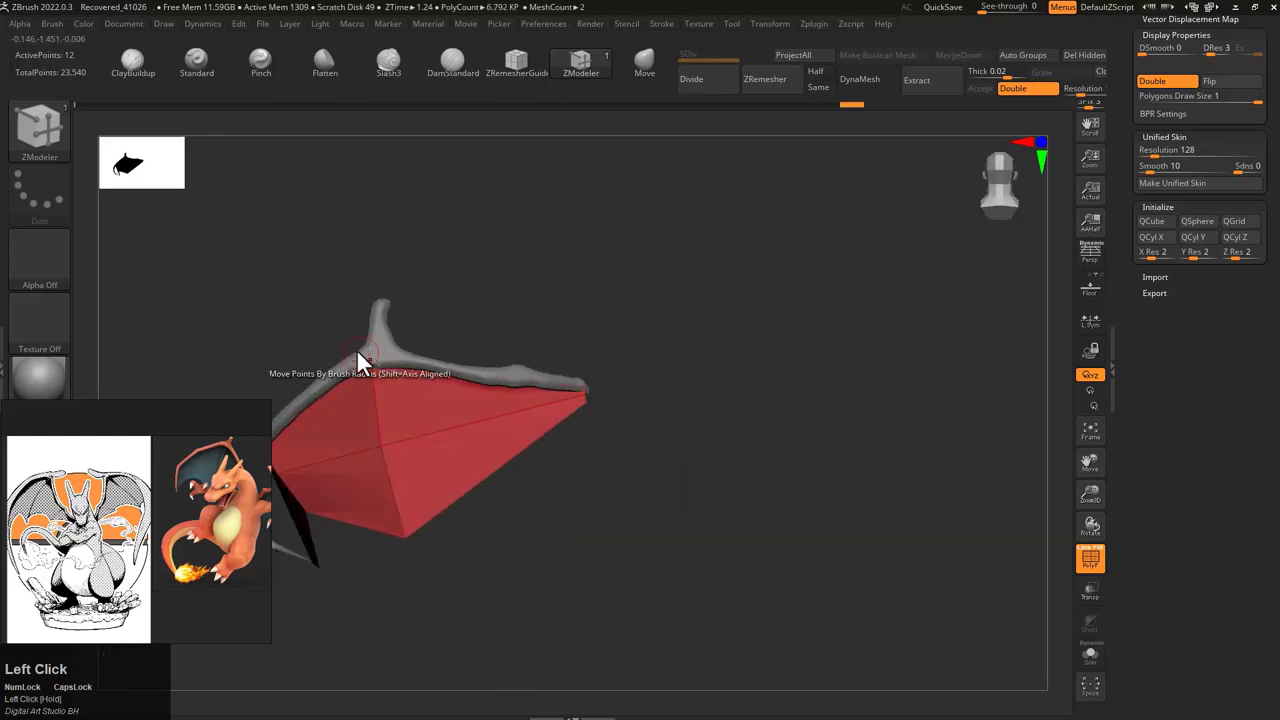
{"action": "left_click_drag", "start_coordinate": [555, 465], "coordinate": [515, 386]}
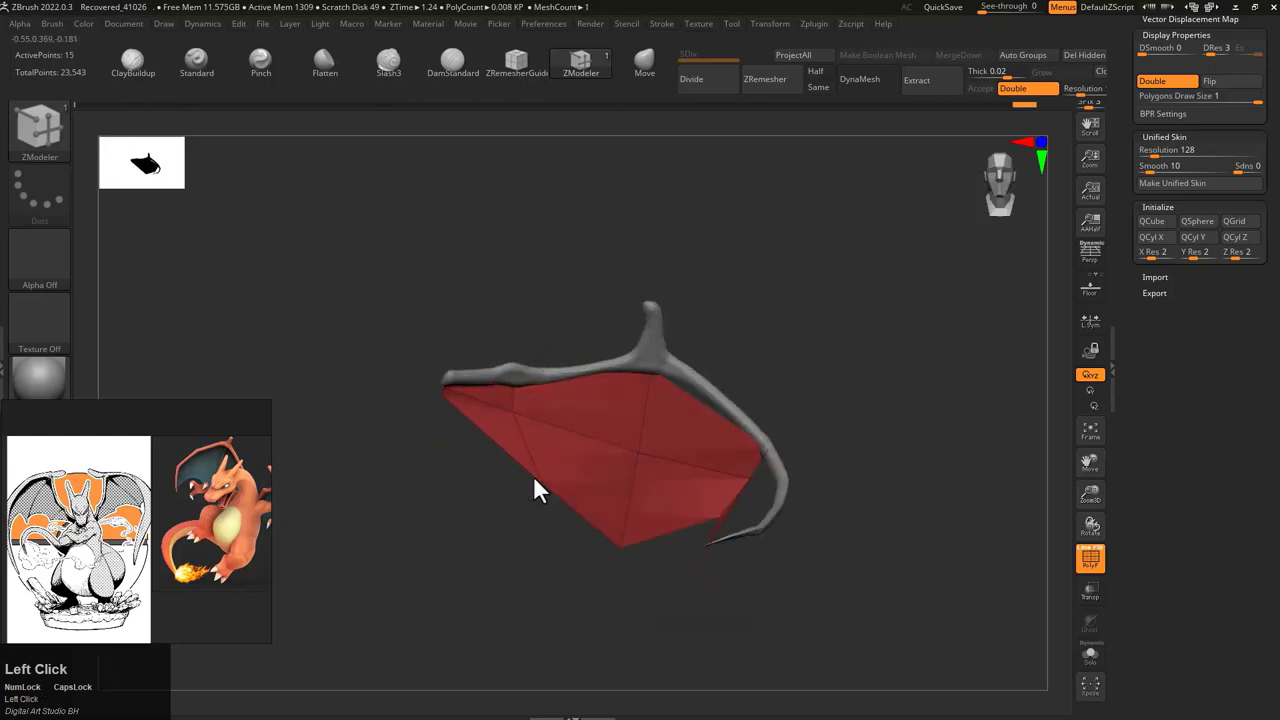
{"action": "left_click_drag", "start_coordinate": [518, 456], "coordinate": [518, 327]}
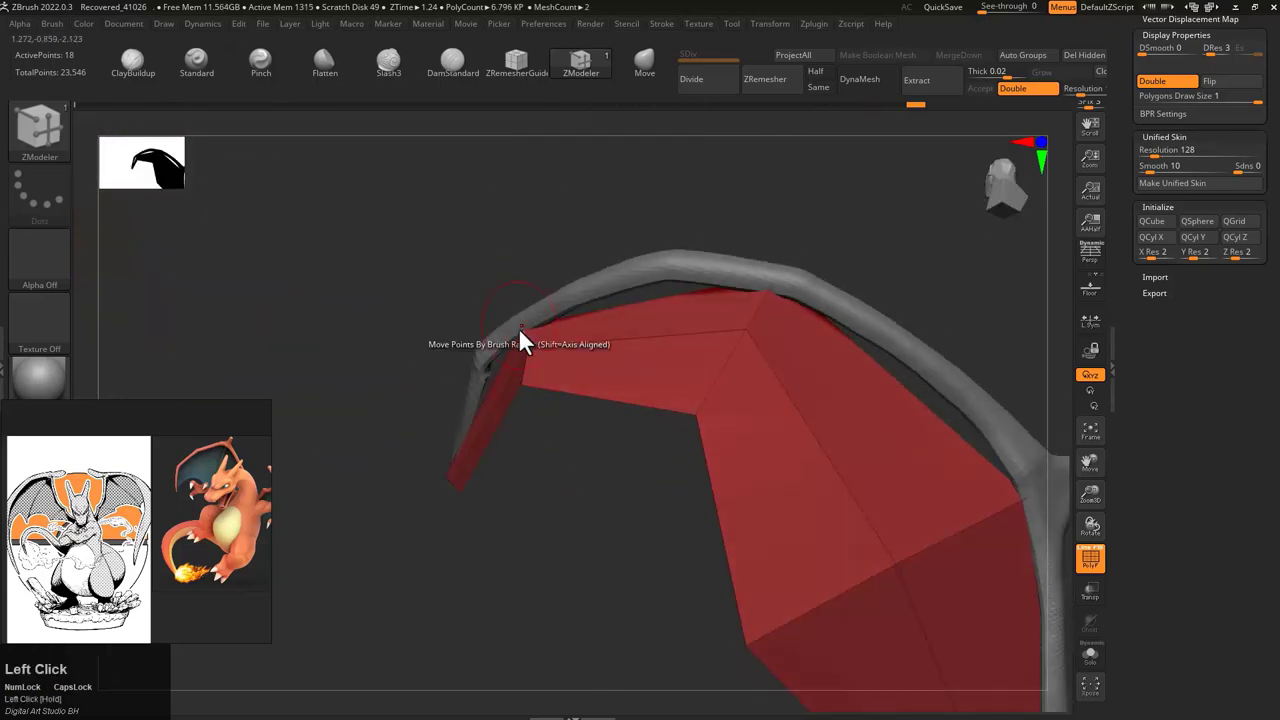
Step: Undo the last point moves on the membrane near the wing bone's tip
{"action": "mouse_move", "coordinate": [522, 431]}
{"action": "left_mouse_down"}
{"action": "mouse_move", "coordinate": [434, 429]}
{"action": "mouse_move", "coordinate": [469, 357]}
{"action": "left_mouse_up"}
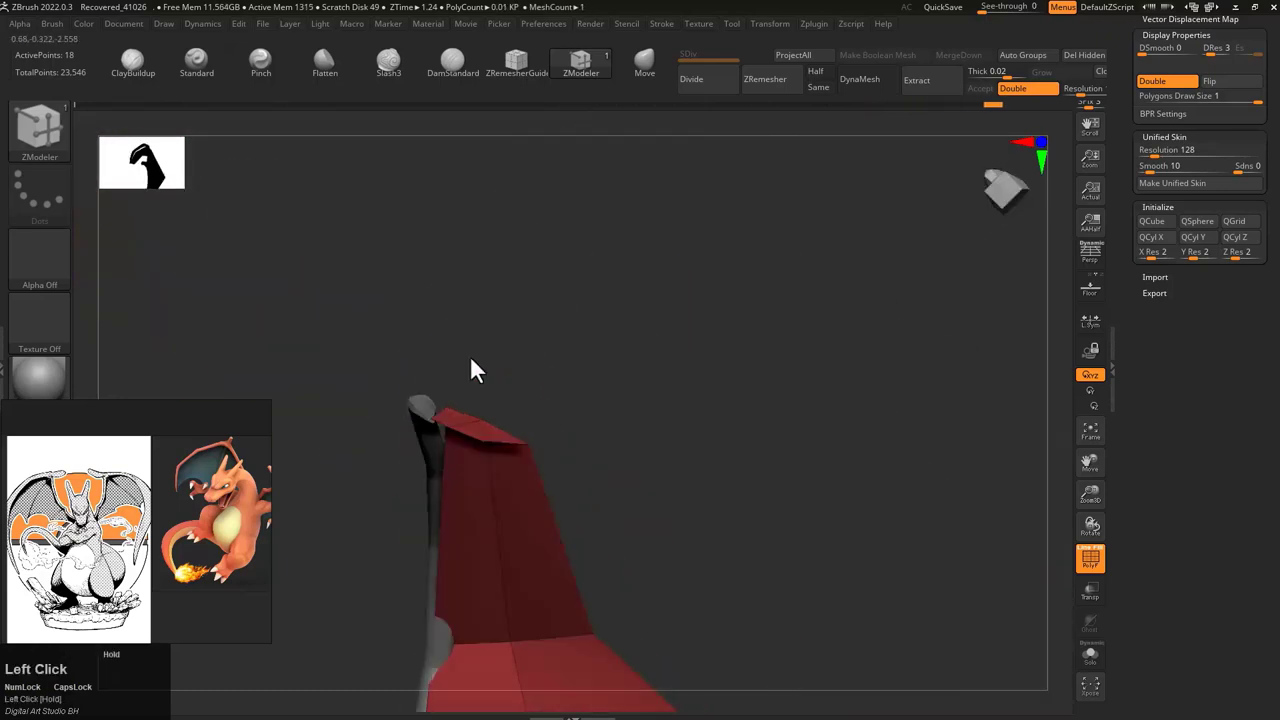
{"action": "key", "text": "ctrl+z"}
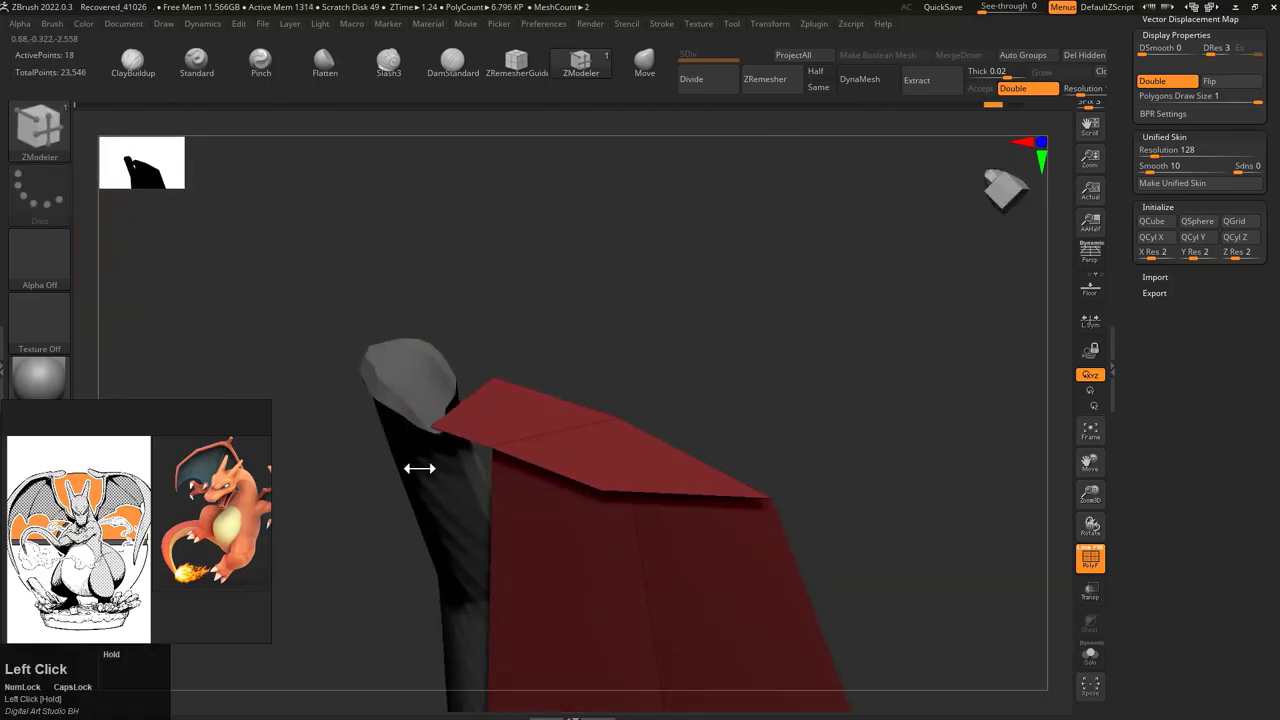
{"action": "key", "text": "ctrl+z"}
{"action": "key", "text": "ctrl+z"}
{"action": "key", "text": "ctrl+z"}
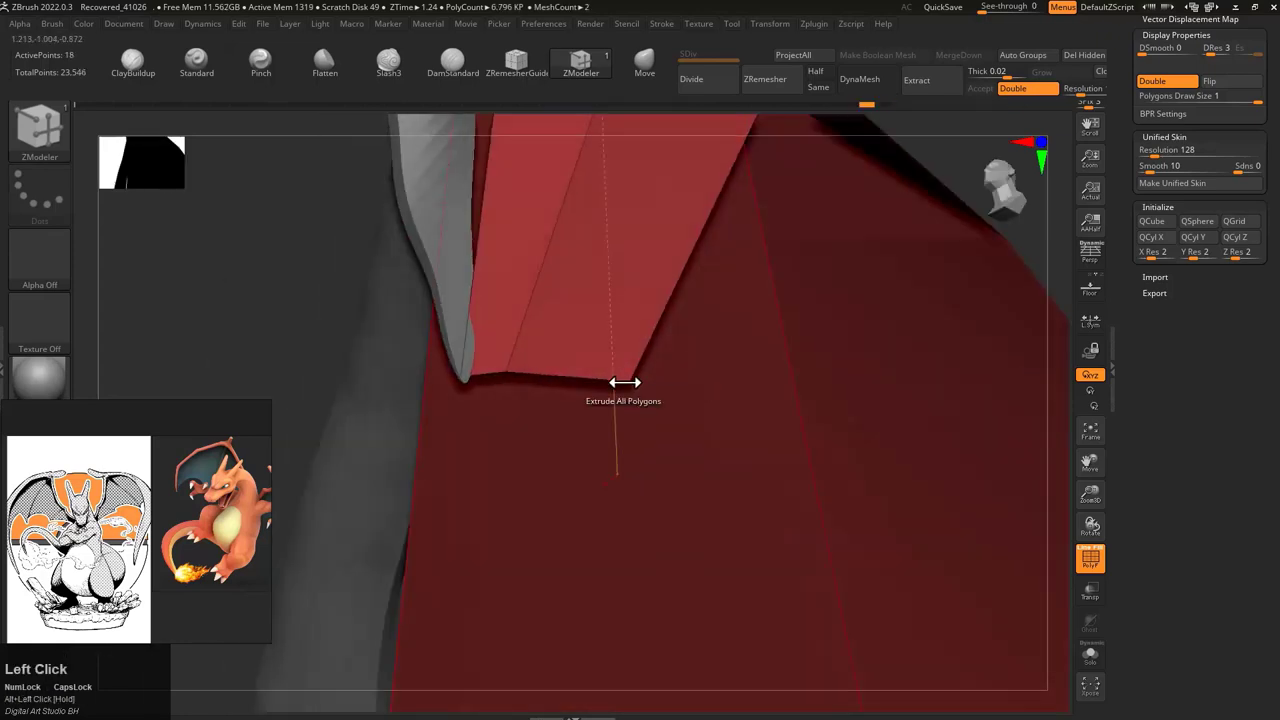
Step: Move the membrane's points near the wing bone's tip and insert edge loops across the membrane with ZModeler
{"action": "left_click_drag", "start_coordinate": [559, 319], "coordinate": [575, 361]}
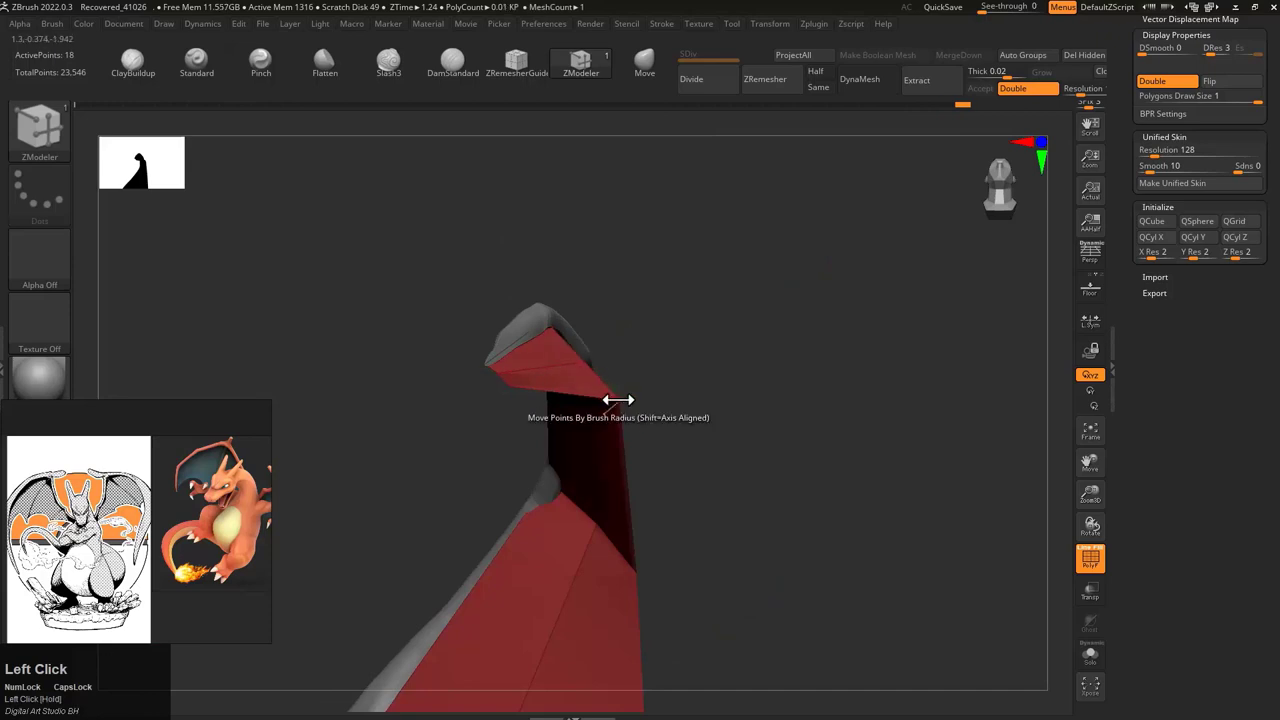
{"action": "mouse_move", "coordinate": [617, 399]}
{"action": "left_mouse_down"}
{"action": "mouse_move", "coordinate": [623, 480]}
{"action": "mouse_move", "coordinate": [526, 351]}
{"action": "mouse_move", "coordinate": [546, 417]}
{"action": "mouse_move", "coordinate": [451, 366]}
{"action": "mouse_move", "coordinate": [543, 277]}
{"action": "mouse_move", "coordinate": [654, 404]}
{"action": "mouse_move", "coordinate": [463, 278]}
{"action": "left_mouse_up"}
{"action": "left_click", "coordinate": [482, 572]}
{"action": "left_click_drag", "start_coordinate": [482, 572], "coordinate": [479, 320]}
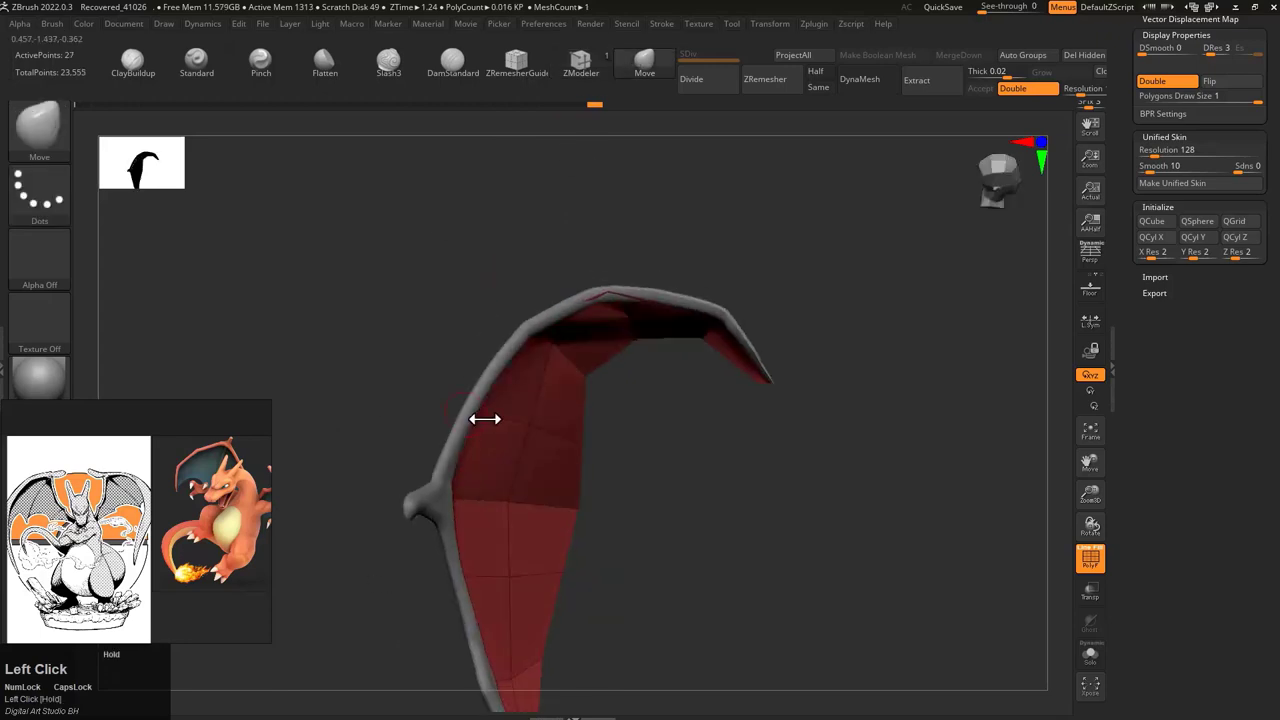
Step: Fit the membrane's attached edge to the curved bone with the Move brush and insert more edge loops across it
{"action": "left_click_drag", "start_coordinate": [540, 442], "coordinate": [741, 393]}
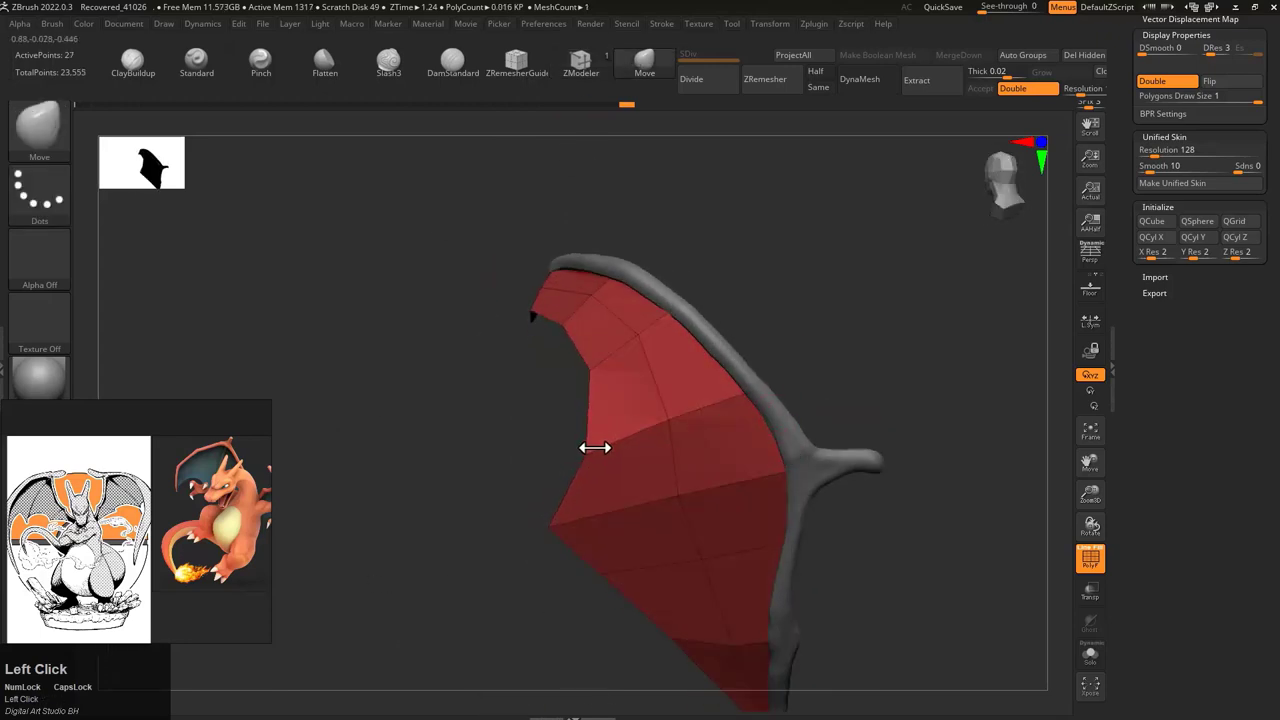
{"action": "left_click_drag", "start_coordinate": [598, 427], "coordinate": [556, 414]}
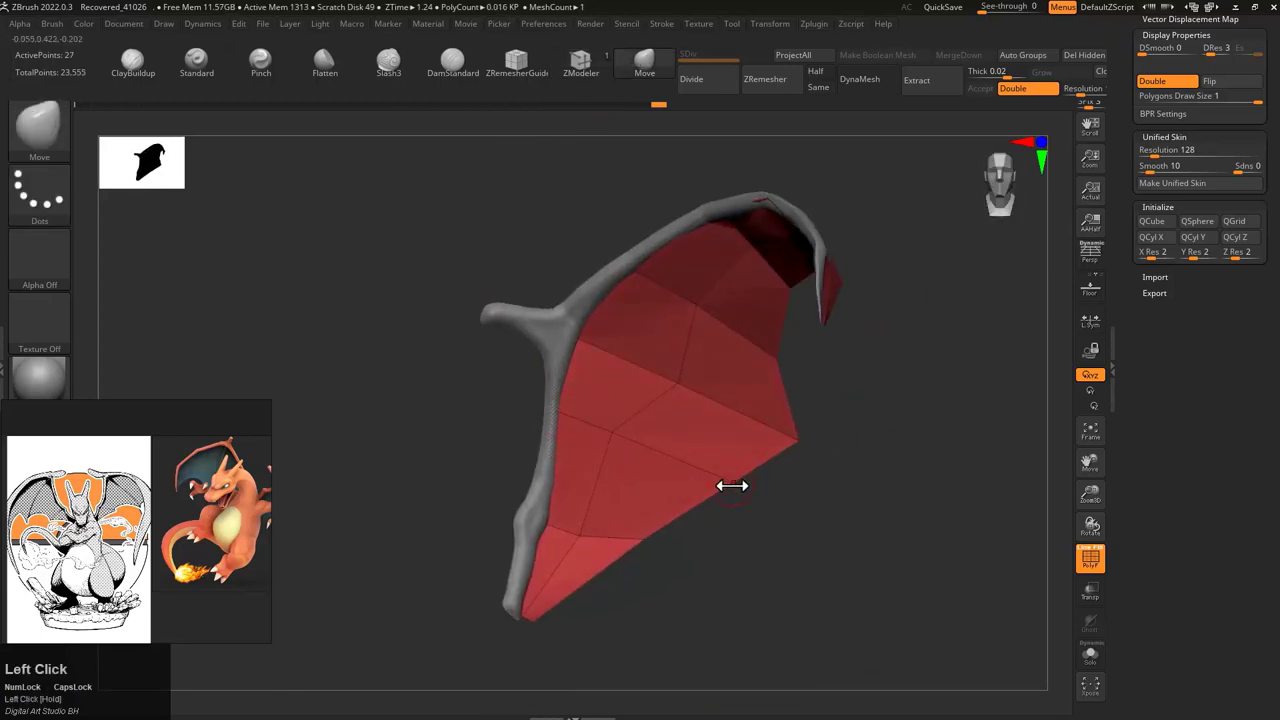
{"action": "left_click_drag", "start_coordinate": [731, 485], "coordinate": [811, 548]}
{"action": "mouse_move", "coordinate": [714, 462]}
{"action": "left_mouse_down"}
{"action": "mouse_move", "coordinate": [814, 380]}
{"action": "mouse_move", "coordinate": [612, 53]}
{"action": "left_mouse_up"}
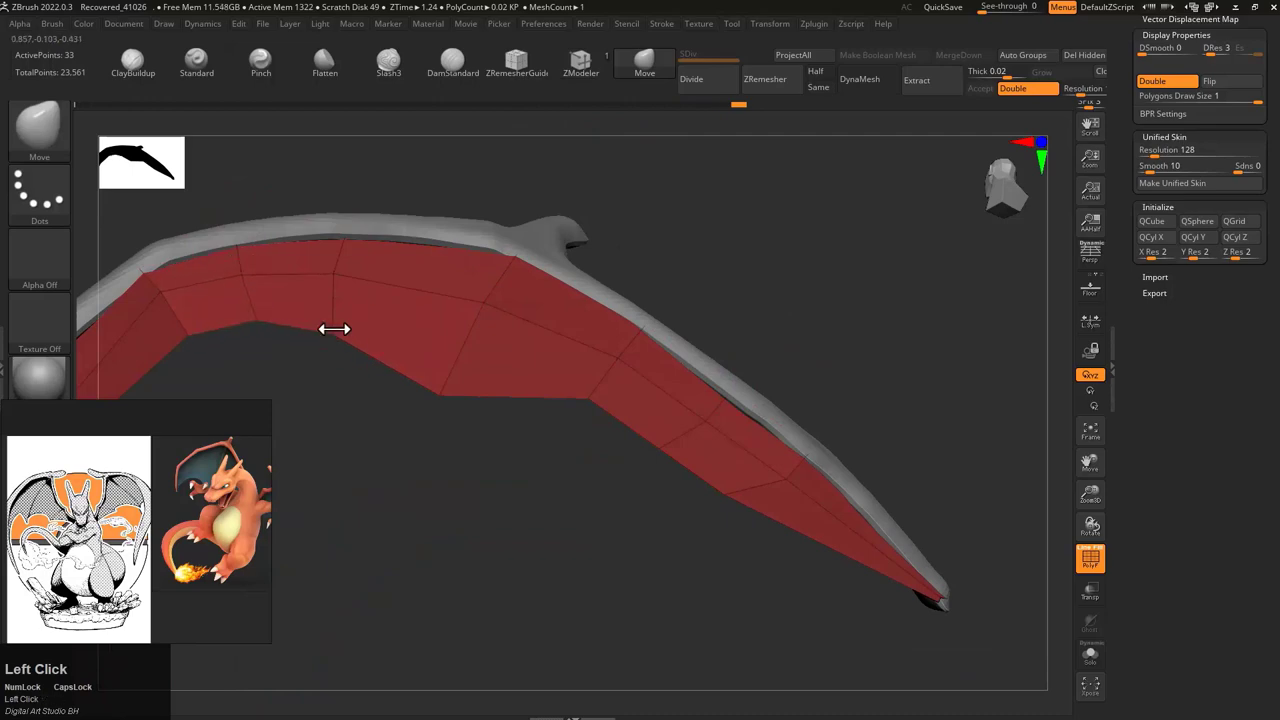
Step: Pull the membrane's free edge into pointed scallops with the Move brush
{"action": "left_click_drag", "start_coordinate": [724, 404], "coordinate": [566, 432]}
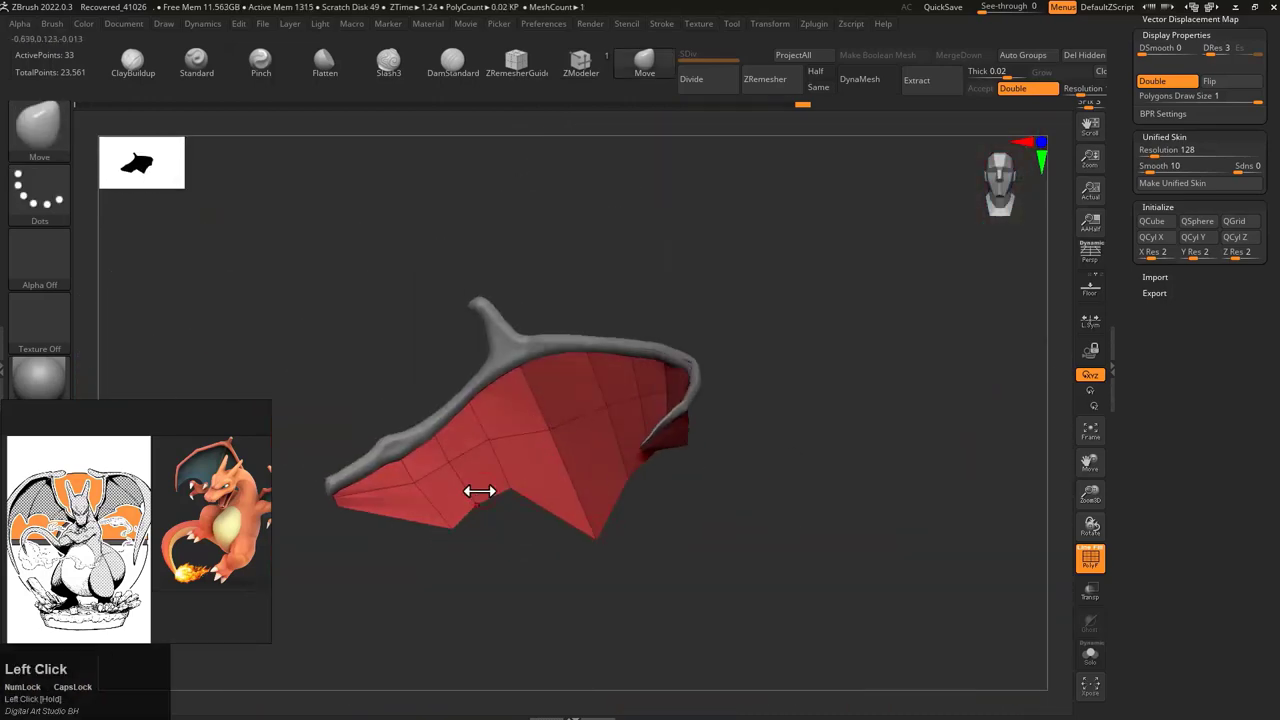
{"action": "left_click_drag", "start_coordinate": [479, 491], "coordinate": [644, 482]}
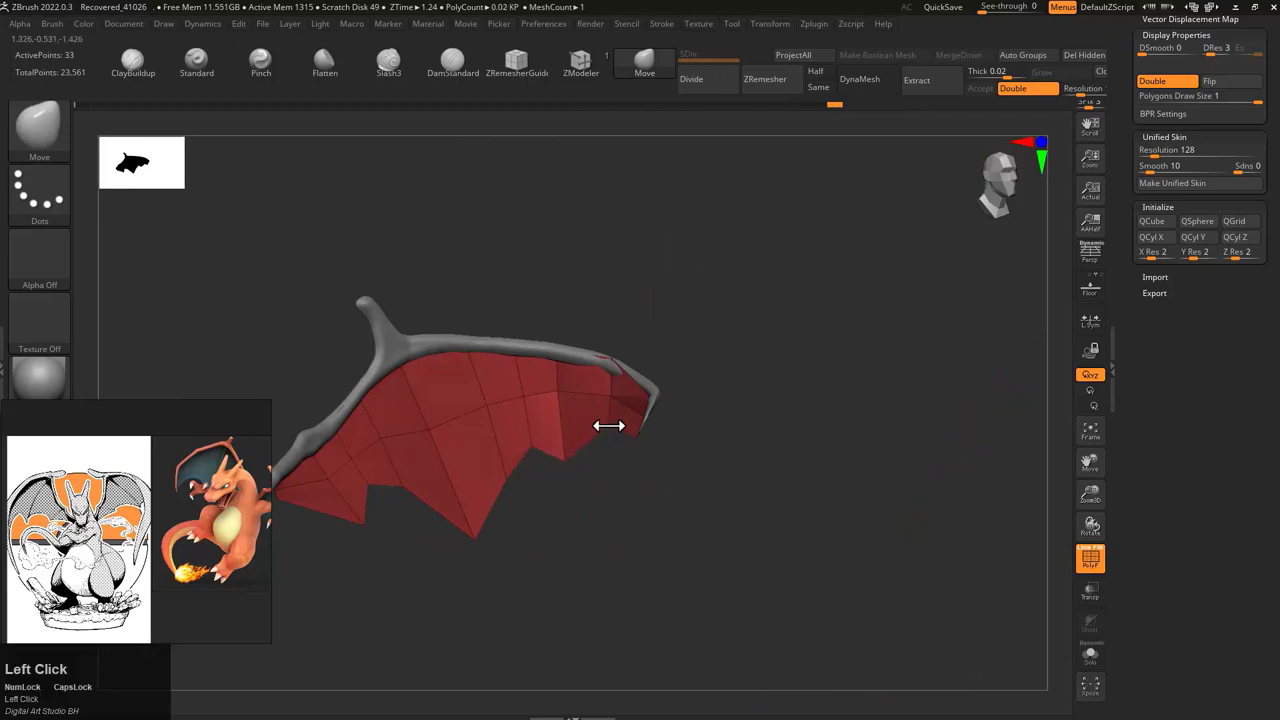
{"action": "mouse_move", "coordinate": [608, 425]}
{"action": "left_mouse_down"}
{"action": "mouse_move", "coordinate": [657, 437]}
{"action": "mouse_move", "coordinate": [814, 380]}
{"action": "mouse_move", "coordinate": [517, 194]}
{"action": "mouse_move", "coordinate": [653, 321]}
{"action": "mouse_move", "coordinate": [605, 323]}
{"action": "left_mouse_up"}
Step: Insert an edge loop in the outer part of the membrane with ZModeler and reshape that area with the Move brush
{"action": "key", "text": "b"}
{"action": "key", "text": "z"}
{"action": "key", "text": "m"}
{"action": "key", "text": "b"}
{"action": "key", "text": "m"}
{"action": "key", "text": "v"}
{"action": "left_click_drag", "start_coordinate": [592, 393], "coordinate": [586, 63]}
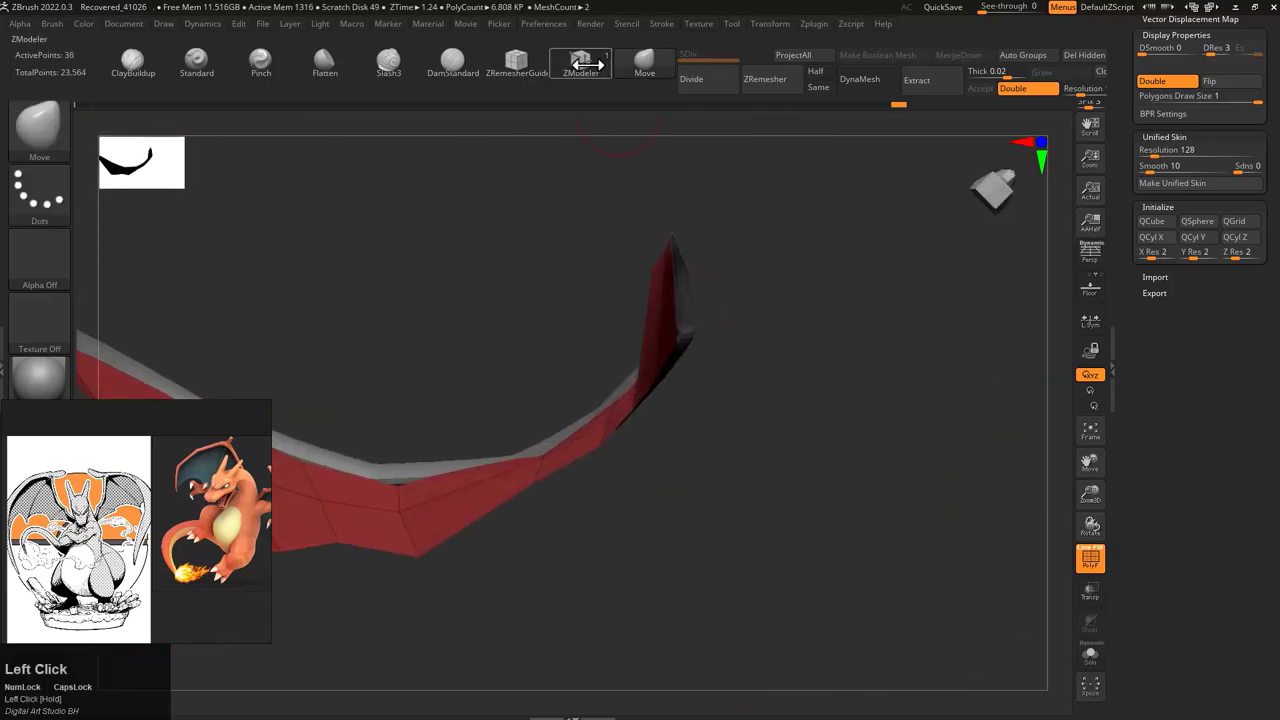
Step: Insert a further edge loop near the wing tip and pull the membrane's points onto the curled end of the bone
{"action": "left_click_drag", "start_coordinate": [704, 312], "coordinate": [682, 309]}
{"action": "key", "text": "b"}
{"action": "key", "text": "m"}
{"action": "key", "text": "v"}
{"action": "left_click_drag", "start_coordinate": [657, 351], "coordinate": [841, 283]}
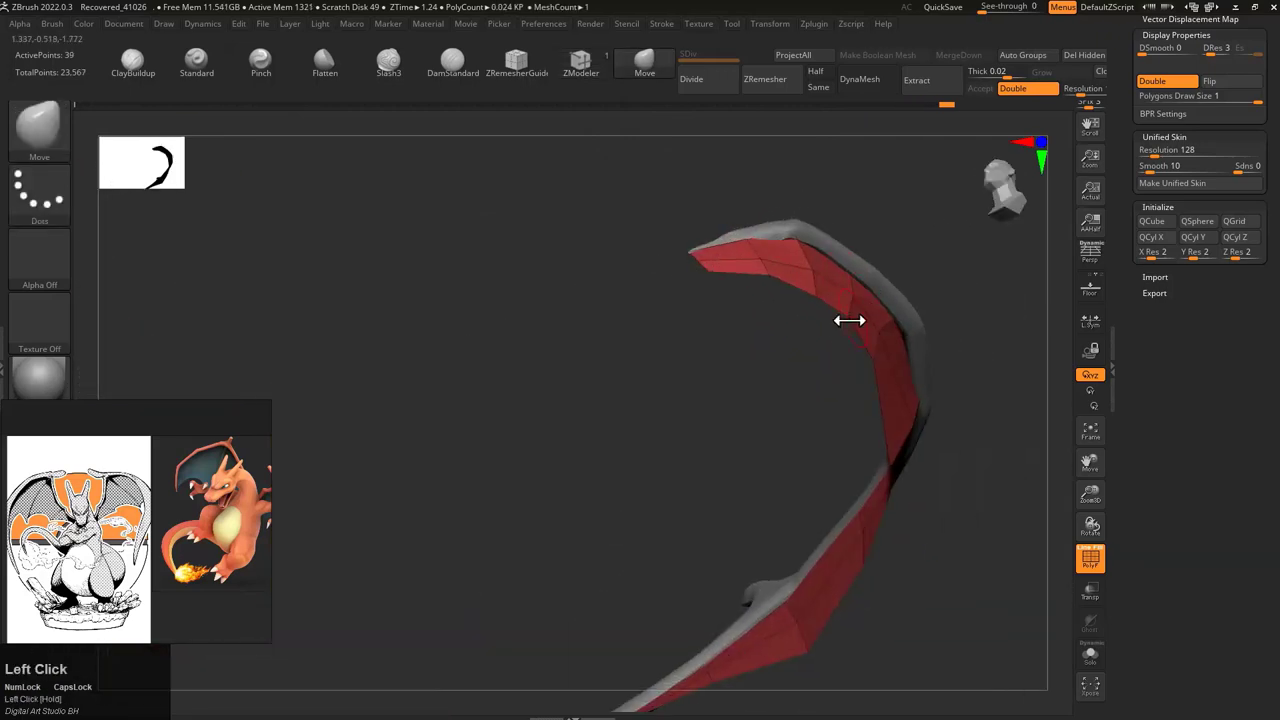
{"action": "left_click_drag", "start_coordinate": [902, 343], "coordinate": [677, 367]}
{"action": "mouse_move", "coordinate": [572, 267]}
{"action": "left_mouse_down"}
{"action": "mouse_move", "coordinate": [734, 414]}
{"action": "mouse_move", "coordinate": [794, 374]}
{"action": "mouse_move", "coordinate": [644, 254]}
{"action": "left_mouse_up"}
Step: Insert additional edge loops across the inner membrane with ZModeler and align its attached edge to the bone with the Move brush
{"action": "key", "text": "b"}
{"action": "key", "text": "z"}
{"action": "key", "text": "m"}
{"action": "left_click", "coordinate": [640, 64]}
{"action": "key", "text": "s"}
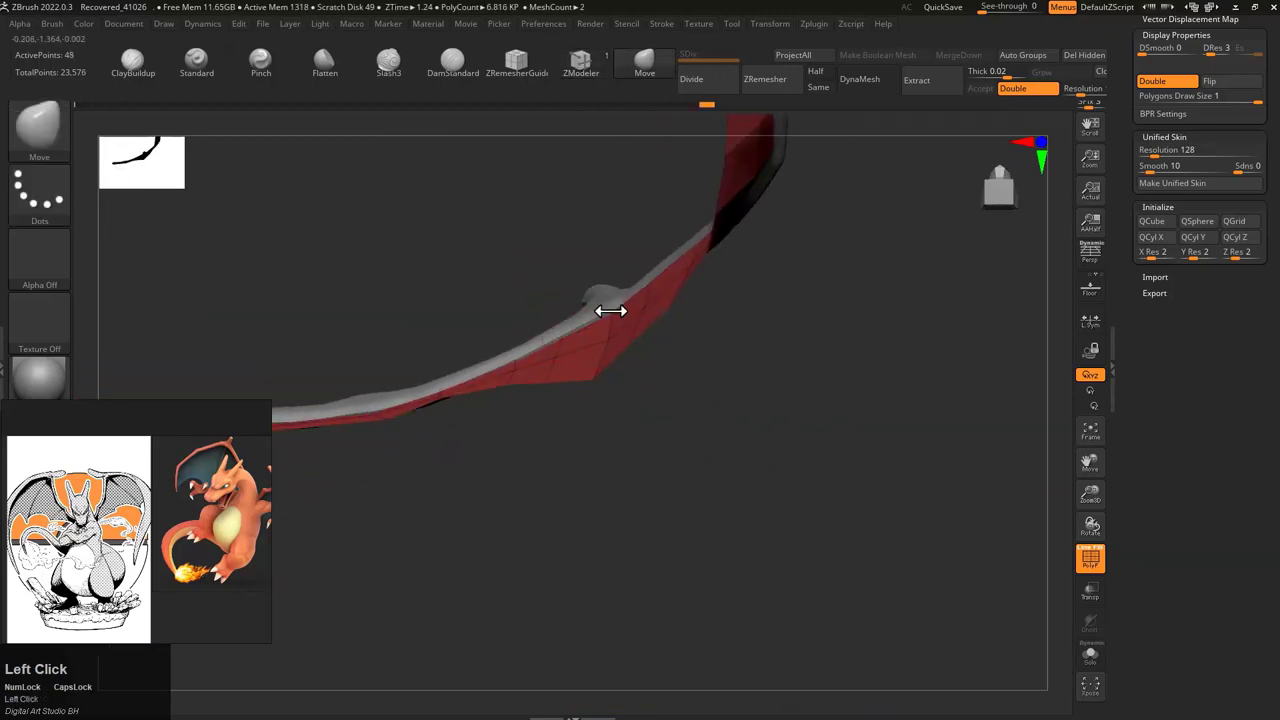
{"action": "left_click_drag", "start_coordinate": [558, 386], "coordinate": [623, 284]}
{"action": "mouse_move", "coordinate": [648, 359]}
{"action": "left_mouse_down"}
{"action": "mouse_move", "coordinate": [791, 349]}
{"action": "mouse_move", "coordinate": [734, 380]}
{"action": "mouse_move", "coordinate": [820, 343]}
{"action": "mouse_move", "coordinate": [734, 338]}
{"action": "mouse_move", "coordinate": [737, 383]}
{"action": "mouse_move", "coordinate": [571, 434]}
{"action": "mouse_move", "coordinate": [557, 329]}
{"action": "mouse_move", "coordinate": [668, 334]}
{"action": "left_mouse_up"}
Step: Bevel the three edge loops that run to the membrane's points into narrow strips with ZModeler
{"action": "key", "text": "b"}
{"action": "key", "text": "z"}
{"action": "key", "text": "m"}
{"action": "key", "text": "space"}
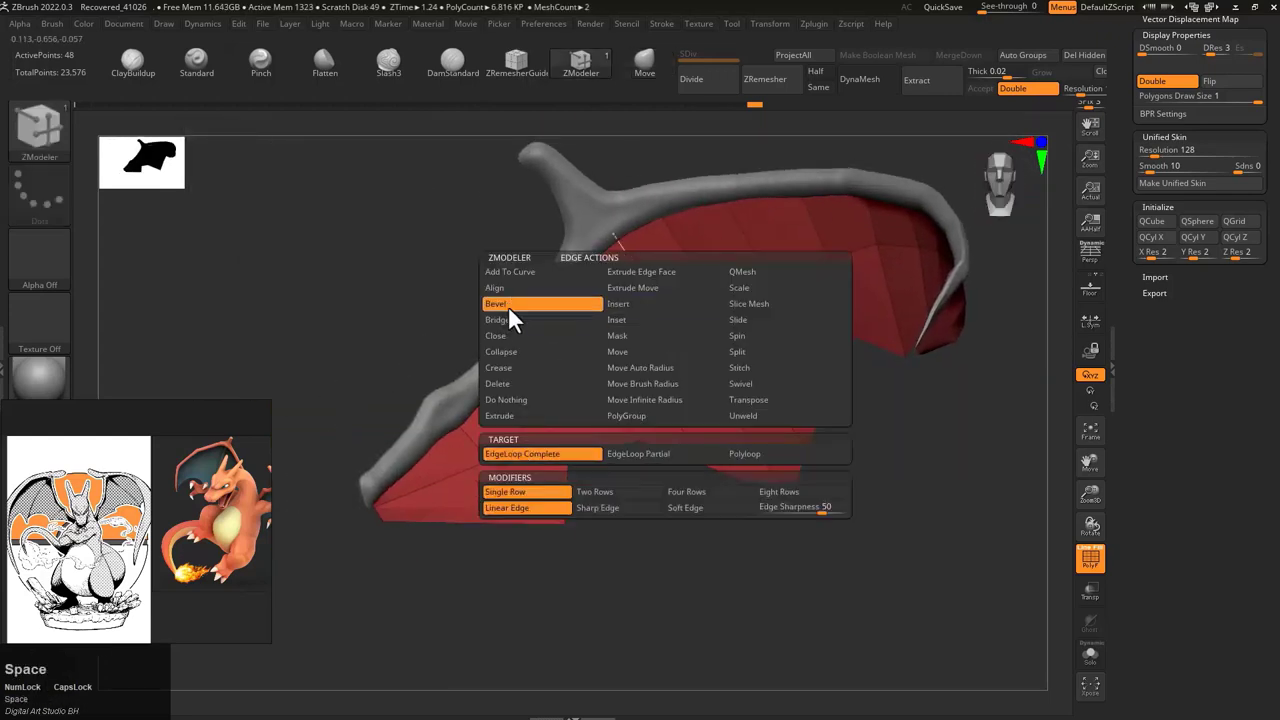
{"action": "left_click", "coordinate": [508, 306]}
{"action": "left_click", "coordinate": [672, 312]}
{"action": "left_click", "coordinate": [482, 438]}
{"action": "left_click_drag", "start_coordinate": [482, 438], "coordinate": [820, 258]}
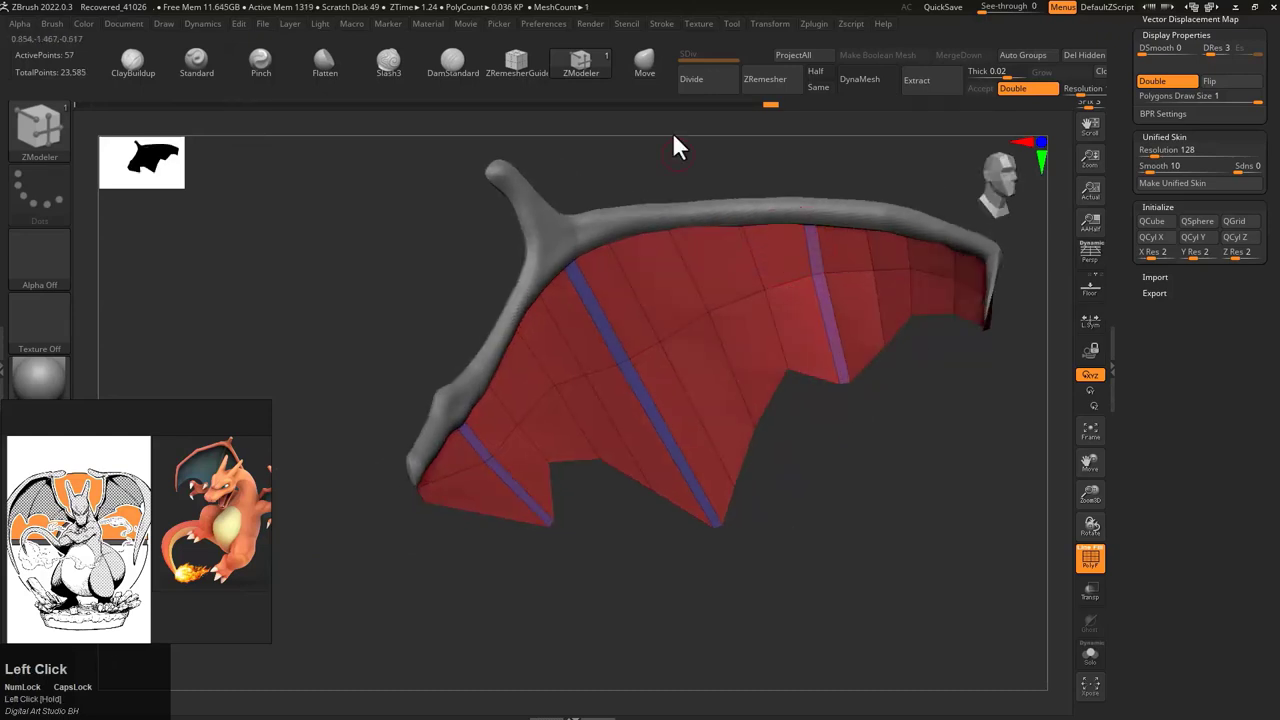
Step: Extrude all membrane polygons to give it thickness and refit its edge along the wing bone with the Move brush
{"action": "key", "text": "space"}
{"action": "left_click", "coordinate": [780, 258]}
{"action": "left_click", "coordinate": [831, 271]}
{"action": "mouse_move", "coordinate": [825, 339]}
{"action": "left_mouse_down"}
{"action": "mouse_move", "coordinate": [760, 534]}
{"action": "mouse_move", "coordinate": [514, 249]}
{"action": "mouse_move", "coordinate": [735, 317]}
{"action": "mouse_move", "coordinate": [697, 291]}
{"action": "mouse_move", "coordinate": [720, 306]}
{"action": "mouse_move", "coordinate": [754, 454]}
{"action": "mouse_move", "coordinate": [786, 303]}
{"action": "mouse_move", "coordinate": [740, 523]}
{"action": "left_mouse_up"}
{"action": "key", "text": "b"}
{"action": "key", "text": "m"}
{"action": "key", "text": "v"}
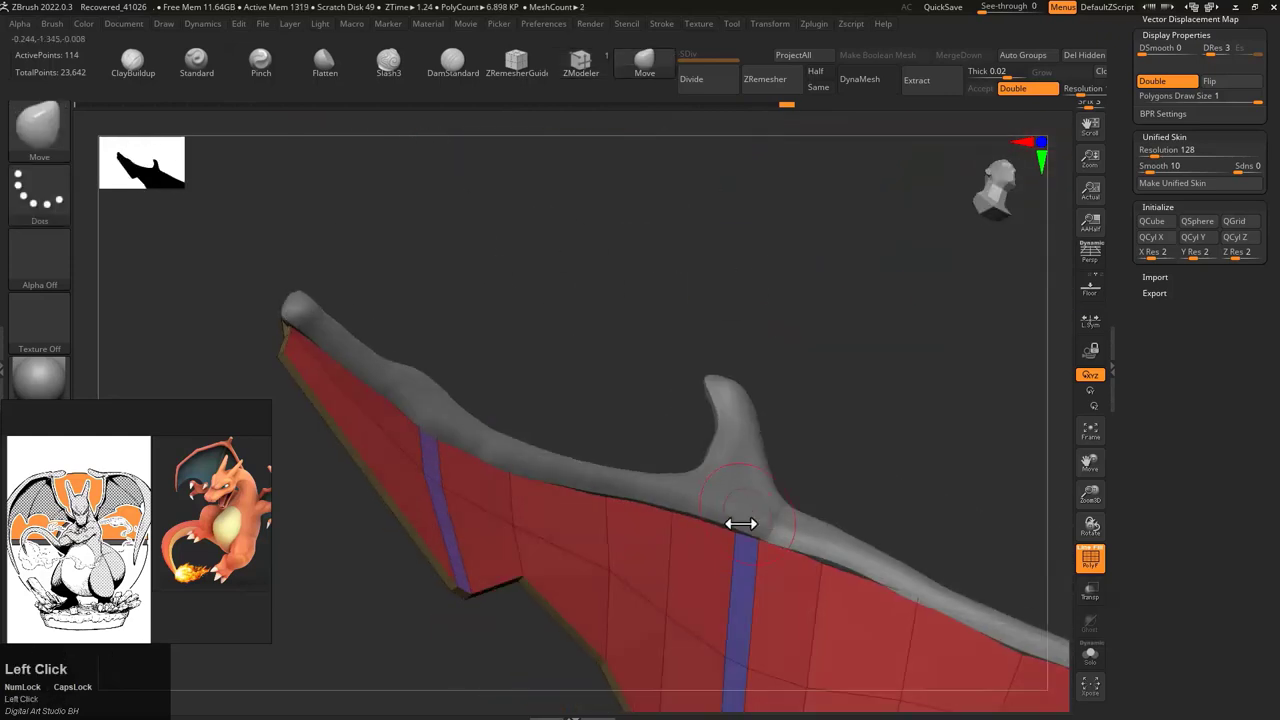
{"action": "mouse_move", "coordinate": [863, 443]}
{"action": "left_mouse_down"}
{"action": "mouse_move", "coordinate": [680, 420]}
{"action": "mouse_move", "coordinate": [686, 437]}
{"action": "mouse_move", "coordinate": [566, 398]}
{"action": "mouse_move", "coordinate": [920, 457]}
{"action": "mouse_move", "coordinate": [880, 371]}
{"action": "mouse_move", "coordinate": [808, 323]}
{"action": "mouse_move", "coordinate": [914, 457]}
{"action": "mouse_move", "coordinate": [846, 417]}
{"action": "mouse_move", "coordinate": [877, 455]}
{"action": "mouse_move", "coordinate": [780, 380]}
{"action": "mouse_move", "coordinate": [711, 420]}
{"action": "left_mouse_up"}
Step: Extrude the narrow strips across the membrane into raised ribs with ZModeler and subdivide the mesh twice
{"action": "key", "text": "space"}
{"action": "left_click", "coordinate": [977, 385]}
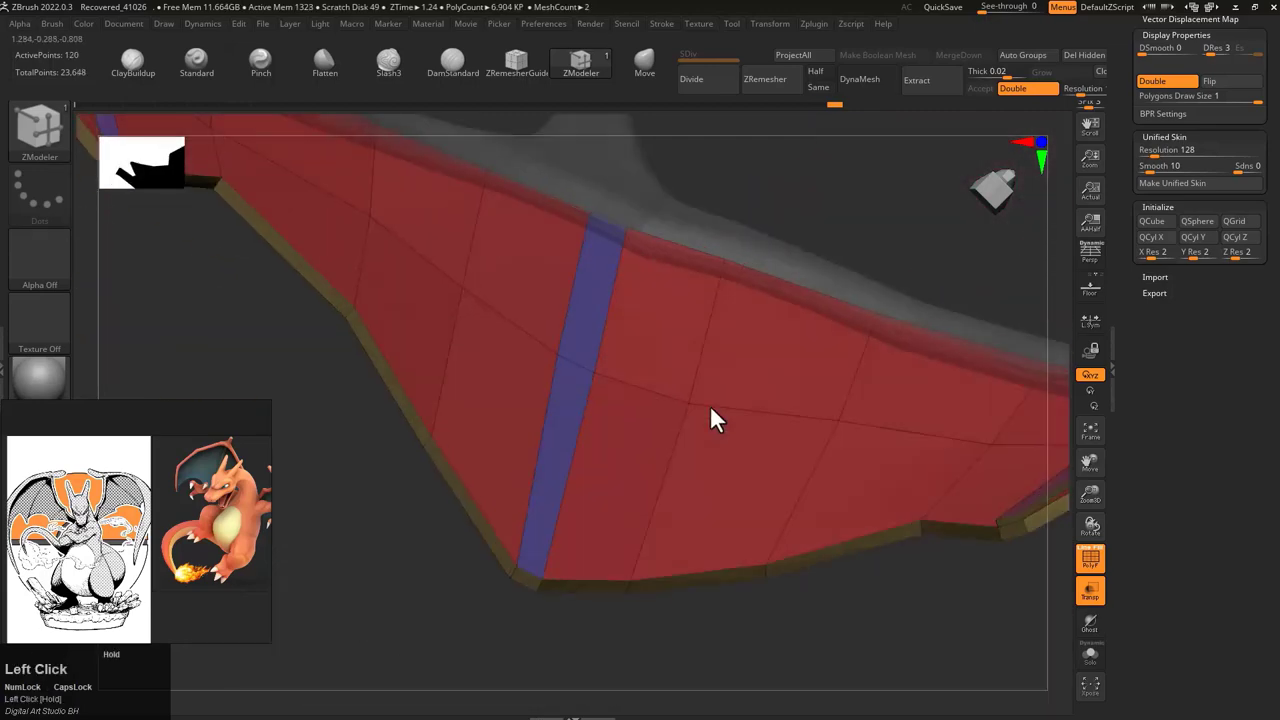
{"action": "left_click", "coordinate": [572, 384], "text": "alt"}
{"action": "left_click_drag", "start_coordinate": [572, 384], "coordinate": [408, 370]}
{"action": "key", "text": "ctrl+d"}
{"action": "key", "text": "ctrl+d"}
Step: Turn off the polyframe and transparency displays and fit the smoothed membrane closely to the wing bone with the Move brush
{"action": "key", "text": "f"}
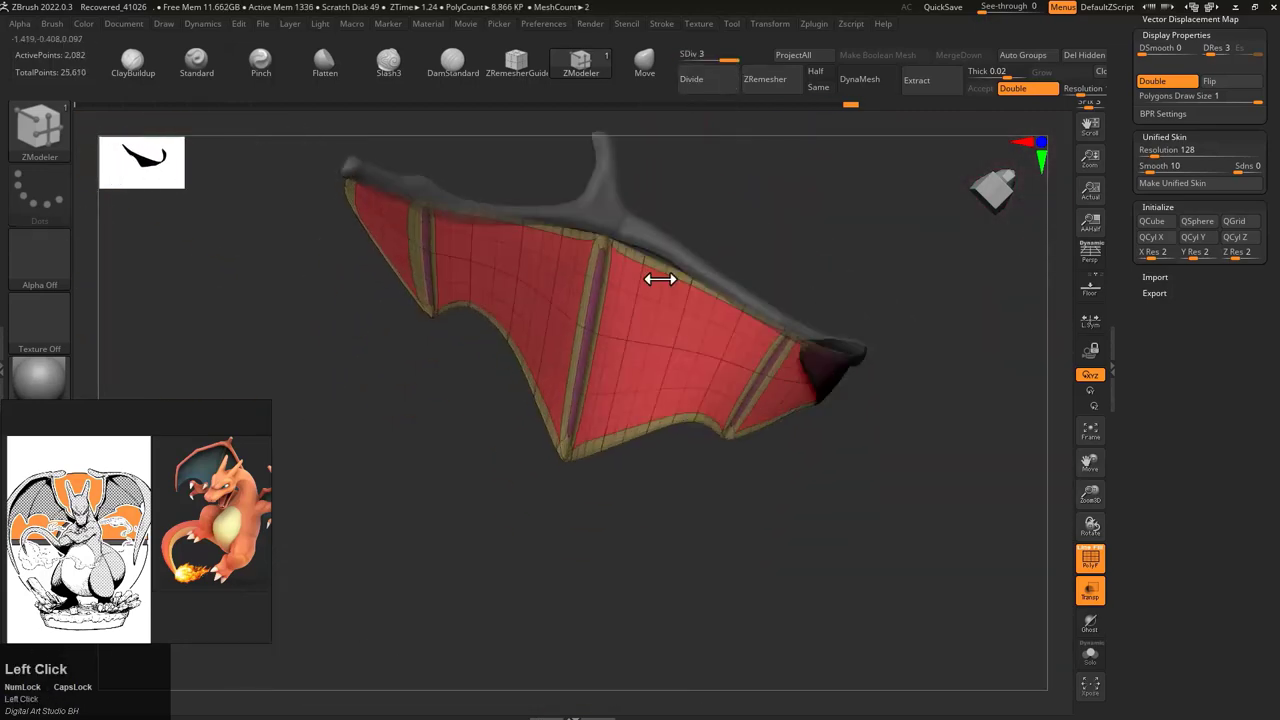
{"action": "key", "text": "shift+f"}
{"action": "mouse_move", "coordinate": [580, 277]}
{"action": "left_mouse_down"}
{"action": "mouse_move", "coordinate": [748, 320]}
{"action": "mouse_move", "coordinate": [790, 300]}
{"action": "left_mouse_up"}
{"action": "left_click", "coordinate": [1090, 590]}
{"action": "left_click", "coordinate": [645, 63]}
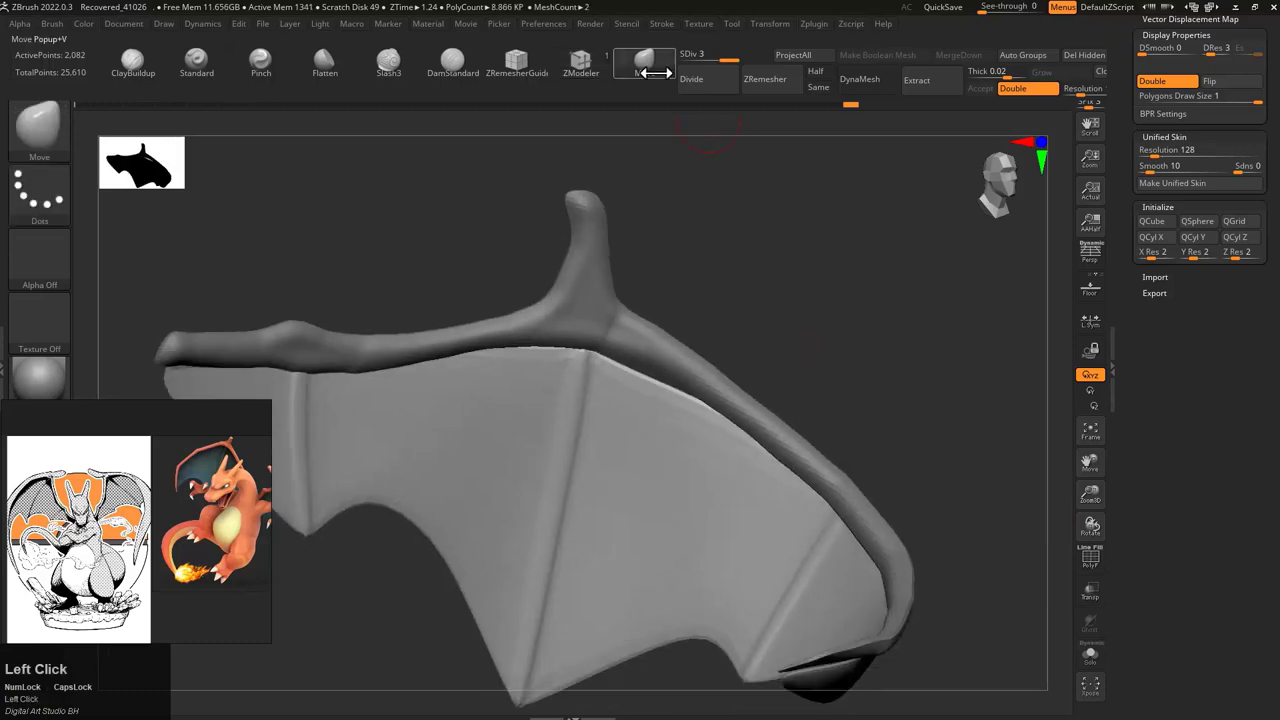
{"action": "left_click_drag", "start_coordinate": [665, 346], "coordinate": [854, 297]}
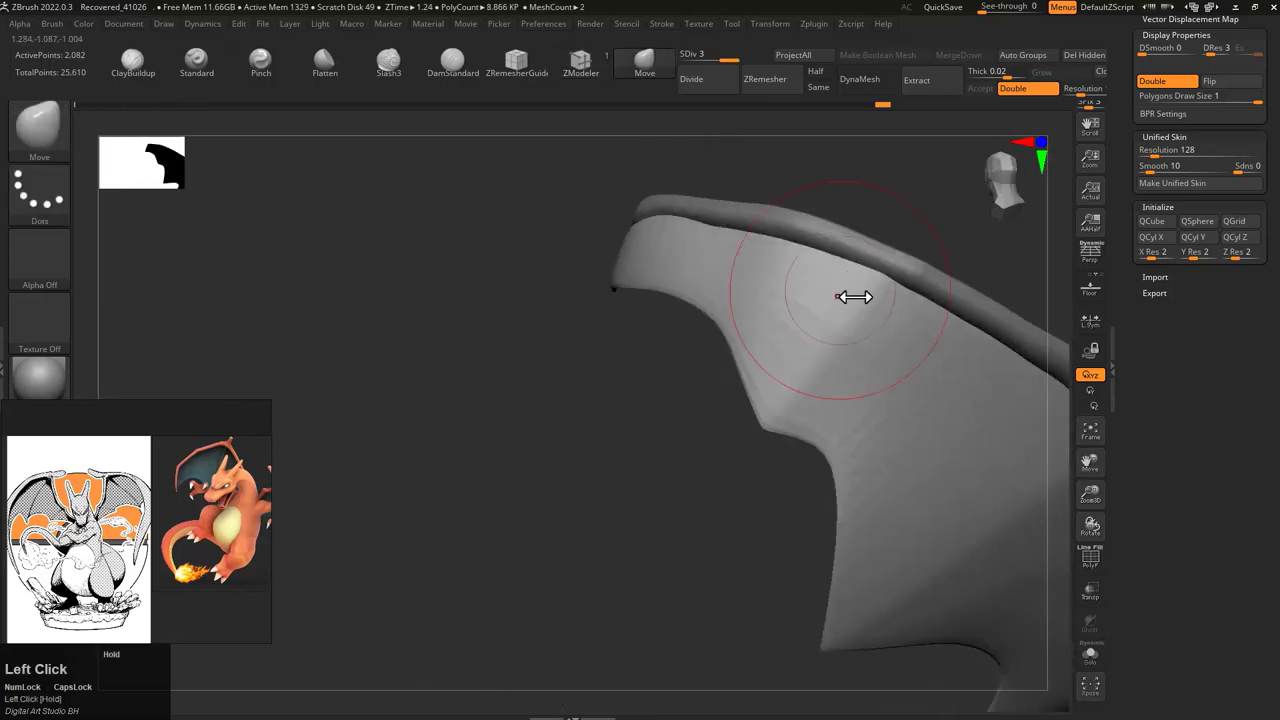
{"action": "left_click_drag", "start_coordinate": [836, 362], "coordinate": [613, 270]}
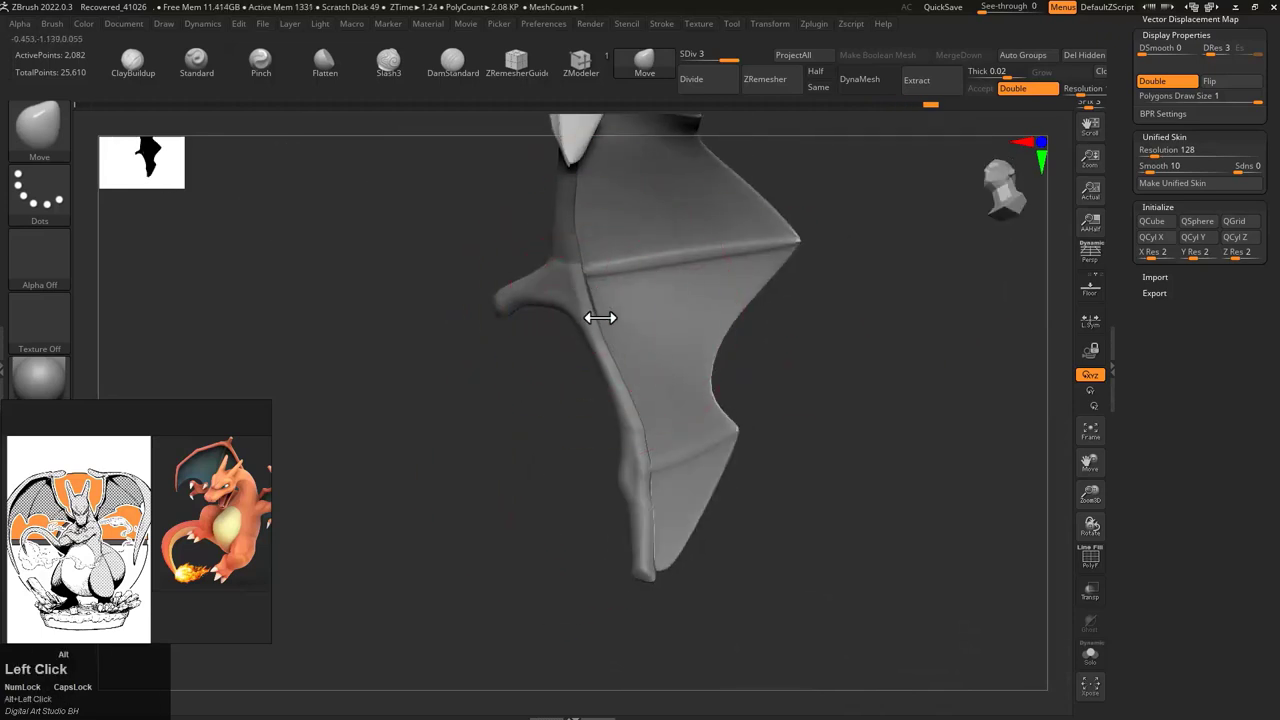
{"action": "left_click_drag", "start_coordinate": [600, 318], "coordinate": [745, 405]}
Step: Switch to the Charizard character tool, append the merged wing as a subtool and select it
{"action": "left_click_drag", "start_coordinate": [1151, 286], "coordinate": [1160, 16]}
{"action": "left_click", "coordinate": [1160, 16]}
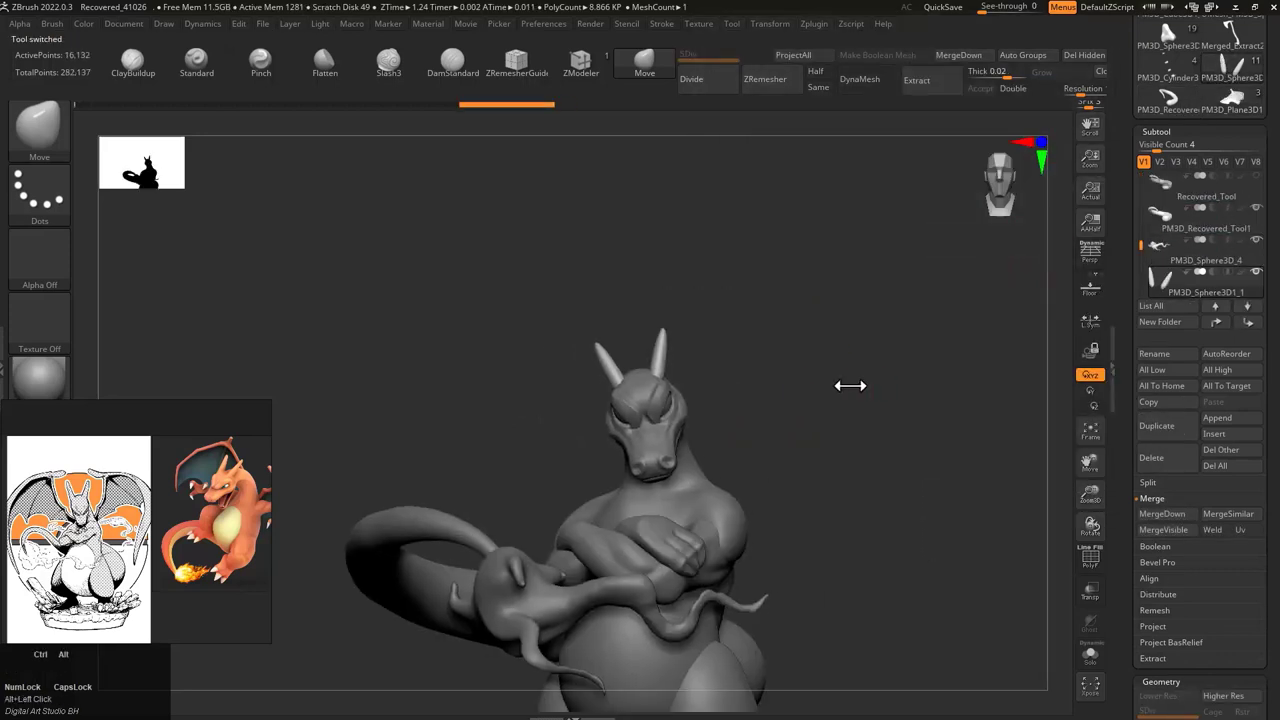
{"action": "left_click", "coordinate": [1090, 430]}
{"action": "left_click", "coordinate": [1217, 417]}
{"action": "left_click", "coordinate": [1027, 534]}
{"action": "left_click", "coordinate": [864, 410], "text": "alt"}
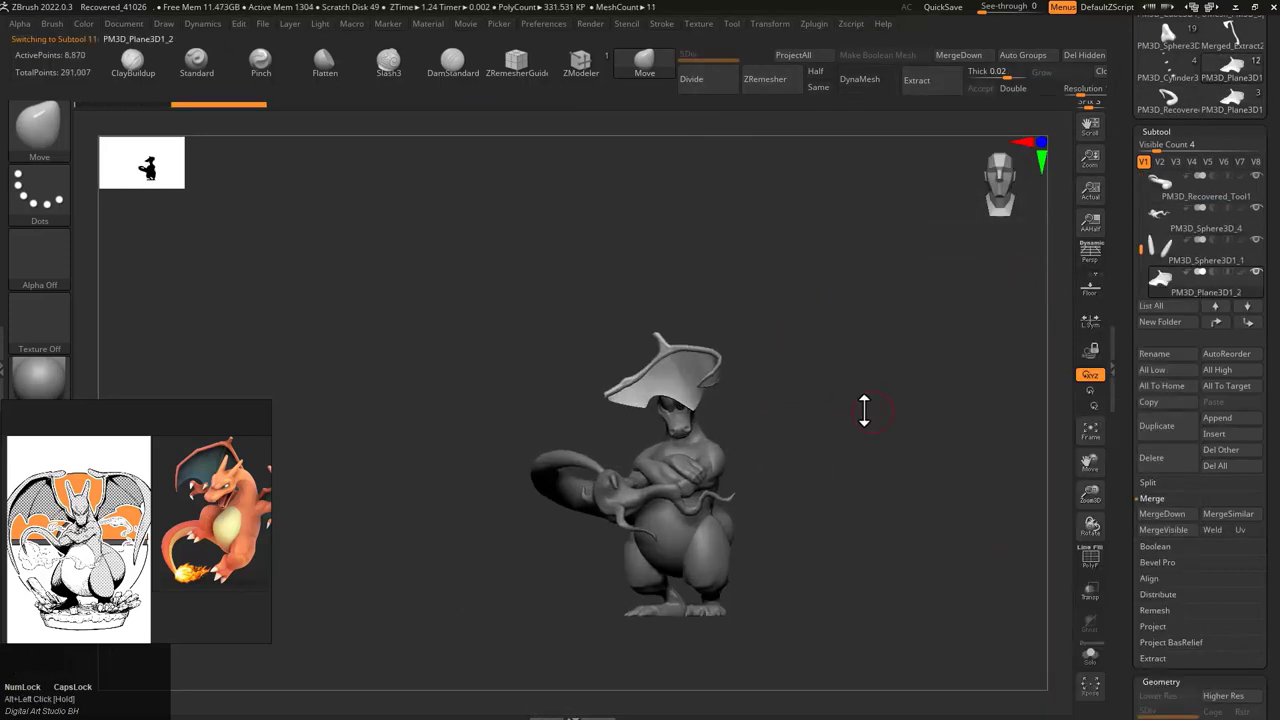
Step: Place the transform gizmo at the wing's root and position the wing on the character's back
{"action": "key", "text": "w"}
{"action": "left_click_drag", "start_coordinate": [864, 410], "coordinate": [560, 400]}
{"action": "key", "text": "ctrl+alt+s"}
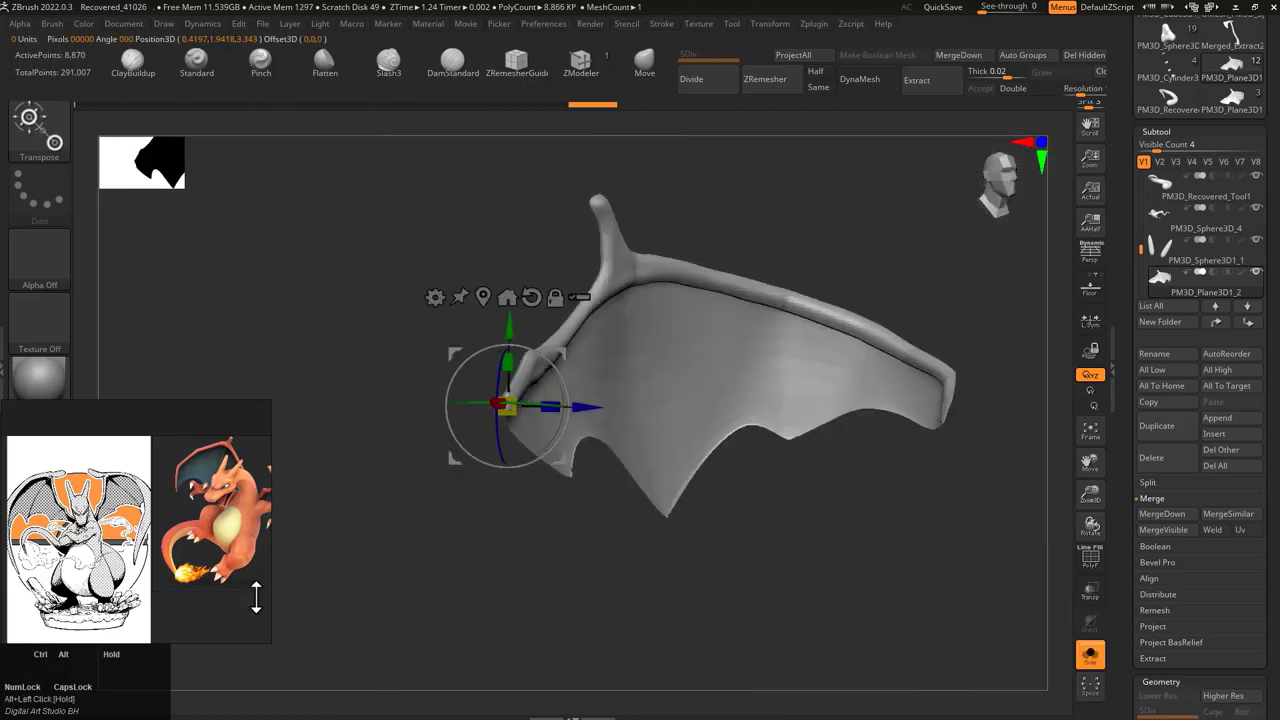
{"action": "left_click", "coordinate": [1090, 655]}
{"action": "left_click_drag", "start_coordinate": [651, 343], "coordinate": [636, 265]}
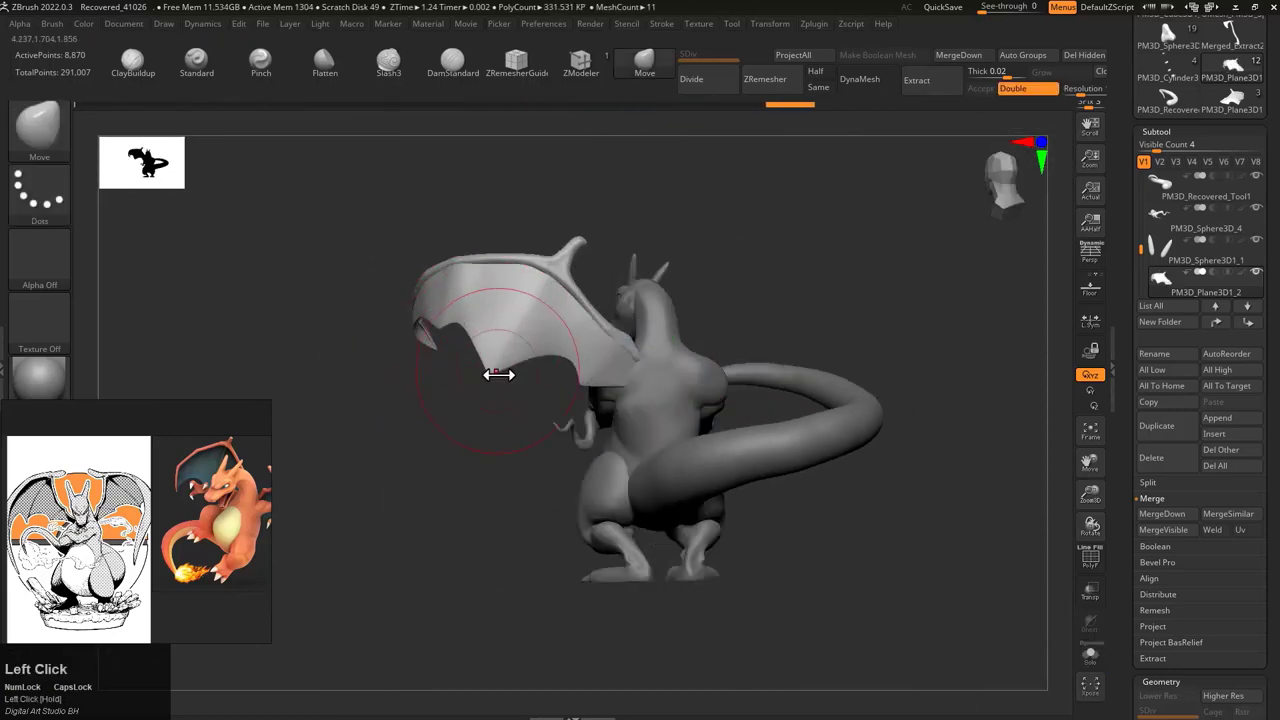
{"action": "left_click_drag", "start_coordinate": [430, 443], "coordinate": [634, 309]}
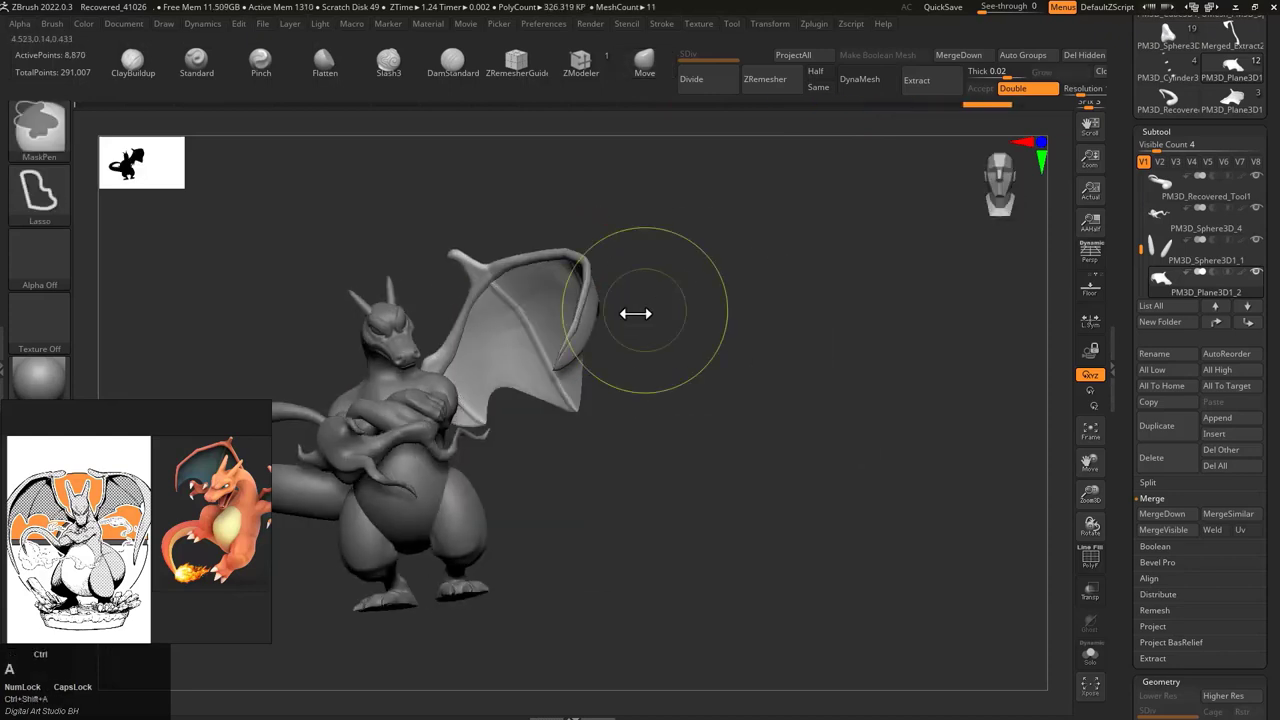
Step: Show the whole wing and mirror it across the X axis, appended as a new SubTool
{"action": "left_click_drag", "start_coordinate": [443, 244], "coordinate": [558, 342], "text": "ctrl+shift"}
{"action": "left_click", "coordinate": [651, 323], "text": "ctrl+shift"}
{"action": "left_click_drag", "start_coordinate": [651, 323], "coordinate": [745, 371]}
{"action": "left_click", "coordinate": [937, 86]}
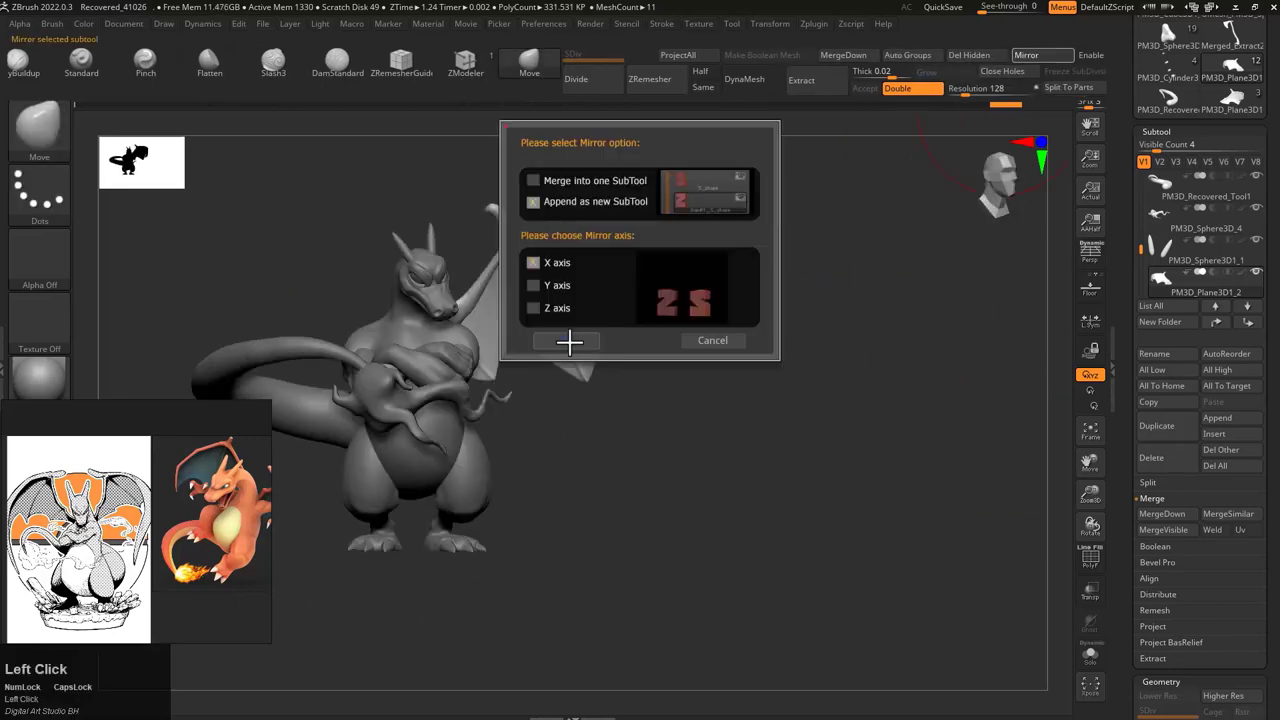
{"action": "left_click", "coordinate": [571, 335]}
Step: Rotate the mirrored wing and move its root against the character's back
{"action": "key", "text": "w"}
{"action": "left_click_drag", "start_coordinate": [768, 437], "coordinate": [567, 313]}
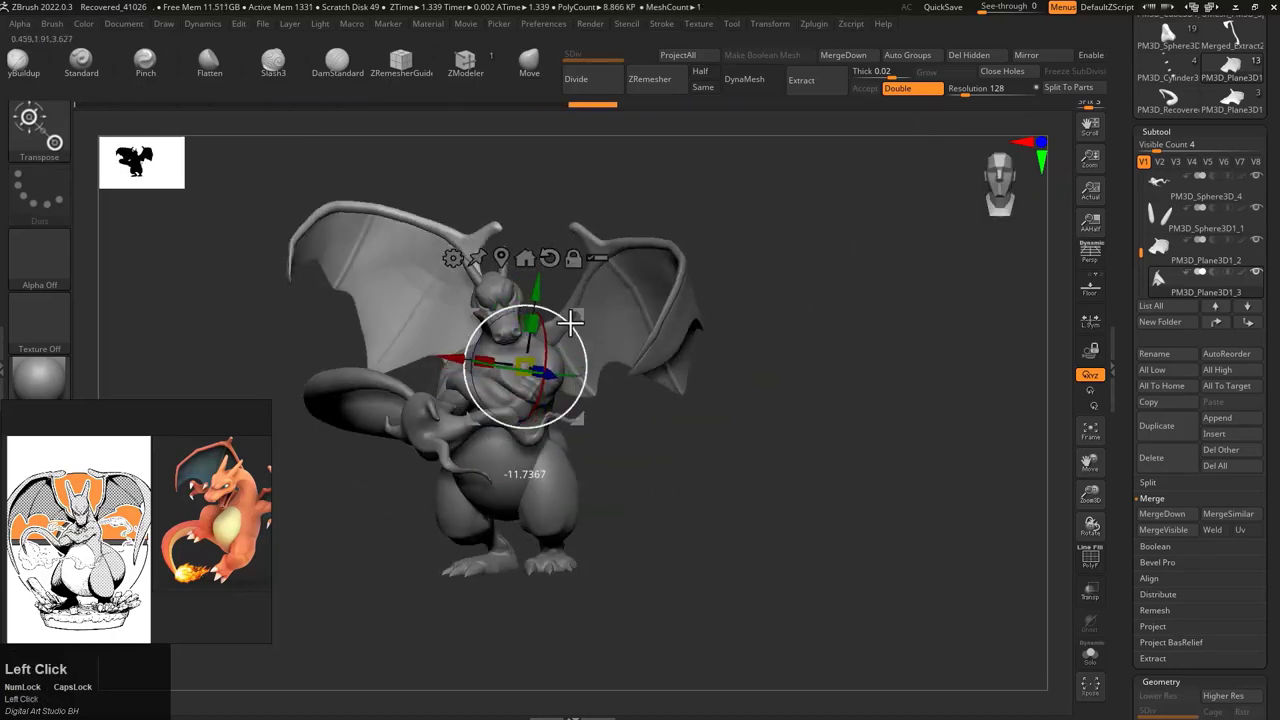
{"action": "left_click_drag", "start_coordinate": [569, 266], "coordinate": [547, 355]}
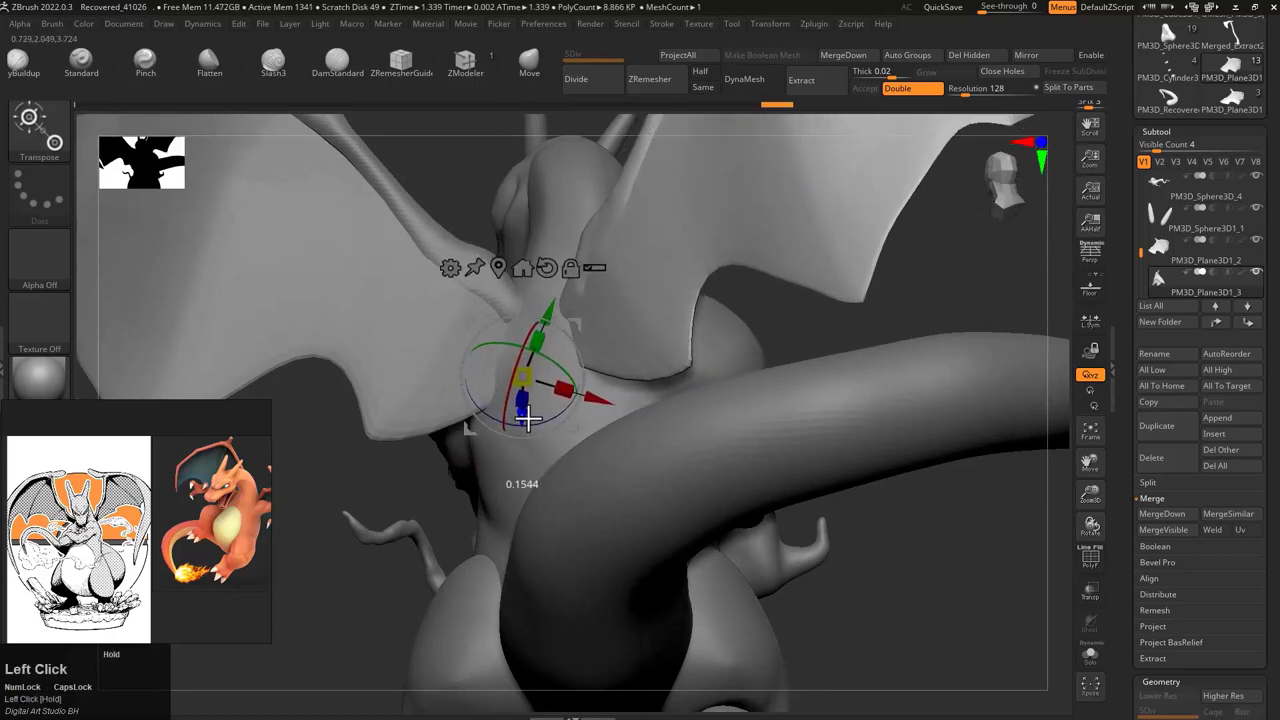
{"action": "left_click_drag", "start_coordinate": [526, 418], "coordinate": [553, 363]}
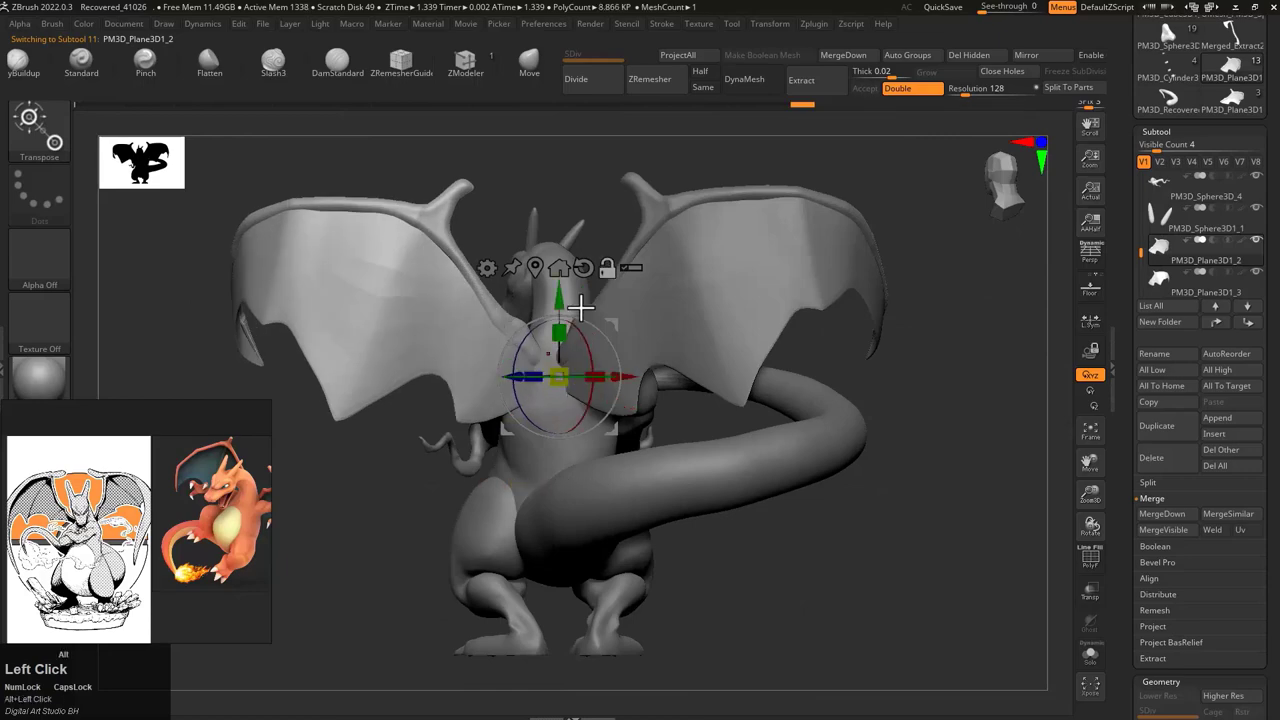
Step: Select the original wing and adjust its rotation and position at the character's back
{"action": "left_click_drag", "start_coordinate": [581, 308], "coordinate": [503, 420]}
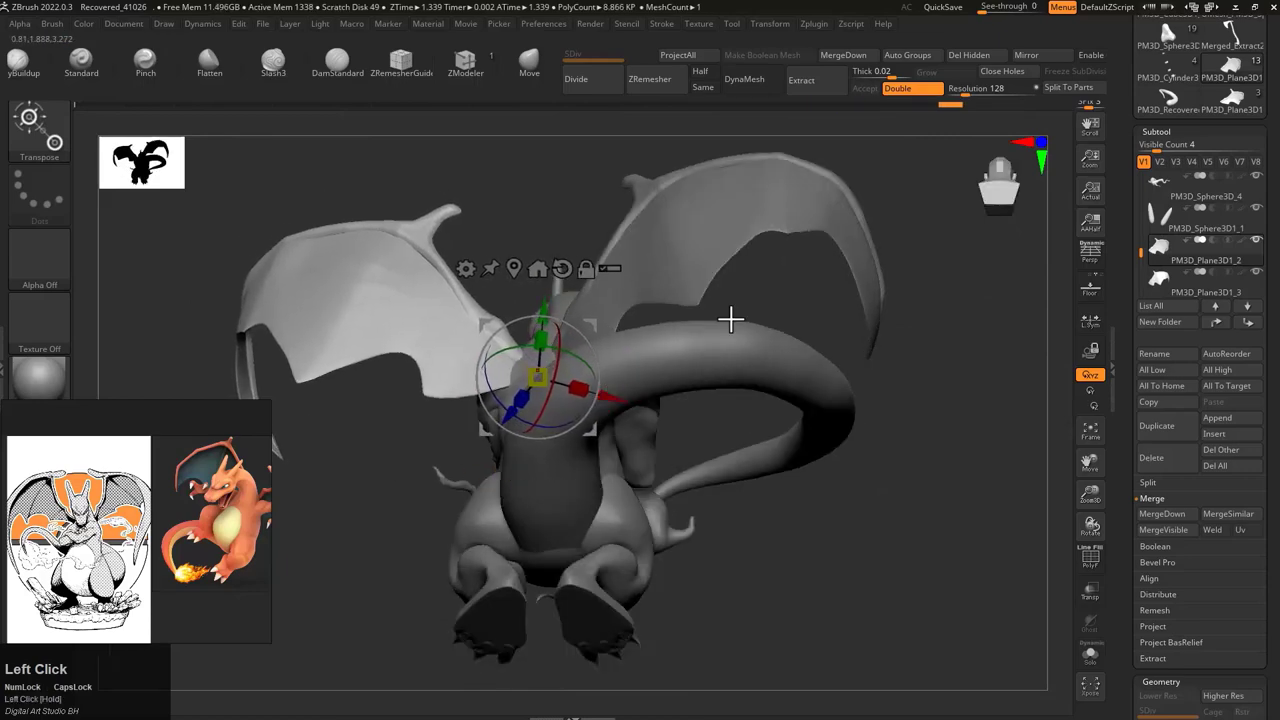
{"action": "left_click_drag", "start_coordinate": [730, 319], "coordinate": [726, 460]}
{"action": "left_click_drag", "start_coordinate": [593, 287], "coordinate": [590, 150]}
{"action": "left_click", "coordinate": [505, 332], "text": "alt"}
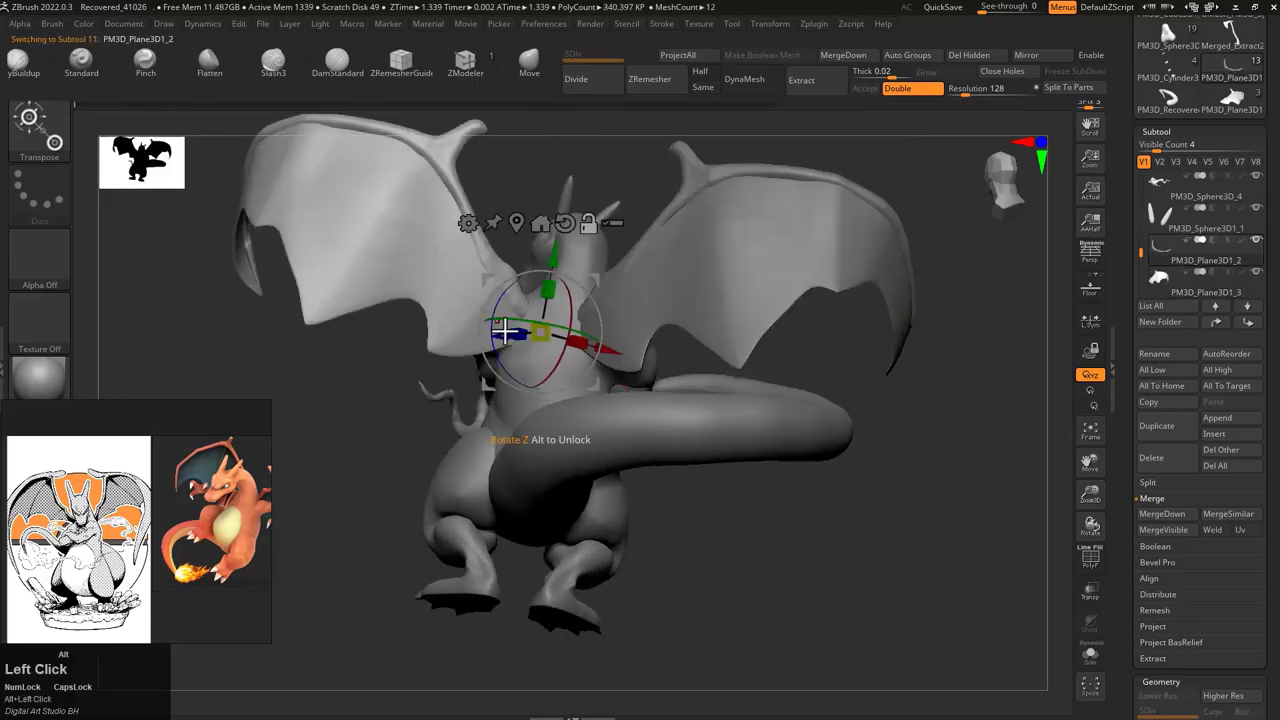
Step: Insert a cube subtool, show its polyframe and reinitialize it as a narrow low-poly cylinder with resolution 2
{"action": "left_click_drag", "start_coordinate": [444, 416], "coordinate": [749, 423]}
{"action": "left_click", "coordinate": [1214, 433]}
{"action": "left_click", "coordinate": [1019, 365]}
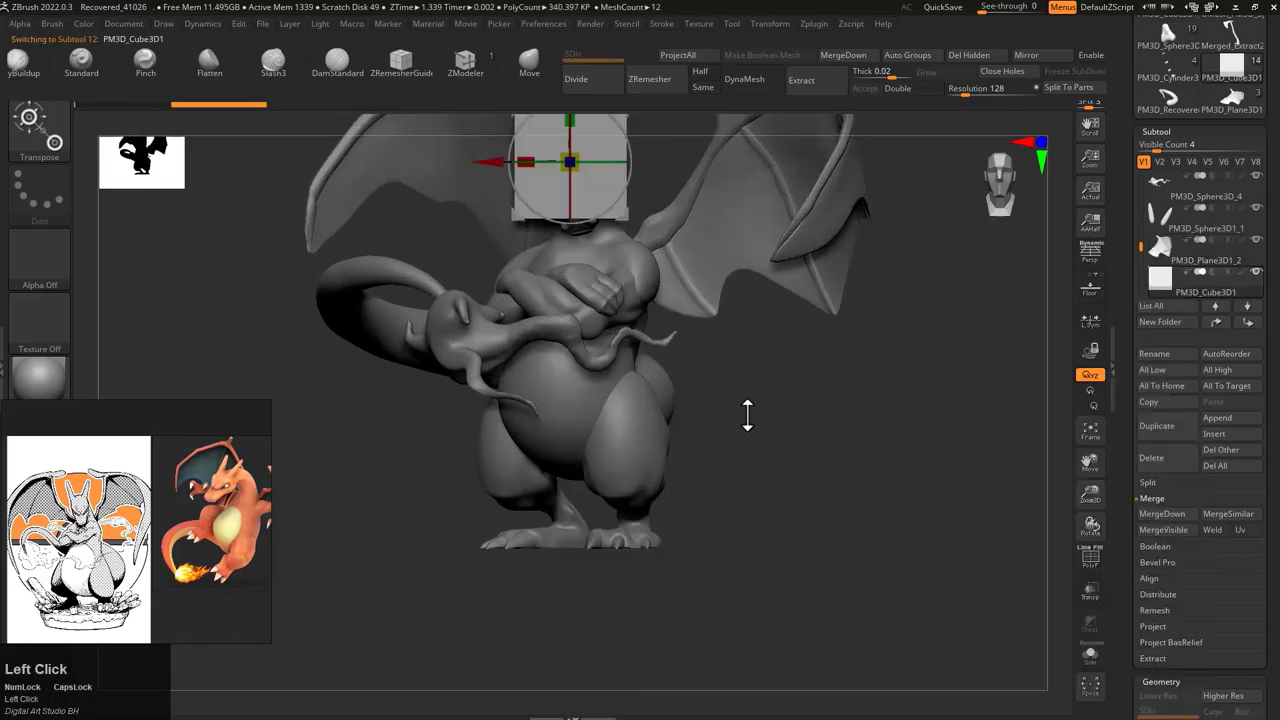
{"action": "key", "text": "shift+f"}
{"action": "scroll", "coordinate": [1200, 400], "scroll_direction": "down", "scroll_amount": 10}
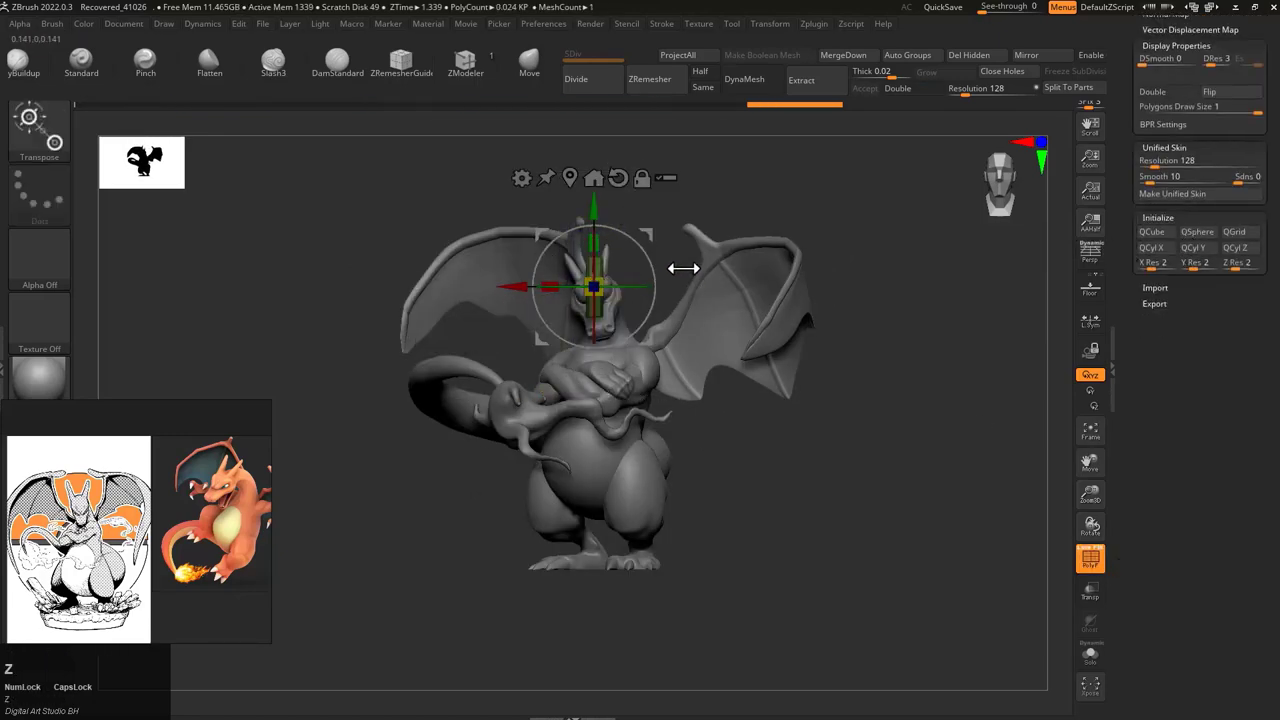
{"action": "left_click_drag", "start_coordinate": [683, 268], "coordinate": [475, 207], "text": "ctrl"}
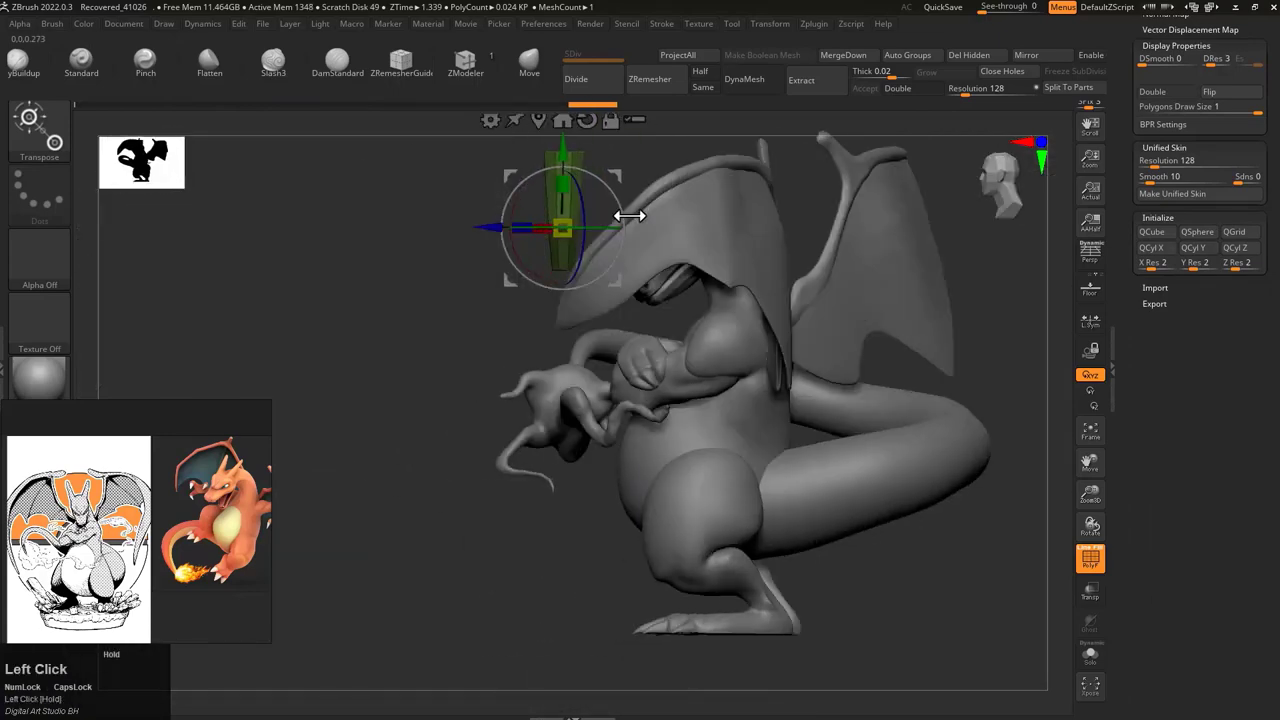
Step: Simplify the low-poly cylinder into a plain four-sided block with ZModeler and resize it beside the character's foot
{"action": "key", "text": "w"}
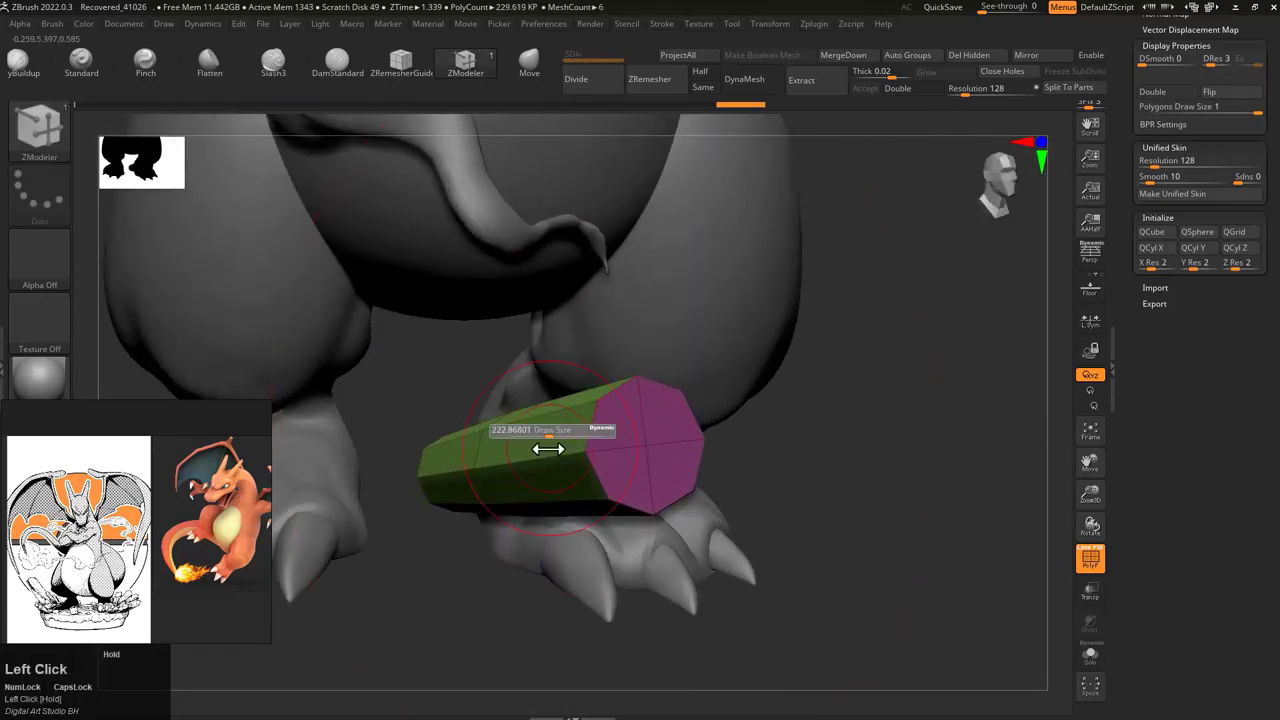
{"action": "key", "text": "space"}
{"action": "left_click", "coordinate": [514, 380]}
{"action": "left_click", "coordinate": [628, 458]}
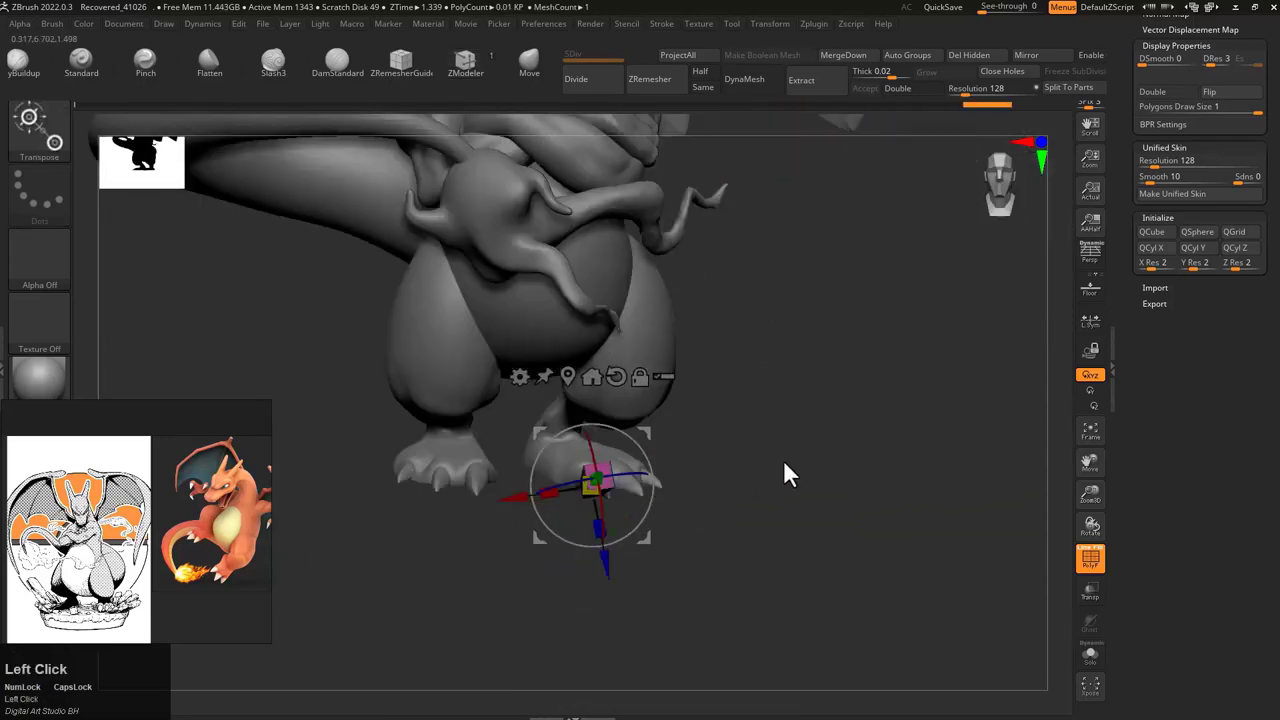
{"action": "left_click_drag", "start_coordinate": [785, 465], "coordinate": [616, 441]}
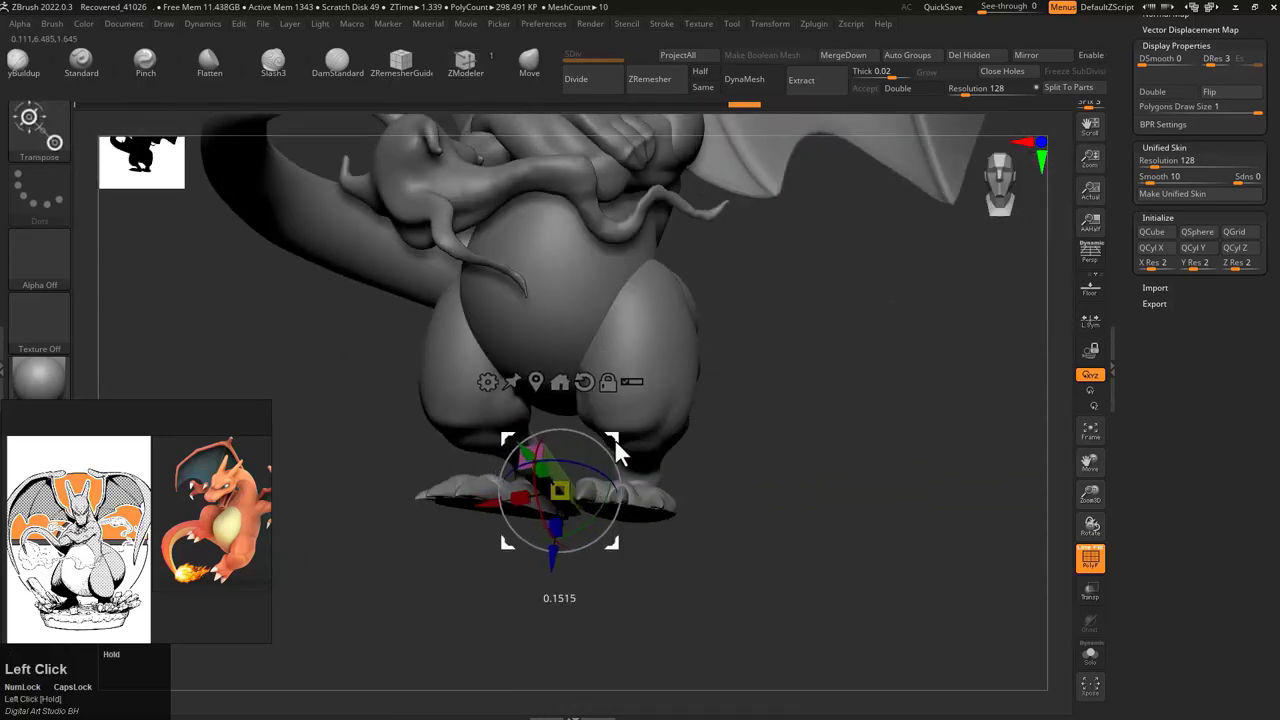
{"action": "left_click_drag", "start_coordinate": [752, 455], "coordinate": [846, 440]}
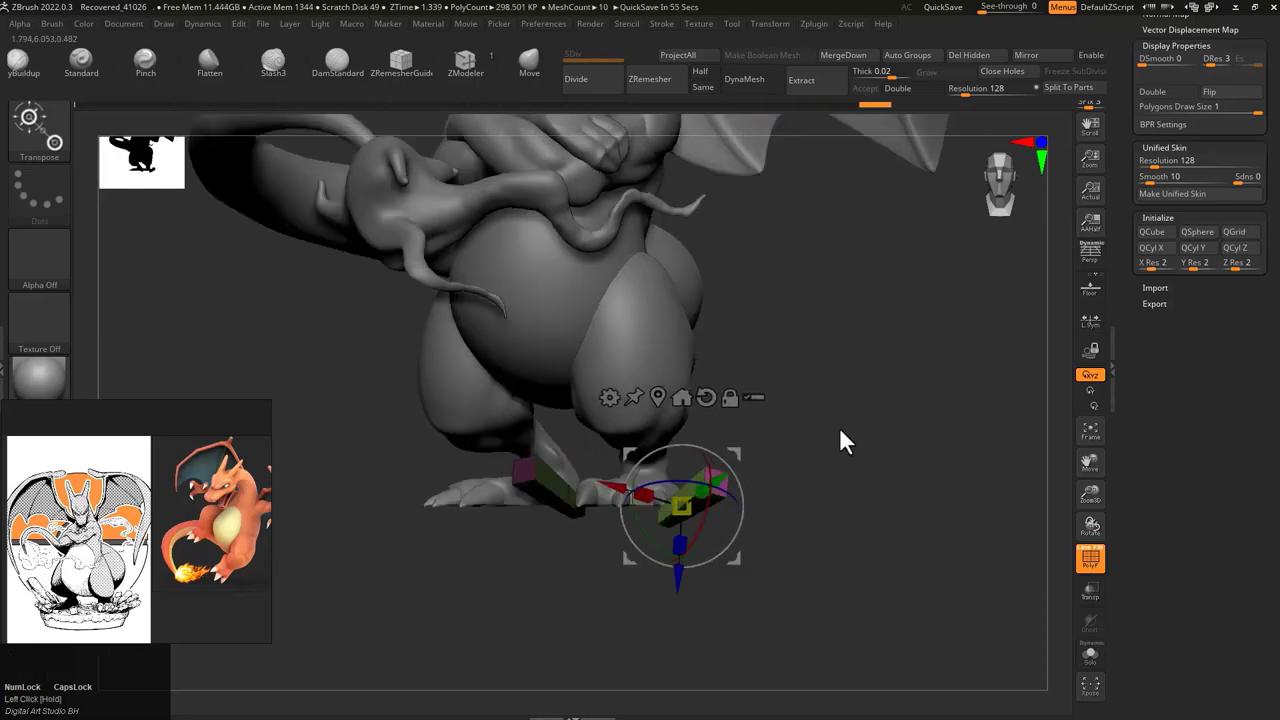
{"action": "key", "text": "ctrl+shift+z"}
Step: Add a Cylinder3D subtool and scale it into a round pedestal beneath the character's feet
{"action": "left_click_drag", "start_coordinate": [1132, 193], "coordinate": [1132, 400]}
{"action": "left_click", "coordinate": [1210, 390]}
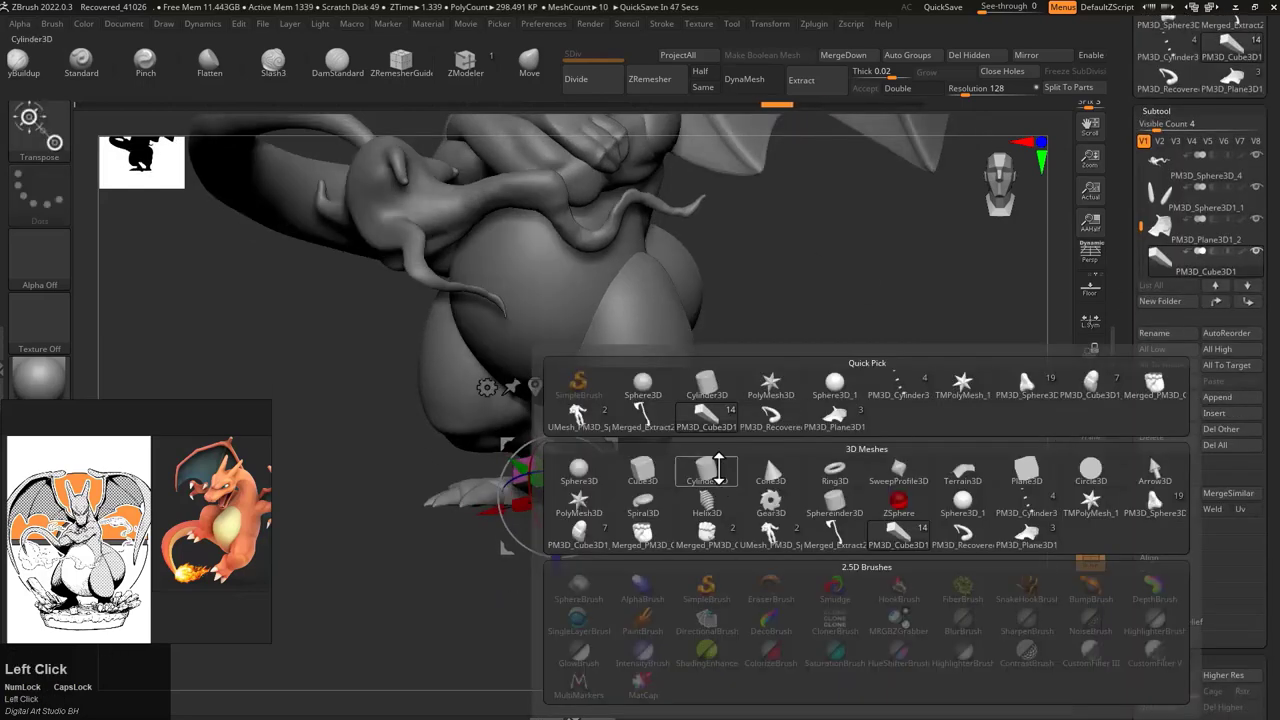
{"action": "left_click", "coordinate": [1019, 365]}
{"action": "left_click_drag", "start_coordinate": [600, 290], "coordinate": [730, 416]}
Step: Delete the horizontal edge loops around the pedestal's side with ZModeler and isolate the side by hiding the cap polygroups
{"action": "key", "text": "q"}
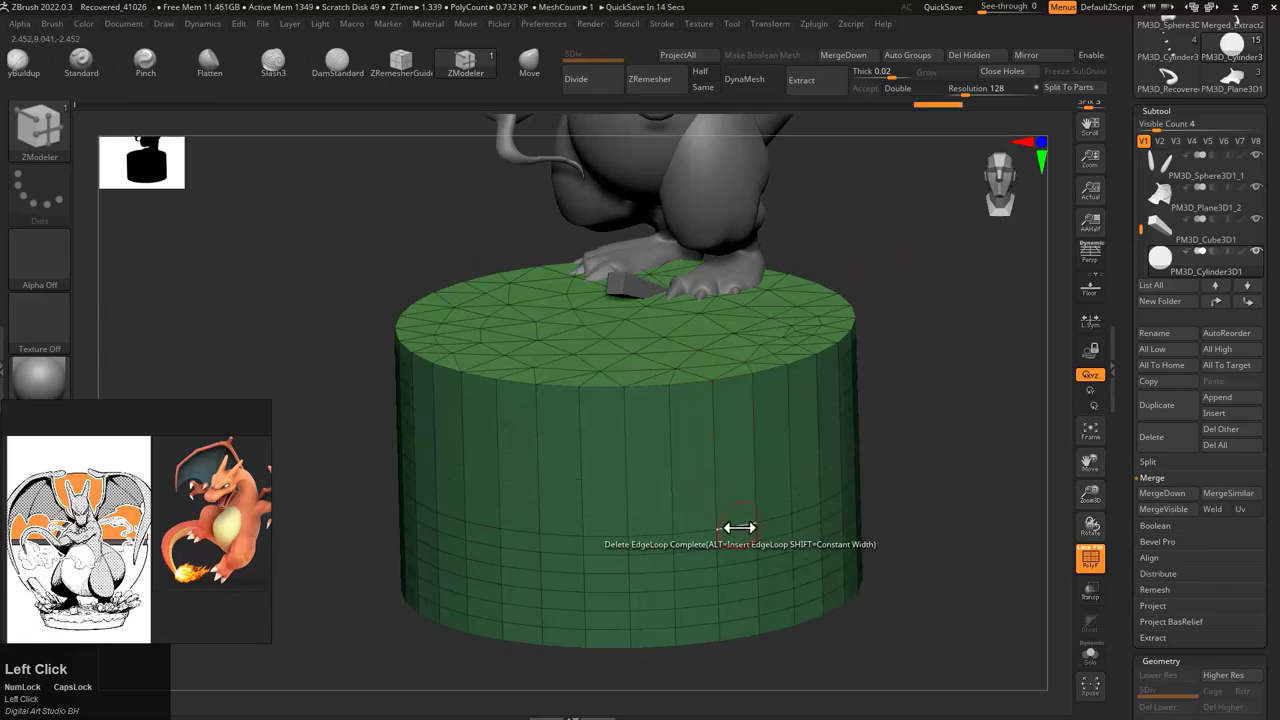
{"action": "left_click_drag", "start_coordinate": [743, 583], "coordinate": [915, 275]}
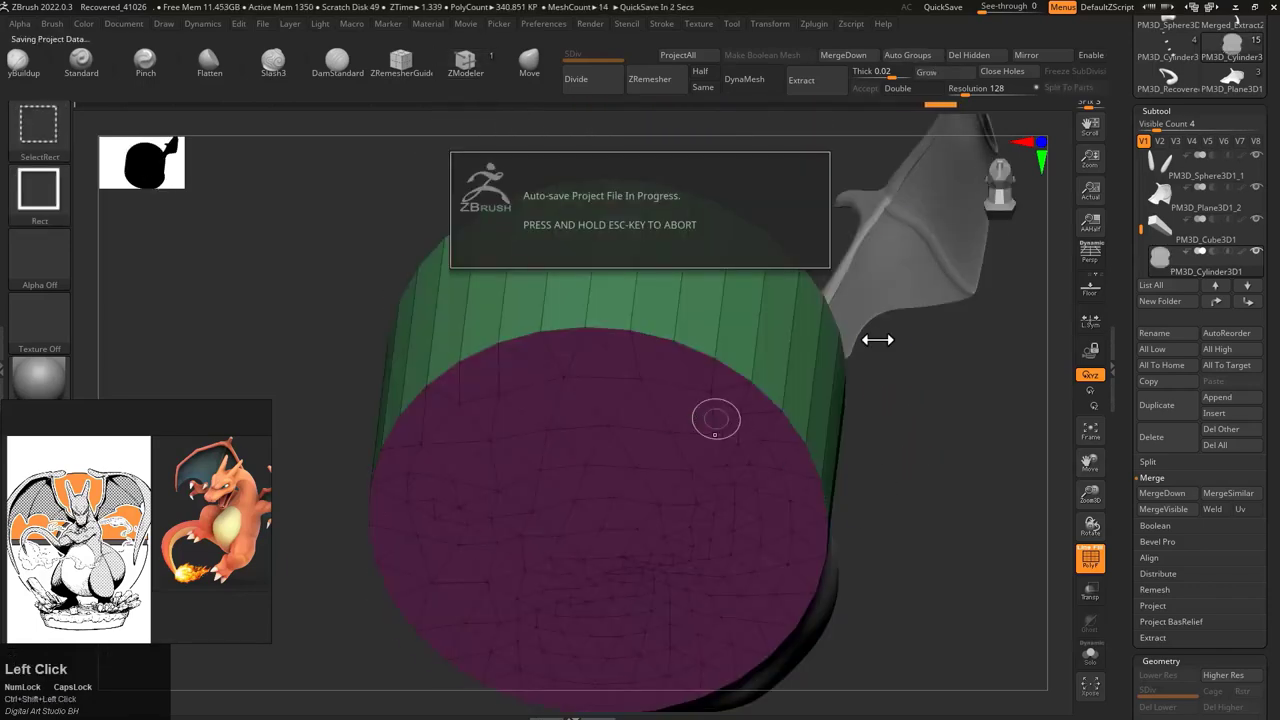
{"action": "left_click", "coordinate": [877, 337], "text": "ctrl+shift"}
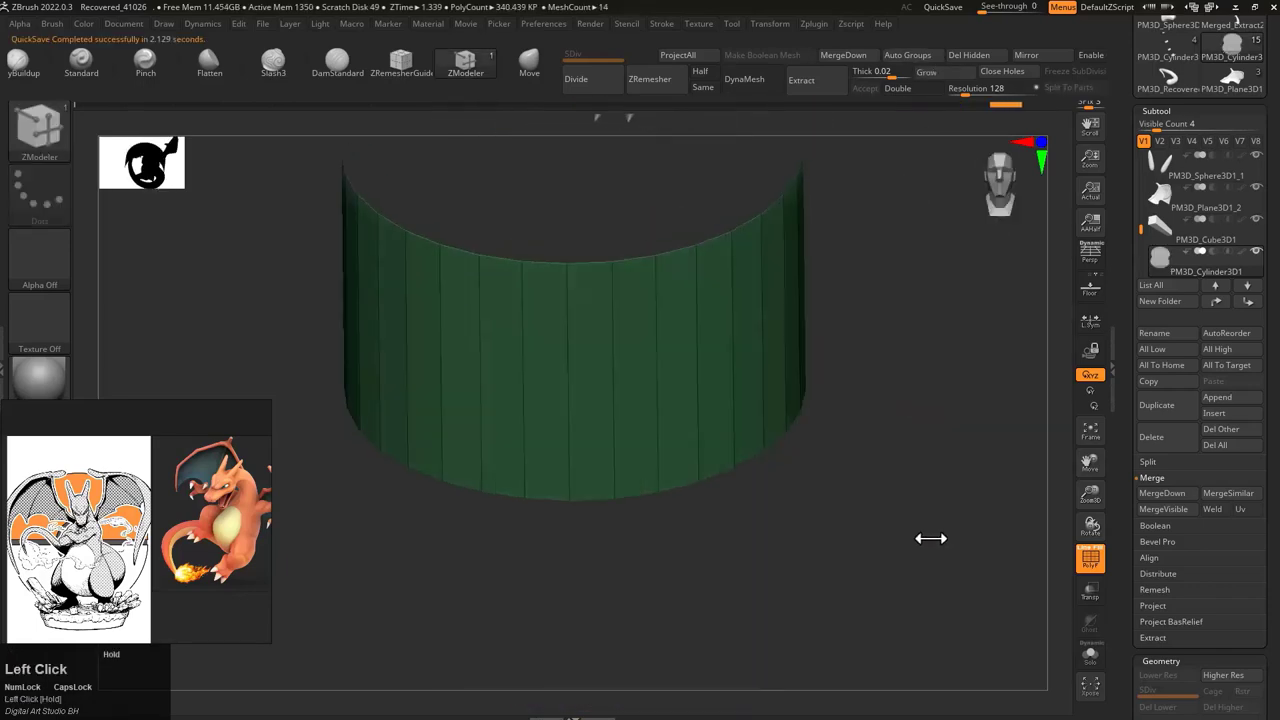
{"action": "left_click", "coordinate": [764, 262], "text": "ctrl+shift"}
{"action": "left_click", "coordinate": [764, 262], "text": "ctrl+shift"}
Step: Flatten the cylinder into a low, wide pedestal under the feet and scale its bottom cap so the side tapers
{"action": "key", "text": "w"}
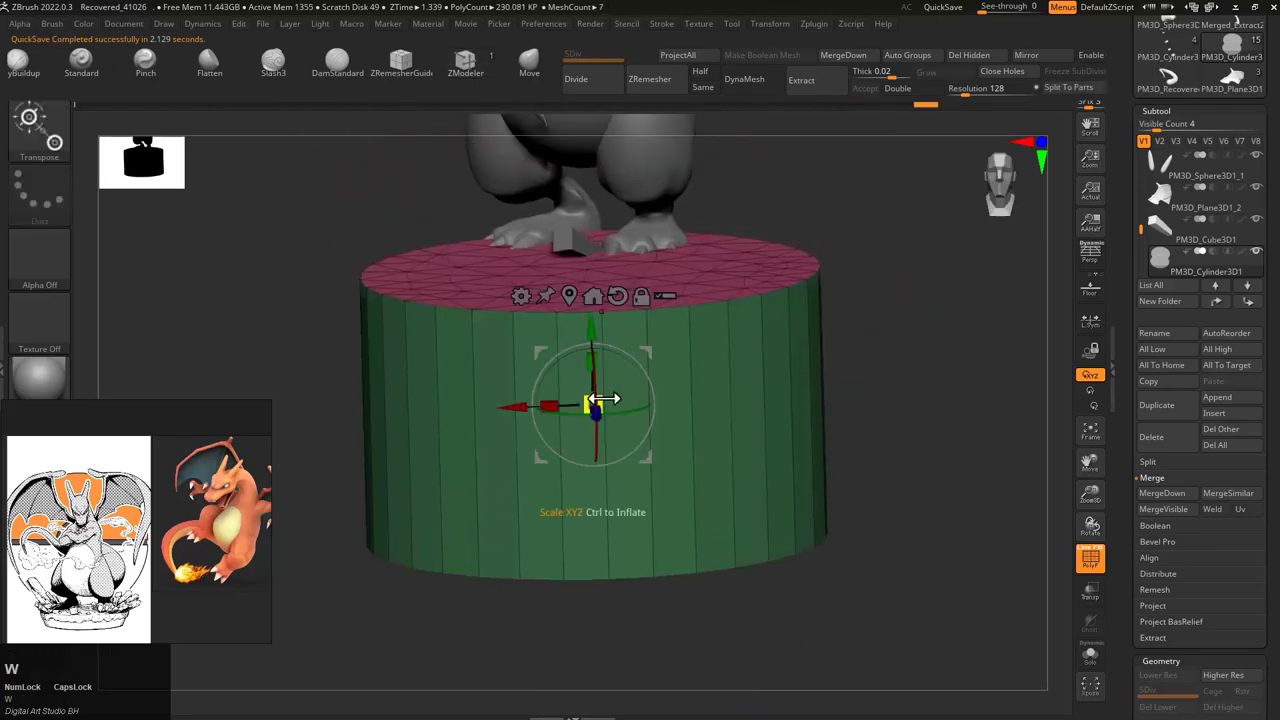
{"action": "left_click_drag", "start_coordinate": [864, 334], "coordinate": [886, 251]}
{"action": "left_click", "coordinate": [700, 286]}
{"action": "left_click_drag", "start_coordinate": [712, 283], "coordinate": [710, 280]}
{"action": "key", "text": "ctrl+z"}
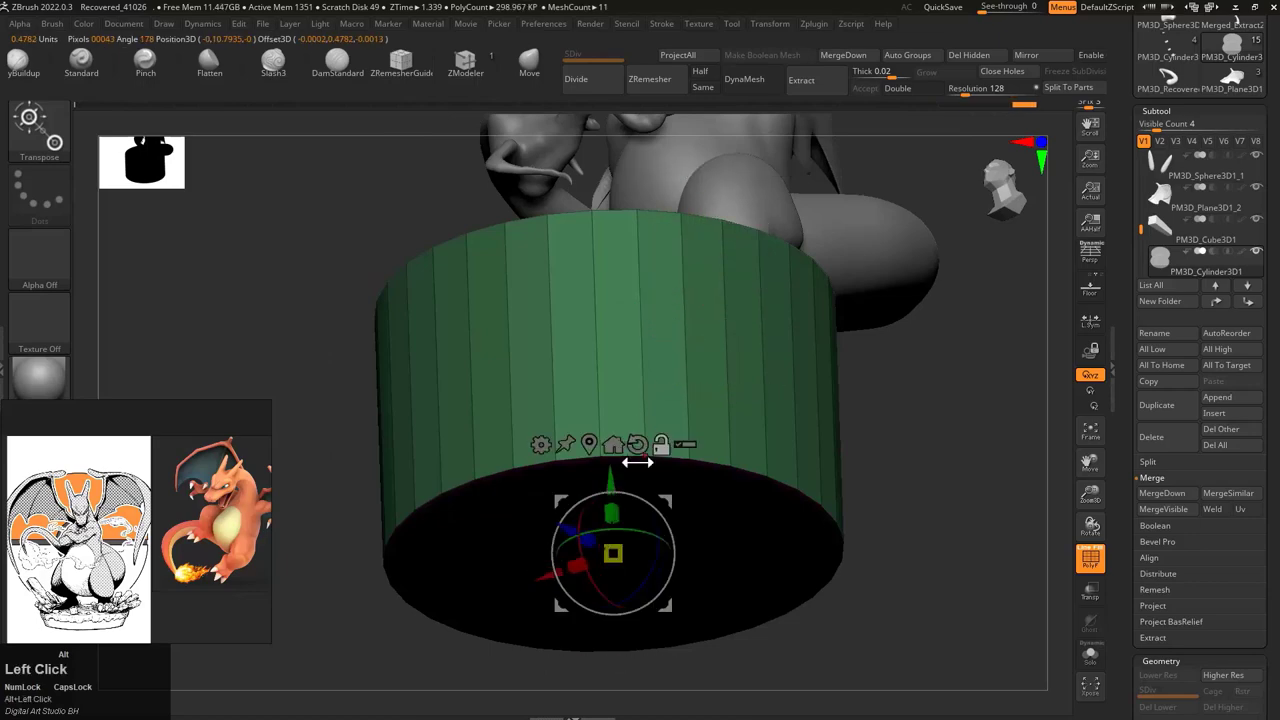
{"action": "key", "text": "ctrl+z"}
{"action": "left_click_drag", "start_coordinate": [610, 438], "coordinate": [757, 473]}
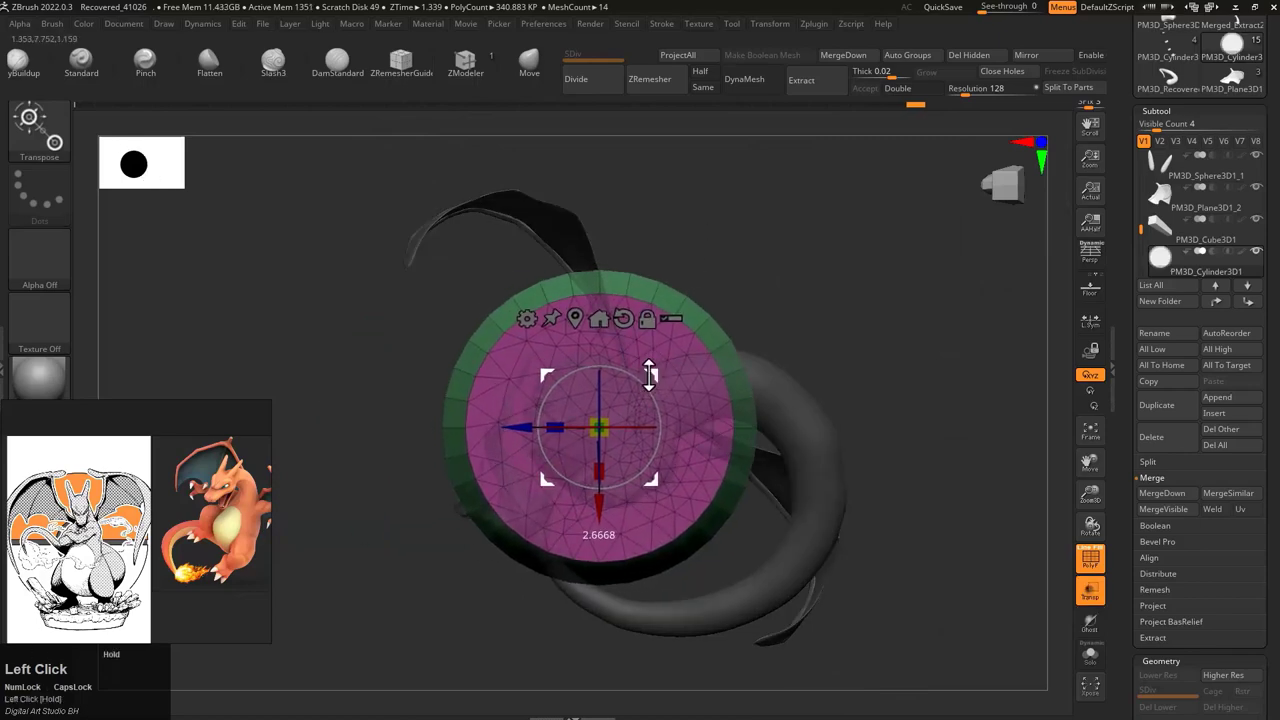
{"action": "left_click_drag", "start_coordinate": [673, 378], "coordinate": [608, 420]}
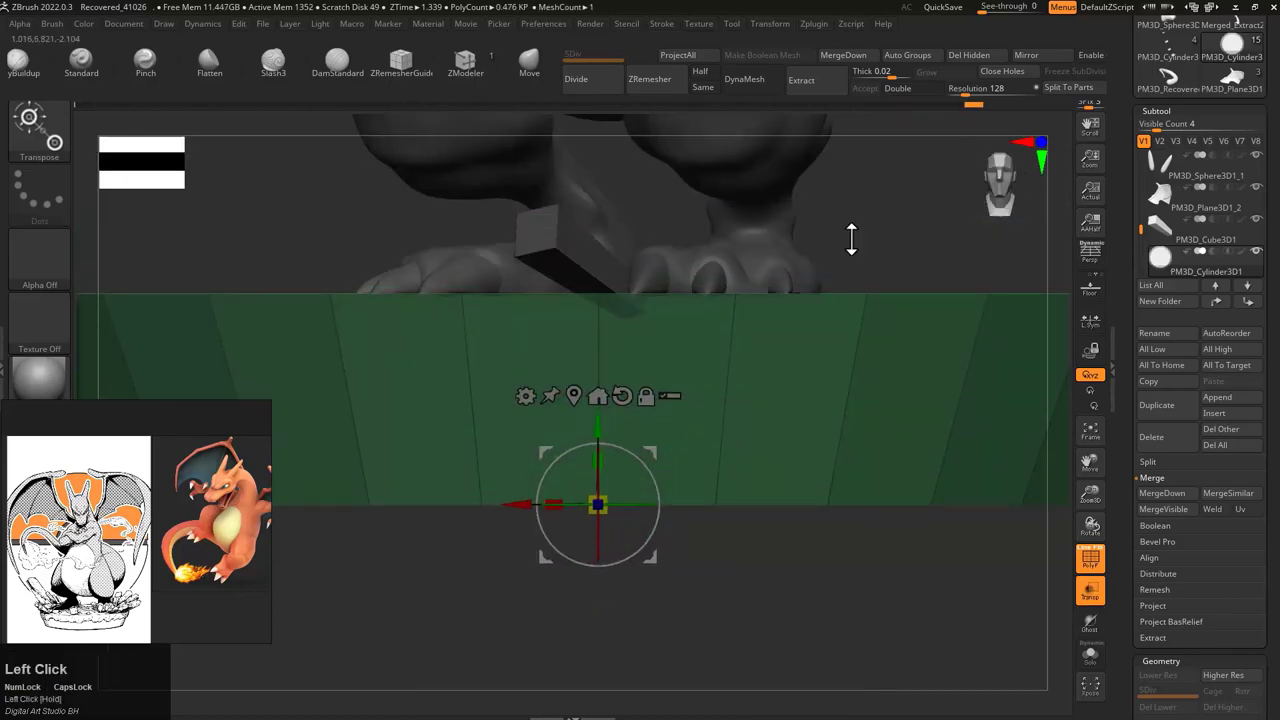
Step: Select the small block subtool and place rotated copies of the block around the front of the foot, using transparency
{"action": "left_click_drag", "start_coordinate": [851, 238], "coordinate": [481, 418]}
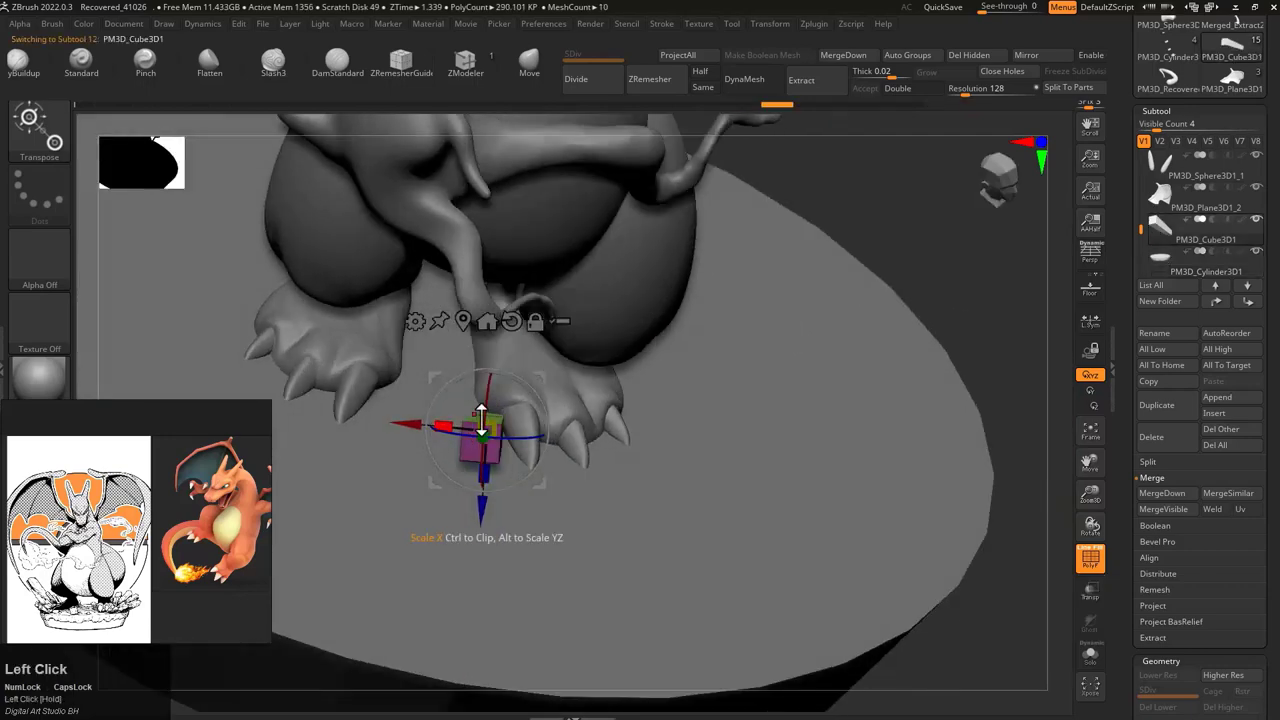
{"action": "mouse_move", "coordinate": [591, 462]}
{"action": "left_mouse_down"}
{"action": "mouse_move", "coordinate": [563, 470]}
{"action": "mouse_move", "coordinate": [600, 440]}
{"action": "mouse_move", "coordinate": [596, 462]}
{"action": "left_mouse_up"}
{"action": "left_click_drag", "start_coordinate": [897, 302], "coordinate": [980, 278]}
{"action": "left_click_drag", "start_coordinate": [892, 185], "coordinate": [1066, 568]}
{"action": "left_click", "coordinate": [1090, 590]}
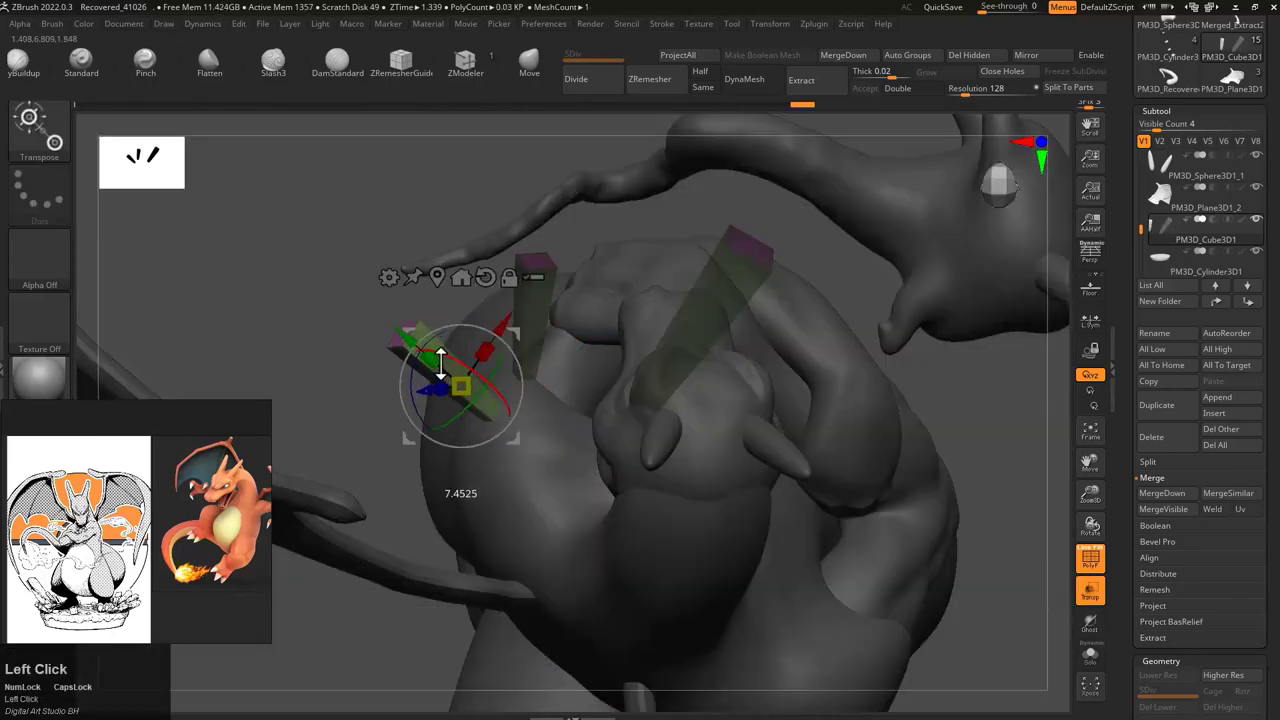
{"action": "left_click", "coordinate": [428, 440]}
{"action": "key", "text": "f"}
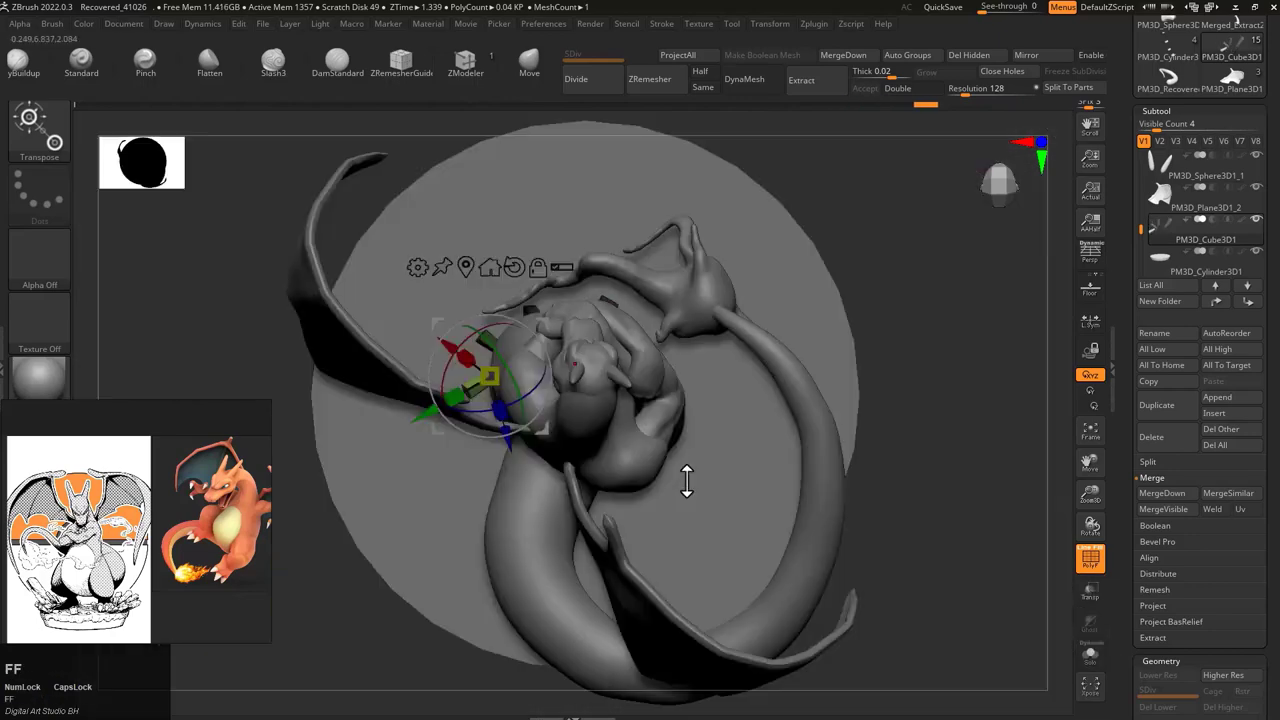
Step: Duplicate more blocks and rotate them into a fan along the outer side and heel of the foot
{"action": "left_click_drag", "start_coordinate": [686, 480], "coordinate": [688, 347]}
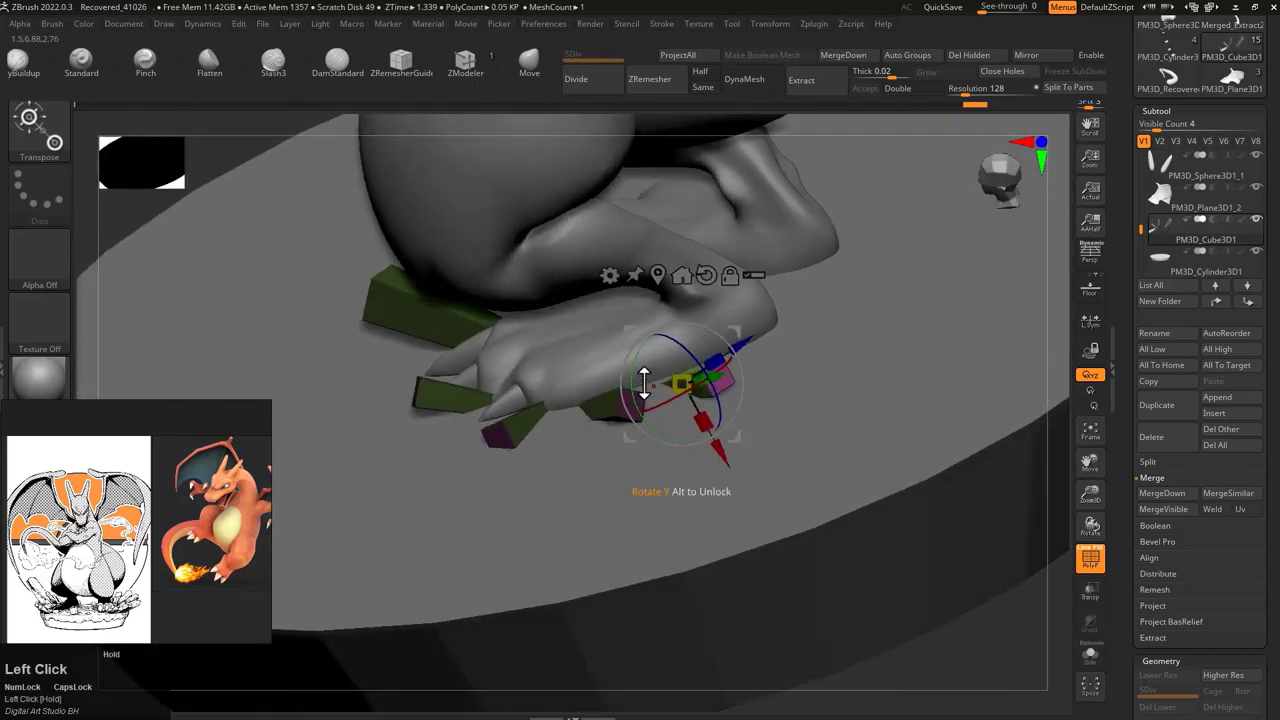
{"action": "left_click_drag", "start_coordinate": [644, 384], "coordinate": [763, 315], "text": "ctrl"}
{"action": "left_click_drag", "start_coordinate": [800, 366], "coordinate": [712, 420]}
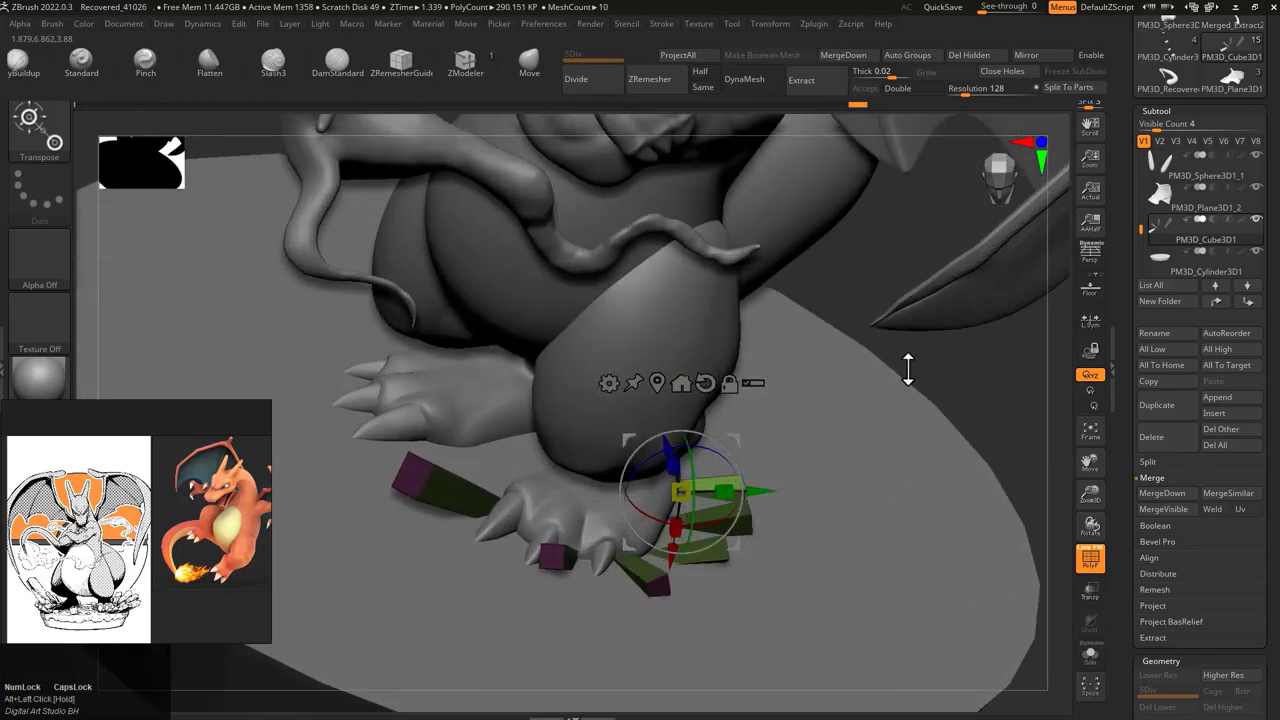
{"action": "key", "text": "b"}
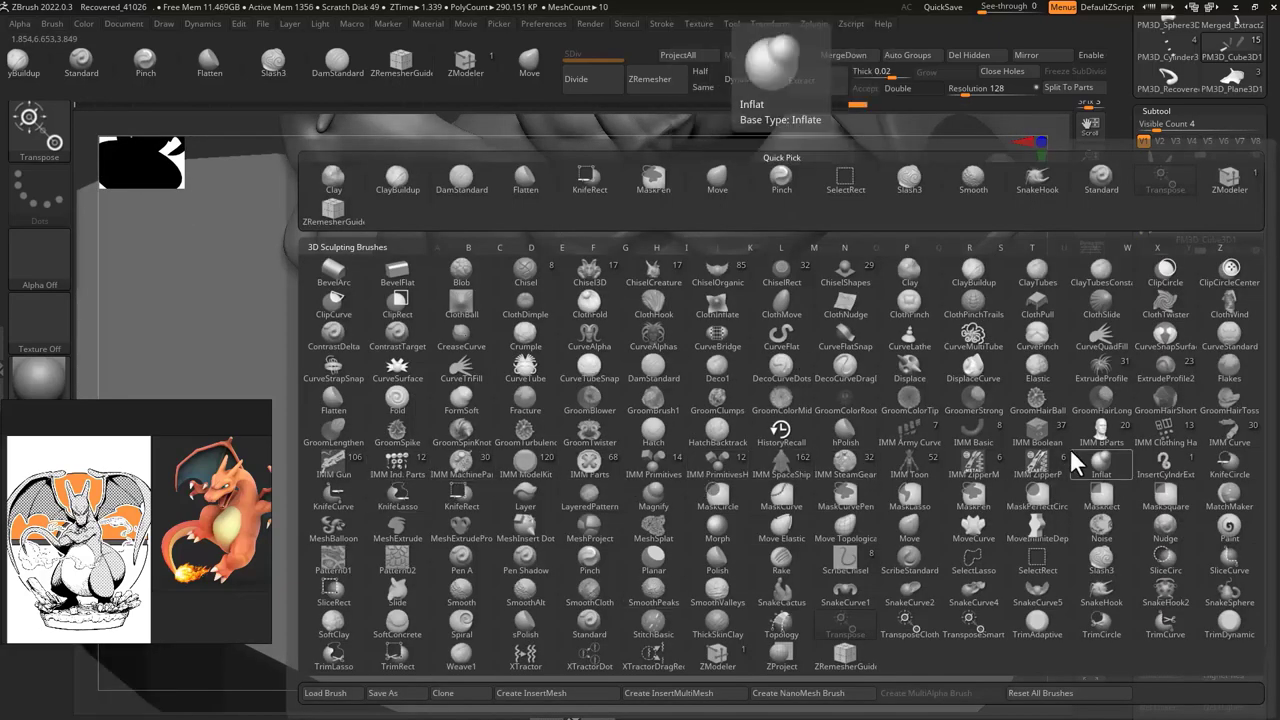
{"action": "mouse_move", "coordinate": [986, 228]}
{"action": "left_mouse_down"}
{"action": "mouse_move", "coordinate": [846, 314]}
{"action": "mouse_move", "coordinate": [694, 491]}
{"action": "mouse_move", "coordinate": [756, 432]}
{"action": "left_mouse_up"}
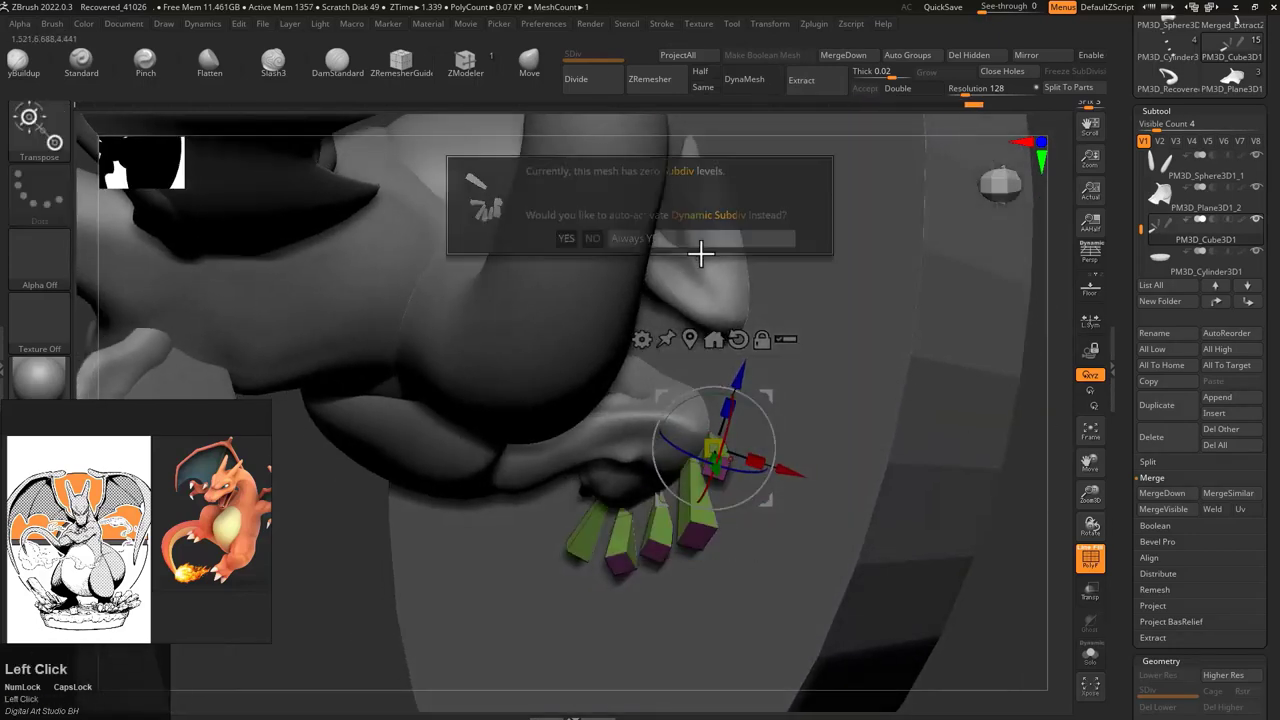
{"action": "key", "text": "ctrl+z"}
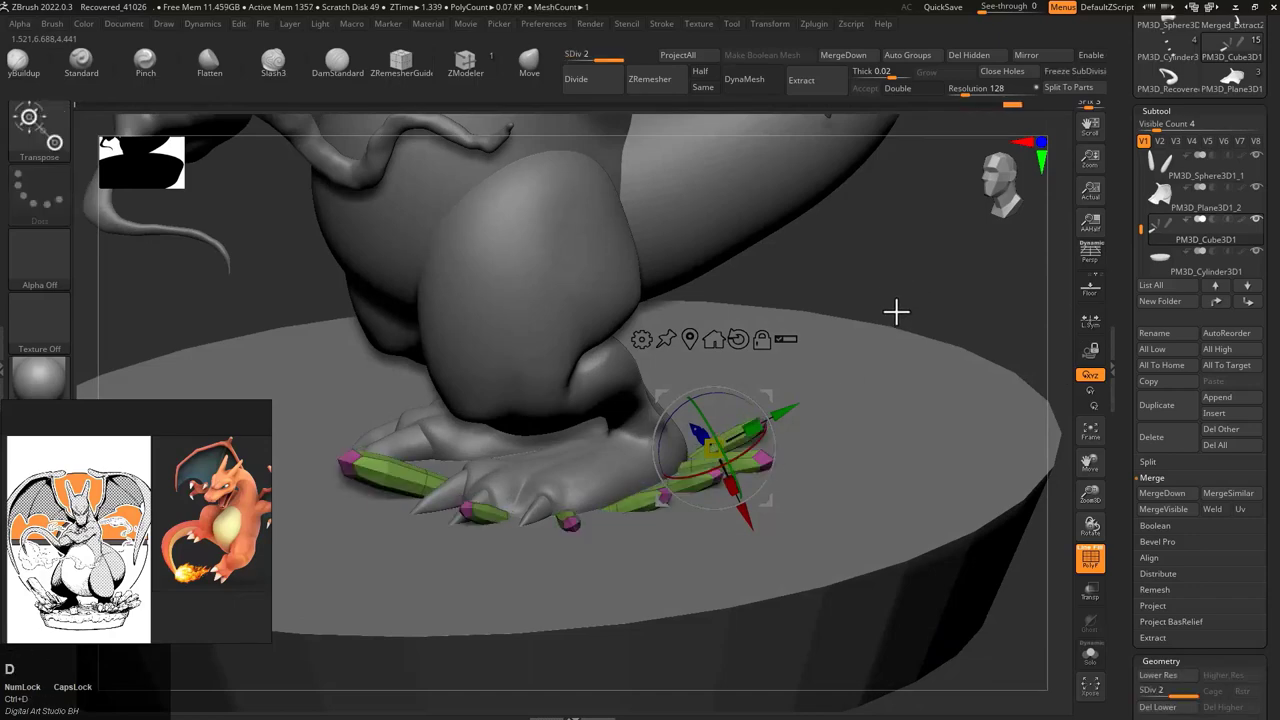
{"action": "left_click", "coordinate": [594, 83]}
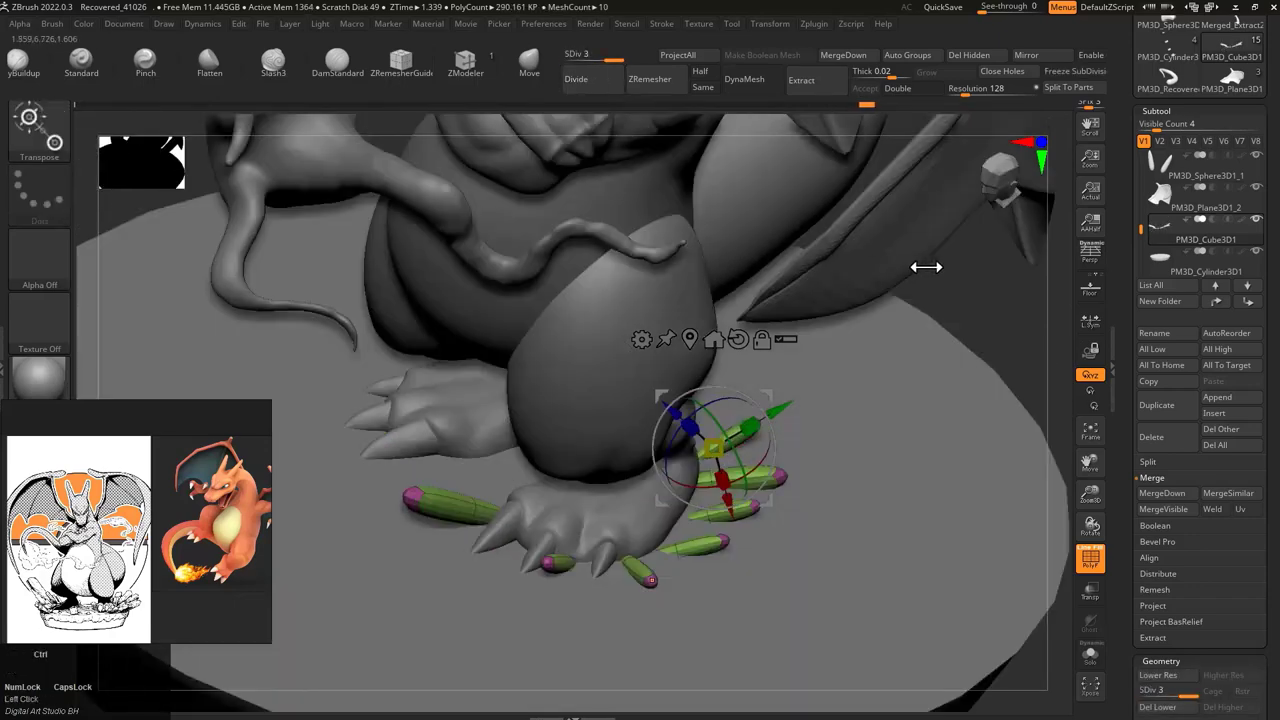
{"action": "left_click_drag", "start_coordinate": [929, 266], "coordinate": [890, 373]}
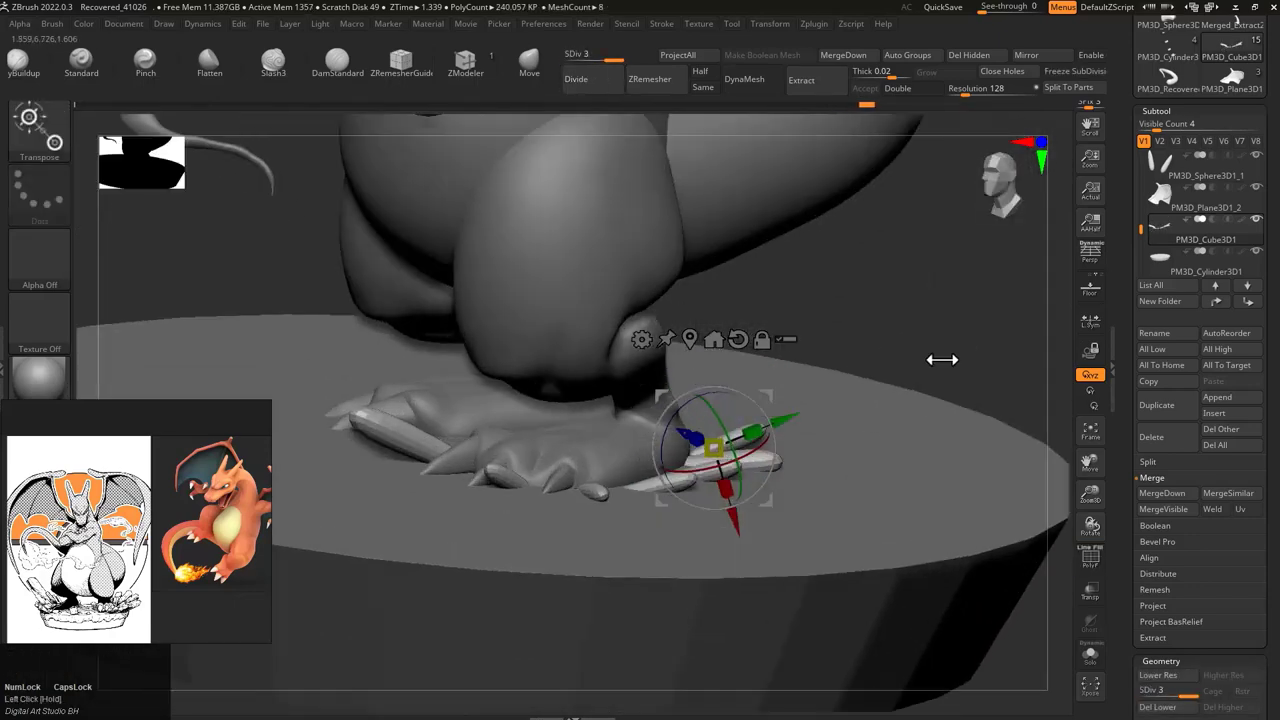
{"action": "left_click_drag", "start_coordinate": [849, 334], "coordinate": [905, 260]}
Step: Isolate the blocks, subdivide them with creased edges to level 7 and delete the lower subdivision levels
{"action": "left_click", "coordinate": [1091, 654]}
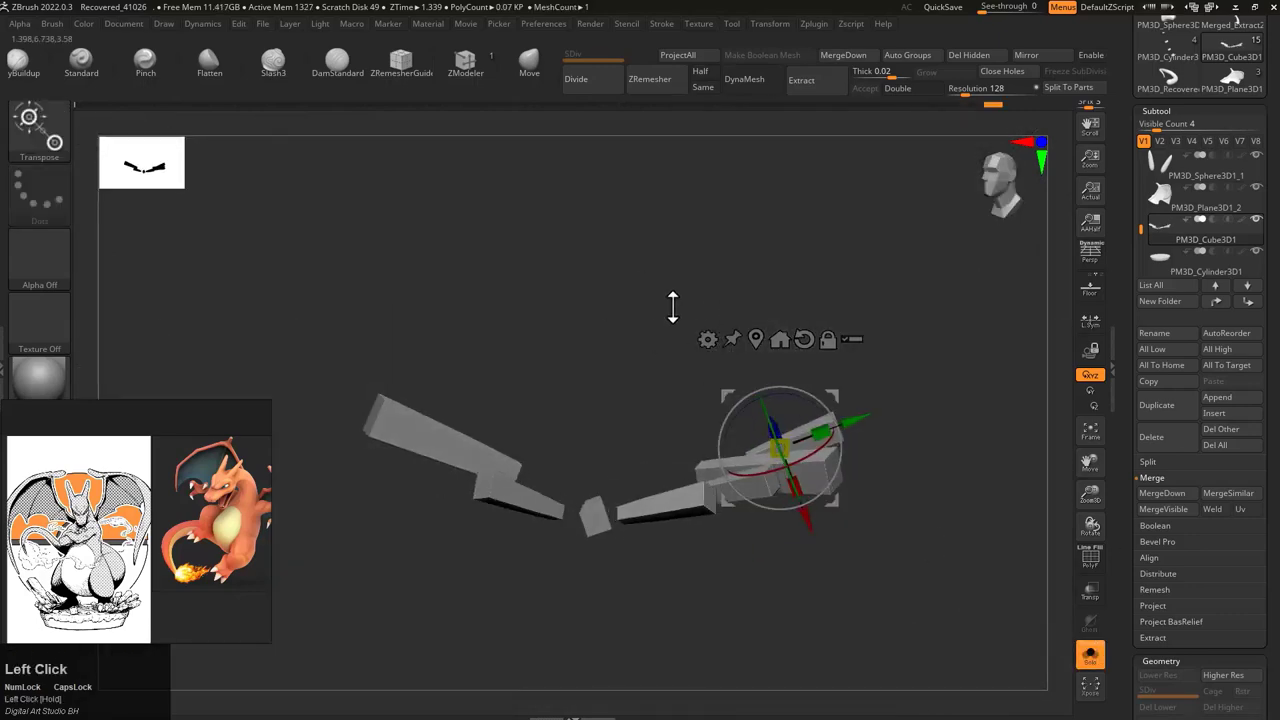
{"action": "key", "text": "b"}
{"action": "left_click", "coordinate": [846, 540]}
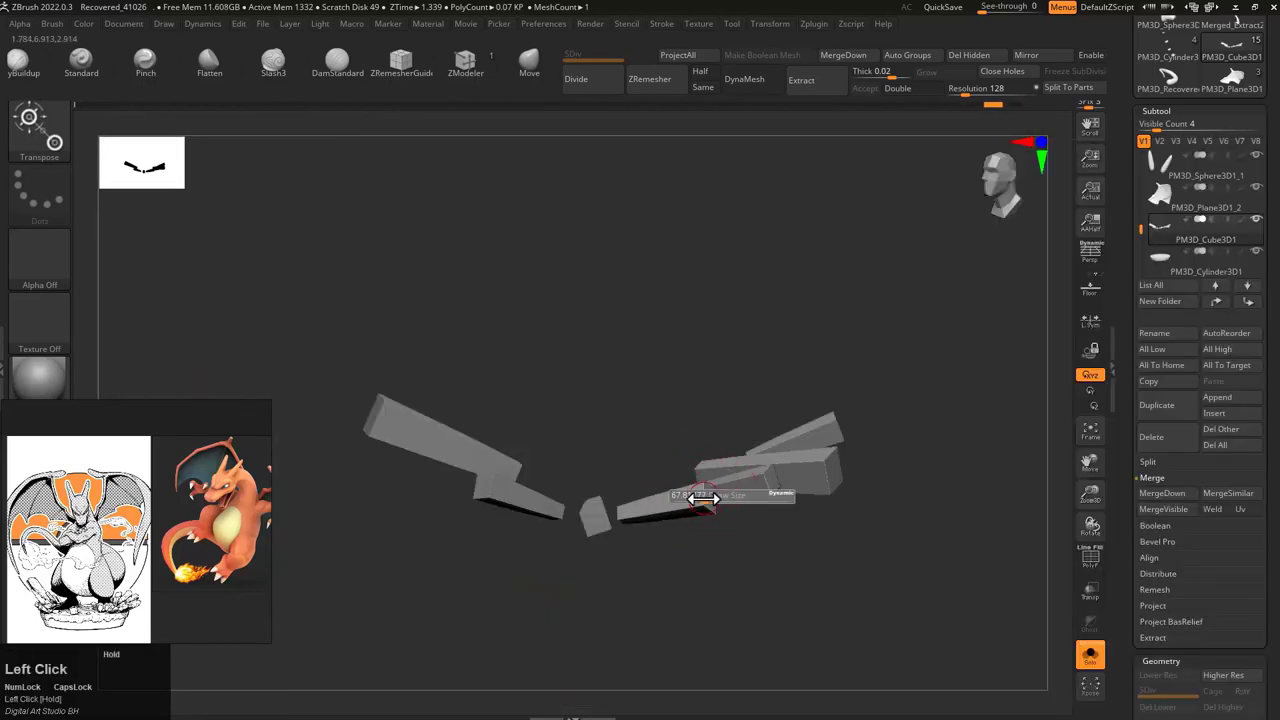
{"action": "scroll", "coordinate": [1200, 500], "scroll_direction": "down", "scroll_amount": 10}
{"action": "mouse_move", "coordinate": [830, 420]}
{"action": "left_mouse_down", "text": "alt"}
{"action": "mouse_move", "coordinate": [806, 383]}
{"action": "mouse_move", "coordinate": [705, 505]}
{"action": "left_mouse_up", "text": "alt"}
{"action": "key", "text": "shift+f"}
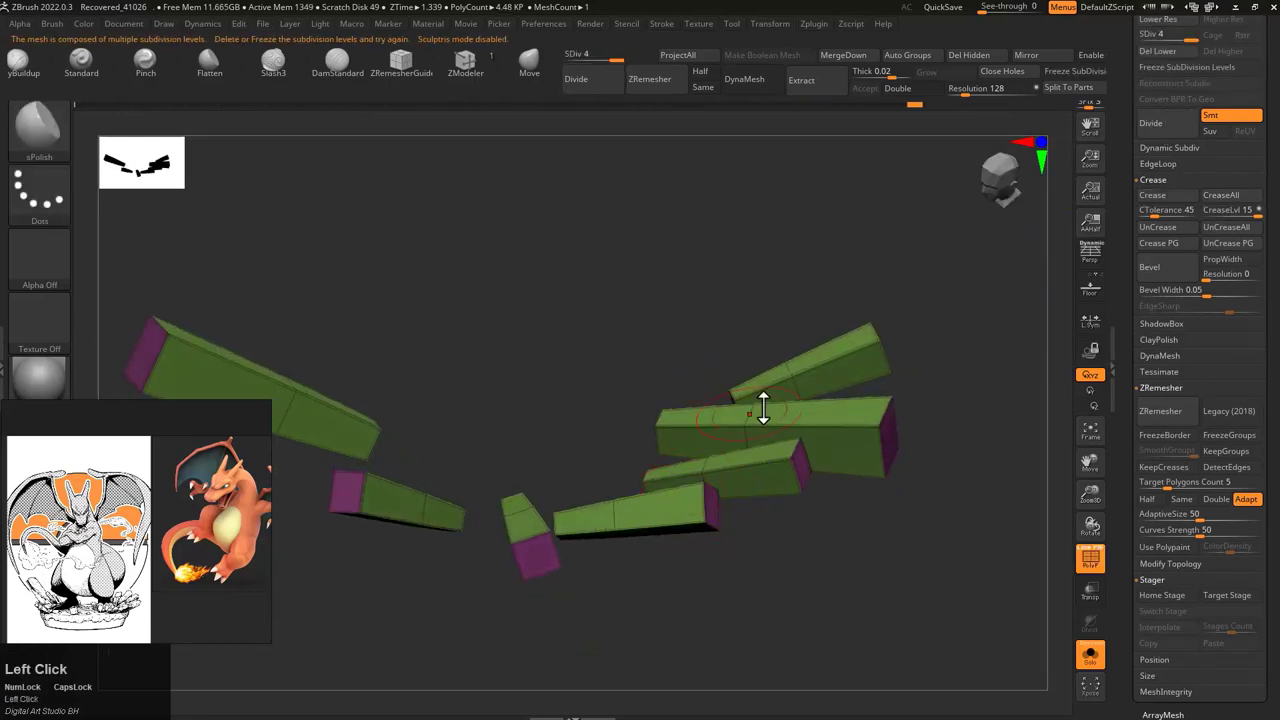
{"action": "scroll", "coordinate": [1177, 140], "scroll_direction": "up", "scroll_amount": 2}
{"action": "left_click_drag", "start_coordinate": [286, 88], "coordinate": [1212, 125]}
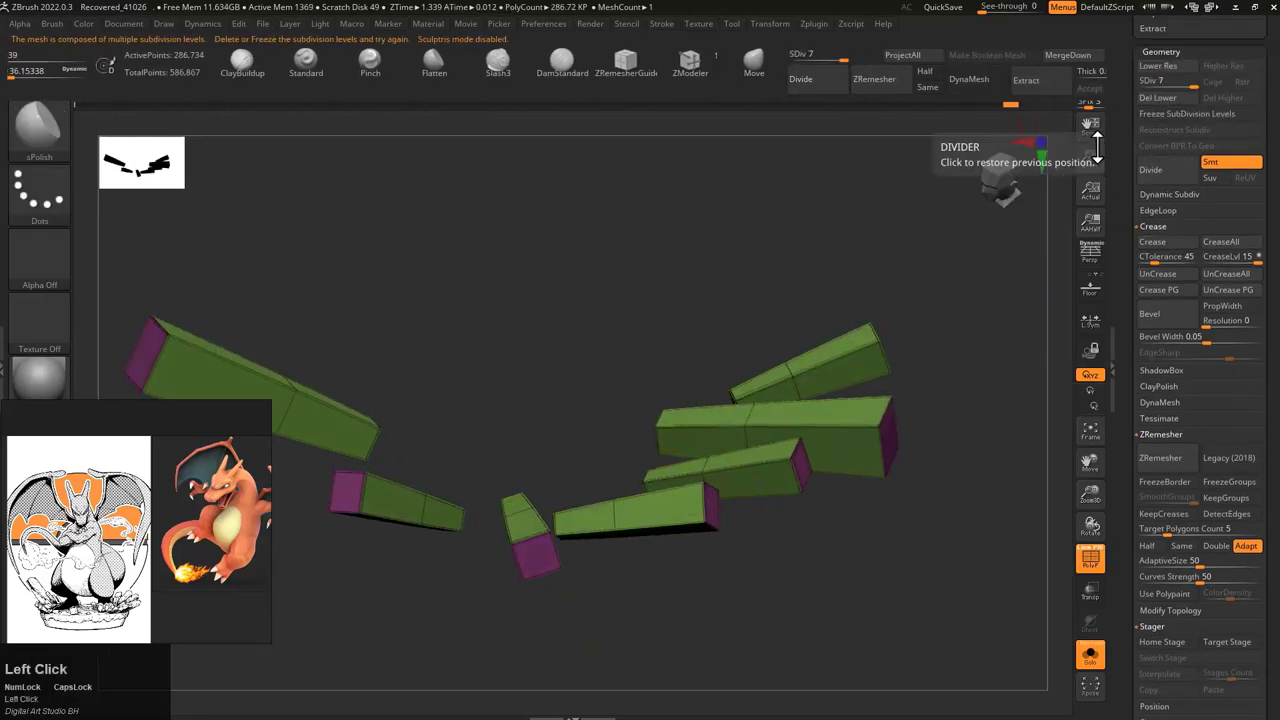
{"action": "key", "text": "shift+d"}
{"action": "left_click_drag", "start_coordinate": [900, 316], "coordinate": [688, 497]}
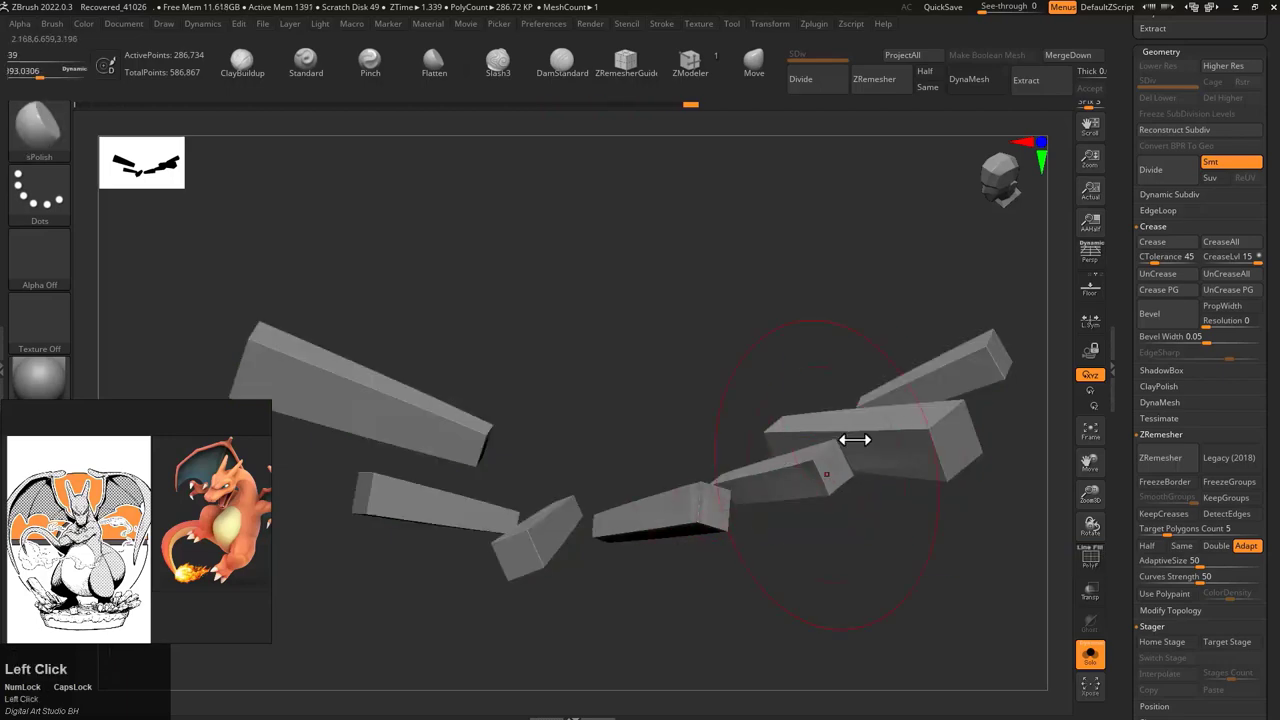
Step: Carve the end of the largest block with the HatchBacktrack brush
{"action": "mouse_move", "coordinate": [854, 439]}
{"action": "left_mouse_down"}
{"action": "mouse_move", "coordinate": [657, 431]}
{"action": "mouse_move", "coordinate": [617, 346]}
{"action": "mouse_move", "coordinate": [543, 474]}
{"action": "mouse_move", "coordinate": [657, 511]}
{"action": "mouse_move", "coordinate": [760, 400]}
{"action": "mouse_move", "coordinate": [741, 374]}
{"action": "left_mouse_up"}
{"action": "key", "text": "b"}
{"action": "left_click", "coordinate": [820, 357]}
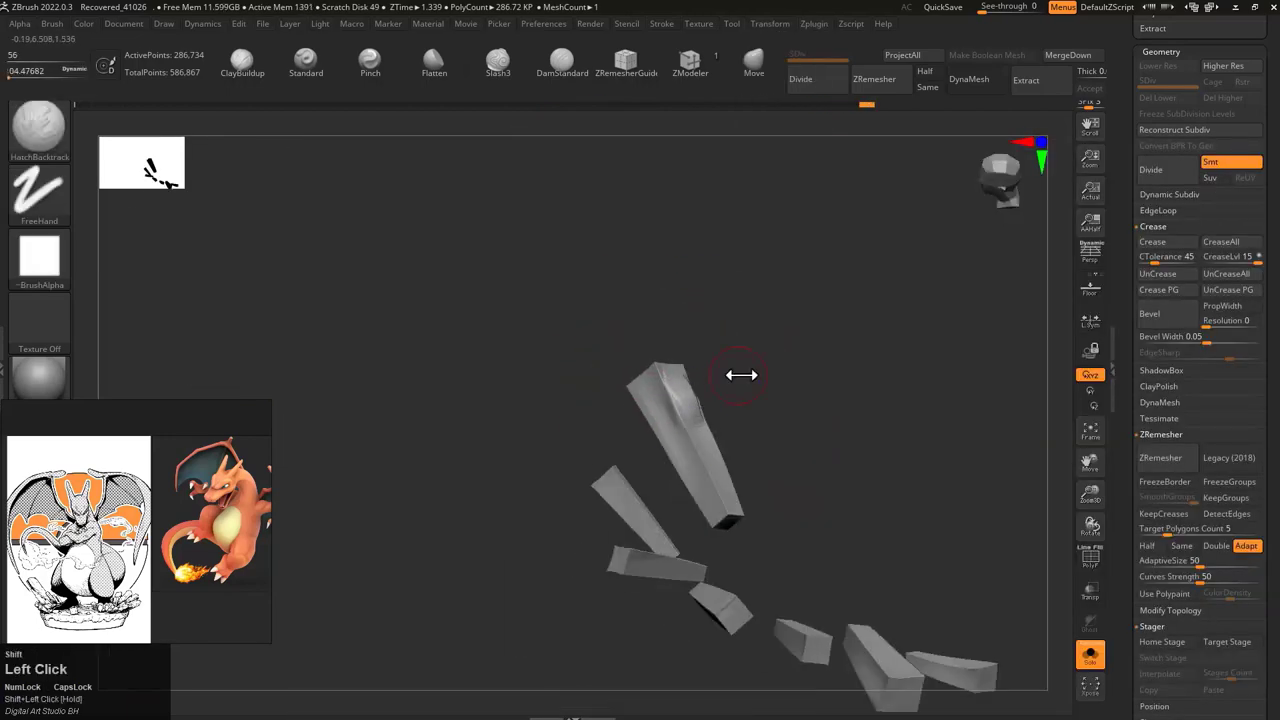
{"action": "left_click", "coordinate": [1168, 242]}
{"action": "key", "text": "space"}
{"action": "left_click", "coordinate": [622, 398]}
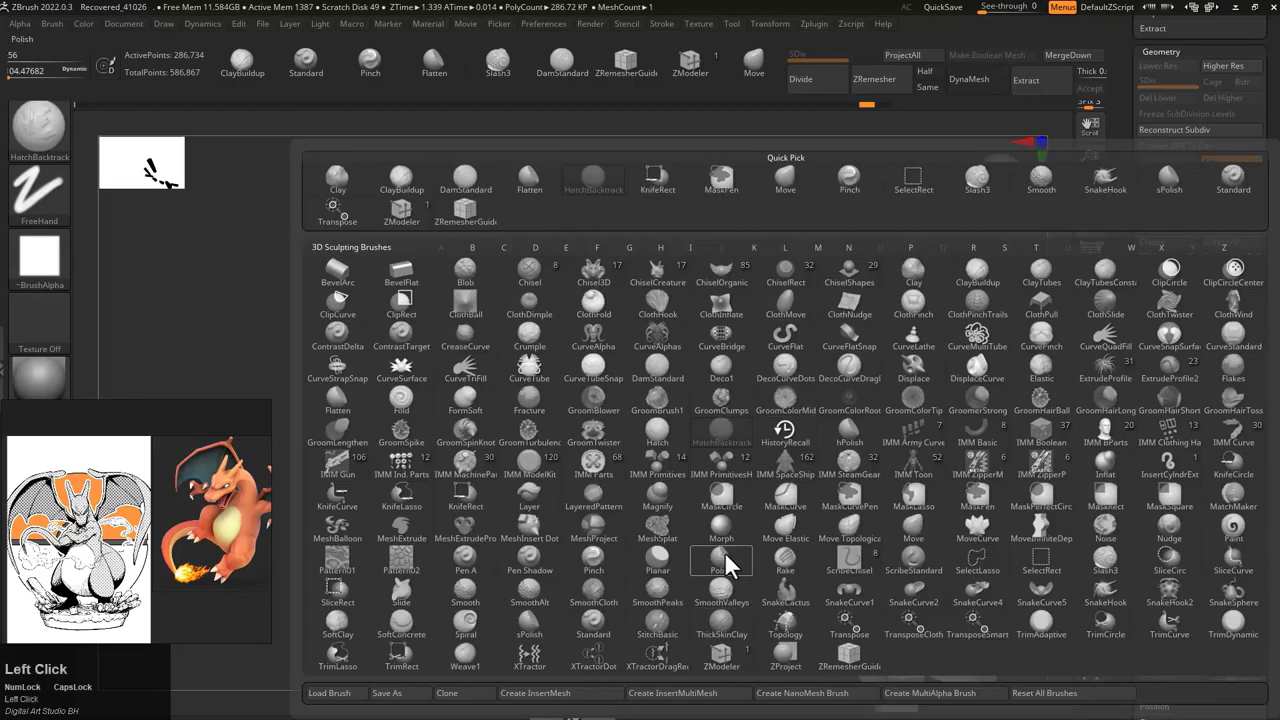
Step: Chip and flatten the blocks into irregular, faceted shards with the Polish and Flatten brushes
{"action": "left_click", "coordinate": [724, 551]}
{"action": "key", "text": "shift+f"}
{"action": "mouse_move", "coordinate": [794, 394]}
{"action": "left_mouse_down", "text": "alt"}
{"action": "mouse_move", "coordinate": [731, 377]}
{"action": "mouse_move", "coordinate": [731, 423]}
{"action": "mouse_move", "coordinate": [672, 242]}
{"action": "mouse_move", "coordinate": [700, 411]}
{"action": "mouse_move", "coordinate": [714, 380]}
{"action": "mouse_move", "coordinate": [663, 411]}
{"action": "mouse_move", "coordinate": [770, 363]}
{"action": "mouse_move", "coordinate": [400, 500]}
{"action": "mouse_move", "coordinate": [449, 429]}
{"action": "mouse_move", "coordinate": [693, 381]}
{"action": "mouse_move", "coordinate": [509, 363]}
{"action": "mouse_move", "coordinate": [540, 329]}
{"action": "mouse_move", "coordinate": [583, 394]}
{"action": "mouse_move", "coordinate": [836, 357]}
{"action": "mouse_move", "coordinate": [823, 334]}
{"action": "mouse_move", "coordinate": [951, 274]}
{"action": "mouse_move", "coordinate": [651, 289]}
{"action": "mouse_move", "coordinate": [716, 364]}
{"action": "mouse_move", "coordinate": [803, 331]}
{"action": "mouse_move", "coordinate": [723, 400]}
{"action": "mouse_move", "coordinate": [726, 277]}
{"action": "mouse_move", "coordinate": [764, 451]}
{"action": "mouse_move", "coordinate": [869, 463]}
{"action": "mouse_move", "coordinate": [735, 438]}
{"action": "left_mouse_up", "text": "alt"}
{"action": "key", "text": "b"}
{"action": "left_click", "coordinate": [514, 608]}
{"action": "key", "text": "b"}
{"action": "left_click", "coordinate": [346, 423]}
{"action": "key", "text": "shift+f"}
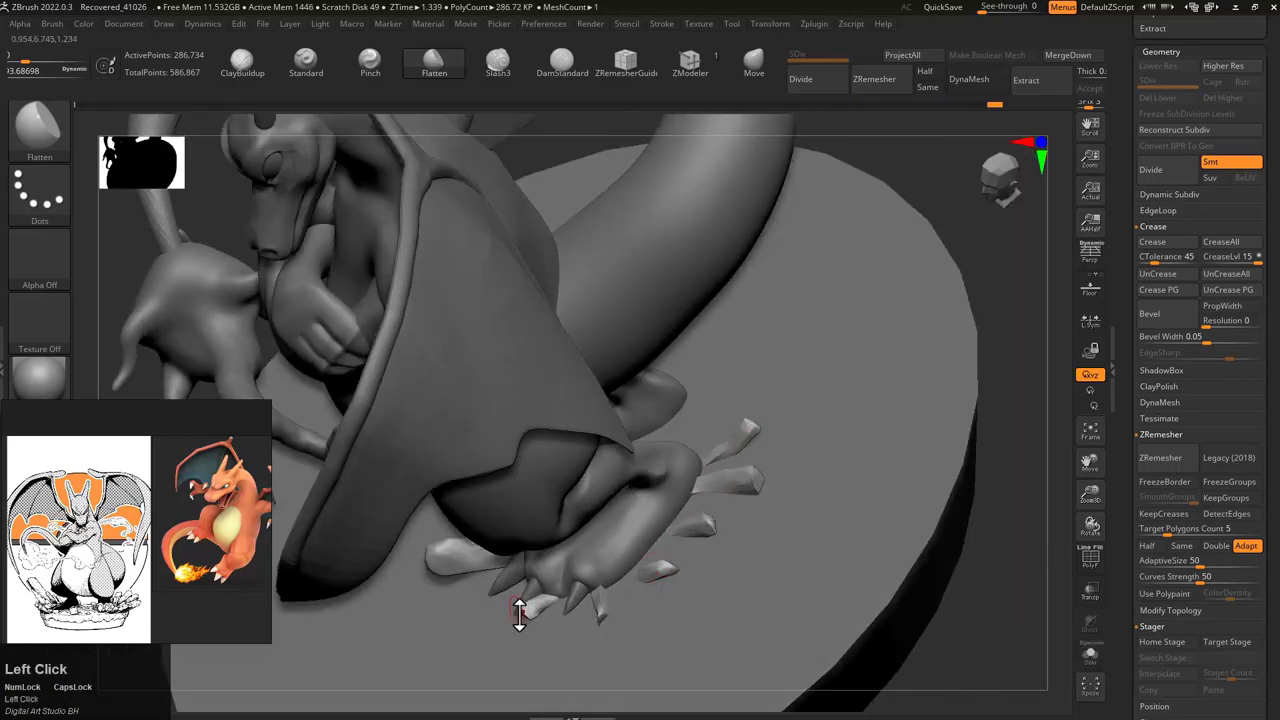
Step: Duplicate the set of carved shards and scale and rotate the copies behind the foot
{"action": "left_click_drag", "start_coordinate": [982, 289], "coordinate": [572, 470]}
{"action": "key", "text": "w"}
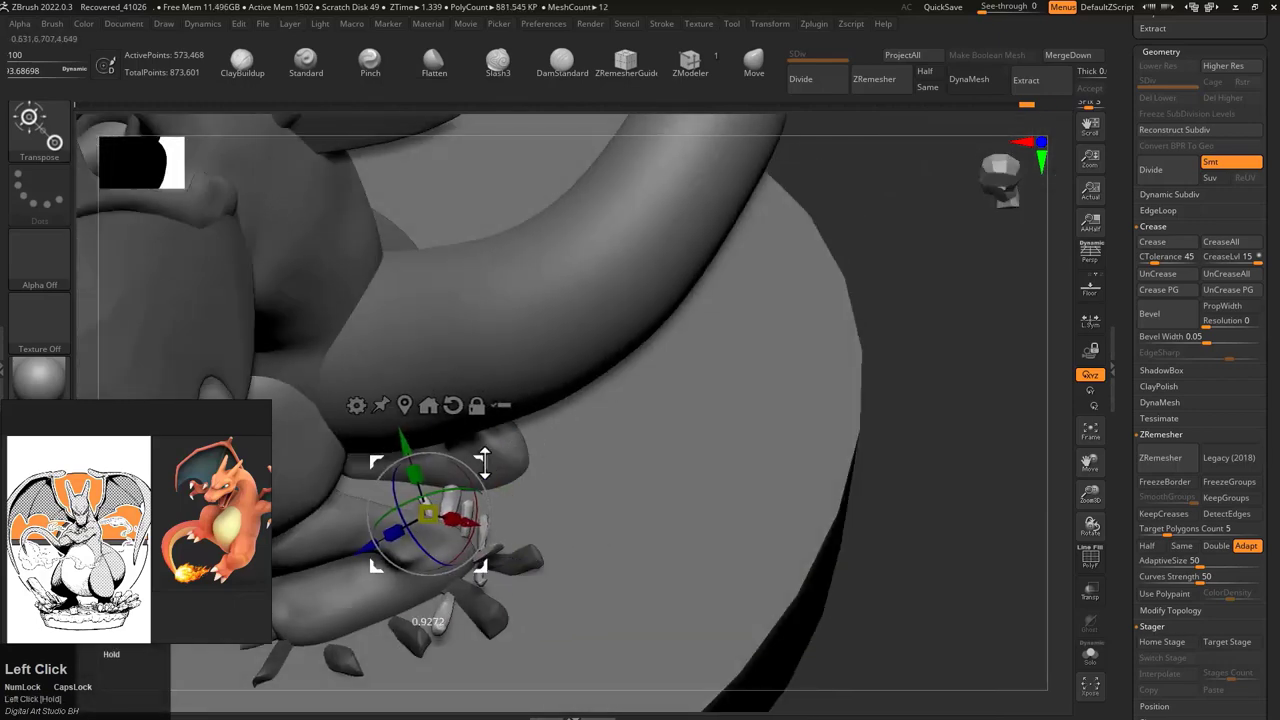
{"action": "left_click_drag", "start_coordinate": [346, 543], "coordinate": [531, 447]}
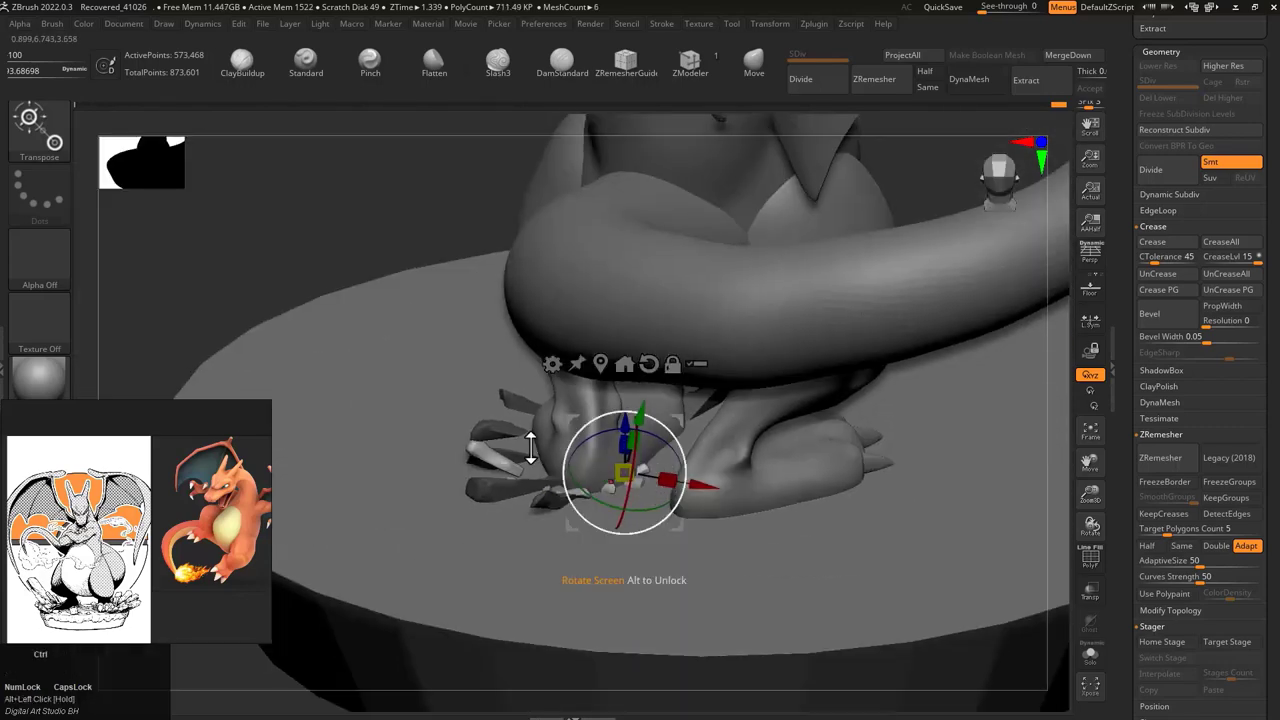
Step: Isolate a single shard from the copied set by masking the other shards and reposition it around the foot
{"action": "left_click", "coordinate": [453, 491], "text": "ctrl+shift"}
{"action": "left_click_drag", "start_coordinate": [840, 551], "coordinate": [749, 491]}
{"action": "key", "text": "shift+f"}
{"action": "mouse_move", "coordinate": [757, 440]}
{"action": "left_mouse_down"}
{"action": "mouse_move", "coordinate": [671, 343]}
{"action": "mouse_move", "coordinate": [660, 400]}
{"action": "mouse_move", "coordinate": [577, 408]}
{"action": "mouse_move", "coordinate": [581, 435]}
{"action": "left_mouse_up"}
{"action": "key", "text": "ctrl+shift+x"}
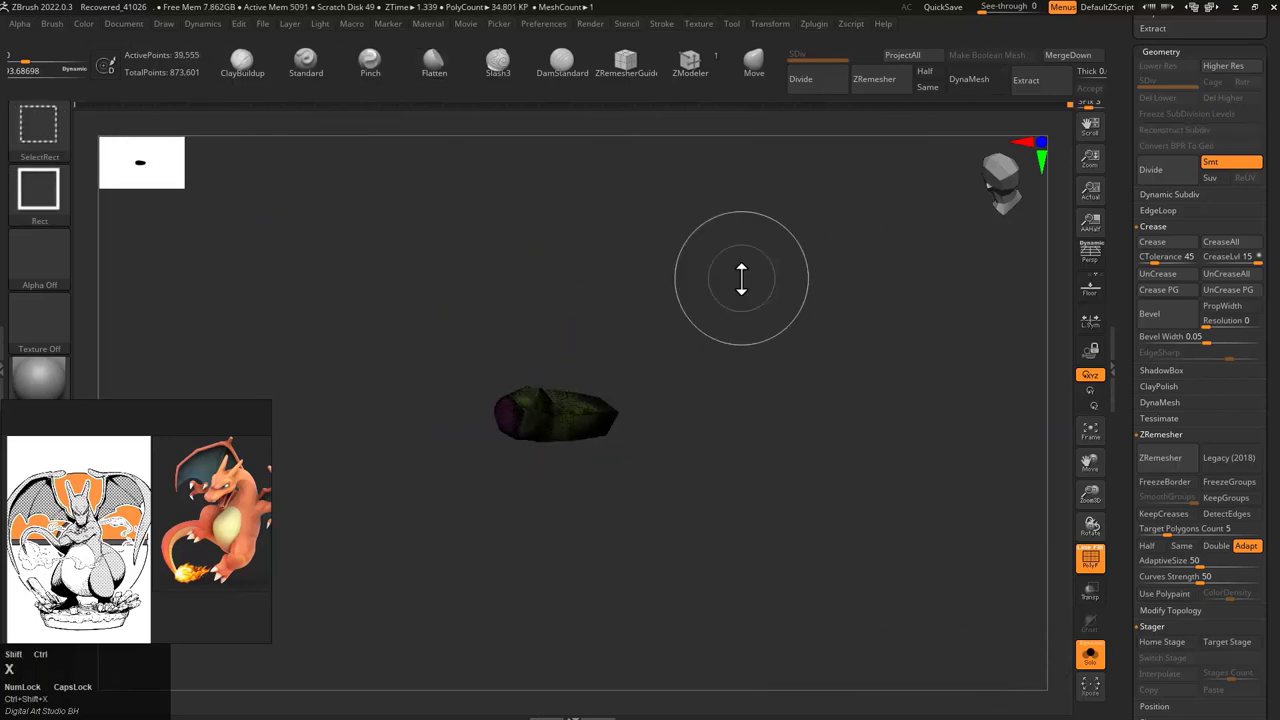
{"action": "left_click", "coordinate": [740, 486], "text": "ctrl+shift"}
{"action": "left_click", "coordinate": [866, 557], "text": "ctrl+shift"}
{"action": "key", "text": "w"}
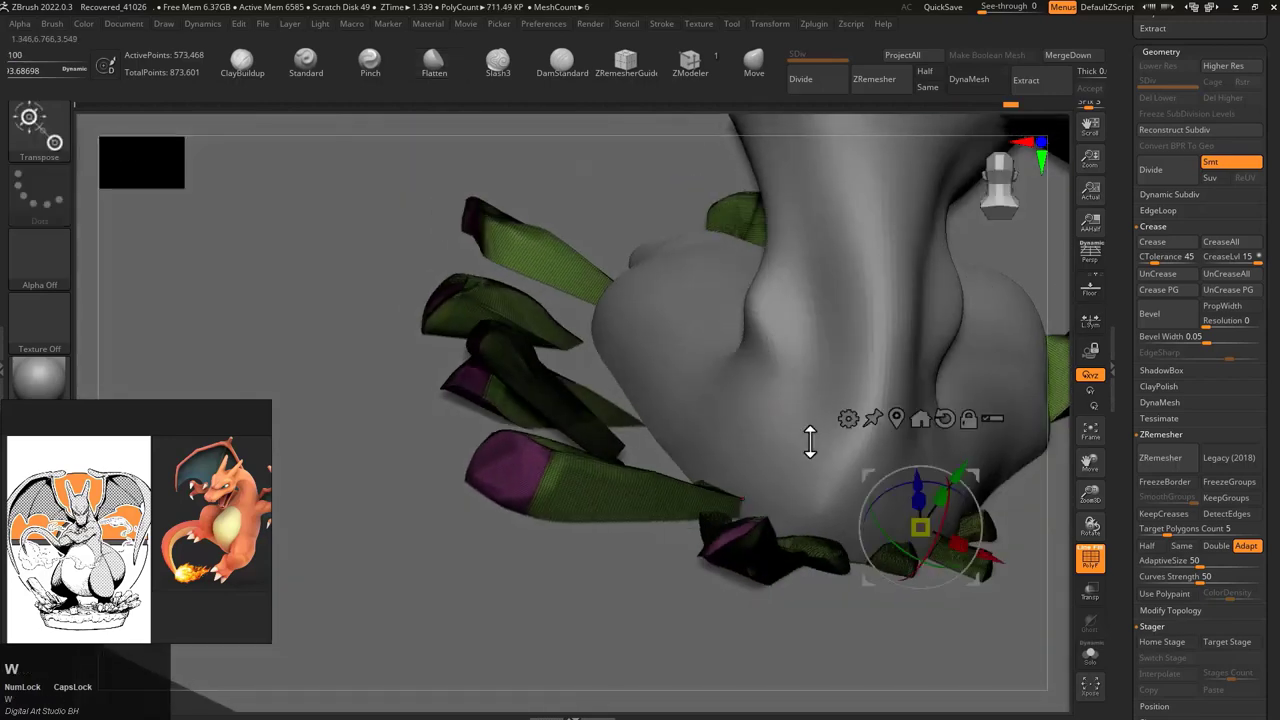
{"action": "left_click", "coordinate": [854, 304], "text": "ctrl"}
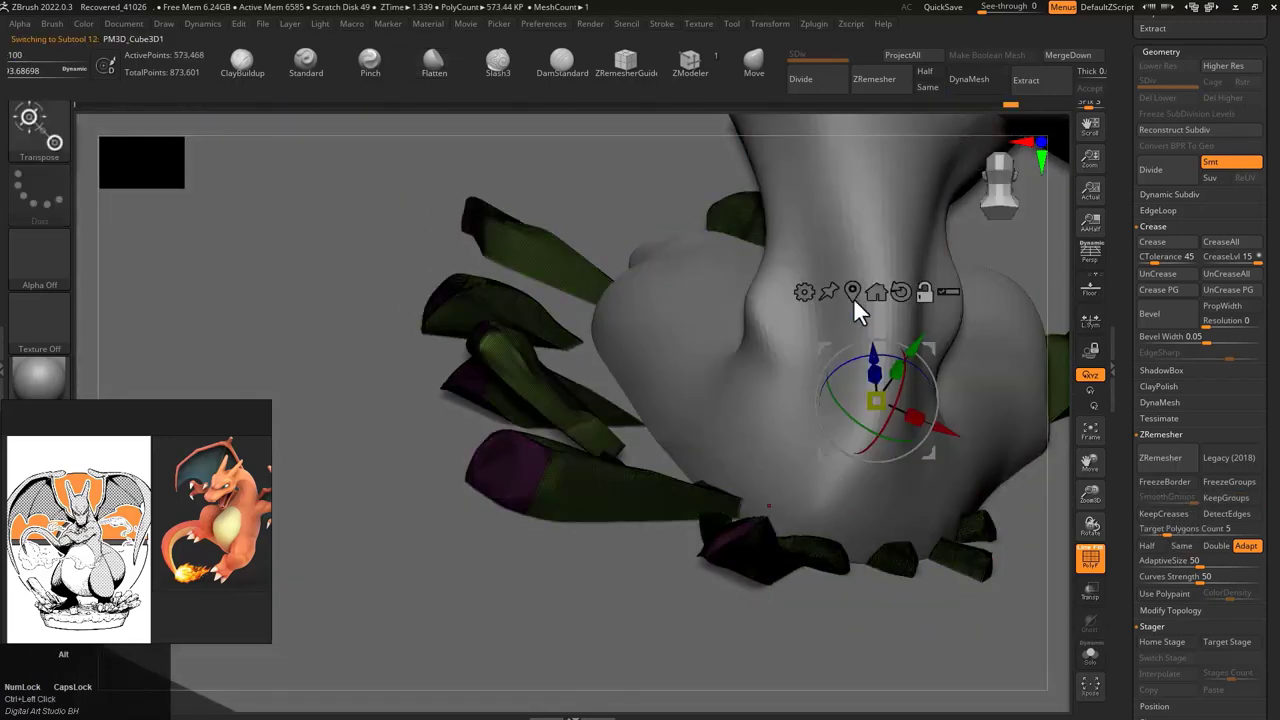
{"action": "left_click_drag", "start_coordinate": [1063, 334], "coordinate": [806, 380]}
{"action": "key", "text": "shift+f"}
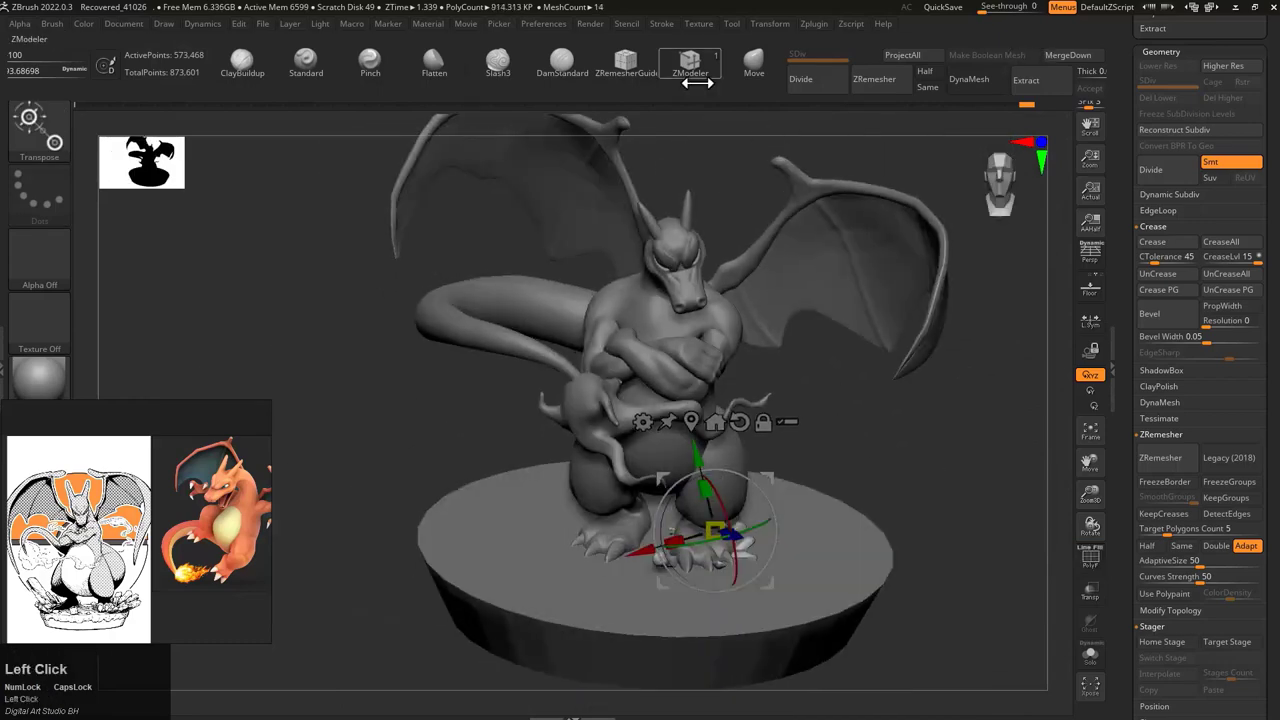
Step: Mirror a duplicate of the shard set and arrange it around the other foot
{"action": "left_click", "coordinate": [993, 55]}
{"action": "left_click", "coordinate": [571, 338]}
{"action": "mouse_move", "coordinate": [838, 450]}
{"action": "left_mouse_down"}
{"action": "mouse_move", "coordinate": [689, 426]}
{"action": "mouse_move", "coordinate": [842, 461]}
{"action": "left_mouse_up"}
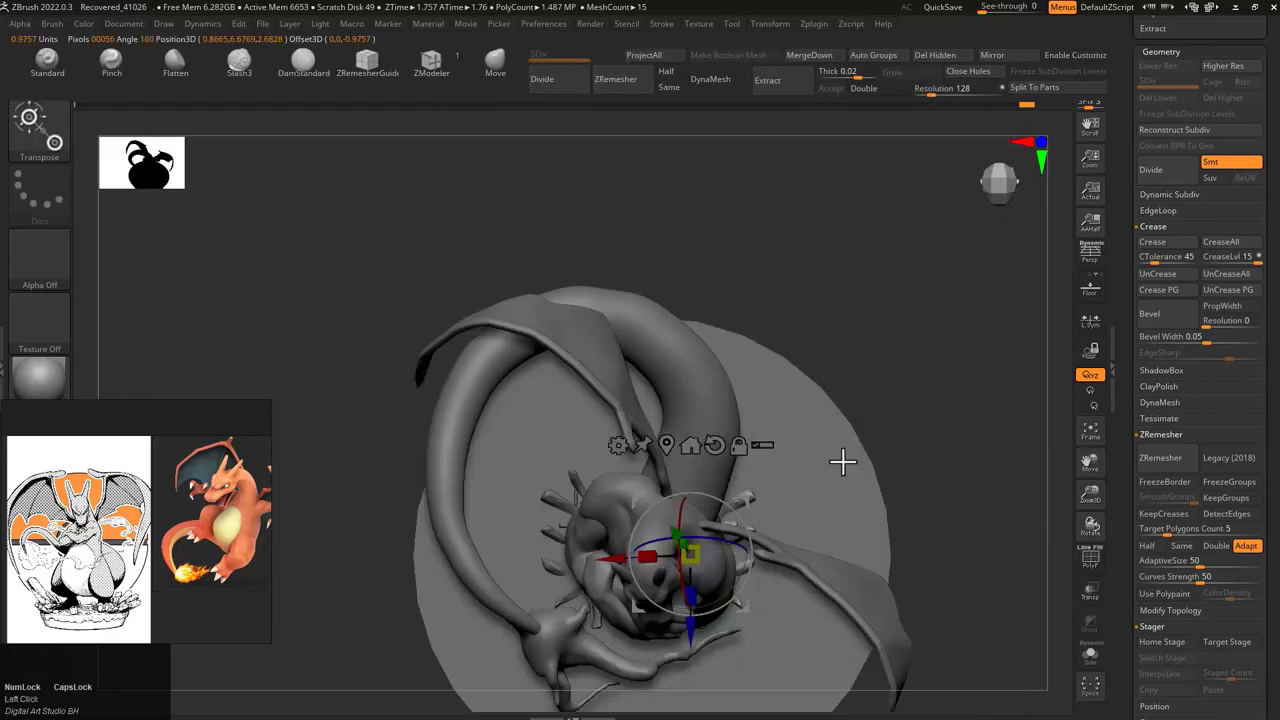
{"action": "left_click_drag", "start_coordinate": [752, 510], "coordinate": [771, 386]}
Step: Crease the pedestal's complete edge loops with ZModeler and subdivide the pedestal to level 7
{"action": "left_click", "coordinate": [771, 386], "text": "alt"}
{"action": "key", "text": "shift+f"}
{"action": "left_click_drag", "start_coordinate": [737, 109], "coordinate": [716, 442], "text": "alt"}
{"action": "key", "text": "q"}
{"action": "key", "text": "space"}
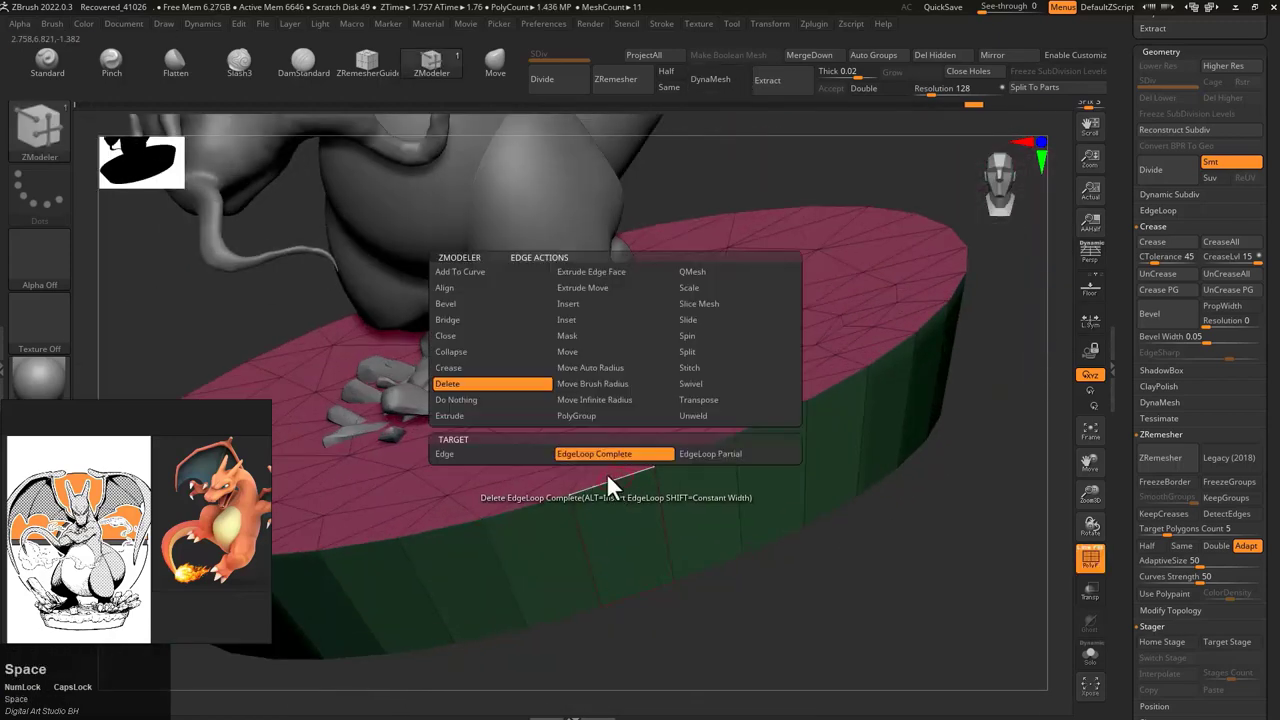
{"action": "left_click", "coordinate": [448, 367]}
{"action": "key", "text": "d"}
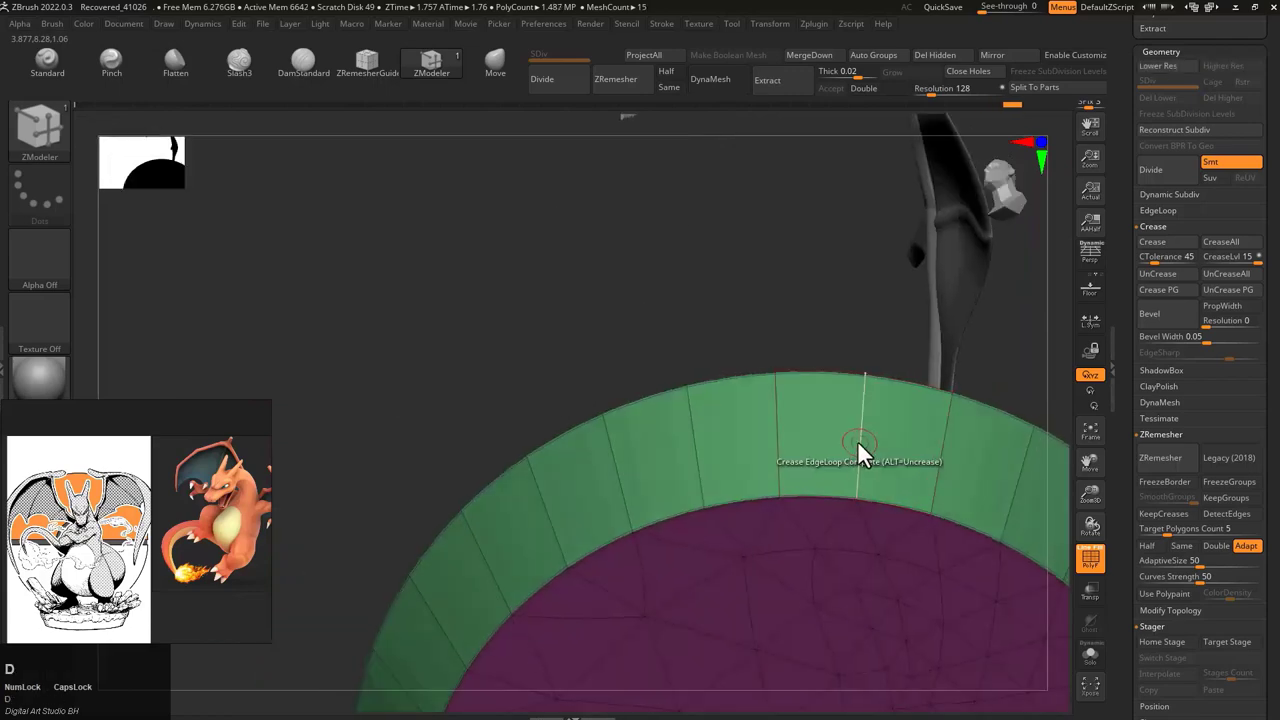
{"action": "left_click", "coordinate": [857, 440]}
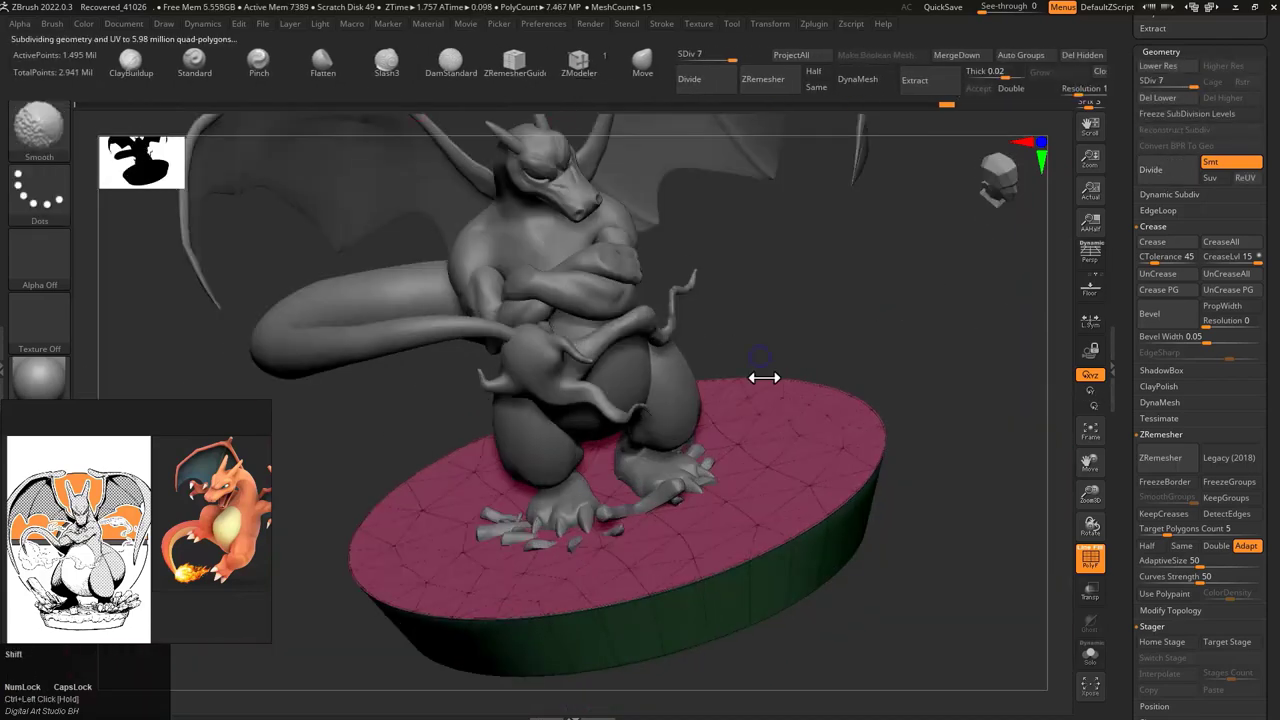
{"action": "left_click_drag", "start_coordinate": [763, 374], "coordinate": [772, 368]}
Step: Sculpt first ridges and folds into the pedestal's top disc beside the foot with the GroomSpike brush
{"action": "key", "text": "b"}
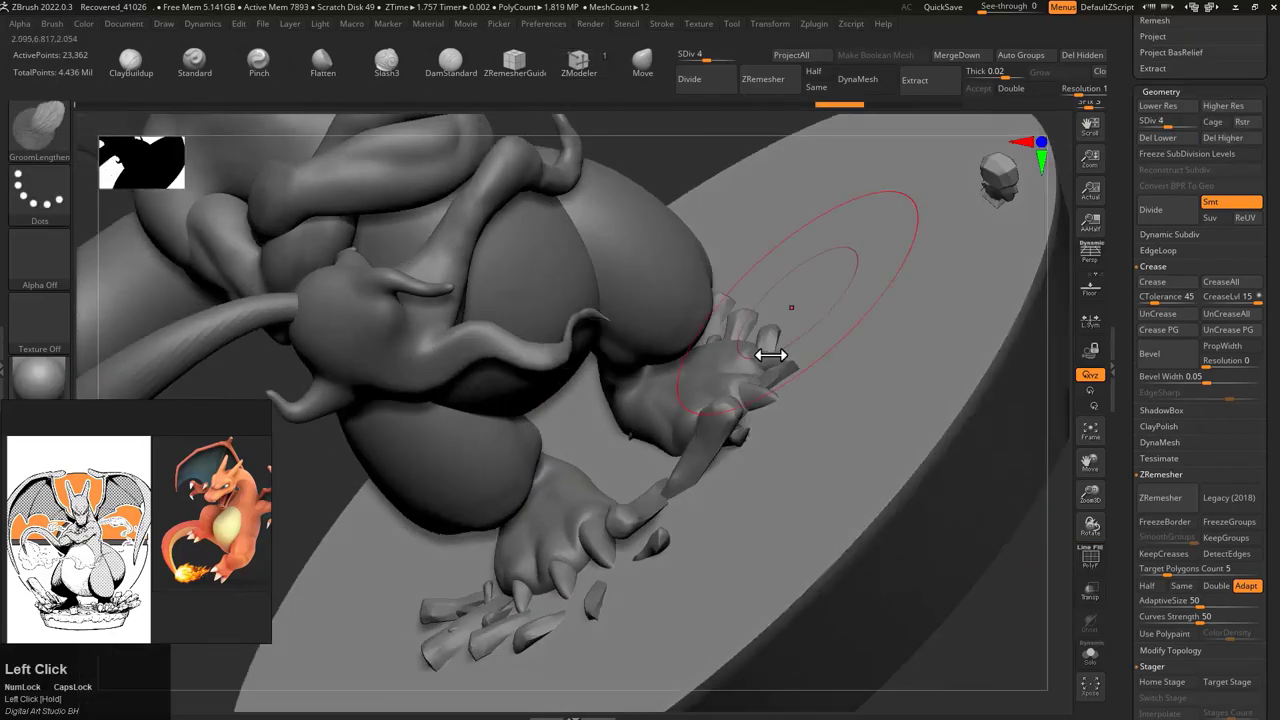
{"action": "key", "text": "b"}
{"action": "left_click", "coordinate": [636, 412]}
{"action": "left_click", "coordinate": [1090, 655]}
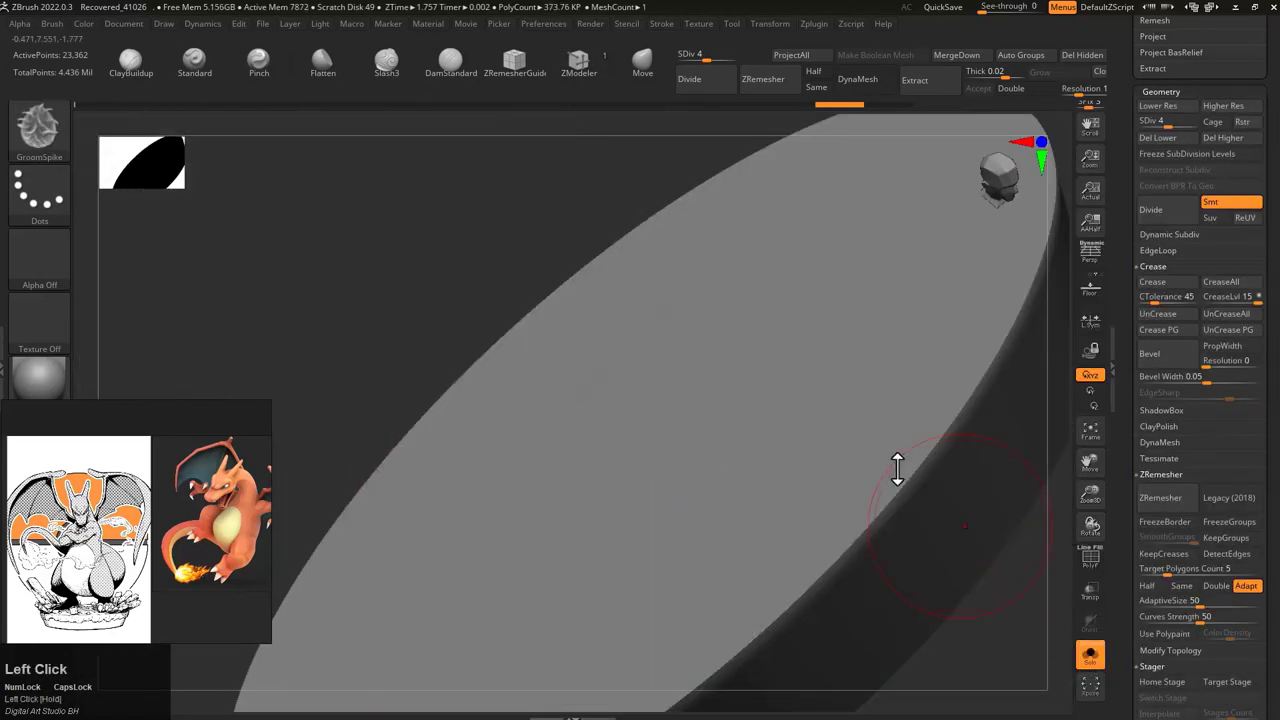
{"action": "left_click_drag", "start_coordinate": [894, 457], "coordinate": [1097, 548]}
{"action": "left_click_drag", "start_coordinate": [1095, 650], "coordinate": [661, 515]}
{"action": "key", "text": "ctrl+z"}
{"action": "left_click_drag", "start_coordinate": [760, 398], "coordinate": [605, 284], "text": "alt"}
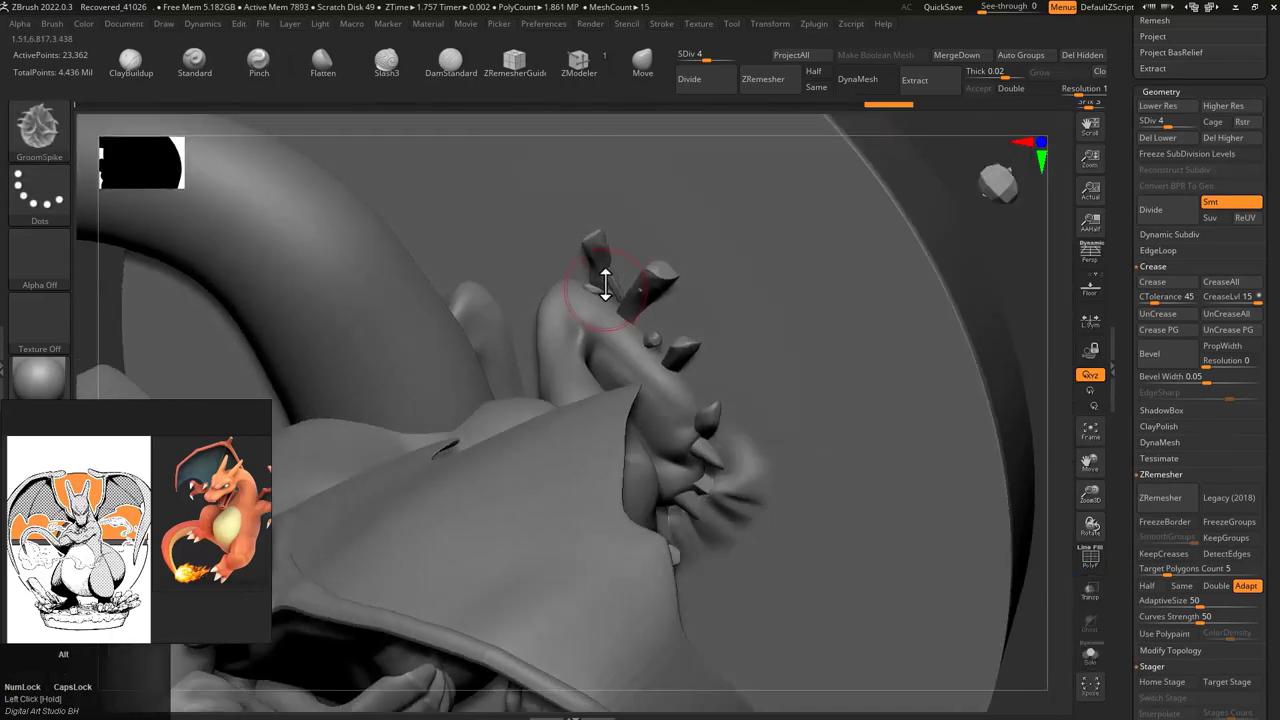
{"action": "left_click_drag", "start_coordinate": [928, 275], "coordinate": [838, 247]}
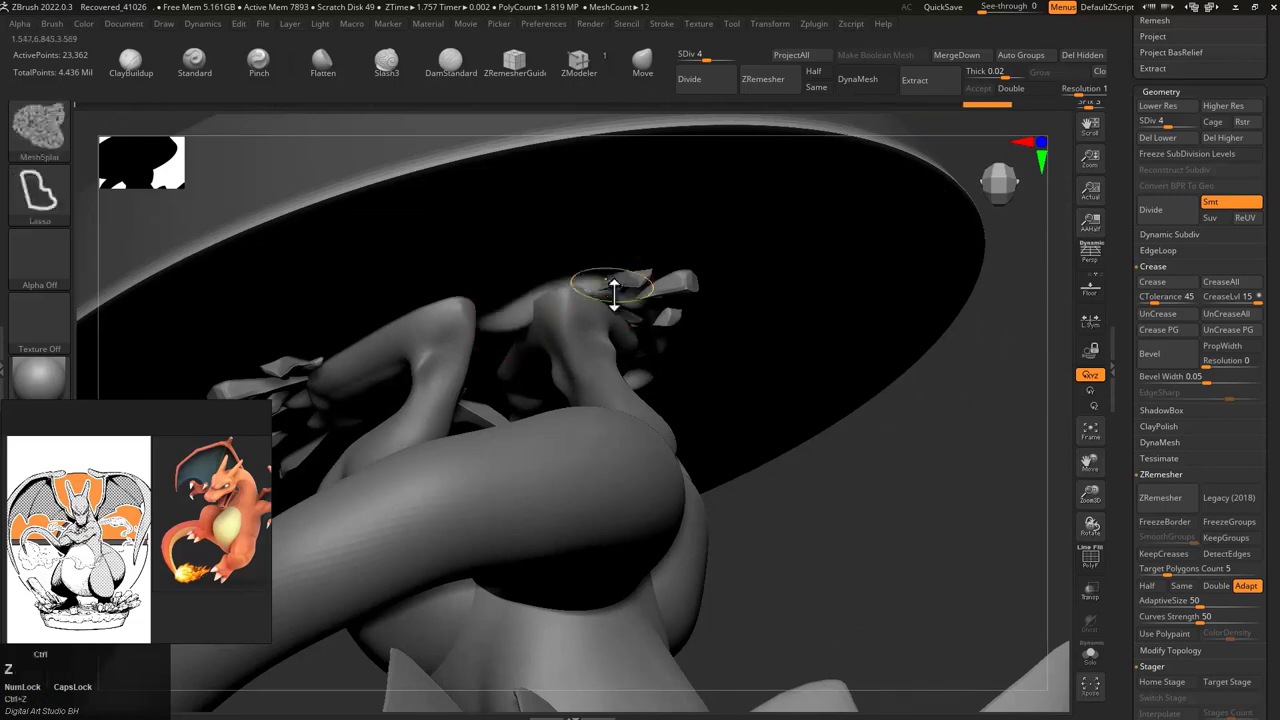
{"action": "left_click_drag", "start_coordinate": [613, 293], "coordinate": [636, 411]}
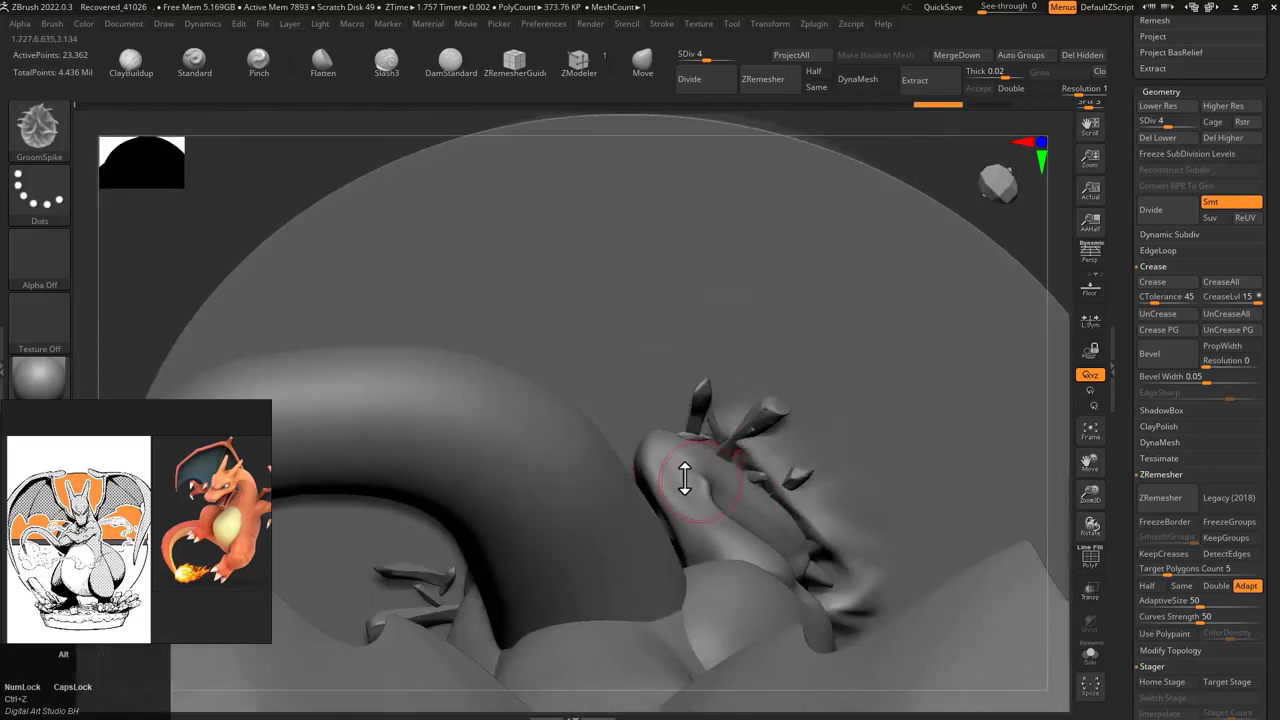
Step: Show only the disc with one leg and sculpt a rippled ring of raised ground around its foot
{"action": "left_click", "coordinate": [684, 479], "text": "alt"}
{"action": "left_click_drag", "start_coordinate": [1139, 250], "coordinate": [1139, 489]}
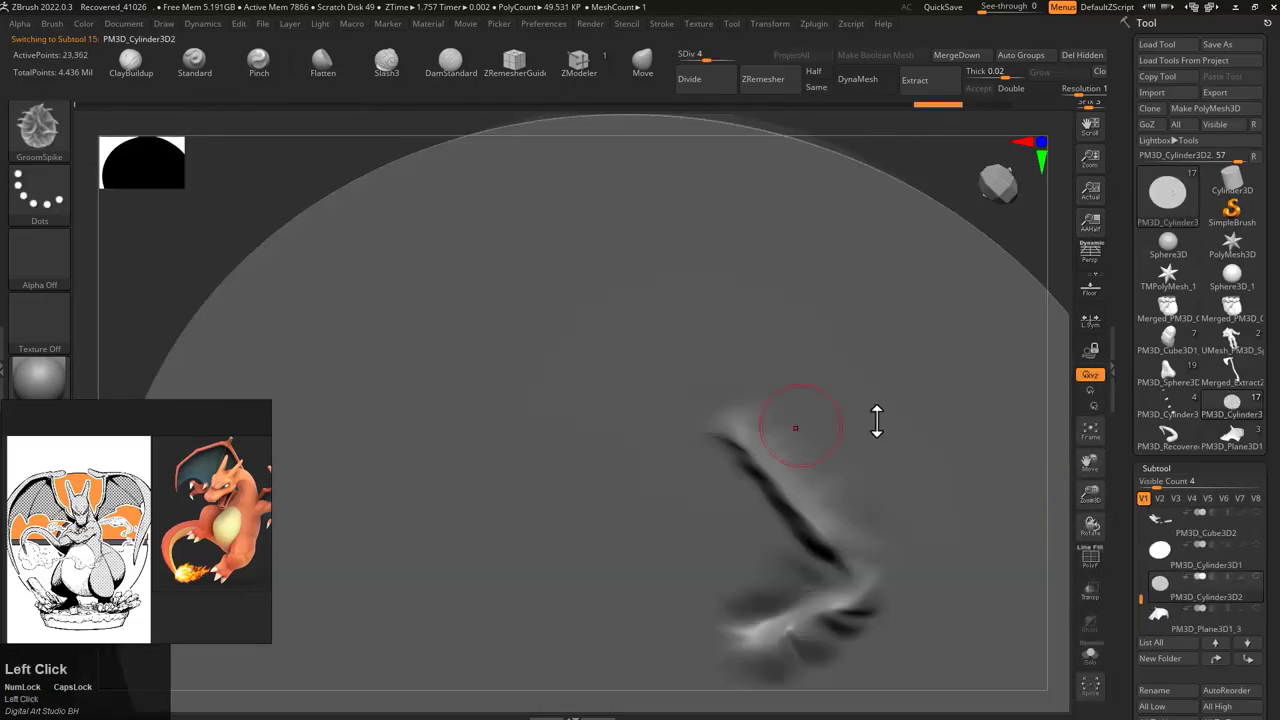
{"action": "left_click_drag", "start_coordinate": [1146, 520], "coordinate": [1146, 522]}
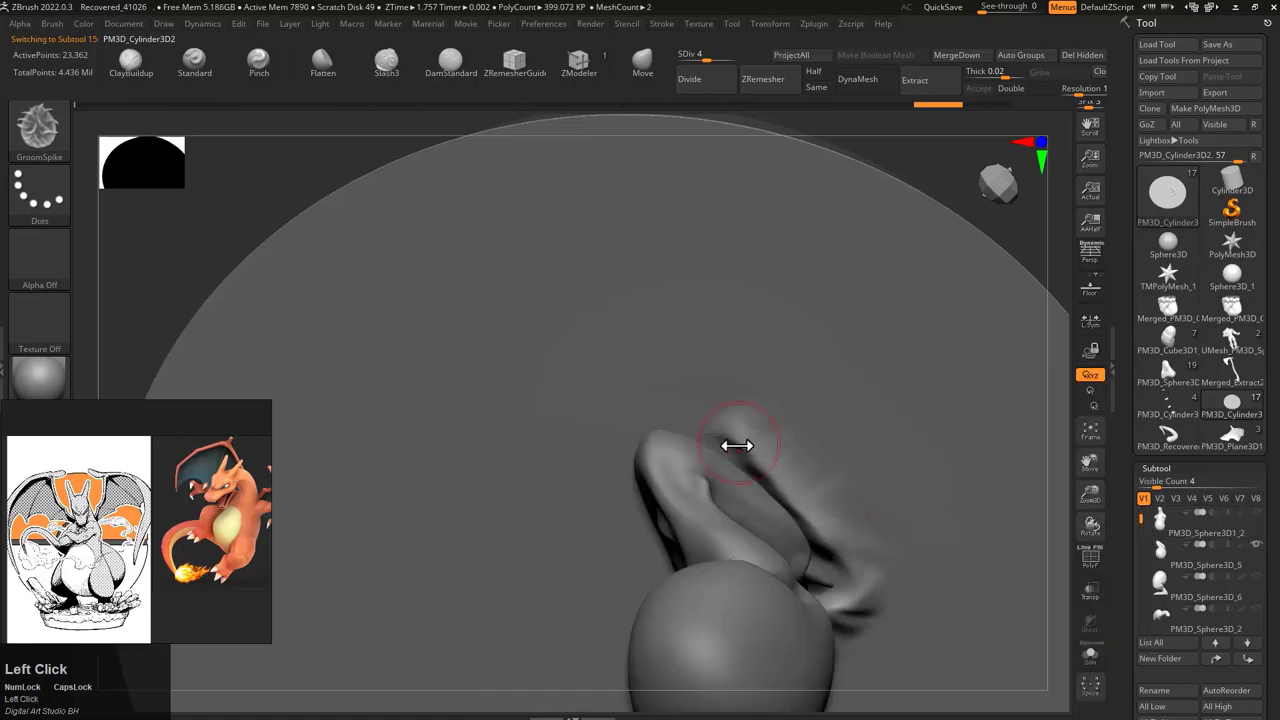
{"action": "mouse_move", "coordinate": [665, 434]}
{"action": "left_mouse_down"}
{"action": "mouse_move", "coordinate": [920, 214]}
{"action": "mouse_move", "coordinate": [677, 617]}
{"action": "mouse_move", "coordinate": [1037, 306]}
{"action": "mouse_move", "coordinate": [646, 597]}
{"action": "mouse_move", "coordinate": [706, 543]}
{"action": "mouse_move", "coordinate": [657, 580]}
{"action": "left_mouse_up"}
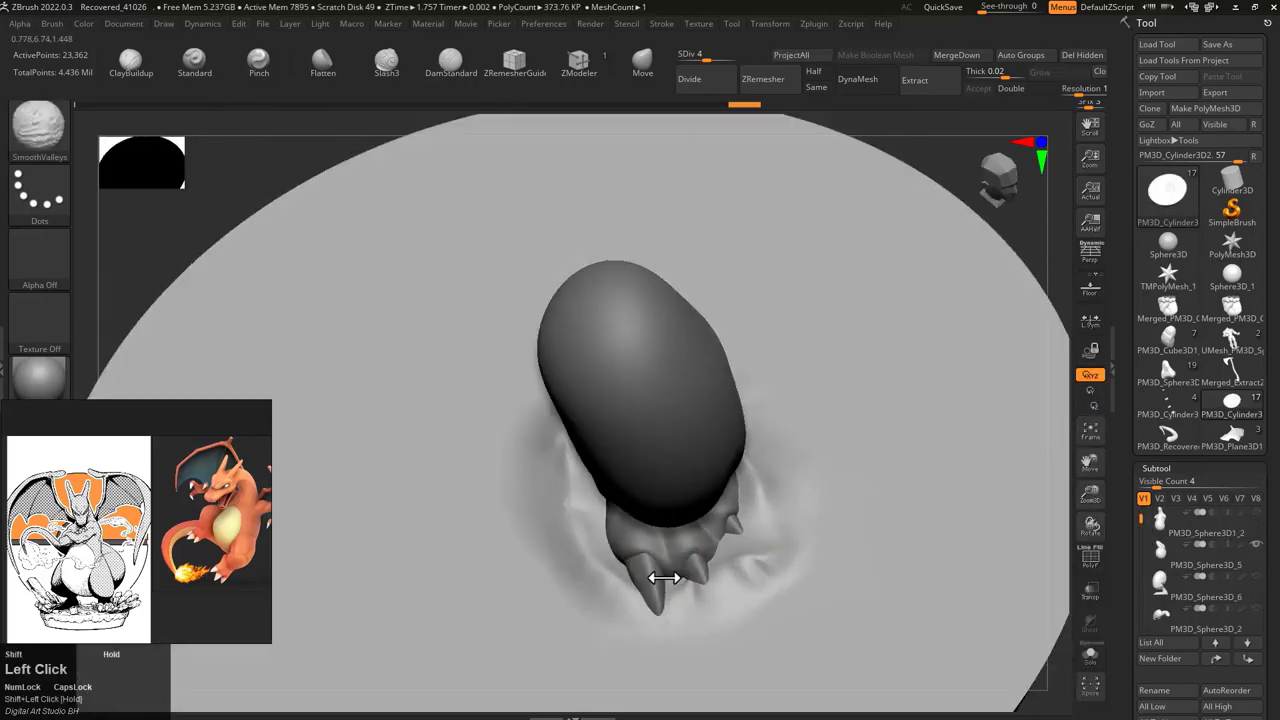
{"action": "key", "text": "s"}
{"action": "key", "text": "ctrl+z"}
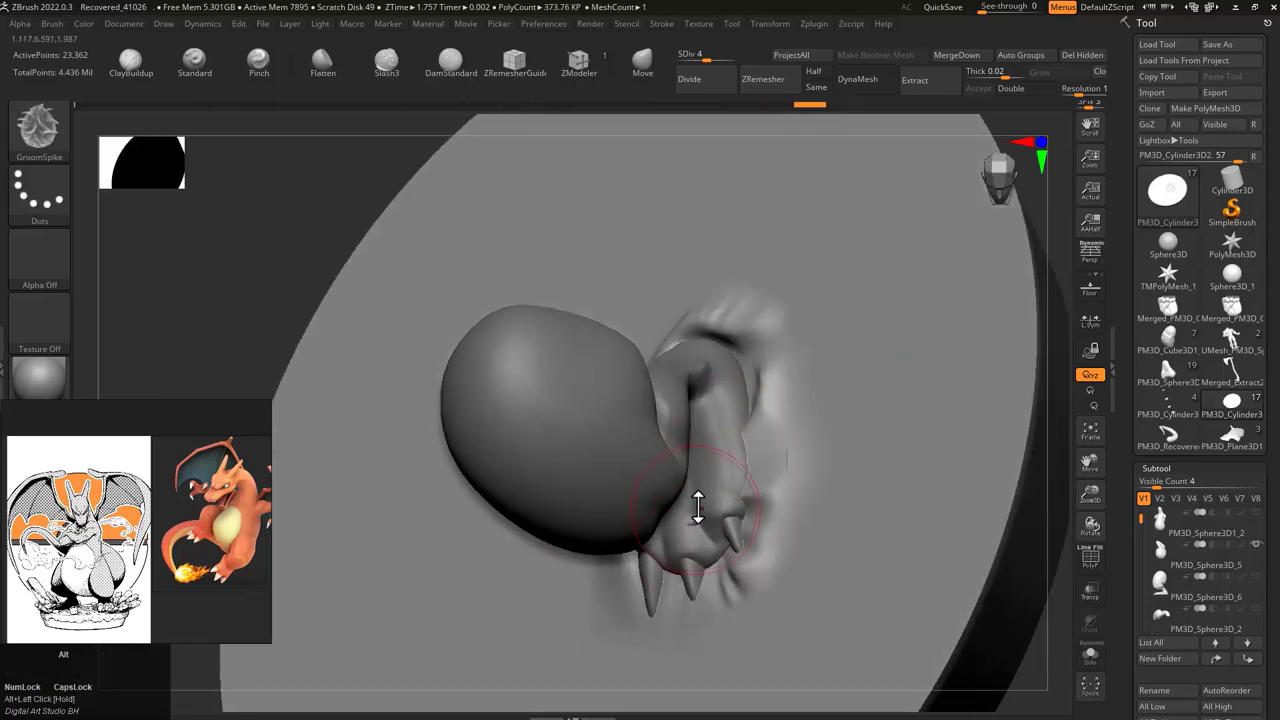
{"action": "mouse_move", "coordinate": [1000, 434]}
{"action": "left_mouse_down"}
{"action": "mouse_move", "coordinate": [529, 406]}
{"action": "mouse_move", "coordinate": [936, 295]}
{"action": "mouse_move", "coordinate": [737, 617]}
{"action": "mouse_move", "coordinate": [705, 437]}
{"action": "left_mouse_up"}
Step: Refine the folds between the claws and under the foot with GroomSpike and SmoothValleys, working on the isolated disc
{"action": "key", "text": "b"}
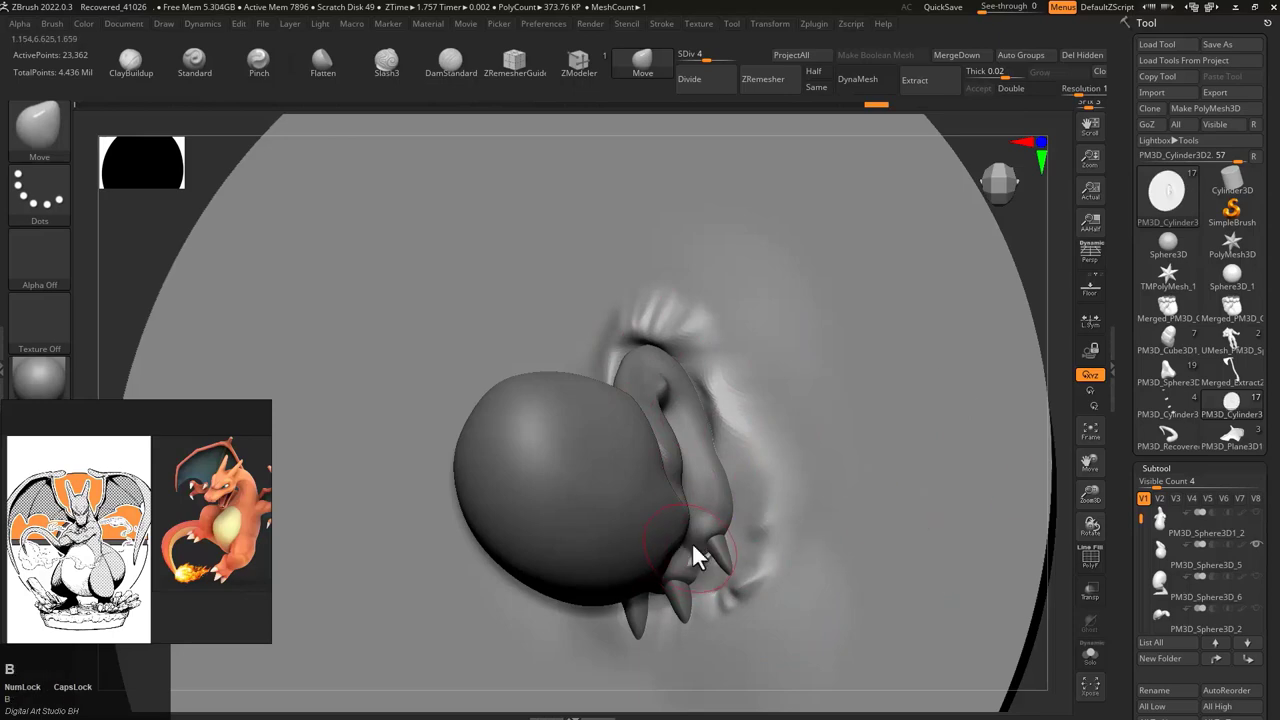
{"action": "key", "text": "g"}
{"action": "key", "text": "s"}
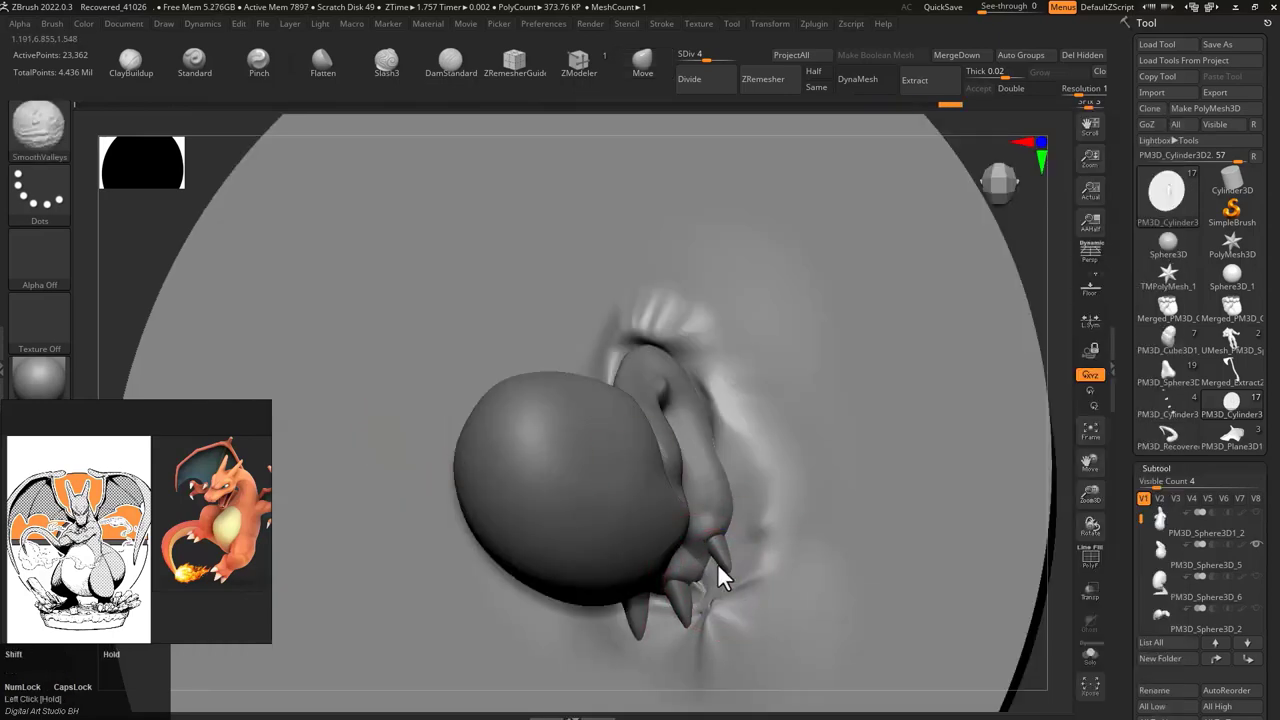
{"action": "left_click", "coordinate": [1090, 655]}
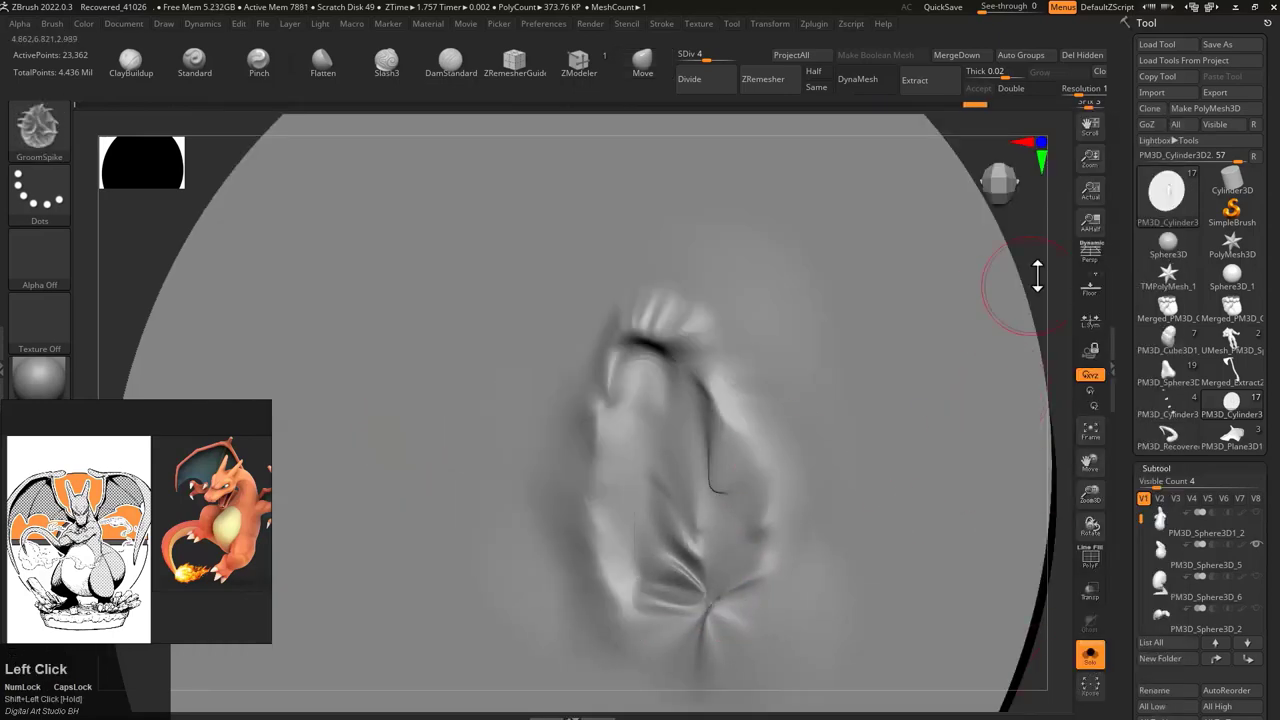
{"action": "key", "text": "space"}
{"action": "left_click", "coordinate": [713, 505]}
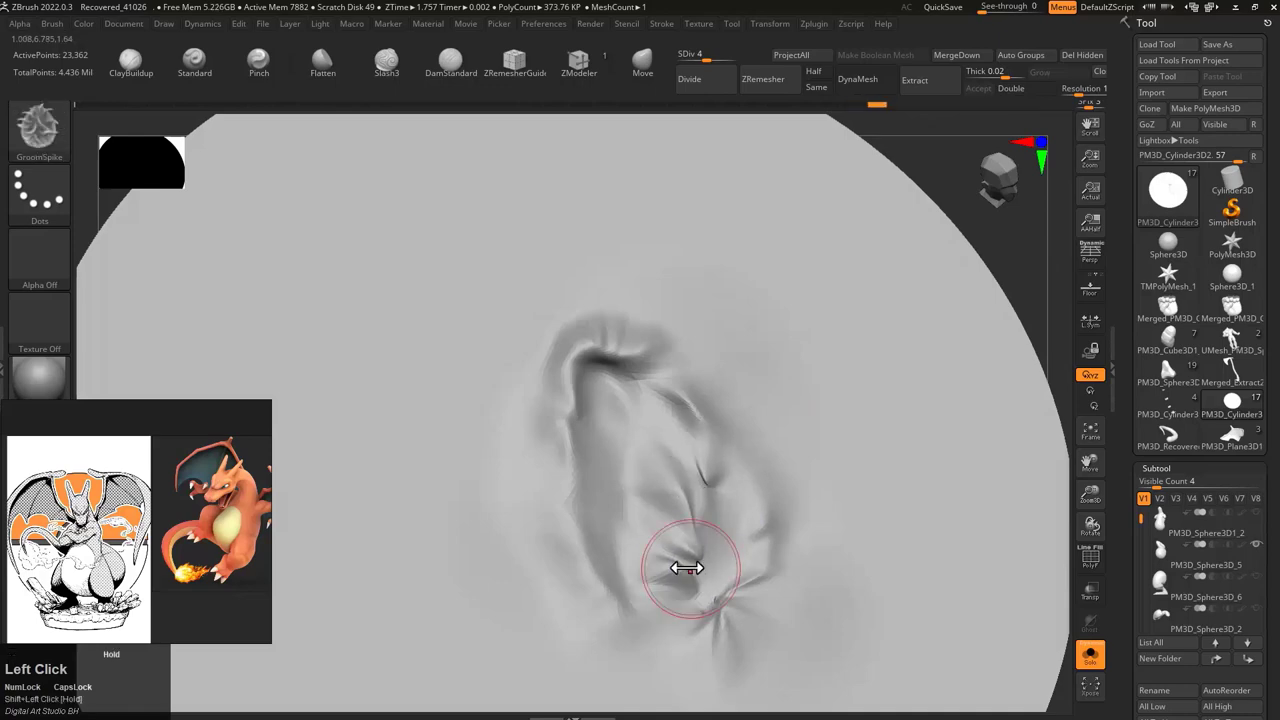
{"action": "key", "text": "ctrl+shift+s"}
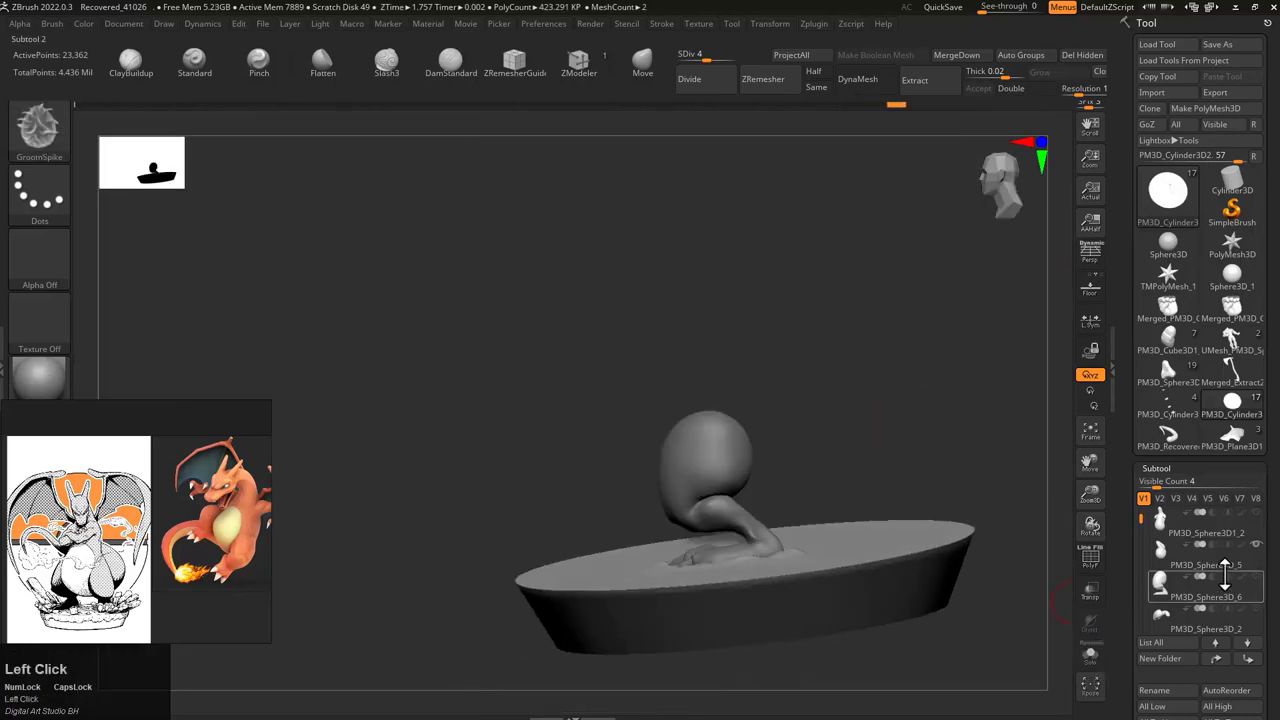
Step: Show the second leg and shape the rippled ground around both feet with the Move brush
{"action": "mouse_move", "coordinate": [950, 400]}
{"action": "left_mouse_down"}
{"action": "mouse_move", "coordinate": [906, 374]}
{"action": "mouse_move", "coordinate": [1029, 374]}
{"action": "mouse_move", "coordinate": [937, 149]}
{"action": "mouse_move", "coordinate": [722, 480]}
{"action": "mouse_move", "coordinate": [857, 306]}
{"action": "mouse_move", "coordinate": [700, 411]}
{"action": "mouse_move", "coordinate": [686, 386]}
{"action": "mouse_move", "coordinate": [747, 465]}
{"action": "left_mouse_up"}
{"action": "left_click_drag", "start_coordinate": [768, 565], "coordinate": [665, 85]}
{"action": "key", "text": "b"}
{"action": "key", "text": "m"}
{"action": "key", "text": "v"}
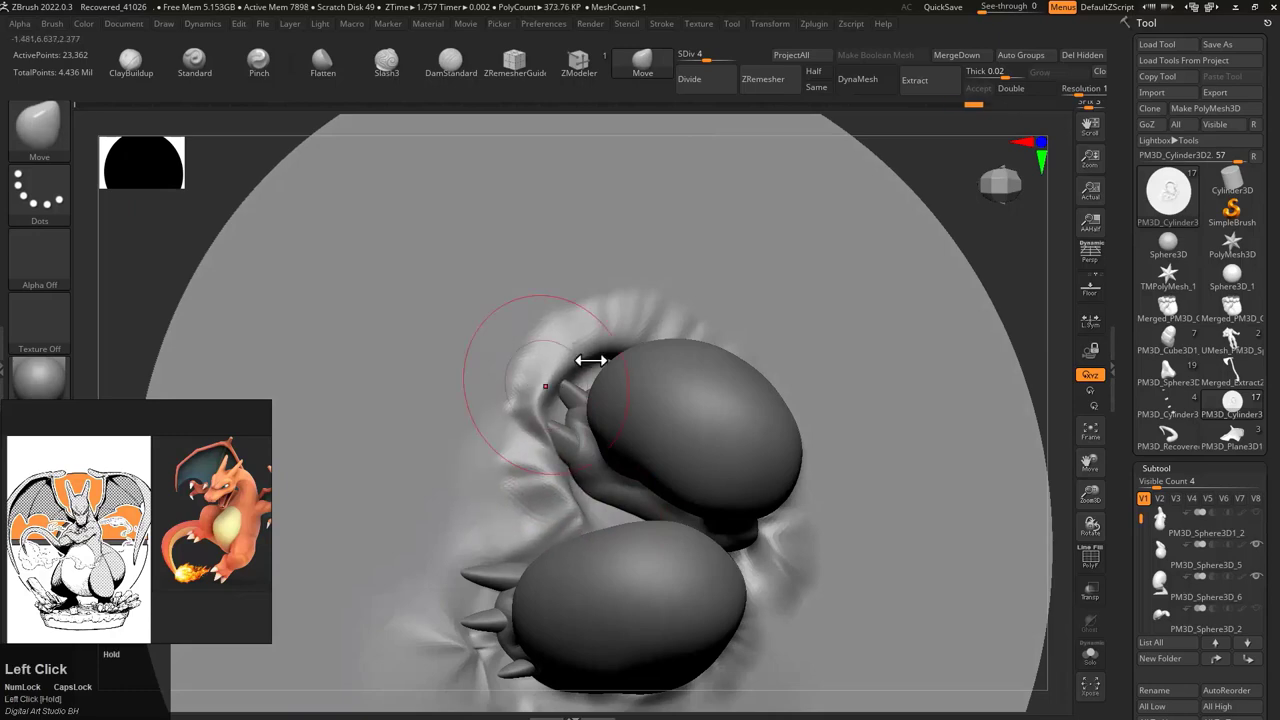
{"action": "mouse_move", "coordinate": [530, 355]}
{"action": "left_mouse_down"}
{"action": "mouse_move", "coordinate": [1008, 243]}
{"action": "mouse_move", "coordinate": [718, 567]}
{"action": "left_mouse_up"}
{"action": "mouse_move", "coordinate": [637, 455]}
{"action": "left_mouse_down"}
{"action": "mouse_move", "coordinate": [623, 451]}
{"action": "mouse_move", "coordinate": [971, 320]}
{"action": "mouse_move", "coordinate": [966, 451]}
{"action": "mouse_move", "coordinate": [585, 594]}
{"action": "mouse_move", "coordinate": [551, 594]}
{"action": "mouse_move", "coordinate": [634, 429]}
{"action": "mouse_move", "coordinate": [771, 531]}
{"action": "mouse_move", "coordinate": [872, 317]}
{"action": "mouse_move", "coordinate": [800, 330]}
{"action": "left_mouse_up"}
Step: Sculpt swirls and wave-like folds across the whole disc with the GroomTwister brush
{"action": "key", "text": "b"}
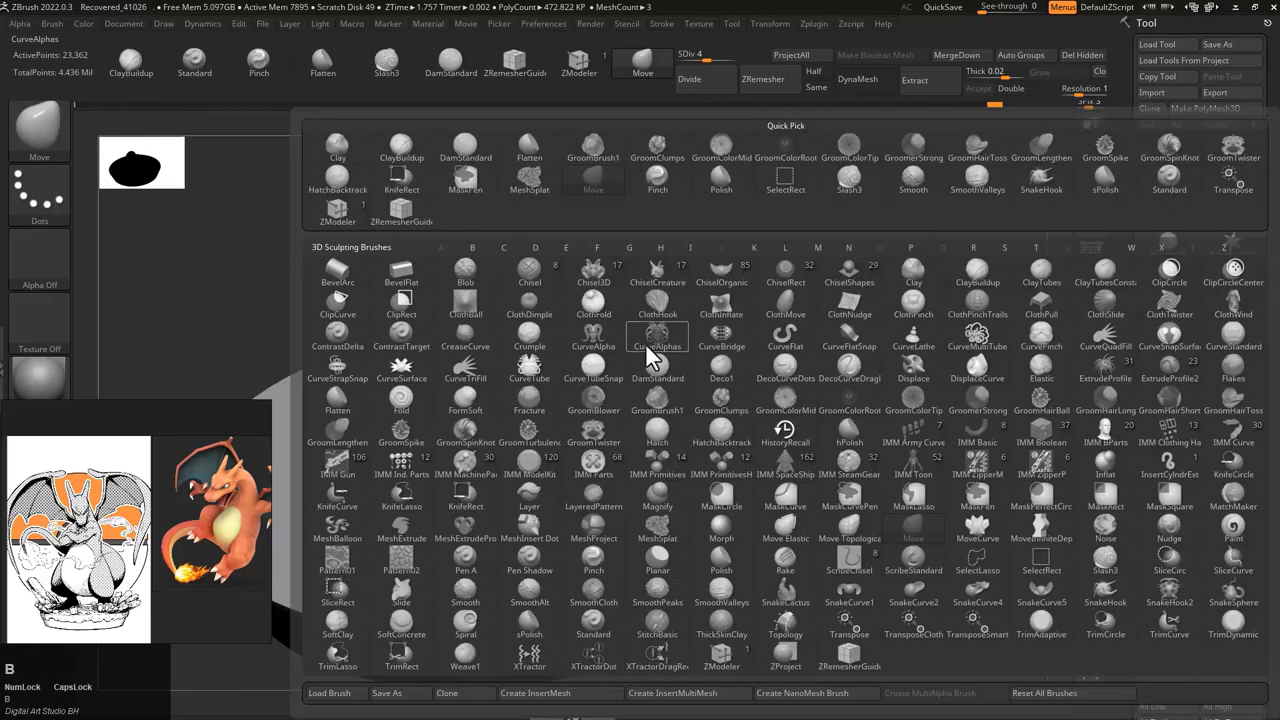
{"action": "left_click", "coordinate": [560, 449]}
{"action": "mouse_move", "coordinate": [662, 464]}
{"action": "left_mouse_down"}
{"action": "mouse_move", "coordinate": [646, 400]}
{"action": "mouse_move", "coordinate": [926, 531]}
{"action": "mouse_move", "coordinate": [483, 517]}
{"action": "mouse_move", "coordinate": [594, 509]}
{"action": "mouse_move", "coordinate": [971, 314]}
{"action": "mouse_move", "coordinate": [863, 386]}
{"action": "mouse_move", "coordinate": [1140, 515]}
{"action": "left_mouse_up"}
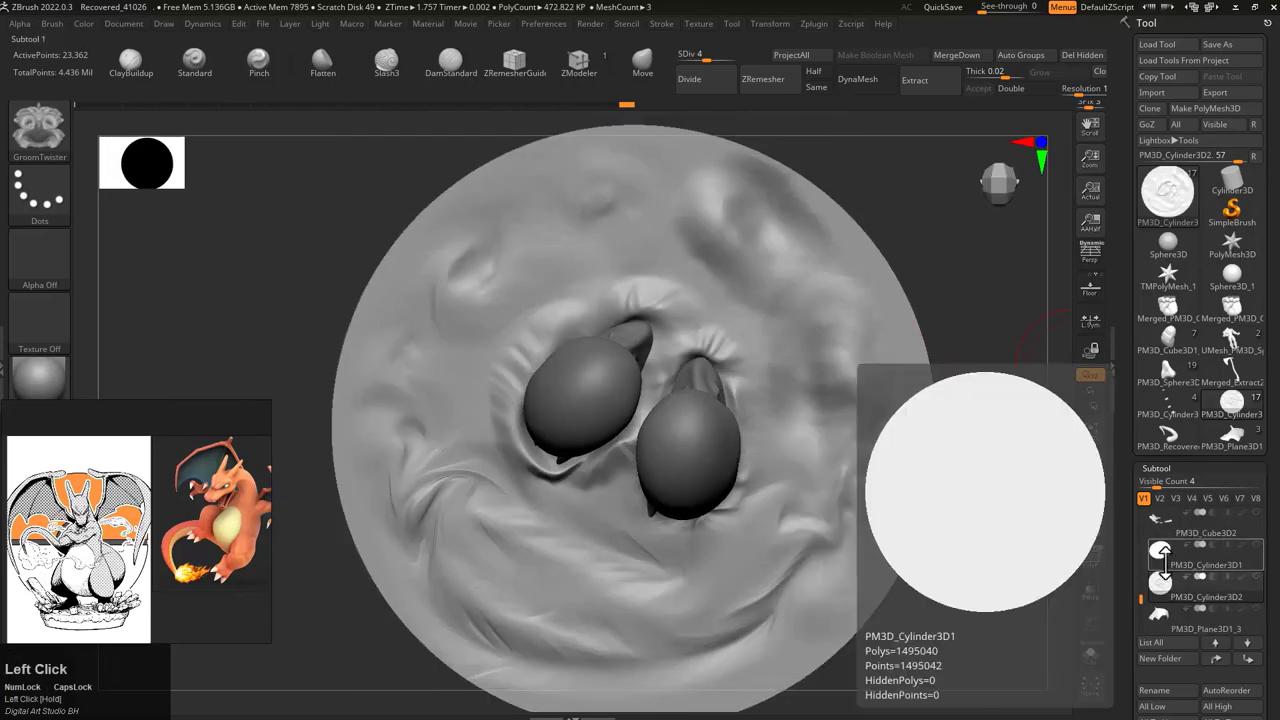
Step: Duplicate the rippled disc, remove the copy's subdivision levels and lasso-mask curved patches around the legs
{"action": "left_click", "coordinate": [1140, 515]}
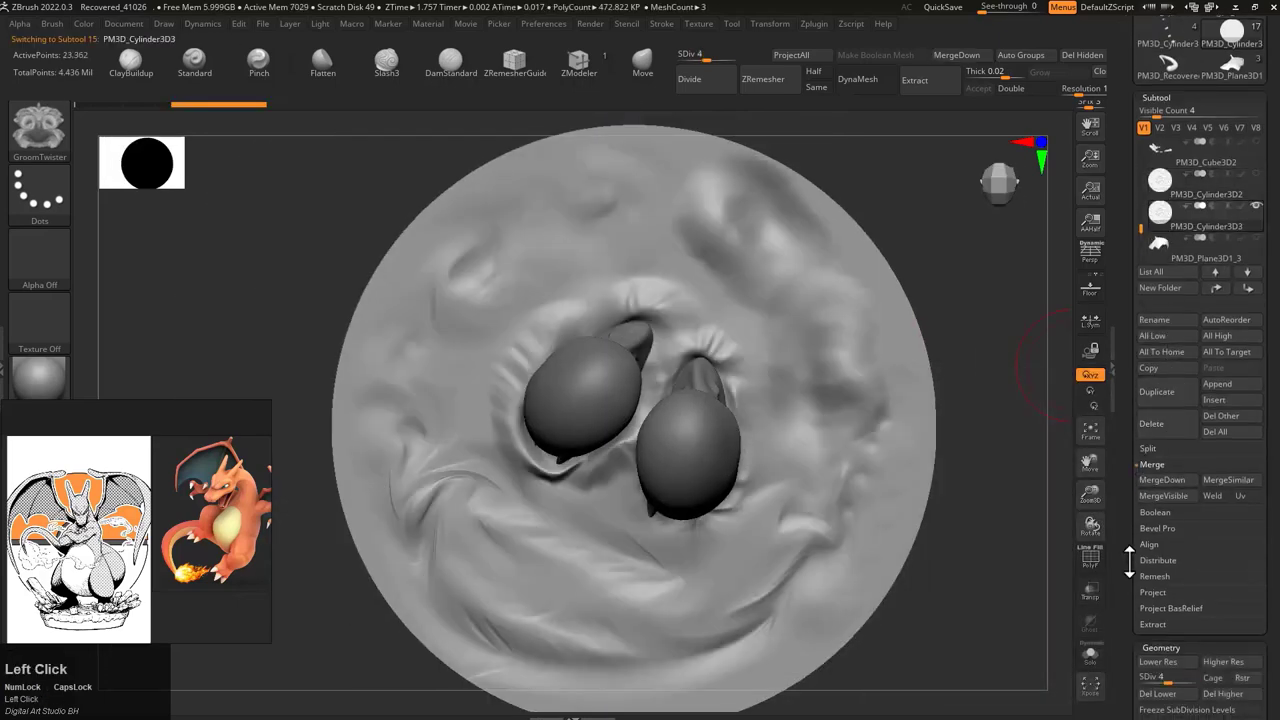
{"action": "left_click_drag", "start_coordinate": [1129, 562], "coordinate": [1129, 450]}
{"action": "key", "text": "b"}
{"action": "left_click", "coordinate": [663, 540]}
{"action": "left_click_drag", "start_coordinate": [530, 245], "coordinate": [472, 508], "text": "ctrl"}
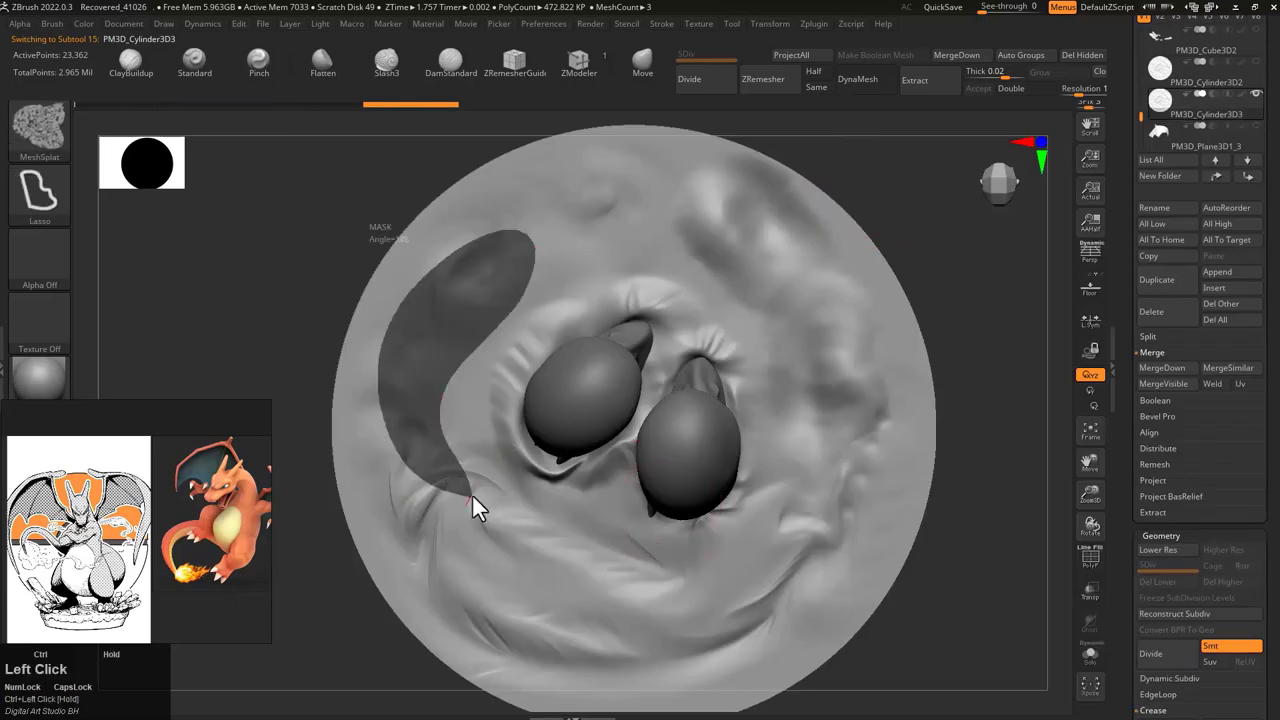
{"action": "left_click_drag", "start_coordinate": [909, 171], "coordinate": [611, 663], "text": "ctrl"}
{"action": "mouse_move", "coordinate": [505, 510]}
{"action": "left_mouse_down", "text": "ctrl"}
{"action": "mouse_move", "coordinate": [680, 569]}
{"action": "mouse_move", "coordinate": [450, 600]}
{"action": "left_mouse_up", "text": "ctrl"}
{"action": "left_click_drag", "start_coordinate": [963, 329], "coordinate": [860, 281], "text": "ctrl"}
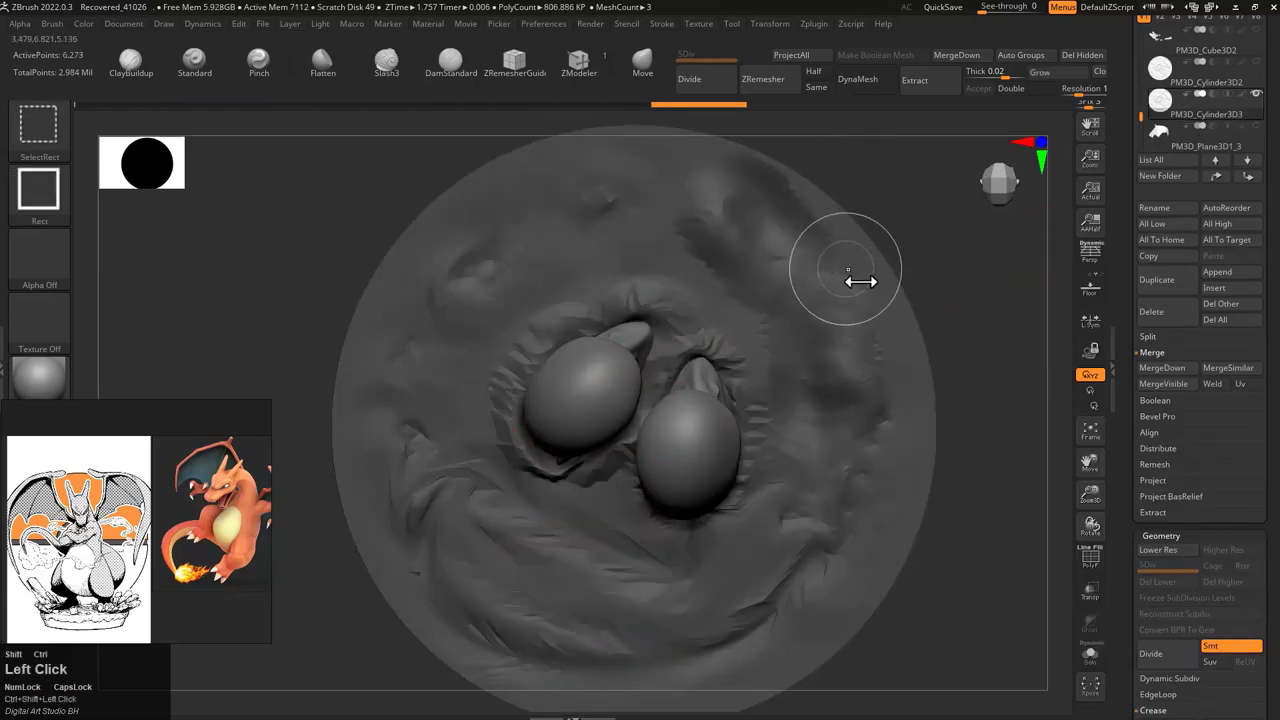
Step: Isolate the masked areas of the disc copy as perforated, foam-like patches and display them over the rippled disc
{"action": "left_click_drag", "start_coordinate": [980, 354], "coordinate": [737, 420]}
{"action": "left_click", "coordinate": [717, 521], "text": "ctrl+shift"}
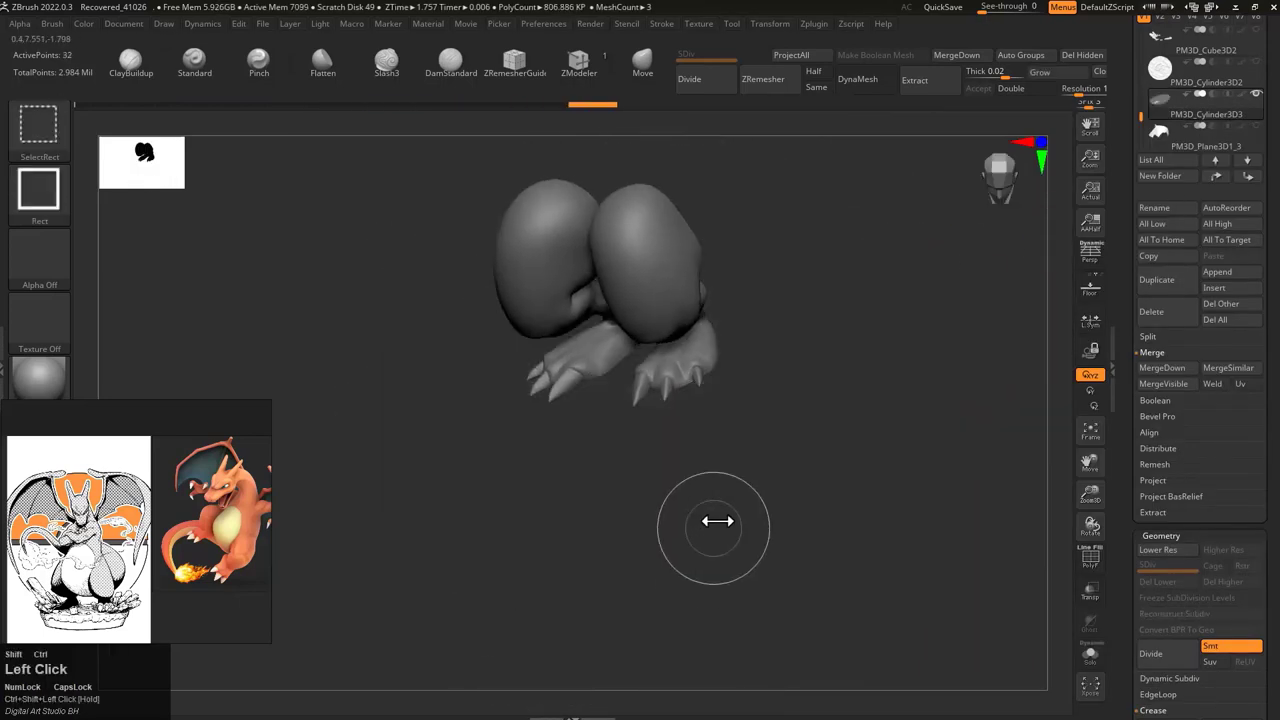
{"action": "left_click", "coordinate": [834, 600], "text": "ctrl+shift"}
{"action": "left_click", "coordinate": [971, 251], "text": "ctrl+shift"}
{"action": "mouse_move", "coordinate": [971, 251]}
{"action": "left_mouse_down"}
{"action": "mouse_move", "coordinate": [936, 308]}
{"action": "mouse_move", "coordinate": [205, 427]}
{"action": "left_mouse_up"}
{"action": "left_click", "coordinate": [924, 258], "text": "ctrl+shift"}
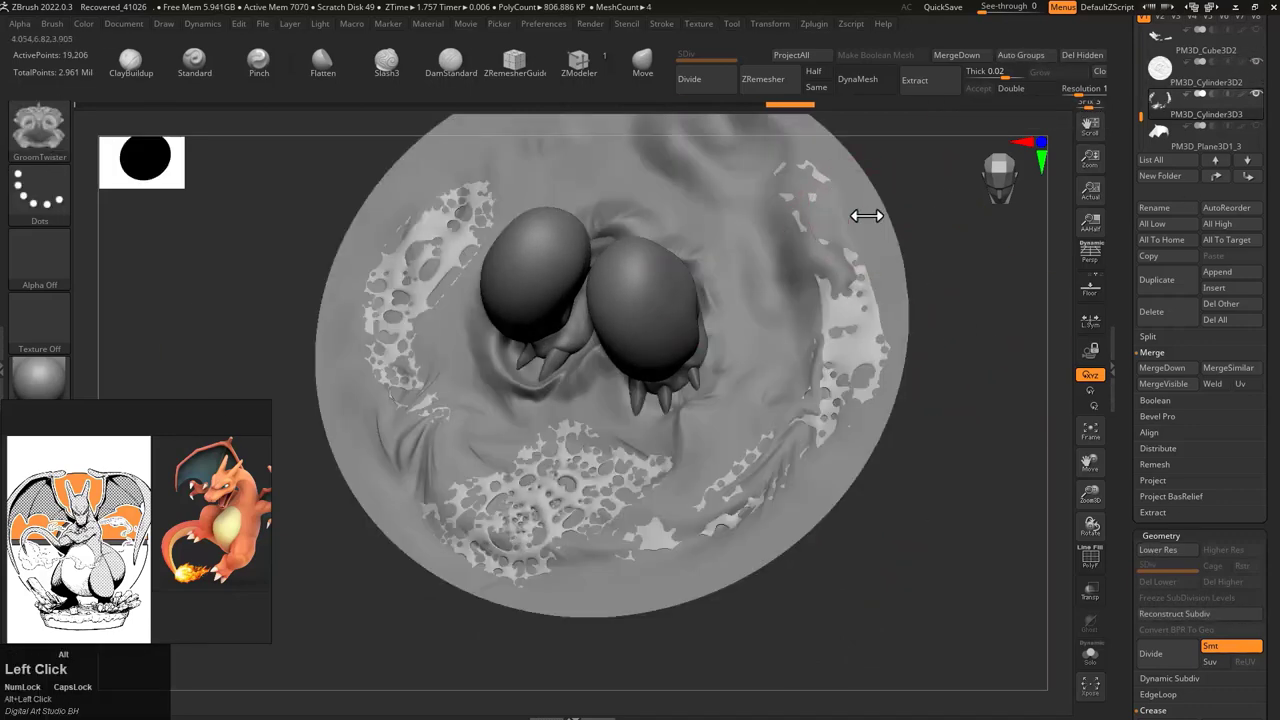
Step: Make the pedestal, the shards and the character's hidden body parts visible again
{"action": "left_click", "coordinate": [866, 216], "text": "alt"}
{"action": "left_click_drag", "start_coordinate": [942, 402], "coordinate": [1250, 104]}
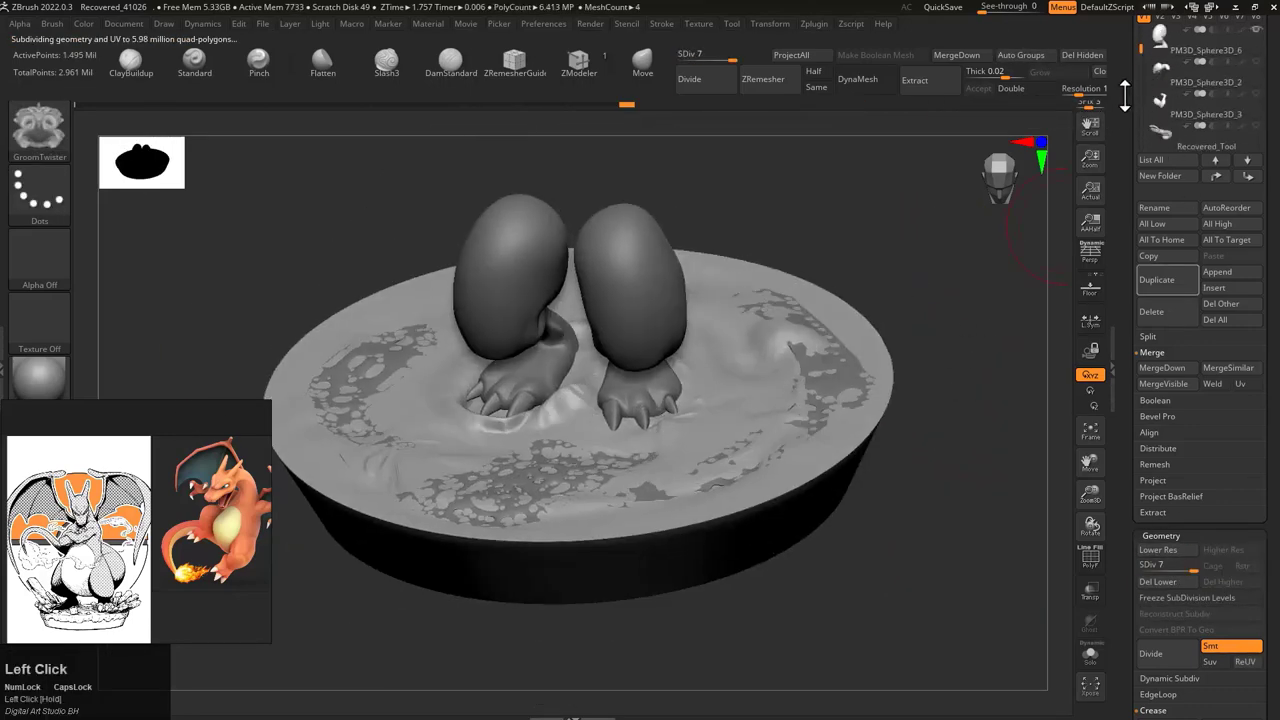
{"action": "left_click_drag", "start_coordinate": [1125, 95], "coordinate": [1257, 570]}
{"action": "left_click_drag", "start_coordinate": [1141, 205], "coordinate": [1141, 347]}
{"action": "left_click", "coordinate": [1175, 575]}
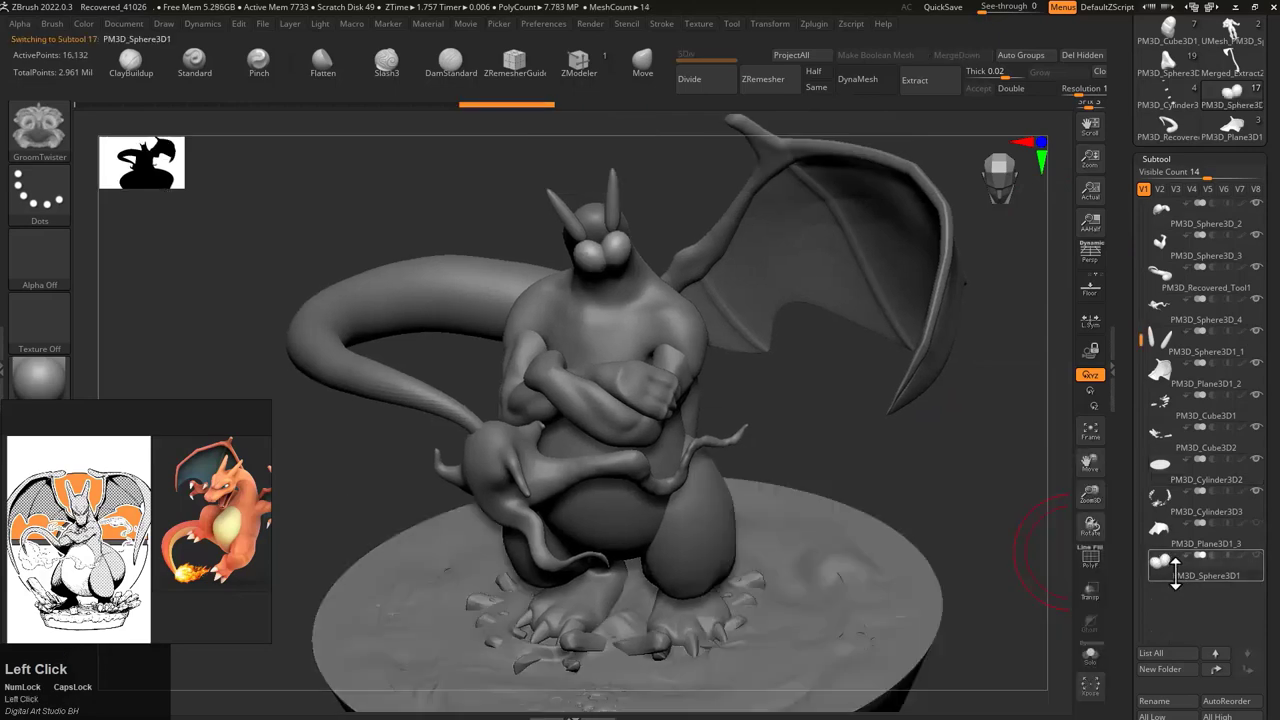
{"action": "left_click_drag", "start_coordinate": [1258, 552], "coordinate": [1258, 242]}
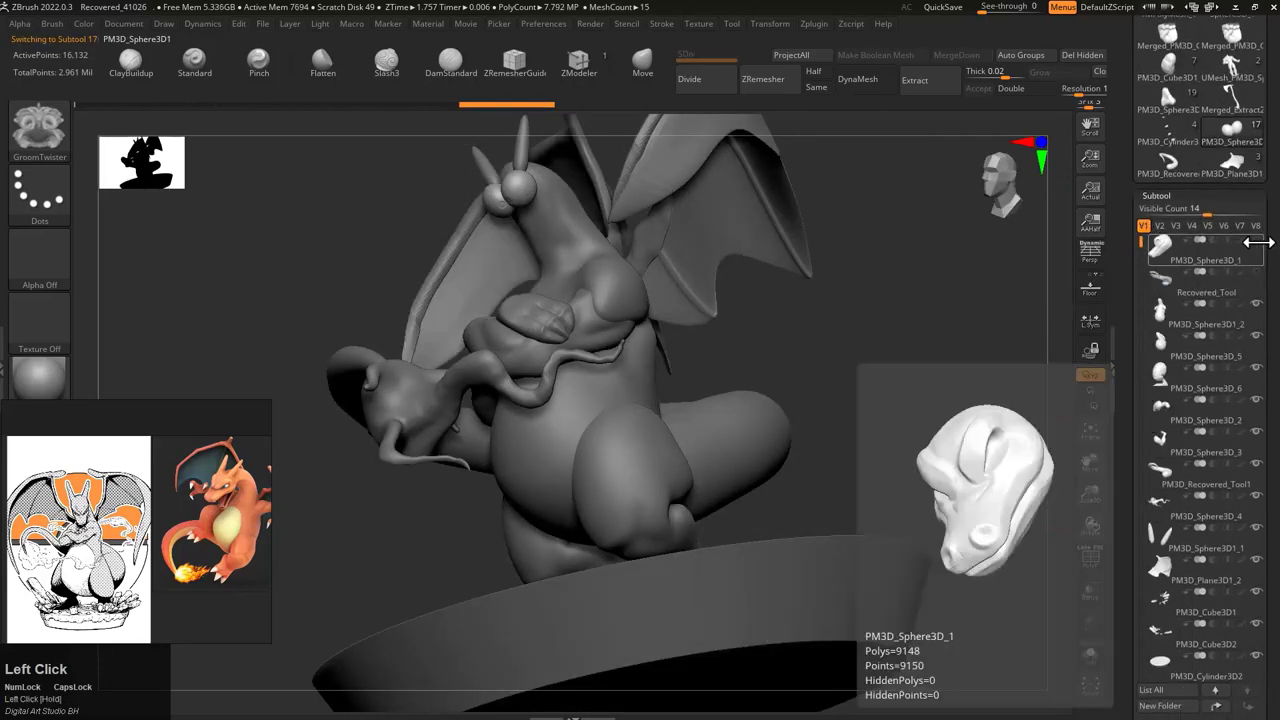
{"action": "left_click_drag", "start_coordinate": [950, 380], "coordinate": [491, 429]}
Step: Choose a dark teal colour and fill the wings with it
{"action": "left_click", "coordinate": [603, 334], "text": "alt"}
{"action": "mouse_move", "coordinate": [603, 334]}
{"action": "left_mouse_down", "text": "shift"}
{"action": "mouse_move", "coordinate": [519, 342]}
{"action": "mouse_move", "coordinate": [686, 363]}
{"action": "mouse_move", "coordinate": [500, 357]}
{"action": "mouse_move", "coordinate": [662, 516]}
{"action": "mouse_move", "coordinate": [660, 500]}
{"action": "left_mouse_up", "text": "shift"}
{"action": "left_click_drag", "start_coordinate": [46, 482], "coordinate": [40, 466]}
{"action": "left_click", "coordinate": [27, 571]}
{"action": "key", "text": "ctrl+shift+a"}
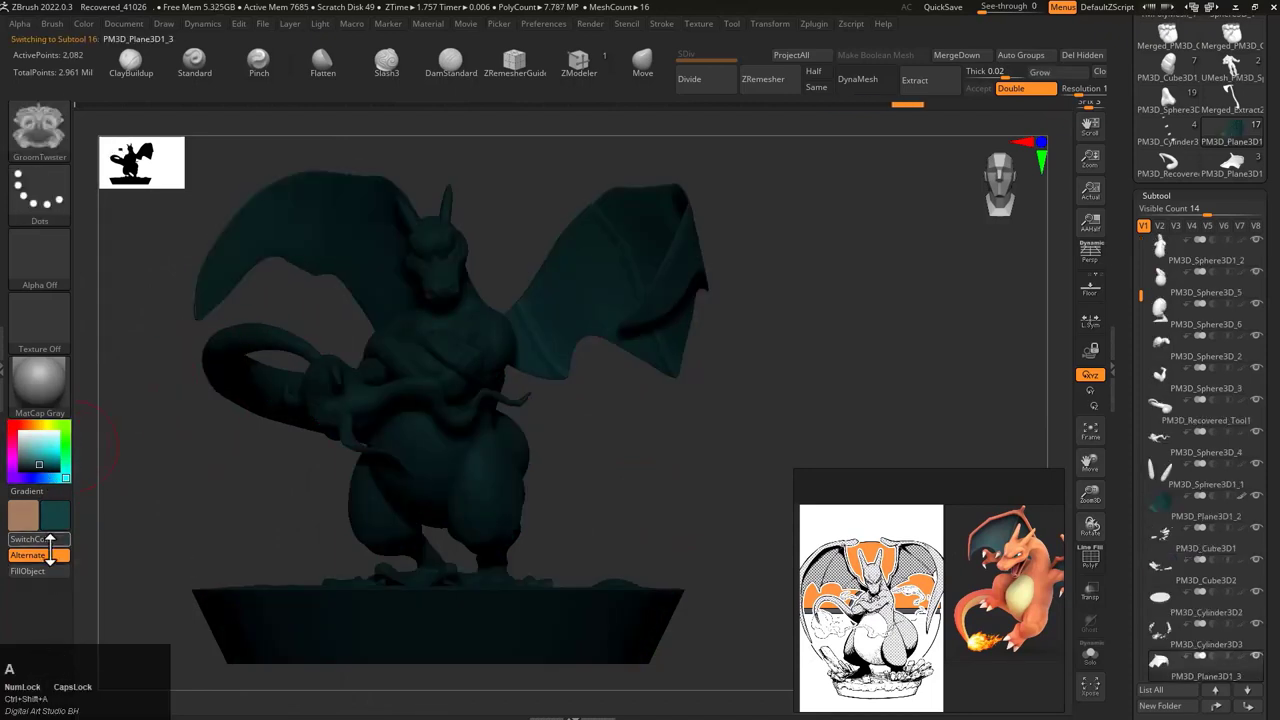
Step: Hide the wing membranes, choose a bright orange, and fill both wing-bone parts with it
{"action": "left_click", "coordinate": [591, 271], "text": "ctrl+shift"}
{"action": "left_click", "coordinate": [560, 323], "text": "ctrl+alt+shift"}
{"action": "left_click_drag", "start_coordinate": [35, 428], "coordinate": [55, 515]}
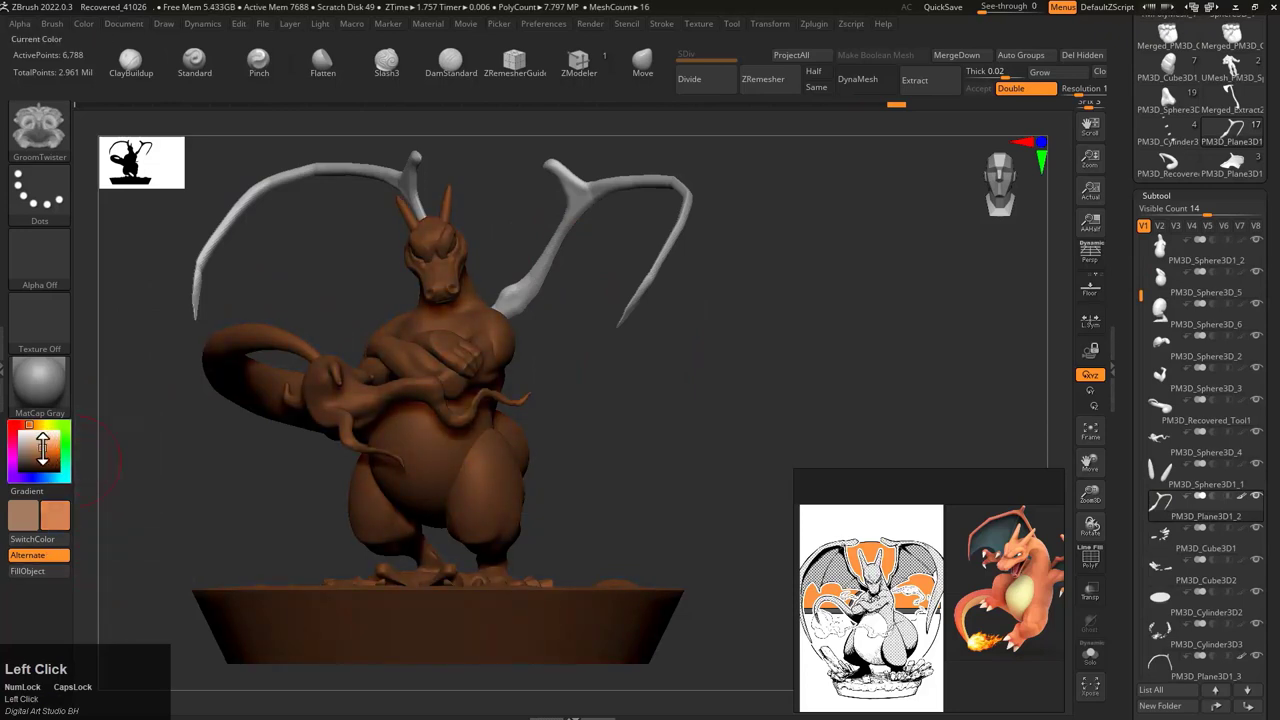
{"action": "left_click", "coordinate": [27, 571]}
{"action": "left_click", "coordinate": [234, 266], "text": "alt"}
{"action": "left_click", "coordinate": [27, 571]}
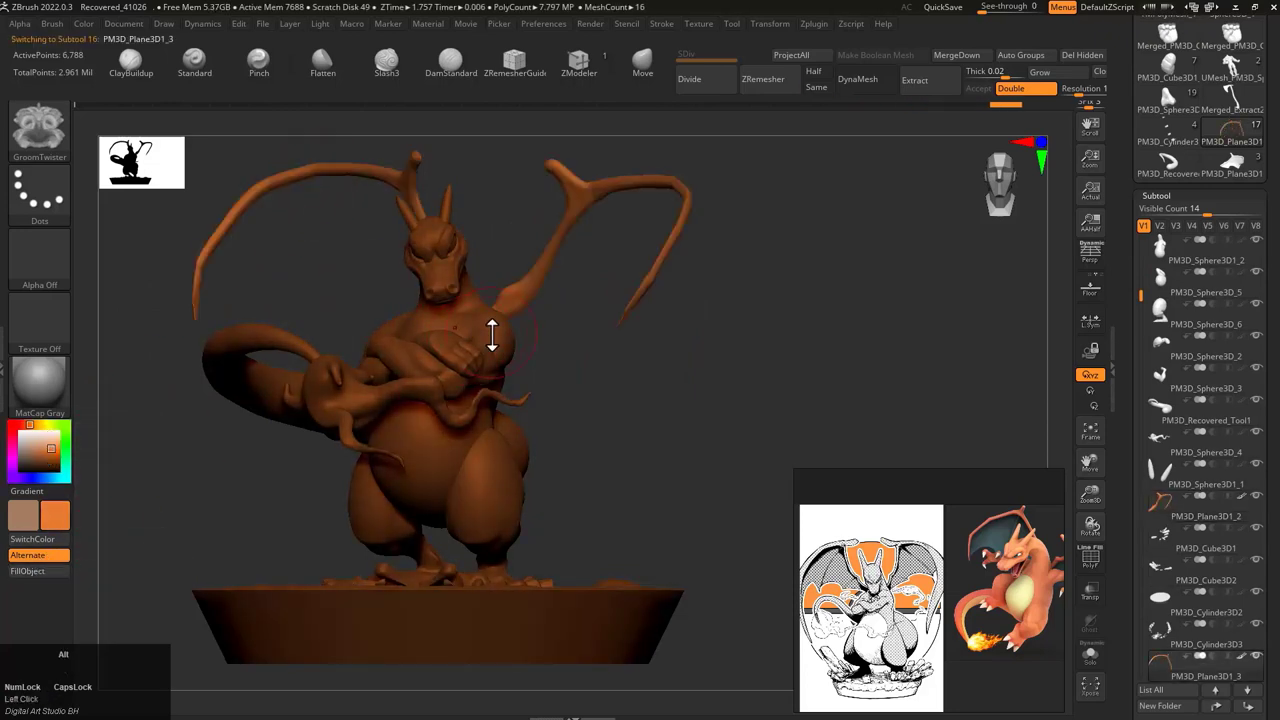
Step: Fill the character's torso, tail, legs and arms with the same orange
{"action": "left_click", "coordinate": [427, 373], "text": "alt"}
{"action": "left_click", "coordinate": [443, 331], "text": "alt"}
{"action": "left_click", "coordinate": [40, 571]}
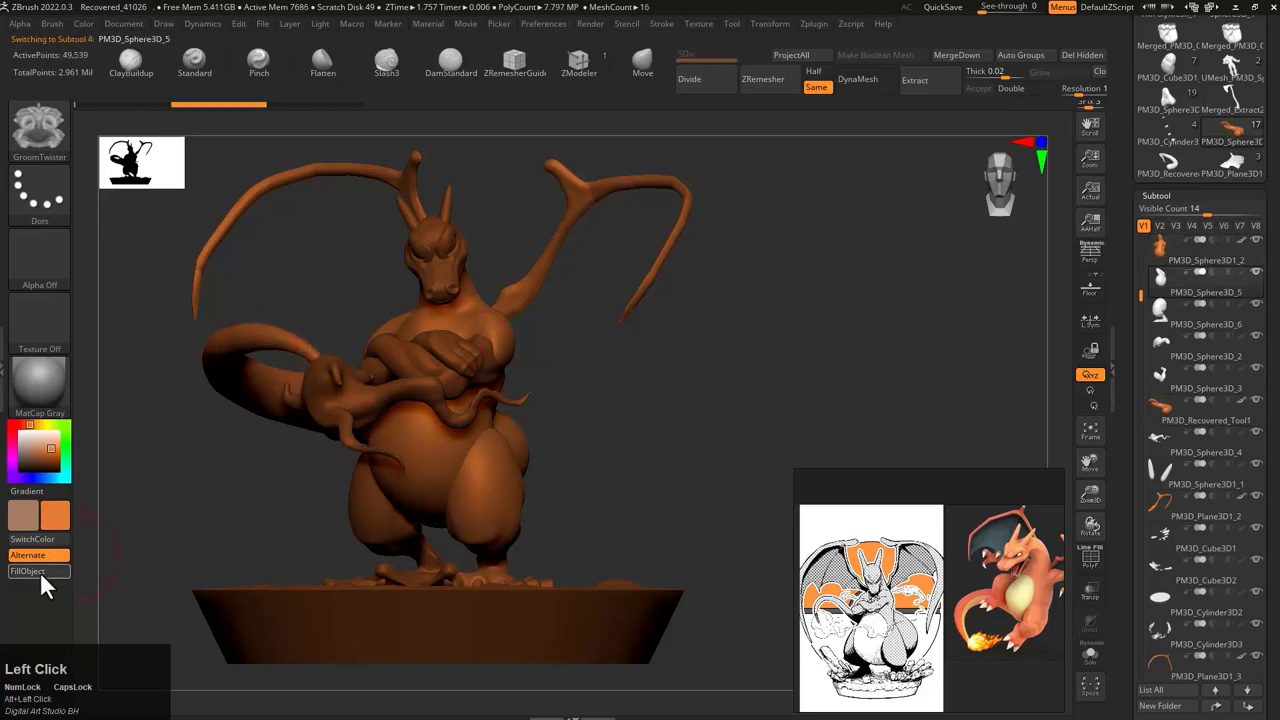
{"action": "left_click", "coordinate": [50, 571]}
{"action": "left_click", "coordinate": [417, 355], "text": "alt"}
{"action": "left_click", "coordinate": [42, 569]}
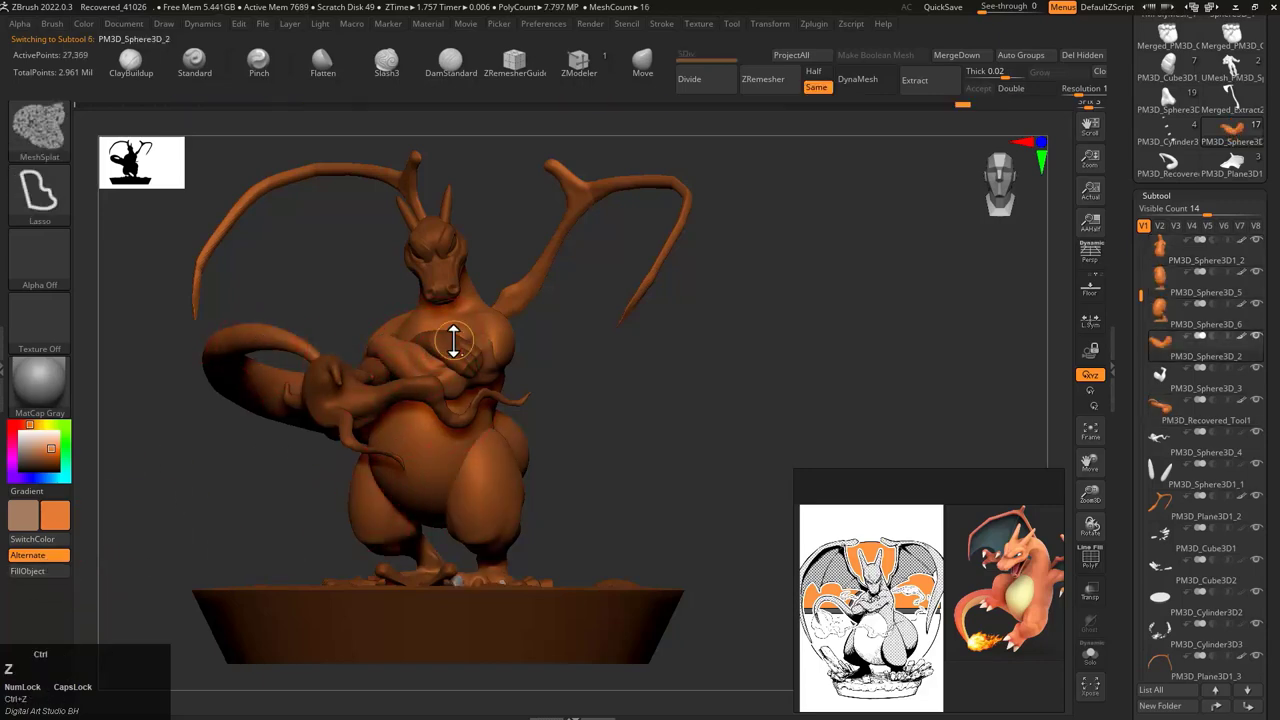
{"action": "left_click", "coordinate": [451, 345], "text": "alt"}
{"action": "left_click", "coordinate": [42, 571]}
Step: Isolate the toe claws of both feet, enable Rgb and fill the claws with white
{"action": "left_click_drag", "start_coordinate": [700, 420], "coordinate": [477, 389]}
{"action": "left_click", "coordinate": [470, 555], "text": "alt"}
{"action": "left_click", "coordinate": [24, 426]}
{"action": "left_click", "coordinate": [45, 583]}
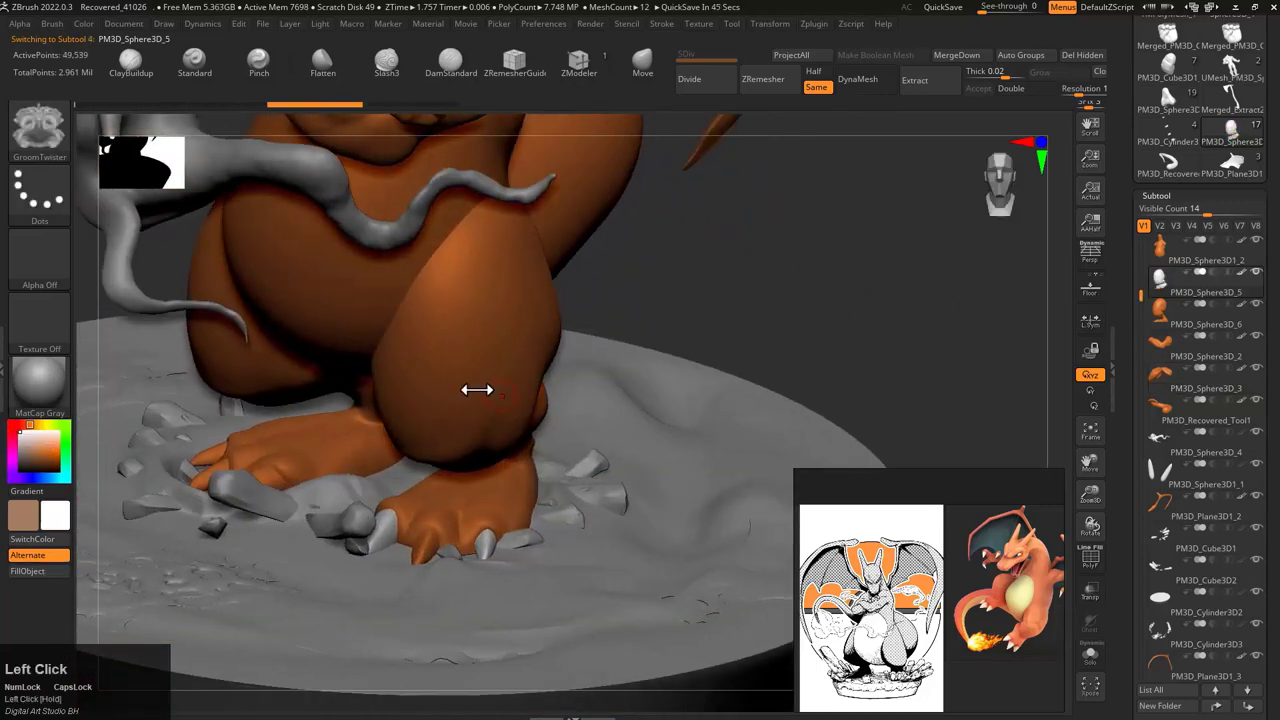
{"action": "left_click", "coordinate": [514, 423], "text": "ctrl+shift"}
{"action": "key", "text": "space"}
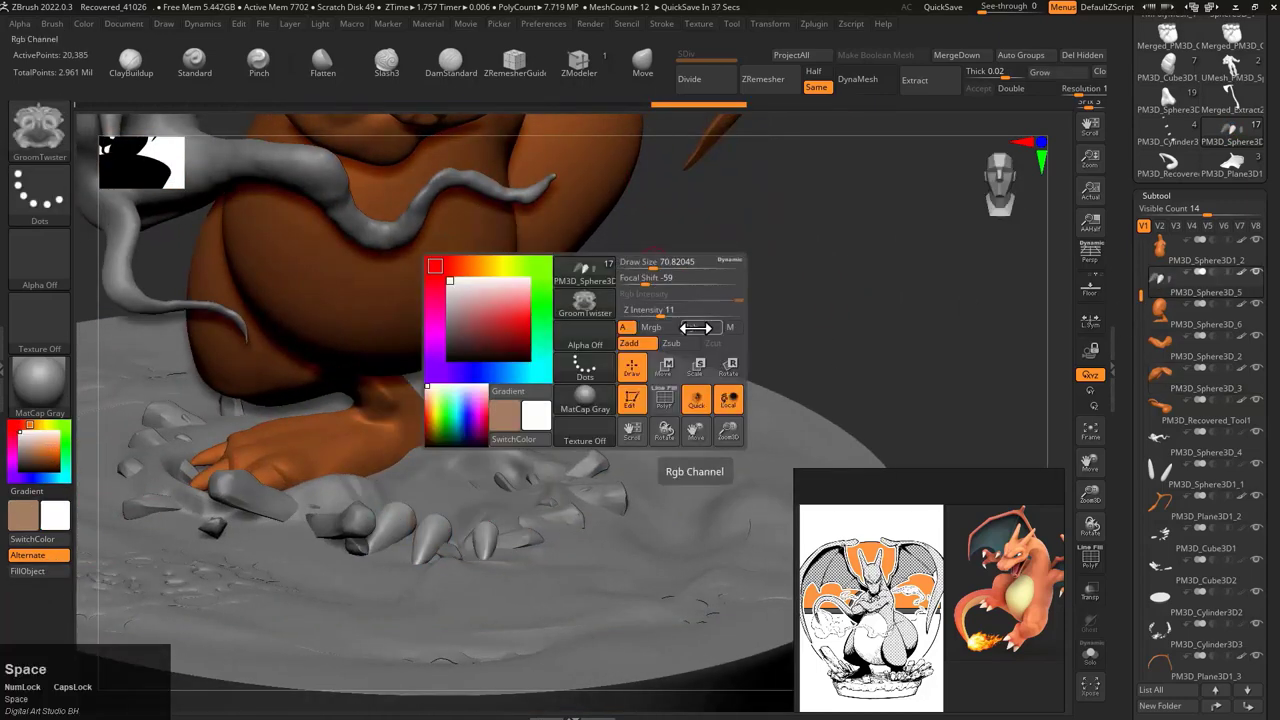
{"action": "left_click_drag", "start_coordinate": [571, 86], "coordinate": [383, 257]}
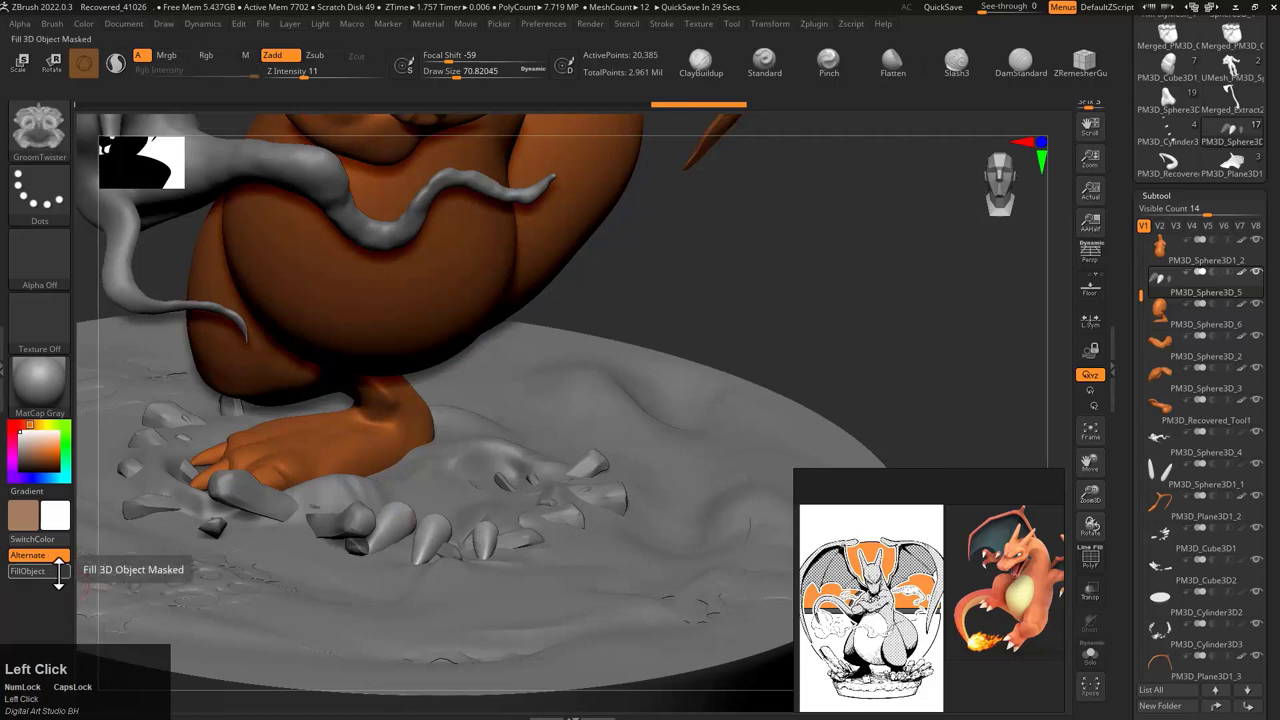
{"action": "left_click_drag", "start_coordinate": [400, 620], "coordinate": [140, 430]}
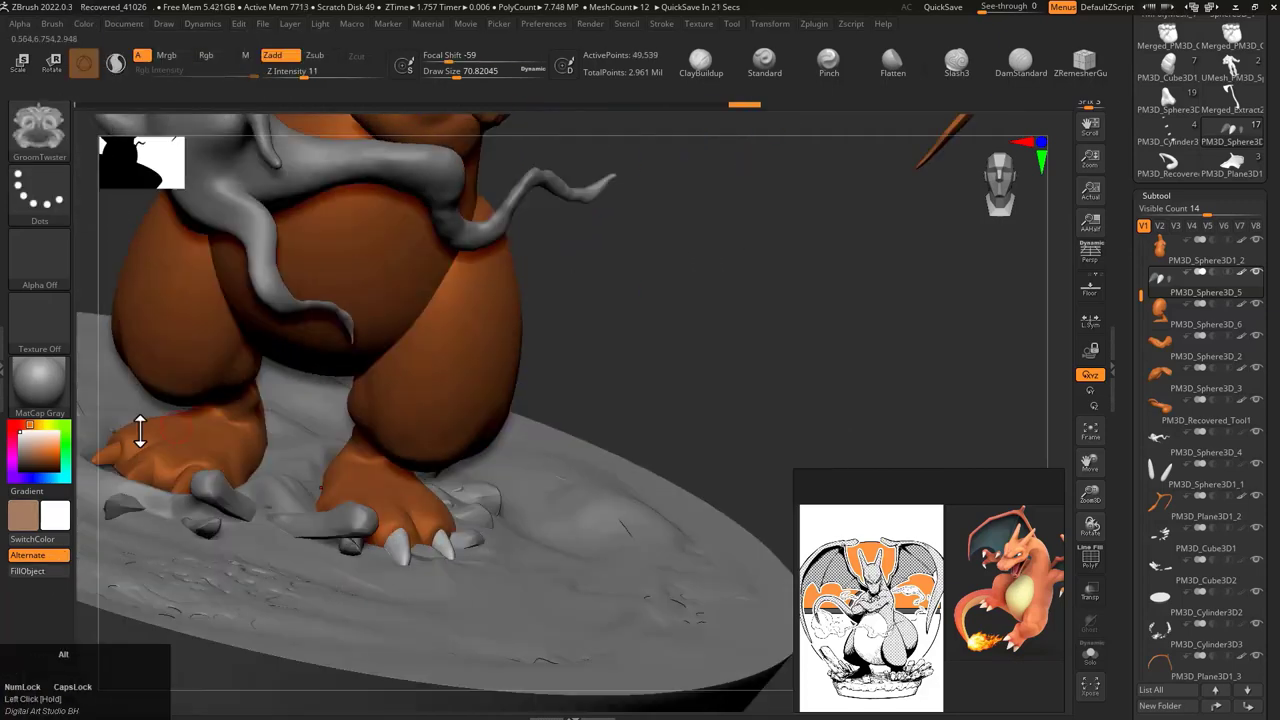
{"action": "left_click", "coordinate": [206, 391], "text": "alt"}
{"action": "key", "text": "f"}
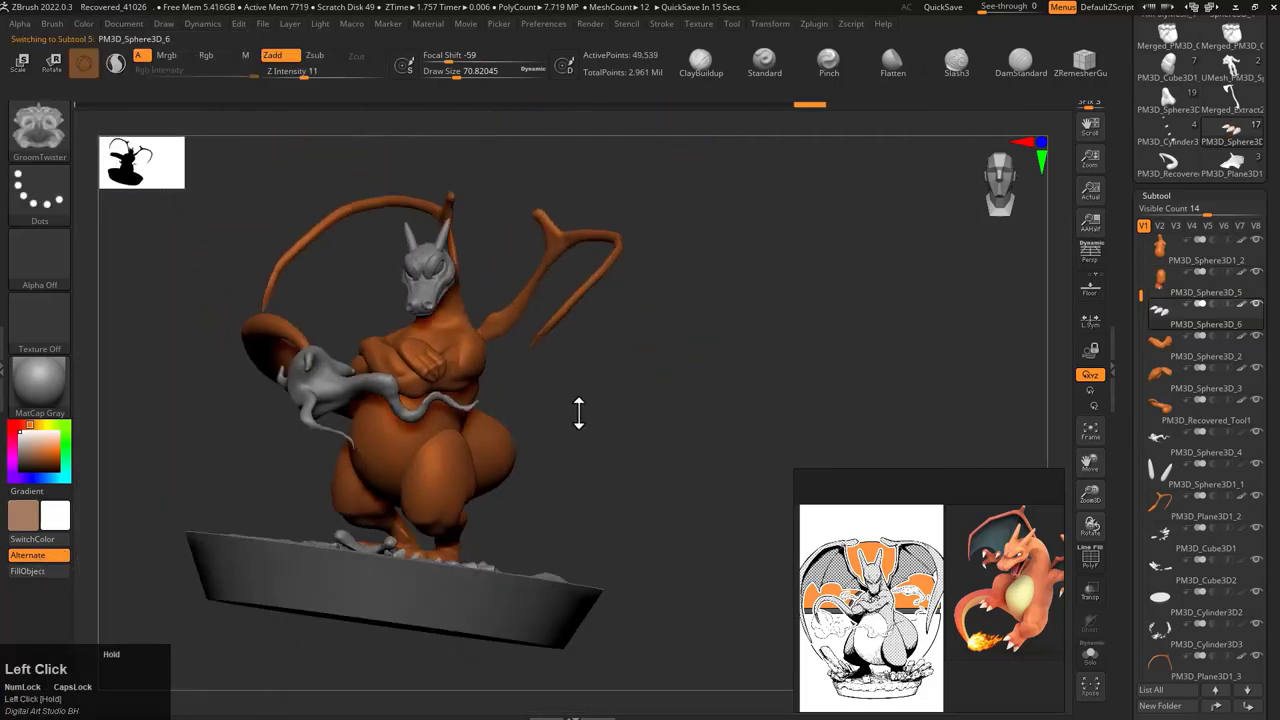
Step: Colour the eyes white and the head orange, and make the hidden wing membranes visible again
{"action": "left_click_drag", "start_coordinate": [578, 413], "coordinate": [337, 354]}
{"action": "left_click", "coordinate": [457, 275], "text": "alt"}
{"action": "left_click_drag", "start_coordinate": [586, 200], "coordinate": [457, 366], "text": "alt"}
{"action": "left_click_drag", "start_coordinate": [263, 371], "coordinate": [558, 307]}
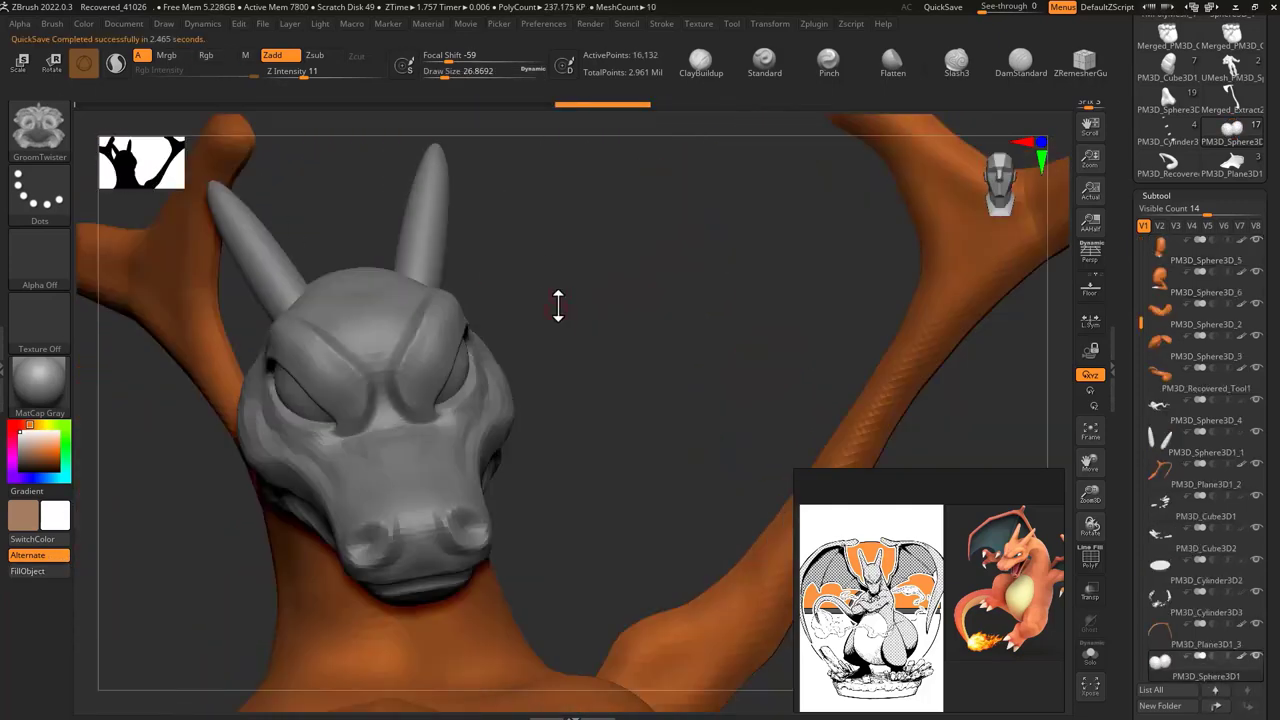
{"action": "left_click", "coordinate": [384, 640], "text": "alt"}
{"action": "mouse_move", "coordinate": [384, 640]}
{"action": "left_mouse_down"}
{"action": "mouse_move", "coordinate": [234, 423]}
{"action": "mouse_move", "coordinate": [481, 322]}
{"action": "mouse_move", "coordinate": [523, 257]}
{"action": "left_mouse_up"}
{"action": "left_click", "coordinate": [314, 289], "text": "ctrl+shift"}
{"action": "mouse_move", "coordinate": [314, 289]}
{"action": "left_mouse_down"}
{"action": "mouse_move", "coordinate": [423, 260]}
{"action": "mouse_move", "coordinate": [175, 485]}
{"action": "left_mouse_up"}
Step: Isolate one arm, subdivide it, and paint its finger claws white with the Standard brush using only Rgb
{"action": "left_click", "coordinate": [423, 260], "text": "alt"}
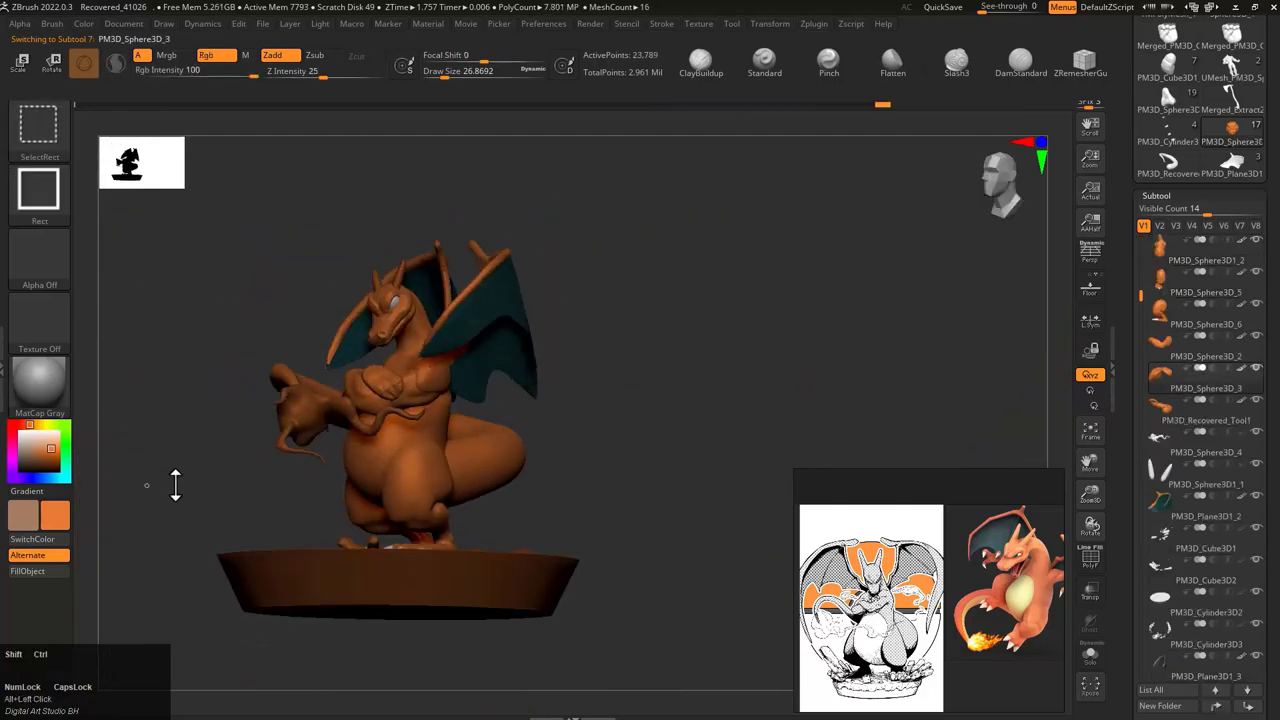
{"action": "key", "text": "ctrl+shift+f"}
{"action": "left_click_drag", "start_coordinate": [486, 386], "coordinate": [833, 311], "text": "alt"}
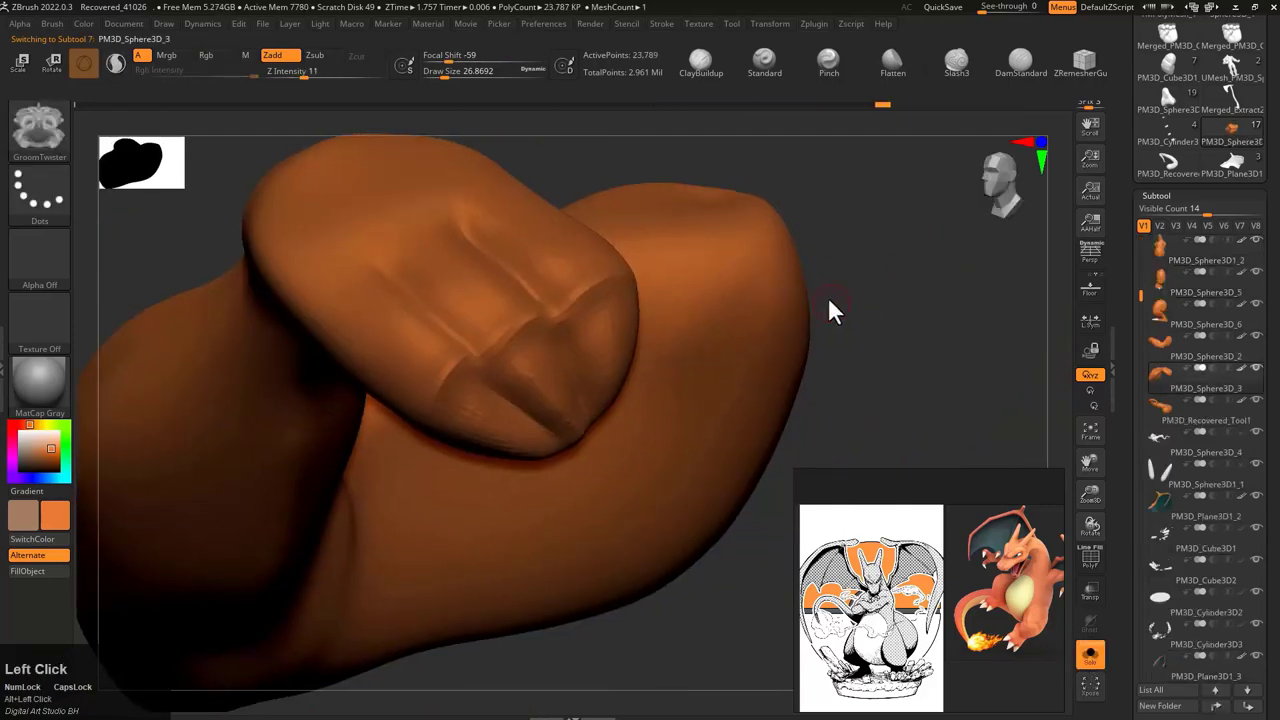
{"action": "left_click", "coordinate": [38, 460]}
{"action": "key", "text": "space"}
{"action": "key", "text": "space"}
{"action": "left_click_drag", "start_coordinate": [450, 430], "coordinate": [467, 402]}
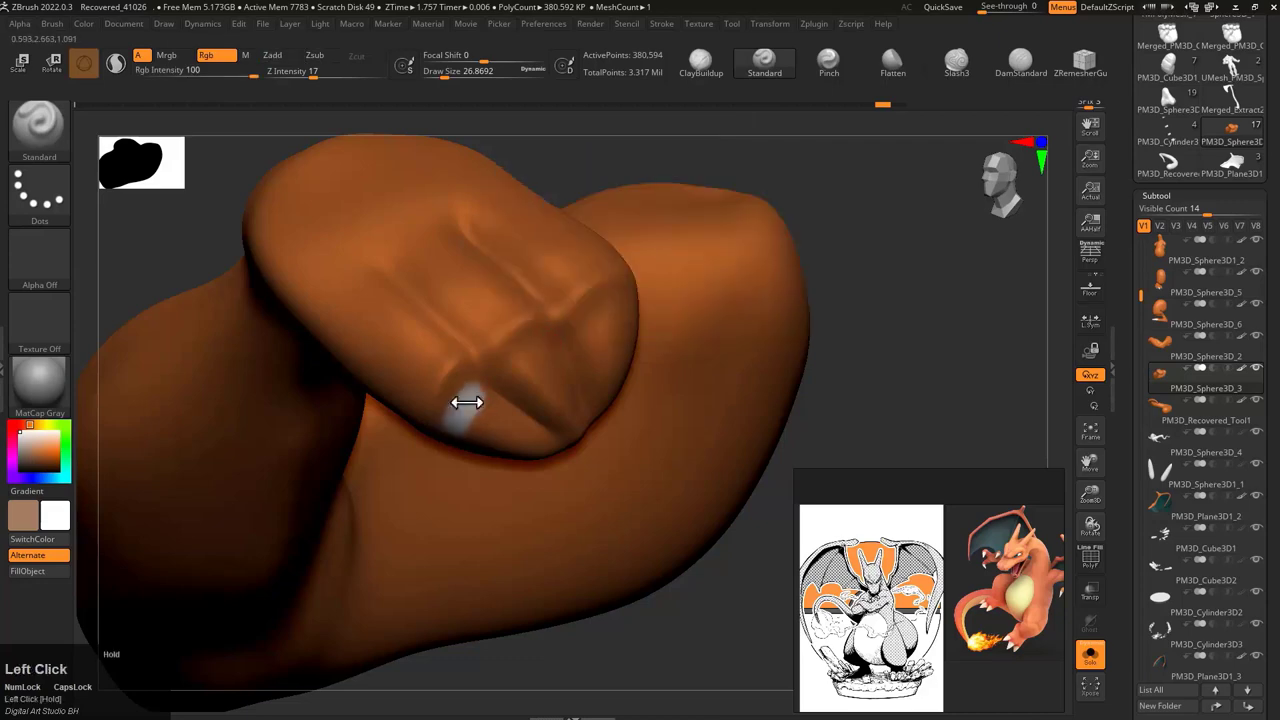
{"action": "mouse_move", "coordinate": [594, 319]}
{"action": "left_mouse_down"}
{"action": "mouse_move", "coordinate": [546, 323]}
{"action": "mouse_move", "coordinate": [594, 377]}
{"action": "mouse_move", "coordinate": [571, 563]}
{"action": "mouse_move", "coordinate": [509, 291]}
{"action": "mouse_move", "coordinate": [437, 423]}
{"action": "mouse_move", "coordinate": [512, 299]}
{"action": "left_mouse_up"}
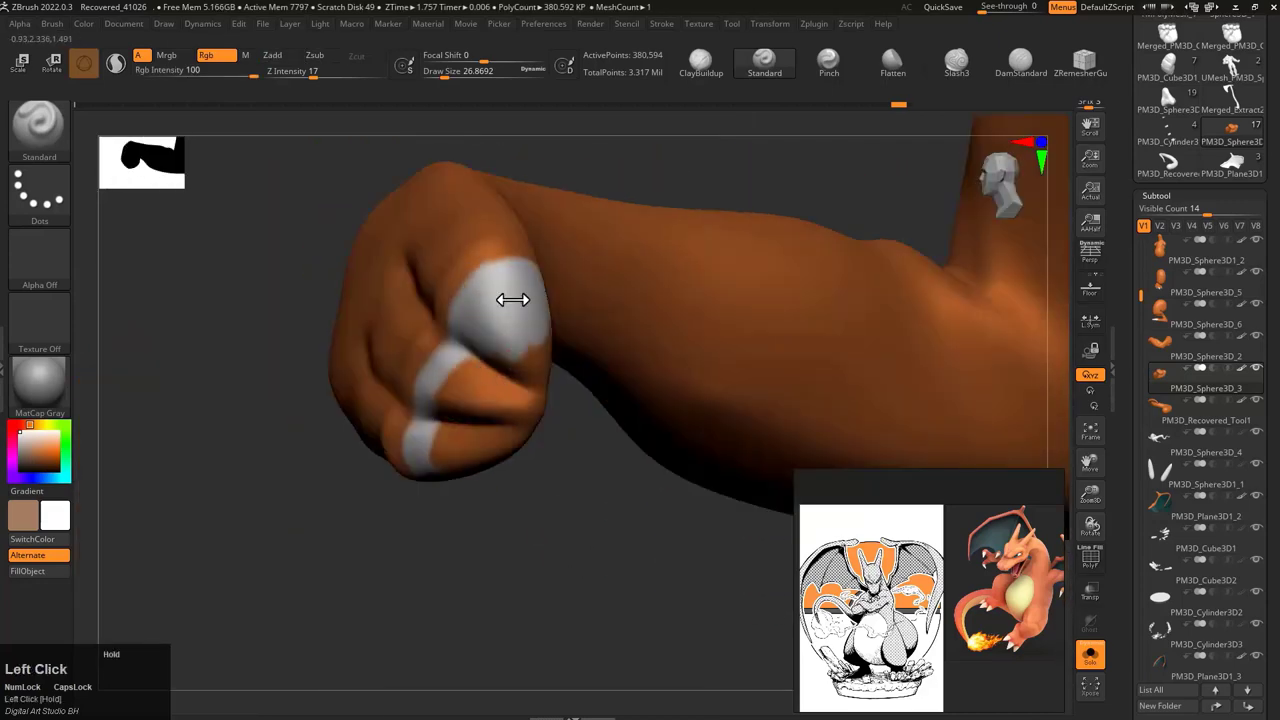
{"action": "left_click_drag", "start_coordinate": [453, 415], "coordinate": [475, 347]}
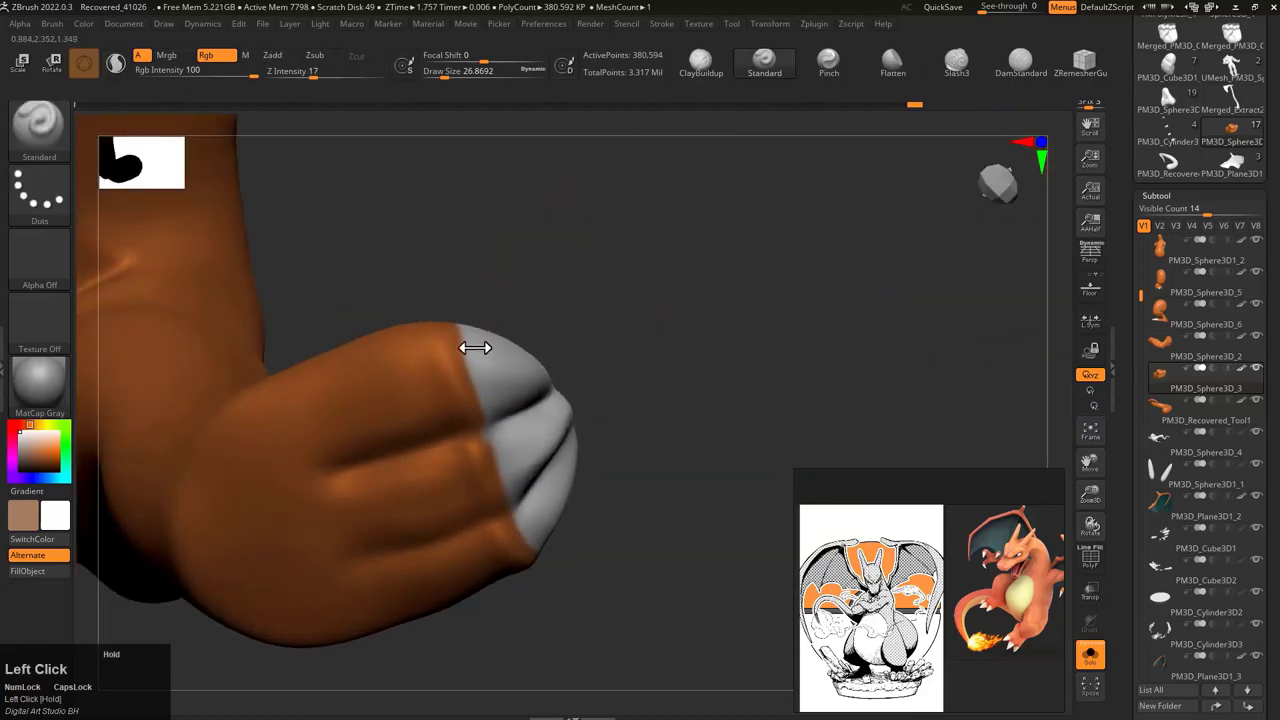
Step: Paint the claws of the other hand white and bring the whole character back into view
{"action": "mouse_move", "coordinate": [522, 507]}
{"action": "left_mouse_down"}
{"action": "mouse_move", "coordinate": [600, 480]}
{"action": "mouse_move", "coordinate": [663, 374]}
{"action": "mouse_move", "coordinate": [815, 343]}
{"action": "mouse_move", "coordinate": [437, 386]}
{"action": "mouse_move", "coordinate": [377, 580]}
{"action": "mouse_move", "coordinate": [446, 523]}
{"action": "mouse_move", "coordinate": [457, 451]}
{"action": "left_mouse_up"}
{"action": "left_click", "coordinate": [600, 480], "text": "alt"}
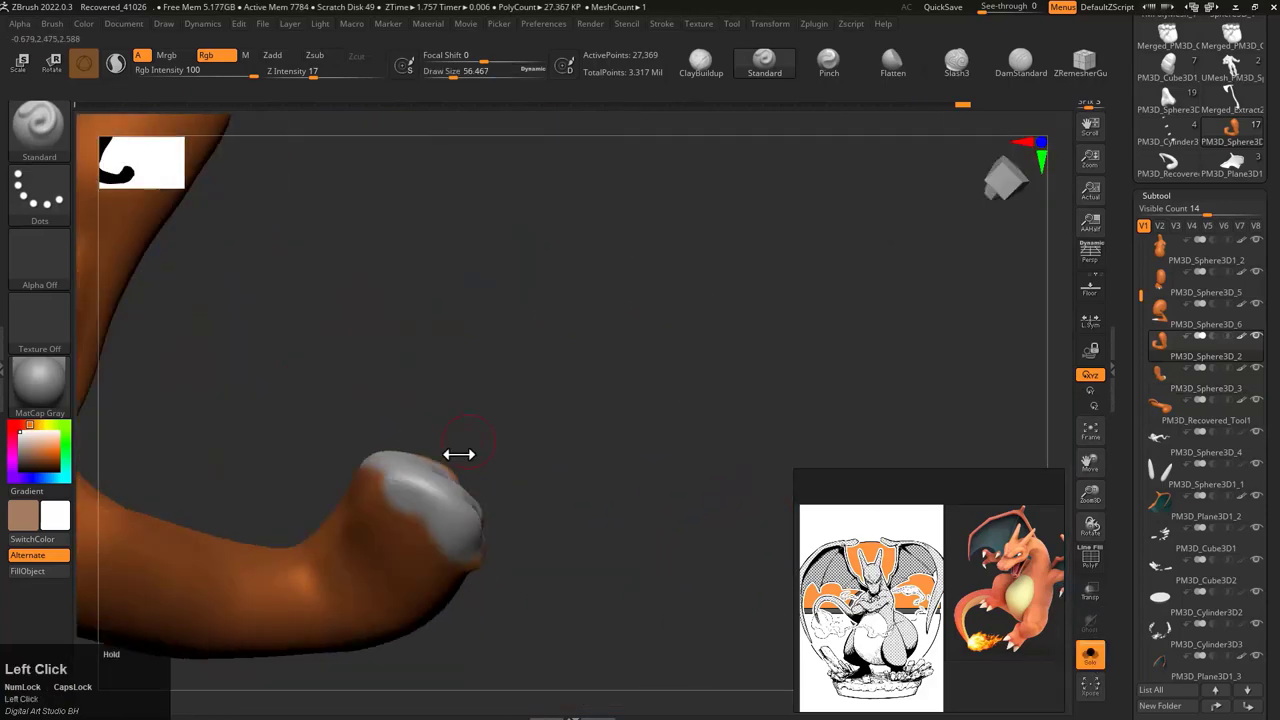
{"action": "key", "text": "ctrl+shift"}
{"action": "mouse_move", "coordinate": [575, 398]}
{"action": "left_mouse_down"}
{"action": "mouse_move", "coordinate": [563, 383]}
{"action": "mouse_move", "coordinate": [826, 454]}
{"action": "mouse_move", "coordinate": [620, 540]}
{"action": "mouse_move", "coordinate": [640, 536]}
{"action": "left_mouse_up"}
Step: Choose orange again and fill the two horns on the head with it
{"action": "left_click", "coordinate": [55, 515]}
{"action": "left_click", "coordinate": [27, 571]}
{"action": "scroll", "coordinate": [440, 446], "scroll_direction": "up", "scroll_amount": 3}
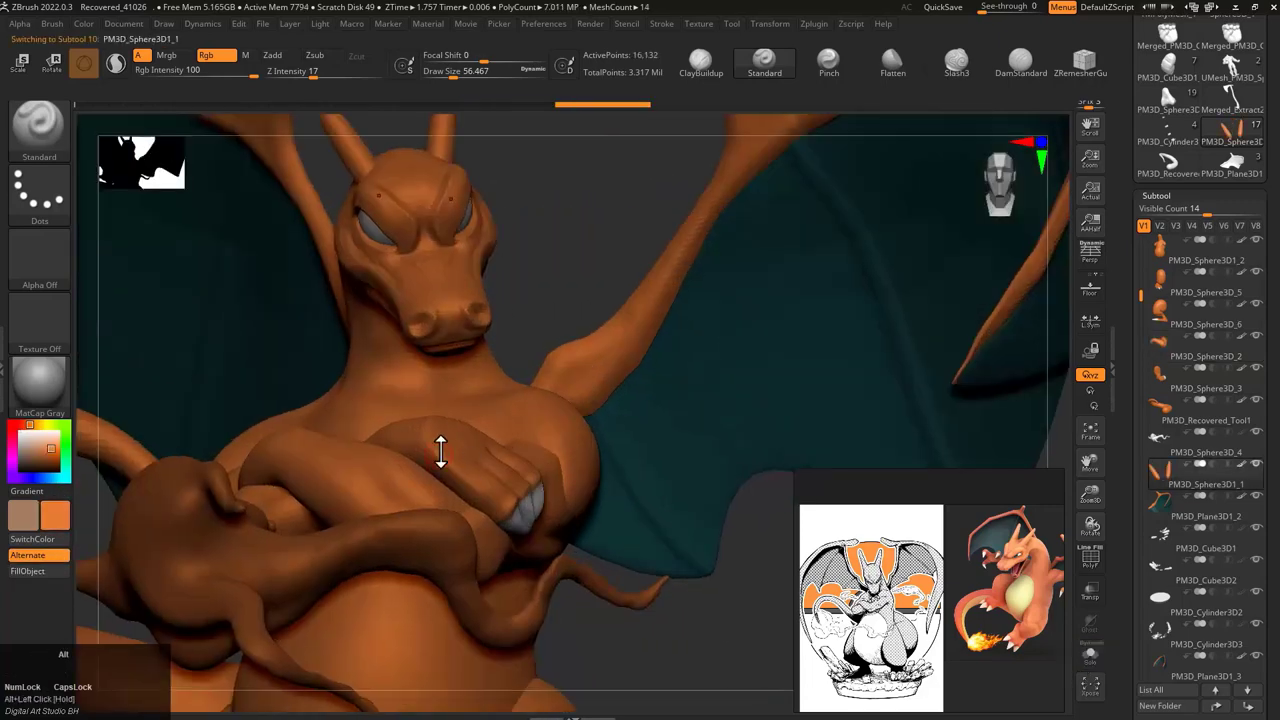
Step: Subdivide the arms, tail and legs to smooth their surfaces
{"action": "left_click", "coordinate": [440, 446], "text": "alt"}
{"action": "left_click_drag", "start_coordinate": [672, 110], "coordinate": [197, 110]}
{"action": "left_click", "coordinate": [457, 431], "text": "alt"}
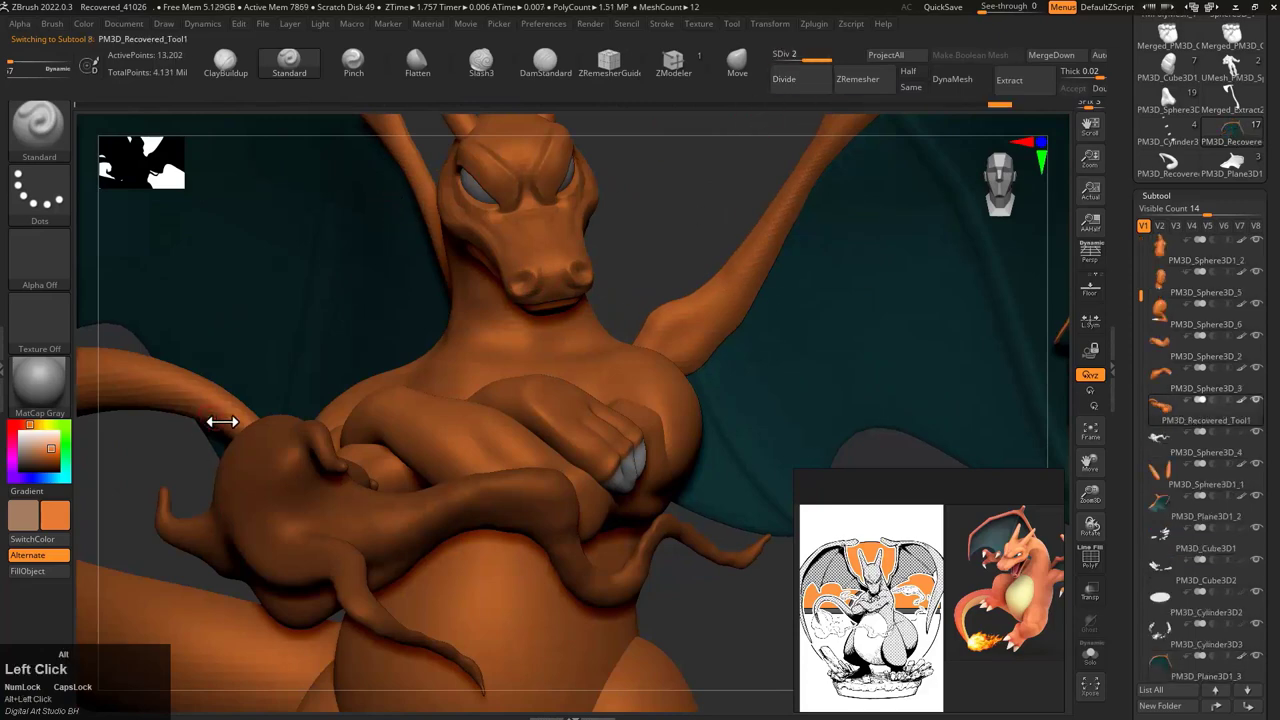
{"action": "left_click", "coordinate": [512, 285], "text": "alt"}
{"action": "left_click_drag", "start_coordinate": [512, 285], "coordinate": [720, 189]}
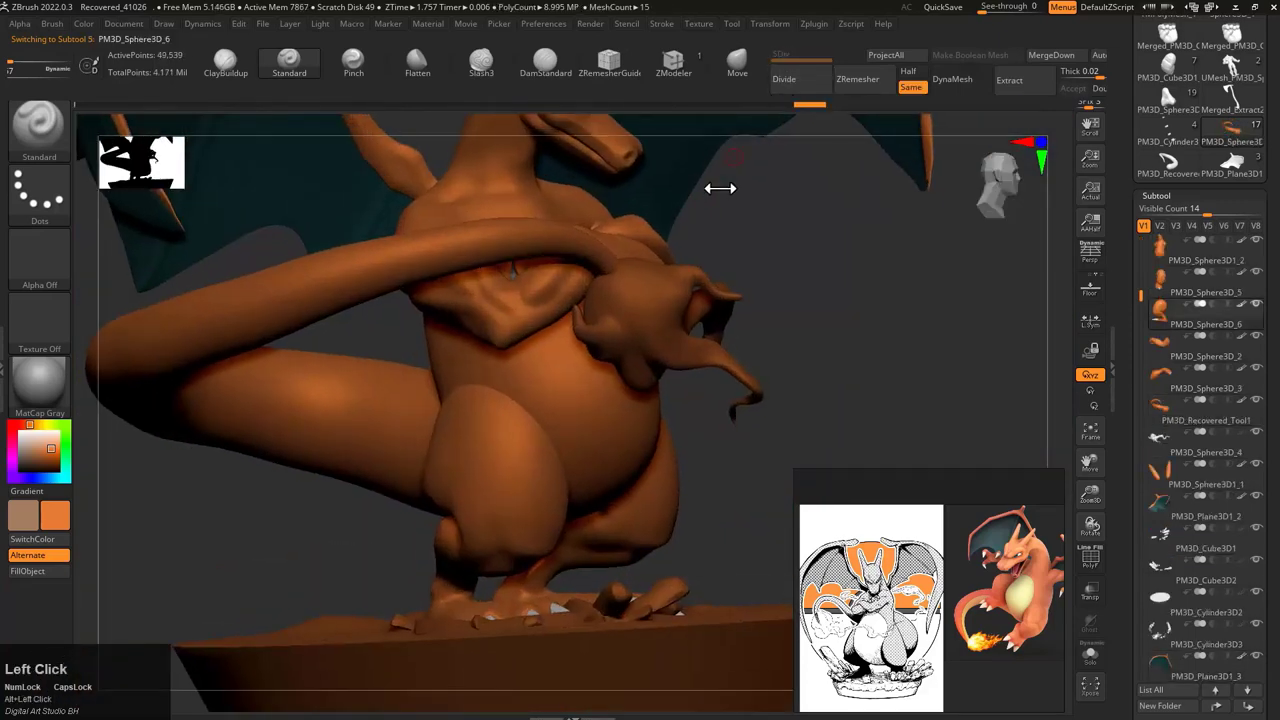
{"action": "left_click_drag", "start_coordinate": [790, 220], "coordinate": [766, 346]}
{"action": "left_click", "coordinate": [812, 80]}
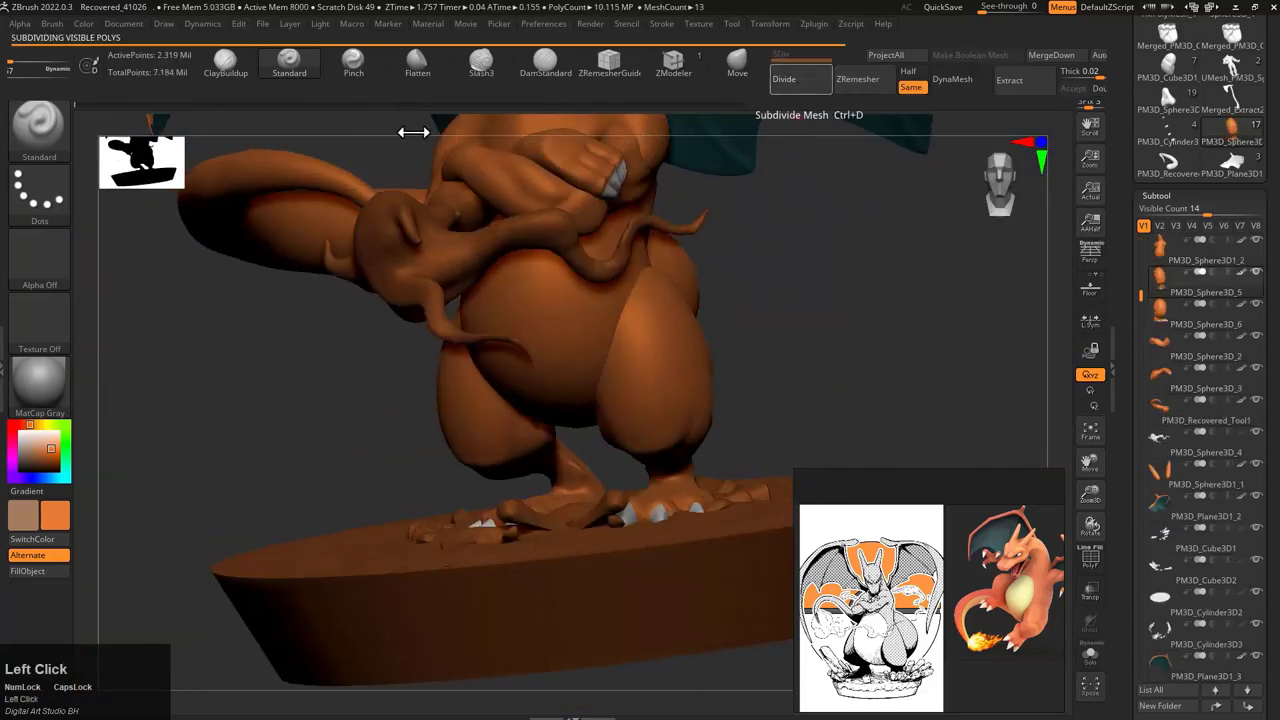
Step: Try to subdivide the isolated leg further, and undo the extra subdivision on the legs
{"action": "left_click_drag", "start_coordinate": [813, 255], "coordinate": [906, 243]}
{"action": "key", "text": "ctrl+d"}
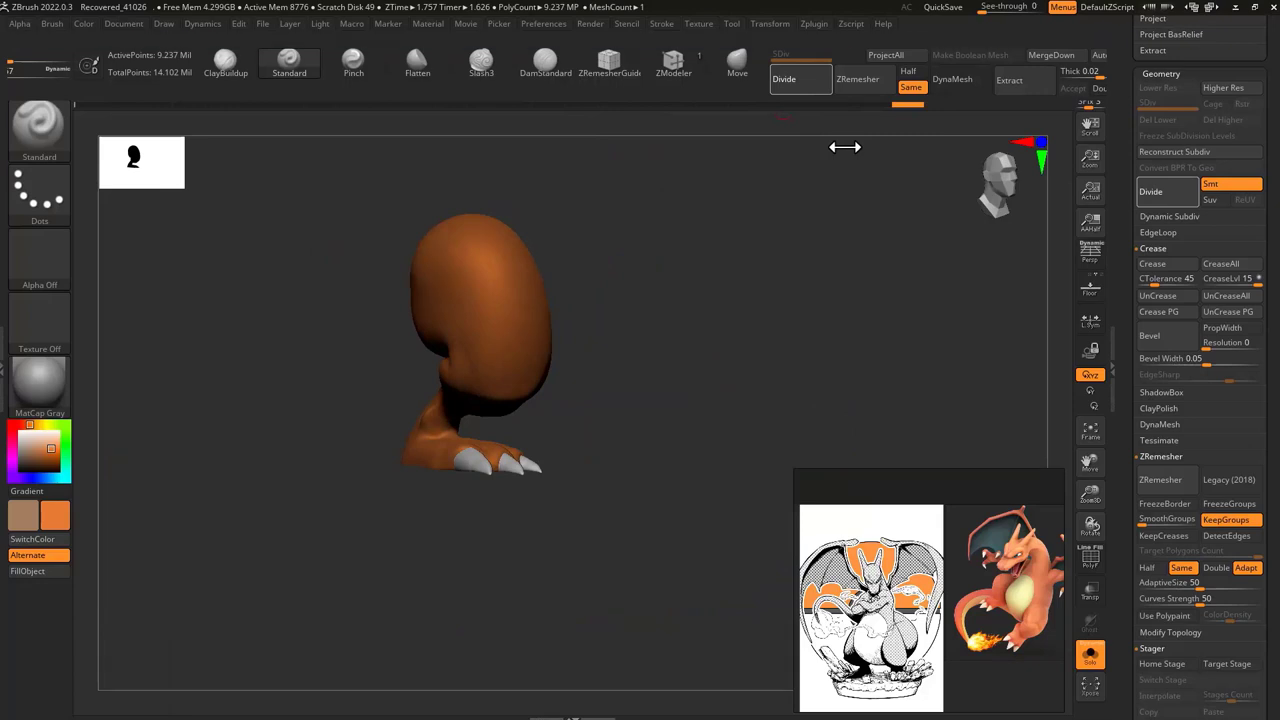
{"action": "left_click", "coordinate": [669, 331]}
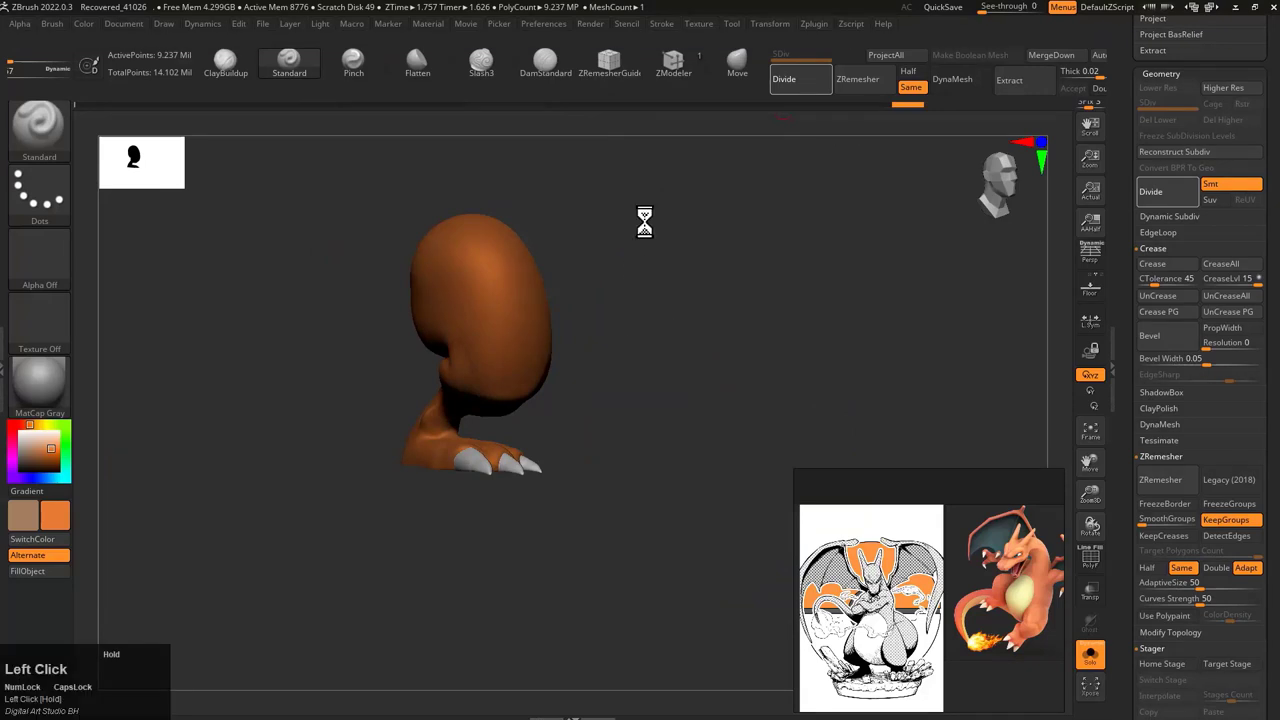
{"action": "key", "text": "ctrl+z"}
{"action": "left_click", "coordinate": [363, 362], "text": "alt"}
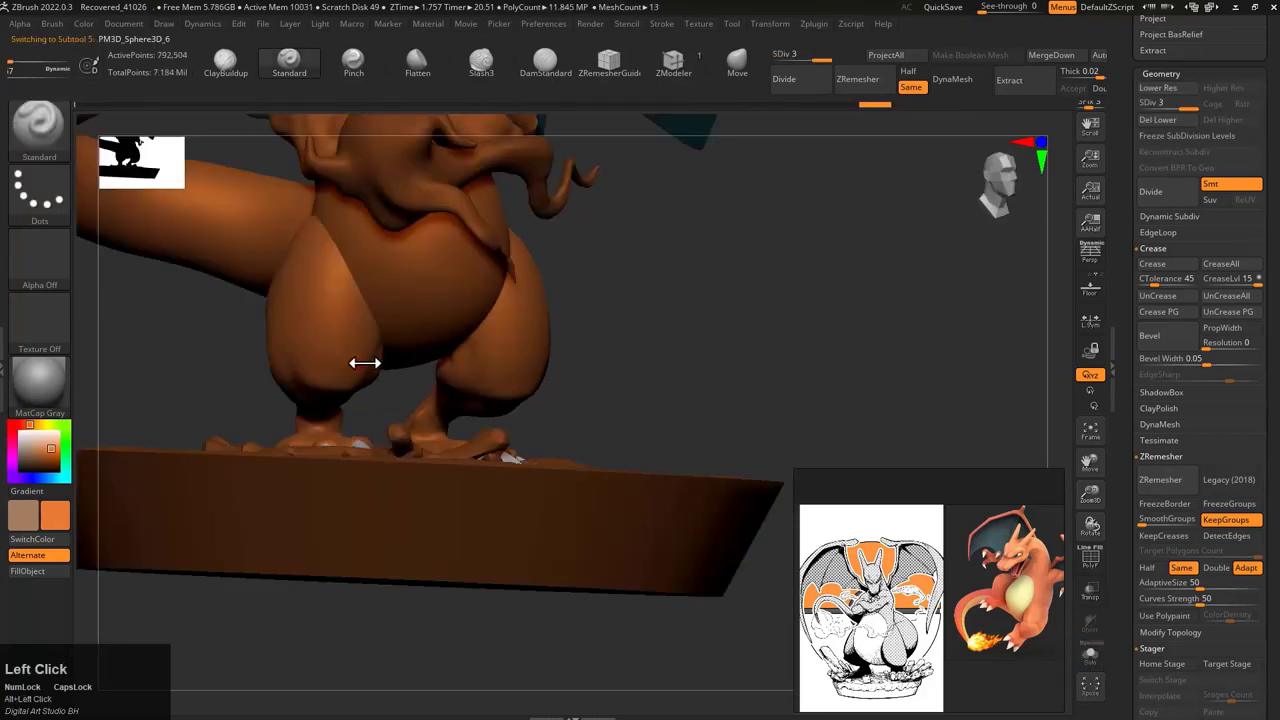
{"action": "left_click", "coordinate": [490, 373], "text": "alt"}
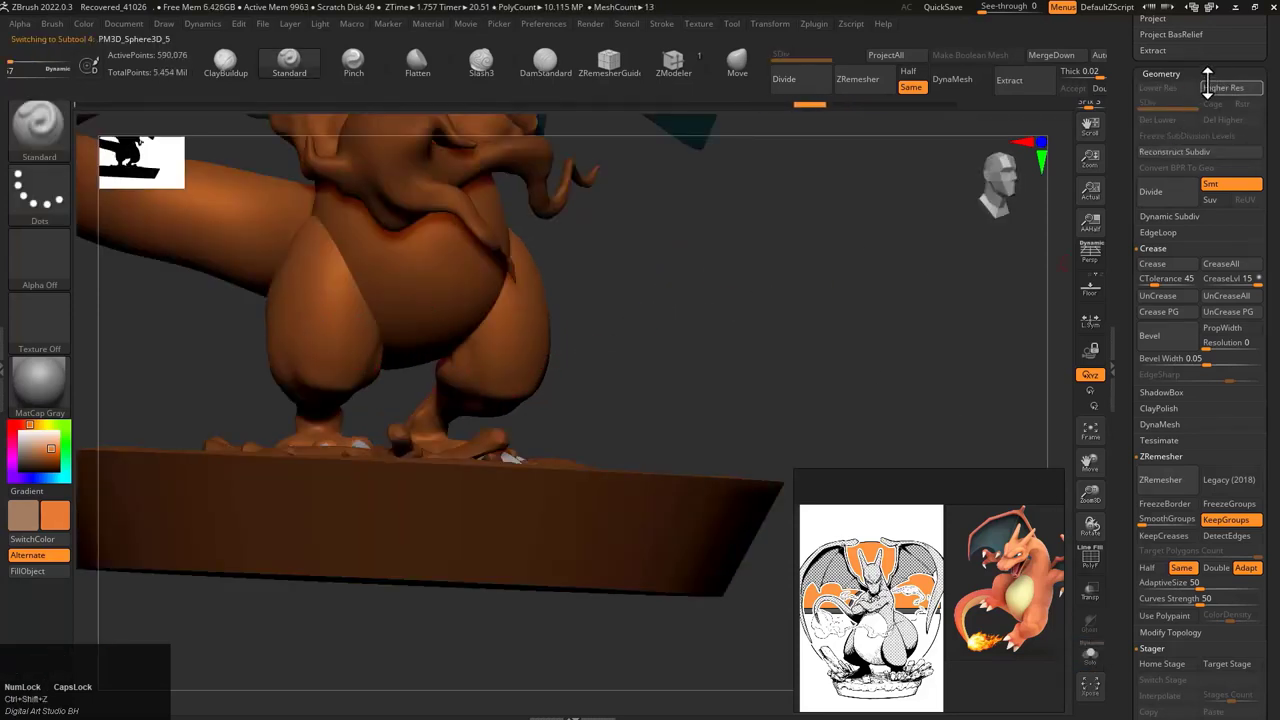
Step: Isolate the torso, lasso-mask an oval belly area and fill the belly with pale yellow
{"action": "mouse_move", "coordinate": [791, 251]}
{"action": "left_mouse_down"}
{"action": "mouse_move", "coordinate": [586, 400]}
{"action": "mouse_move", "coordinate": [840, 320]}
{"action": "mouse_move", "coordinate": [634, 374]}
{"action": "mouse_move", "coordinate": [397, 354]}
{"action": "mouse_move", "coordinate": [458, 606]}
{"action": "left_mouse_up"}
{"action": "key", "text": "ctrl+z"}
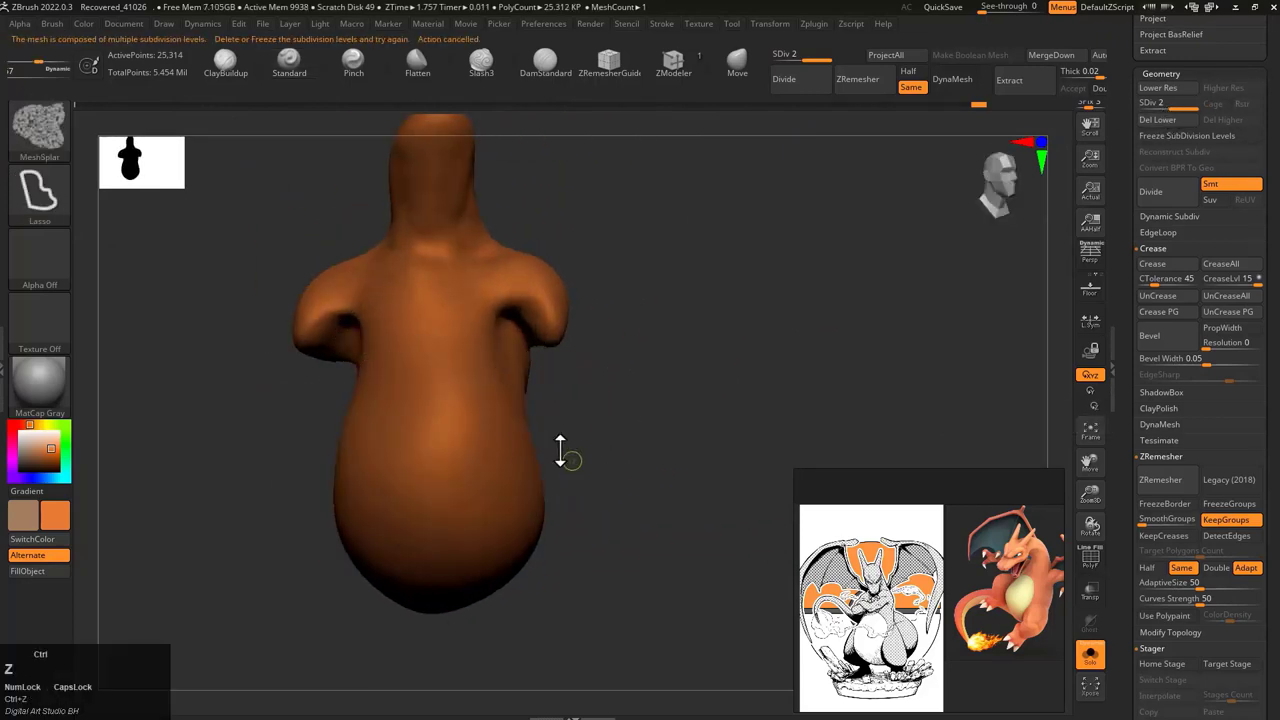
{"action": "left_click_drag", "start_coordinate": [430, 352], "coordinate": [432, 354], "text": "ctrl"}
{"action": "mouse_move", "coordinate": [574, 451]}
{"action": "left_mouse_down"}
{"action": "mouse_move", "coordinate": [608, 360]}
{"action": "mouse_move", "coordinate": [188, 450]}
{"action": "left_mouse_up"}
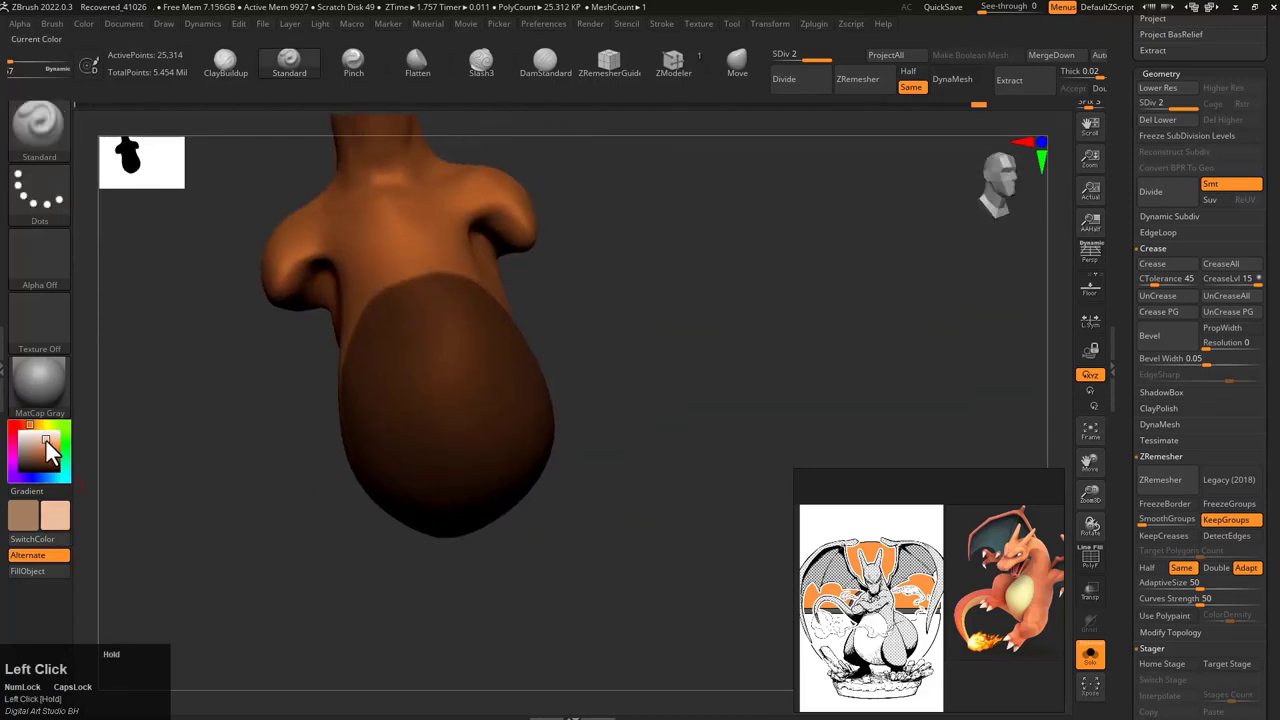
{"action": "left_click", "coordinate": [27, 571]}
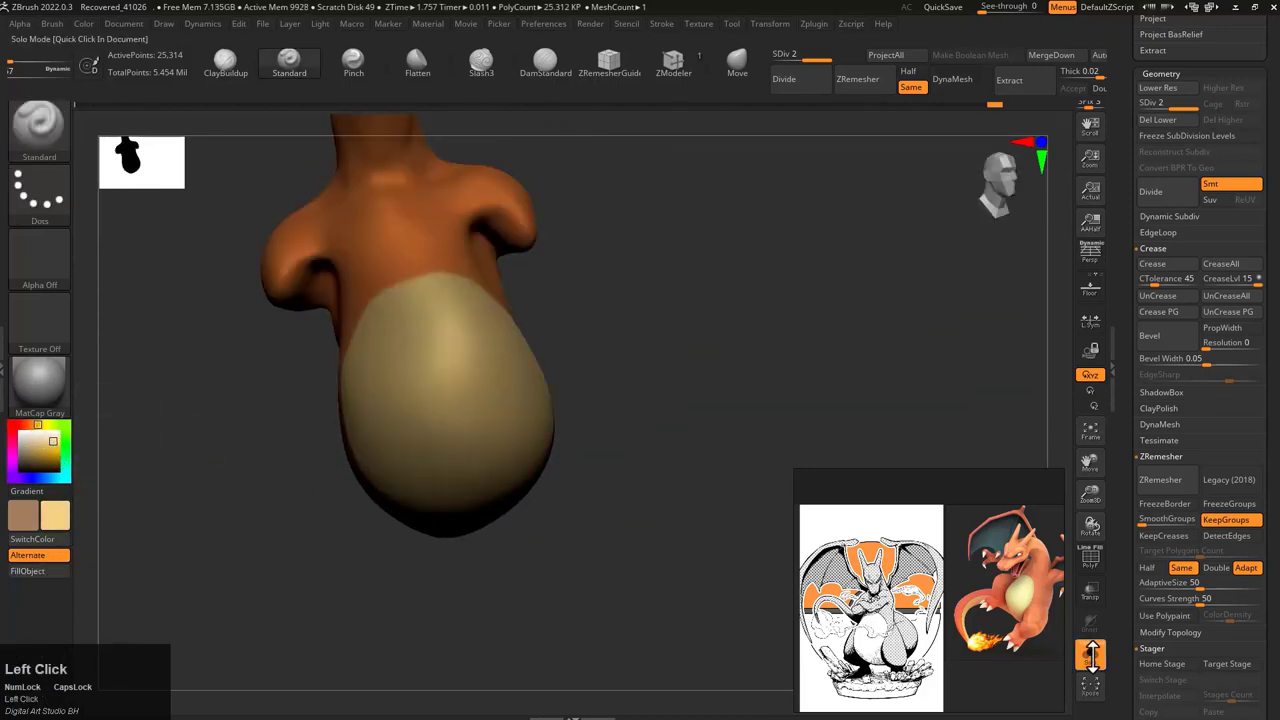
Step: Show the whole model again, choose a bright red and fill the flame at the tail's end with it
{"action": "left_click", "coordinate": [663, 403], "text": "alt"}
{"action": "left_click", "coordinate": [318, 395], "text": "alt"}
{"action": "left_click", "coordinate": [61, 458]}
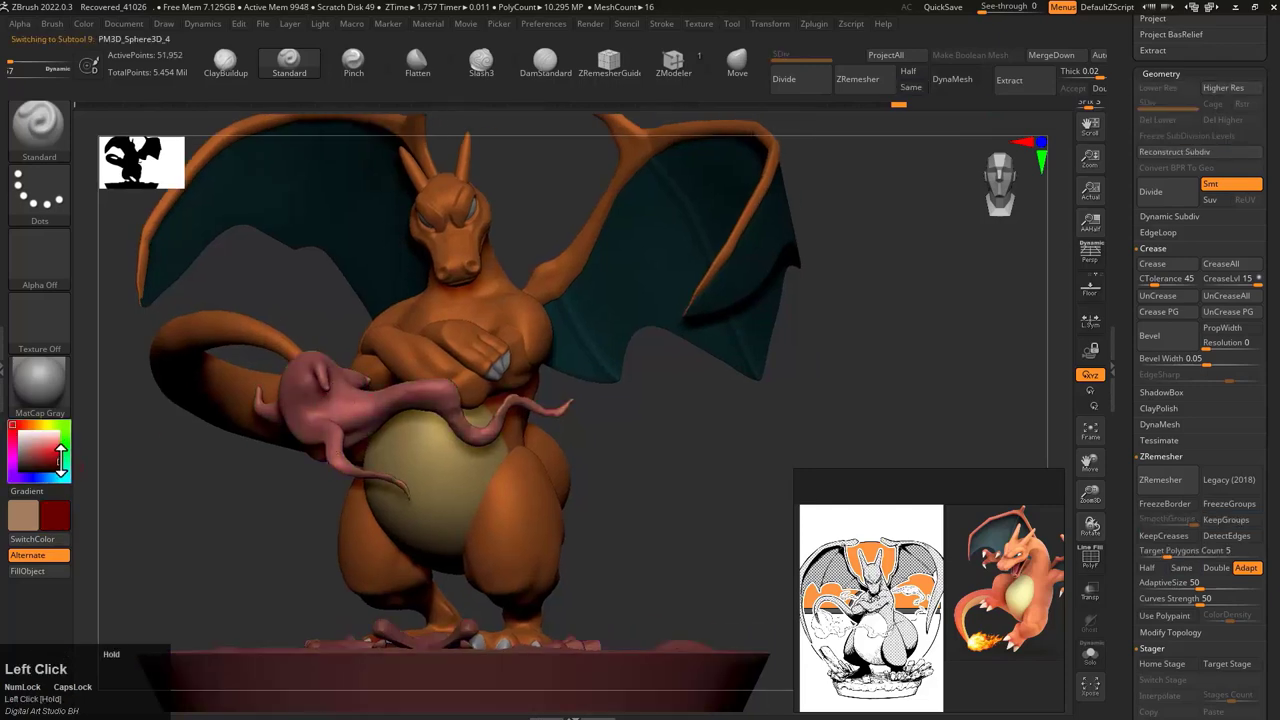
{"action": "left_click_drag", "start_coordinate": [660, 430], "coordinate": [670, 118], "text": "alt"}
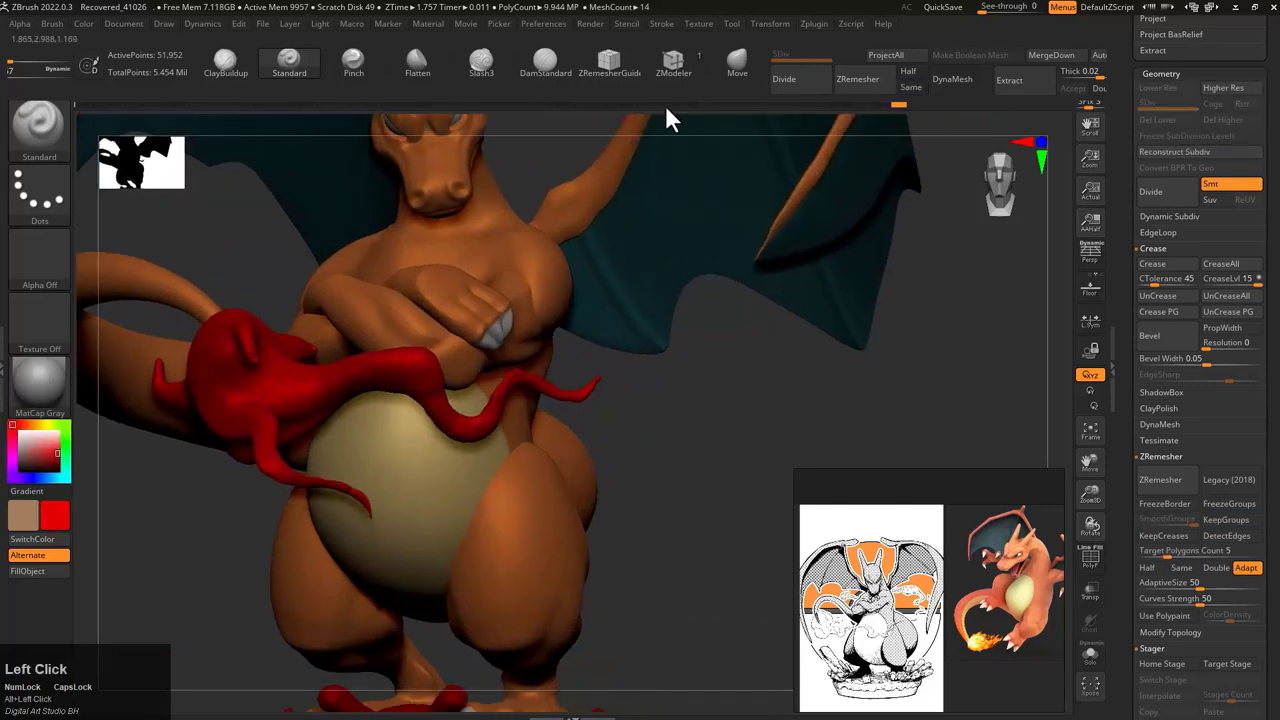
Step: Paint the main body of the tail flame white, leaving red tips, and choose orange for the transitions
{"action": "left_click_drag", "start_coordinate": [592, 382], "coordinate": [340, 489]}
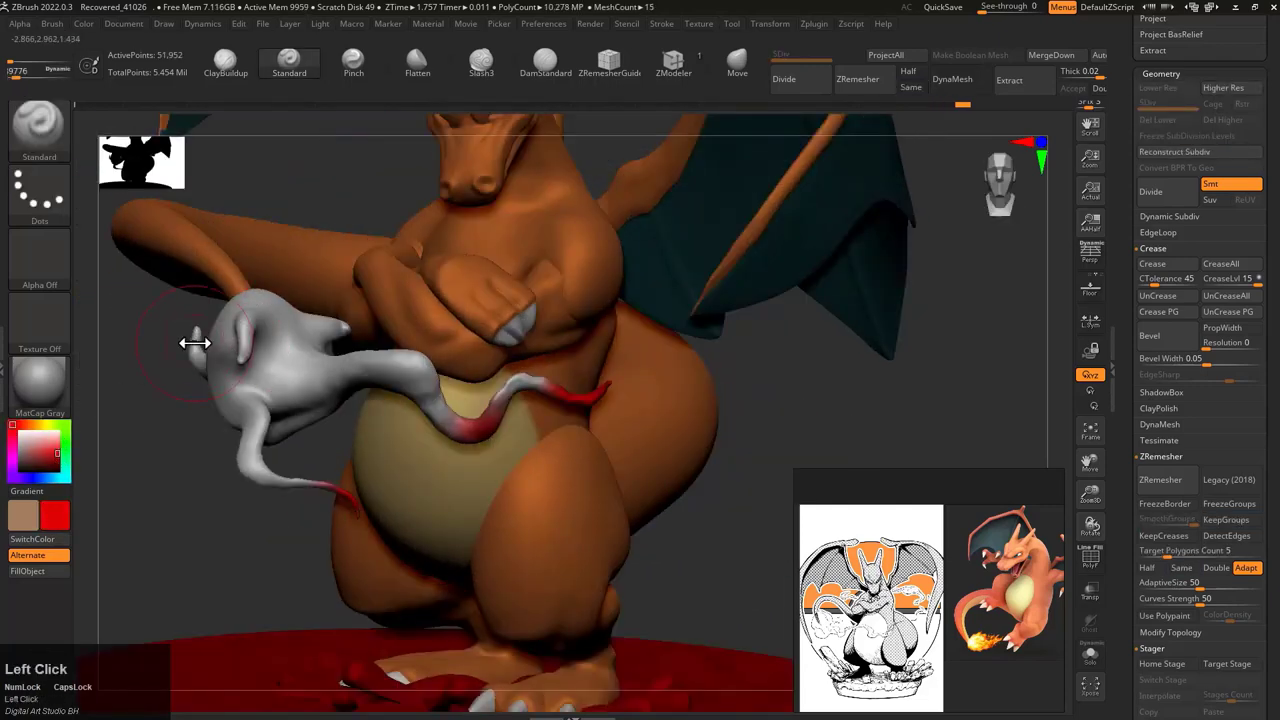
{"action": "left_click_drag", "start_coordinate": [362, 327], "coordinate": [455, 342]}
{"action": "left_click_drag", "start_coordinate": [38, 432], "coordinate": [51, 440]}
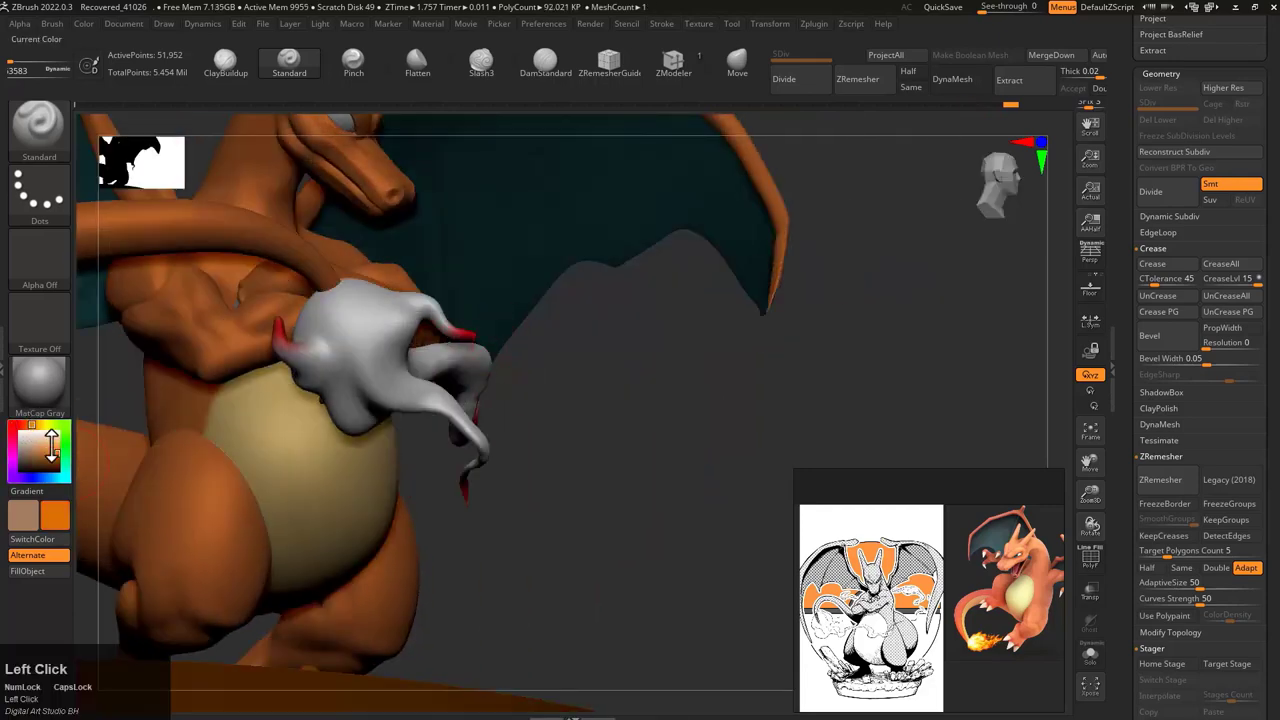
{"action": "left_click_drag", "start_coordinate": [287, 366], "coordinate": [502, 345]}
Step: Isolate the tail flame and paint its body golden yellow, blending into orange and red tips
{"action": "left_click", "coordinate": [1090, 655]}
{"action": "left_click_drag", "start_coordinate": [743, 337], "coordinate": [458, 406]}
{"action": "left_click", "coordinate": [41, 428]}
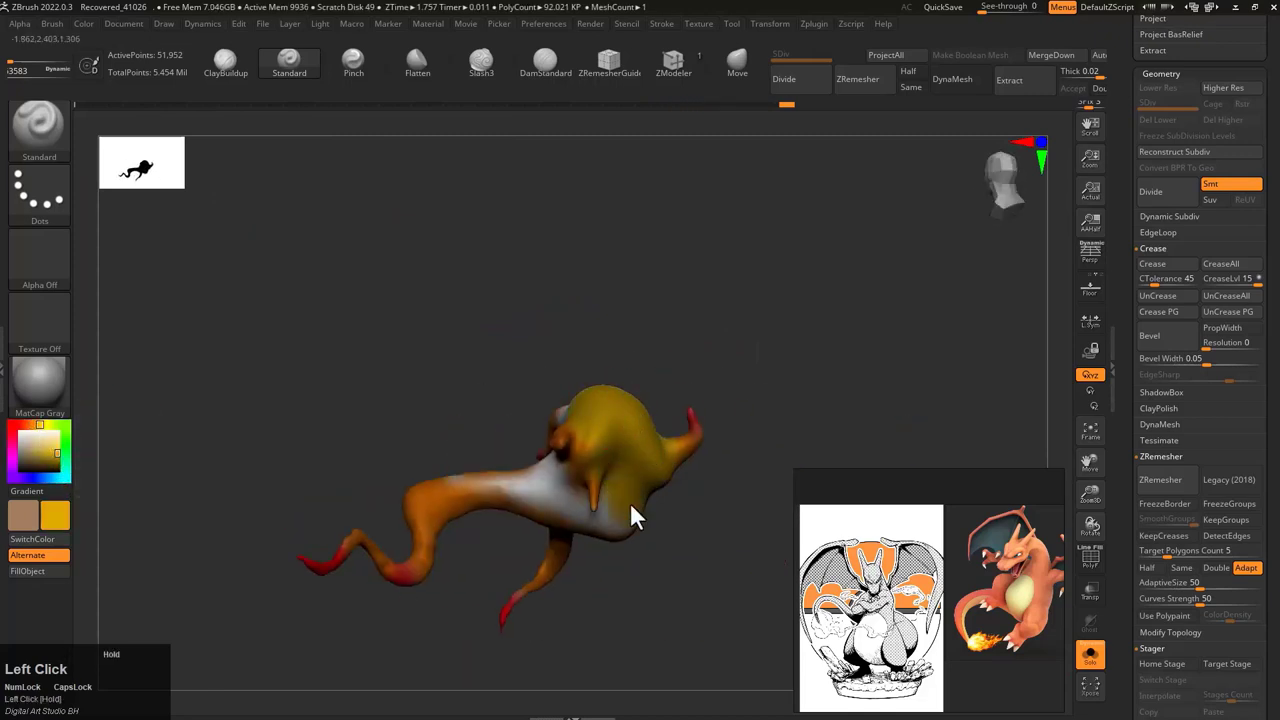
{"action": "mouse_move", "coordinate": [630, 505]}
{"action": "left_mouse_down"}
{"action": "mouse_move", "coordinate": [576, 532]}
{"action": "mouse_move", "coordinate": [307, 476]}
{"action": "mouse_move", "coordinate": [452, 422]}
{"action": "mouse_move", "coordinate": [438, 474]}
{"action": "mouse_move", "coordinate": [306, 400]}
{"action": "left_mouse_up"}
{"action": "key", "text": "space"}
{"action": "left_click_drag", "start_coordinate": [545, 362], "coordinate": [585, 362]}
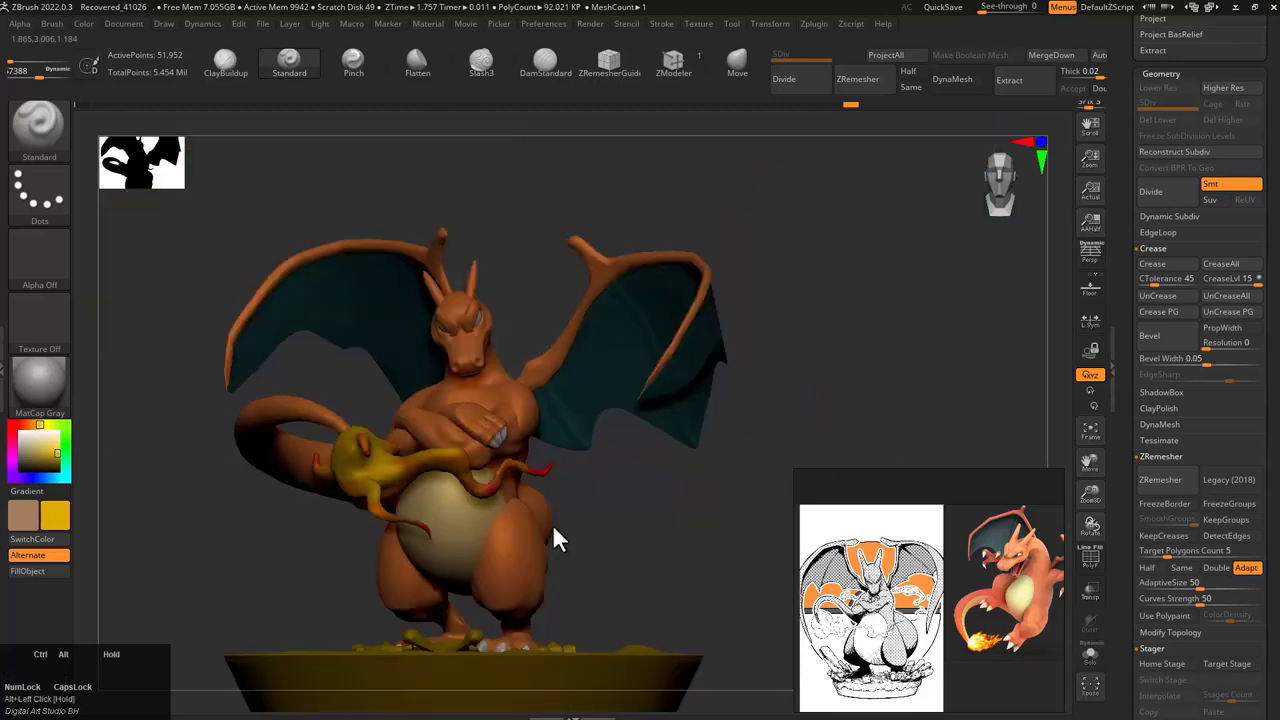
Step: Colour the rippled ground on the pedestal reddish brown, and pick a darker reddish brown
{"action": "left_click_drag", "start_coordinate": [557, 534], "coordinate": [290, 528]}
{"action": "left_click_drag", "start_coordinate": [34, 443], "coordinate": [44, 456]}
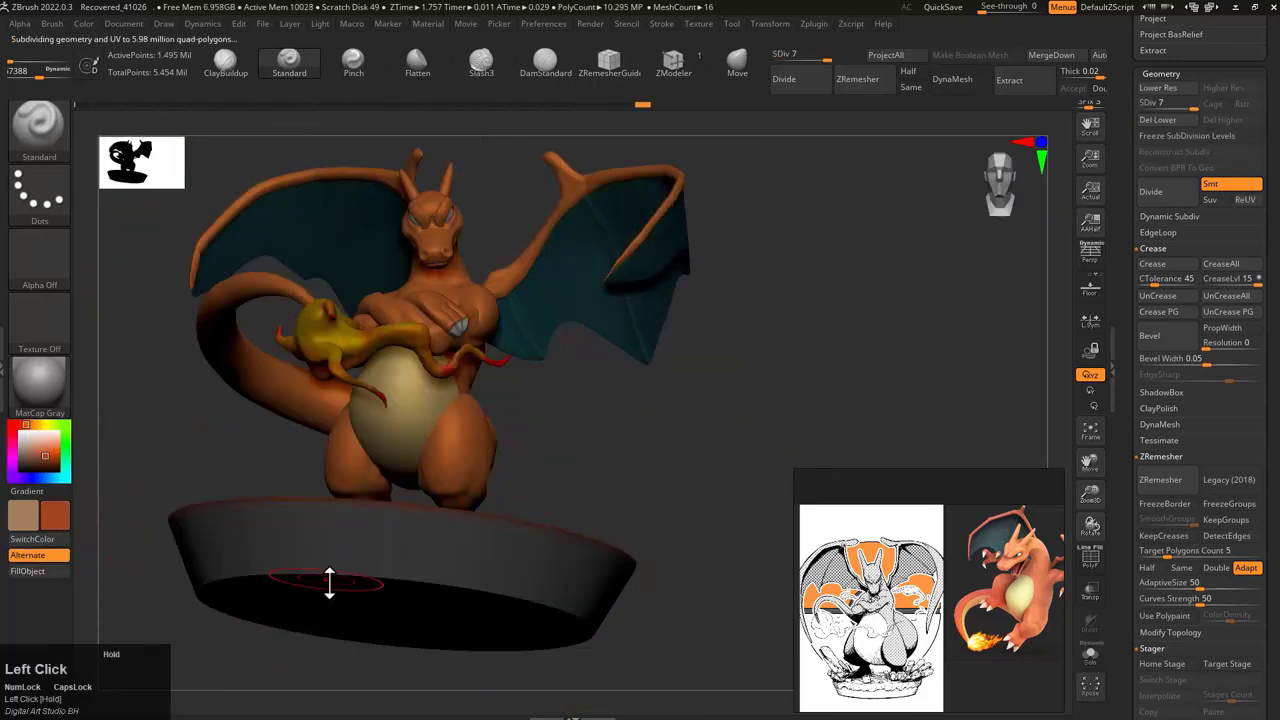
{"action": "left_click_drag", "start_coordinate": [329, 580], "coordinate": [626, 486]}
{"action": "left_click_drag", "start_coordinate": [38, 448], "coordinate": [58, 465]}
{"action": "left_click", "coordinate": [395, 483], "text": "alt"}
{"action": "left_click_drag", "start_coordinate": [134, 541], "coordinate": [420, 460]}
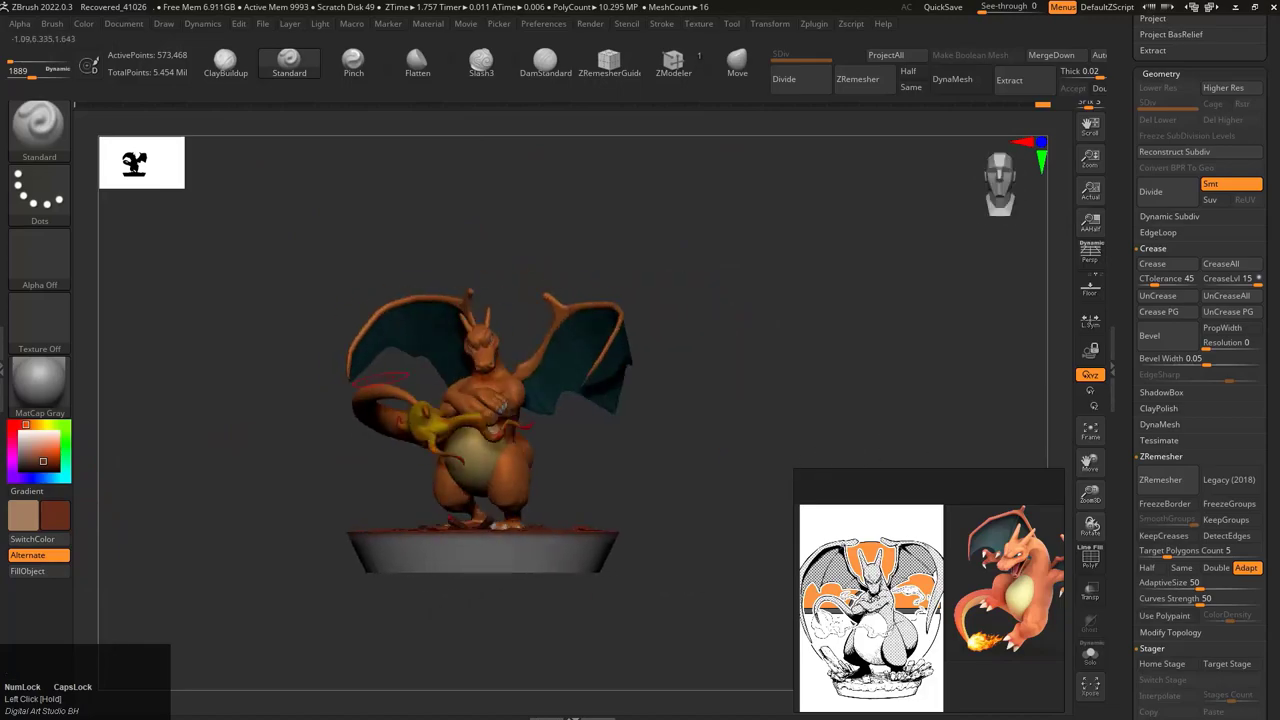